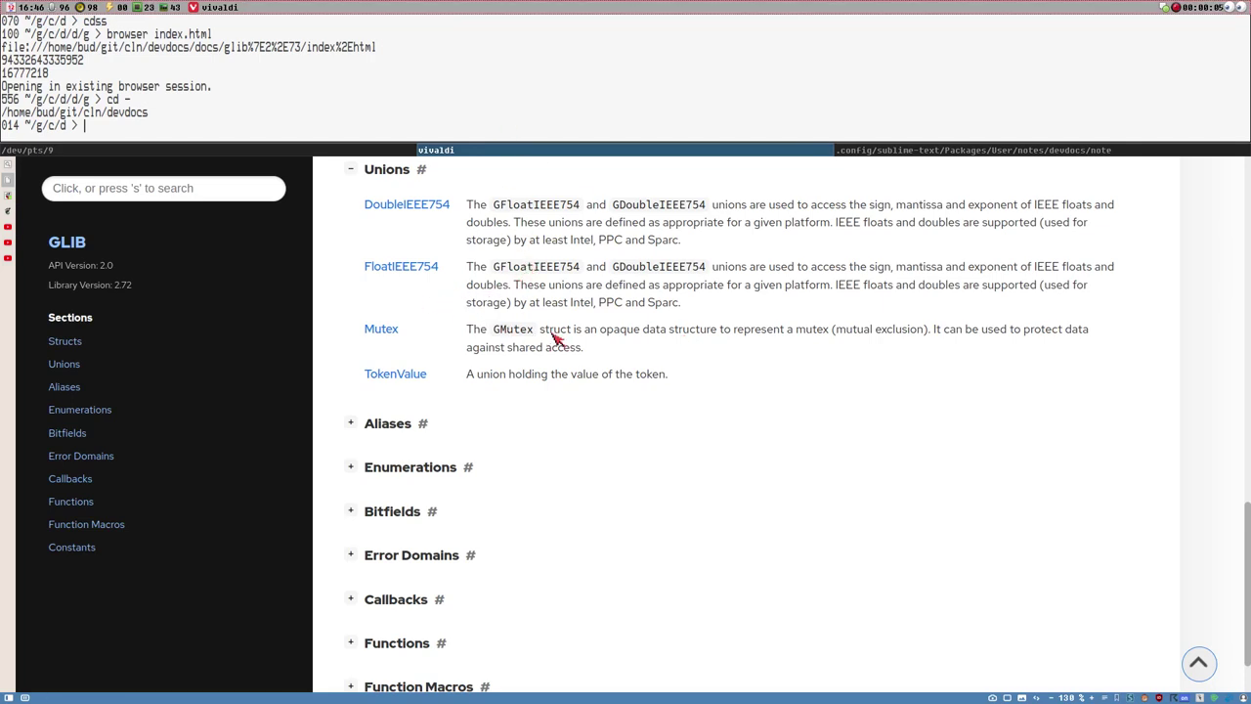
# Scroll to the GLib page's Related libraries and open GObject's 'Browse documentation' link in a background tab.
pyautogui.scroll(3, 536, 344)
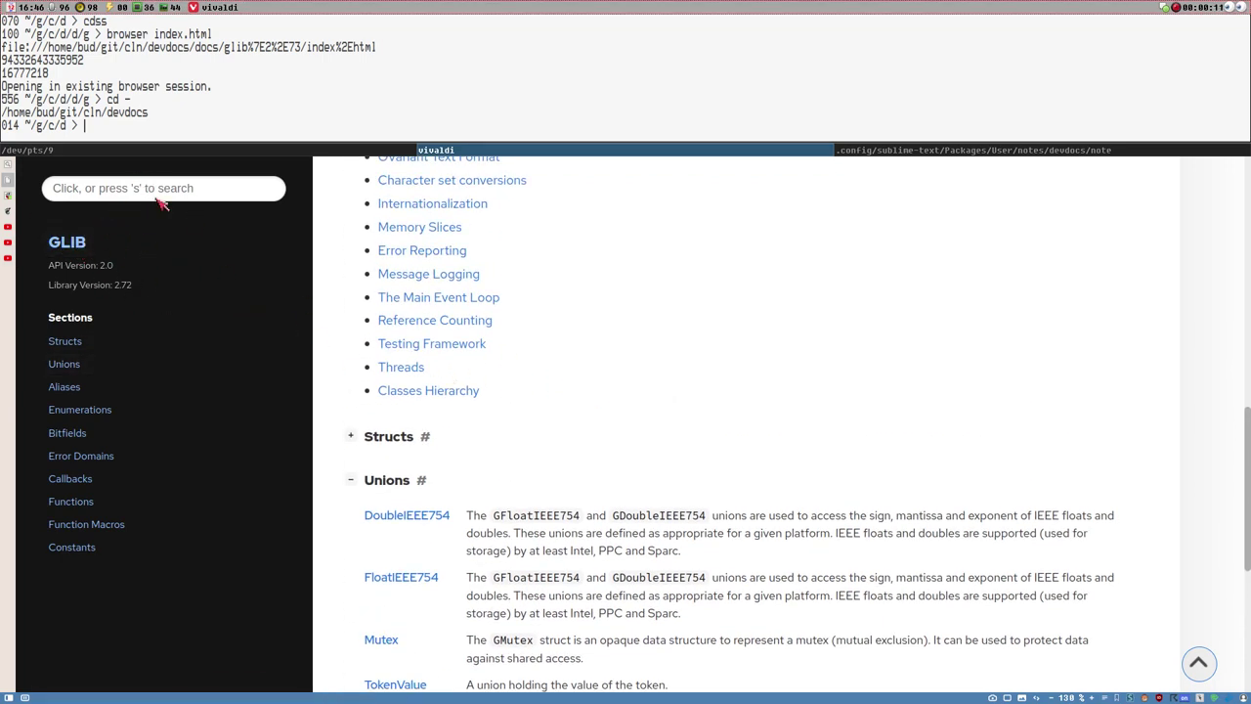
pyautogui.scroll(5, 590, 342)
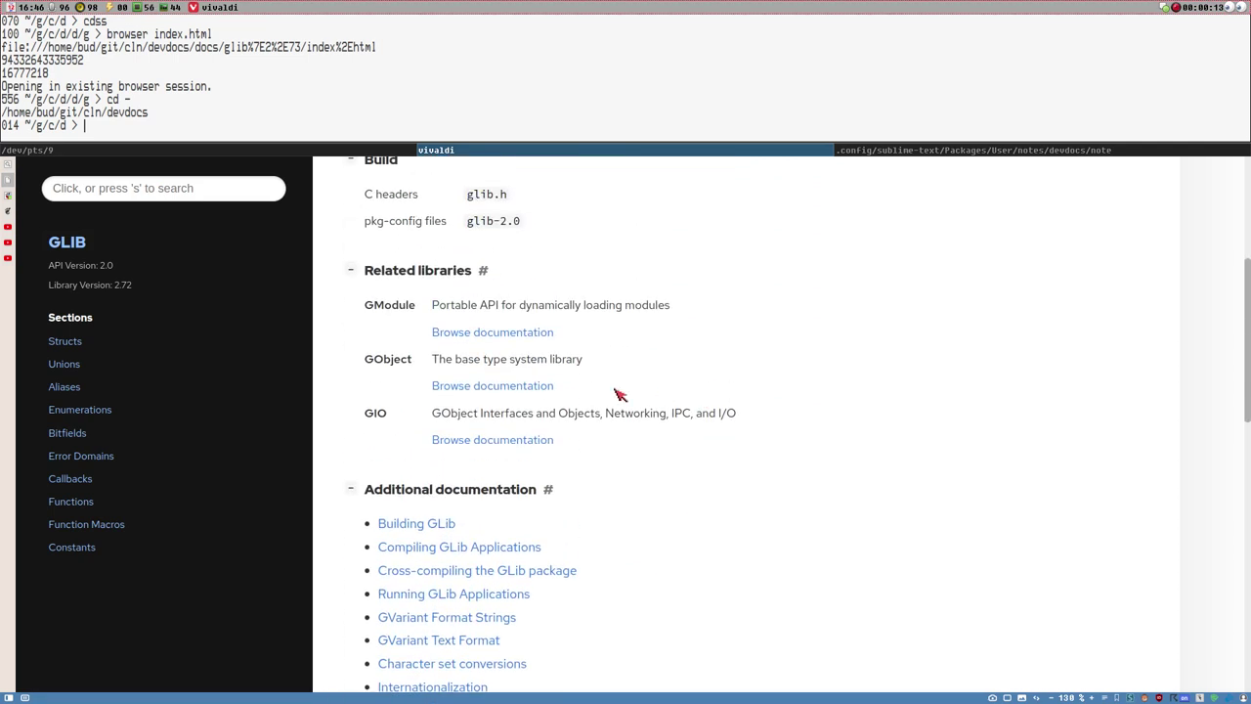
pyautogui.scroll(1, 572, 391)
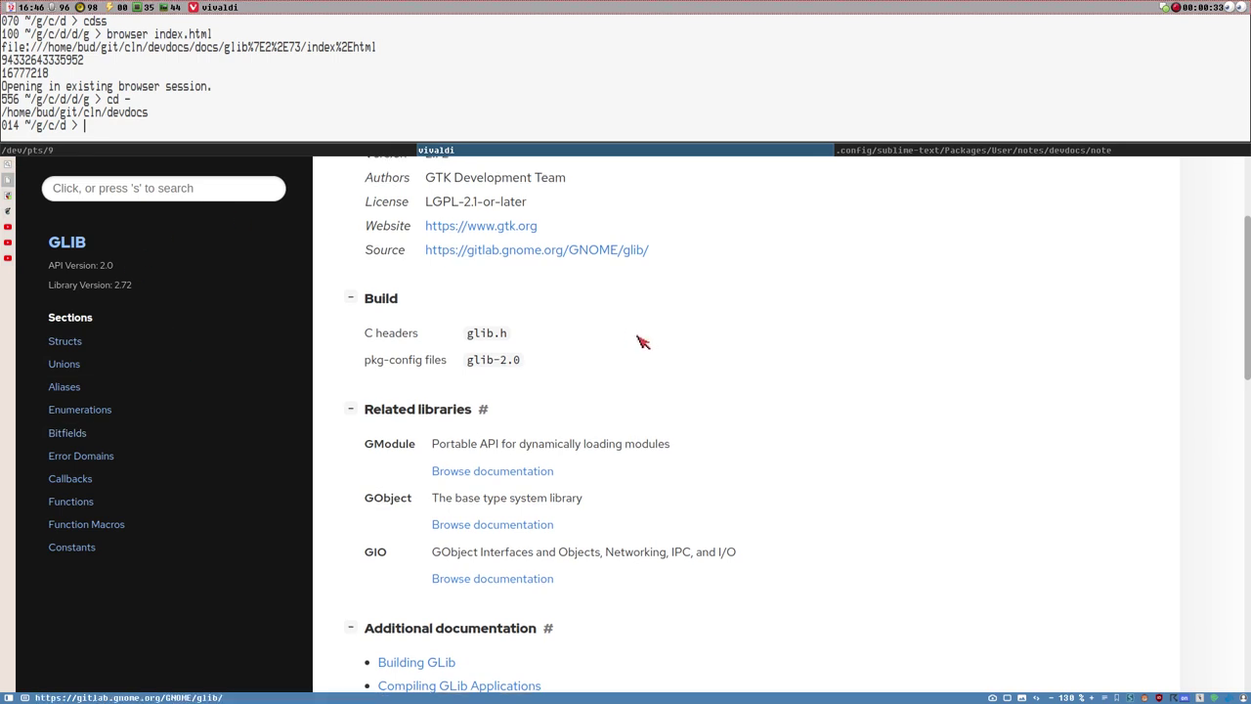
pyautogui.scroll(2, 631, 352)
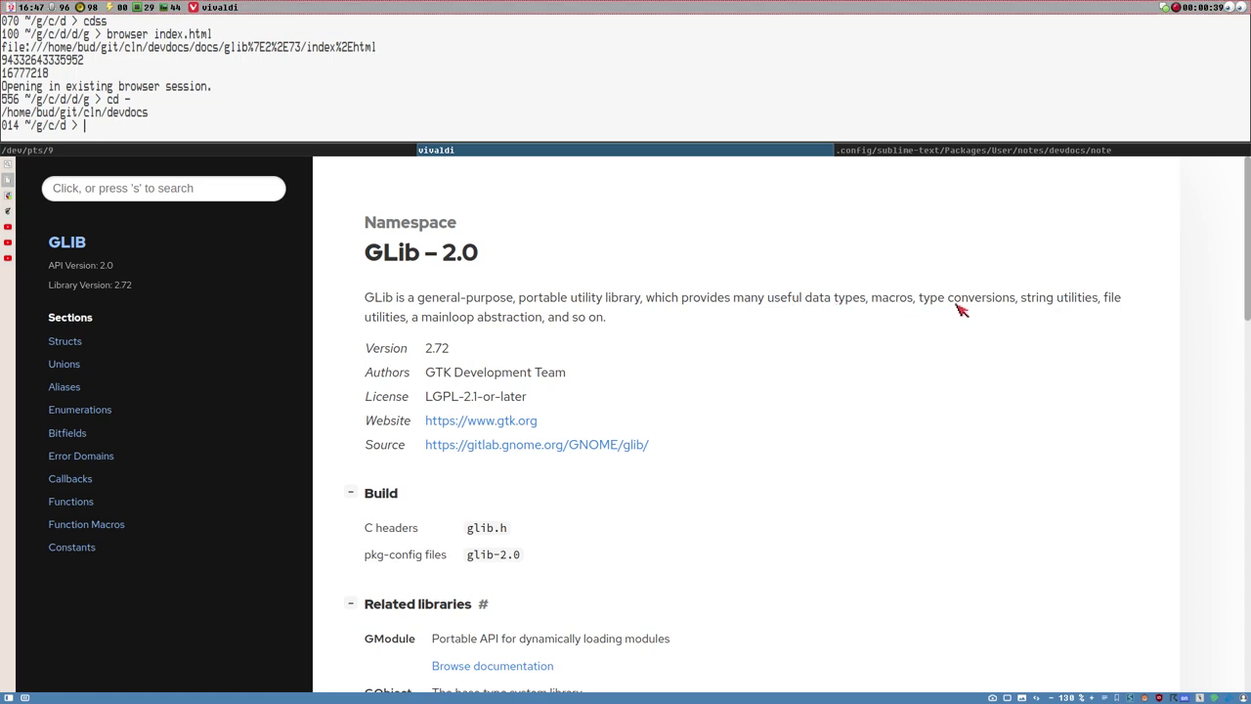
pyautogui.scroll(-3, 567, 357)
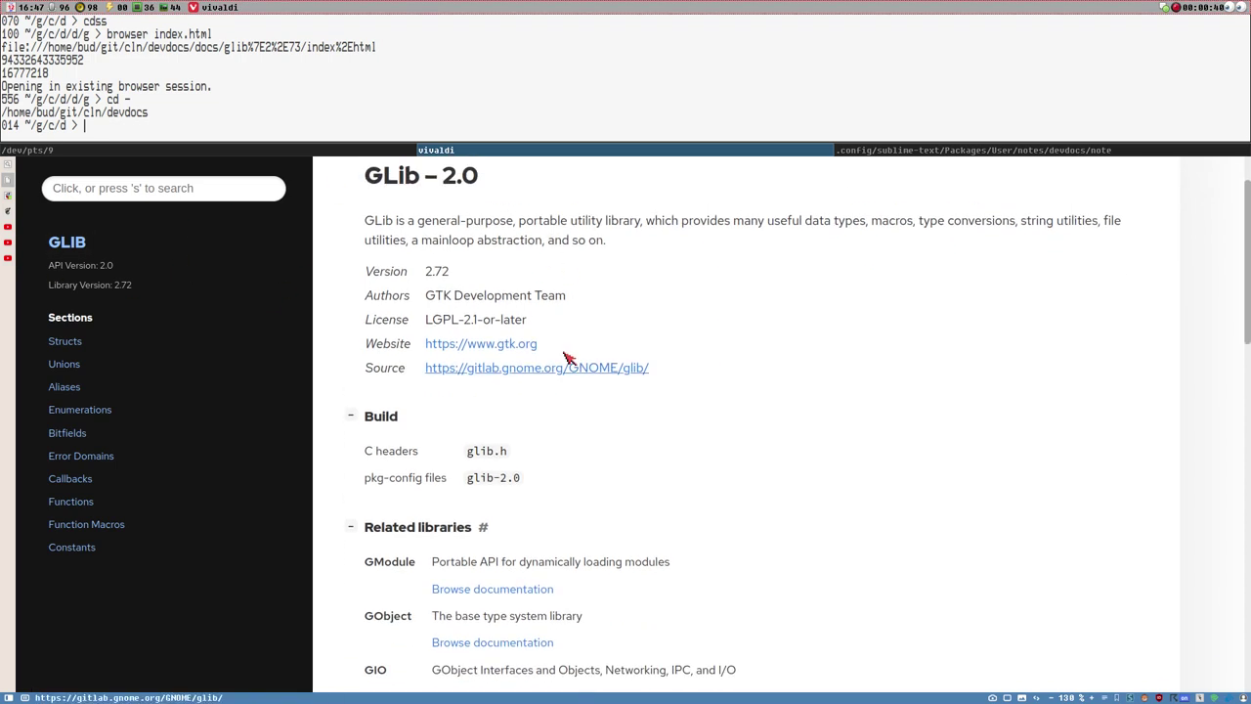
pyautogui.scroll(-1, 544, 337)
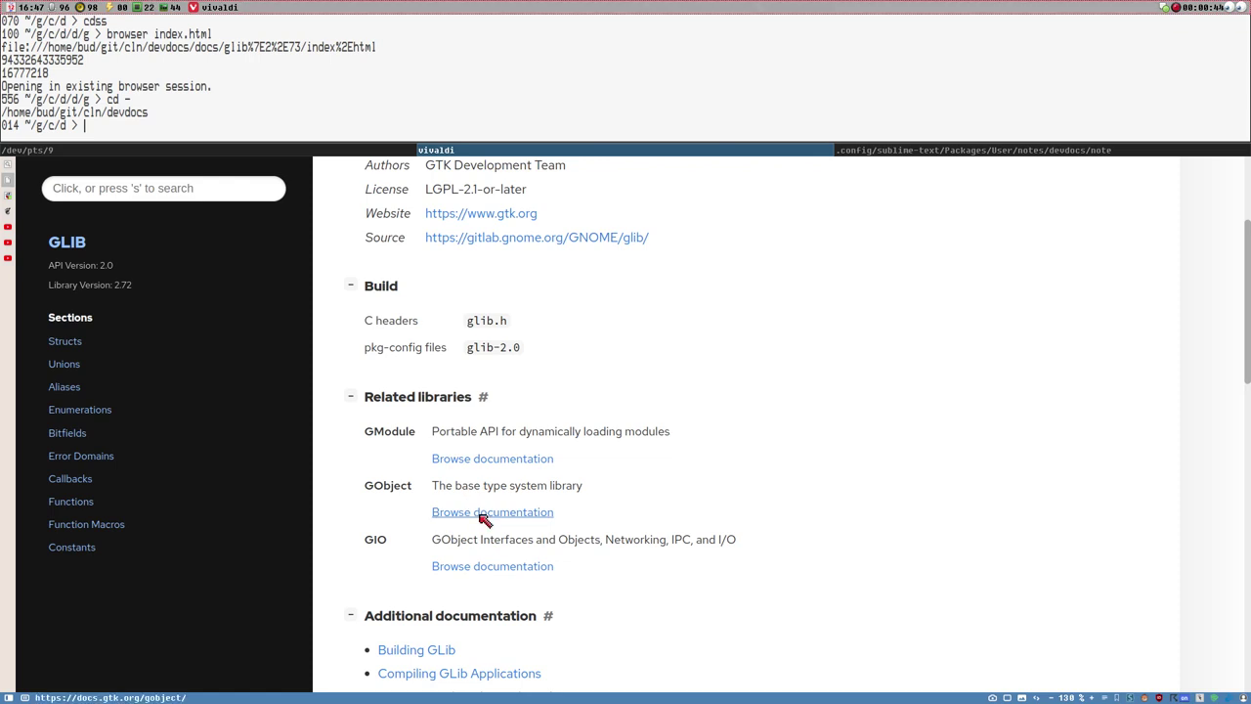
pyautogui.middleClick(484, 519)
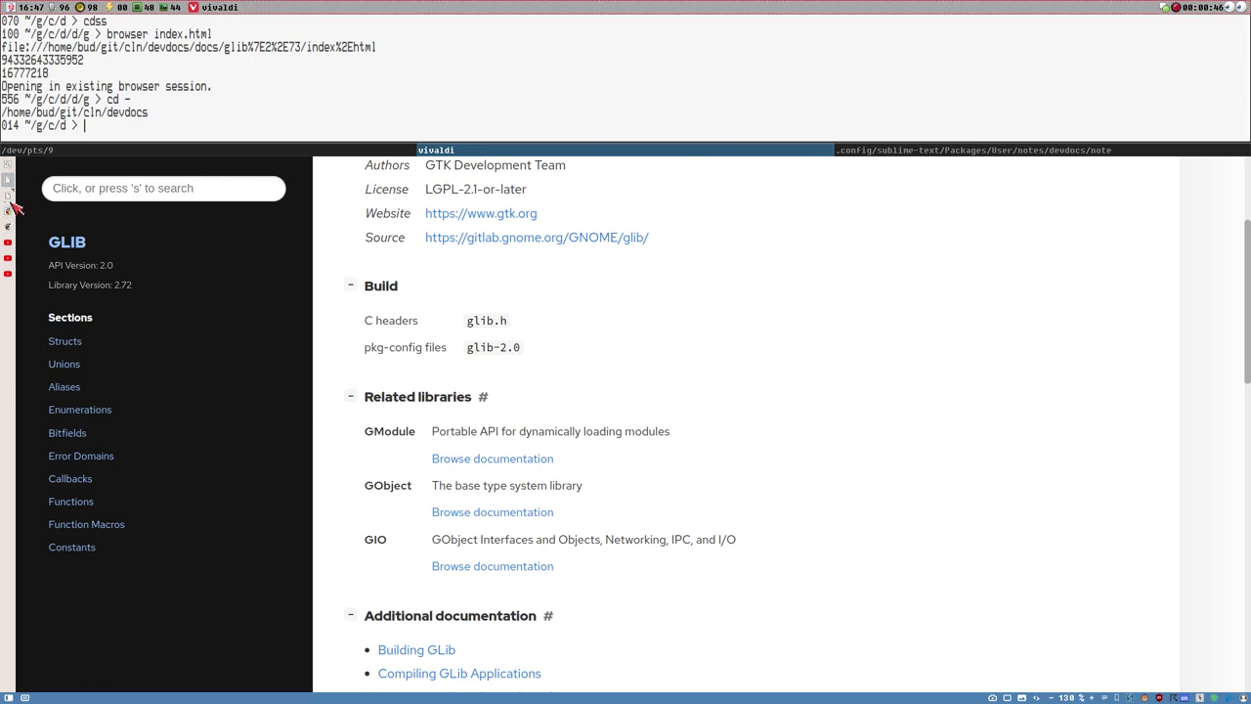
# Switch to the GObject 2.0 tab and select the 'GTK Development Team' author name.
pyautogui.click(9, 197)
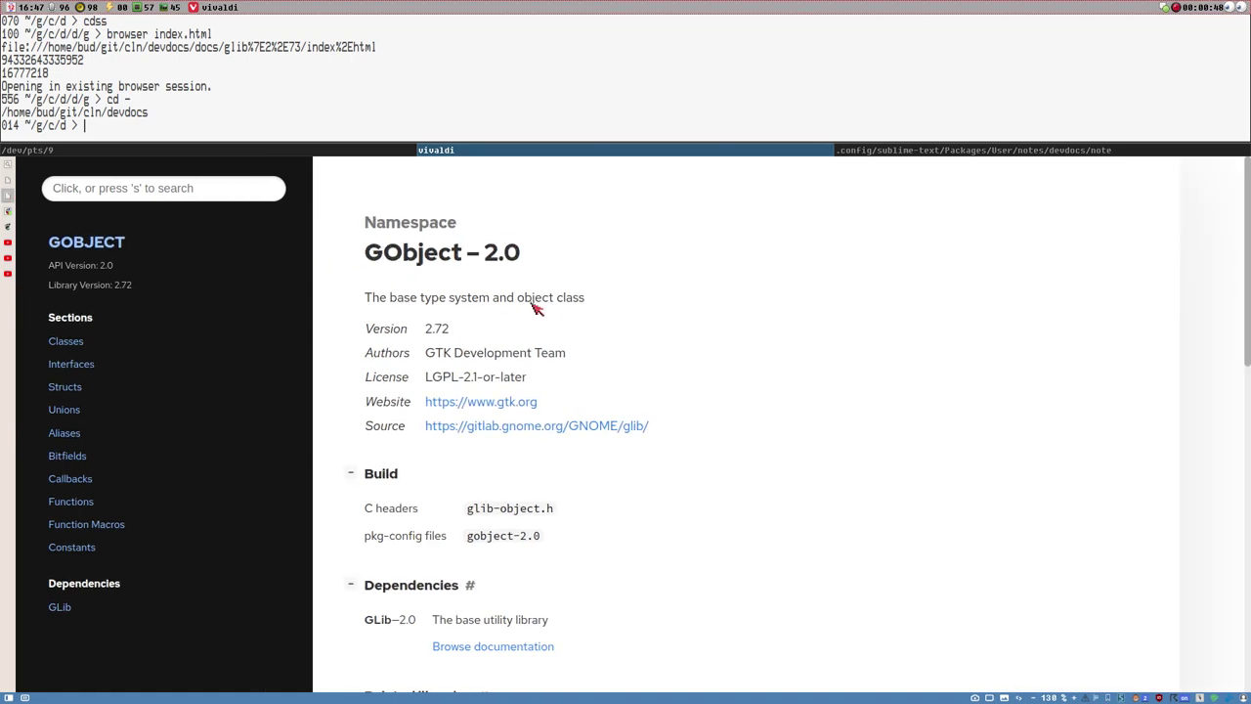
pyautogui.scroll(-5, 570, 304)
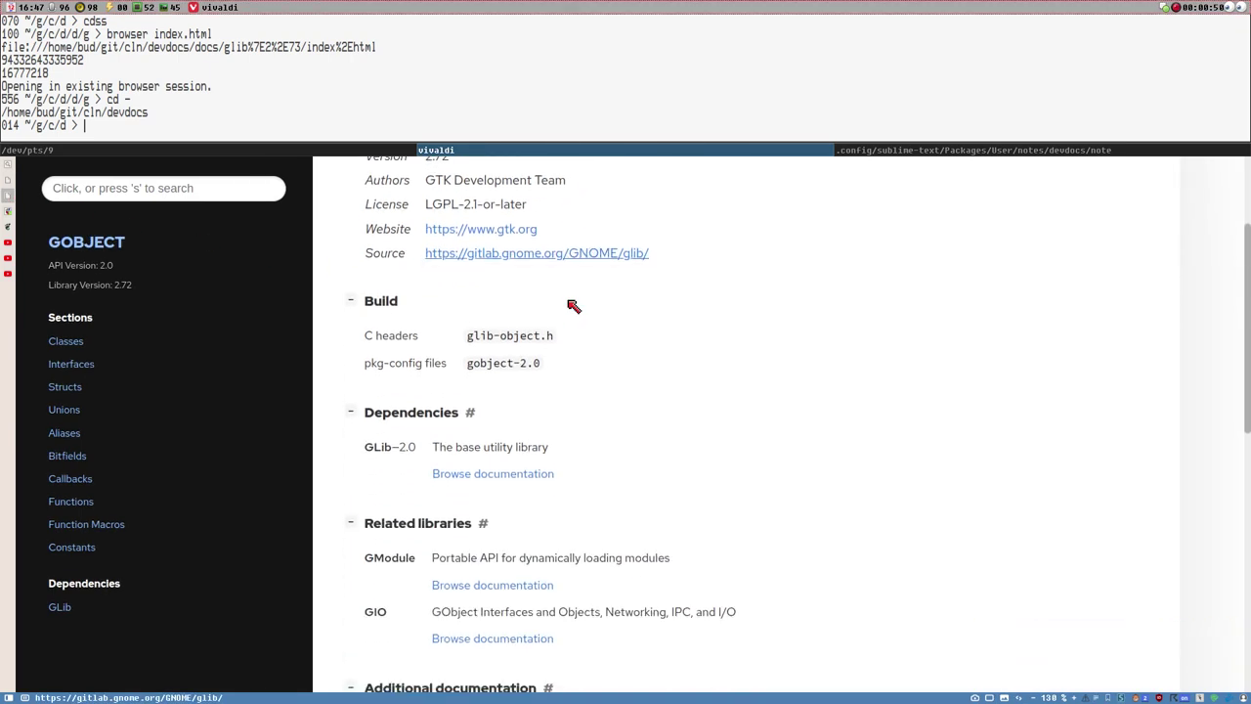
pyautogui.scroll(5, 570, 304)
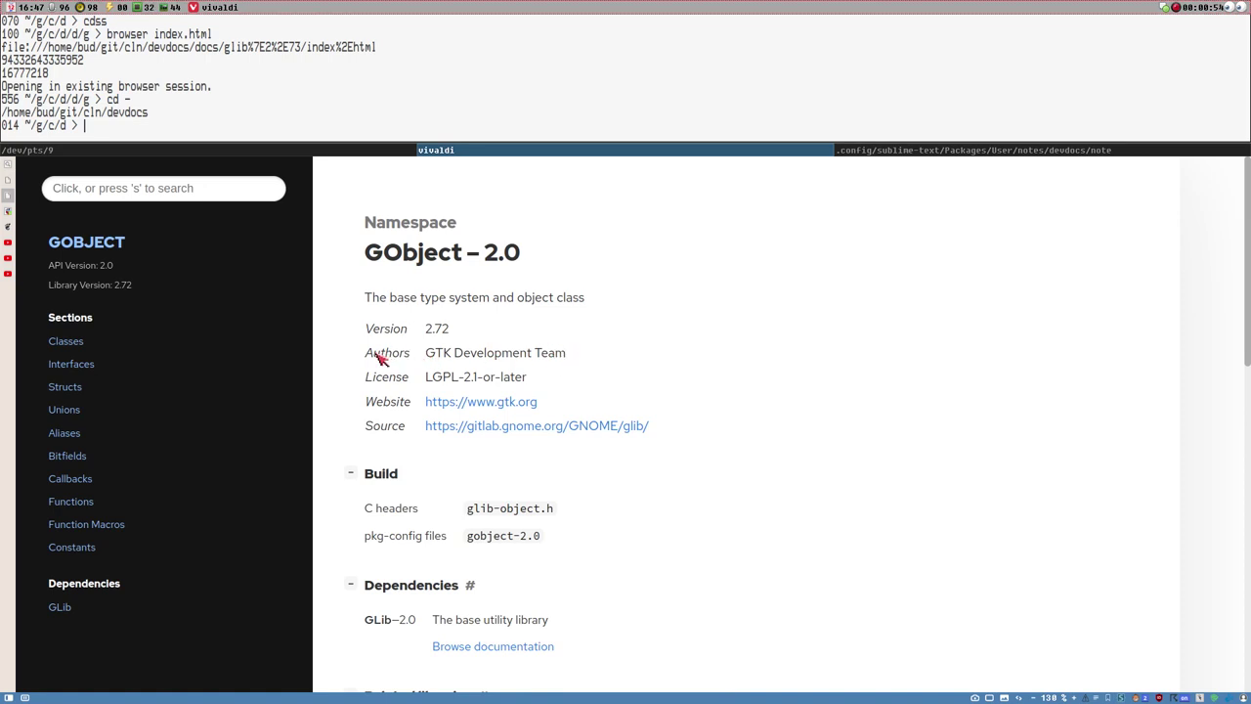
pyautogui.moveTo(426, 359); pyautogui.dragTo(644, 360)
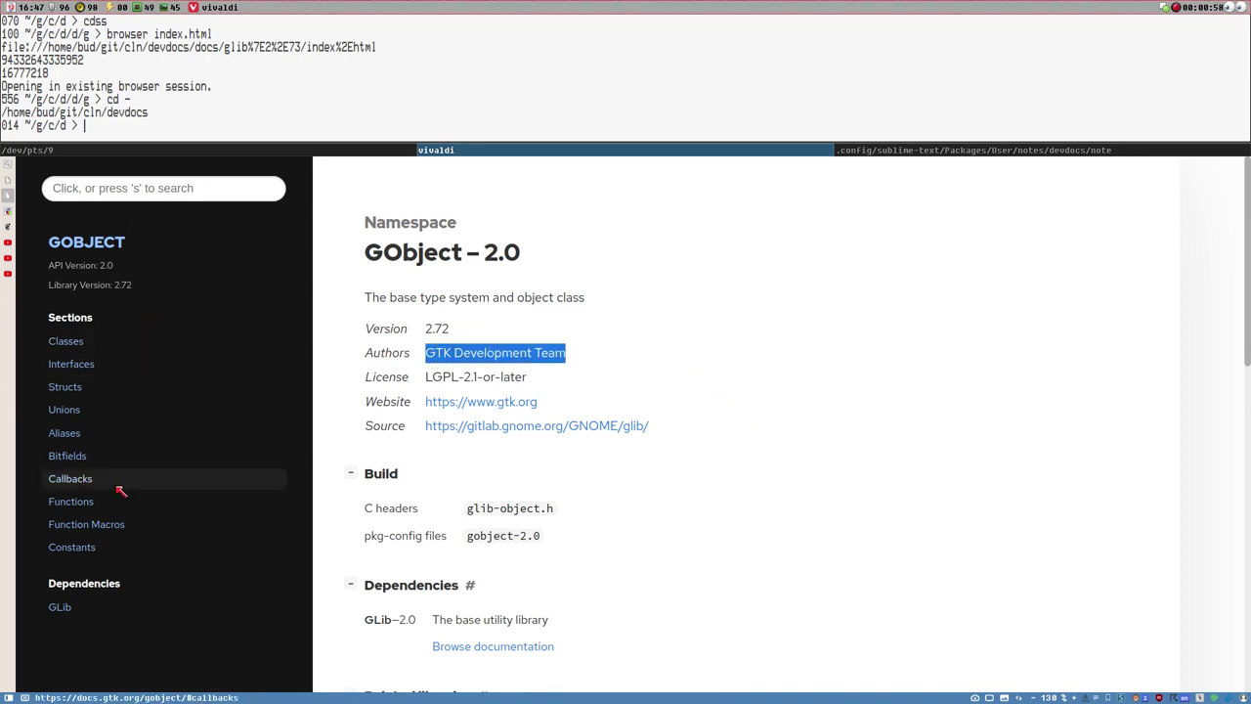
pyautogui.scroll(-2, 782, 449)
pyautogui.scroll(2, 684, 381)
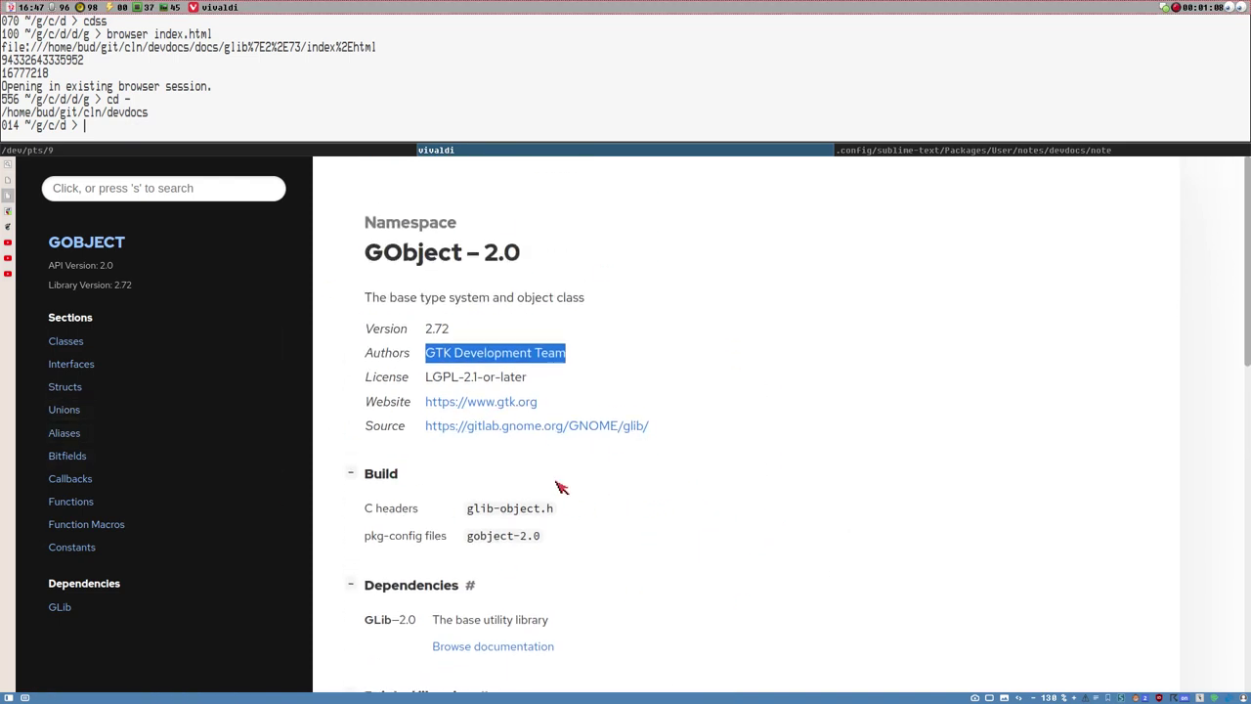
# Select the 'GObject – 2.0' page title, then reselect and clear the author name.
pyautogui.click(418, 264)
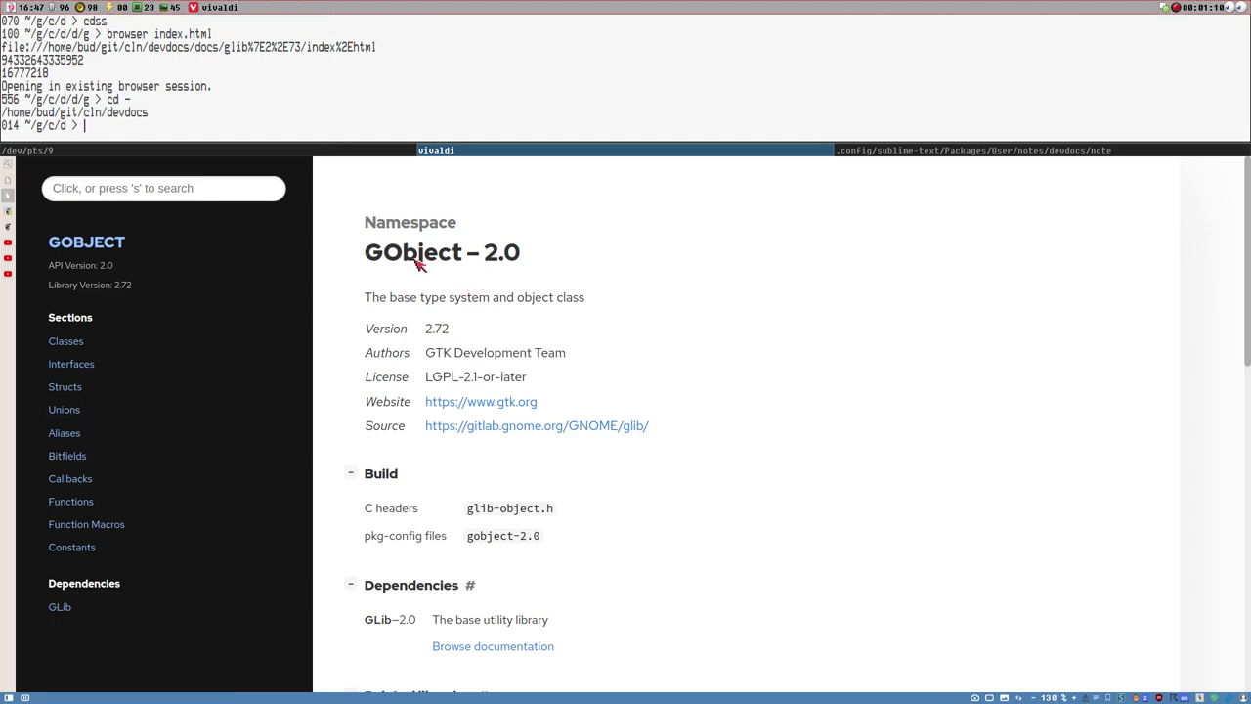
pyautogui.moveTo(369, 253); pyautogui.dragTo(549, 268)
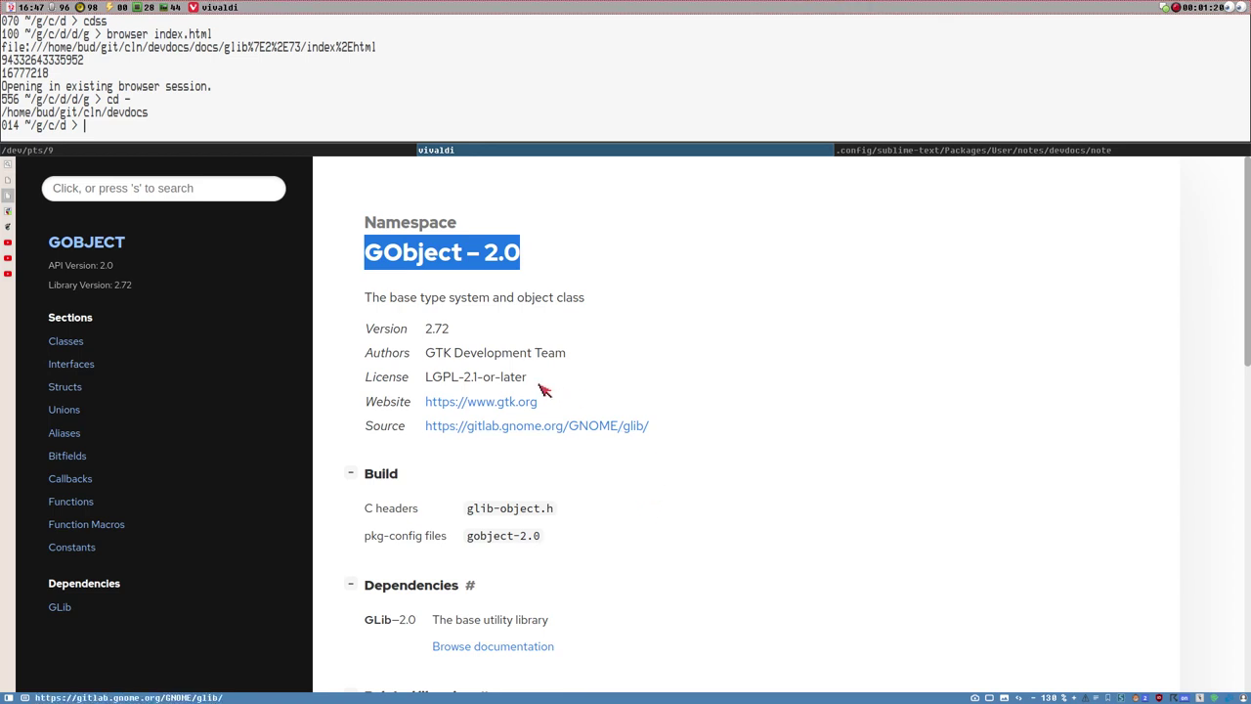
pyautogui.moveTo(427, 358); pyautogui.dragTo(575, 363)
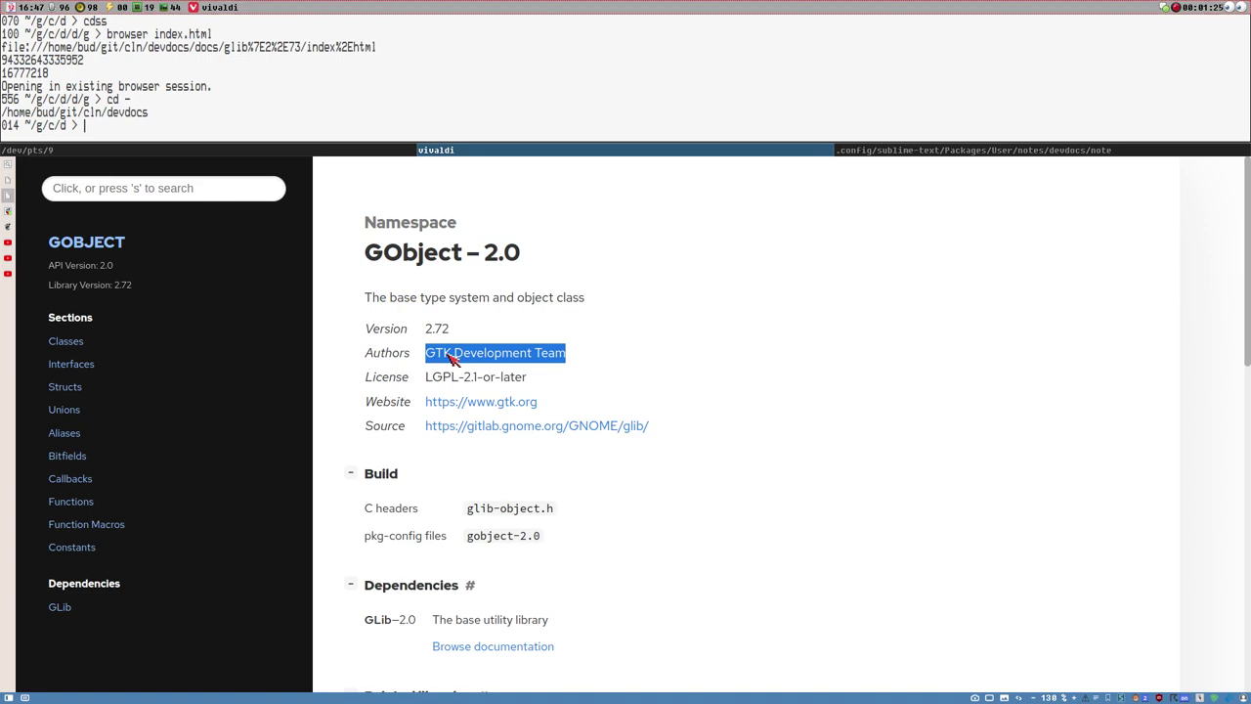
pyautogui.click(392, 248)
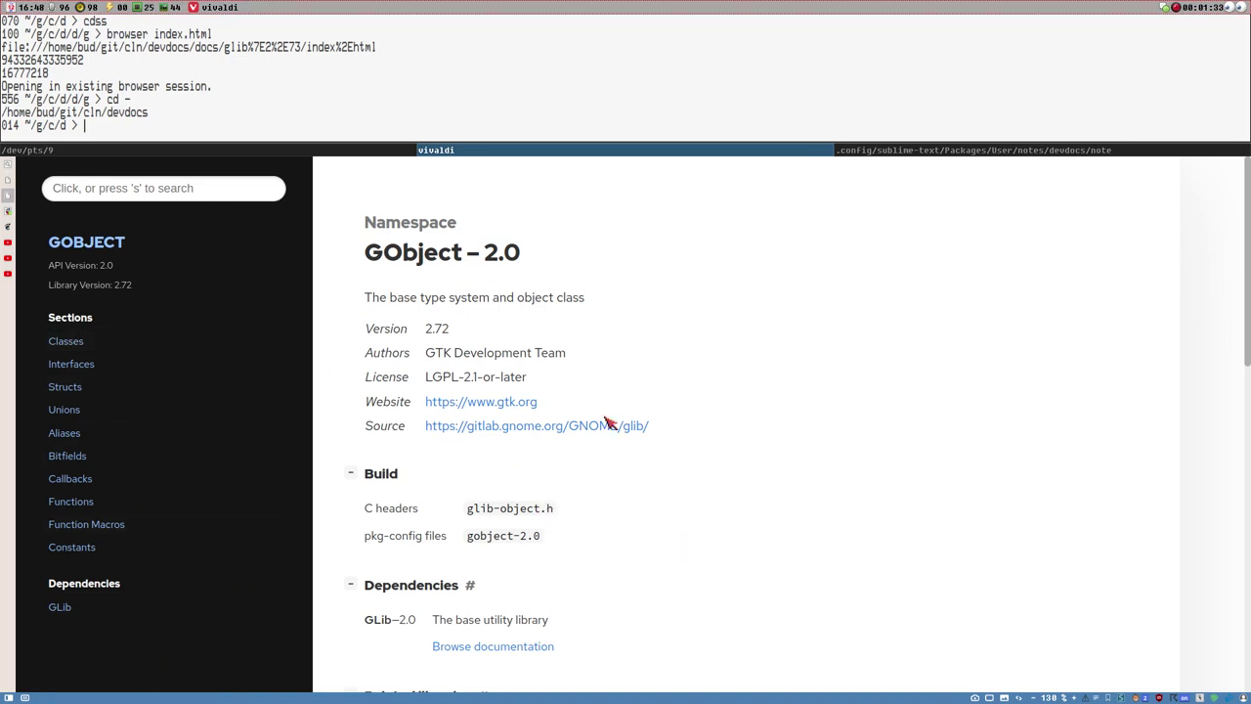
pyautogui.scroll(-1, 659, 446)
pyautogui.scroll(1, 489, 391)
# Launch Devhelp by searching 'devh' in the Whisker Menu.
pyautogui.press('super')
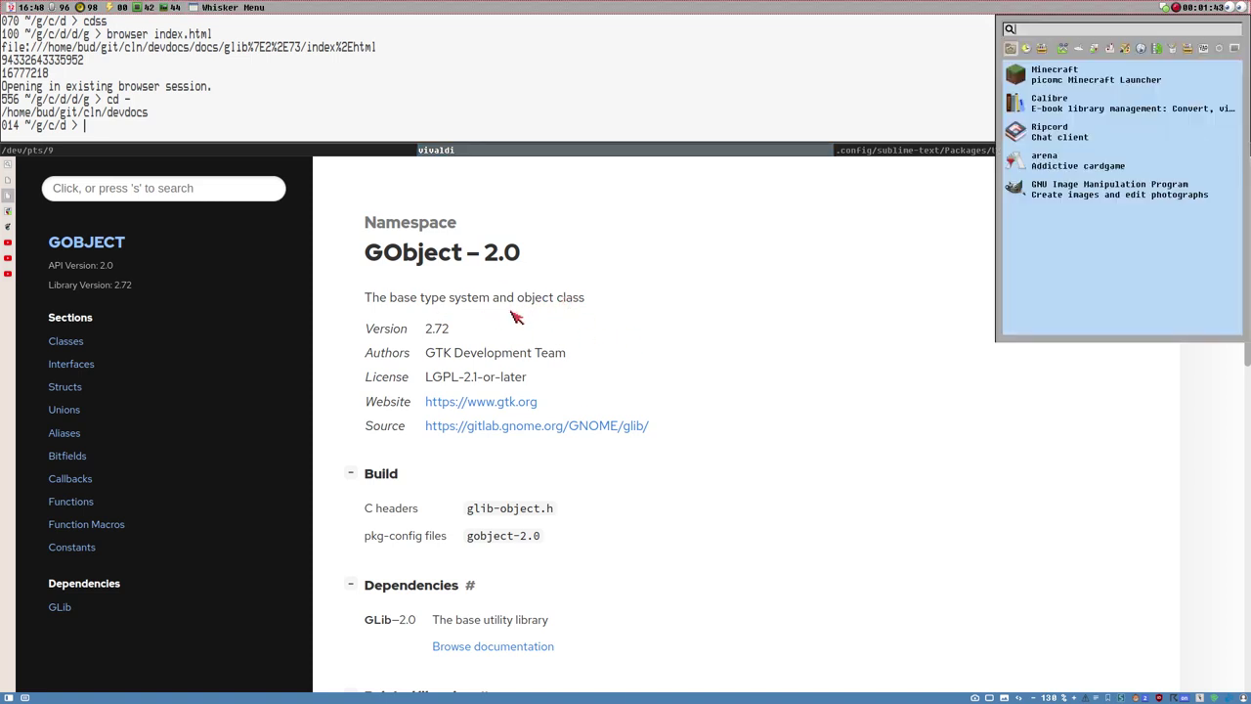
pyautogui.write('devh')
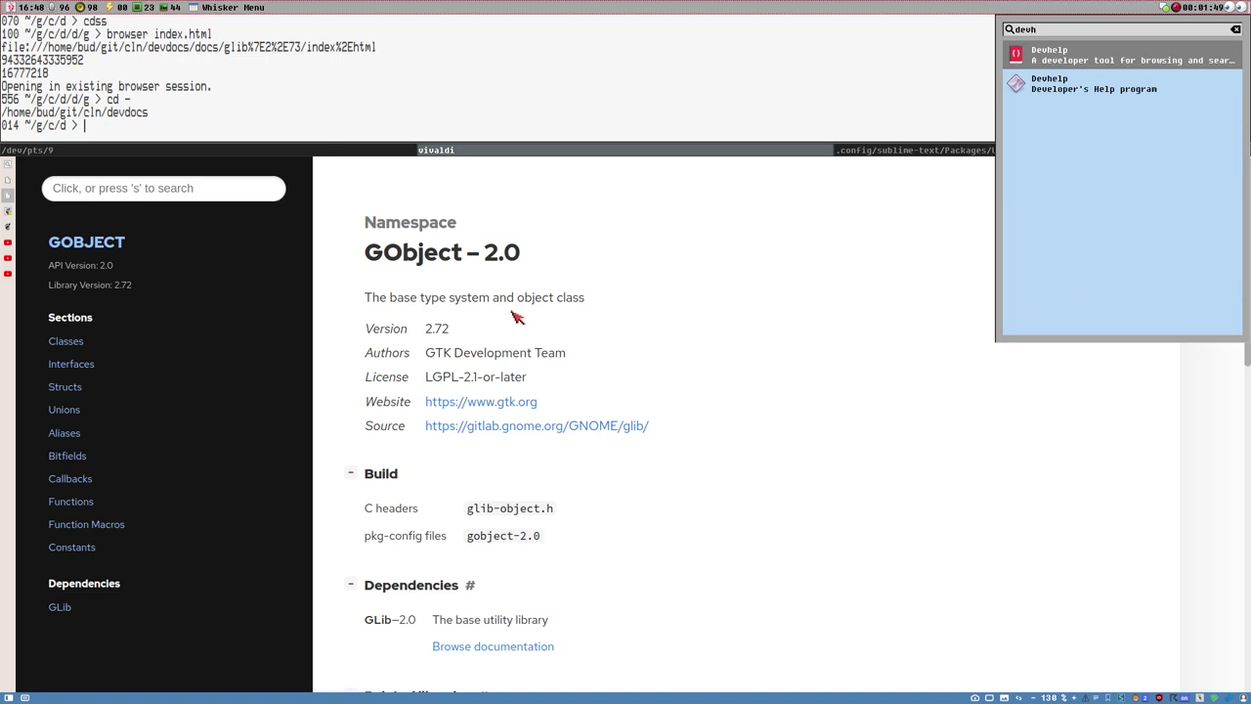
pyautogui.press('Return')
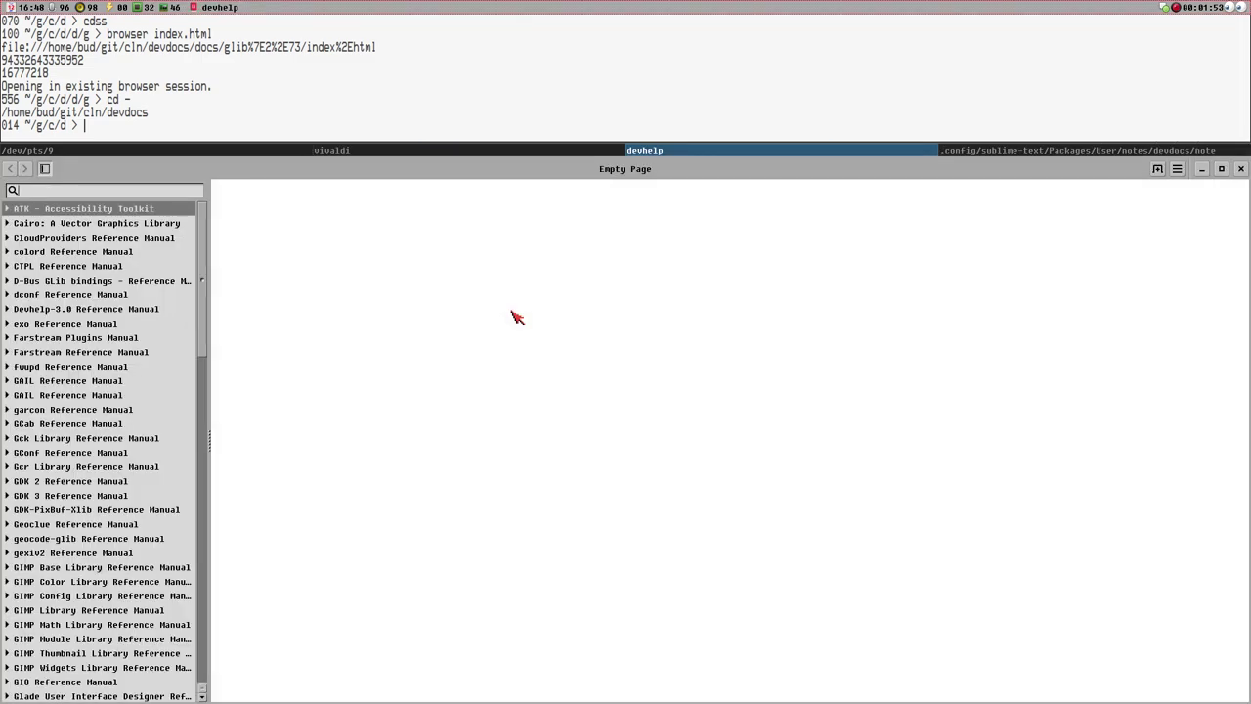
pyautogui.moveTo(202, 242); pyautogui.dragTo(221, 213)
pyautogui.scroll(-6, 32, 582)
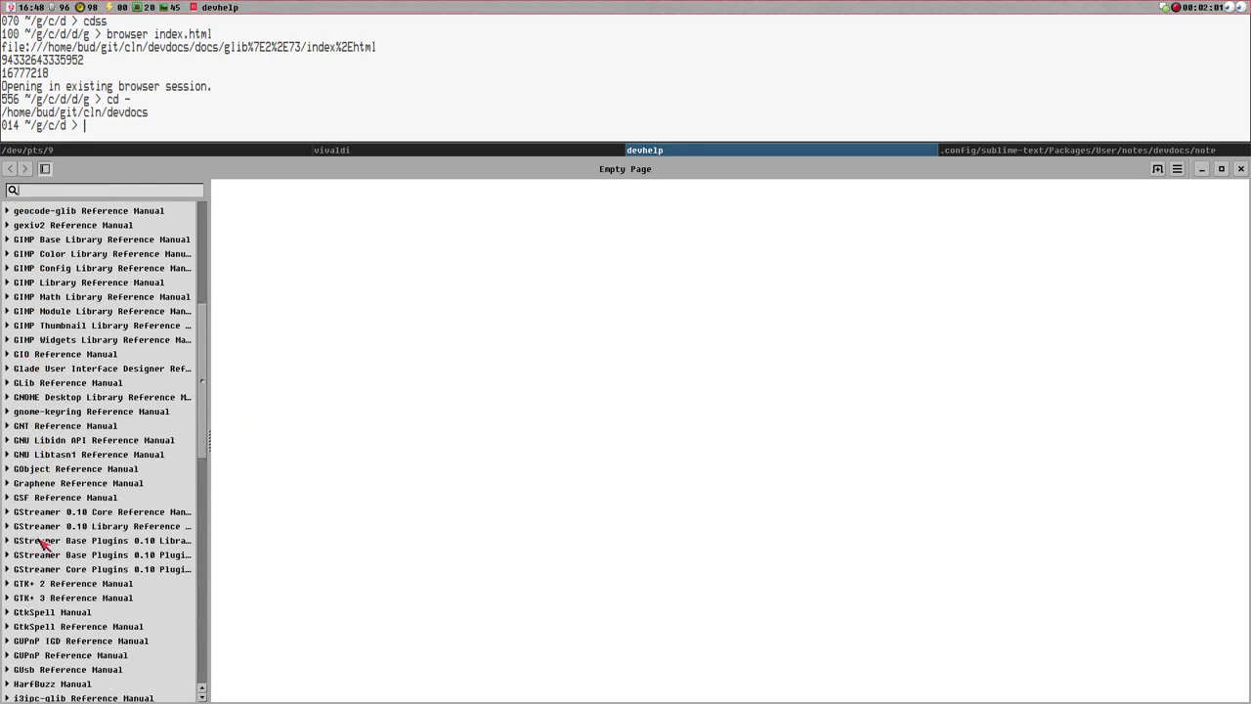
# Open the GTK+ 3 Overview's 'Mailing lists and bug reports' and 'Getting Started with GTK+' pages.
pyautogui.click(8, 599)
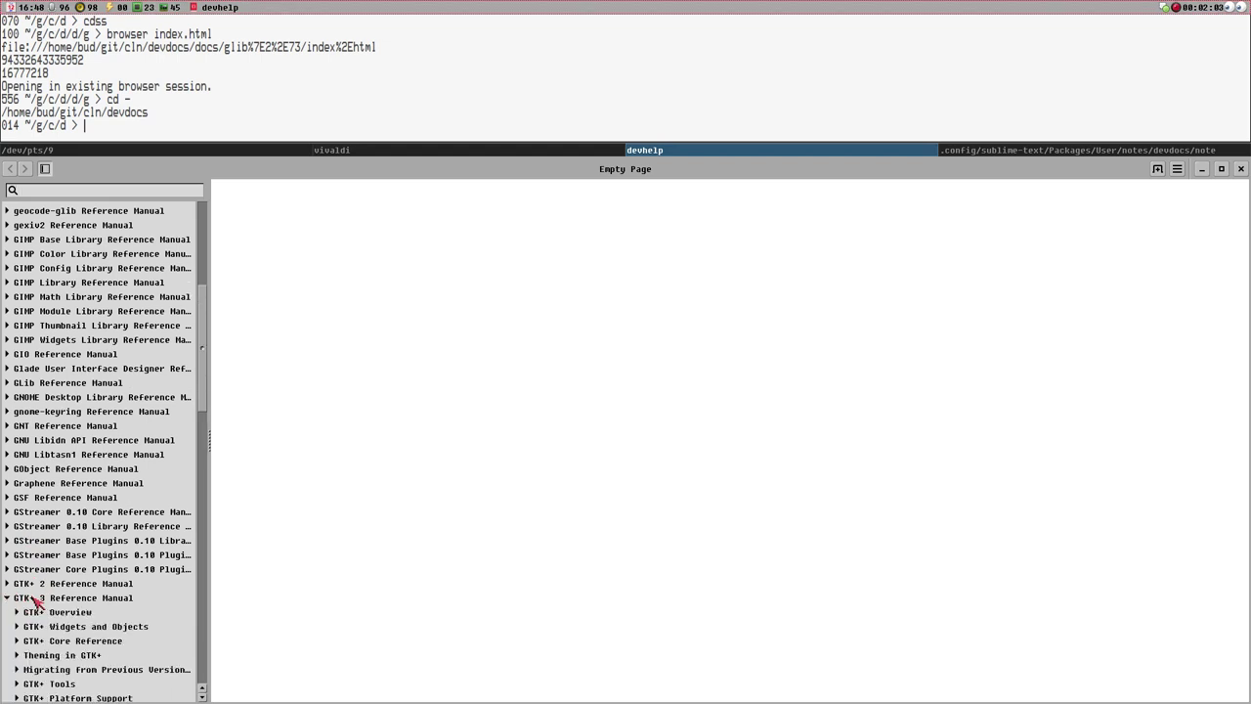
pyautogui.scroll(-3, 112, 604)
pyautogui.click(16, 448)
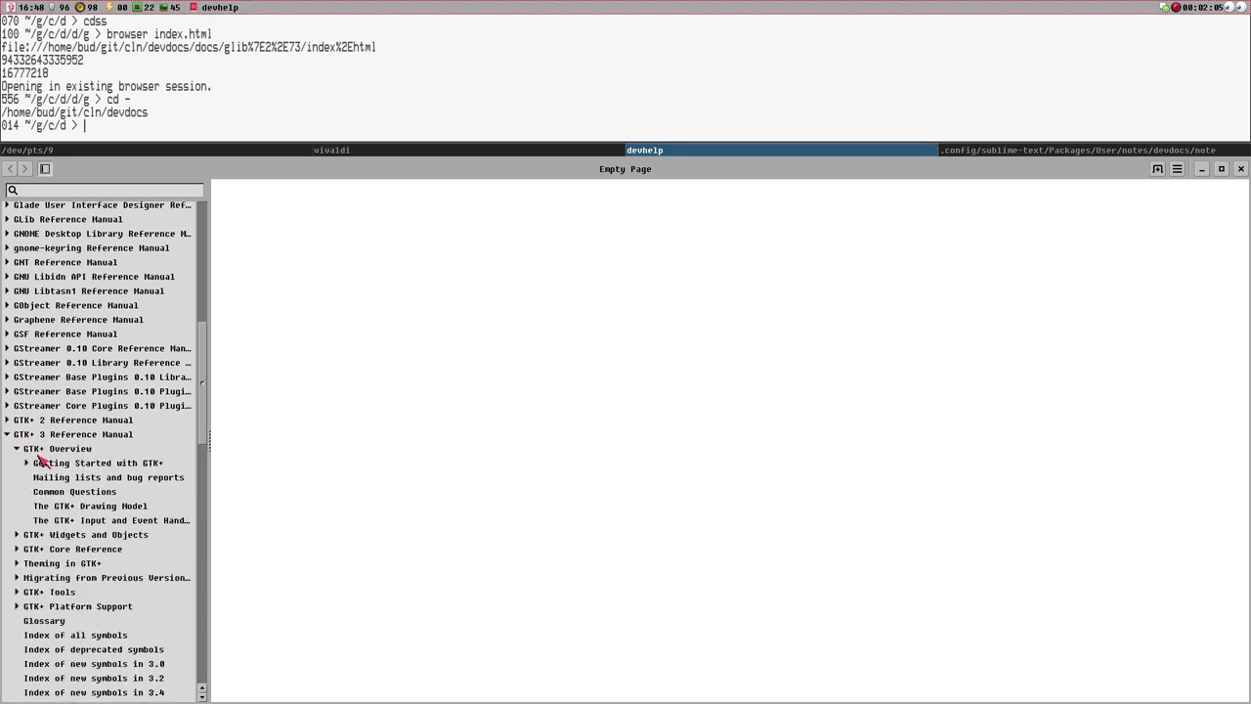
pyautogui.click(90, 478)
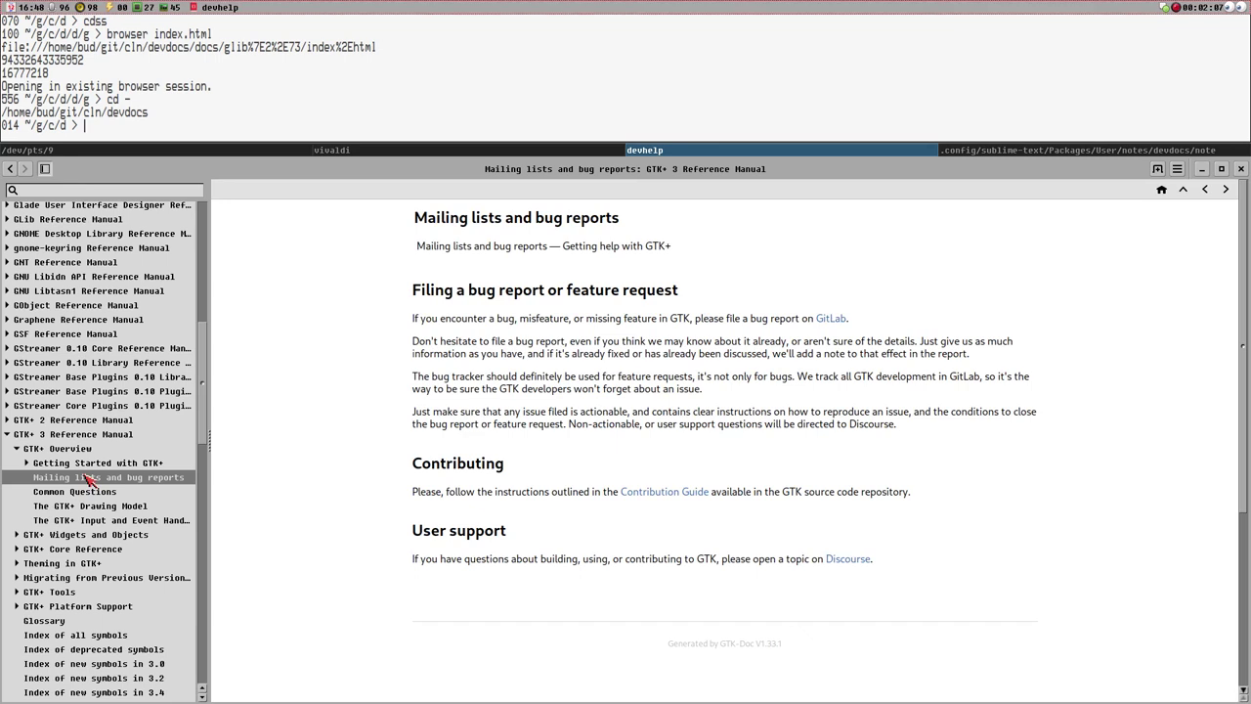
pyautogui.click(98, 464)
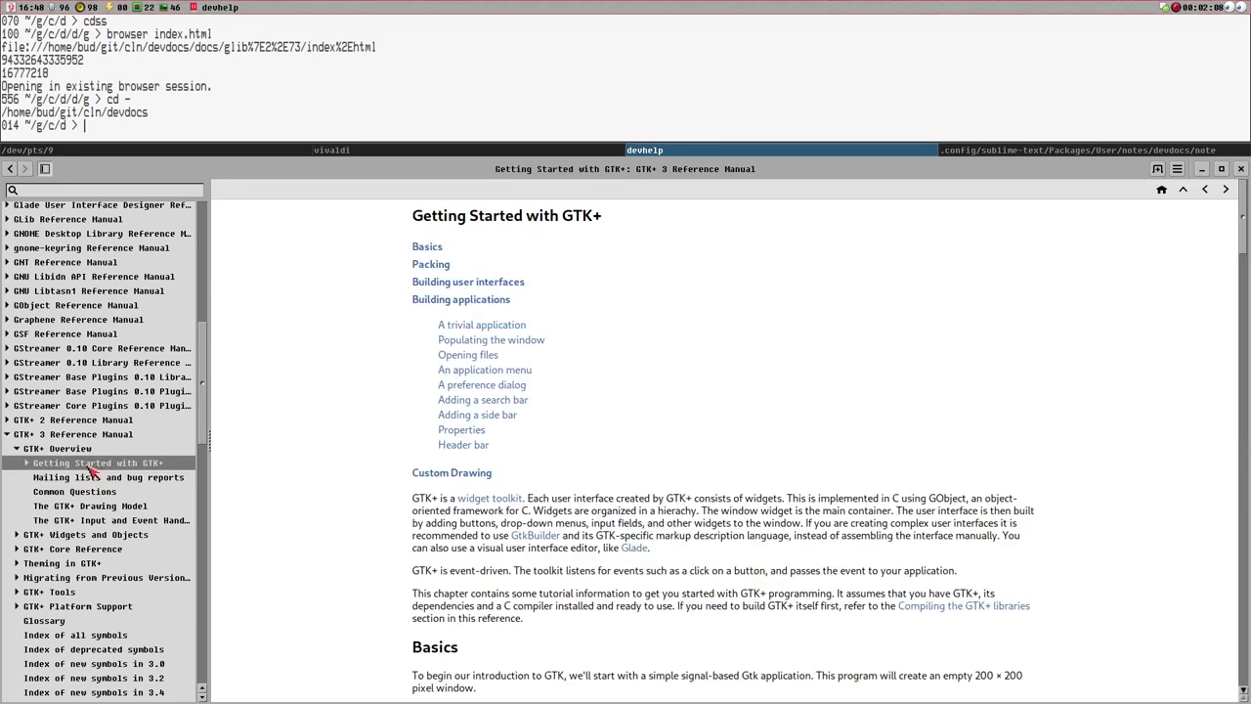
# Open the GTK+ 2 Overview's Compiling pages and 'Using GTK+ on the X Window System'.
pyautogui.click(8, 420)
pyautogui.click(17, 434)
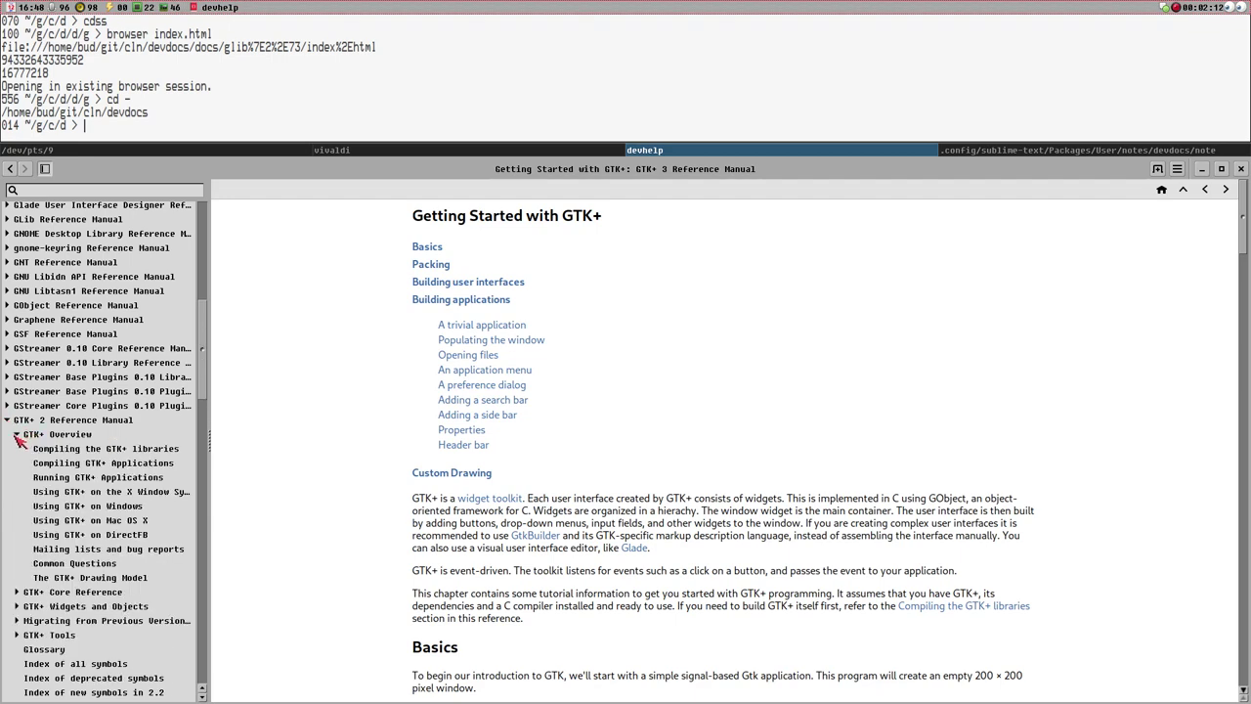
pyautogui.click(76, 464)
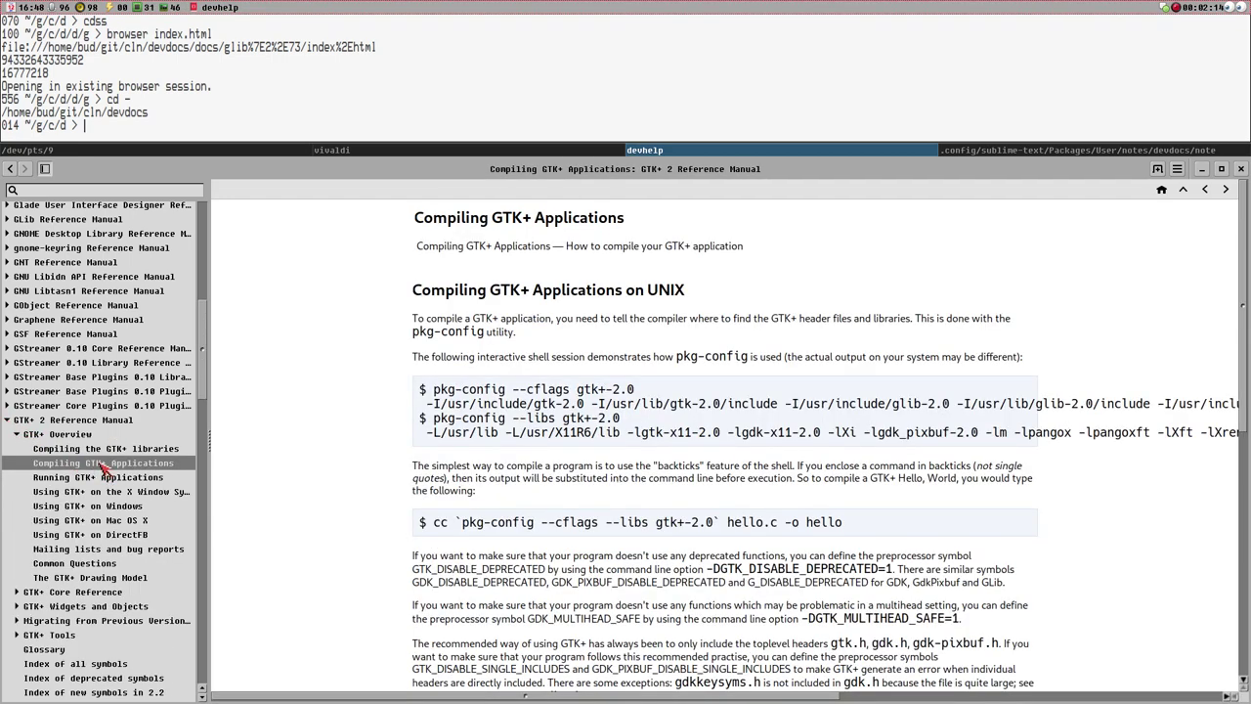
pyautogui.click(102, 449)
pyautogui.click(104, 492)
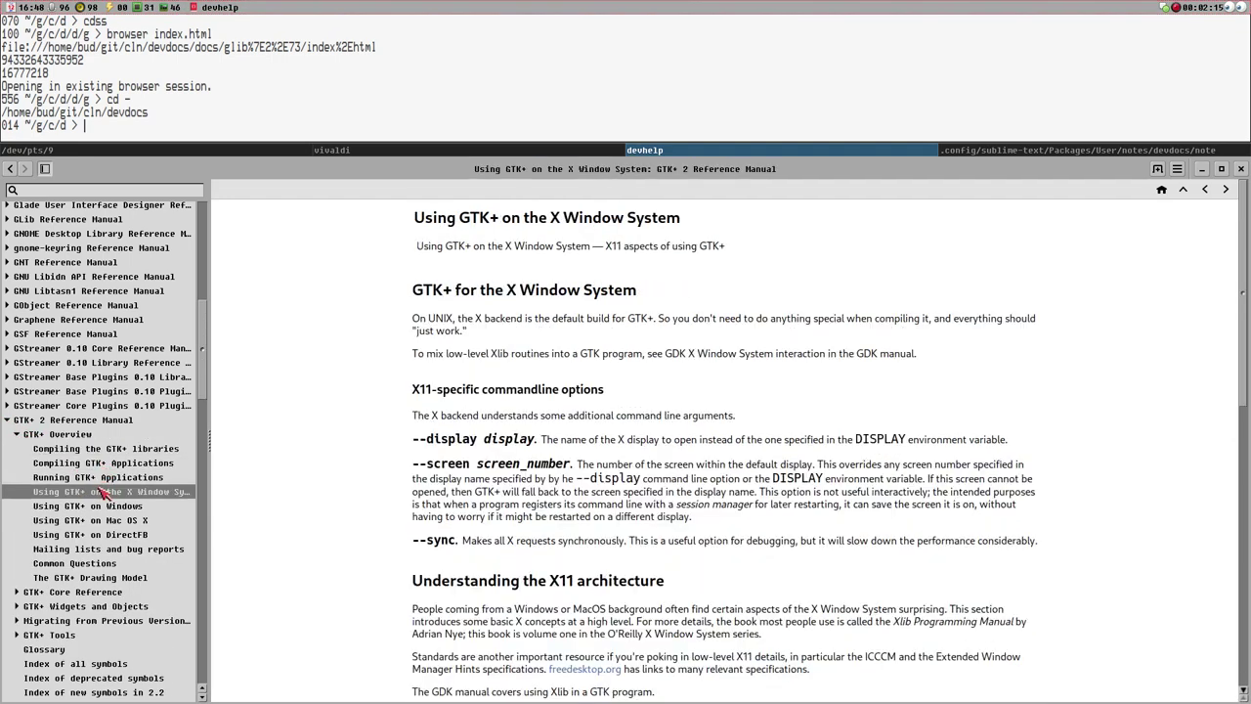
pyautogui.click(10, 320)
# Try Graphene's deprecated-API and 1.2 new-symbols indexes, then collapse Graphene, GTK+ 2 and GTK+ 3.
pyautogui.click(63, 365)
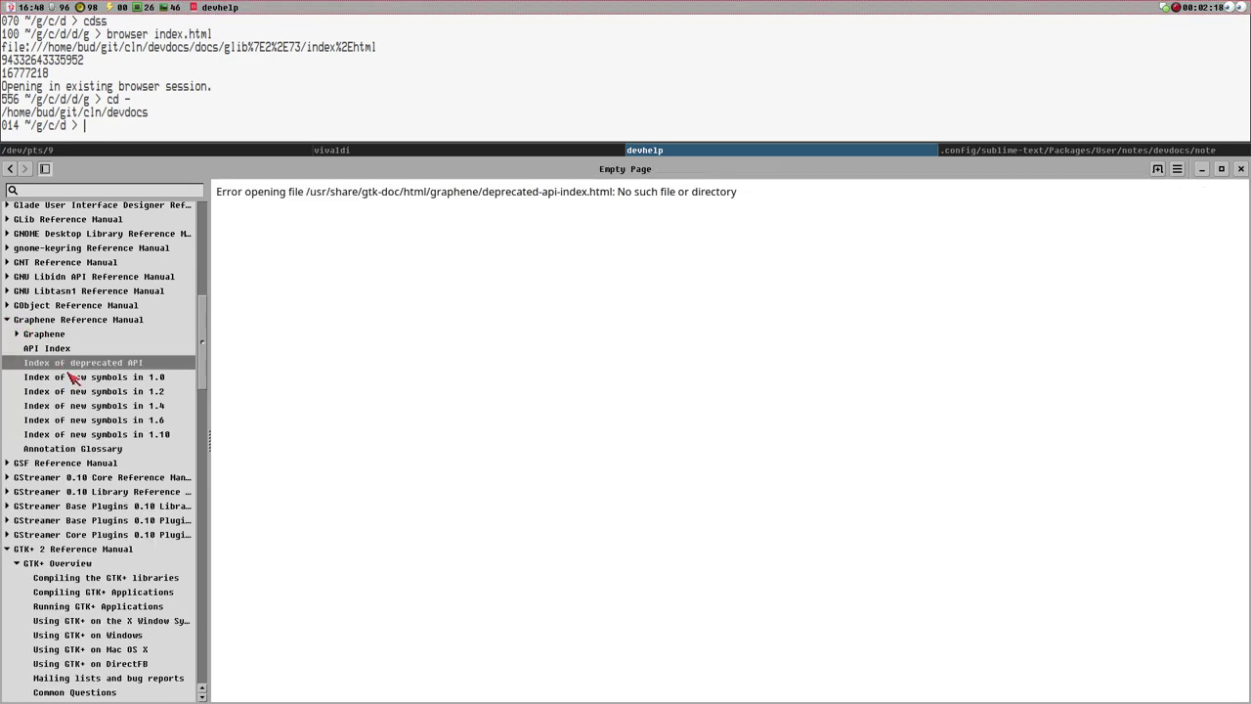
pyautogui.click(88, 394)
pyautogui.click(8, 320)
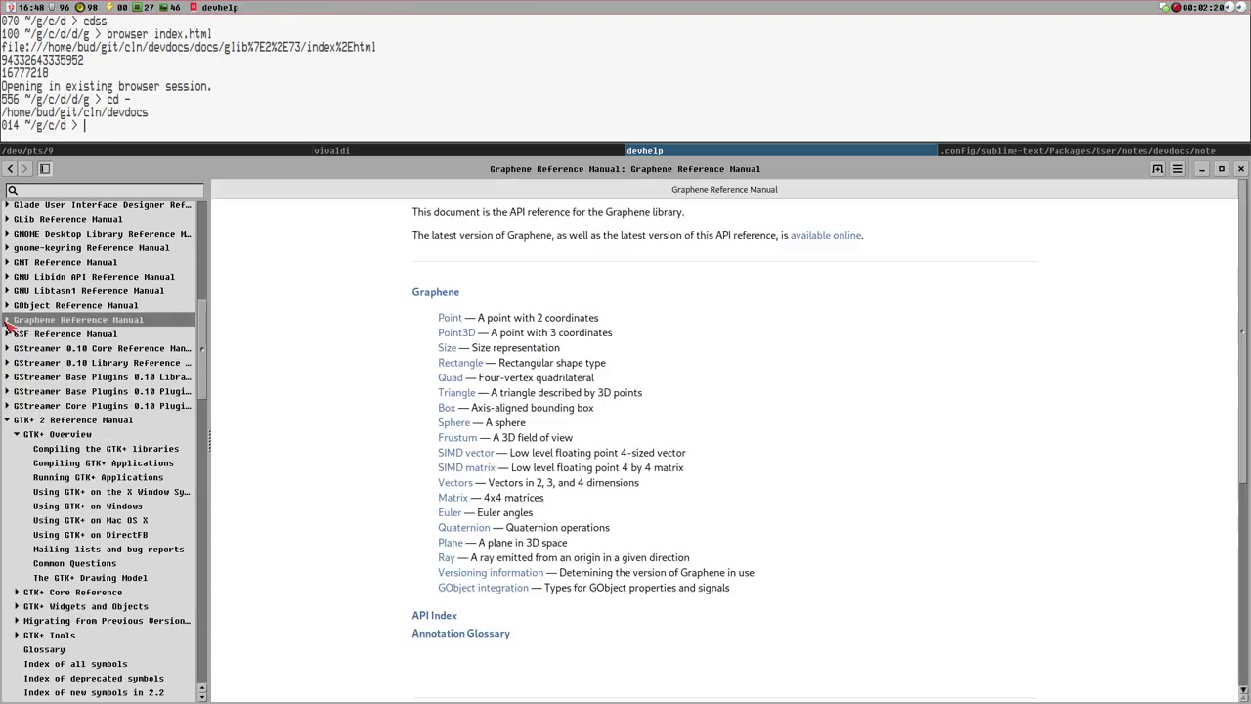
pyautogui.click(9, 422)
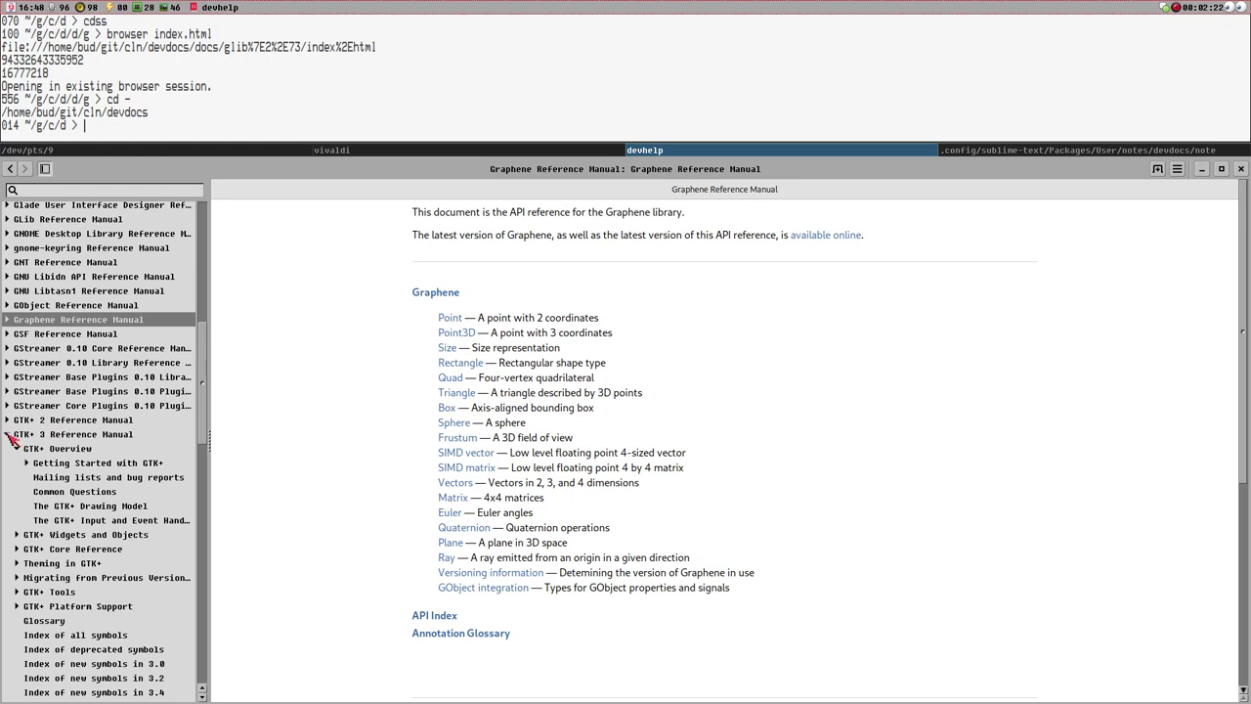
pyautogui.click(10, 436)
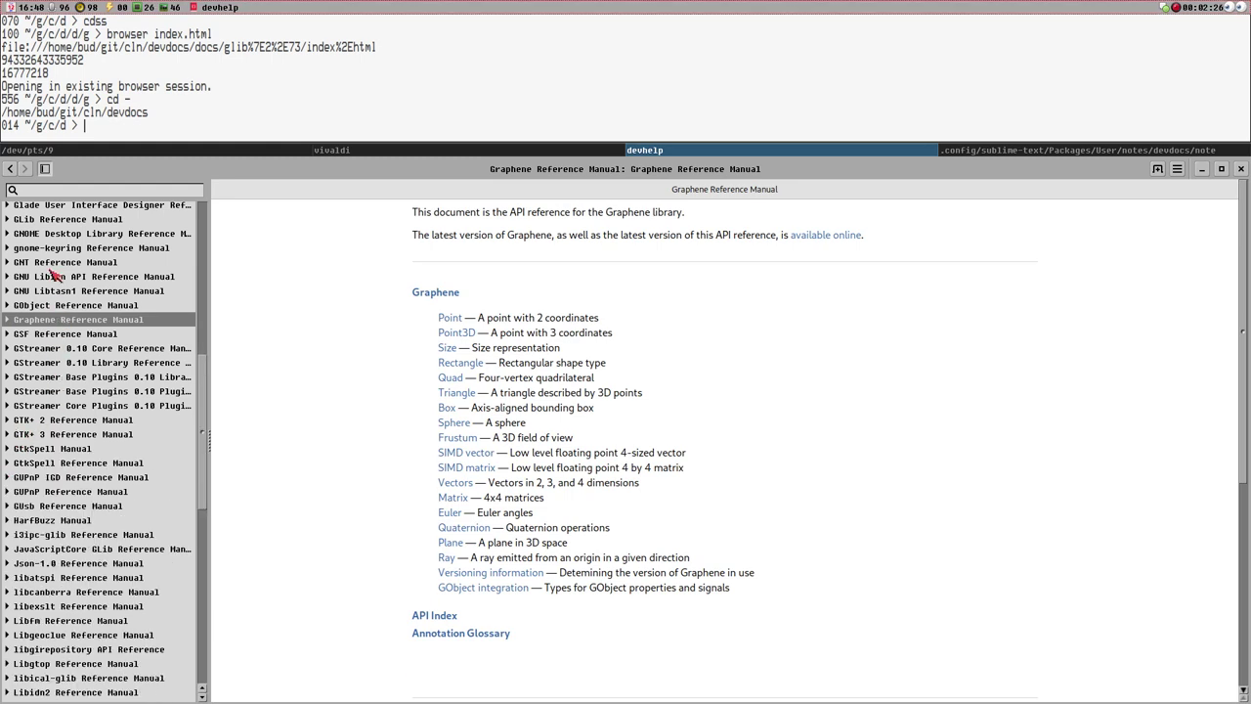
pyautogui.scroll(2, 39, 272)
# Try the GLib Reference Manual's new-symbols indexes (2.4 and others) and its deprecated-symbols index.
pyautogui.click(9, 274)
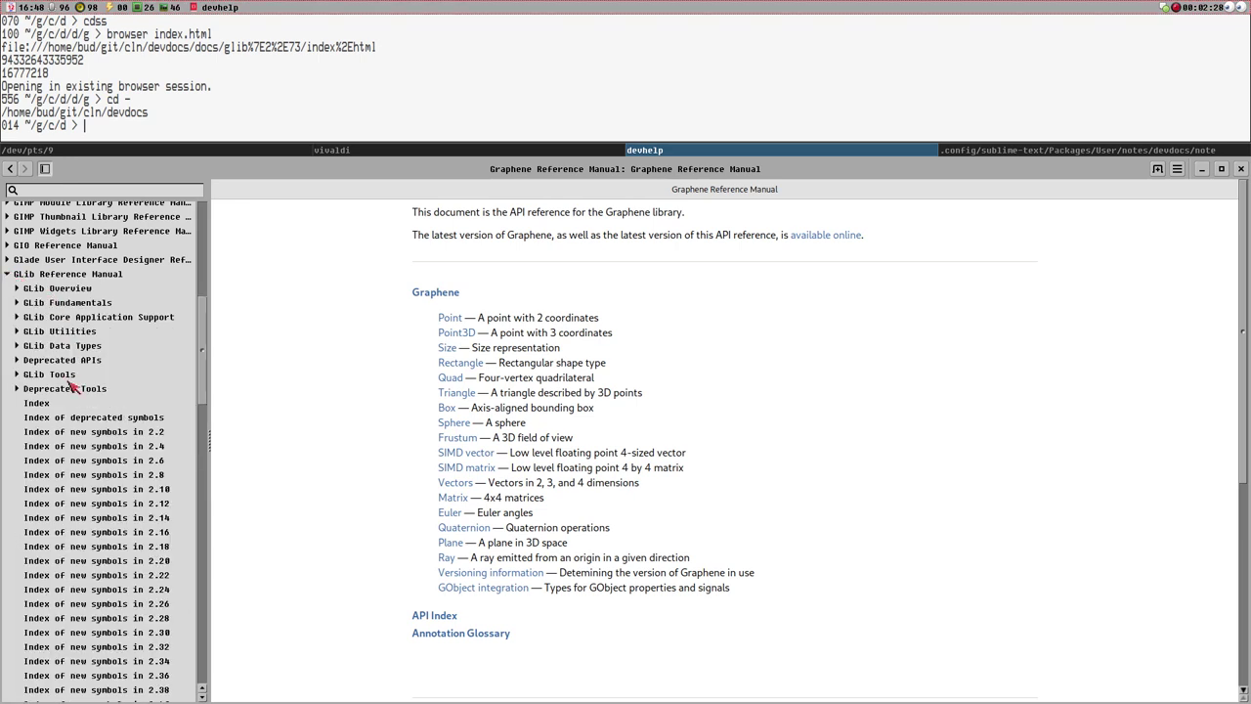
pyautogui.click(76, 447)
pyautogui.click(102, 529)
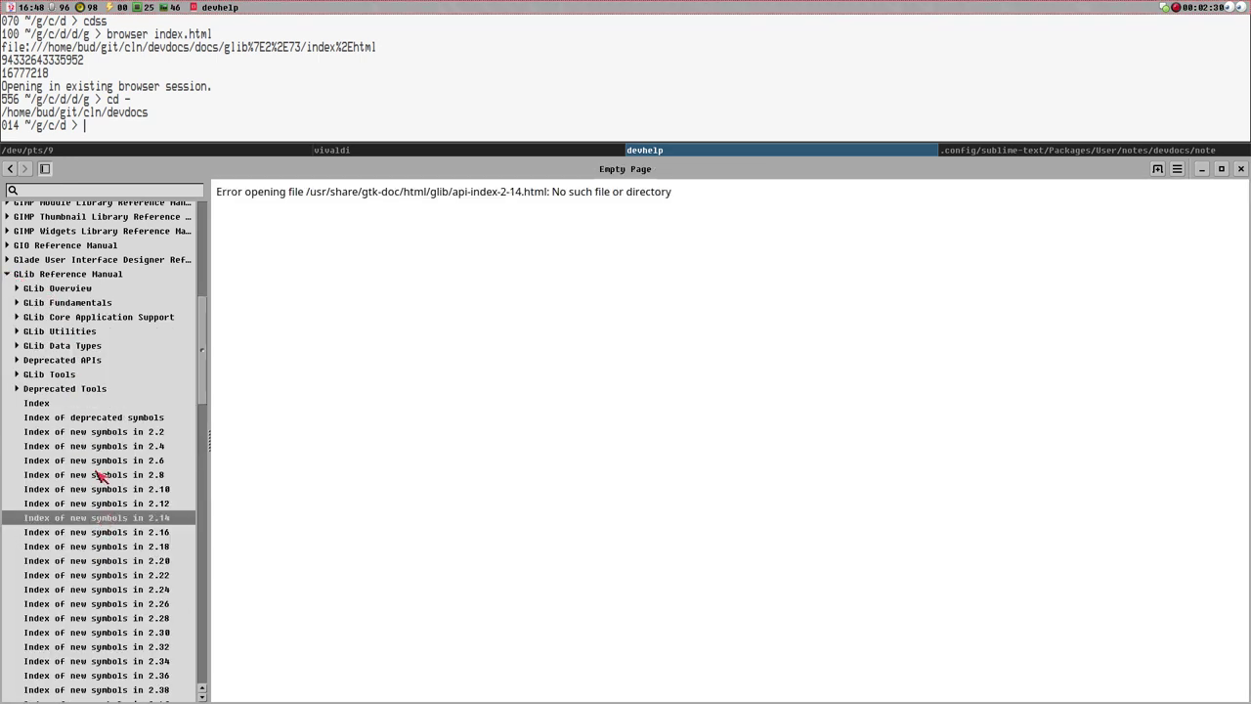
pyautogui.click(100, 476)
pyautogui.click(82, 420)
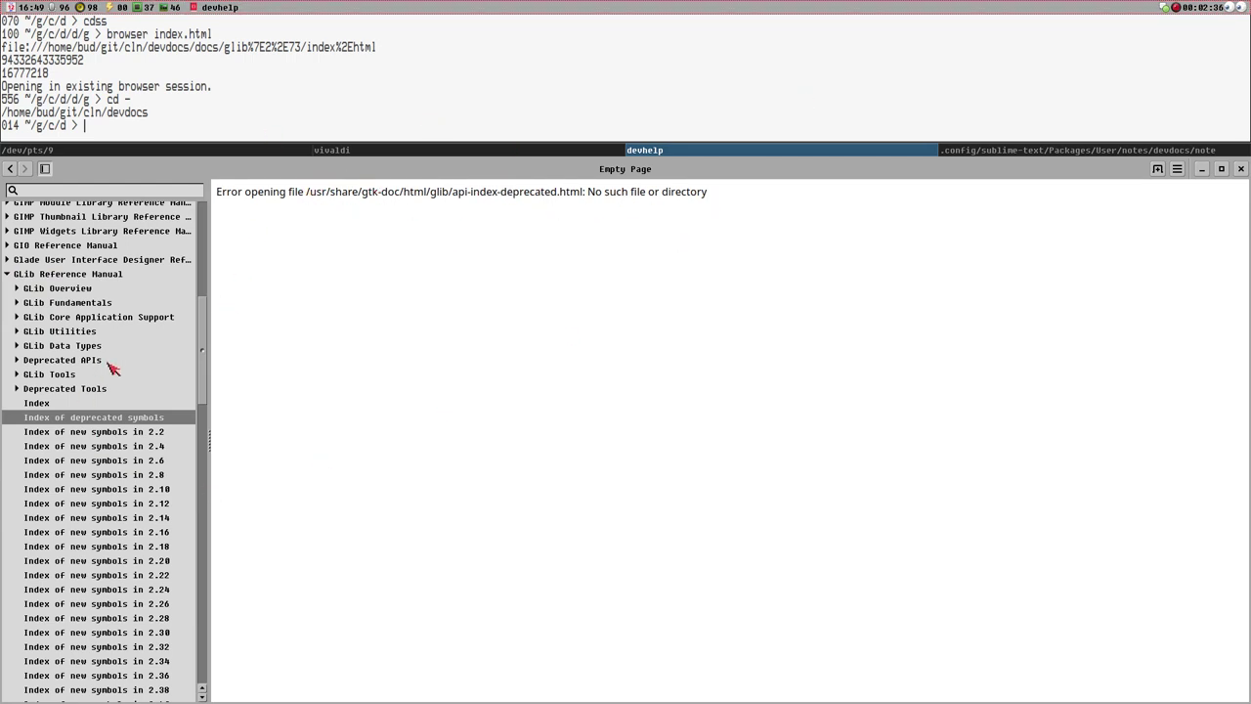
pyautogui.scroll(-1, 158, 337)
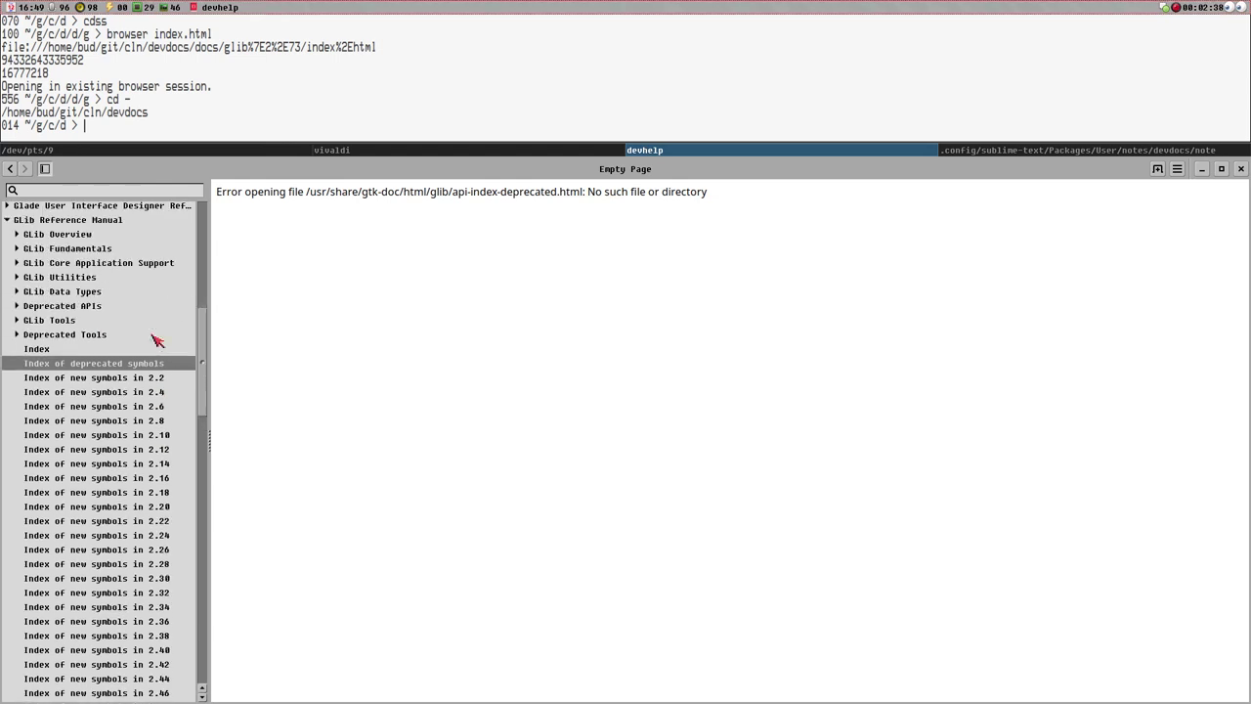
pyautogui.scroll(2, 157, 339)
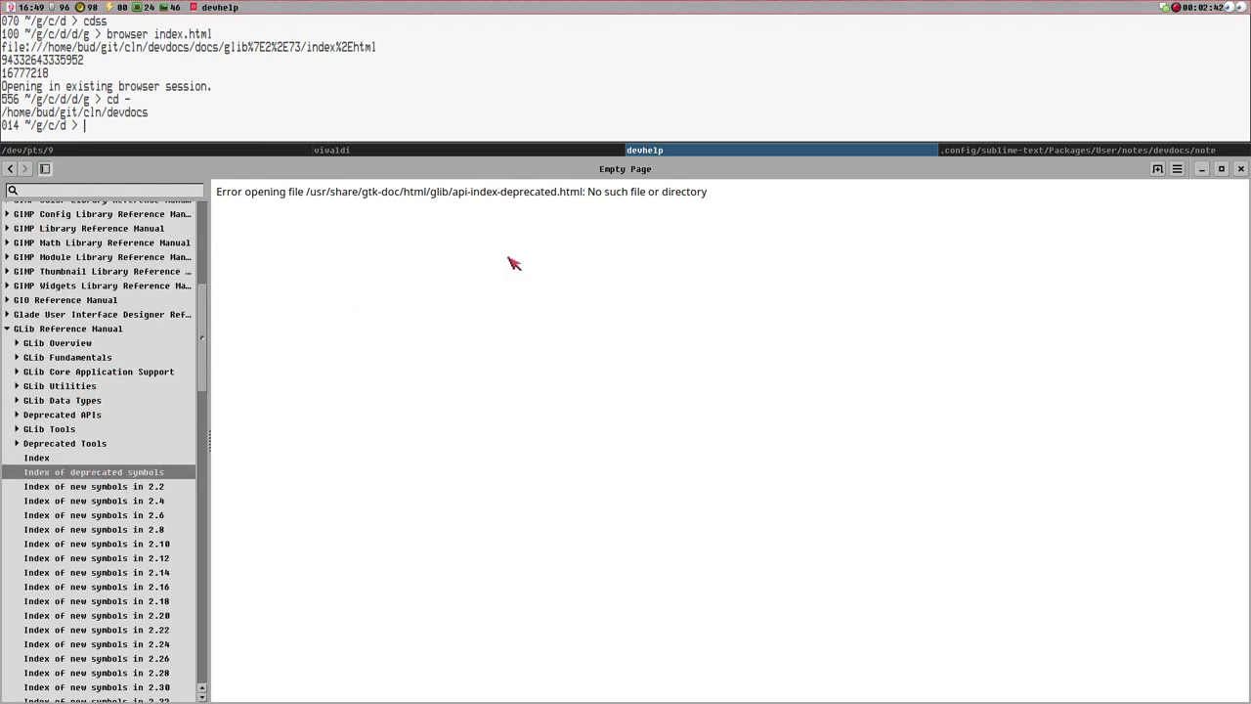
pyautogui.scroll(5, 98, 320)
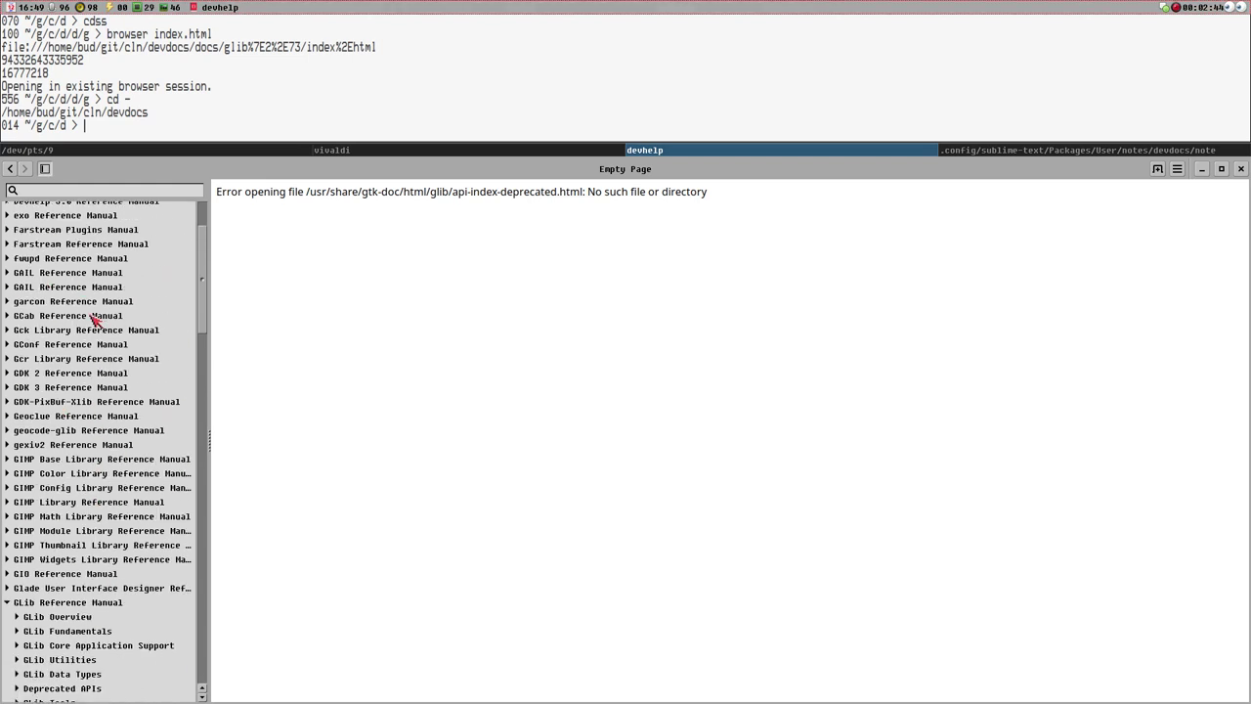
pyautogui.scroll(1, 126, 396)
pyautogui.scroll(-9, 127, 398)
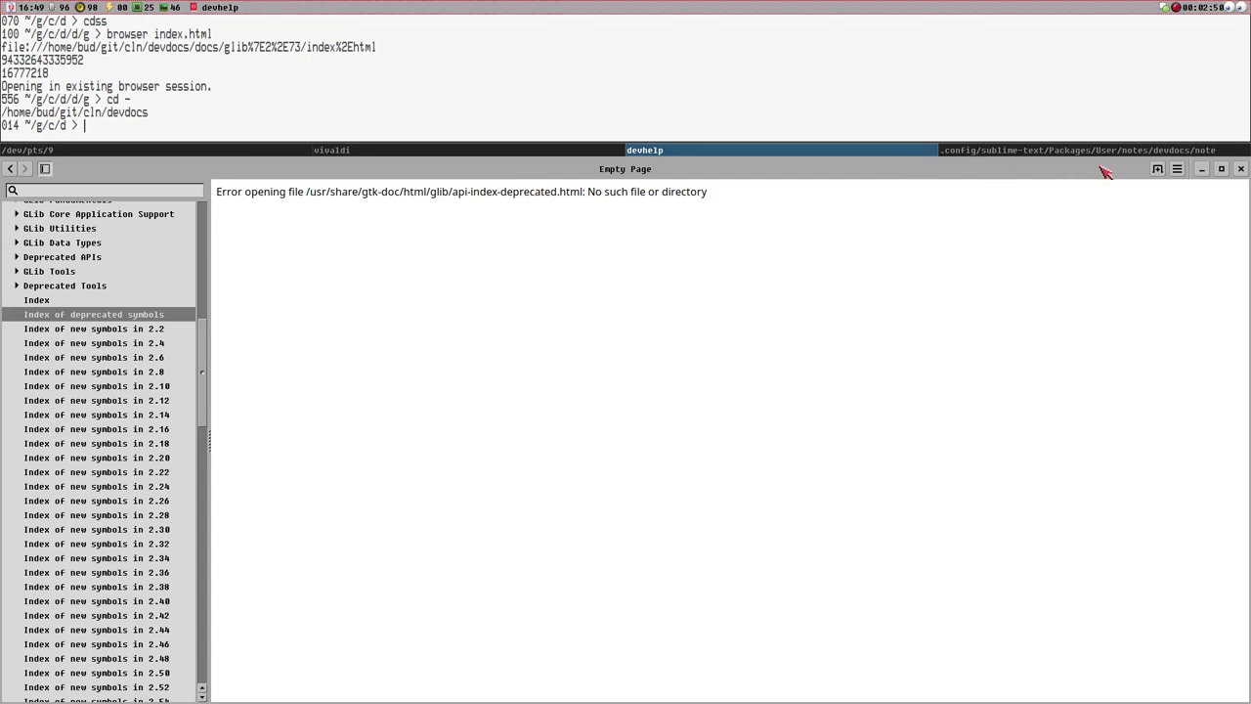
# Open and dismiss Devhelp's main menu, then return to the Vivaldi window.
pyautogui.click(1178, 170)
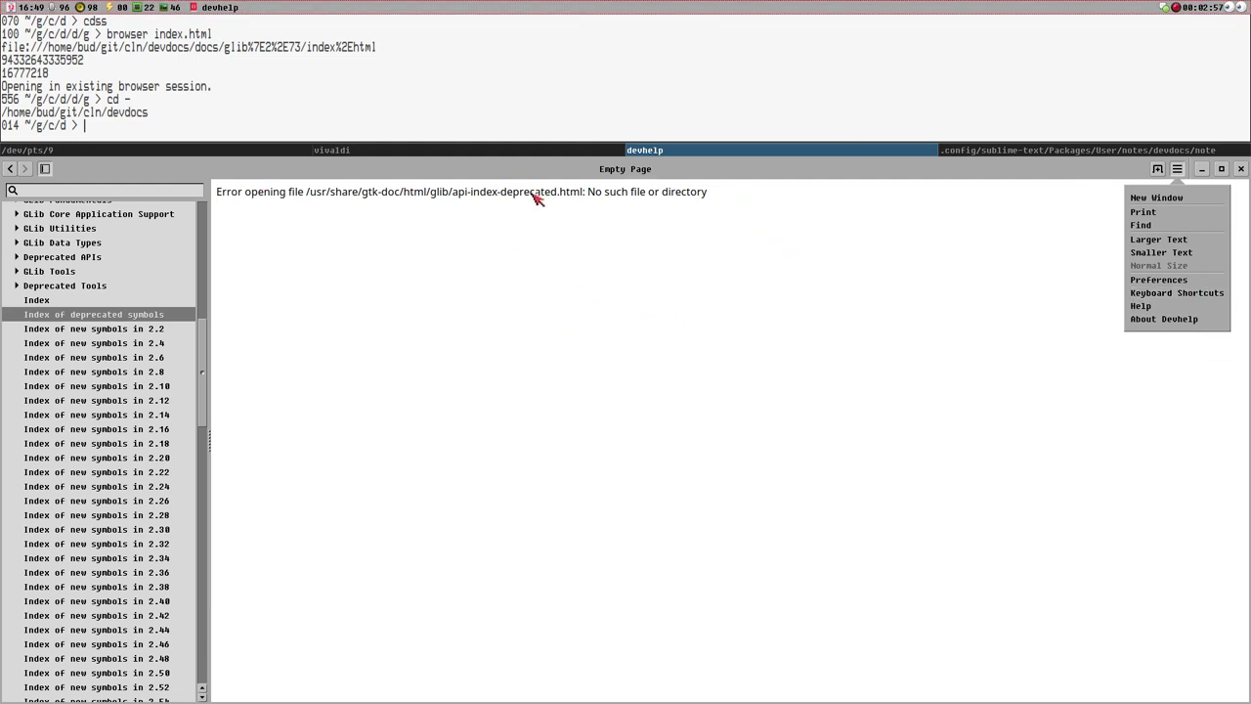
pyautogui.click(387, 314)
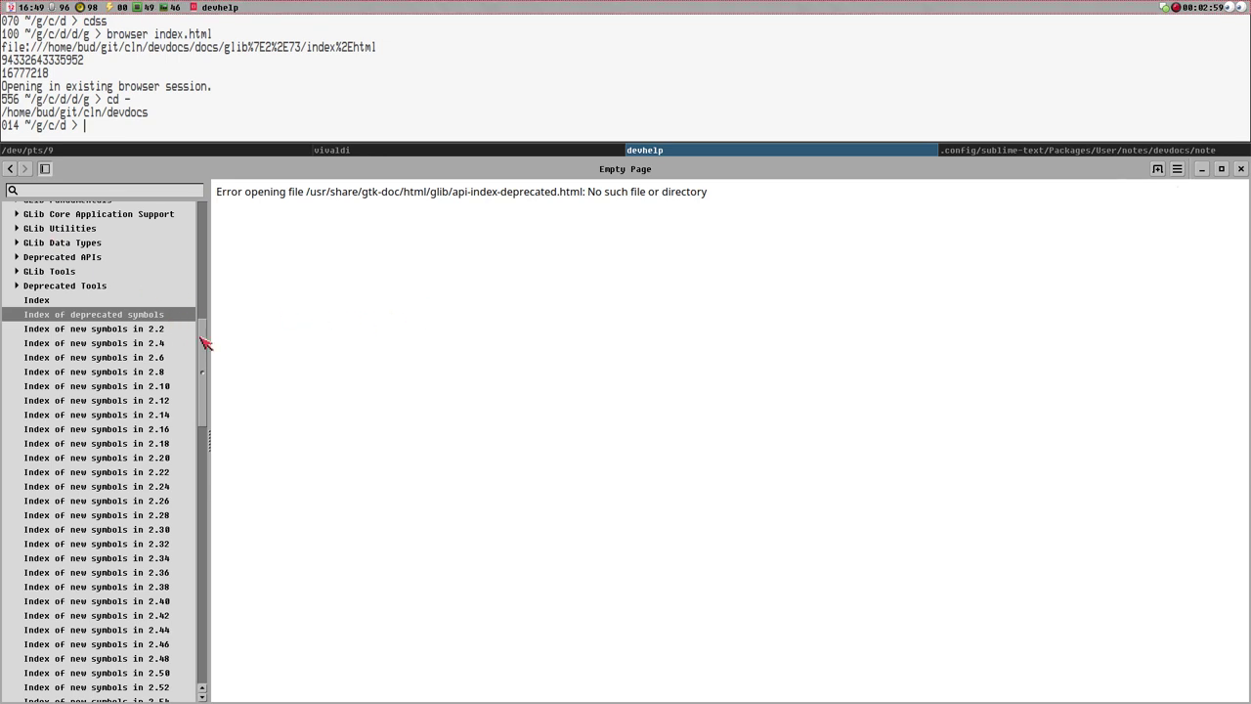
pyautogui.moveTo(206, 344); pyautogui.dragTo(205, 330)
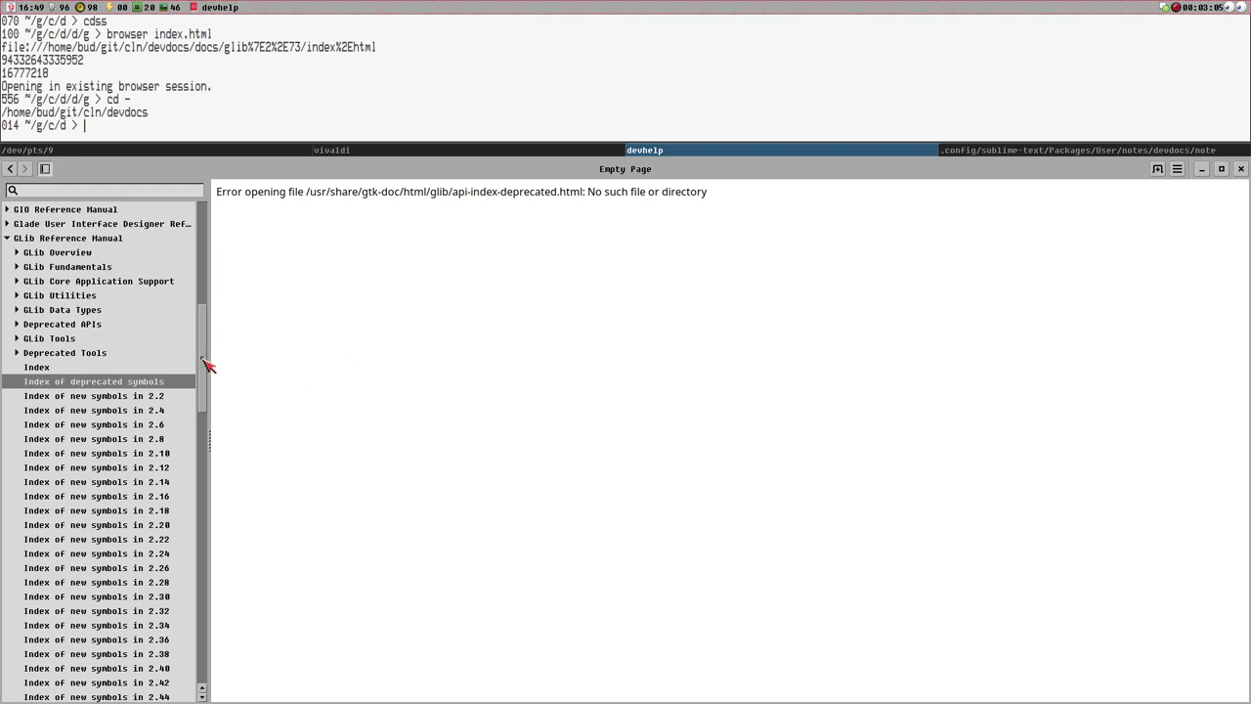
pyautogui.moveTo(203, 360); pyautogui.dragTo(203, 357)
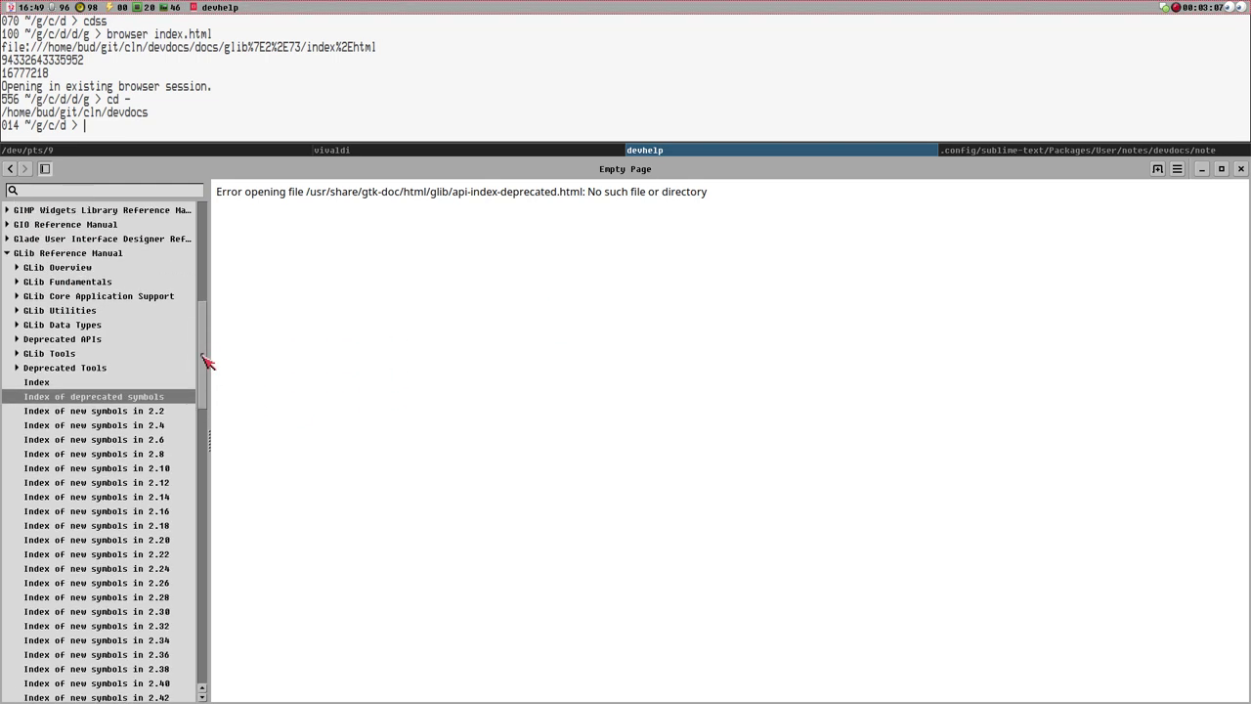
pyautogui.click(413, 153)
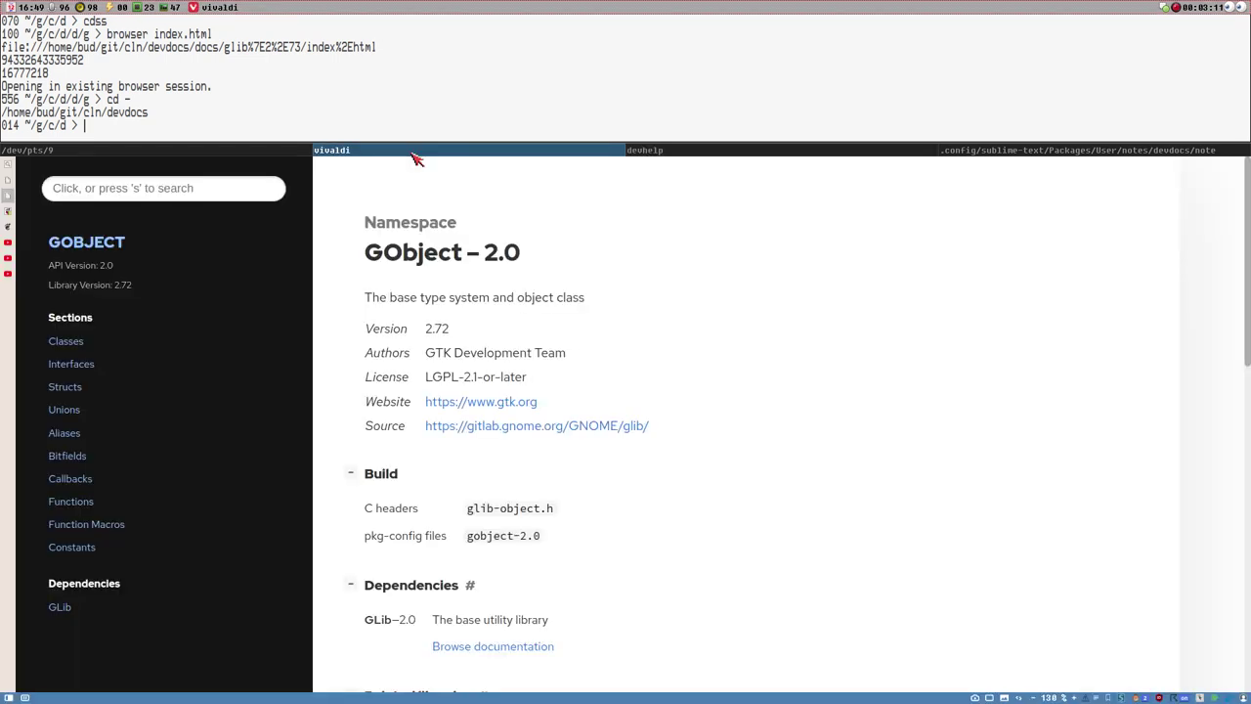
# Open GTK in the local DevDocs with the /dev/pts/10 server-log terminal shown alongside.
pyautogui.click(10, 167)
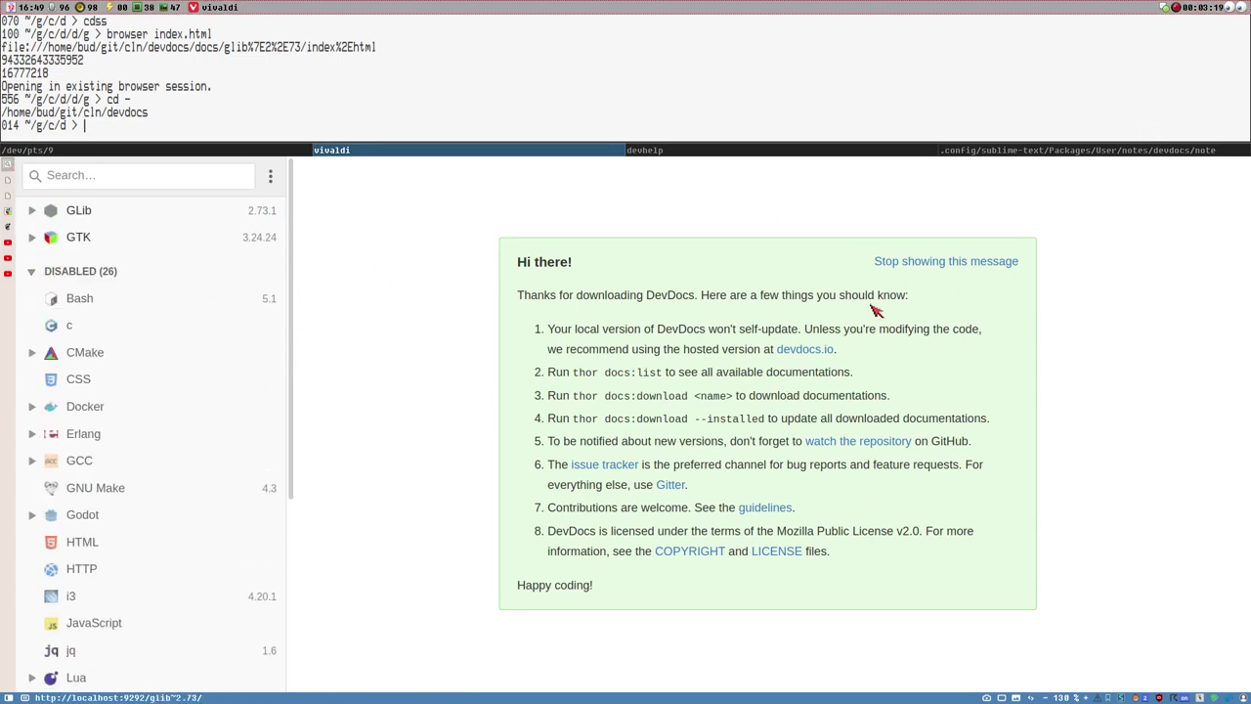
pyautogui.press('super+minus')
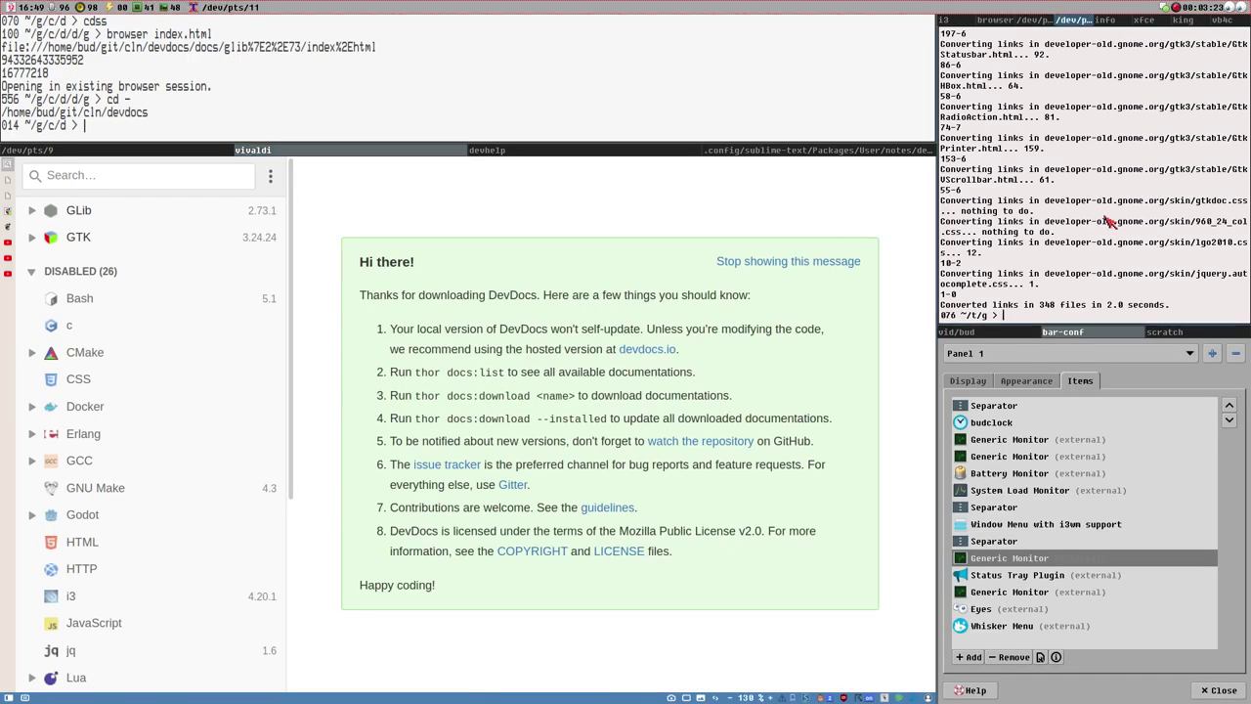
pyautogui.click(1044, 23)
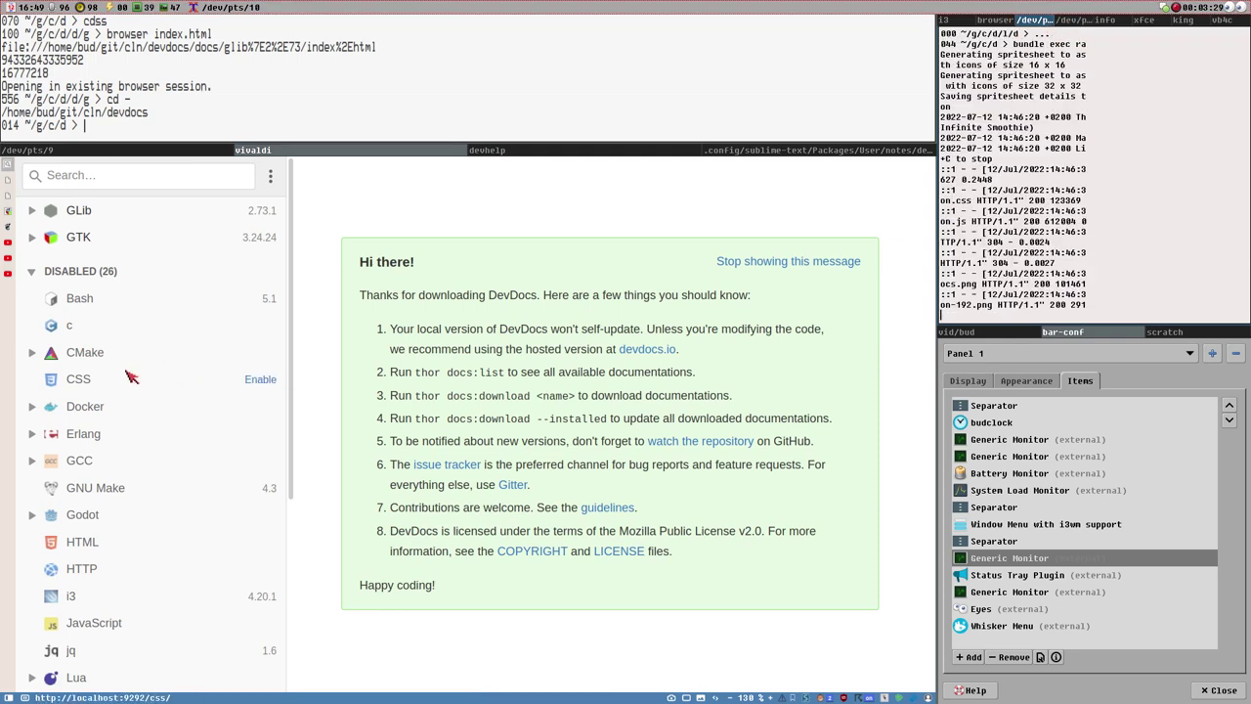
pyautogui.click(78, 242)
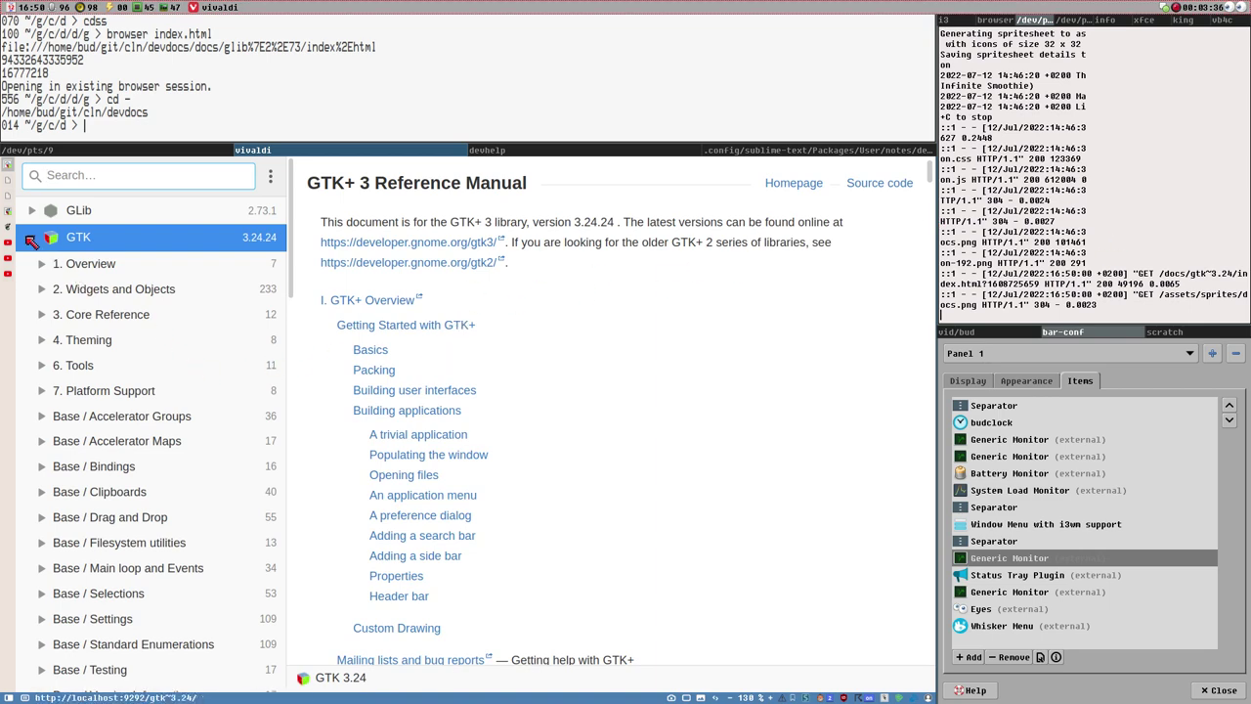
pyautogui.click(609, 370)
# Load devdocs.io through Vivaldi's Quick Commands (F2).
pyautogui.press('F2')
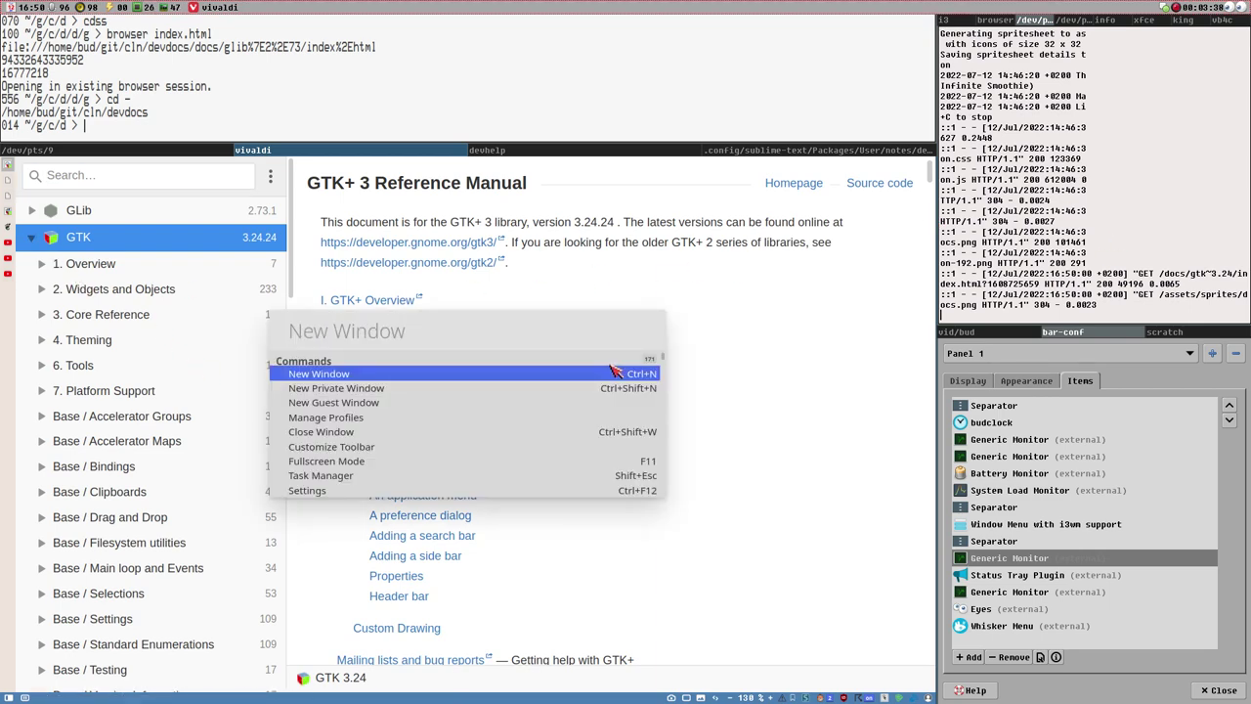
pyautogui.write('devdocs.')
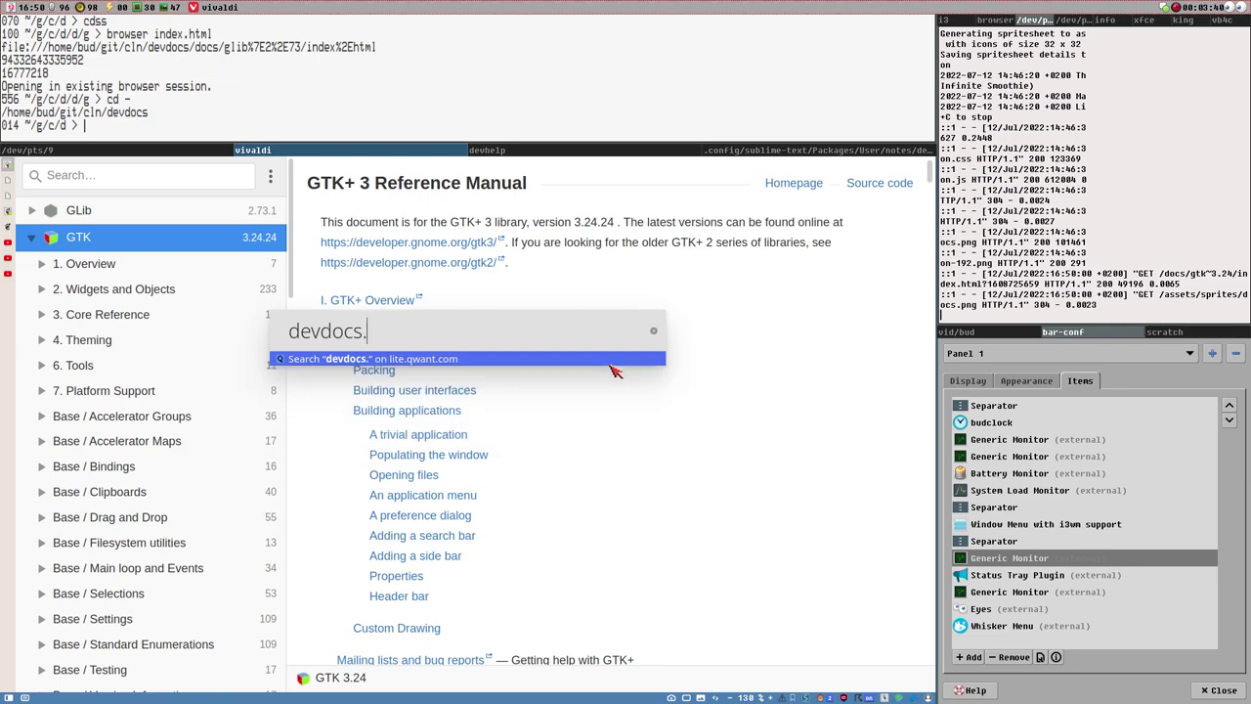
pyautogui.write('io')
pyautogui.press('Return')
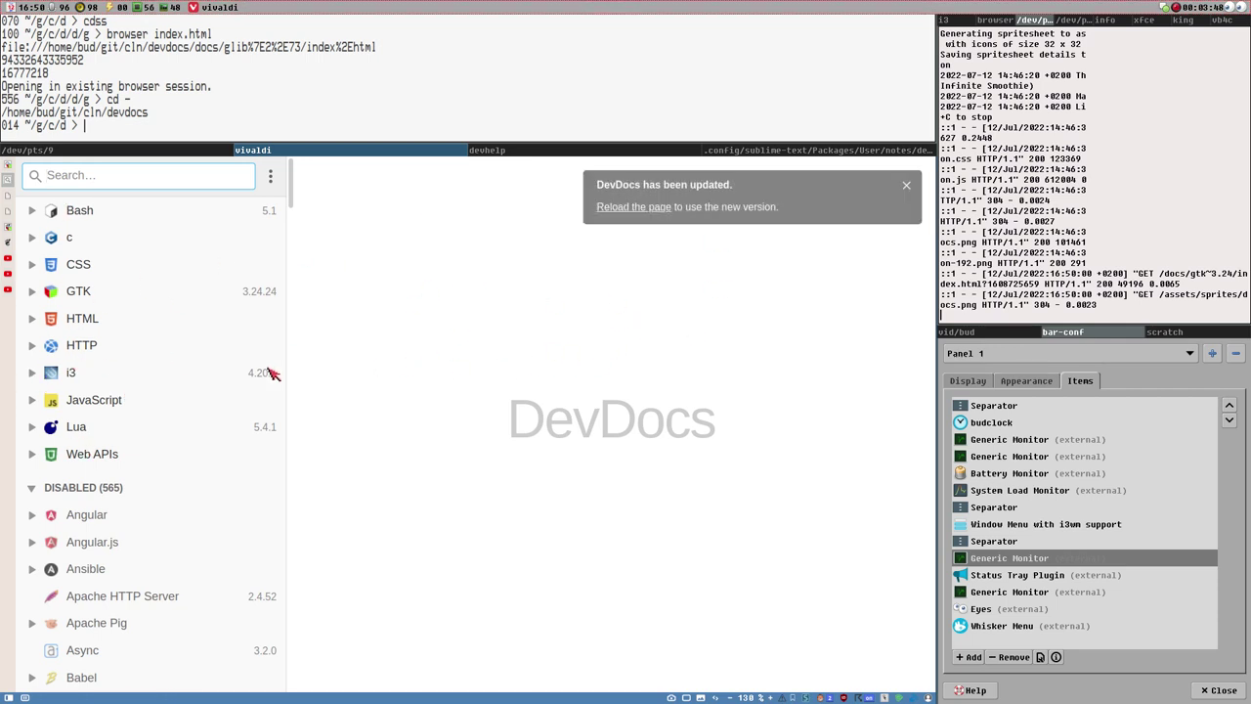
# Open the i3 docs' '1. Default keybindings' page.
pyautogui.click(32, 373)
pyautogui.click(107, 400)
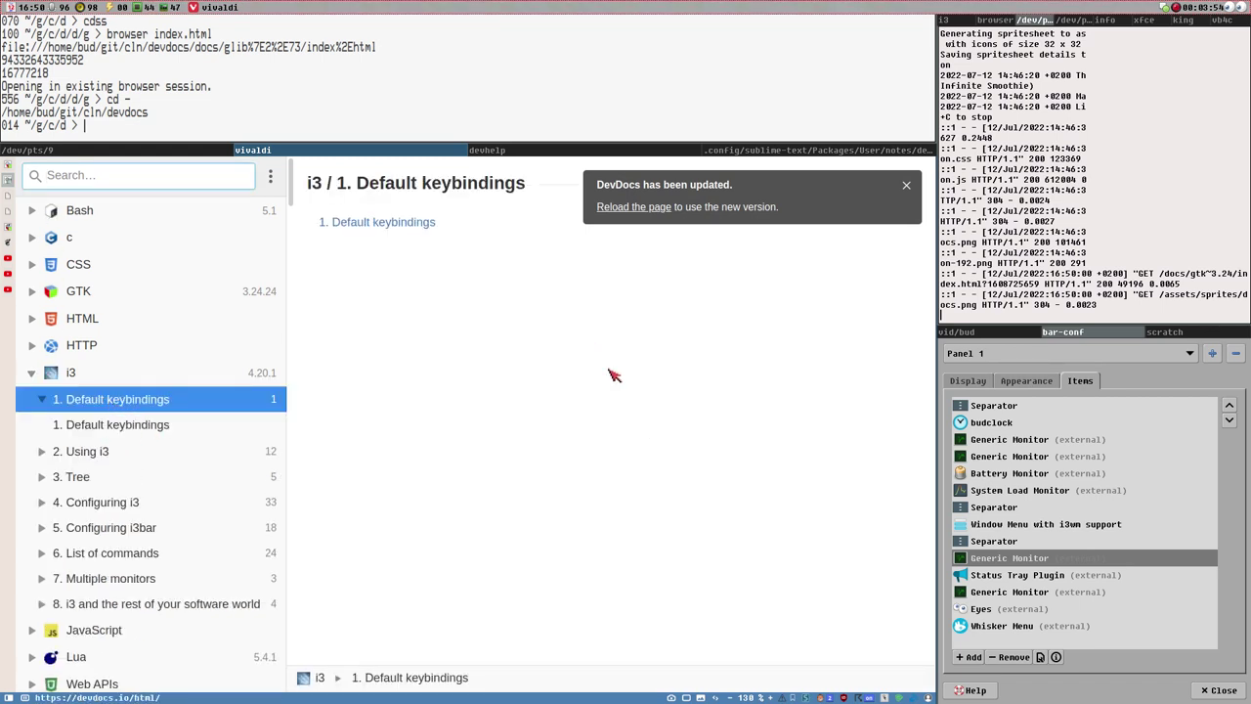
pyautogui.click(122, 427)
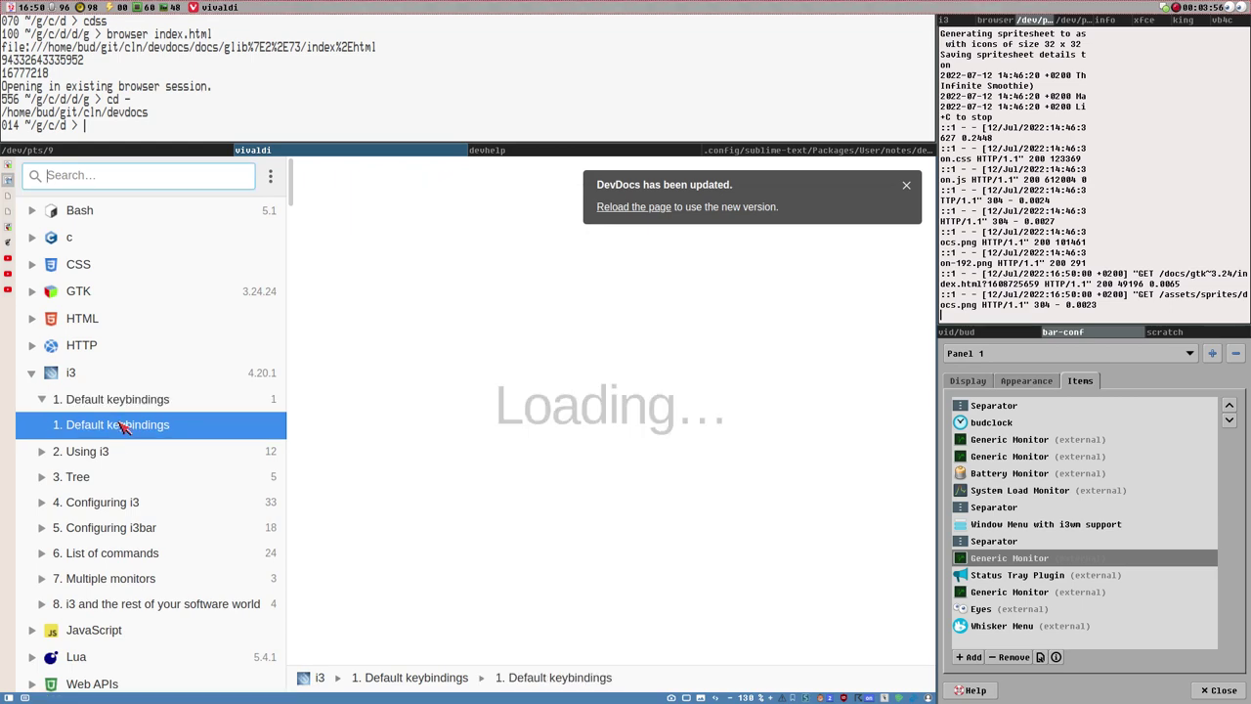
pyautogui.scroll(-3, 925, 174)
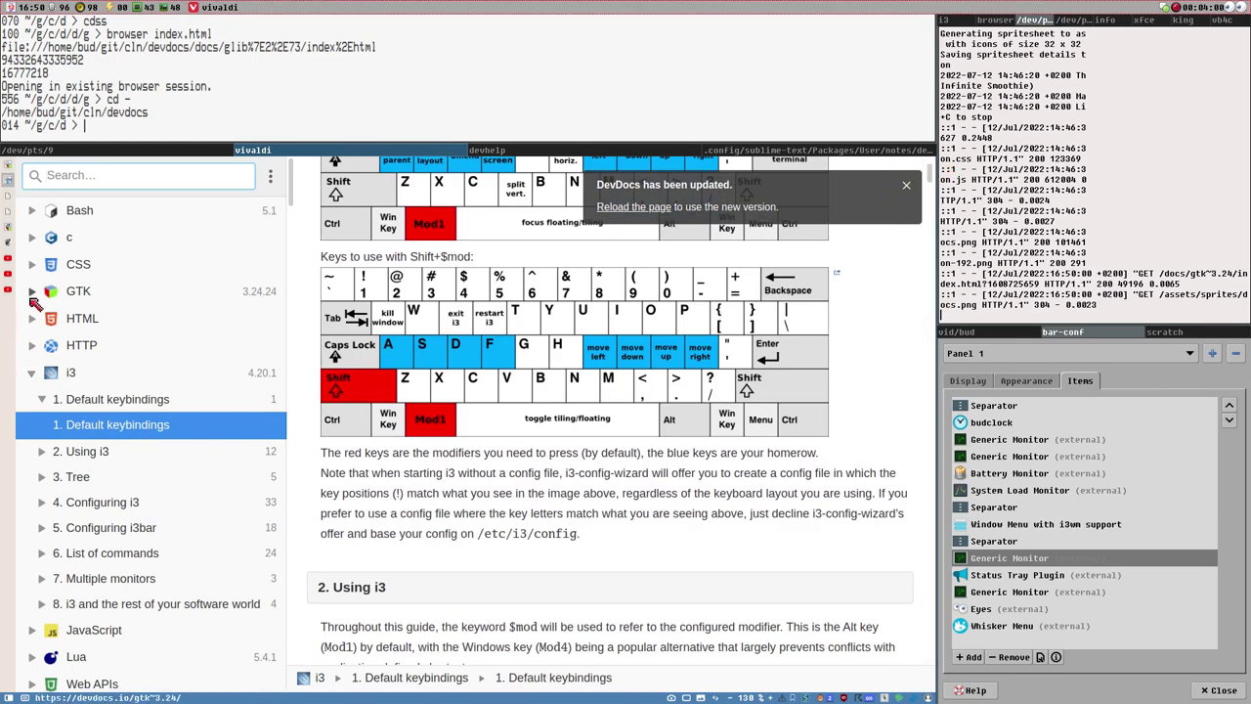
# Collapse i3 and scroll the sidebar down to the DISABLED documentation list.
pyautogui.click(32, 375)
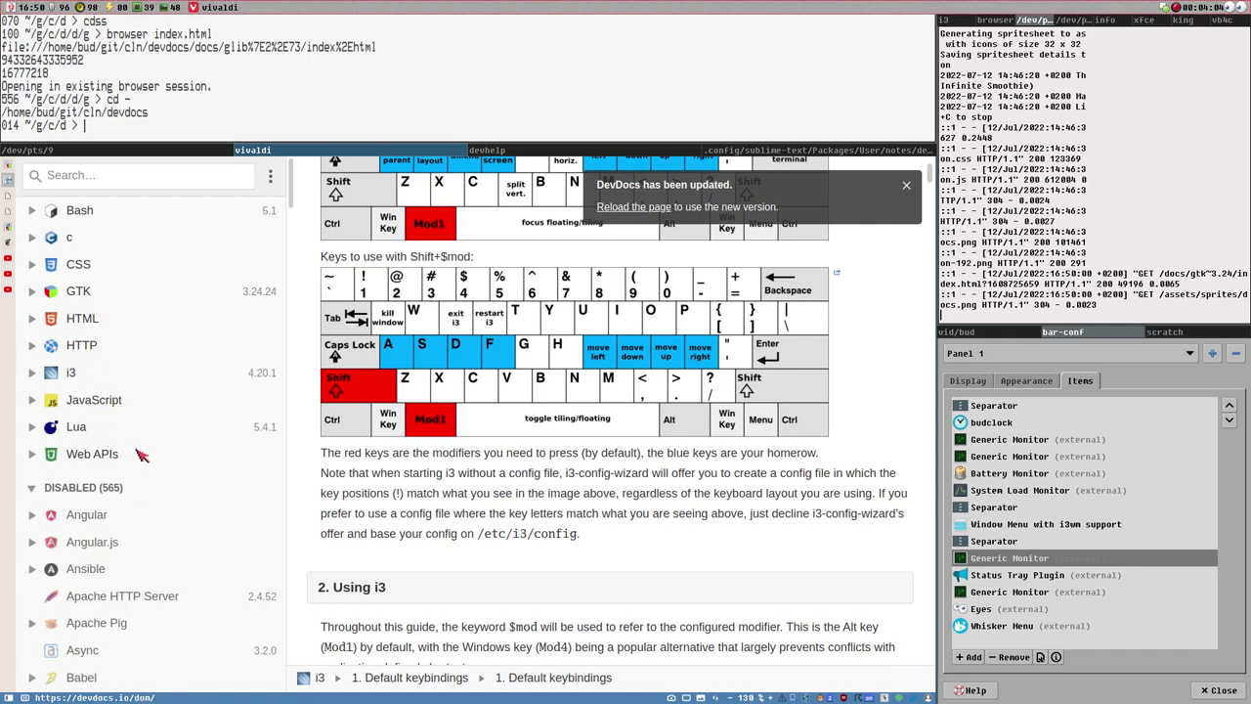
pyautogui.scroll(-3, 125, 447)
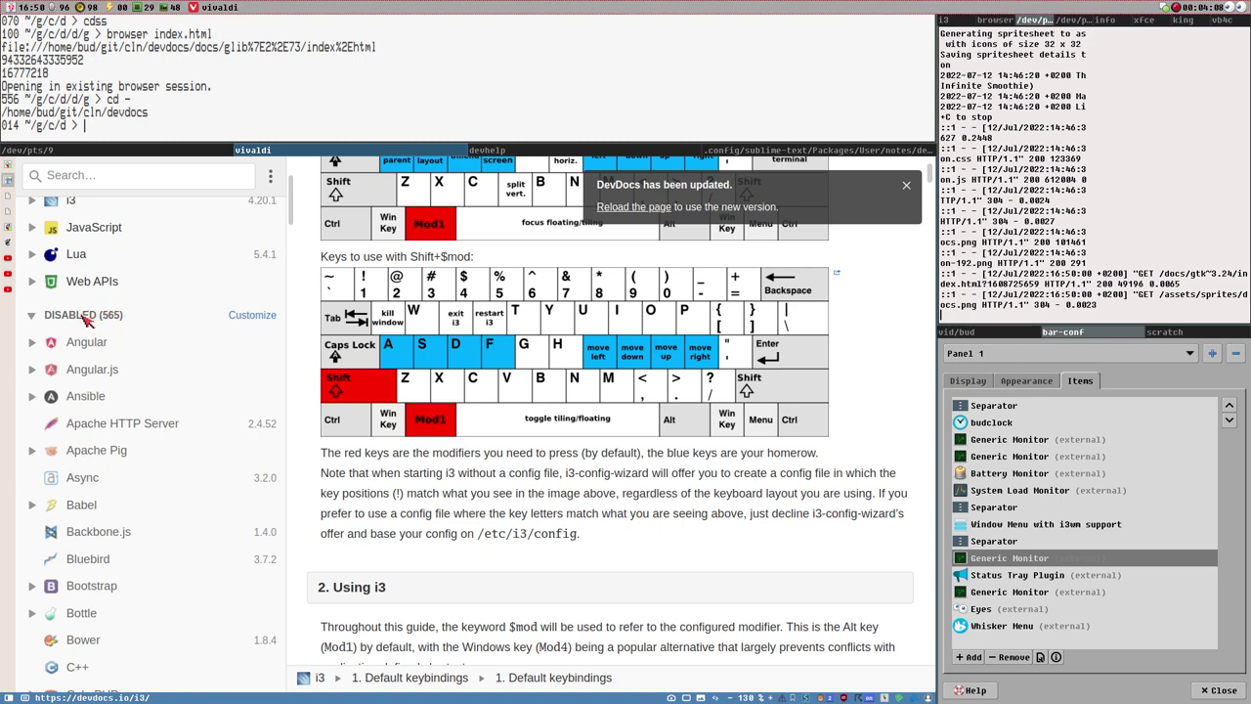
pyautogui.scroll(-3, 123, 322)
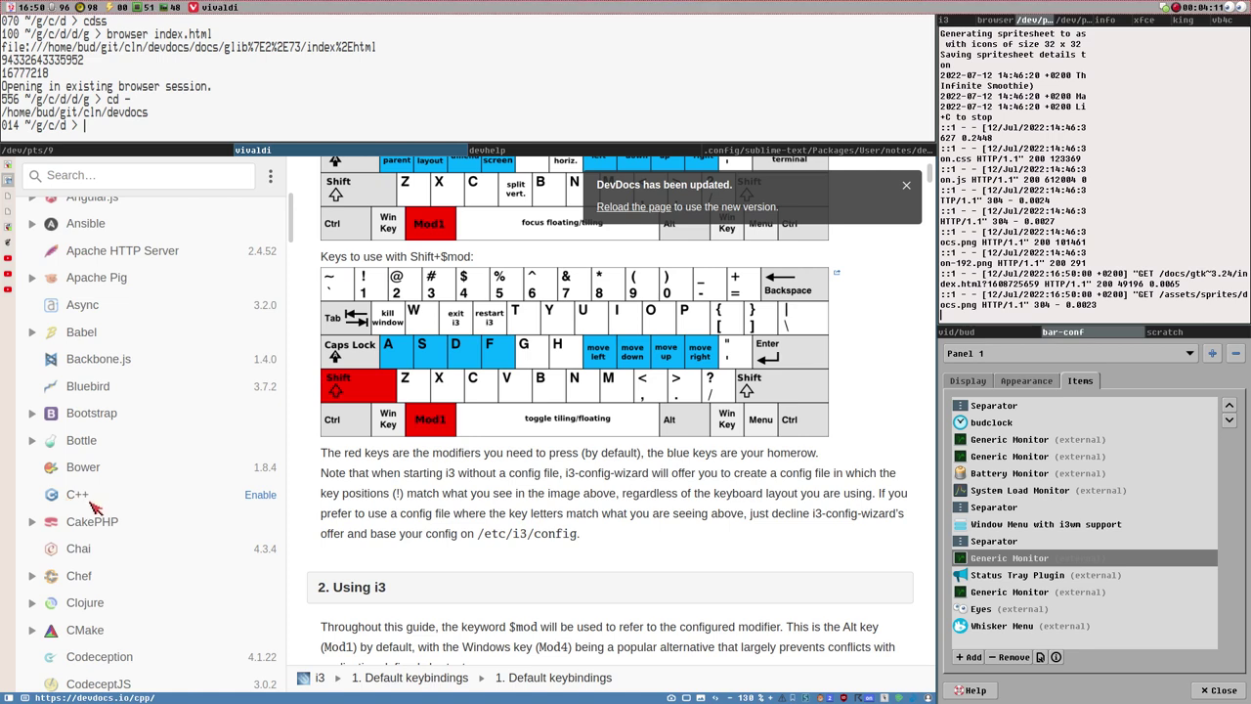
pyautogui.scroll(-4, 95, 507)
pyautogui.scroll(-10, 98, 449)
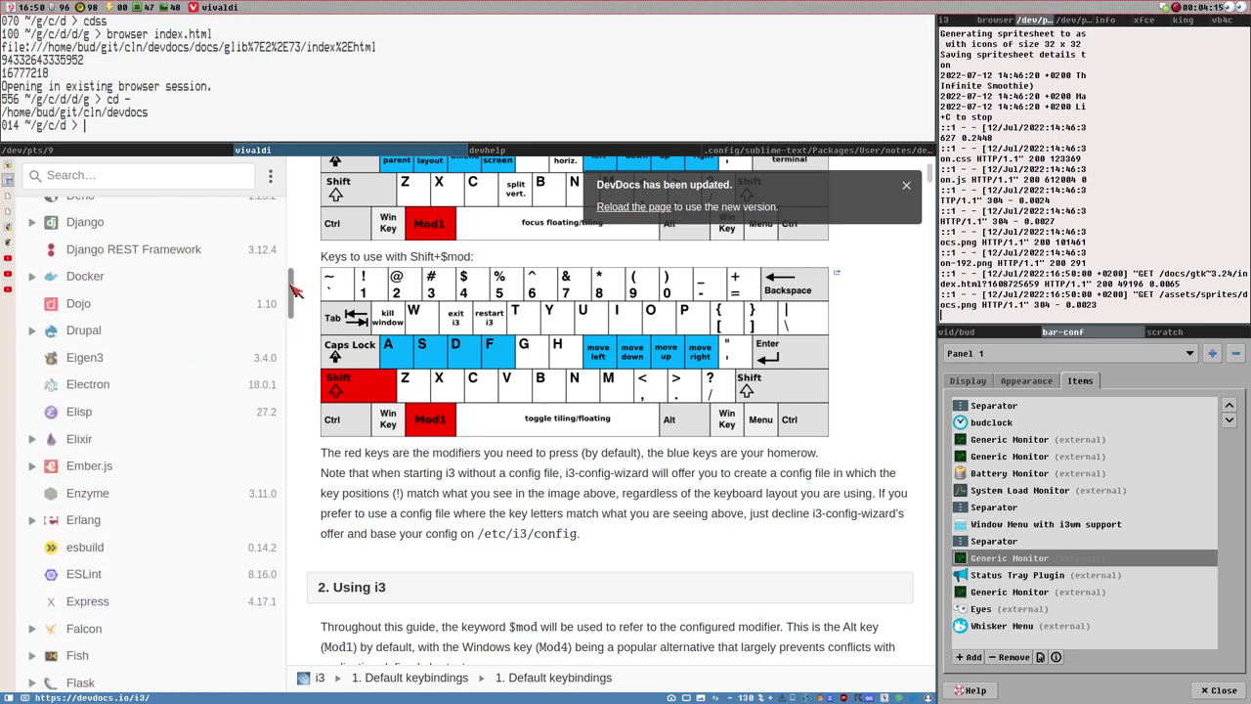
pyautogui.moveTo(295, 293); pyautogui.dragTo(304, 443)
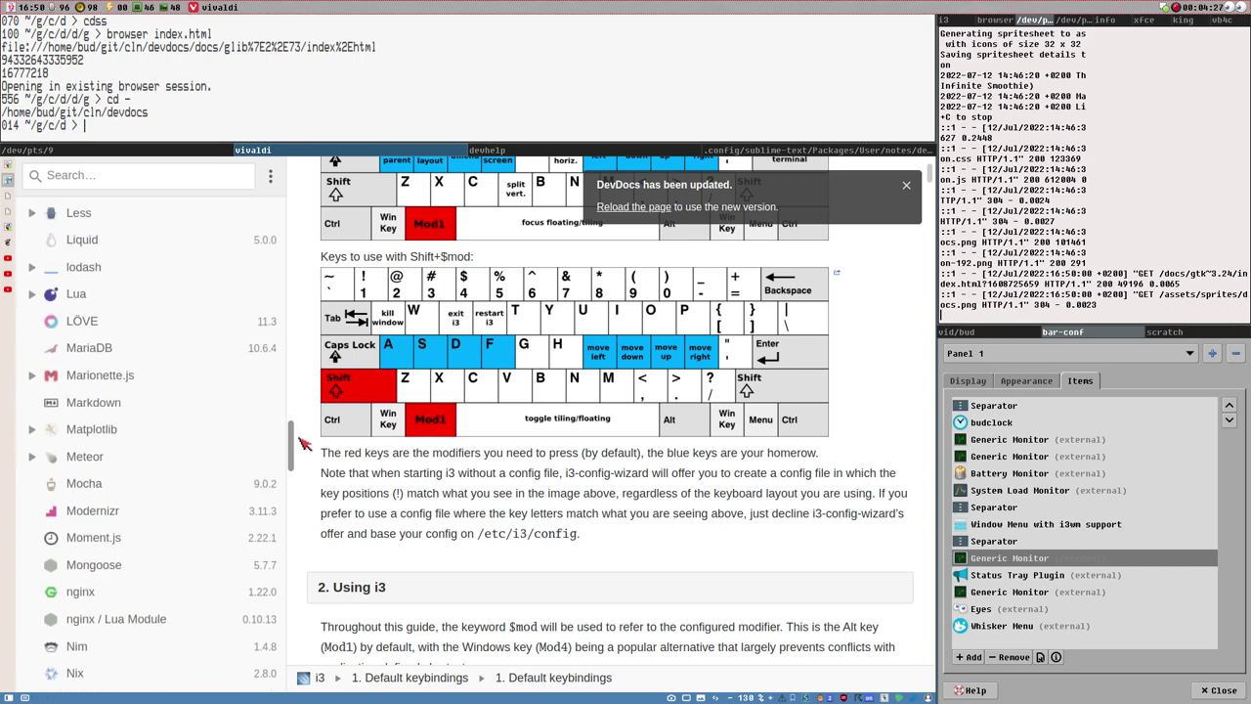
# Open the disabled Markdown docs, scroll the sidebar back to the top and focus Search.
pyautogui.click(107, 409)
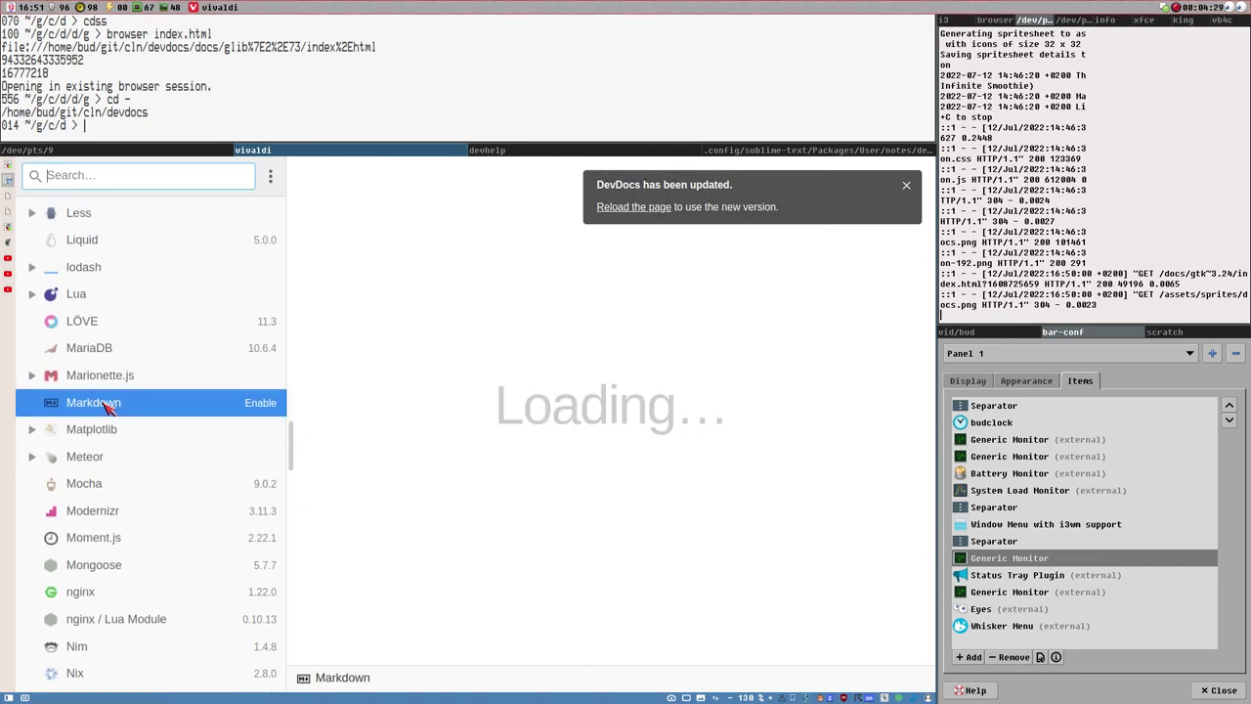
pyautogui.scroll(-6, 645, 431)
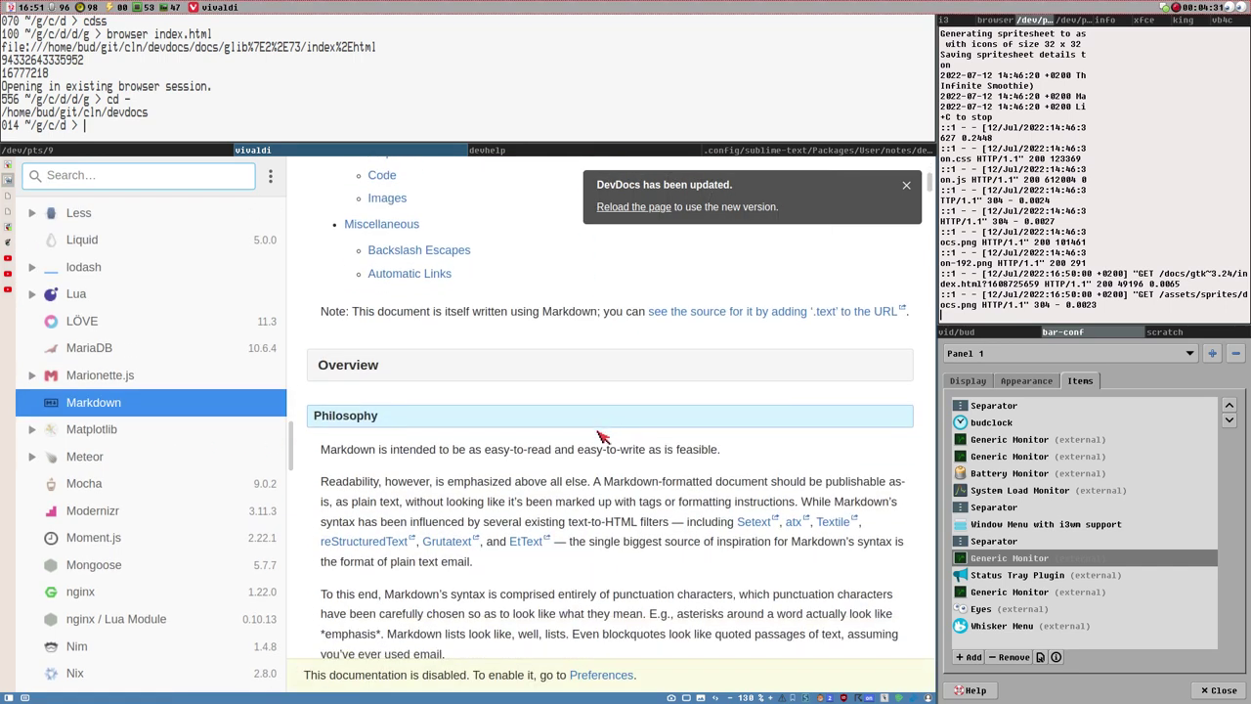
pyautogui.scroll(5, 290, 393)
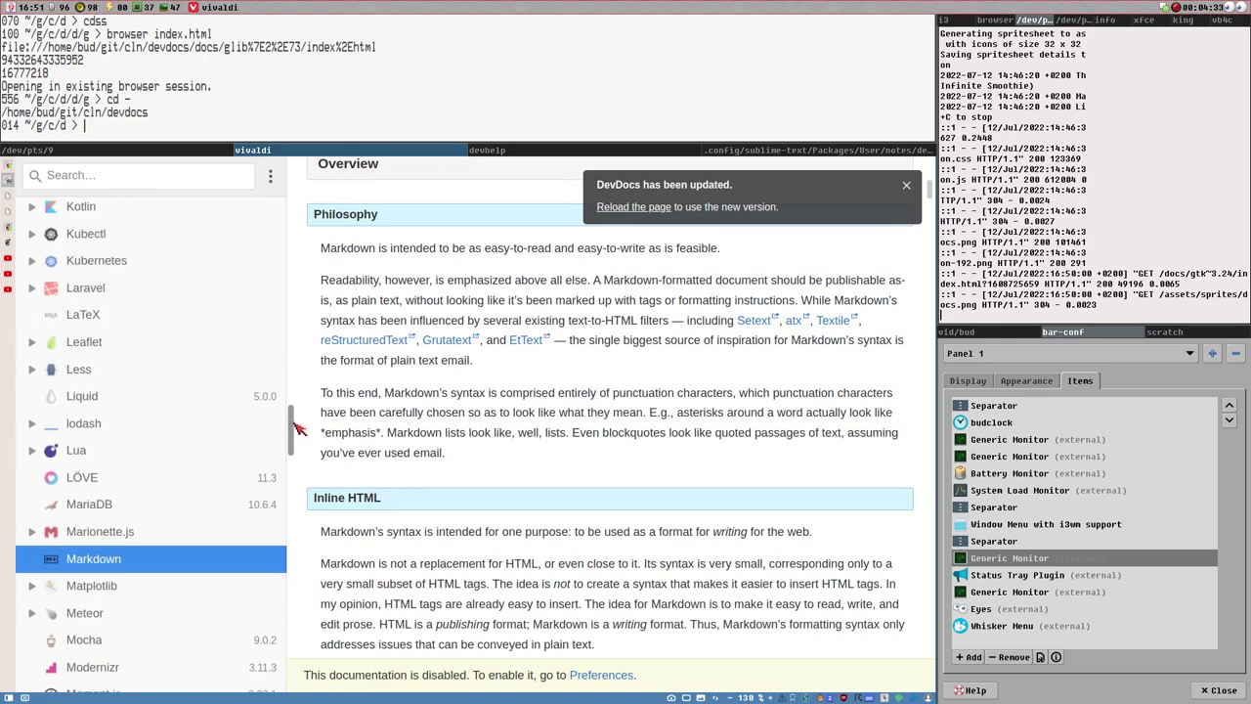
pyautogui.moveTo(303, 395); pyautogui.dragTo(315, 304)
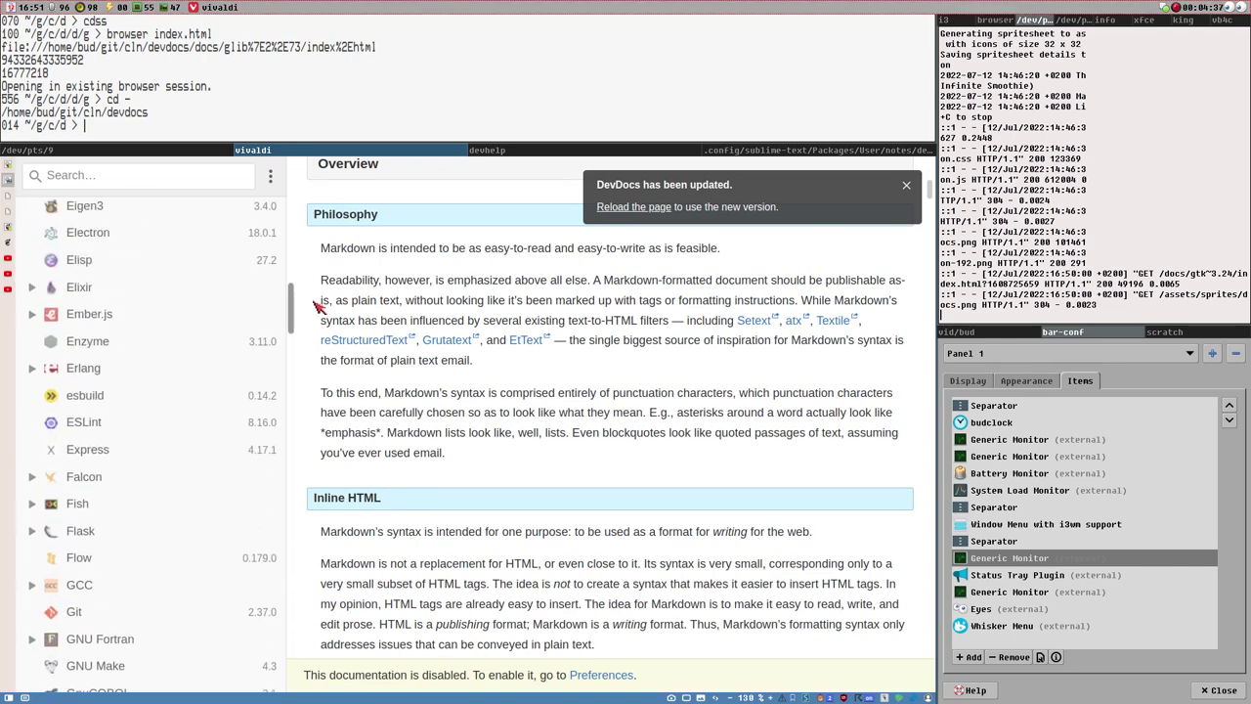
pyautogui.scroll(5, 185, 445)
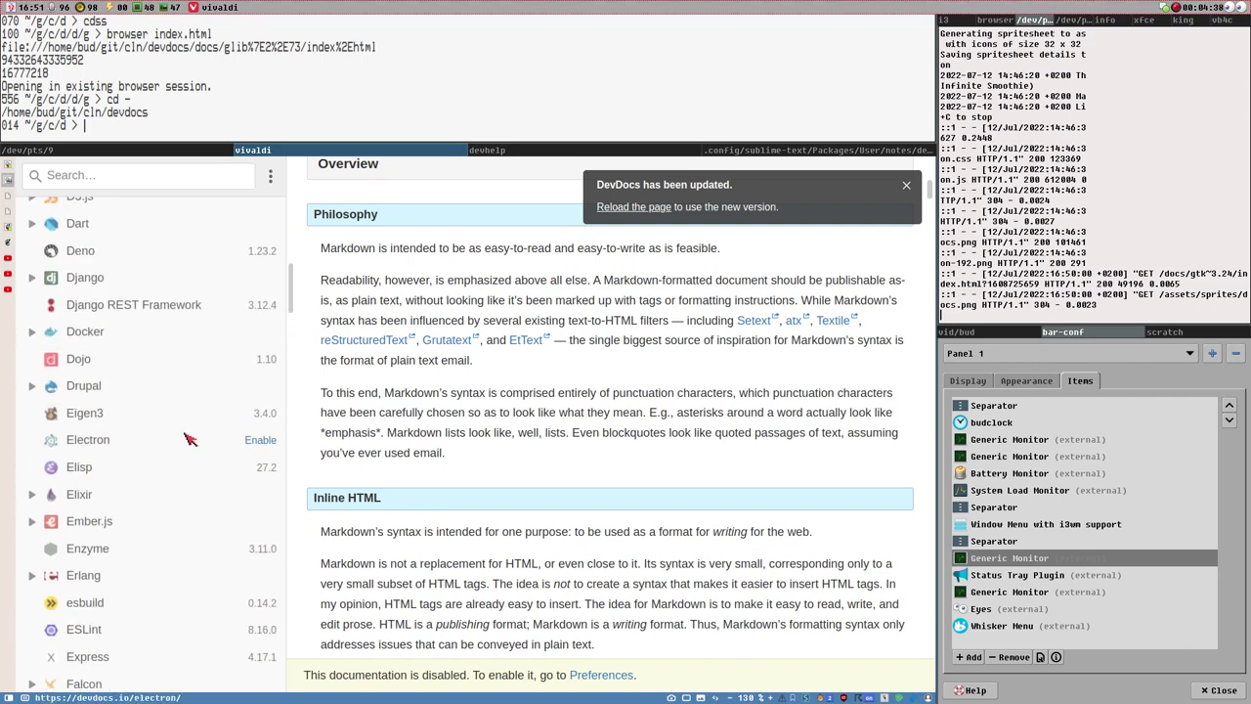
pyautogui.scroll(5, 188, 448)
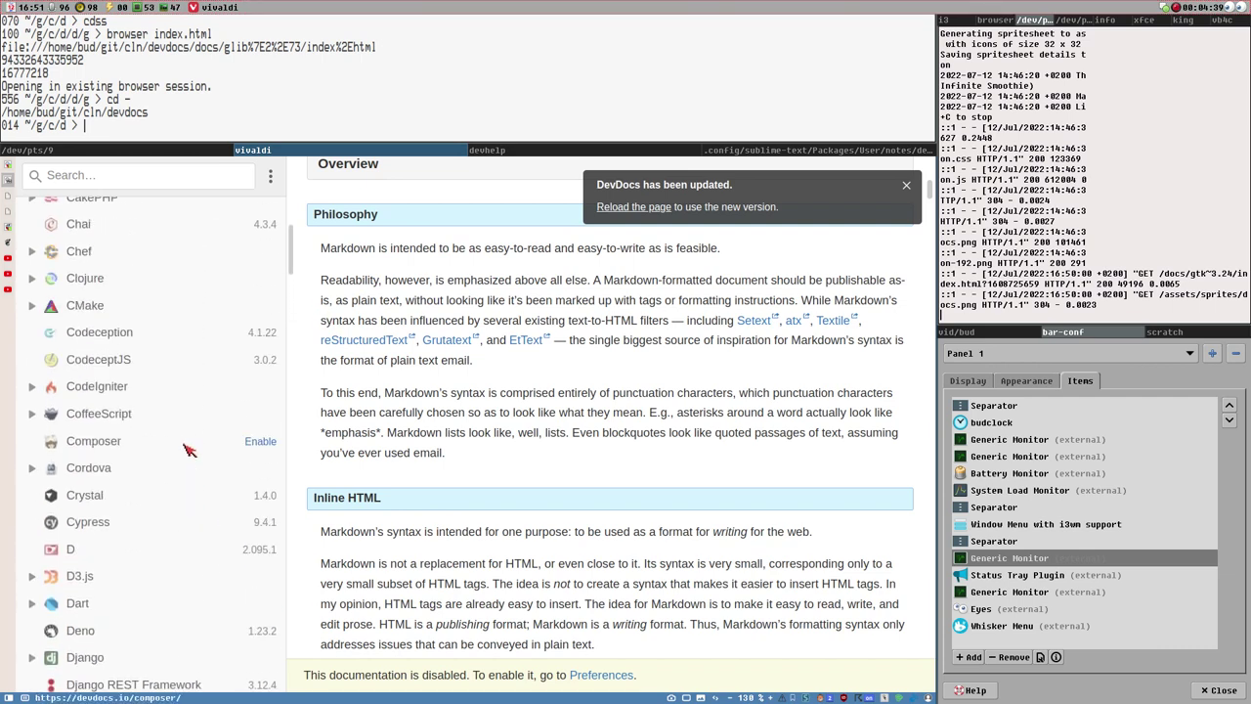
pyautogui.scroll(5, 122, 185)
pyautogui.click(135, 173)
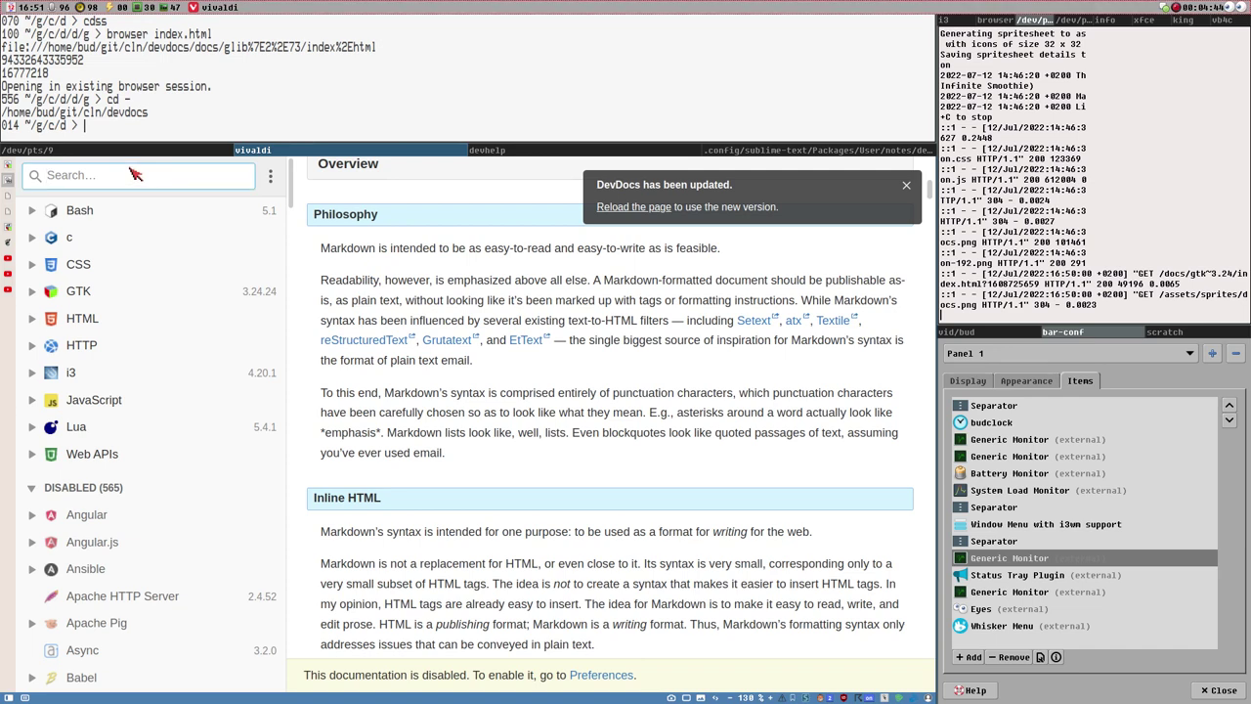
pyautogui.write('bash')
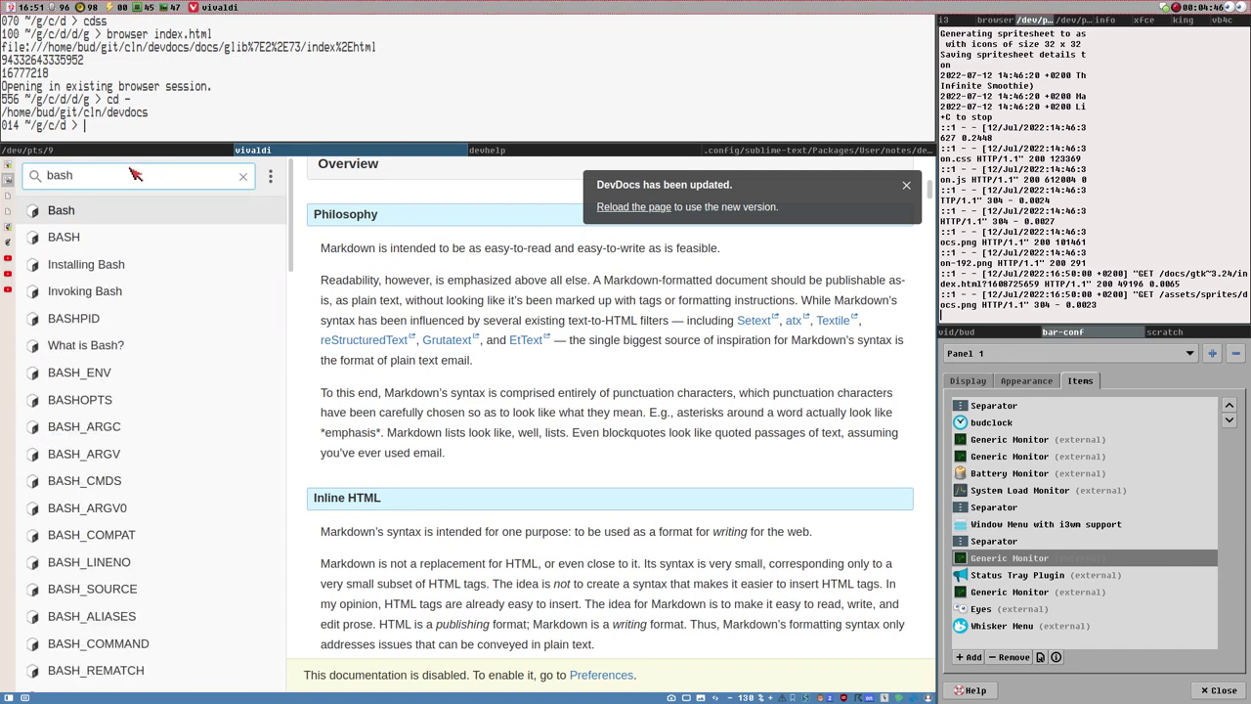
pyautogui.write('arc')
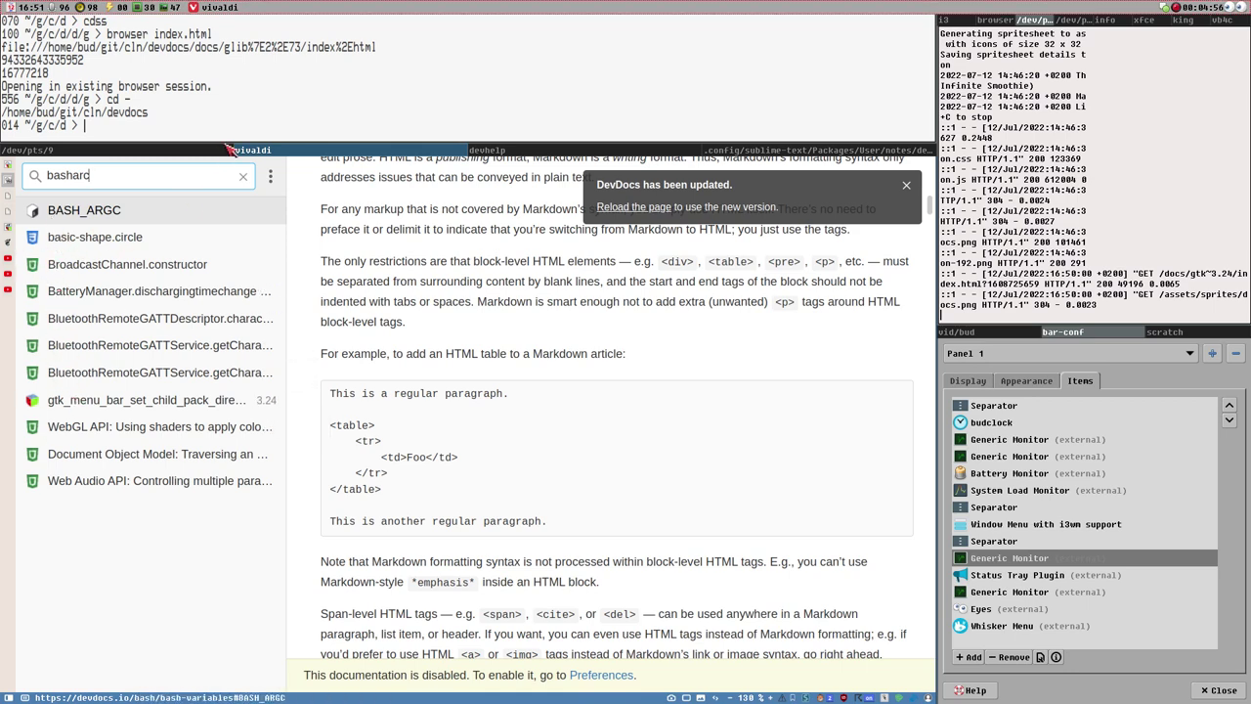
pyautogui.click(245, 179)
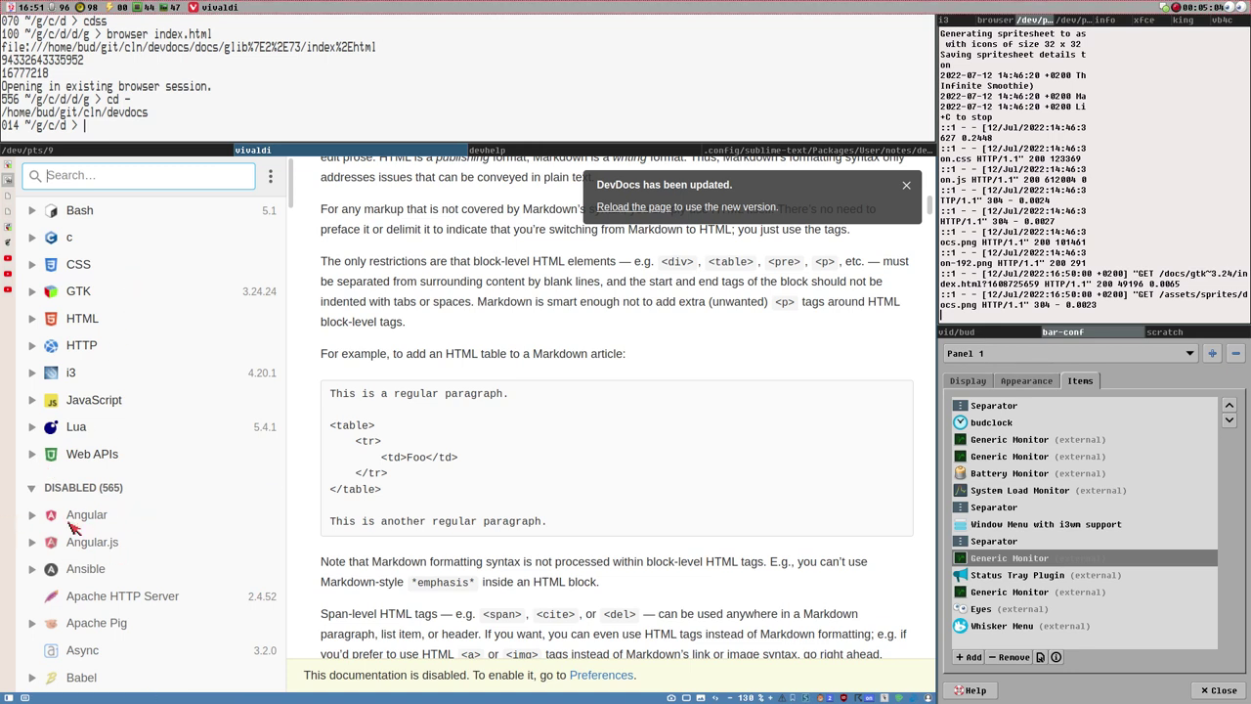
# Open DevDocs Preferences from the ⋮ menu and dismiss the 'DevDocs has been updated' notice.
pyautogui.click(271, 175)
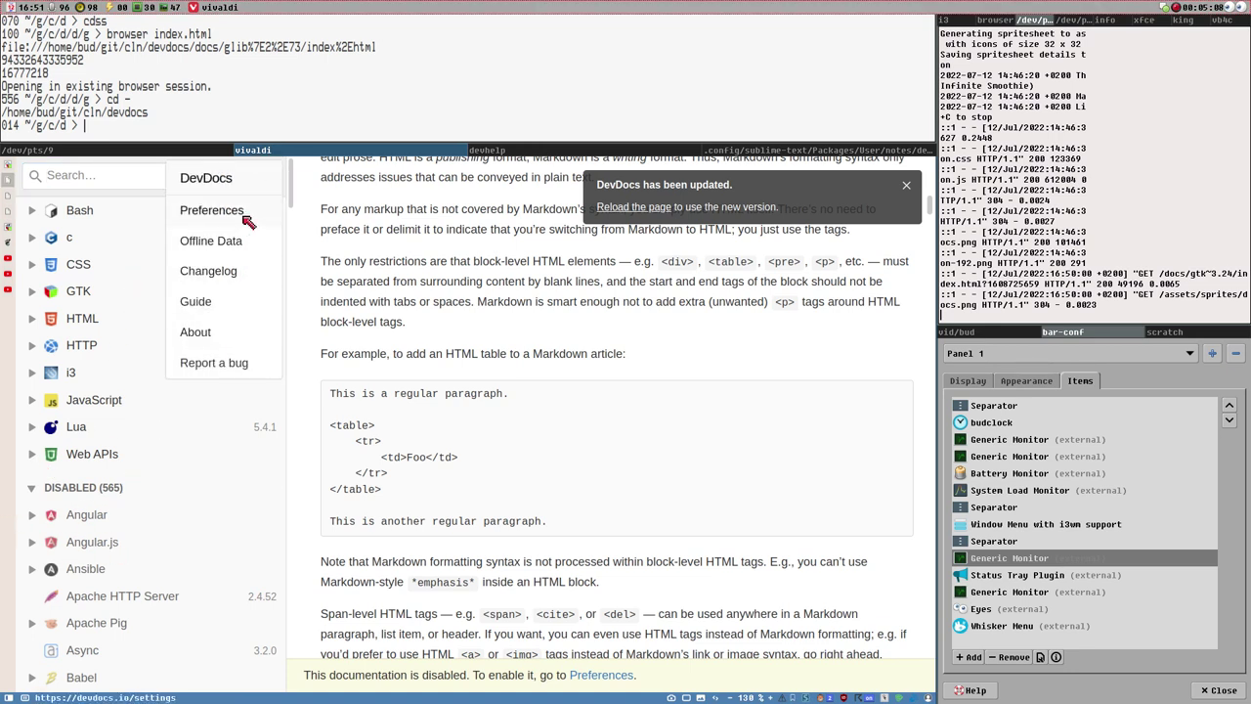
pyautogui.click(247, 222)
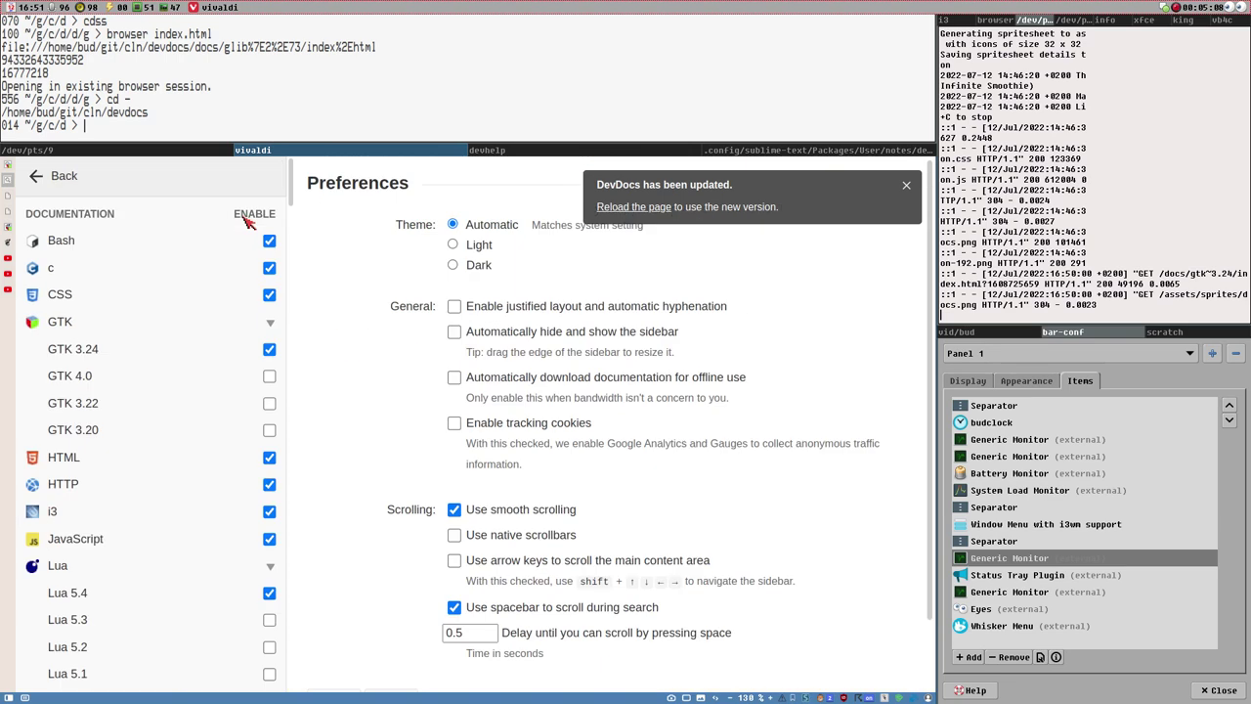
pyautogui.click(906, 185)
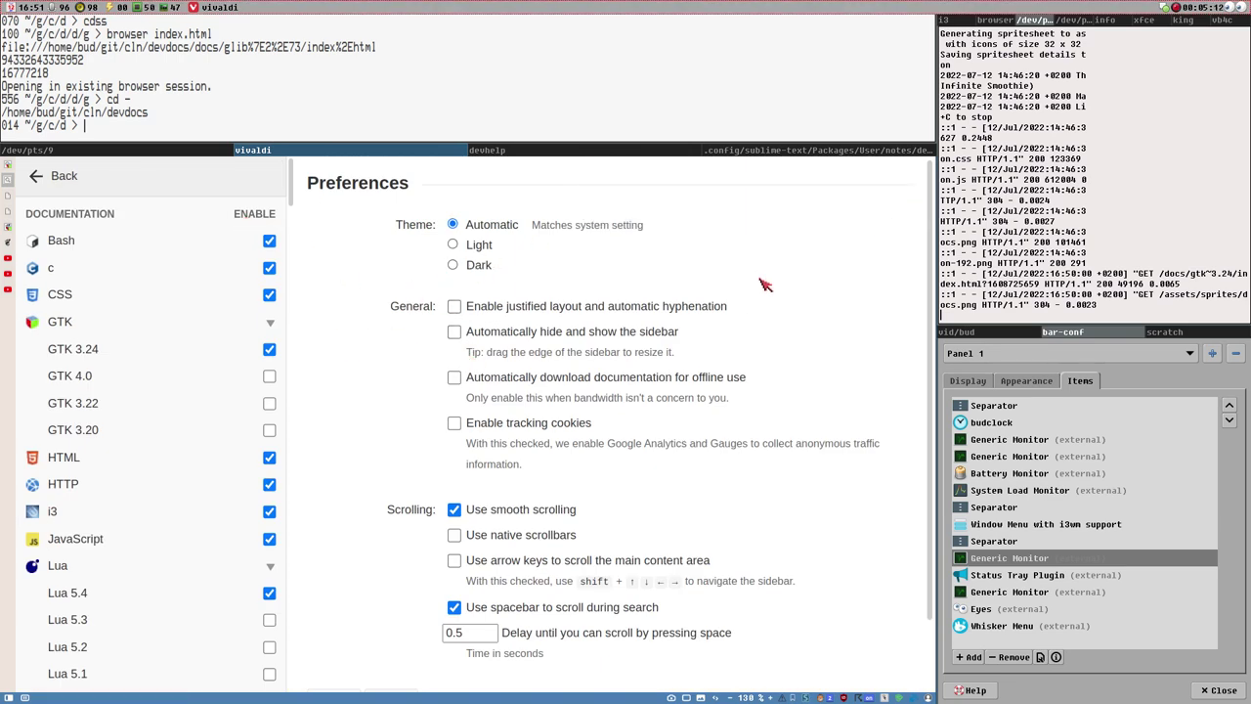
pyautogui.scroll(-2, 782, 265)
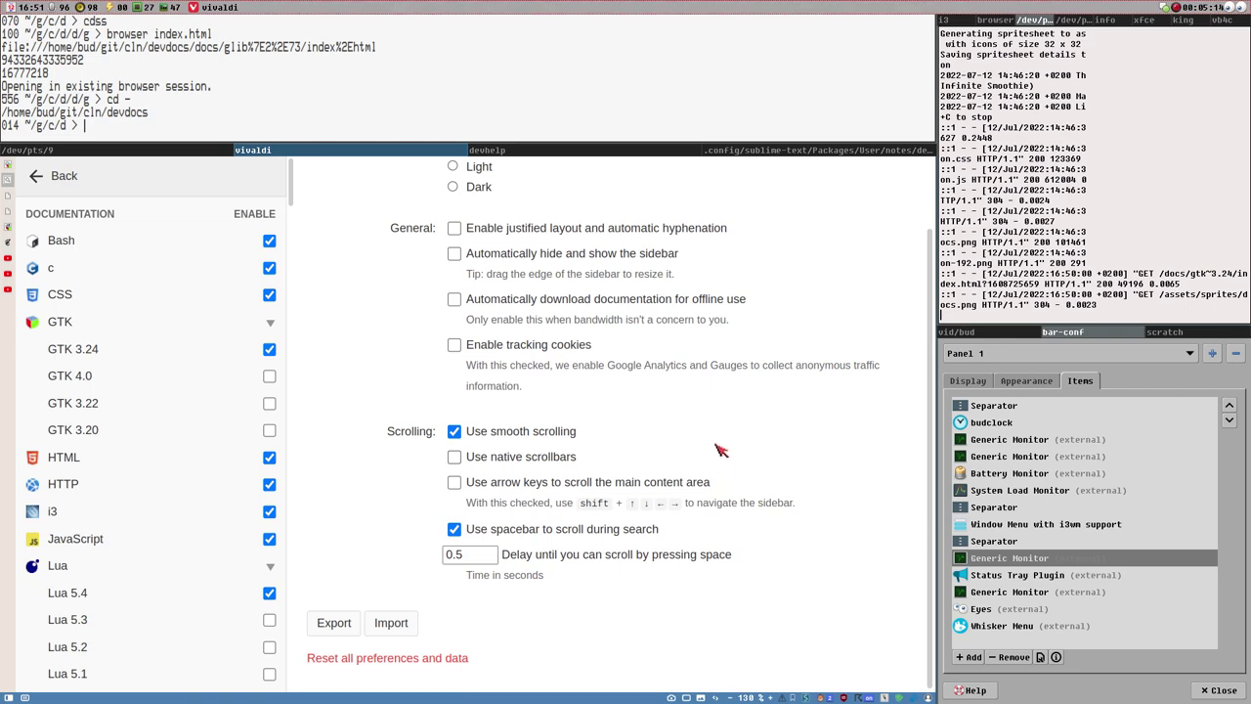
pyautogui.scroll(2, 719, 450)
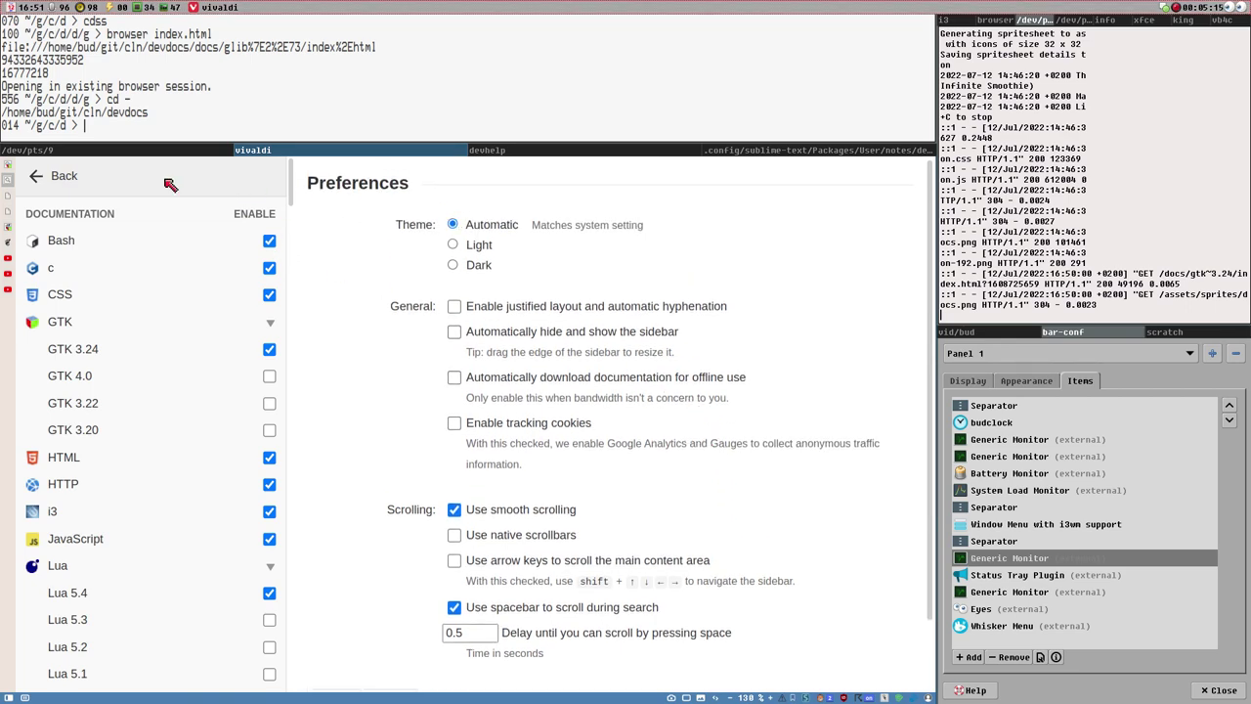
# Go back from Preferences to the home page and reopen the ⋮ menu.
pyautogui.click(37, 176)
pyautogui.click(279, 177)
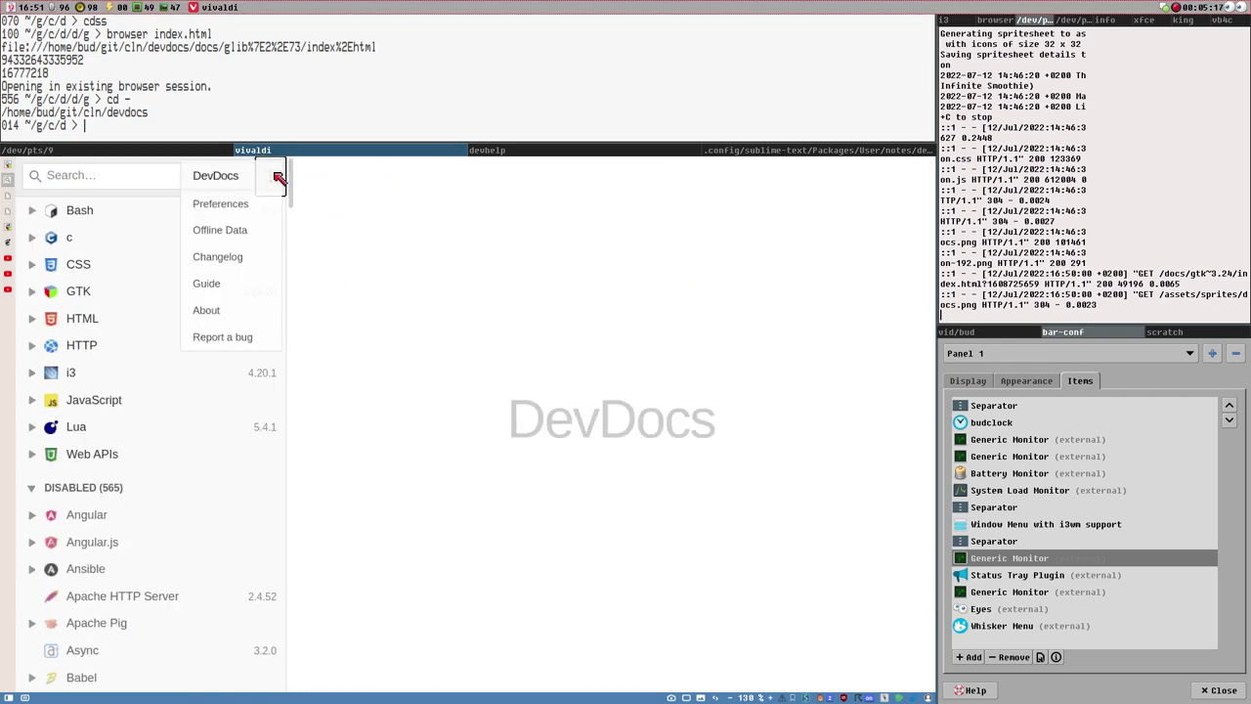
pyautogui.click(279, 176)
pyautogui.click(276, 182)
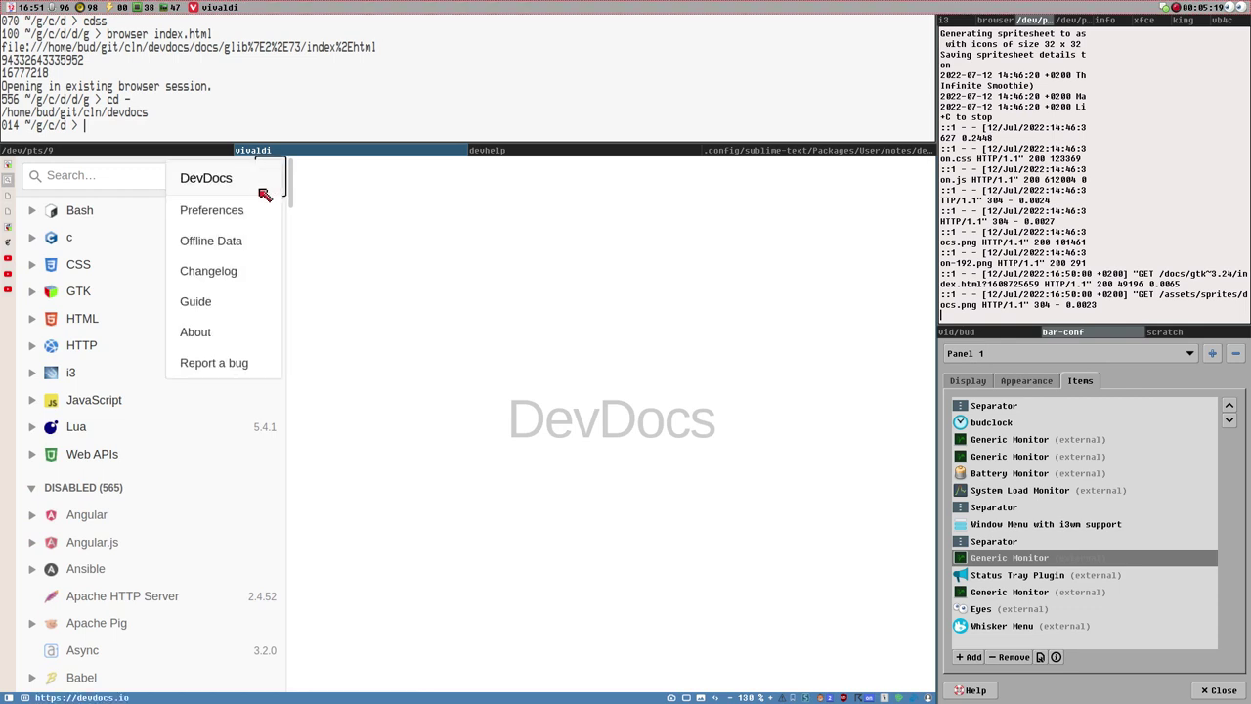
# Open the Offline Data page and select the Web APIs size of 70.5 MB.
pyautogui.click(233, 241)
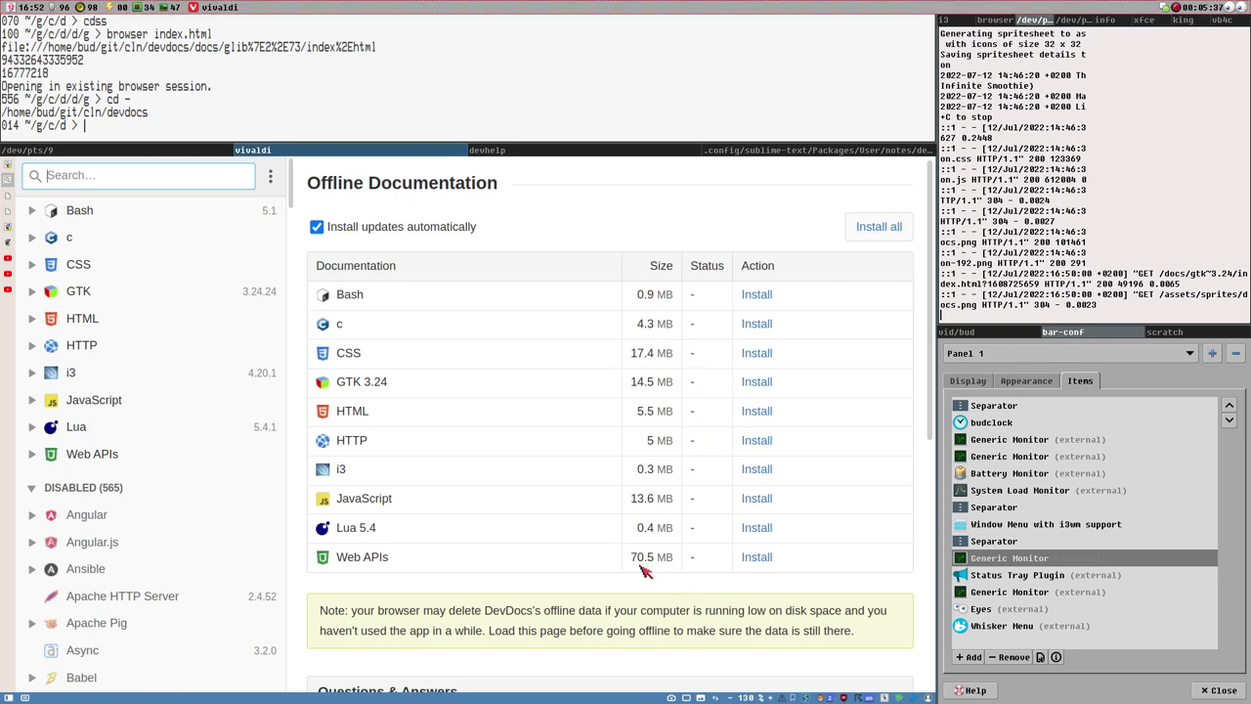
pyautogui.moveTo(635, 567); pyautogui.dragTo(684, 570)
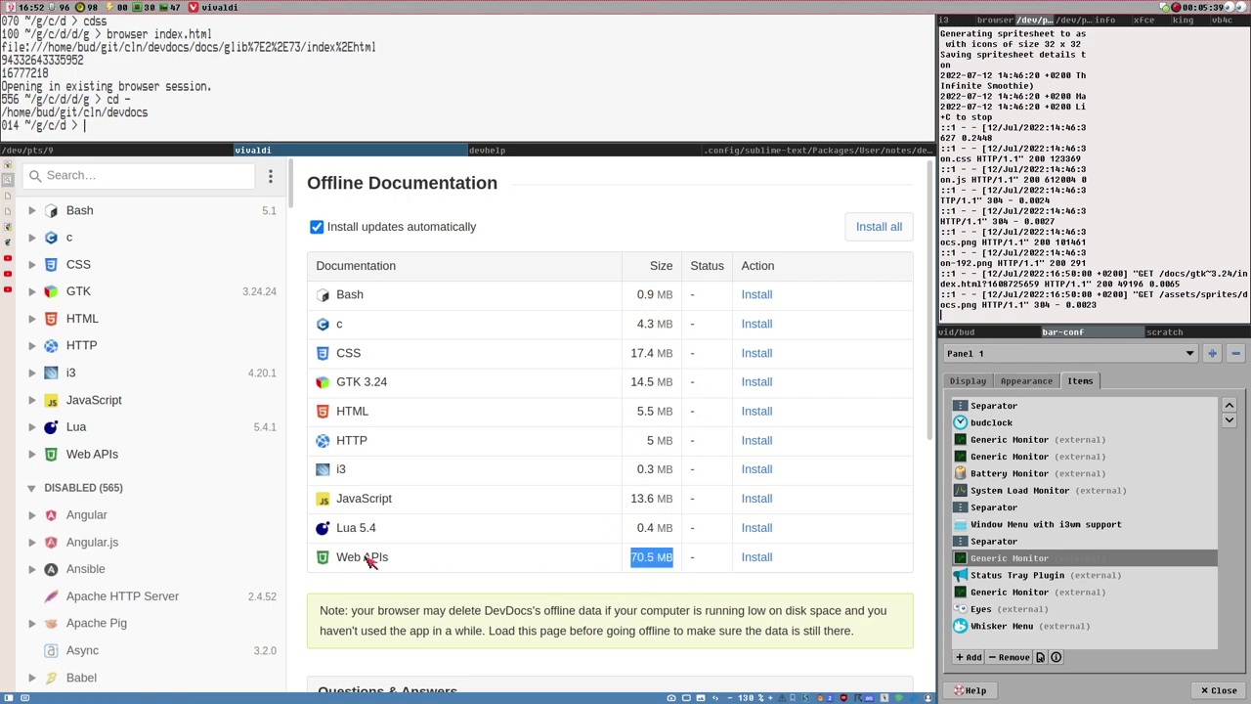
pyautogui.doubleClick(641, 557)
# Scroll the sidebar and expand GTK to reveal its disabled 4.0, 3.22 and 3.20 versions.
pyautogui.scroll(-2, 167, 302)
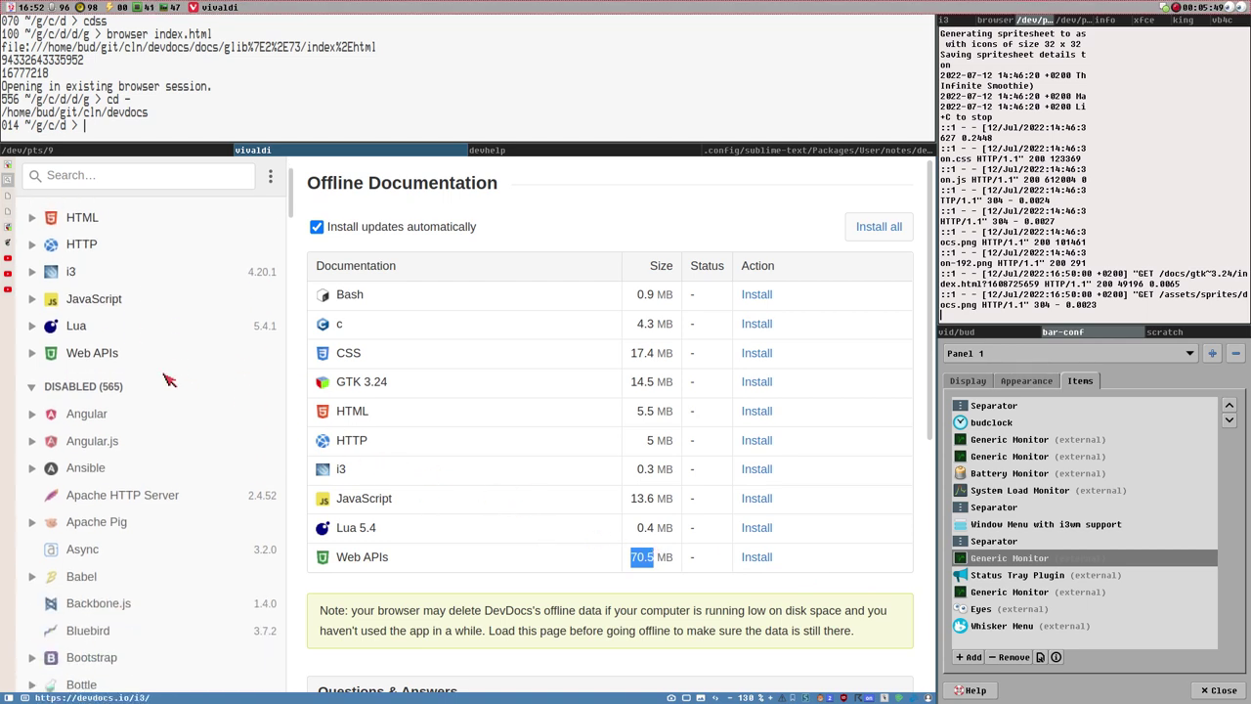
pyautogui.scroll(2, 97, 300)
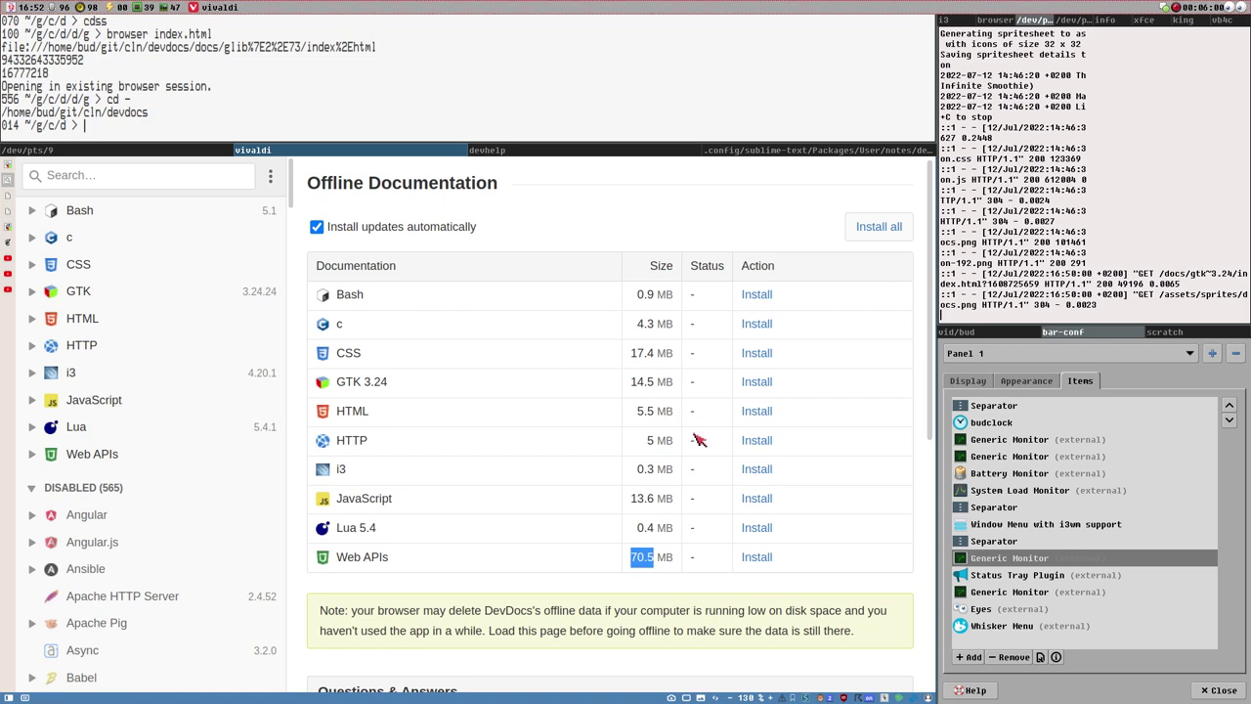
pyautogui.scroll(-1, 519, 383)
pyautogui.scroll(1, 523, 383)
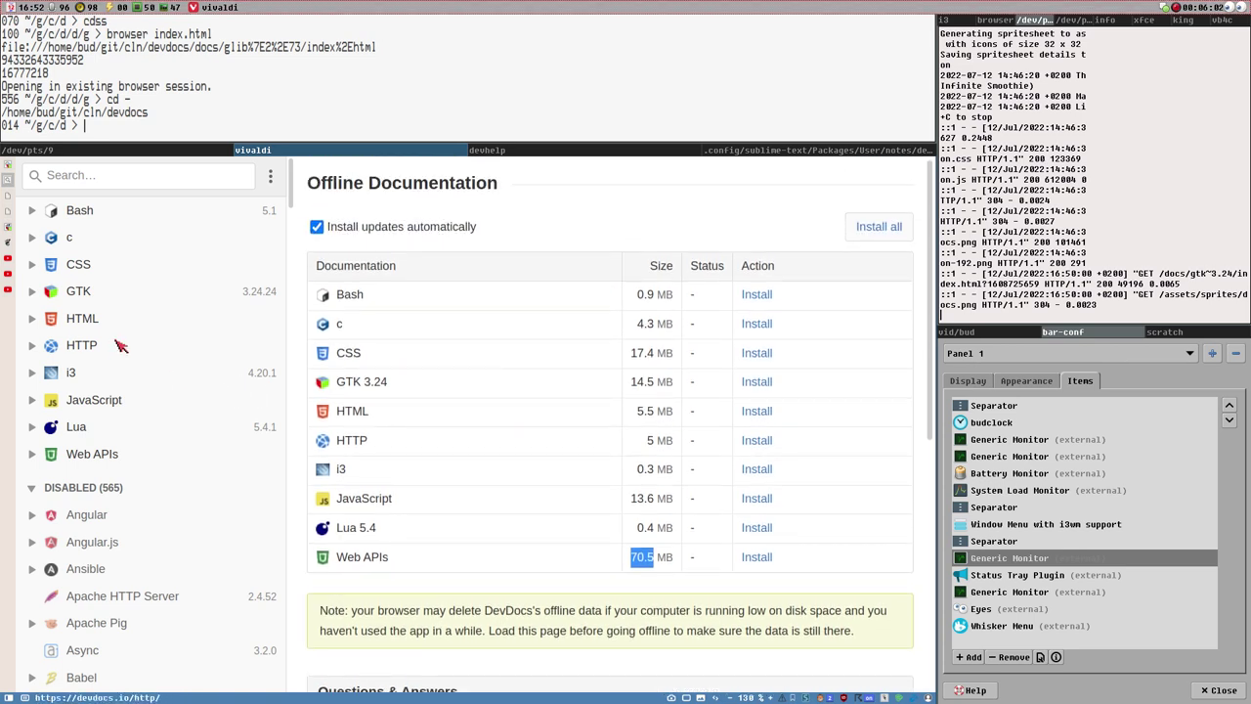
pyautogui.scroll(-2, 156, 386)
pyautogui.scroll(2, 146, 383)
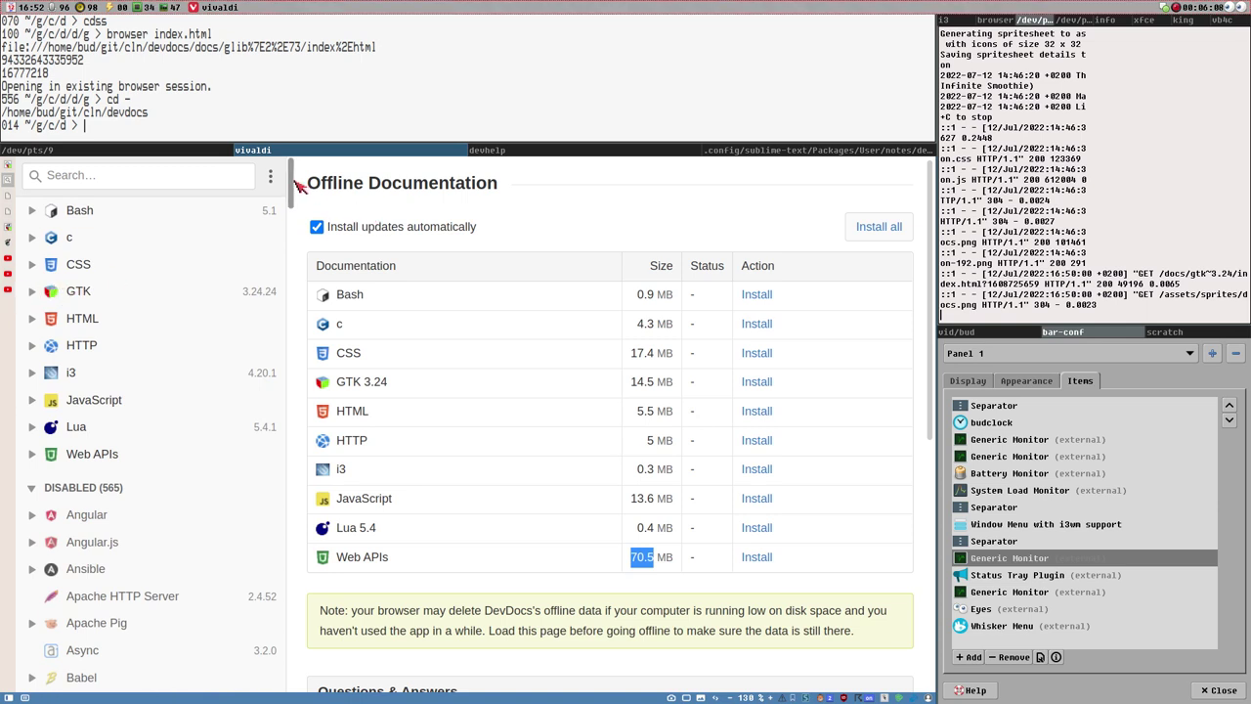
pyautogui.moveTo(296, 185); pyautogui.dragTo(286, 335)
pyautogui.scroll(-4, 287, 334)
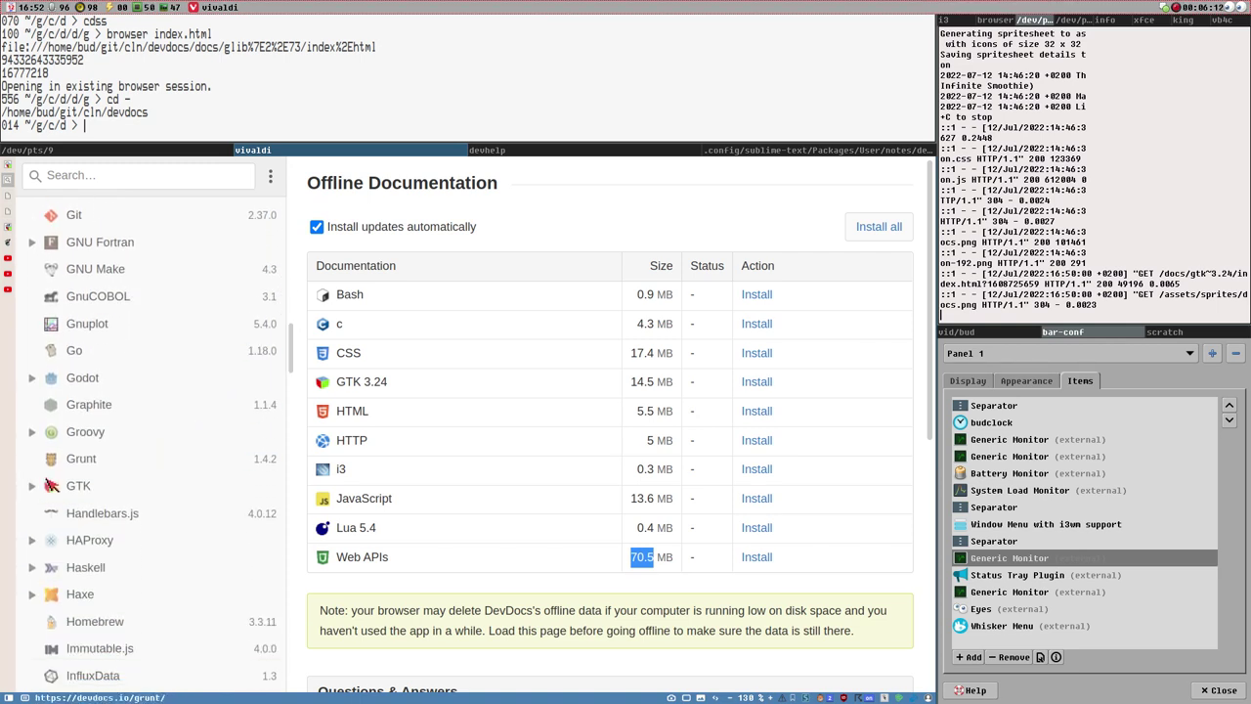
pyautogui.click(34, 487)
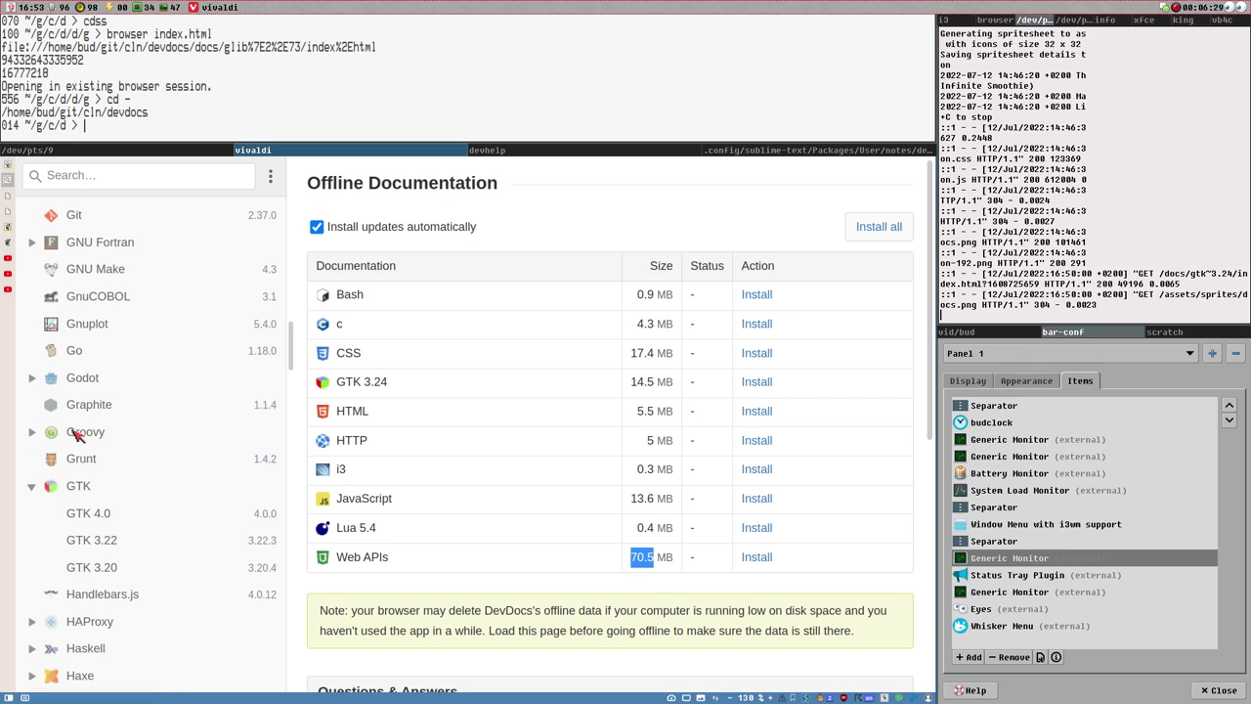
# Highlight 'GLib' in the GLib 2.0 page heading, then switch to the DevDocs Offline Documentation tab.
pyautogui.click(9, 194)
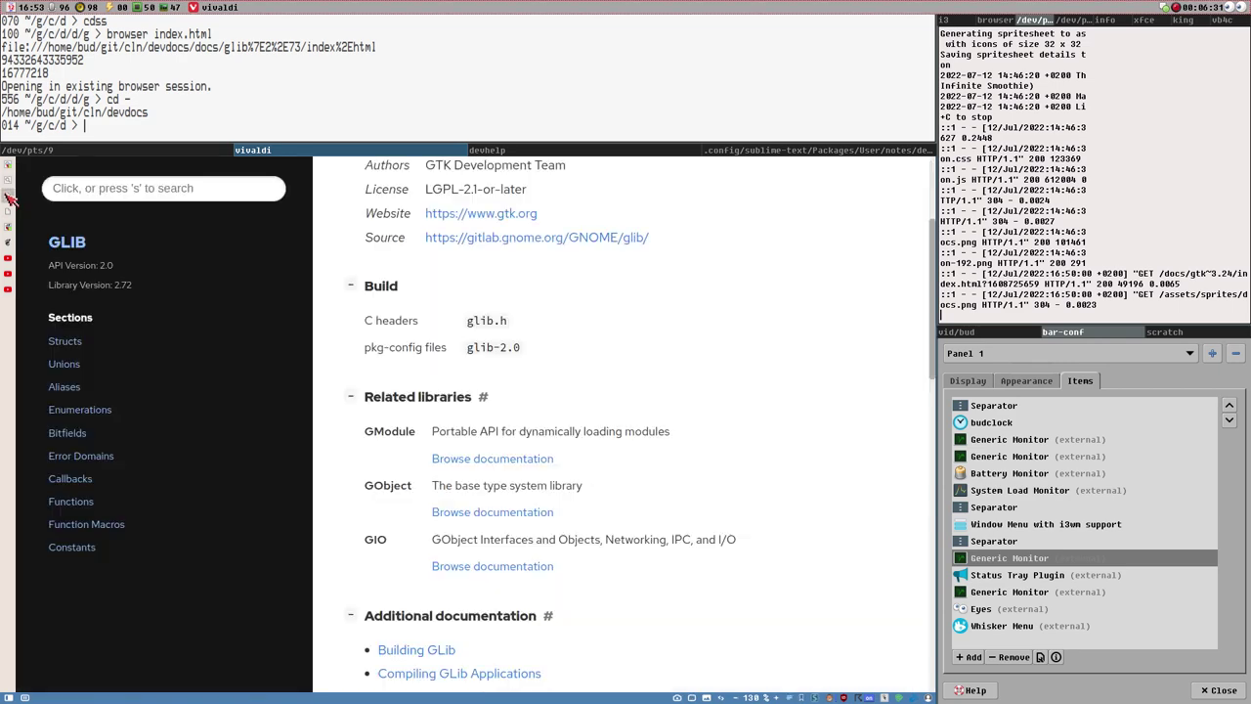
pyautogui.scroll(4, 476, 337)
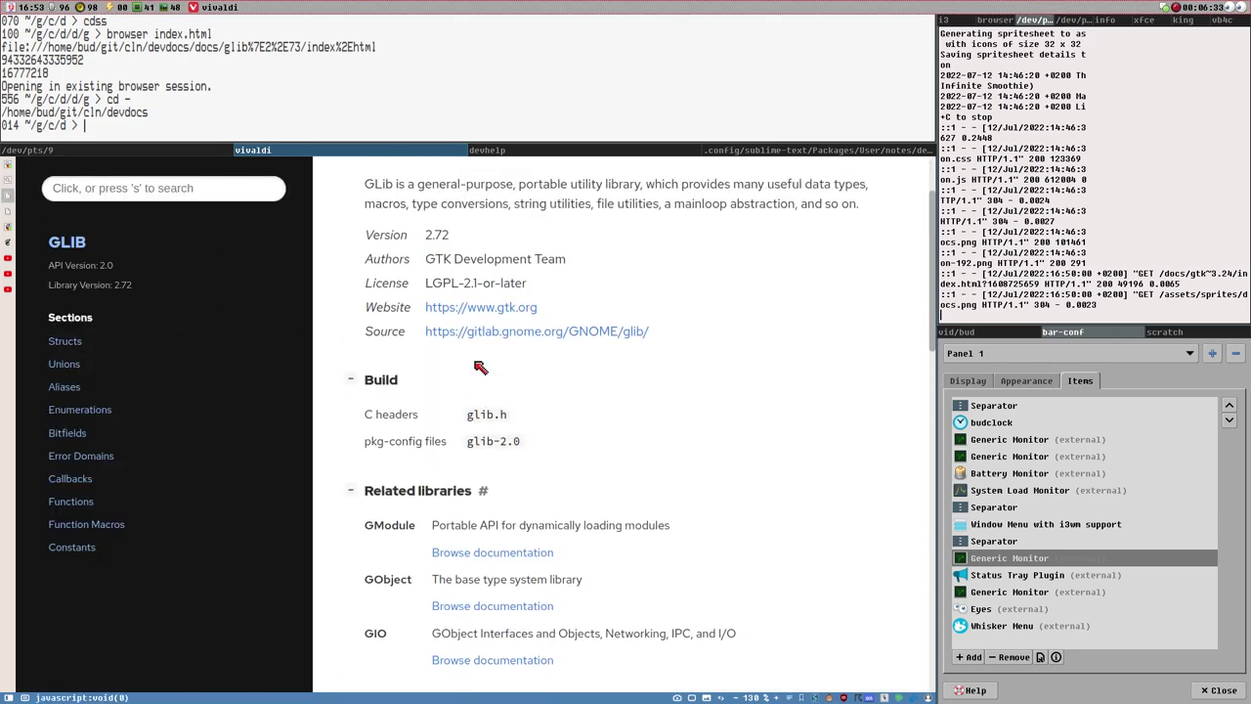
pyautogui.moveTo(366, 229); pyautogui.dragTo(426, 239)
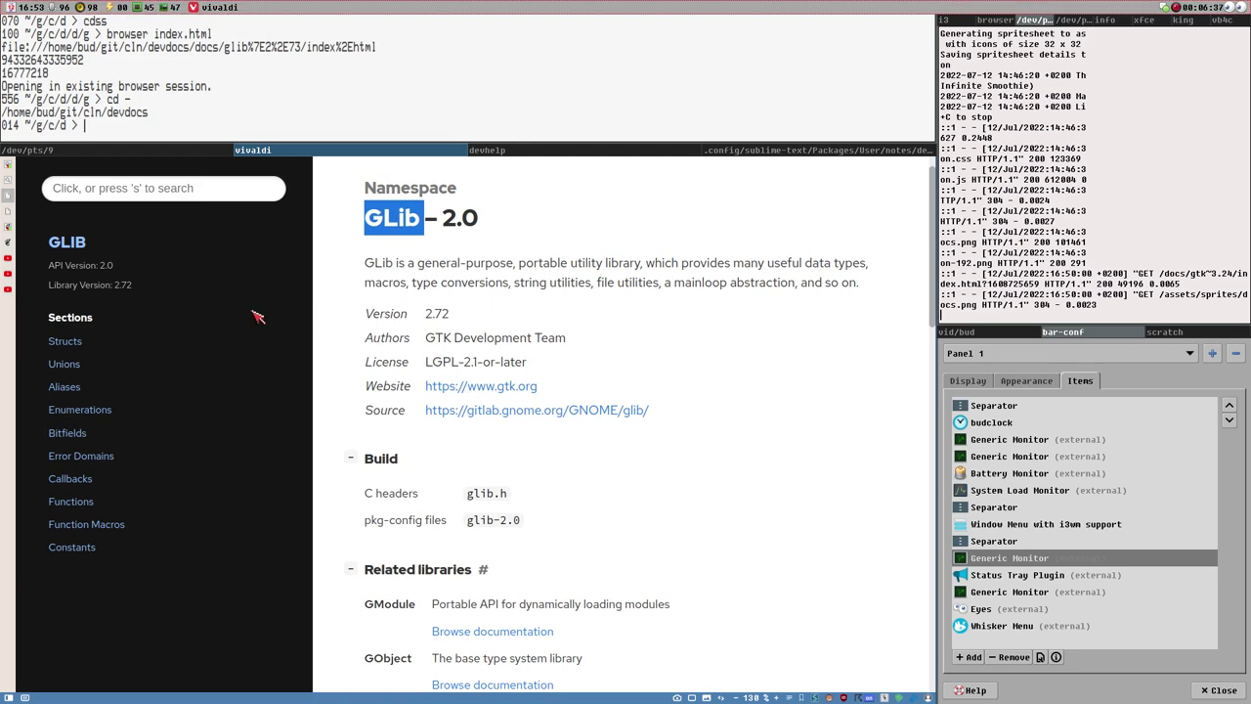
pyautogui.click(9, 182)
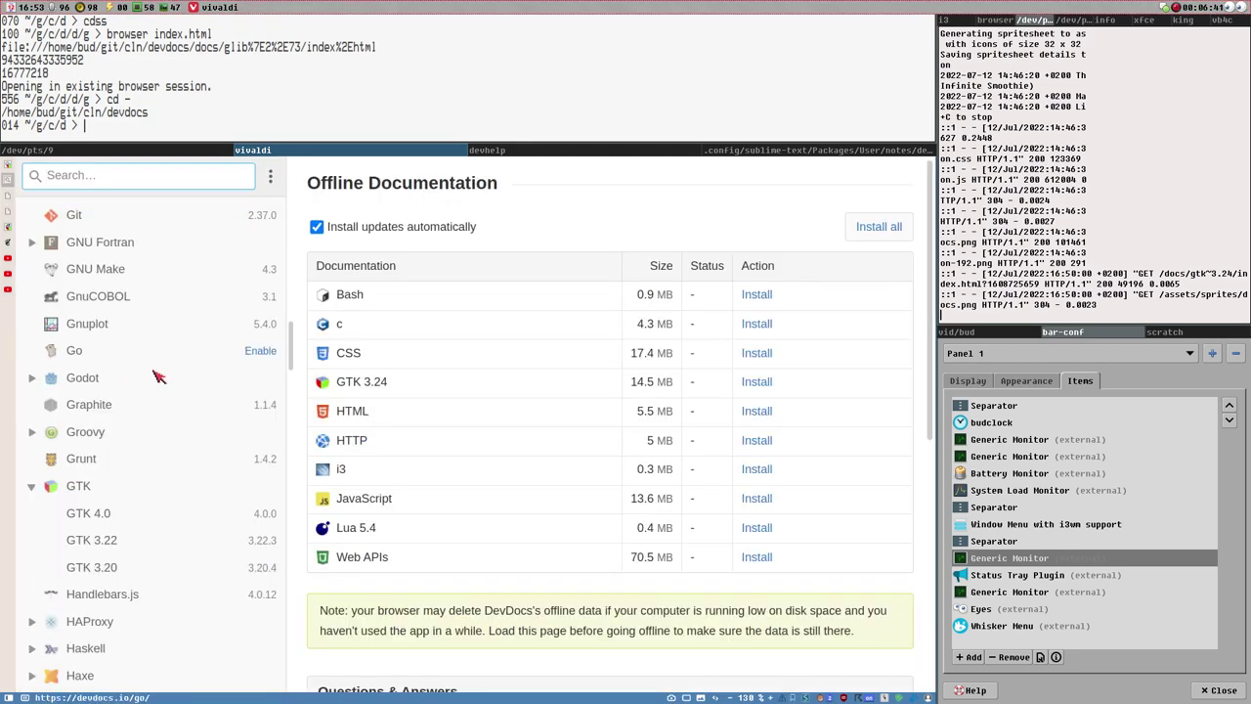
# Collapse GTK's 4.0, 3.22 and 3.20 versions in the DevDocs sidebar and scroll the list up.
pyautogui.click(31, 485)
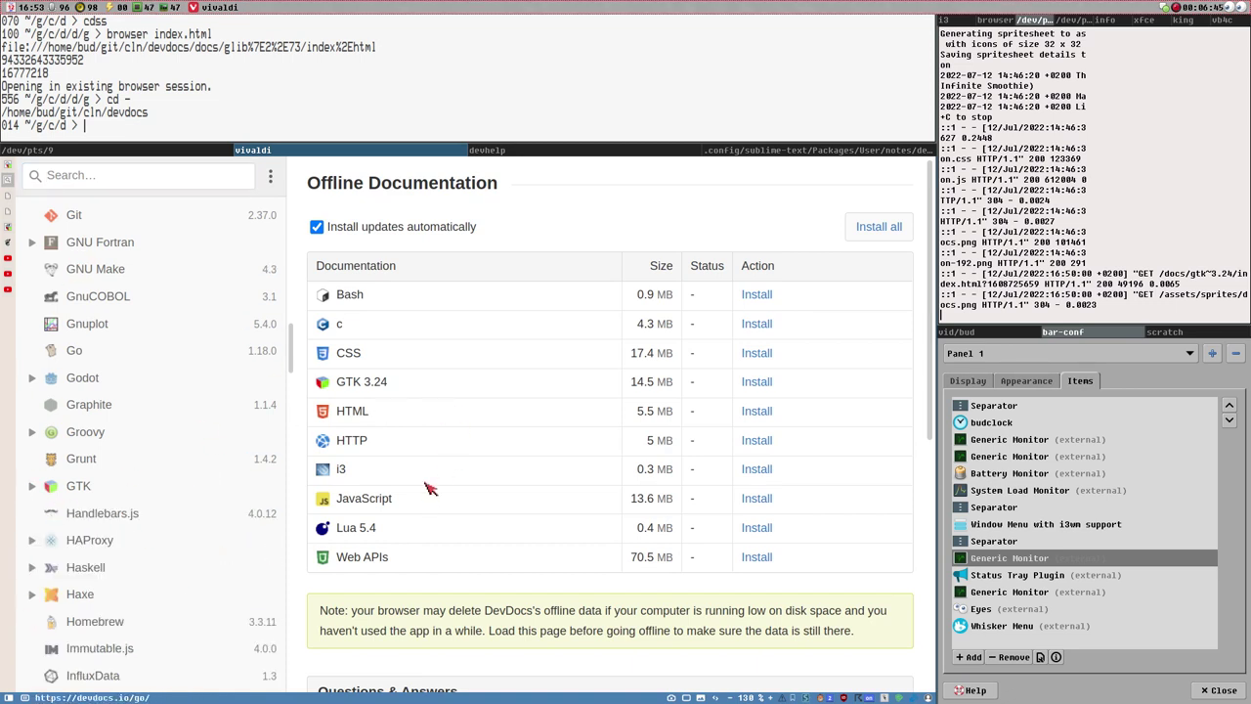
pyautogui.scroll(1, 285, 505)
pyautogui.scroll(3, 286, 505)
pyautogui.scroll(-4, 146, 372)
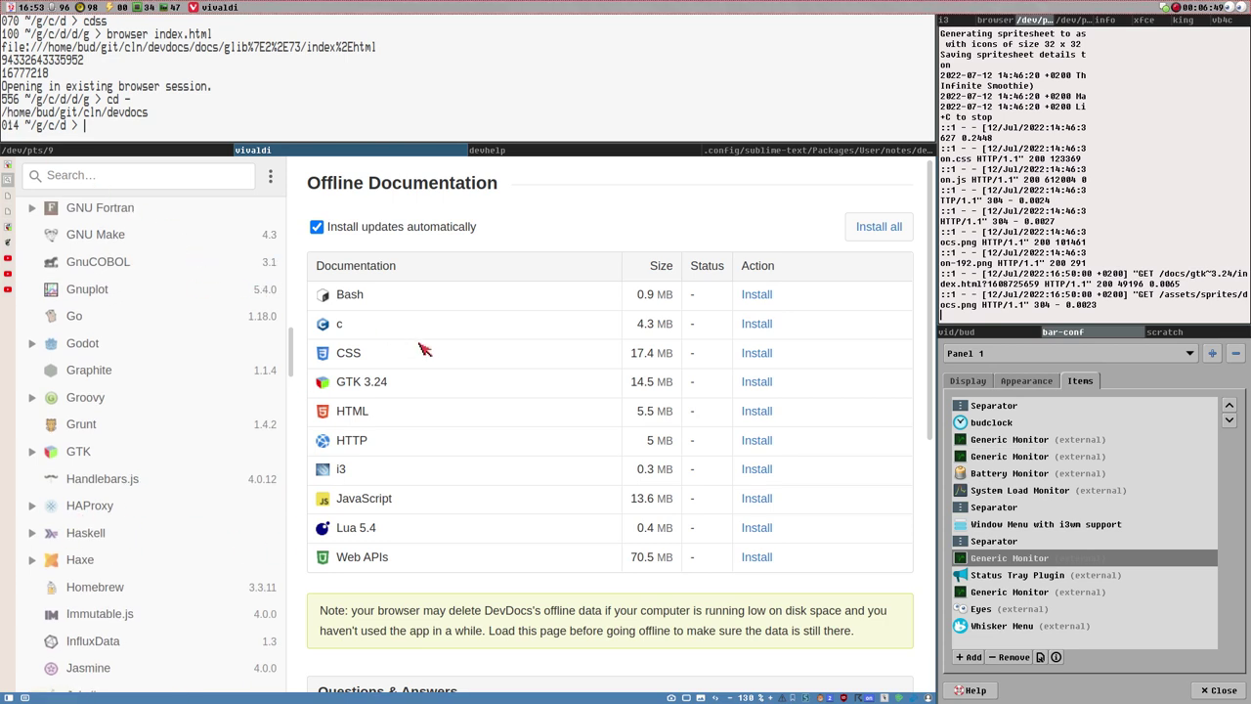
pyautogui.scroll(4, 235, 347)
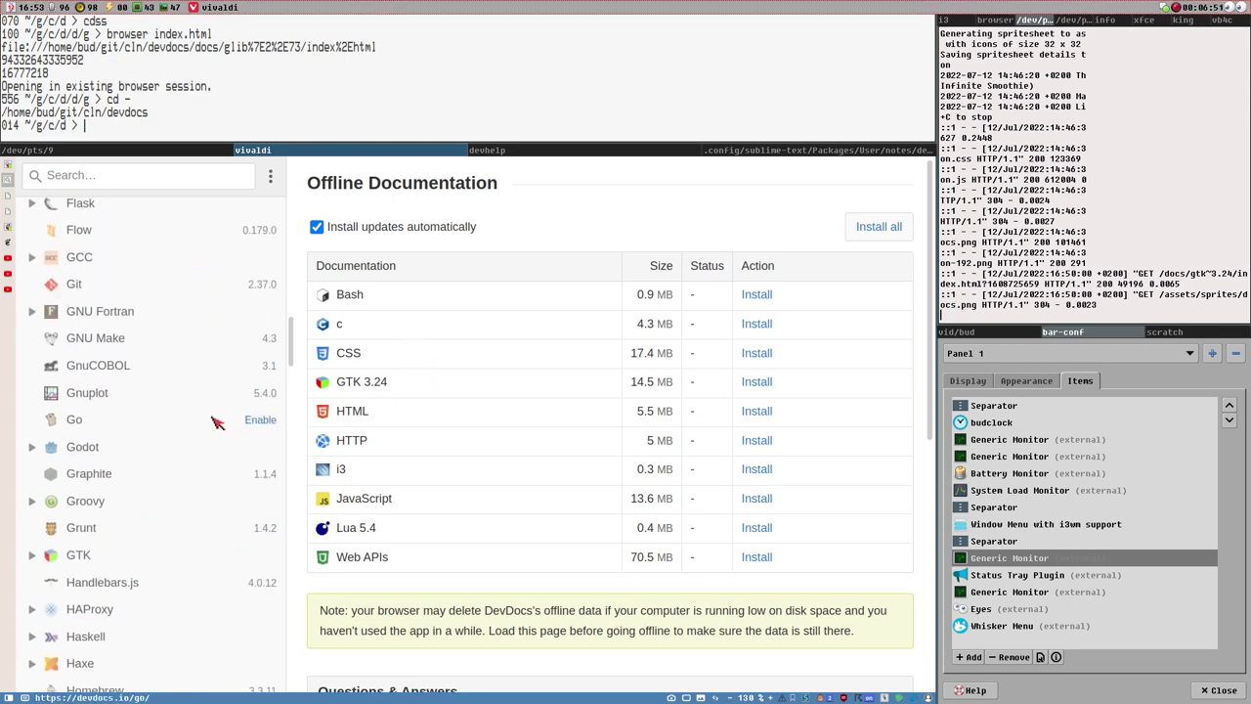
pyautogui.scroll(4, 216, 420)
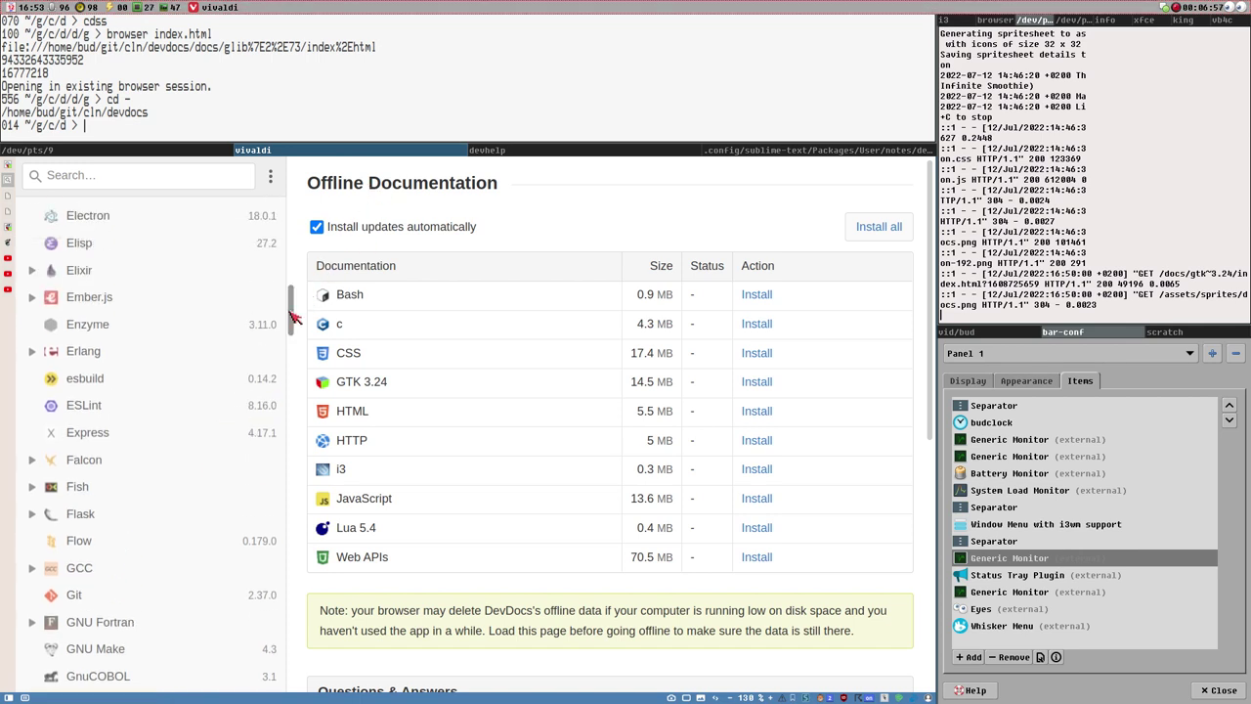
pyautogui.moveTo(293, 316); pyautogui.dragTo(277, 191)
# Bring Devhelp forward briefly, then return to Vivaldi's GLib 2.0 documentation tab.
pyautogui.press('super+Right')
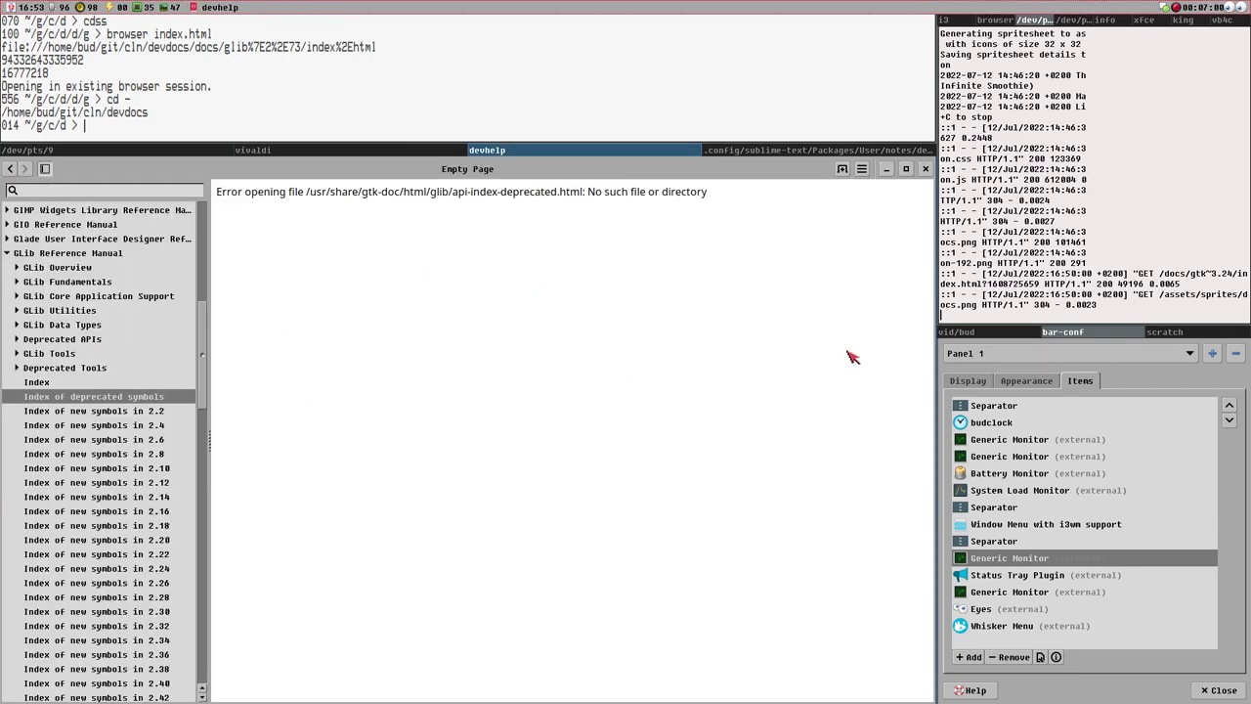
pyautogui.click(293, 152)
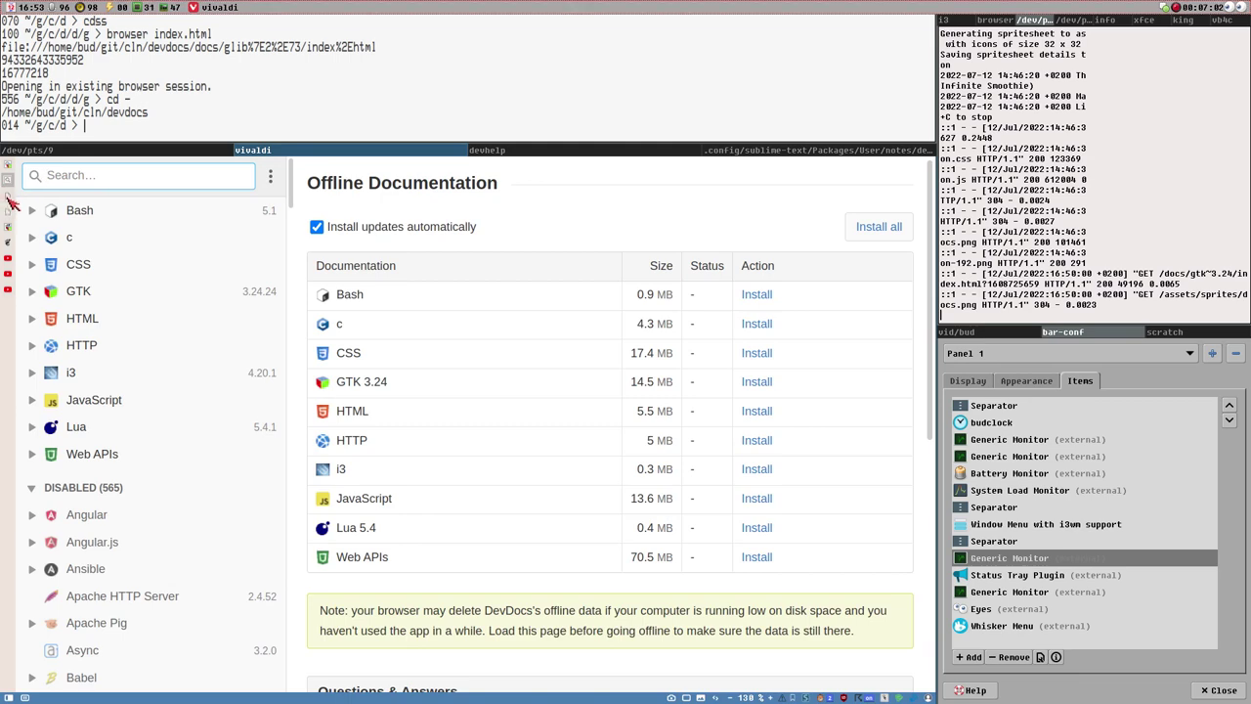
pyautogui.click(10, 198)
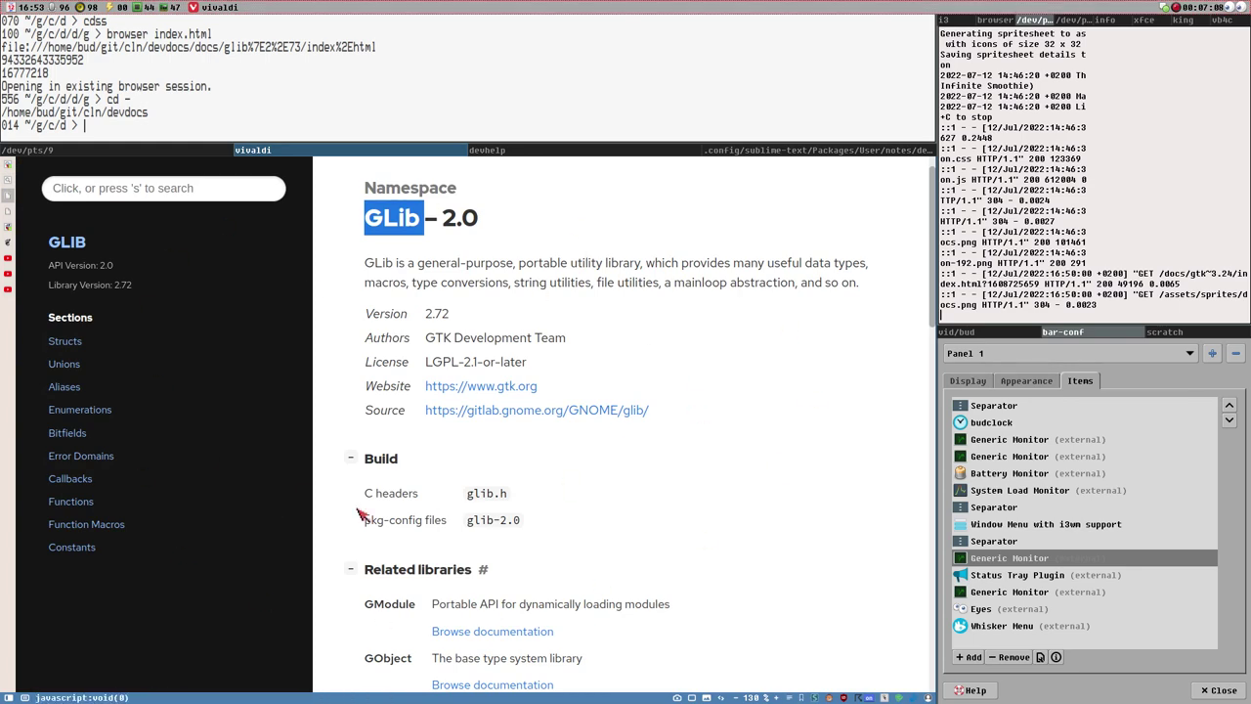
# Start a search in the GLib docs, then cancel it.
pyautogui.scroll(-1, 169, 358)
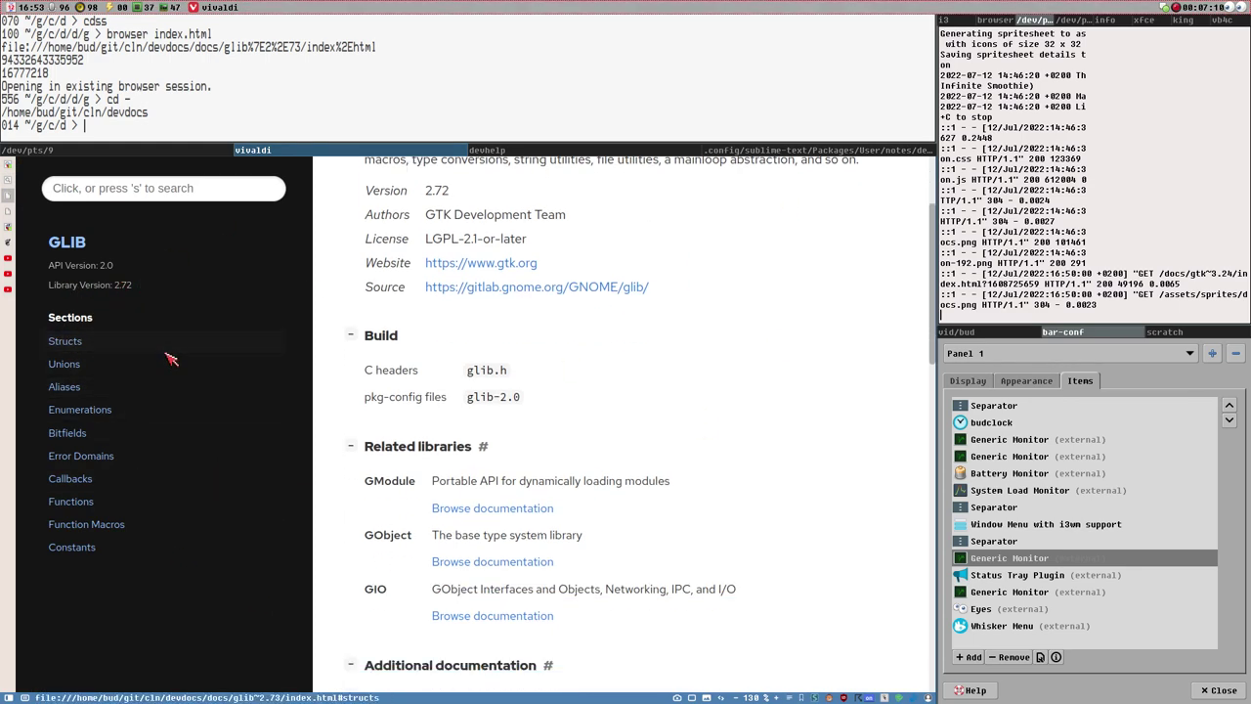
pyautogui.scroll(1, 169, 357)
pyautogui.click(145, 195)
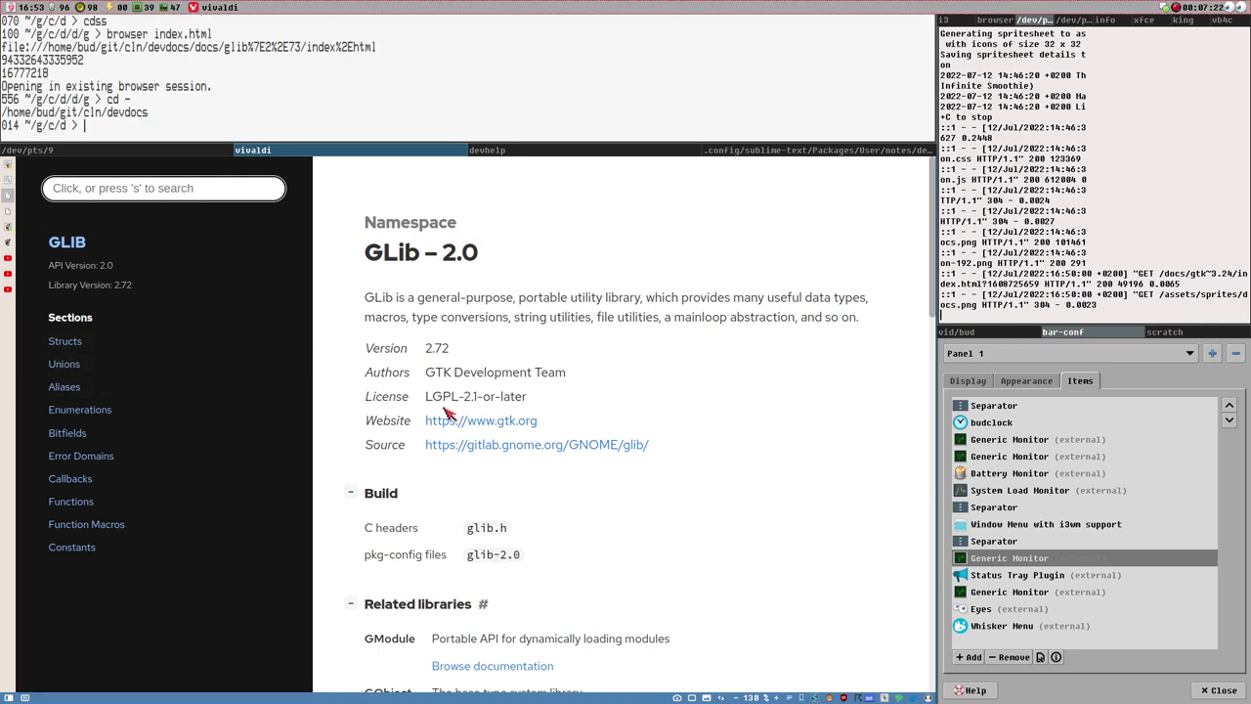
pyautogui.press('s')
pyautogui.press('Escape')
# Open GObject's documentation from the GLib page's Related libraries section.
pyautogui.scroll(-10, 542, 338)
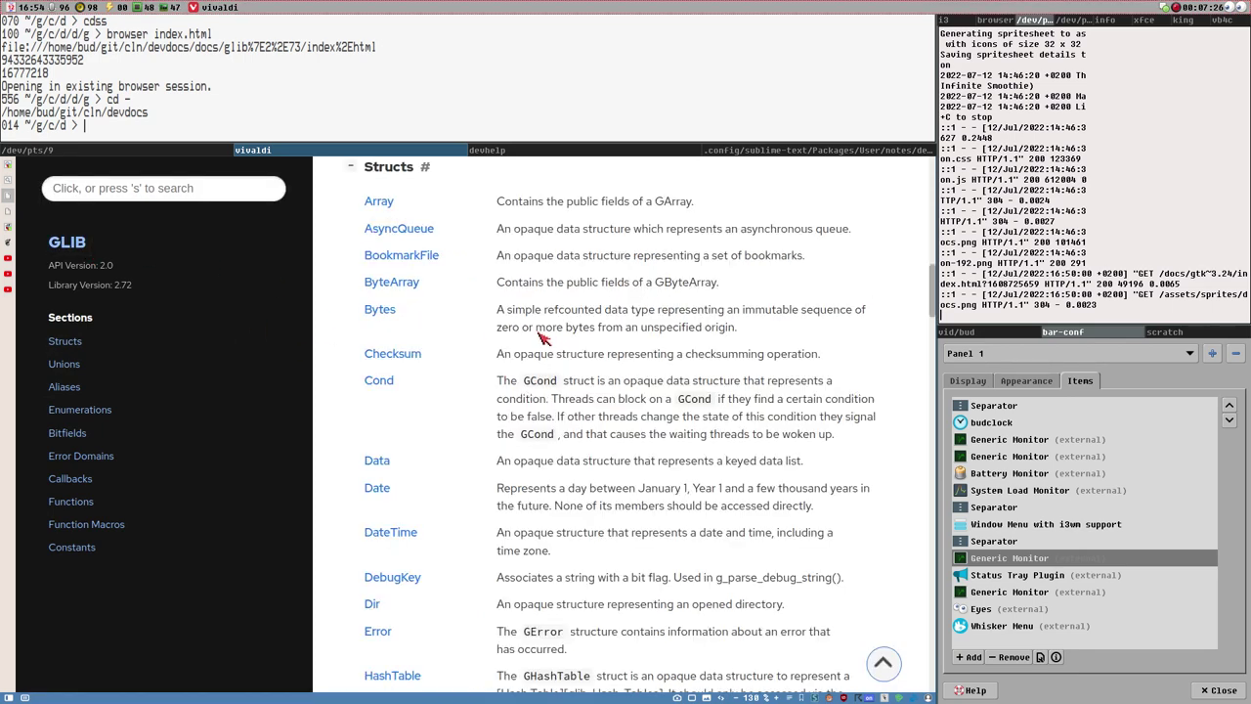
pyautogui.scroll(10, 552, 340)
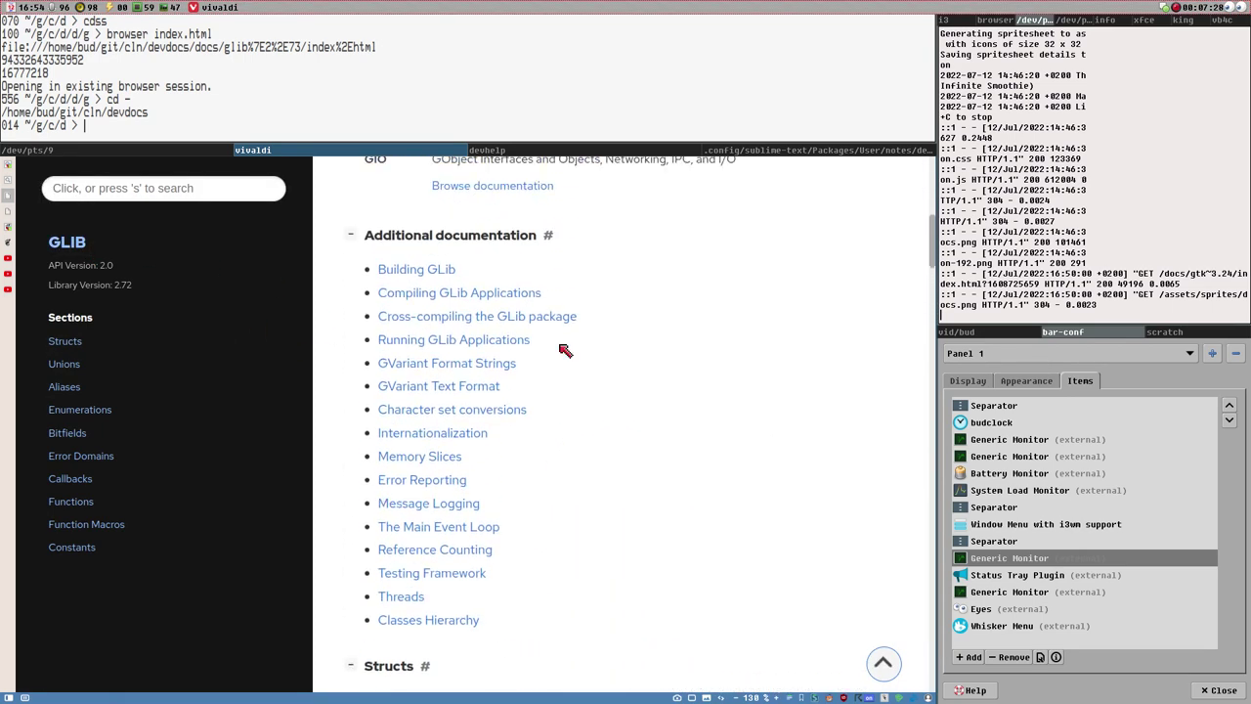
pyautogui.scroll(1, 570, 350)
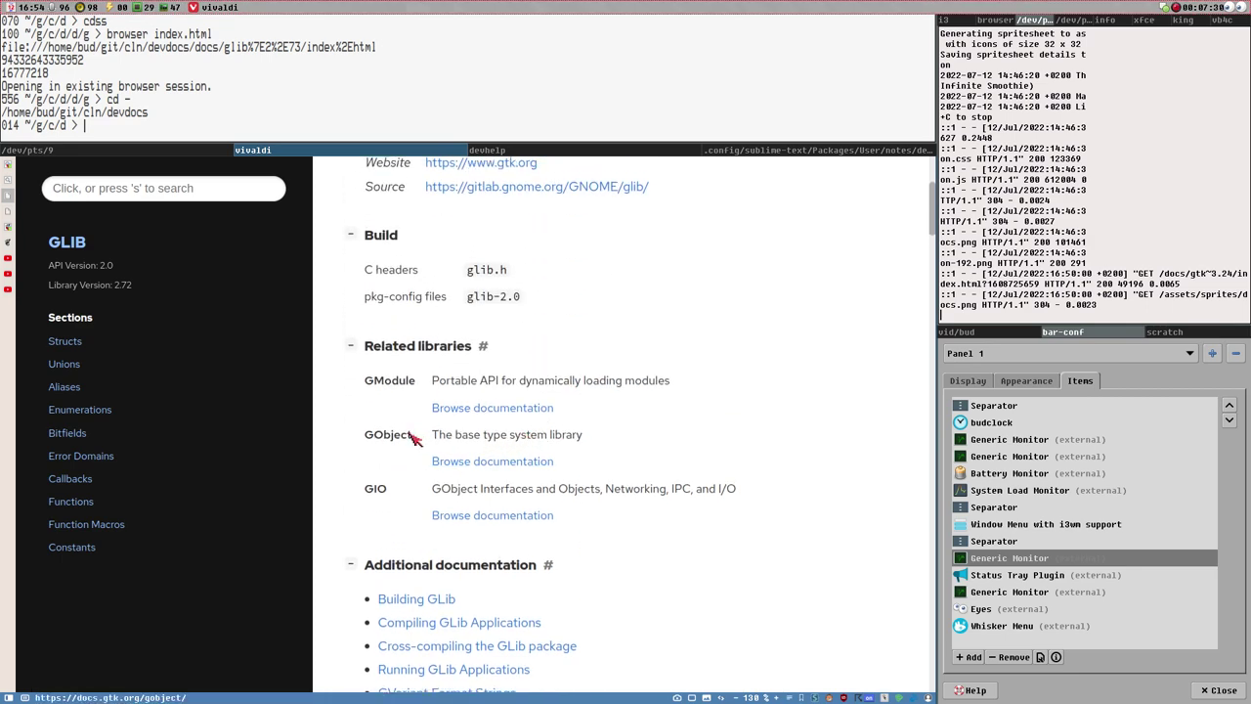
pyautogui.click(503, 468)
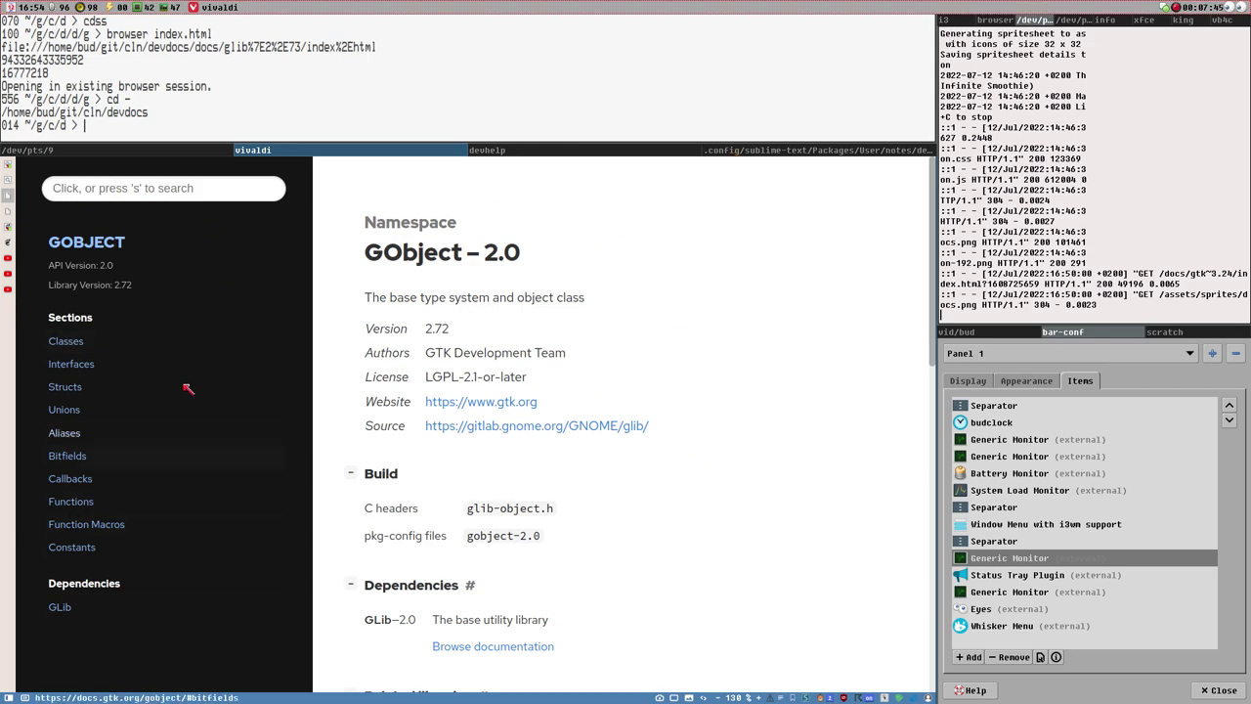
pyautogui.click(772, 152)
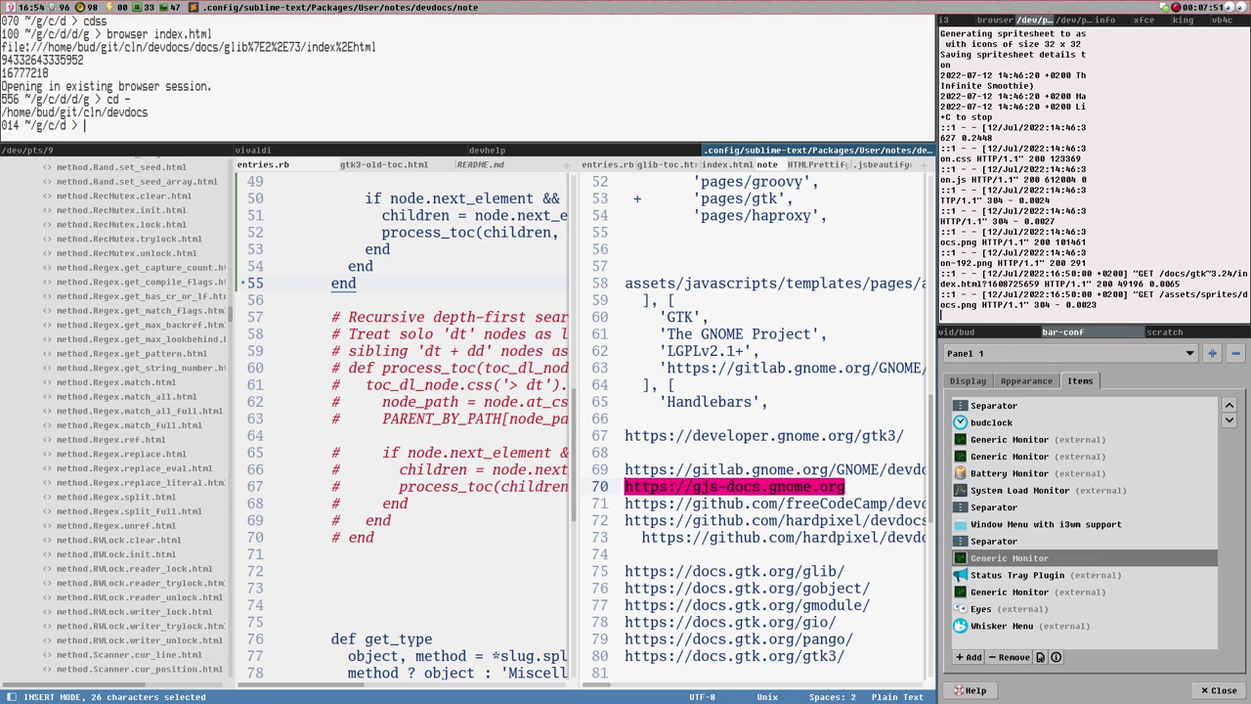
pyautogui.press('super+shift+minus')
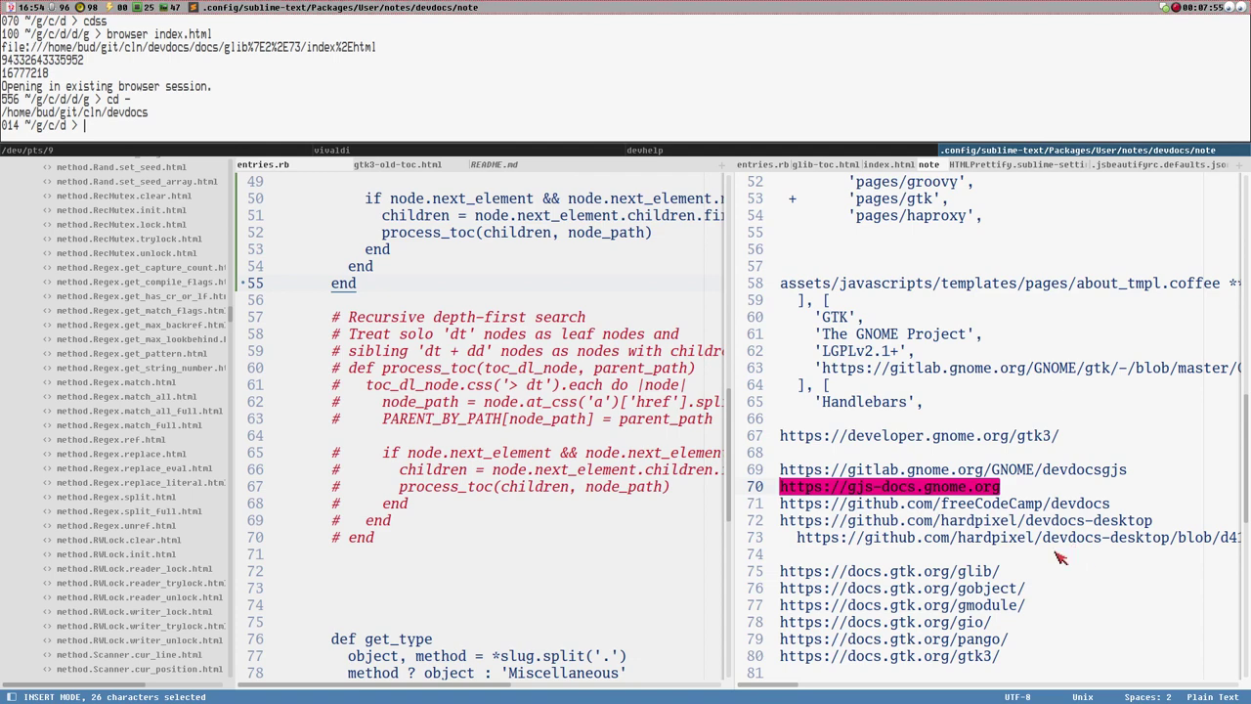
pyautogui.scroll(-3, 1060, 557)
pyautogui.click(1161, 555)
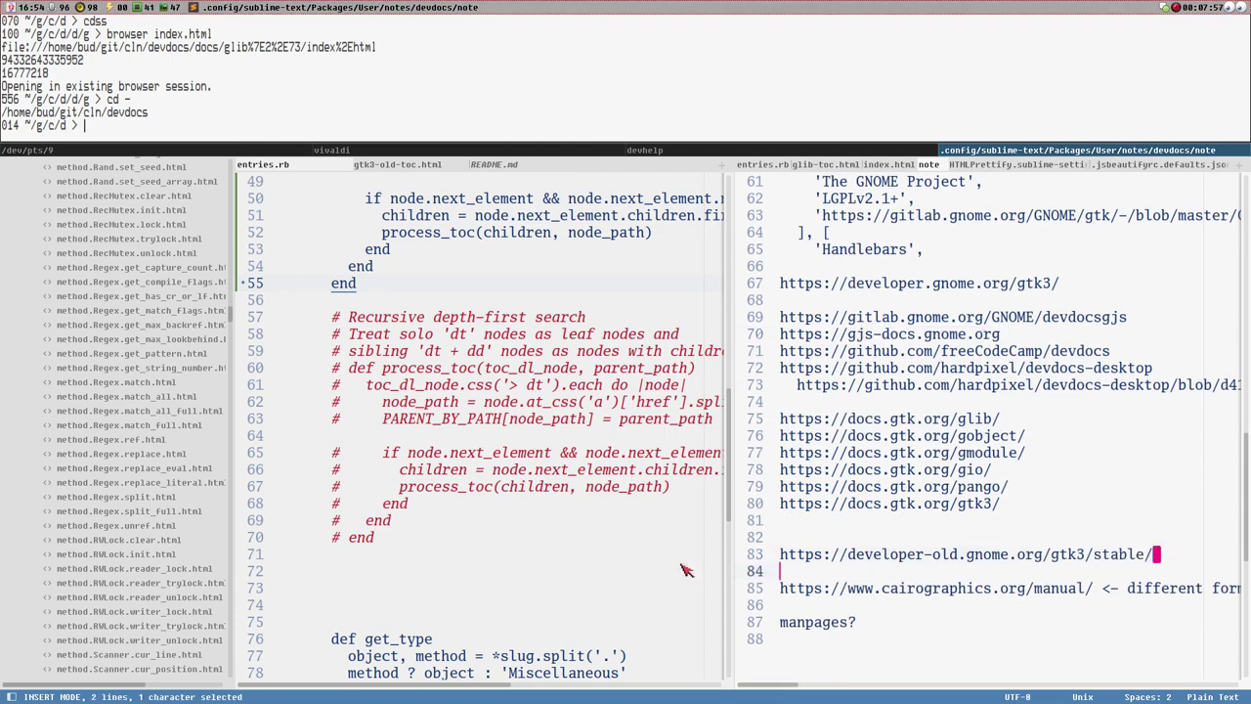
pyautogui.moveTo(1161, 555); pyautogui.dragTo(691, 557)
pyautogui.hotkey('ctrl', 'c')
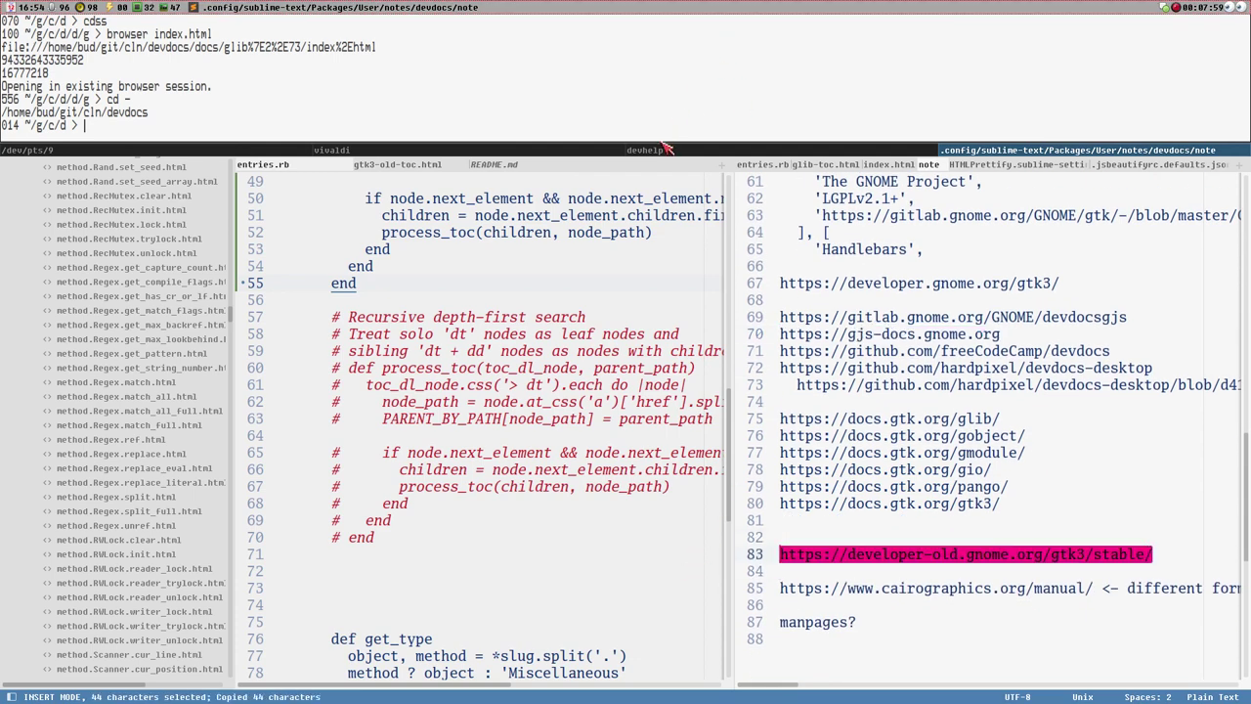
pyautogui.click(475, 154)
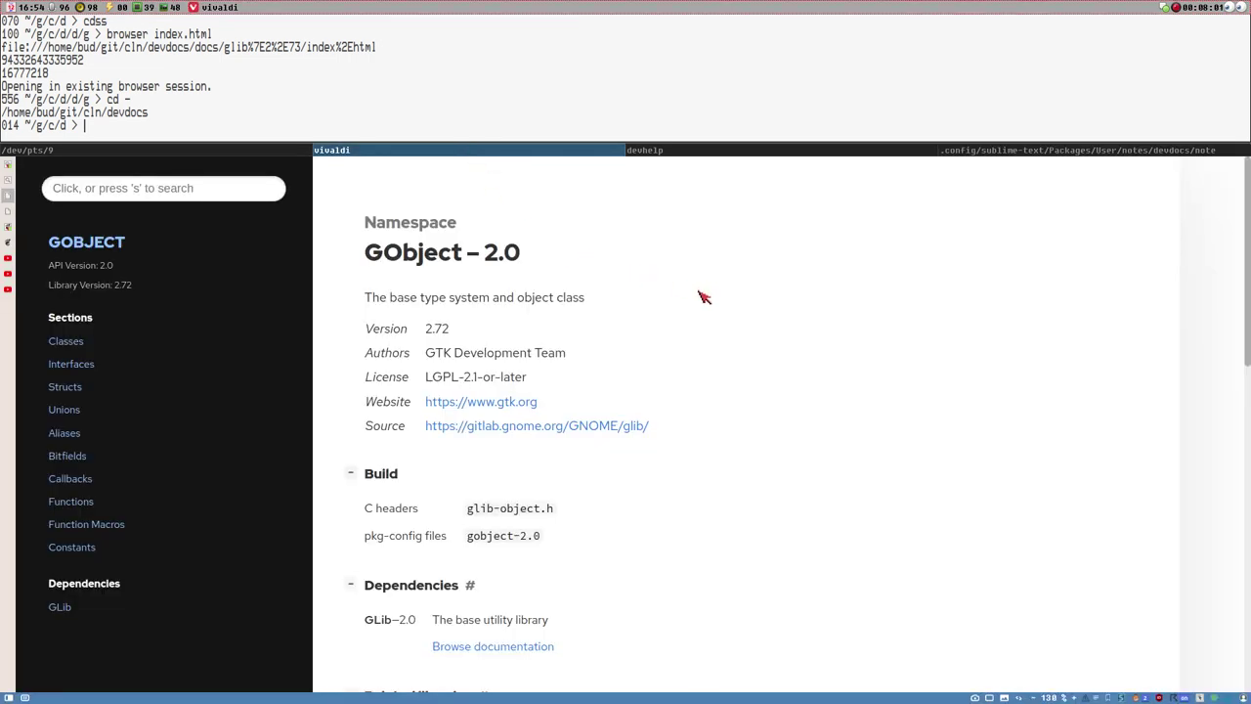
# Go to the pasted developer-old GTK3 reference manual URL and set page zoom to 130%.
pyautogui.press('F2')
pyautogui.hotkey('ctrl', 'v')
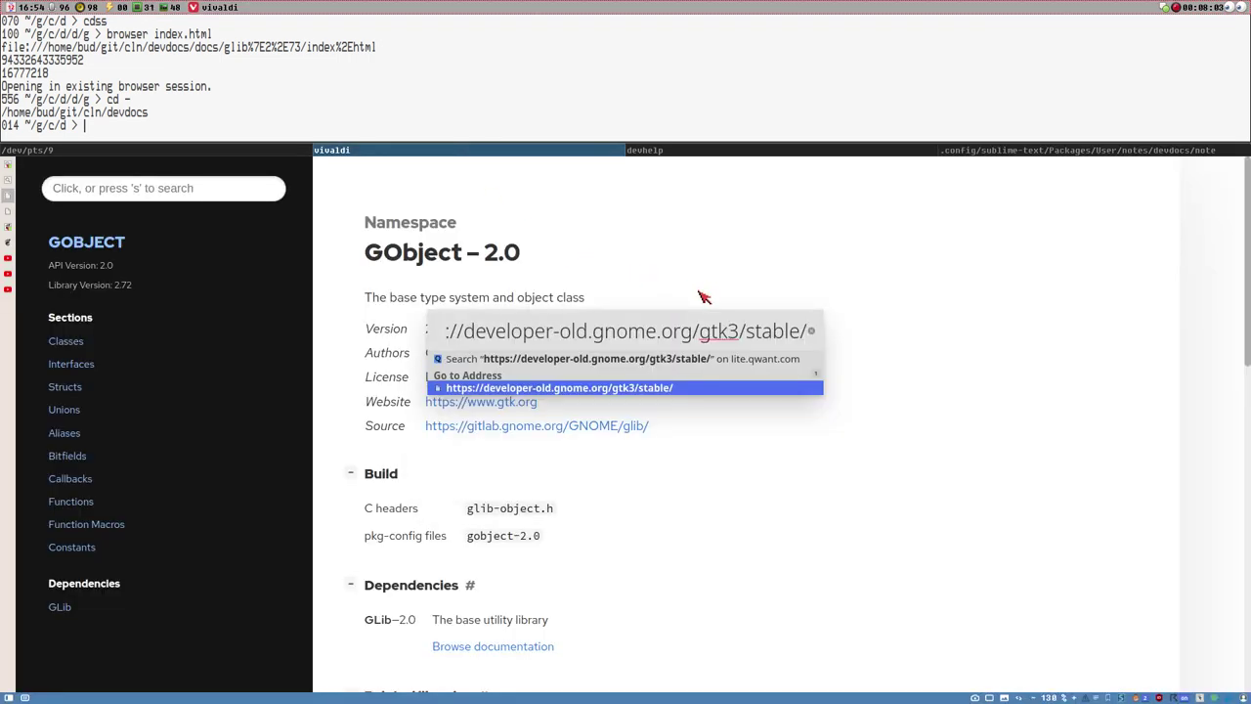
pyautogui.press('Return')
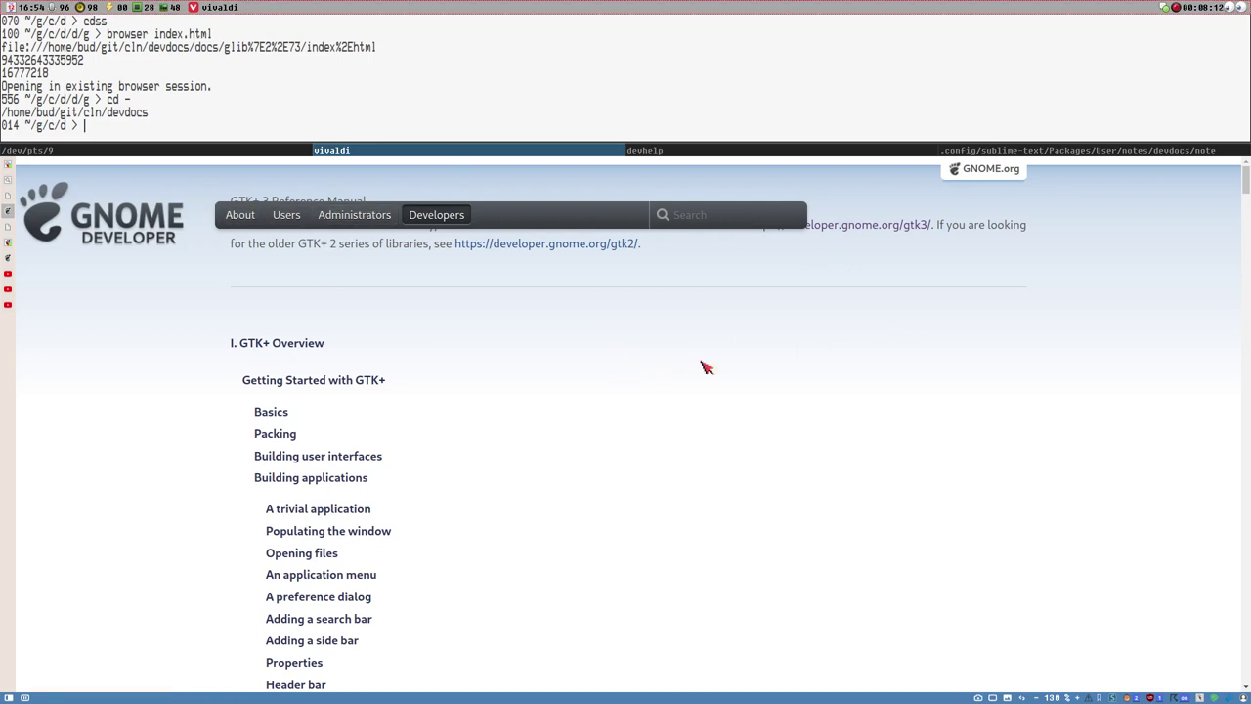
pyautogui.hotkey('ctrl', '-')
pyautogui.hotkey('ctrl', '-')
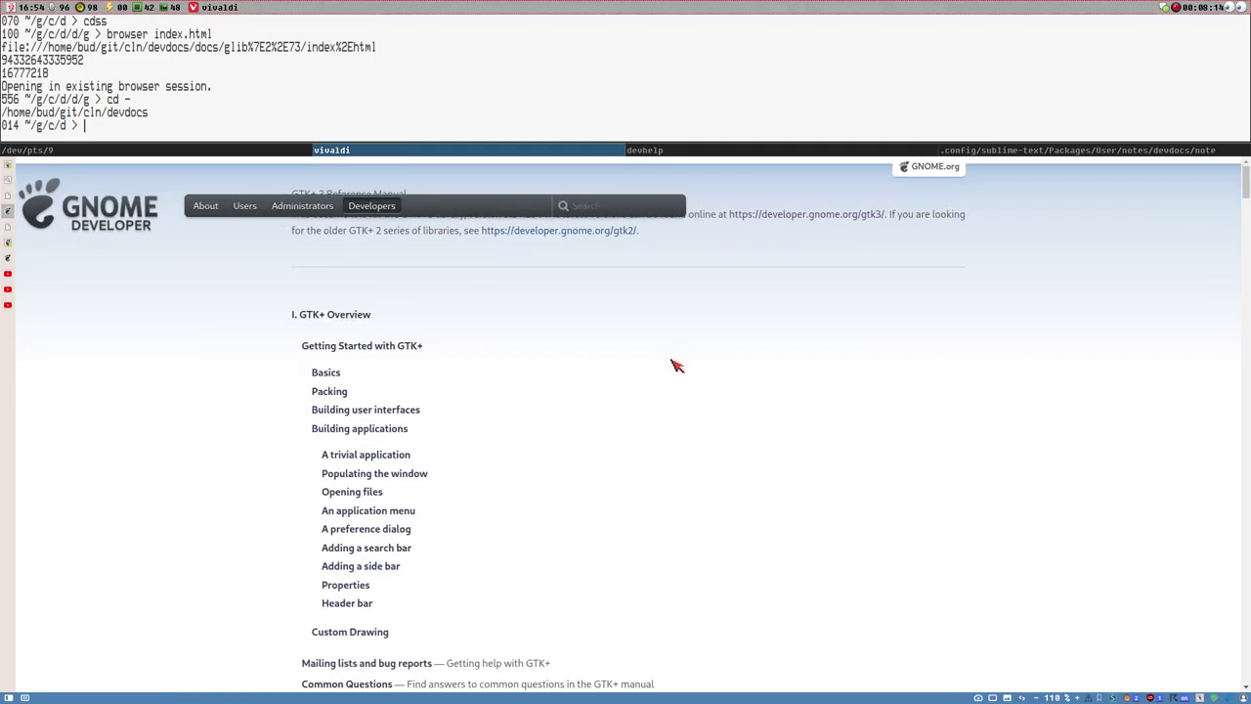
pyautogui.hotkey('ctrl', '-')
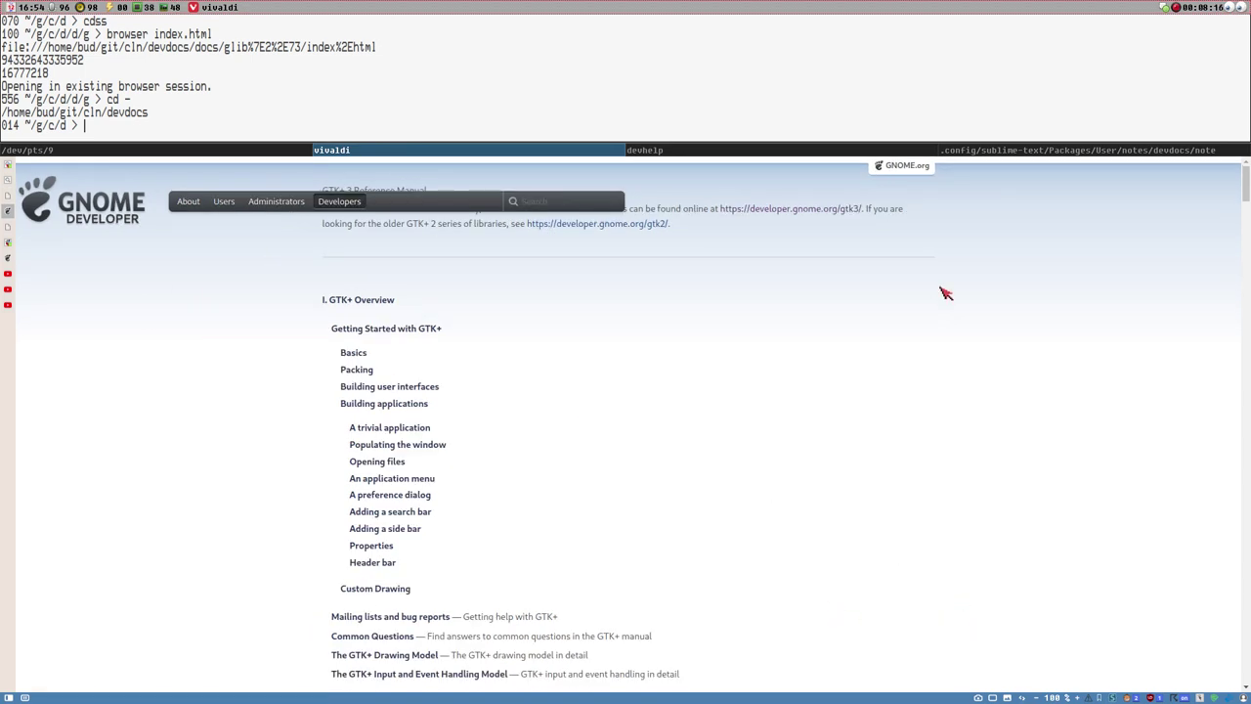
pyautogui.hotkey('ctrl', '+')
pyautogui.hotkey('ctrl', '+')
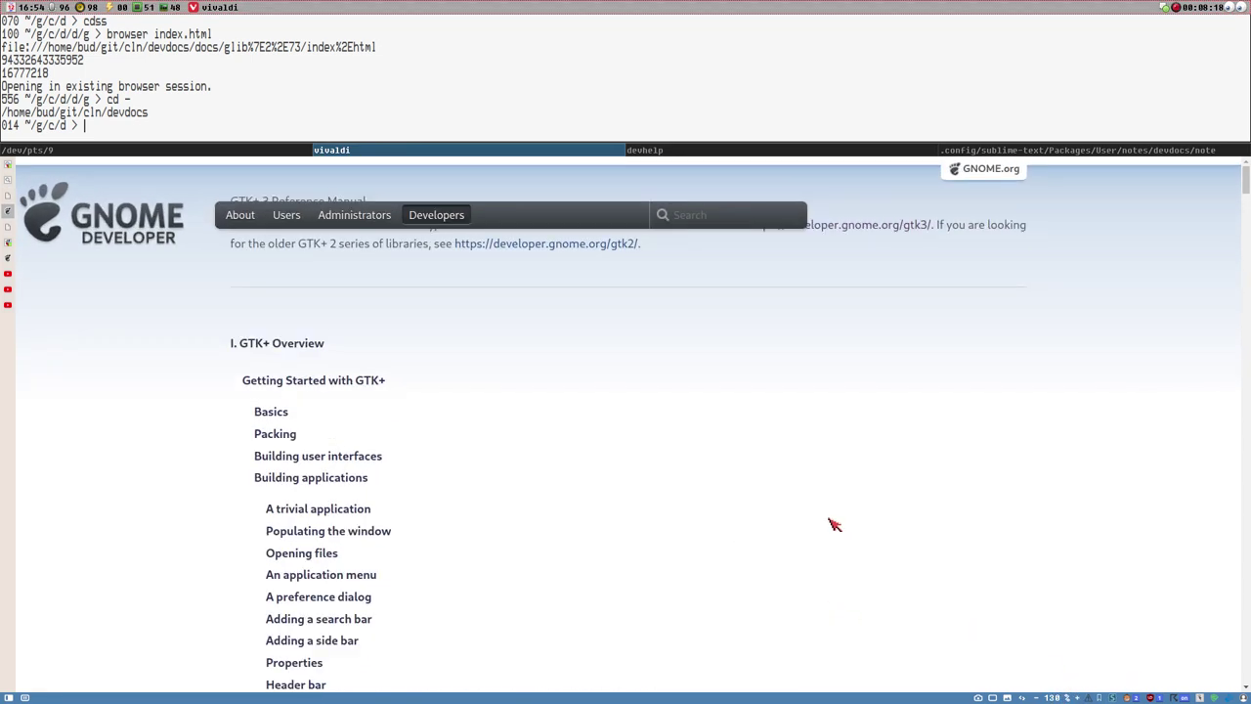
# Search the GNOME developer site for 'button'.
pyautogui.scroll(-2, 411, 244)
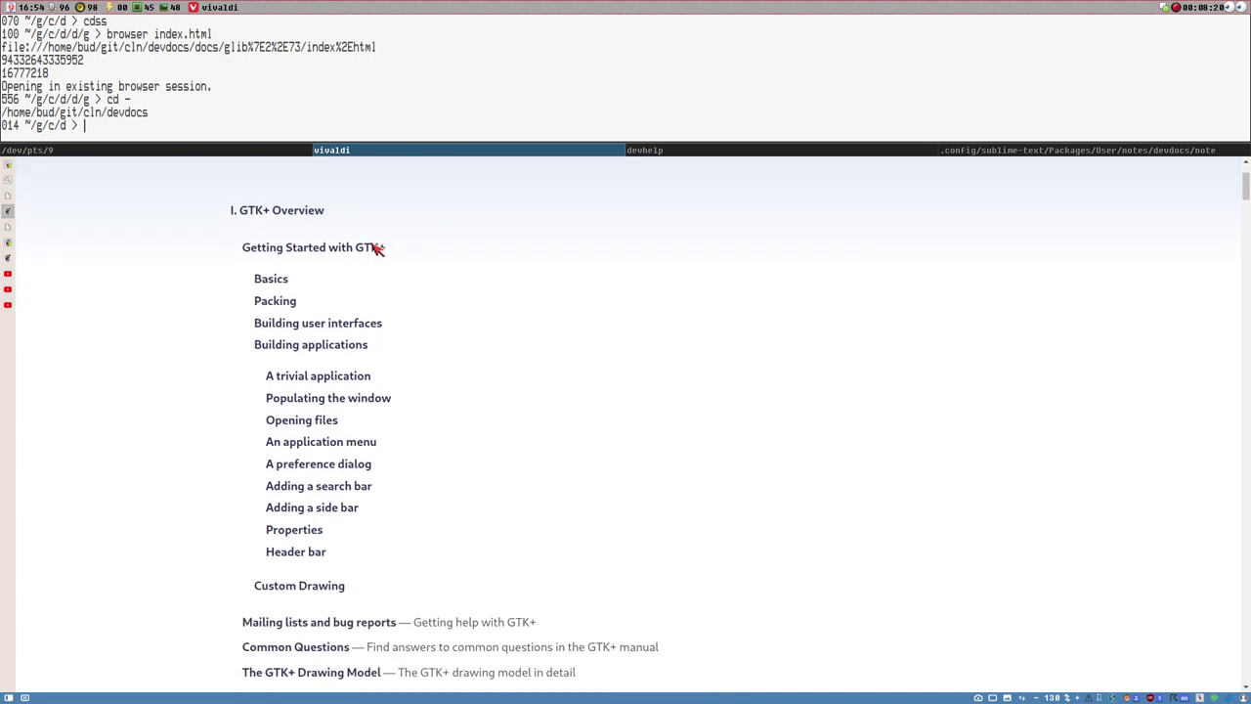
pyautogui.scroll(2, 455, 249)
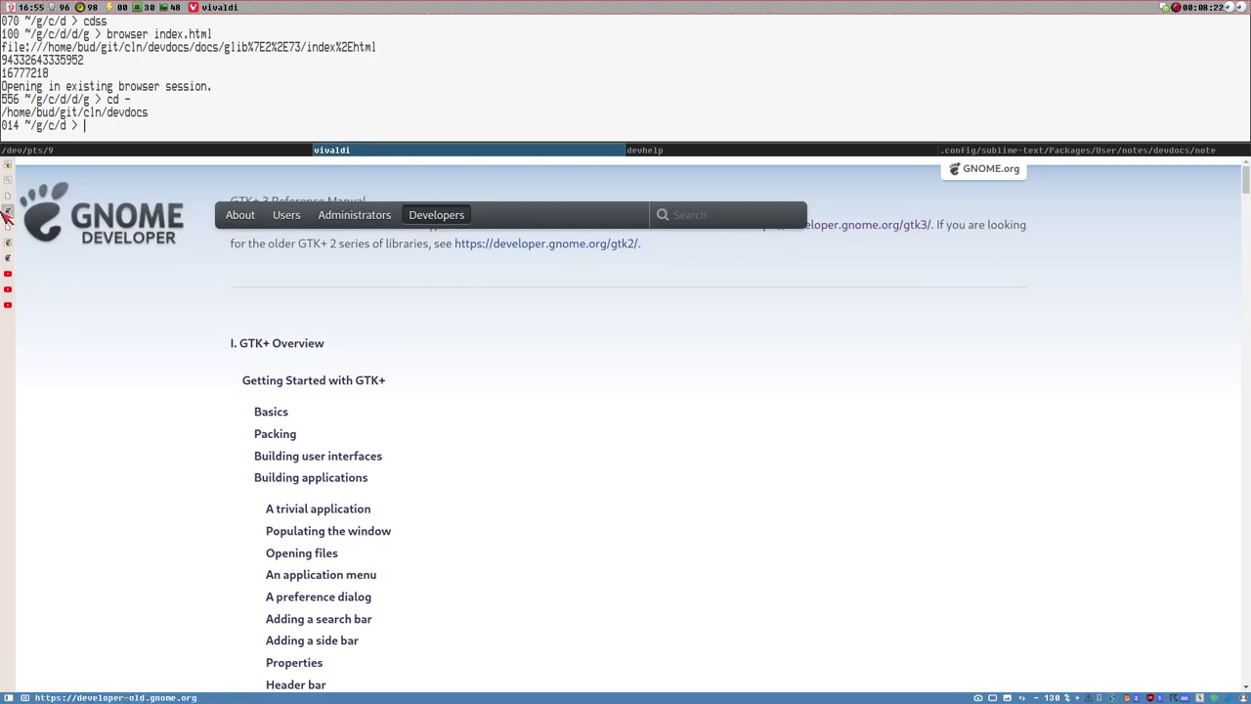
pyautogui.scroll(-2, 566, 237)
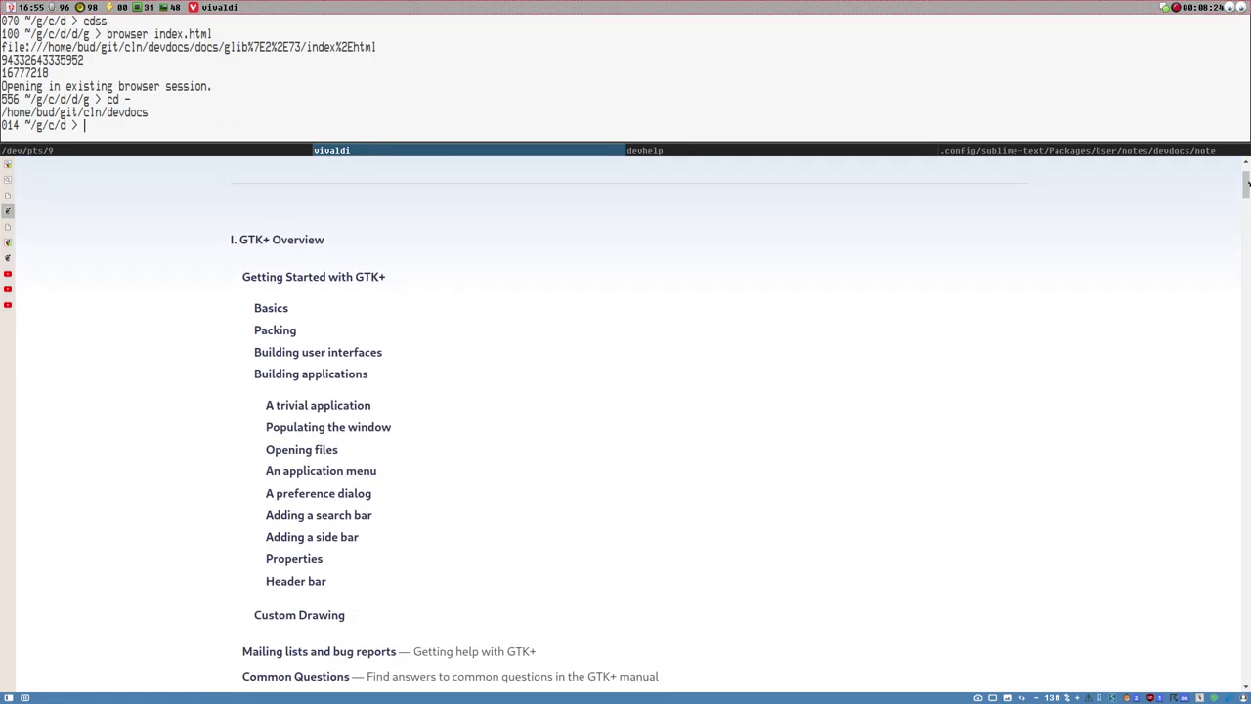
pyautogui.moveTo(1246, 186)
pyautogui.mouseDown()
pyautogui.moveTo(1246, 286)
pyautogui.moveTo(1246, 179)
pyautogui.mouseUp()
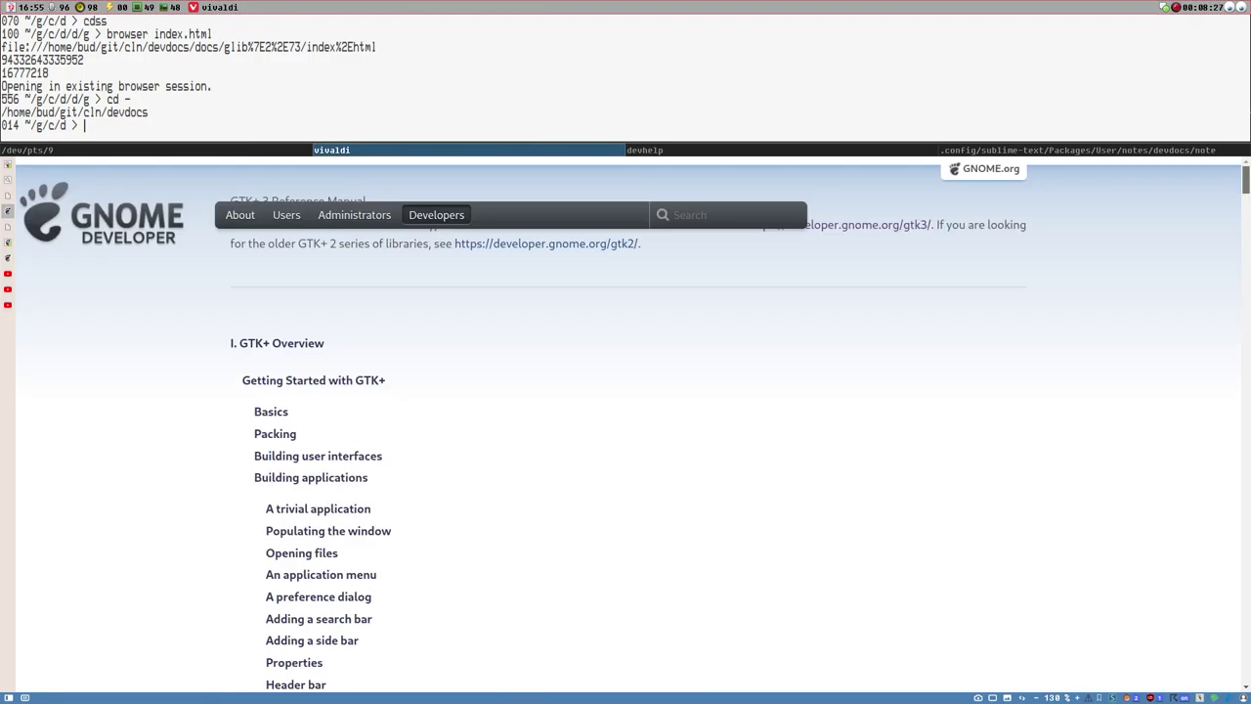
pyautogui.click(718, 216)
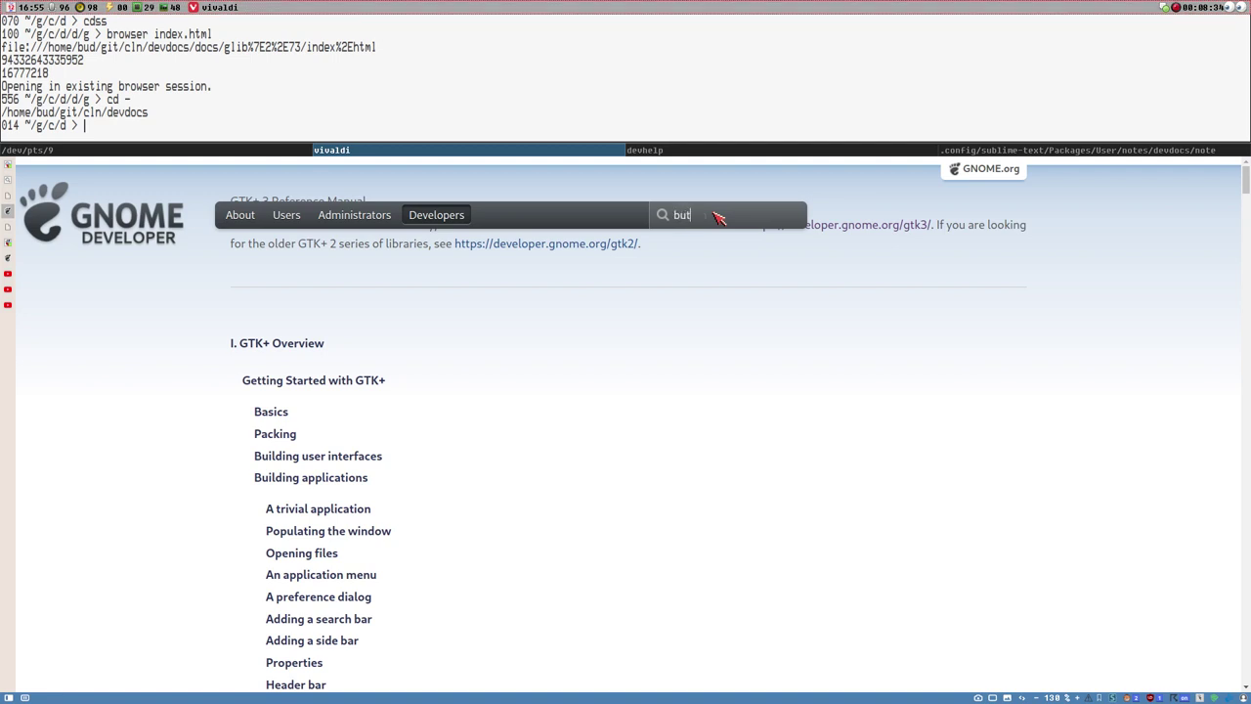
pyautogui.press('Return')
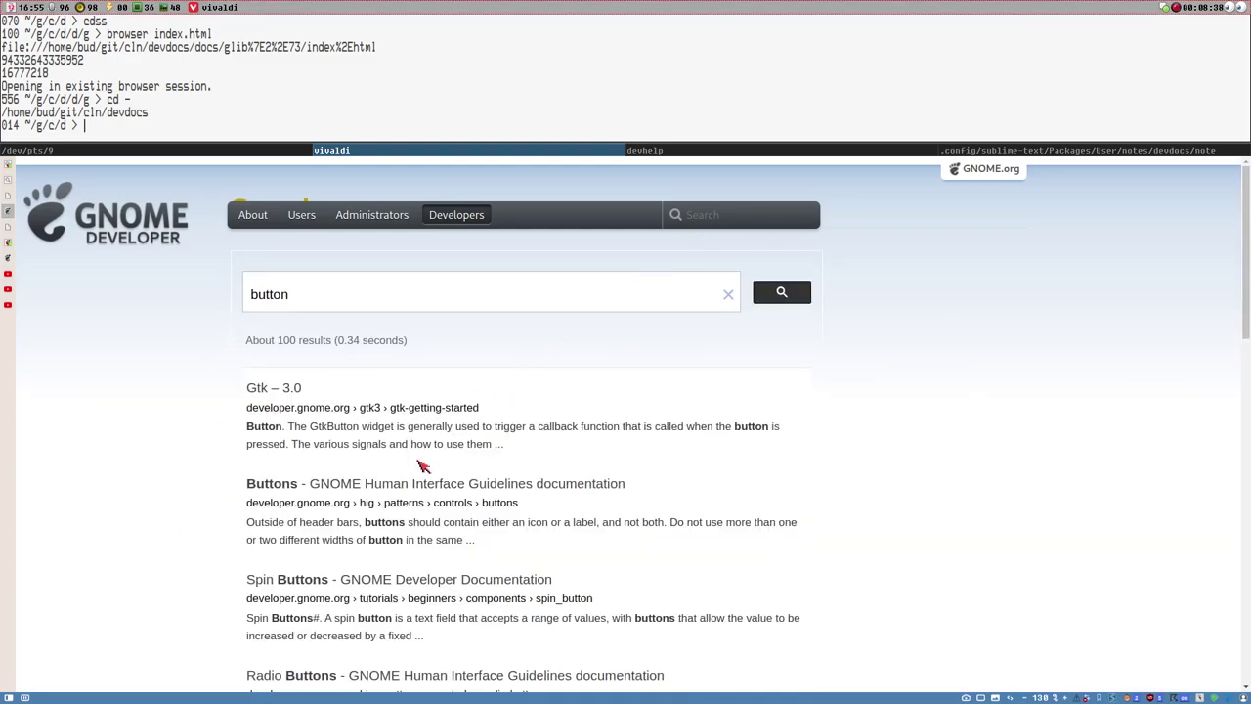
# Go back from the 'button' results to the GTK+ 3 manual, leaving the pasted URL prompt unused.
pyautogui.scroll(-2, 489, 542)
pyautogui.scroll(2, 410, 440)
pyautogui.scroll(-5, 333, 508)
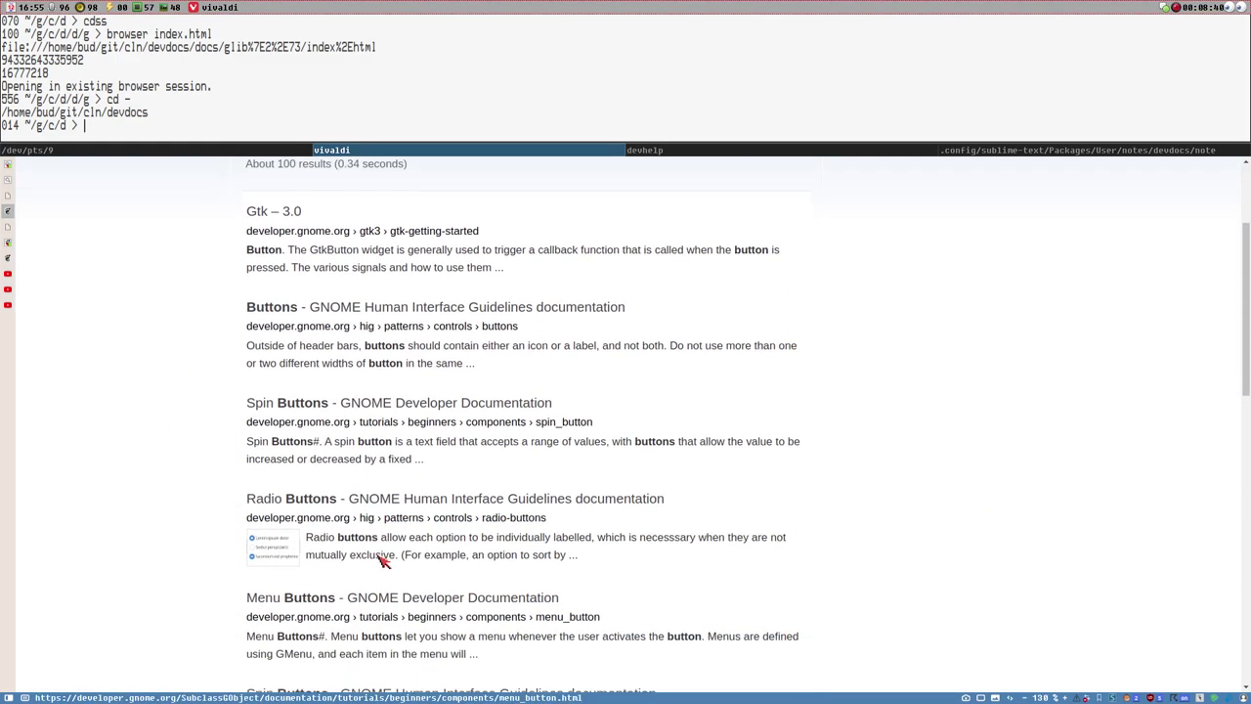
pyautogui.scroll(5, 313, 548)
pyautogui.hotkey('alt', 'Left')
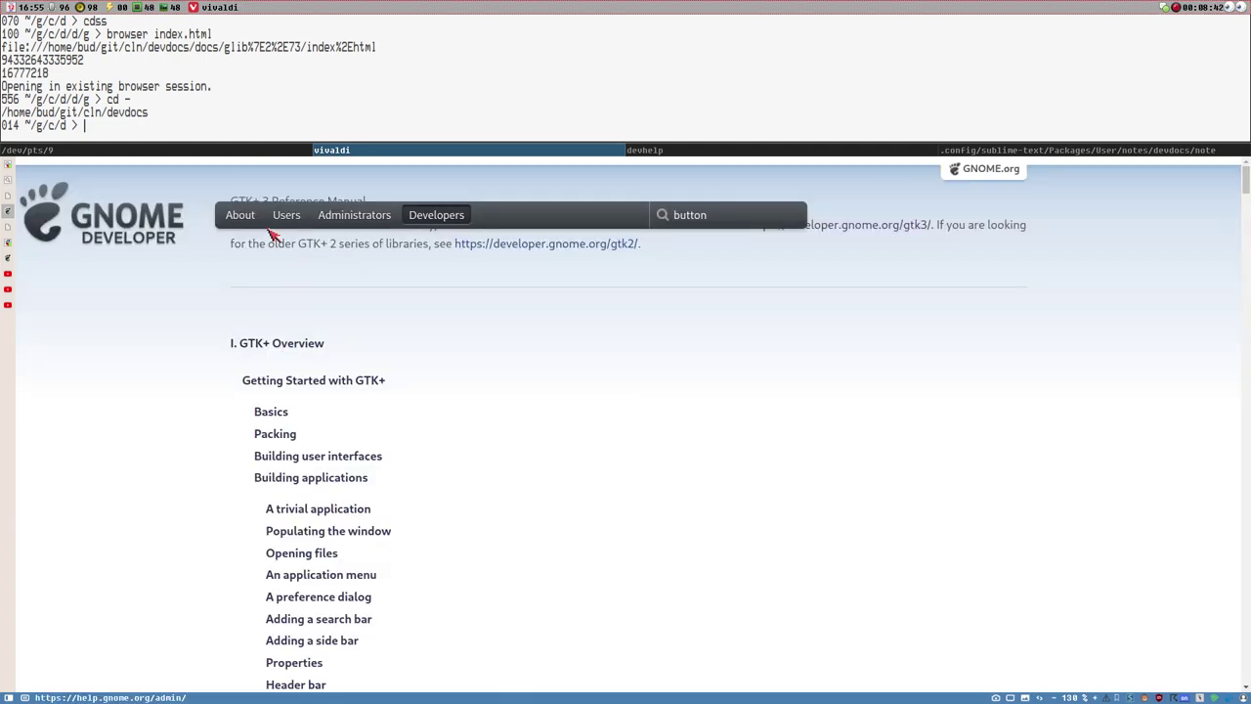
pyautogui.press('F2')
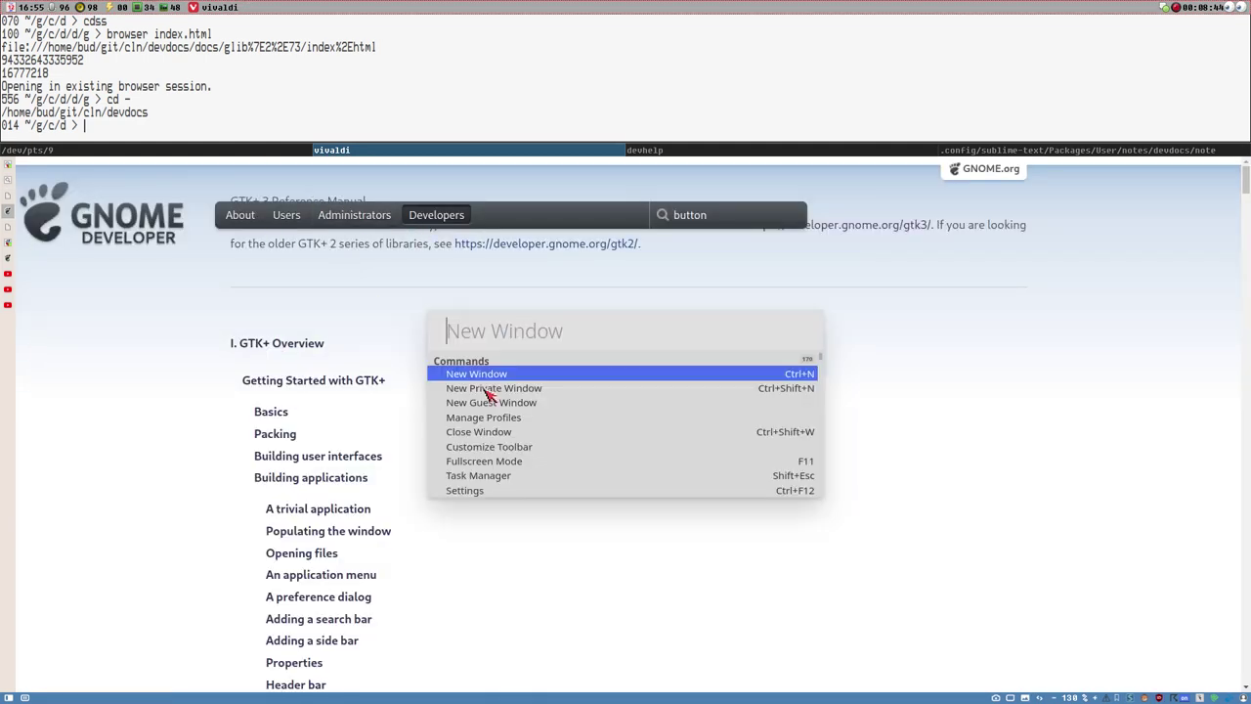
pyautogui.write('https://developer-old.gnome.org/gtk3/stable/')
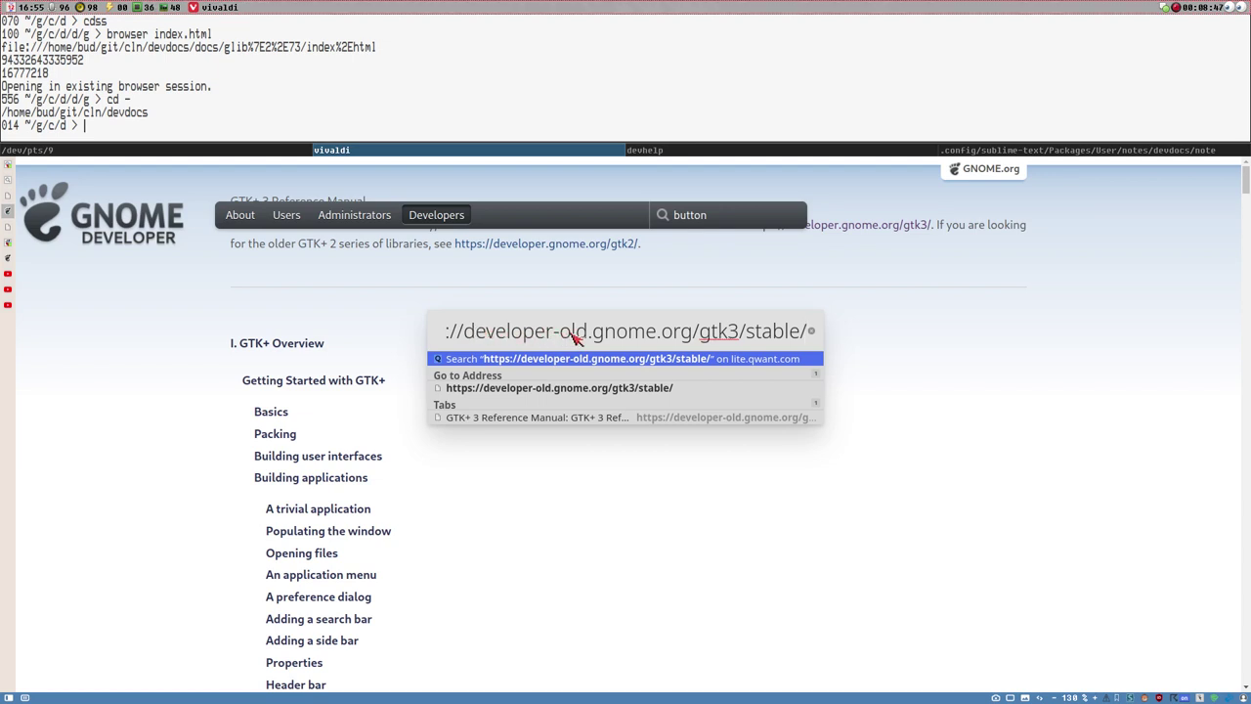
pyautogui.press('Escape')
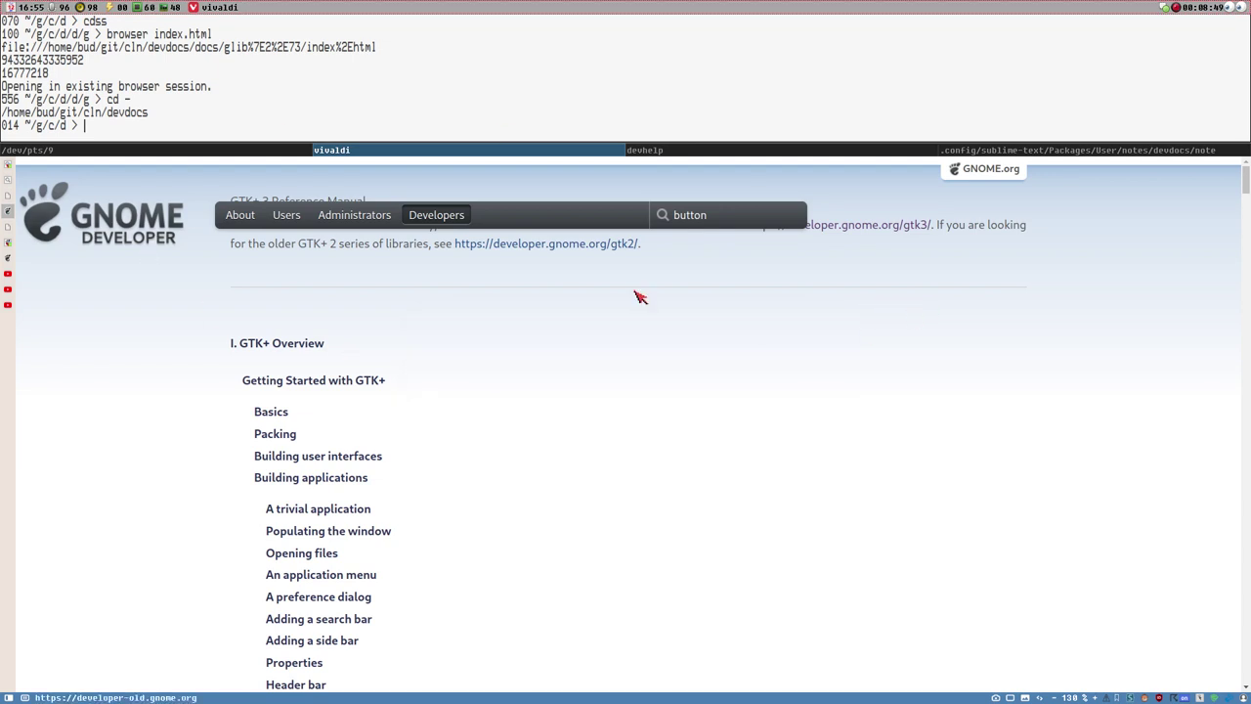
# Switch to the GObject 2.0 documentation tab.
pyautogui.click(9, 226)
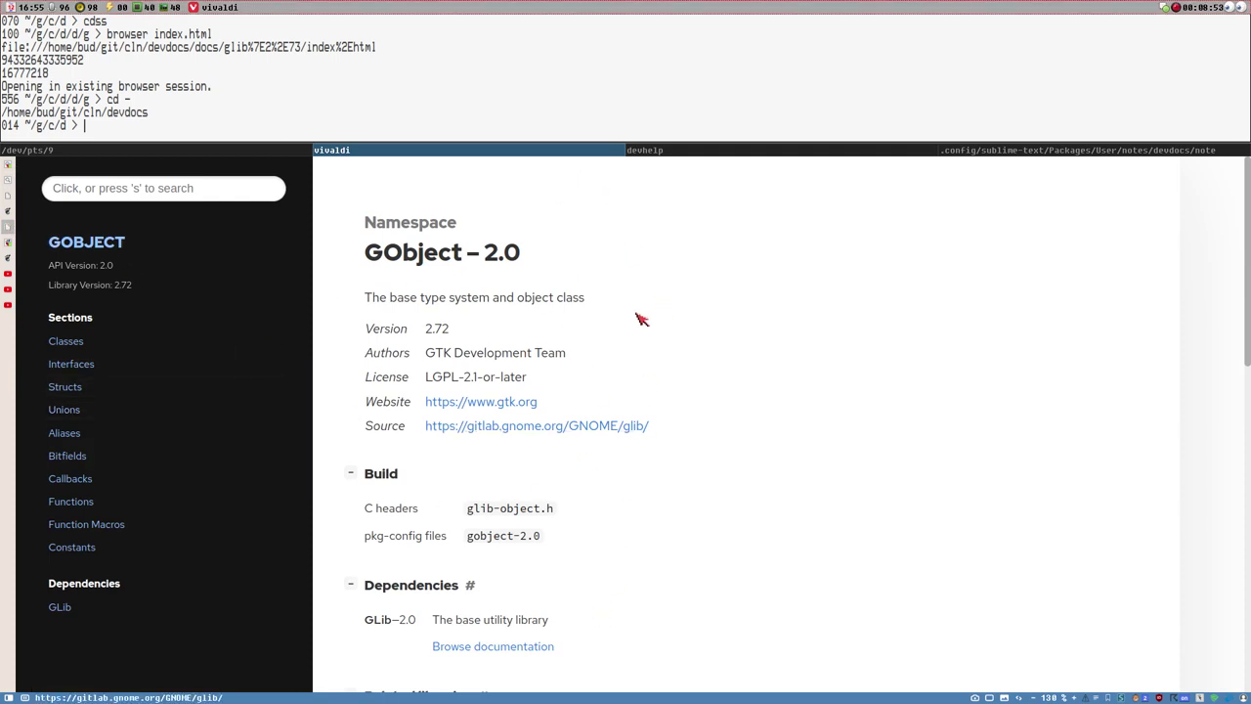
pyautogui.scroll(-1, 785, 410)
pyautogui.scroll(1, 785, 411)
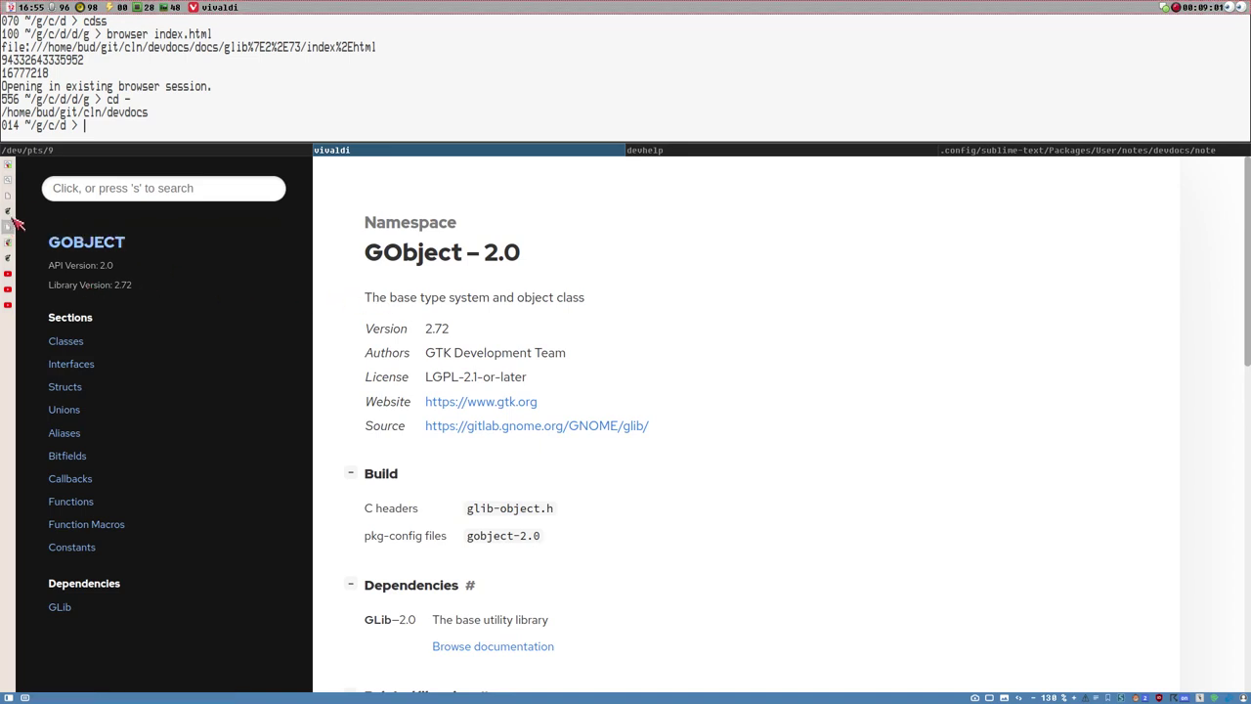
# Collapse the GTK entry on the DevDocs GTK 3.24 tab.
pyautogui.click(9, 166)
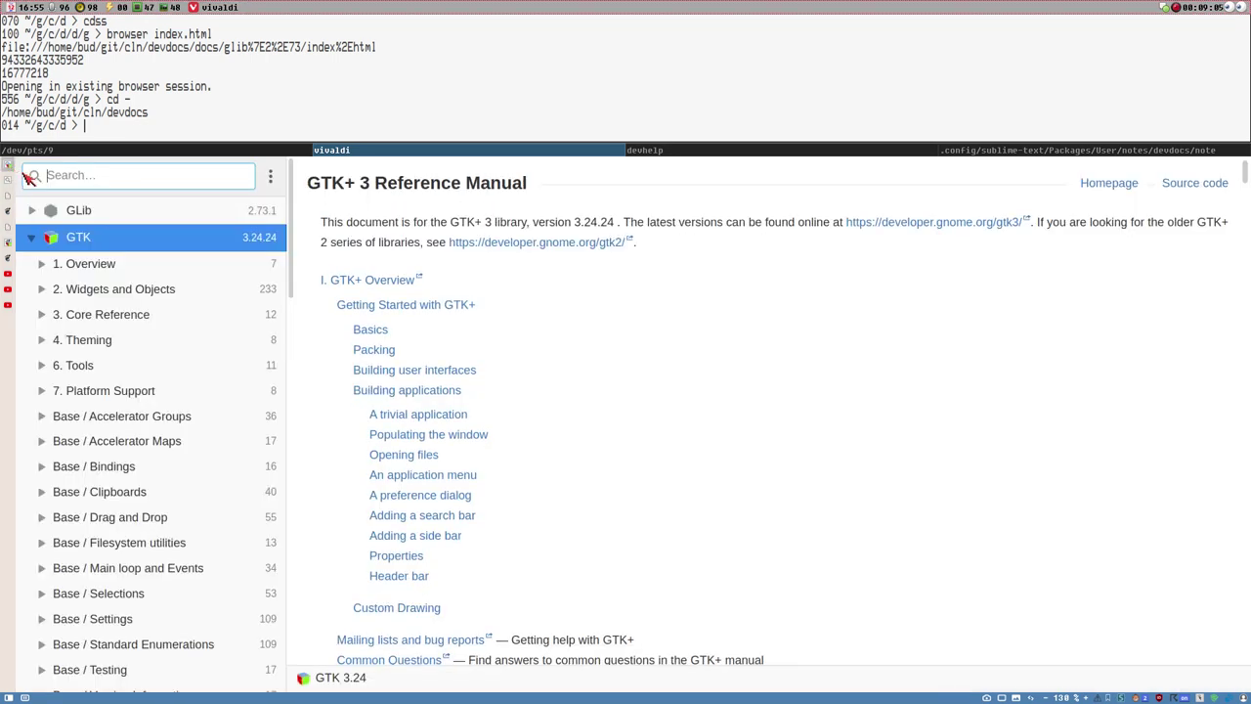
pyautogui.click(32, 240)
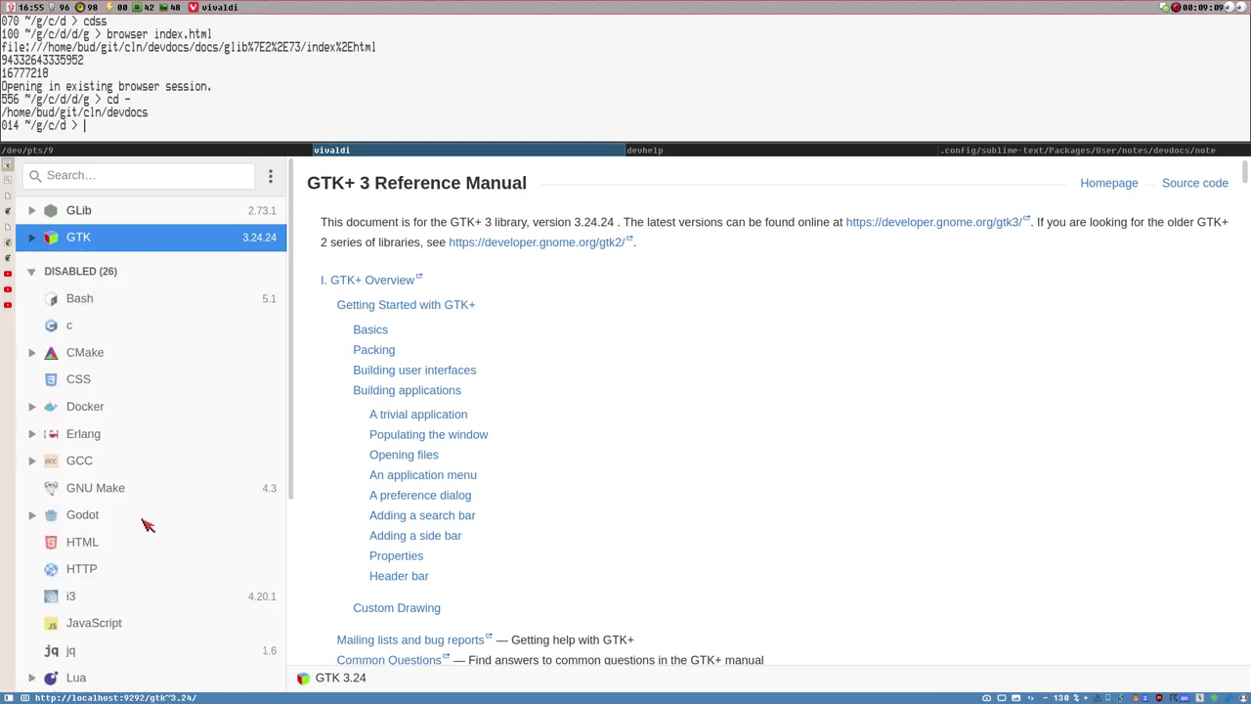
pyautogui.scroll(-5, 145, 516)
pyautogui.scroll(5, 108, 572)
# Widen the vertical tab list to show page titles and switch to the Offline DevDocs tab.
pyautogui.click(8, 228)
pyautogui.click(8, 245)
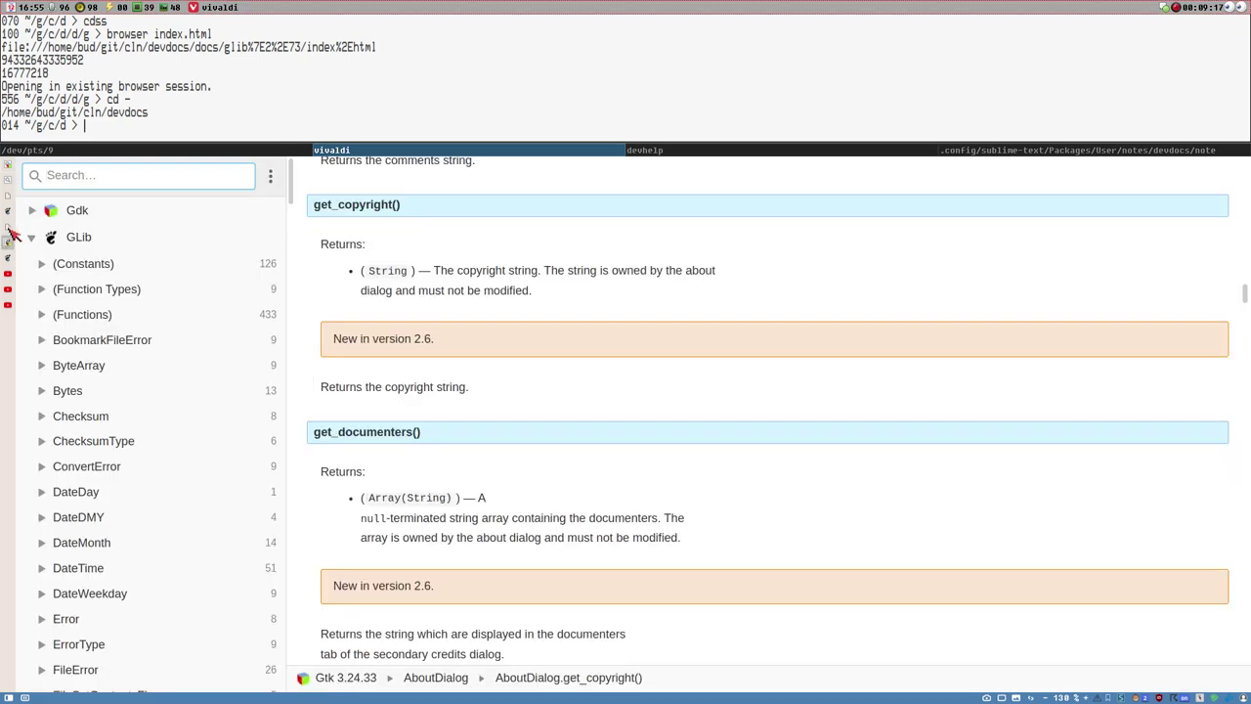
pyautogui.moveTo(13, 221); pyautogui.dragTo(122, 228)
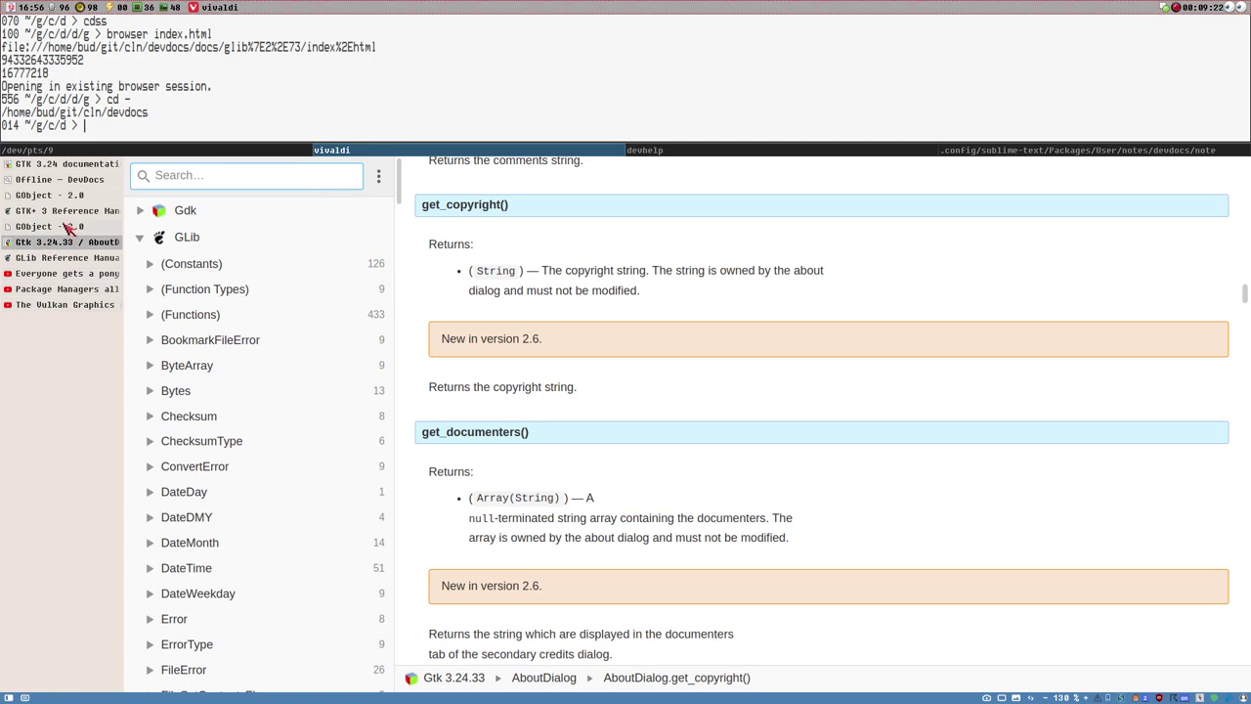
pyautogui.click(65, 181)
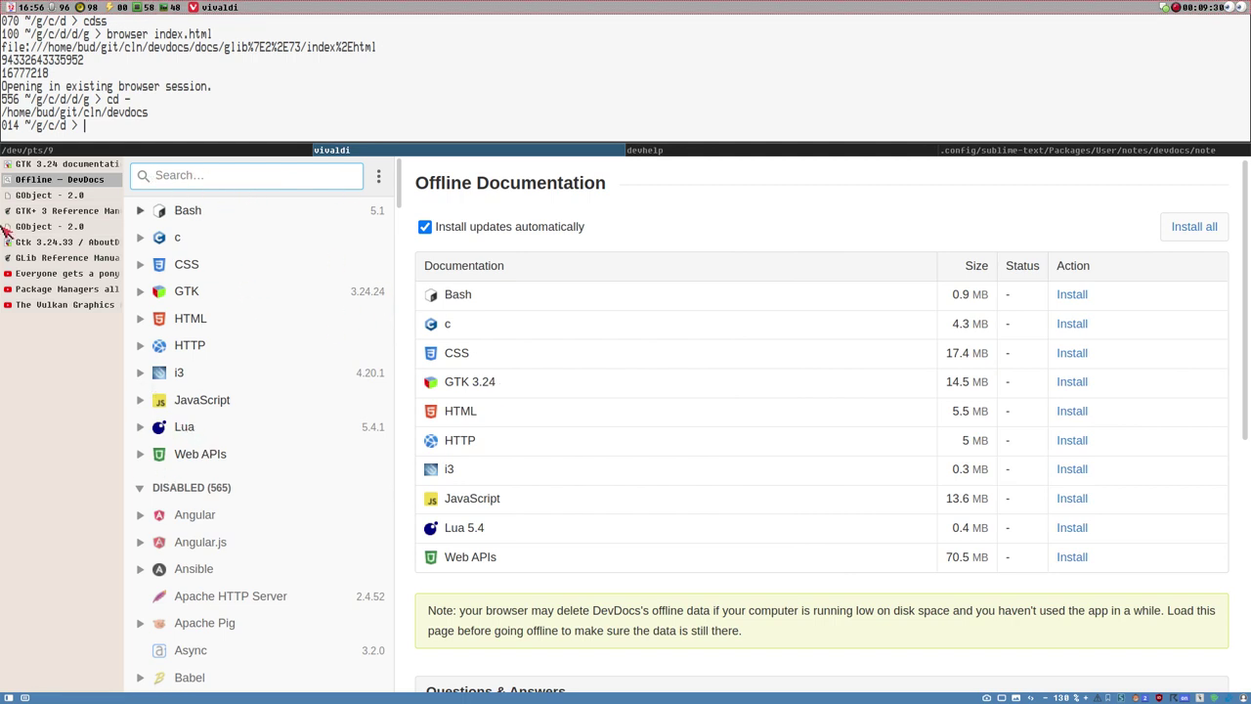
# Open the DevDocs About page from the site's options menu.
pyautogui.click(45, 199)
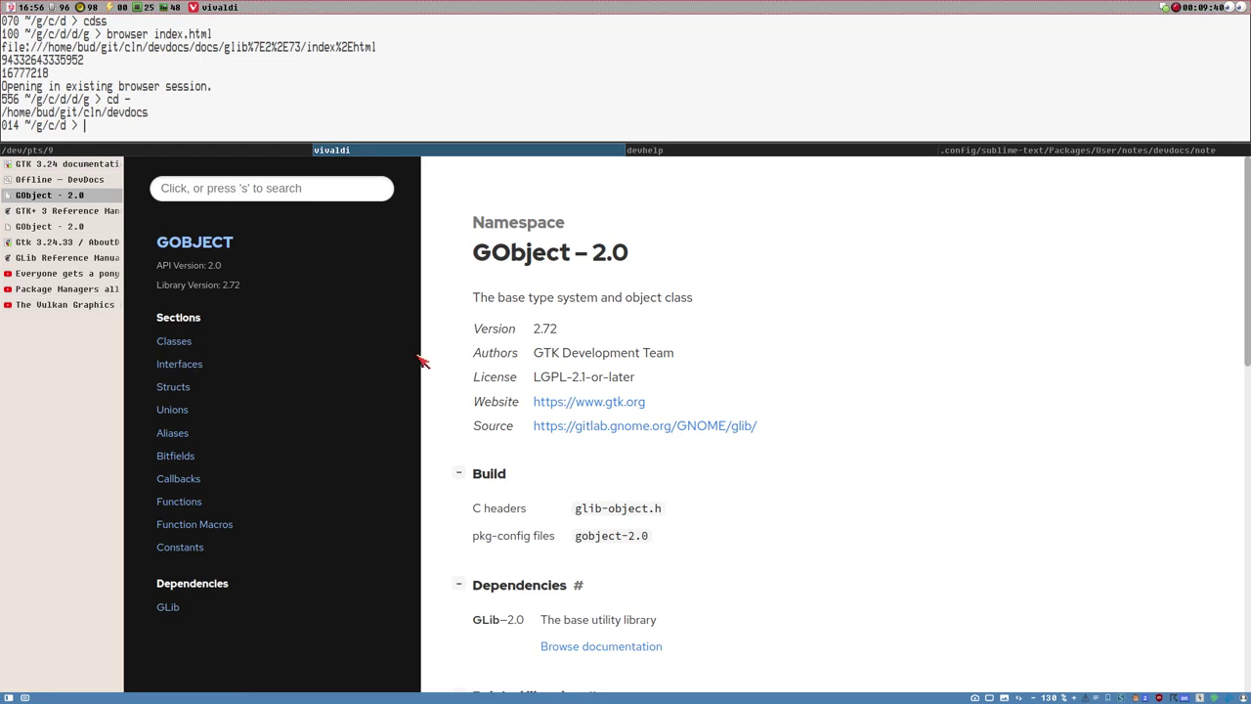
pyautogui.click(57, 181)
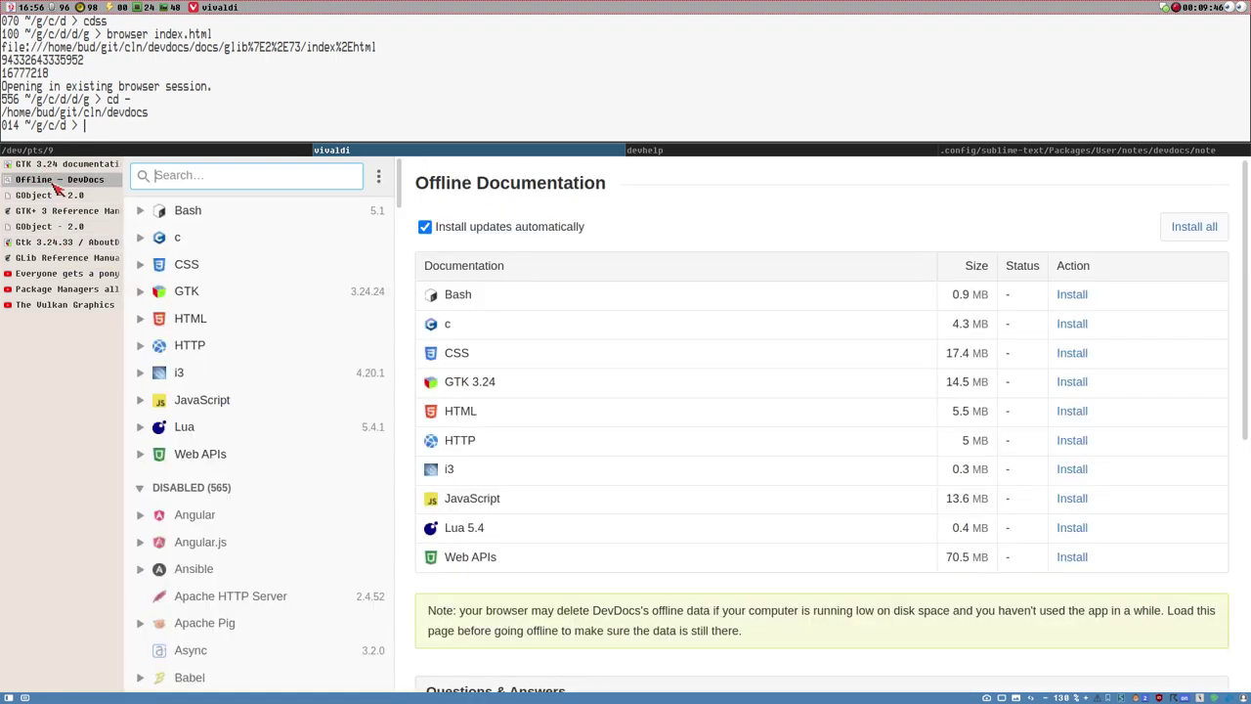
pyautogui.click(378, 181)
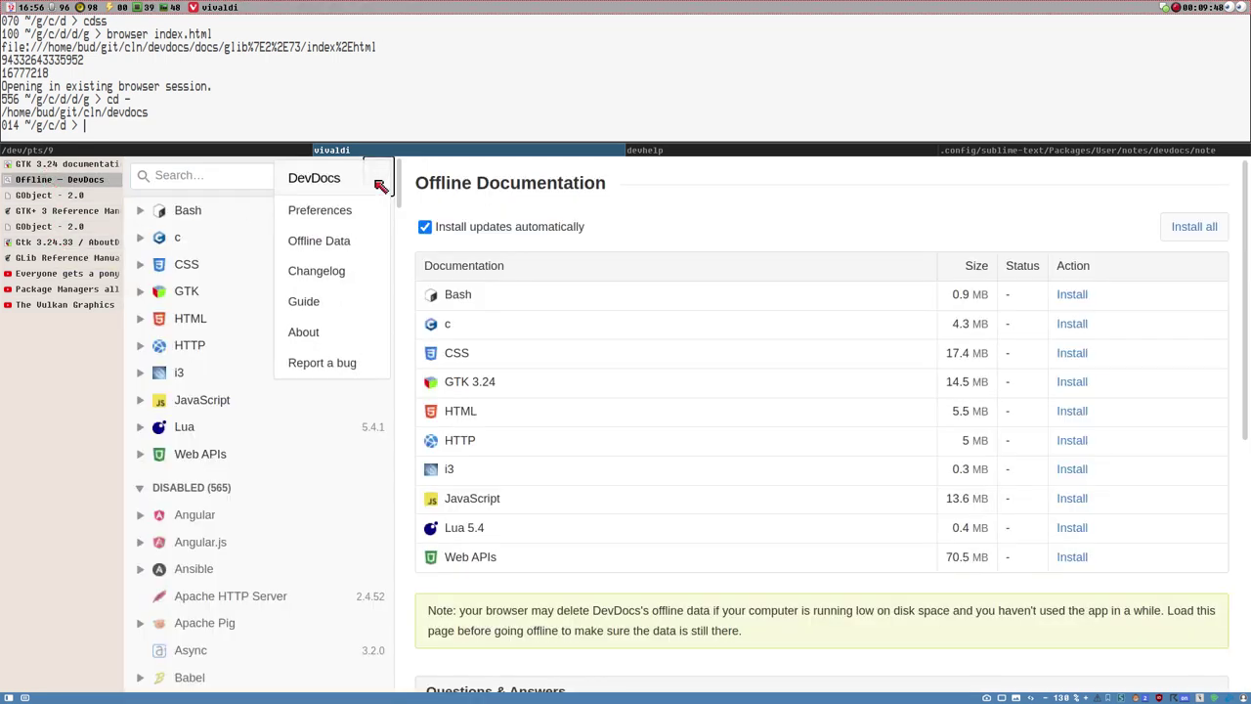
pyautogui.click(303, 332)
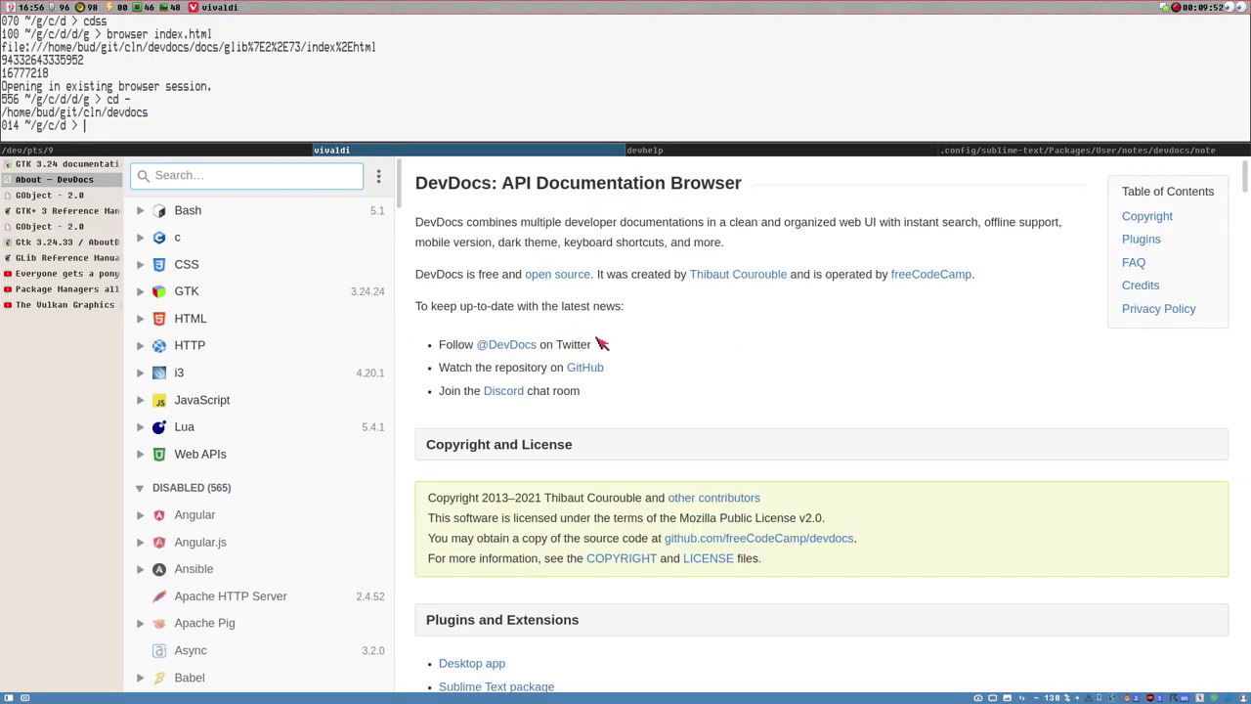
# Open the 'Watch the repository on GitHub' link in a background tab.
pyautogui.middleClick(584, 367)
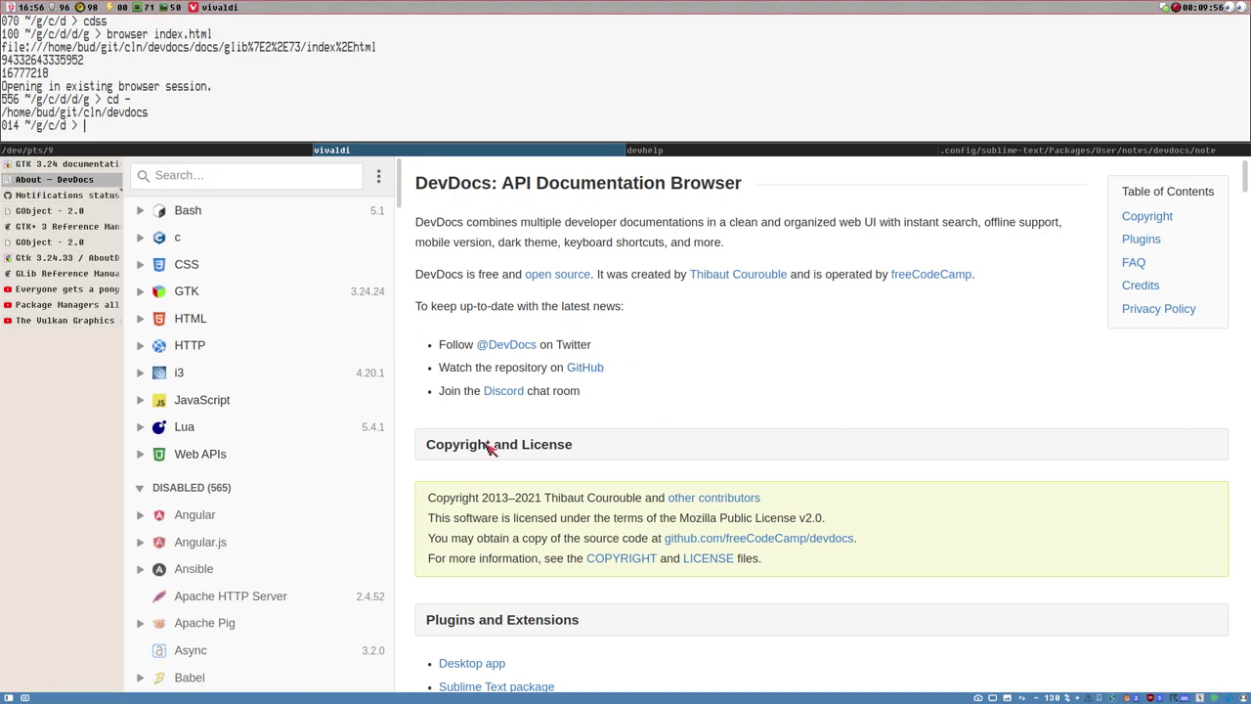
pyautogui.scroll(-1, 850, 406)
pyautogui.scroll(-2, 836, 400)
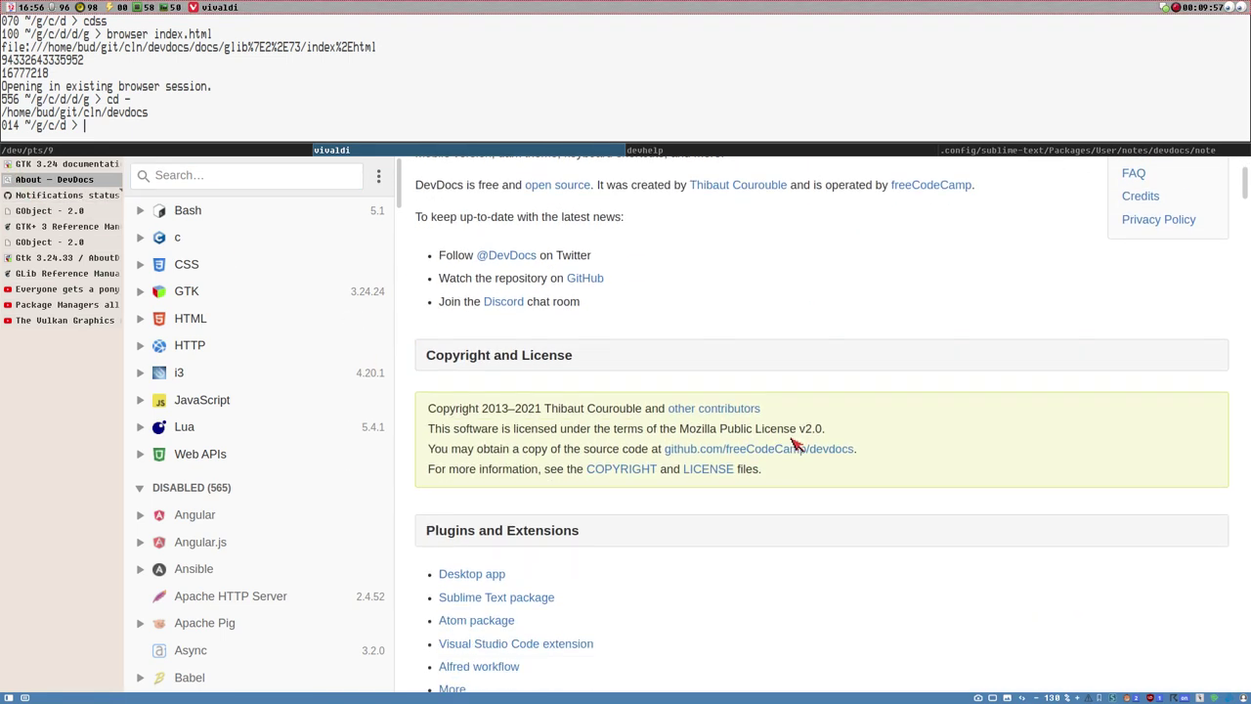
pyautogui.scroll(-2, 606, 337)
pyautogui.scroll(4, 647, 390)
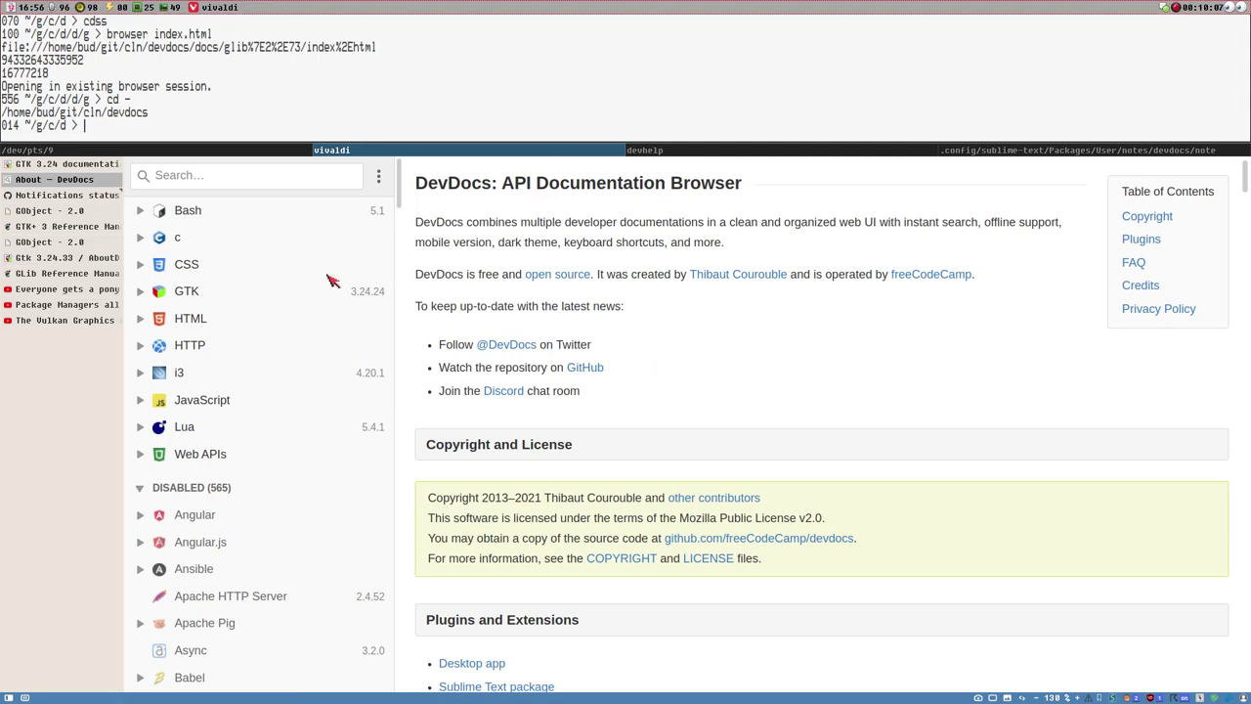
# Scroll through the GObject 2.0 namespace page, then switch to the local GTK 3.24 documentation tab.
pyautogui.click(32, 212)
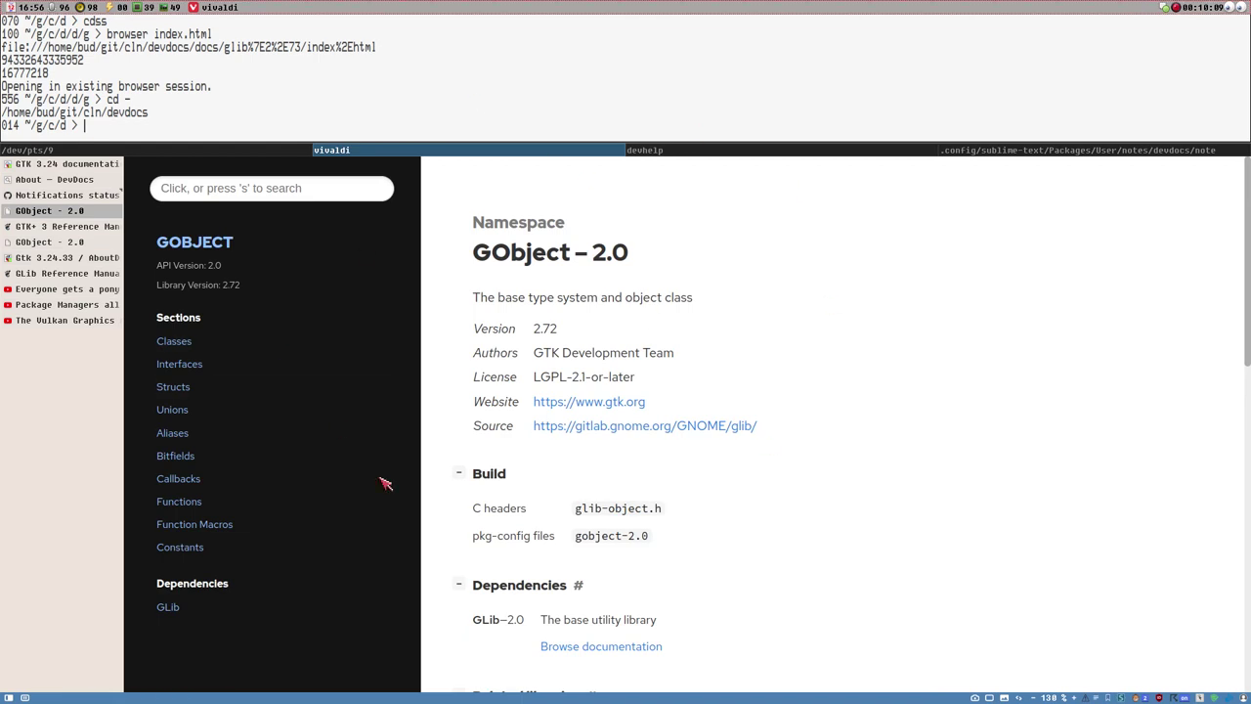
pyautogui.scroll(-3, 547, 363)
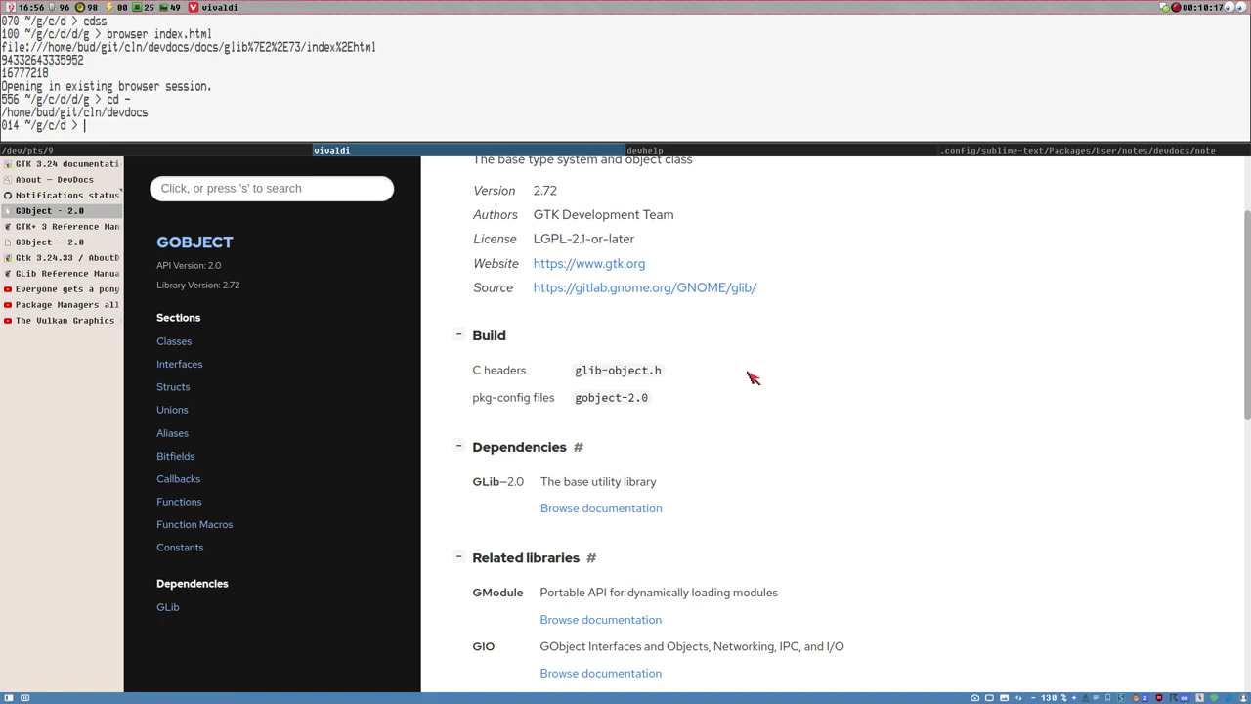
pyautogui.scroll(3, 352, 372)
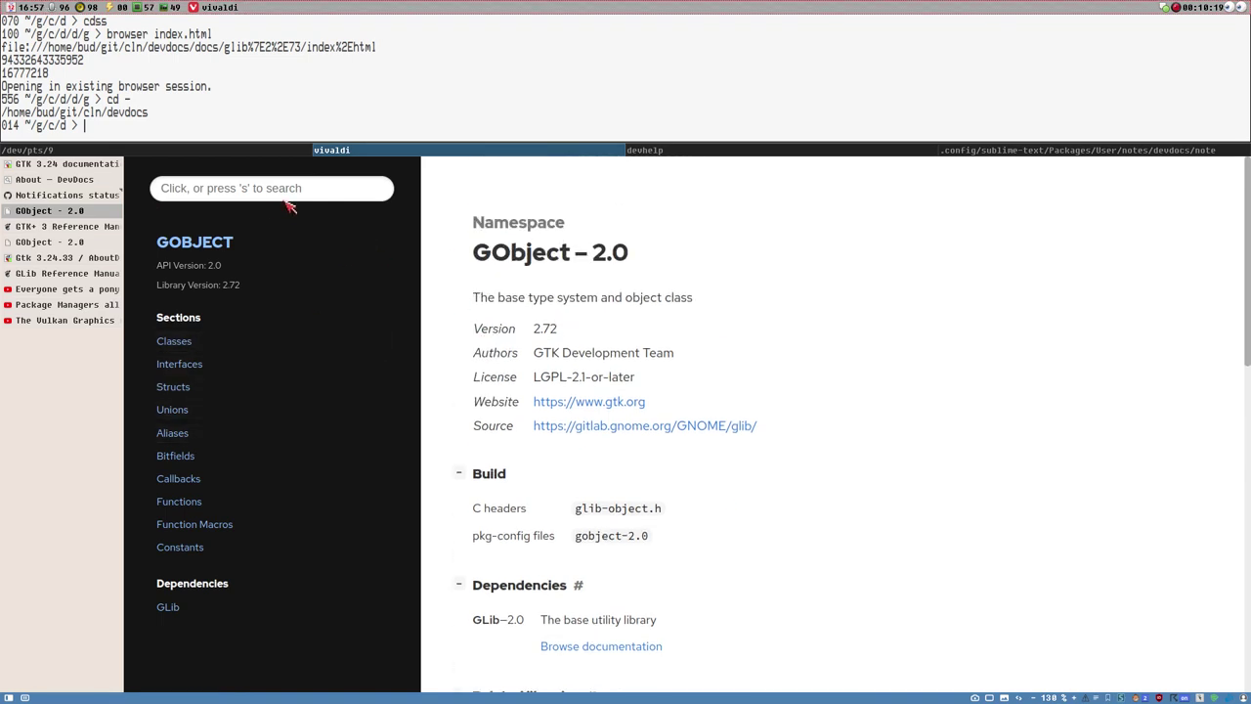
pyautogui.scroll(-5, 802, 439)
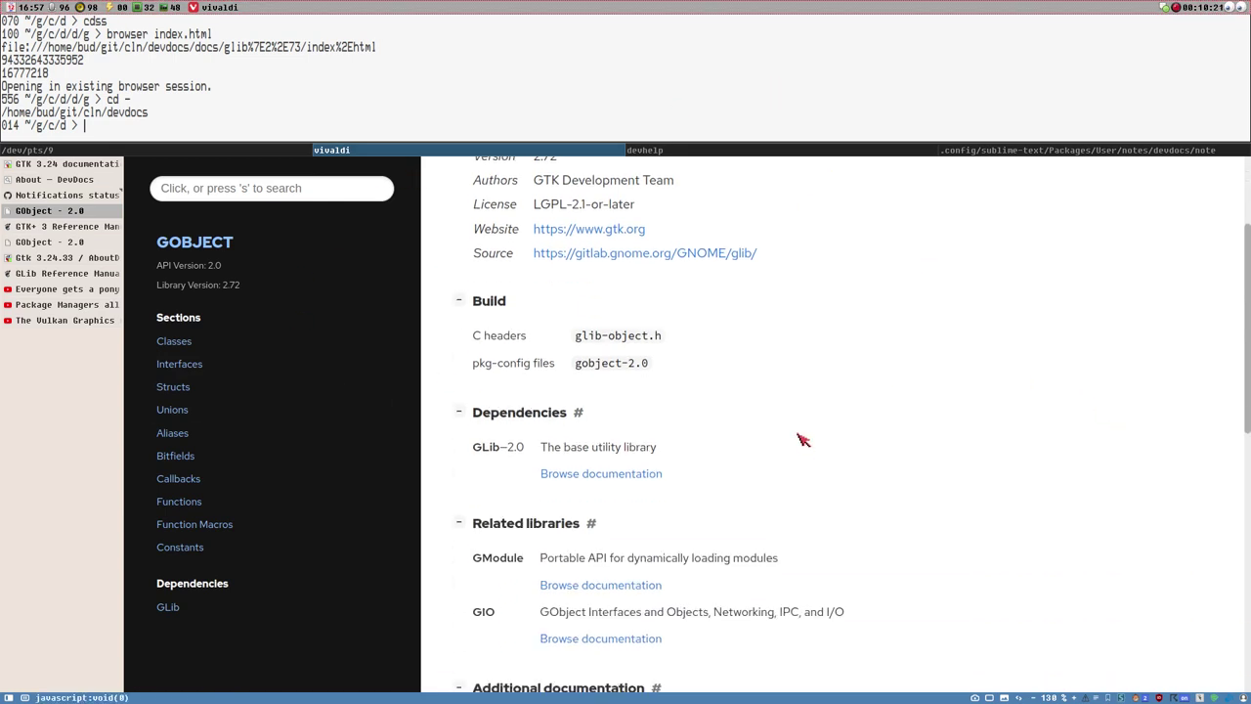
pyautogui.scroll(2, 738, 410)
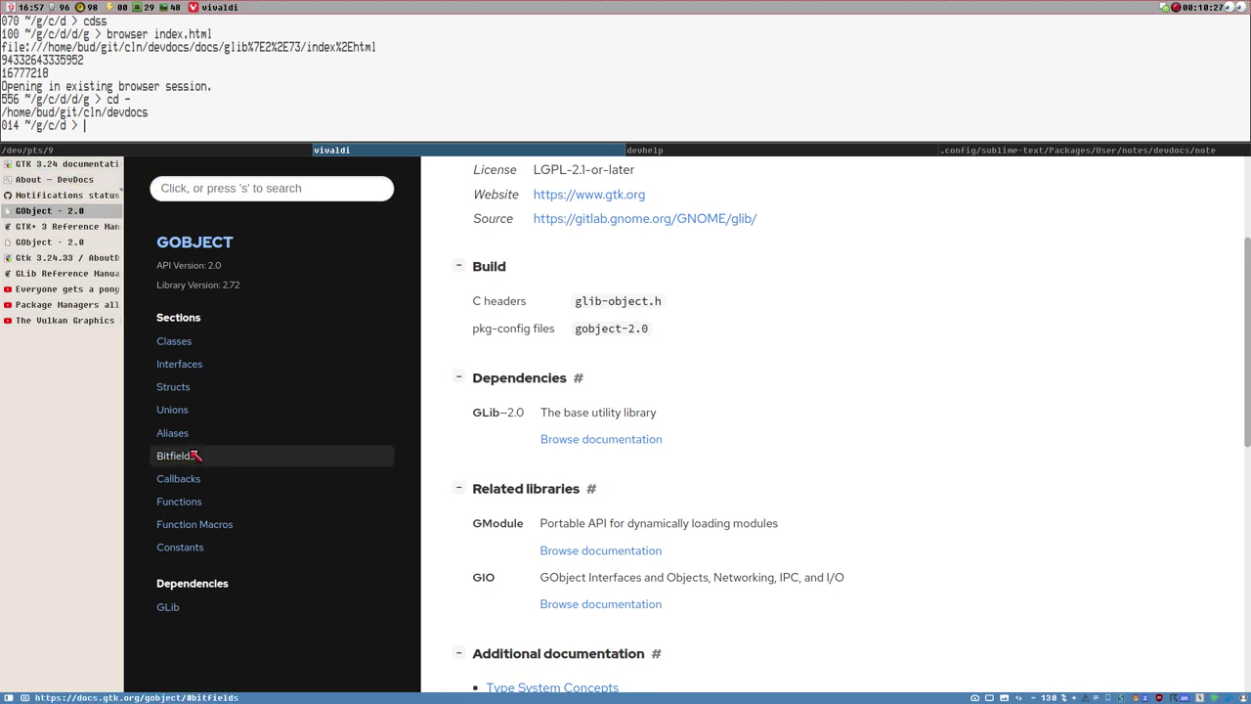
pyautogui.click(59, 165)
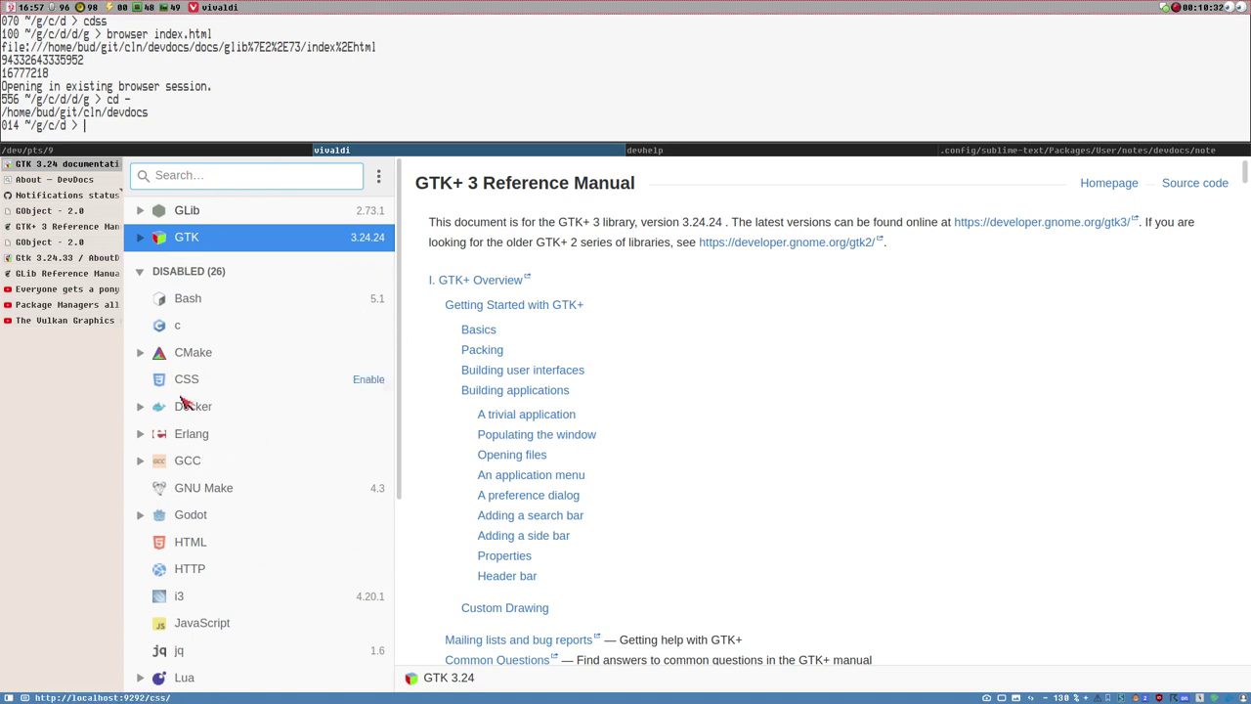
# Expand and collapse the CMake entry in the DevDocs sidebar.
pyautogui.scroll(-3, 187, 400)
pyautogui.scroll(2, 156, 484)
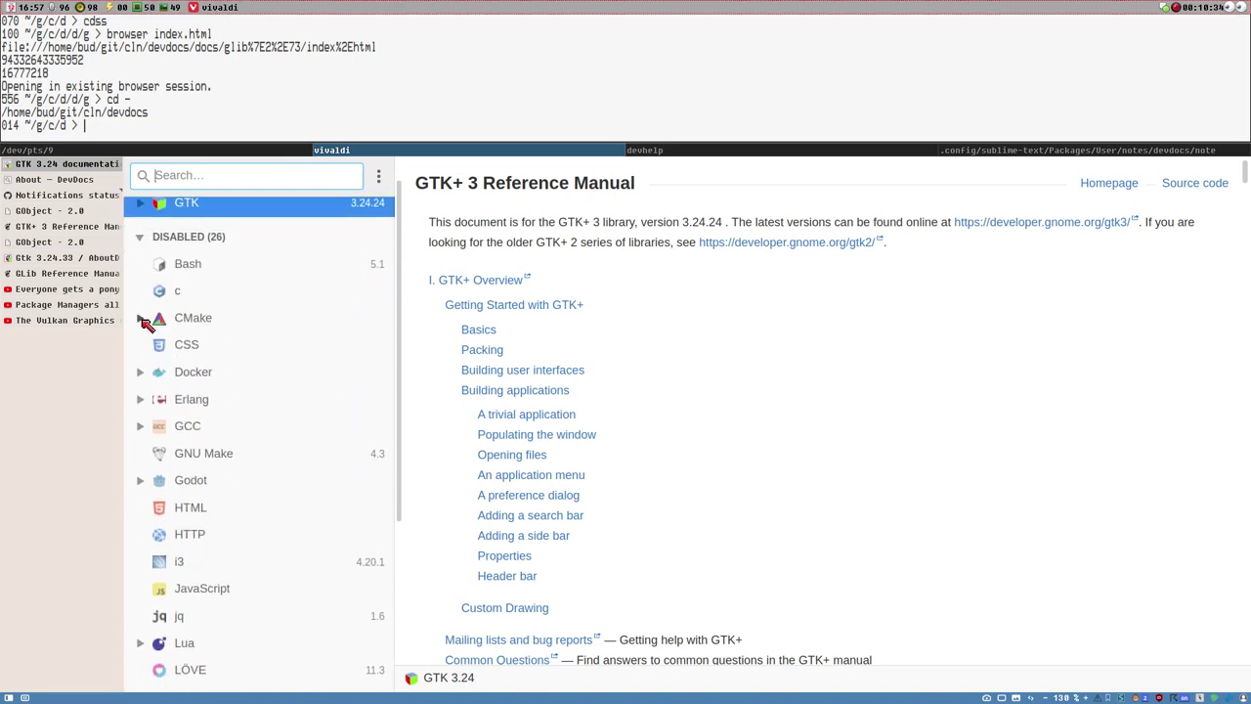
pyautogui.click(142, 318)
pyautogui.click(141, 319)
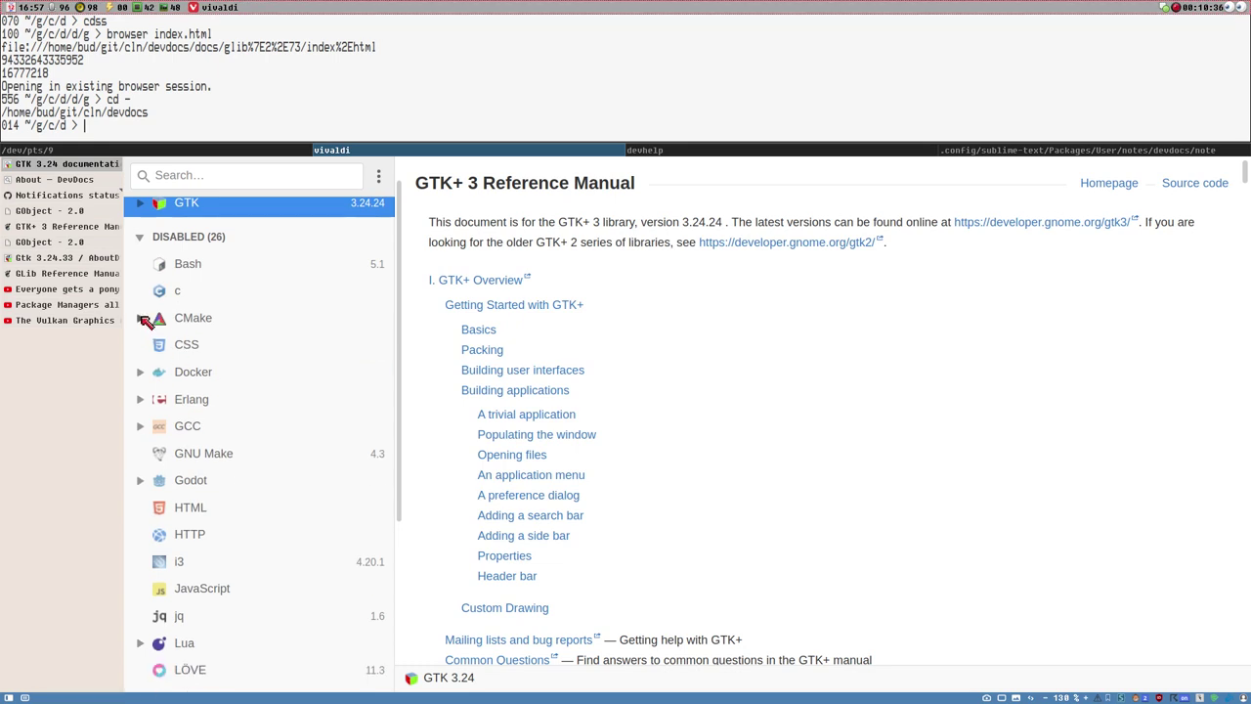
pyautogui.scroll(1, 194, 312)
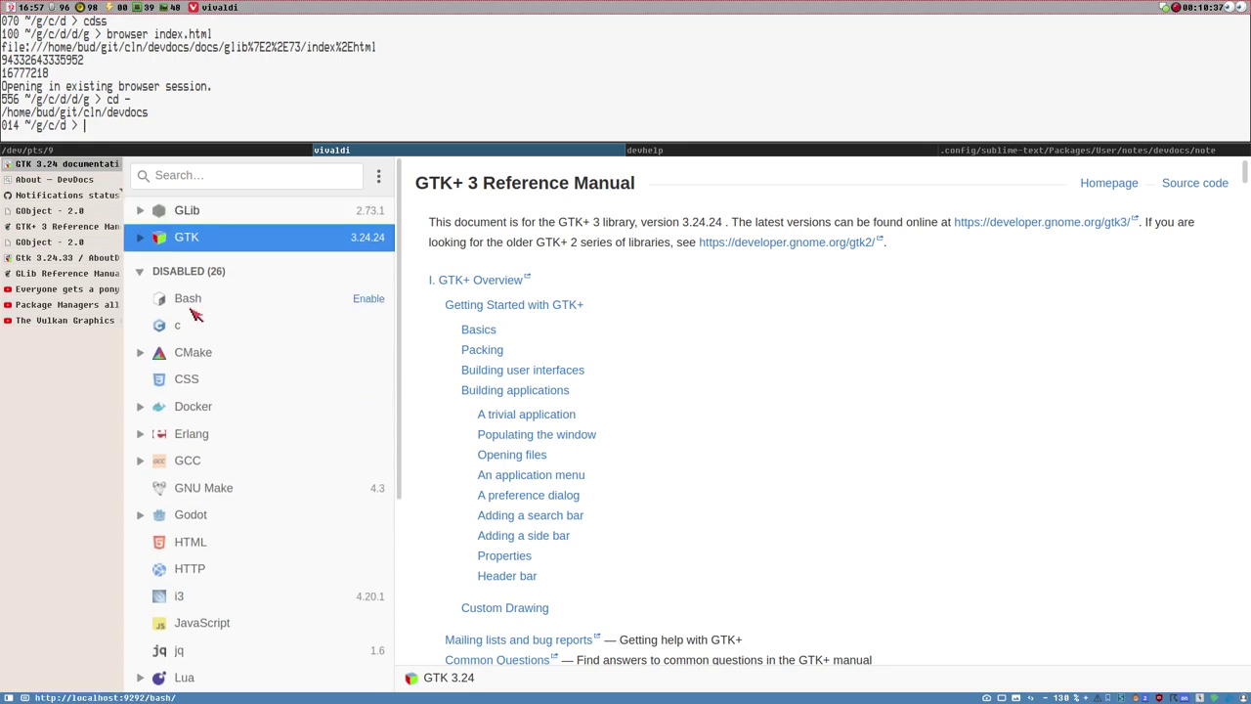
# On the About DevDocs page, expand Bash and its Manual subsections, then go to GitHub notifications.
pyautogui.click(47, 184)
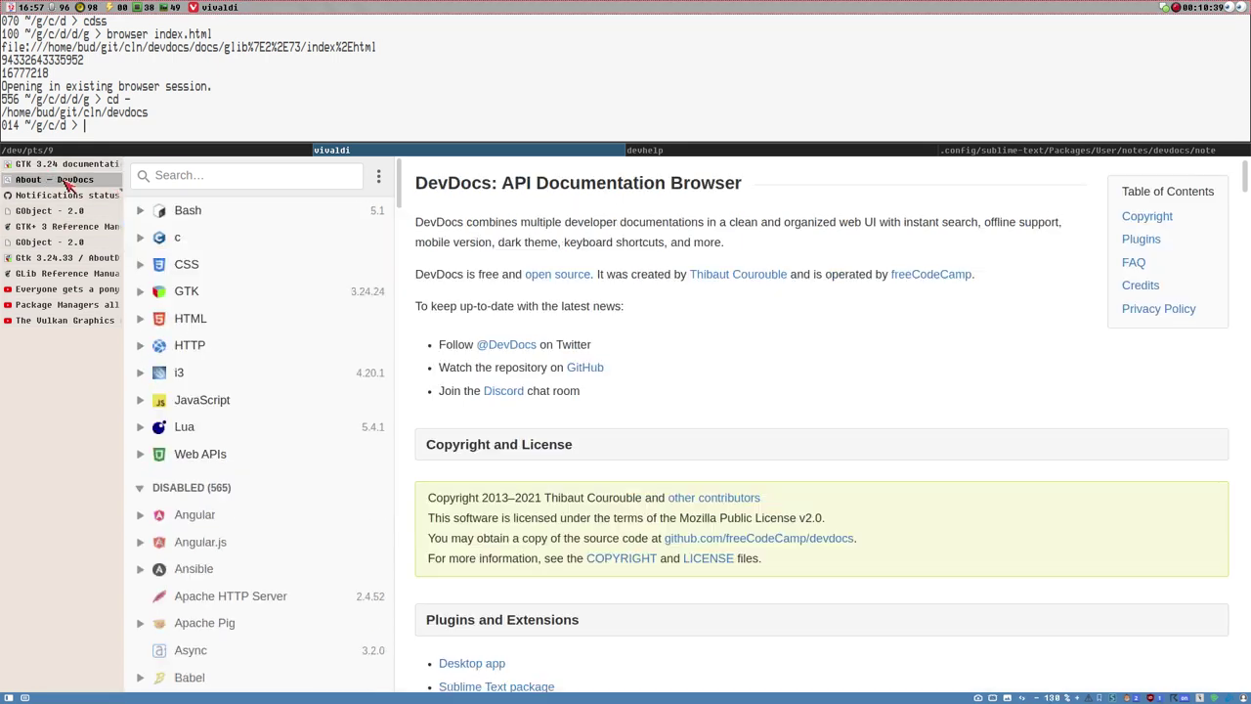
pyautogui.click(142, 211)
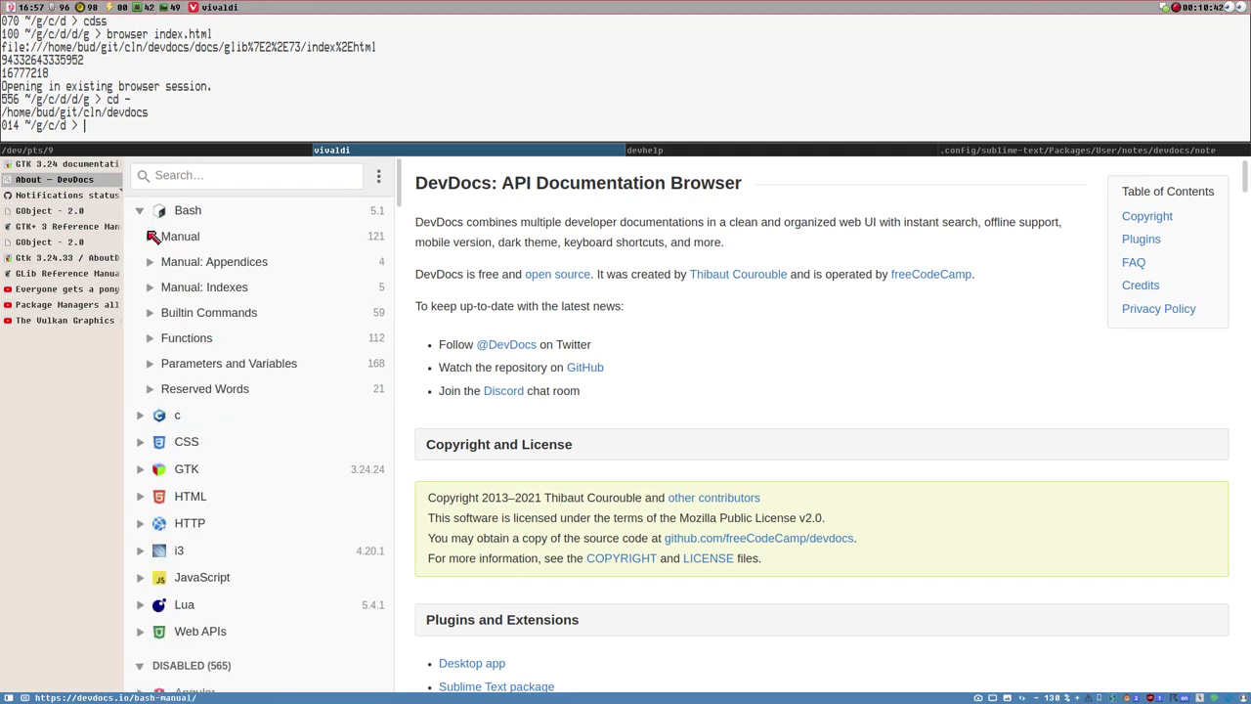
pyautogui.click(153, 237)
pyautogui.scroll(-3, 198, 396)
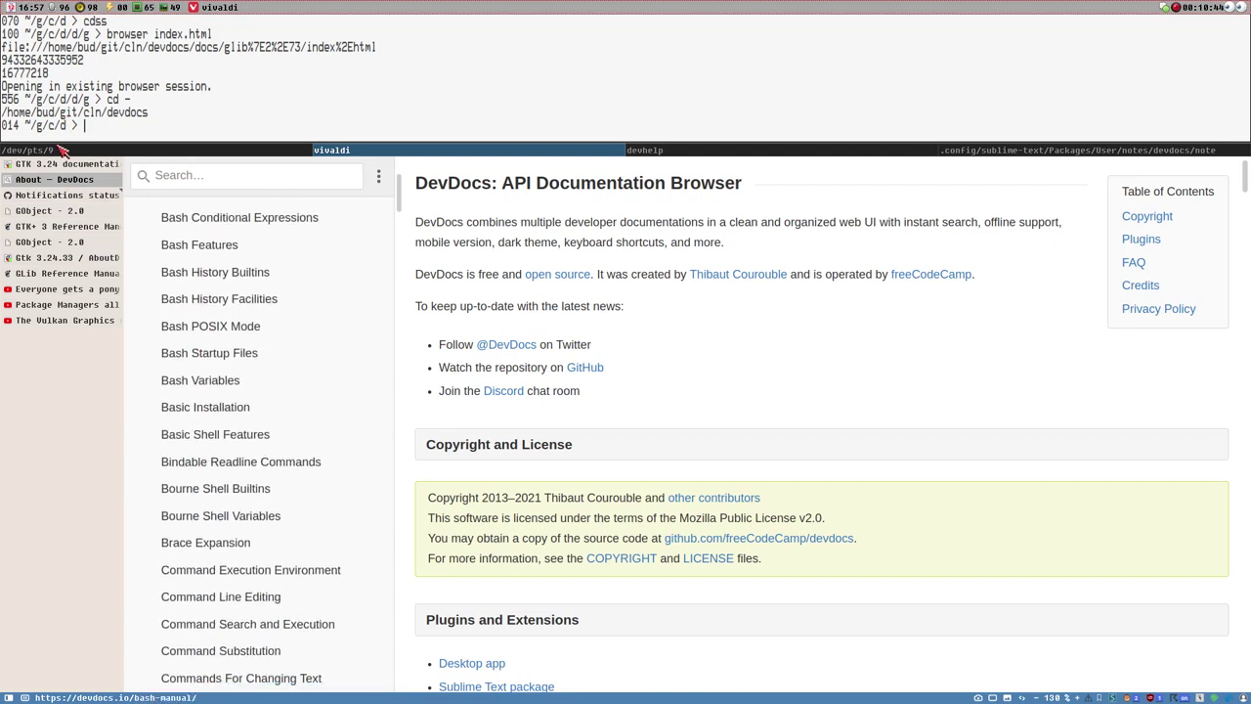
pyautogui.click(46, 199)
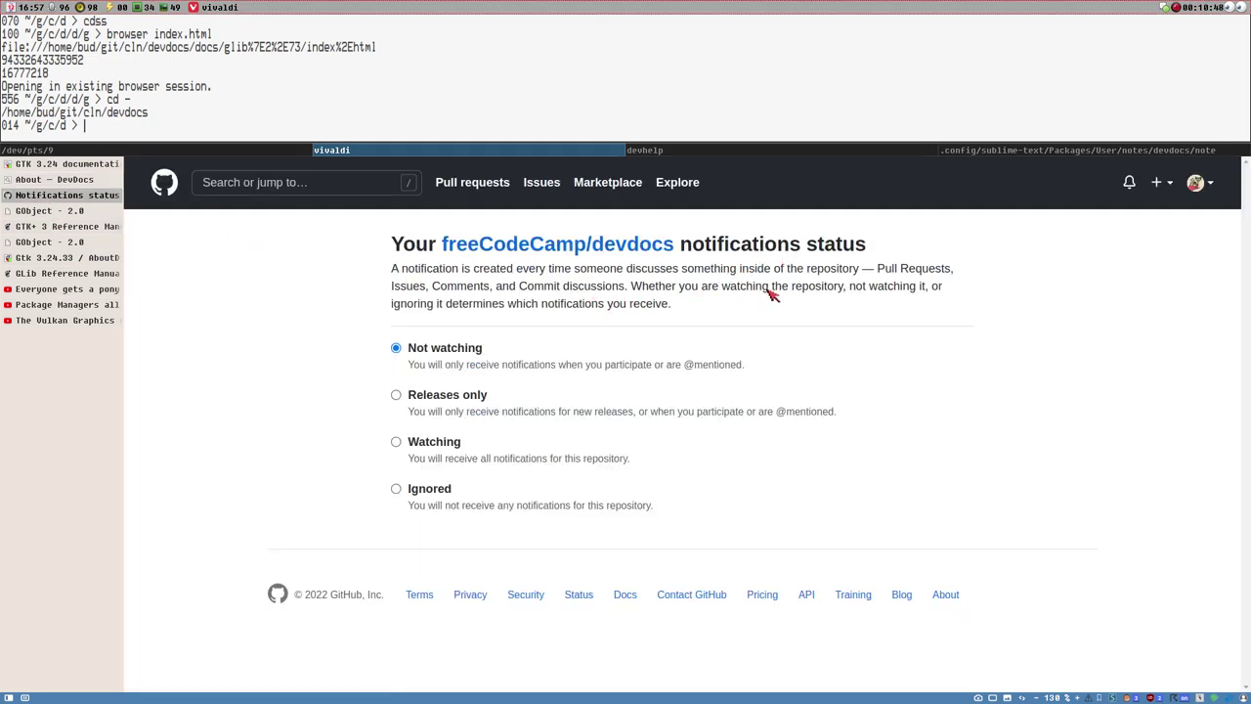
# Browse the freeCodeCamp/devdocs repository's files and README, then go back to About DevDocs.
pyautogui.click(578, 246)
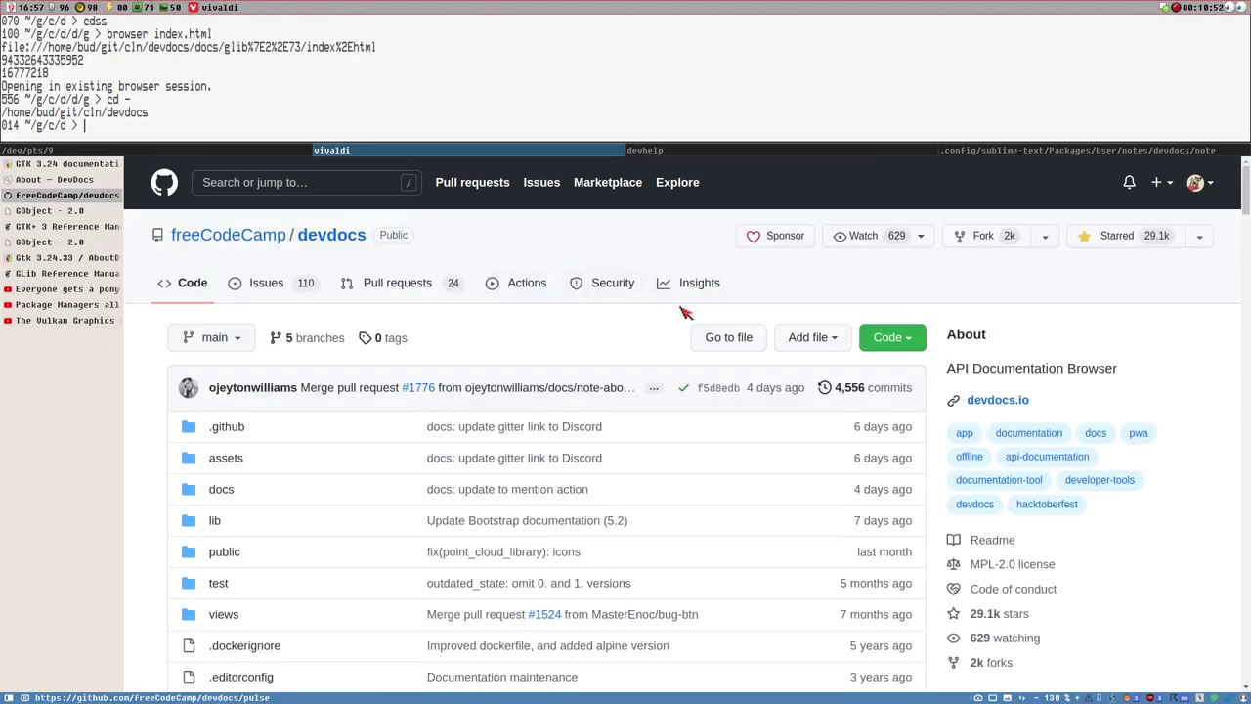
pyautogui.scroll(-2, 685, 311)
pyautogui.scroll(1, 743, 324)
pyautogui.scroll(-5, 749, 342)
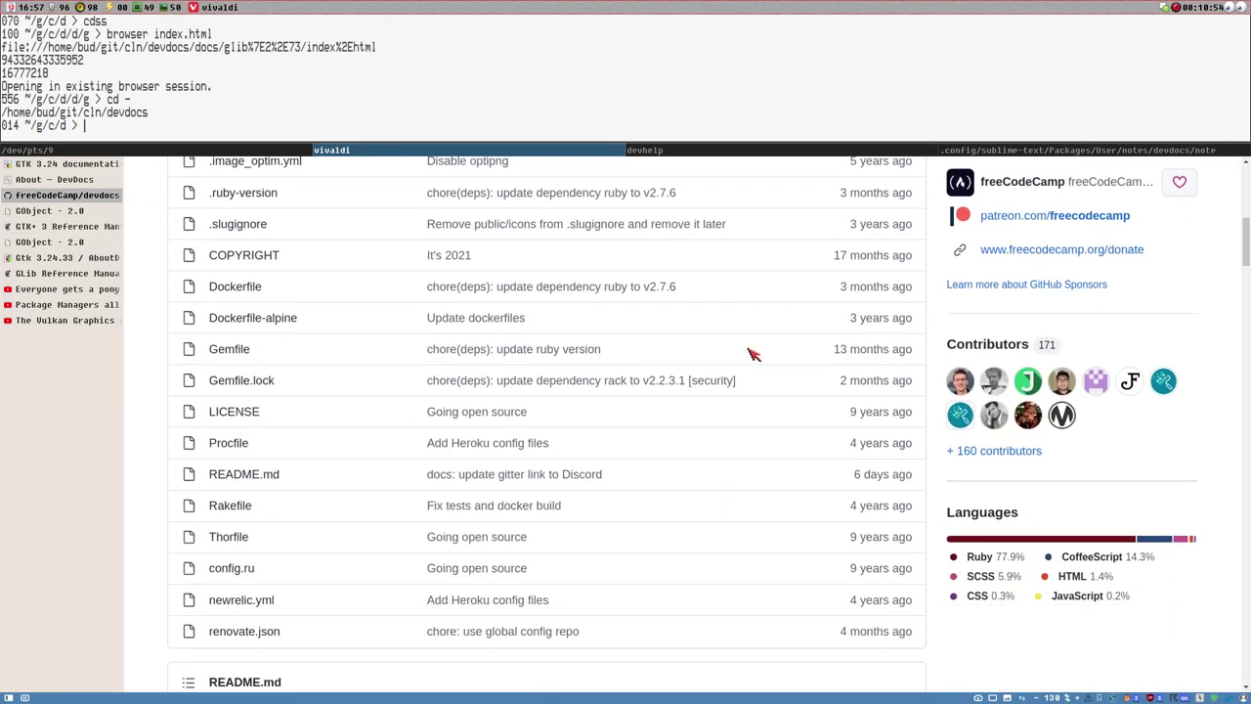
pyautogui.scroll(-2, 531, 439)
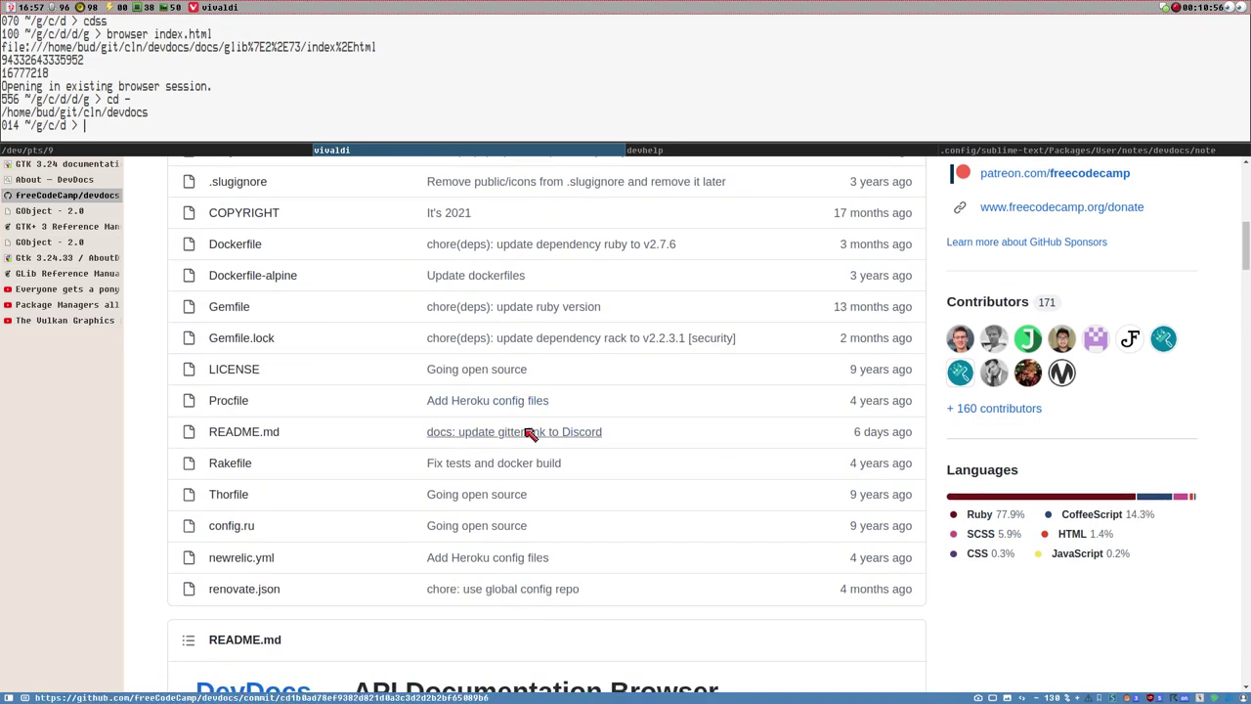
pyautogui.scroll(4, 545, 467)
pyautogui.scroll(-4, 554, 465)
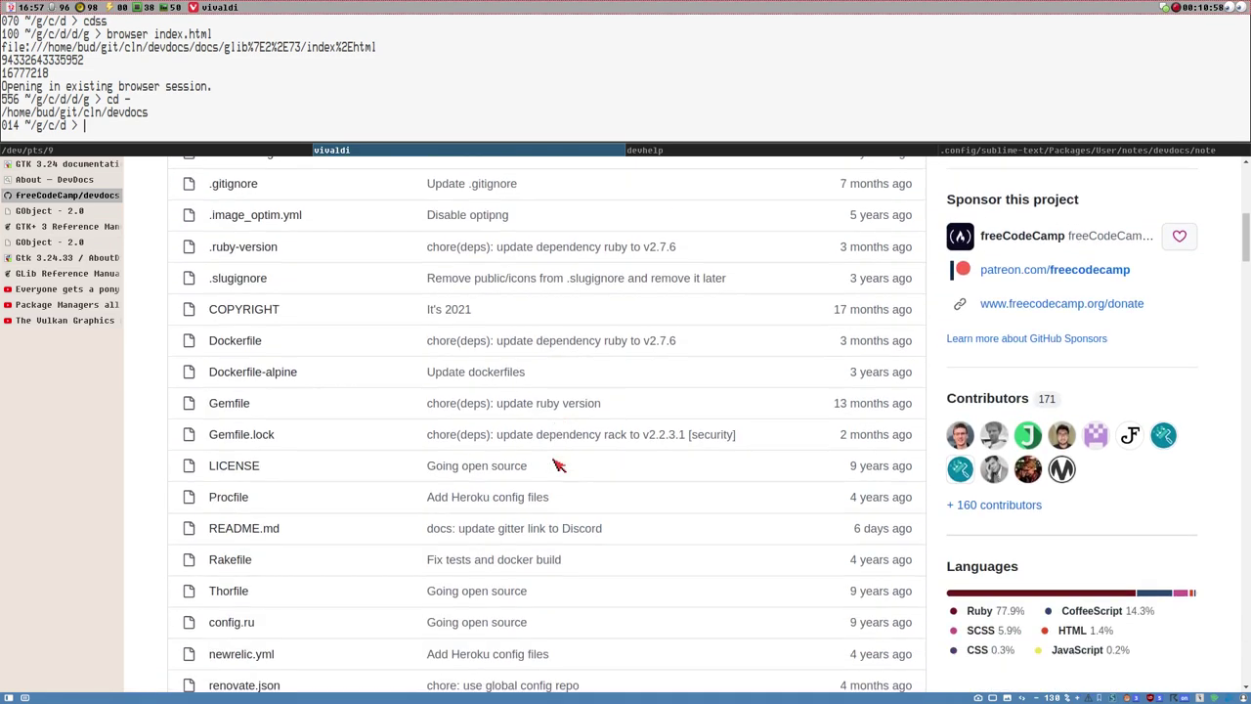
pyautogui.scroll(-1, 892, 442)
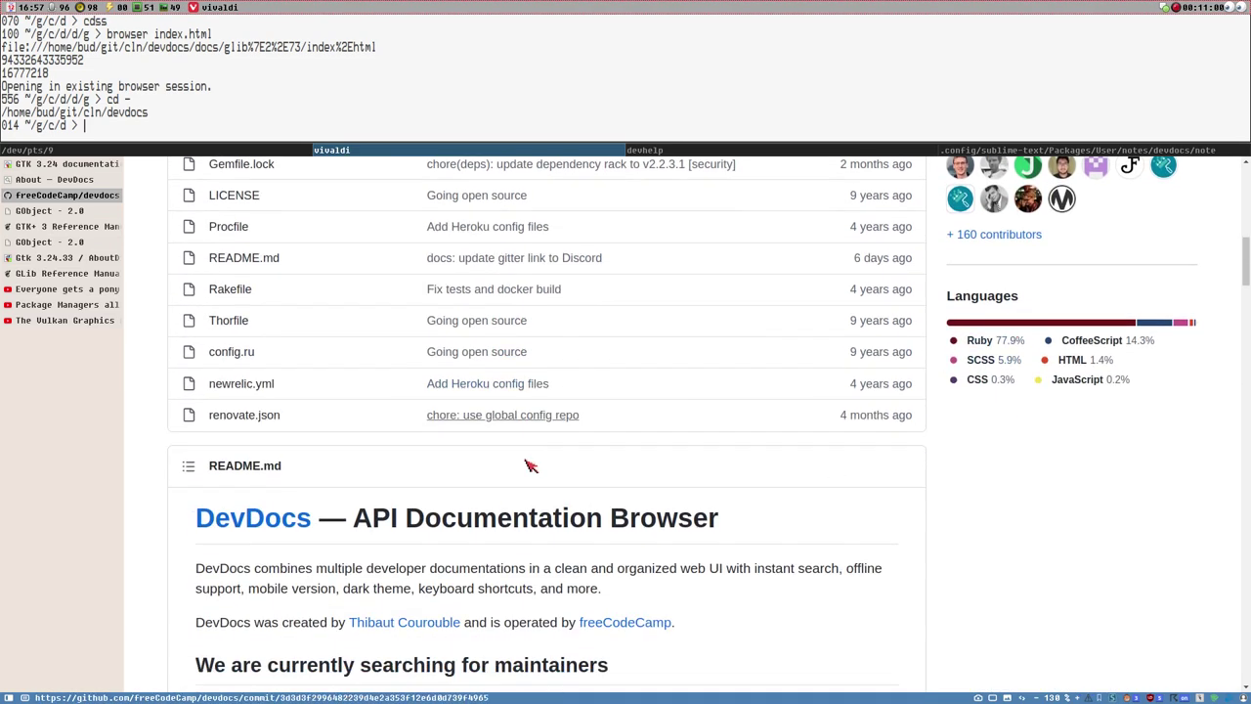
pyautogui.scroll(5, 287, 452)
pyautogui.scroll(6, 272, 361)
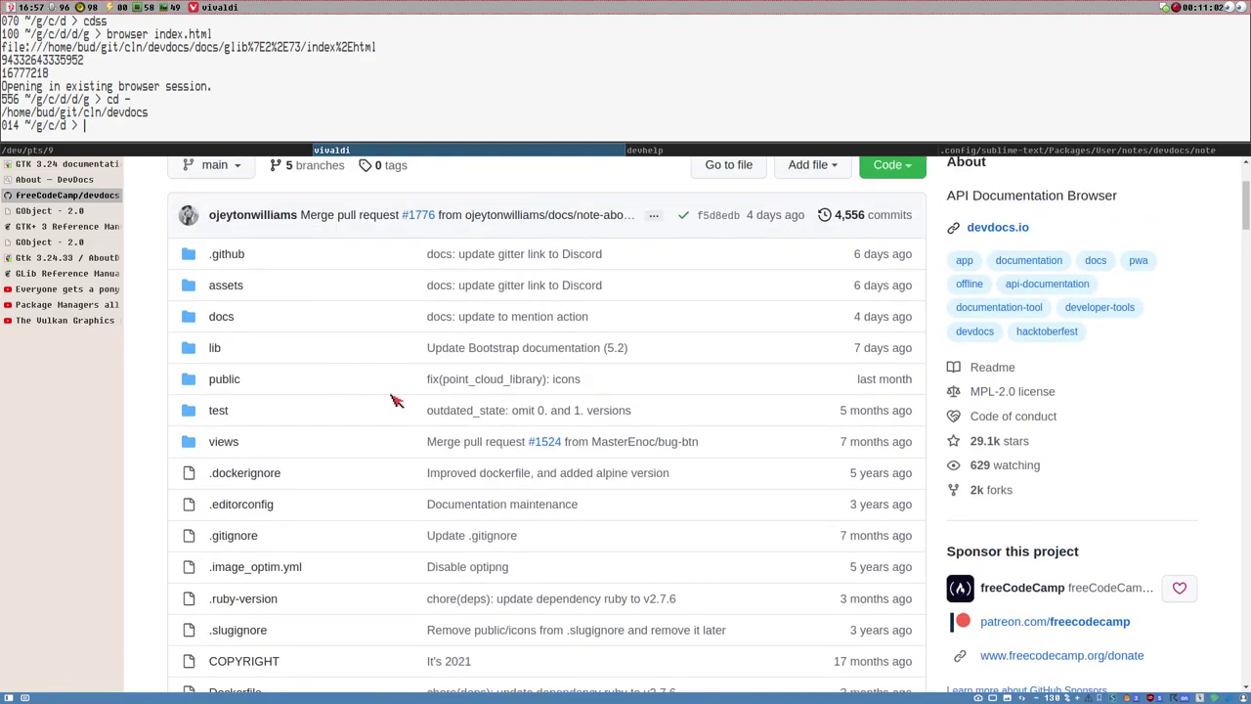
pyautogui.scroll(-10, 486, 466)
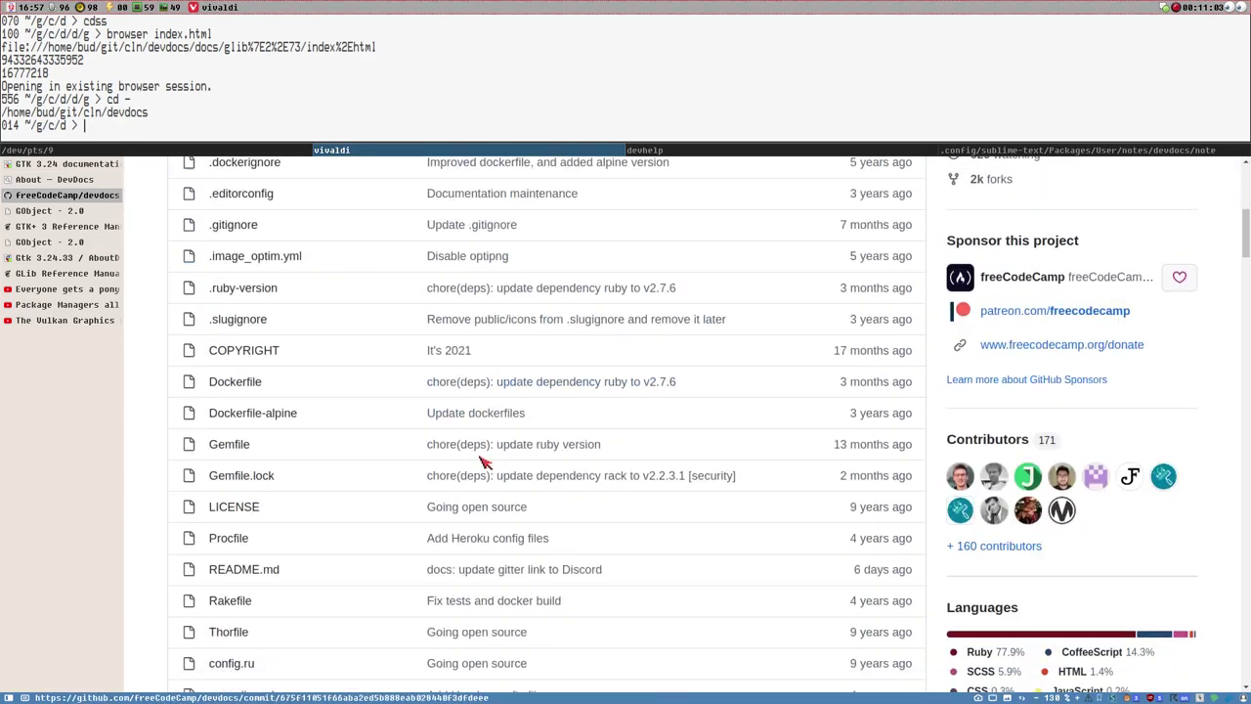
pyautogui.scroll(10, 587, 427)
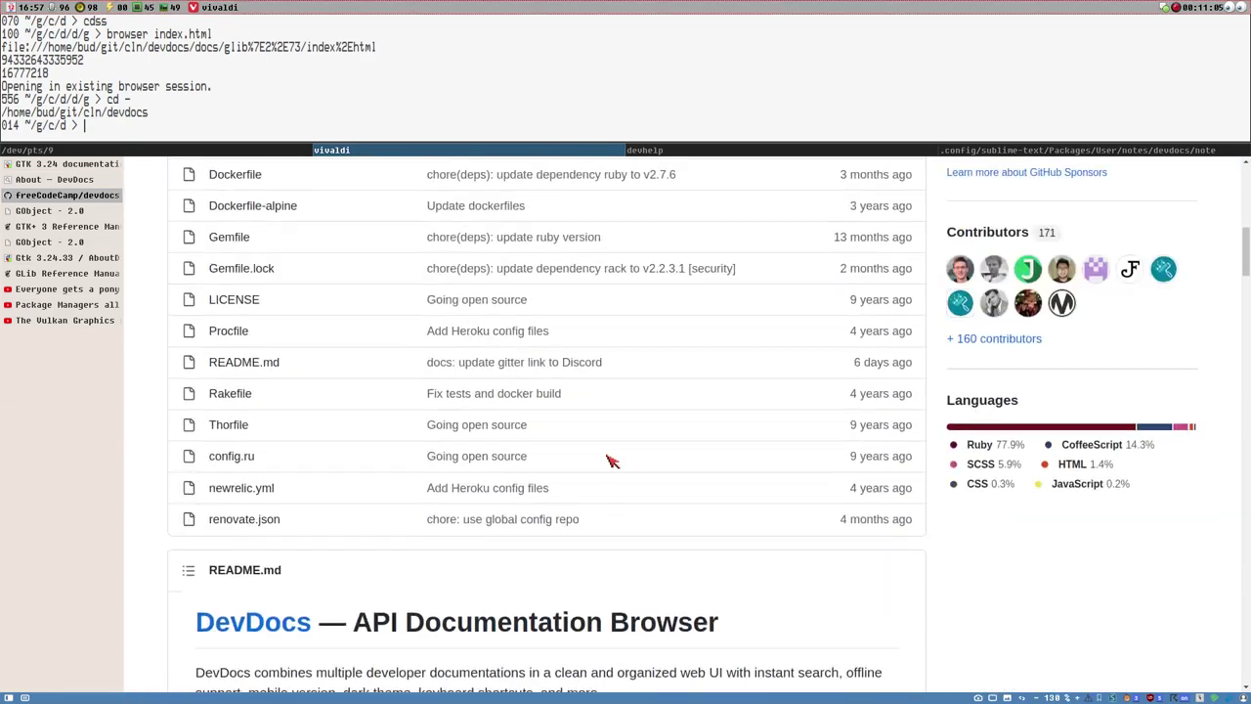
pyautogui.scroll(1, 384, 442)
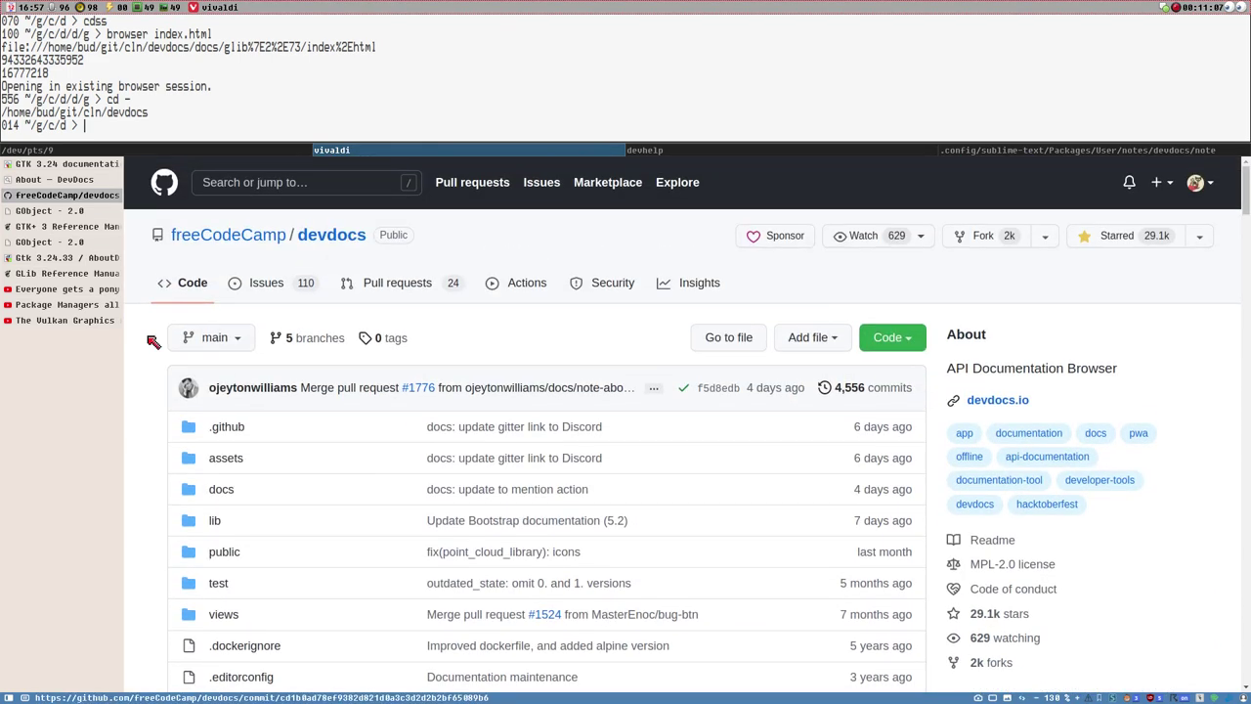
pyautogui.click(56, 179)
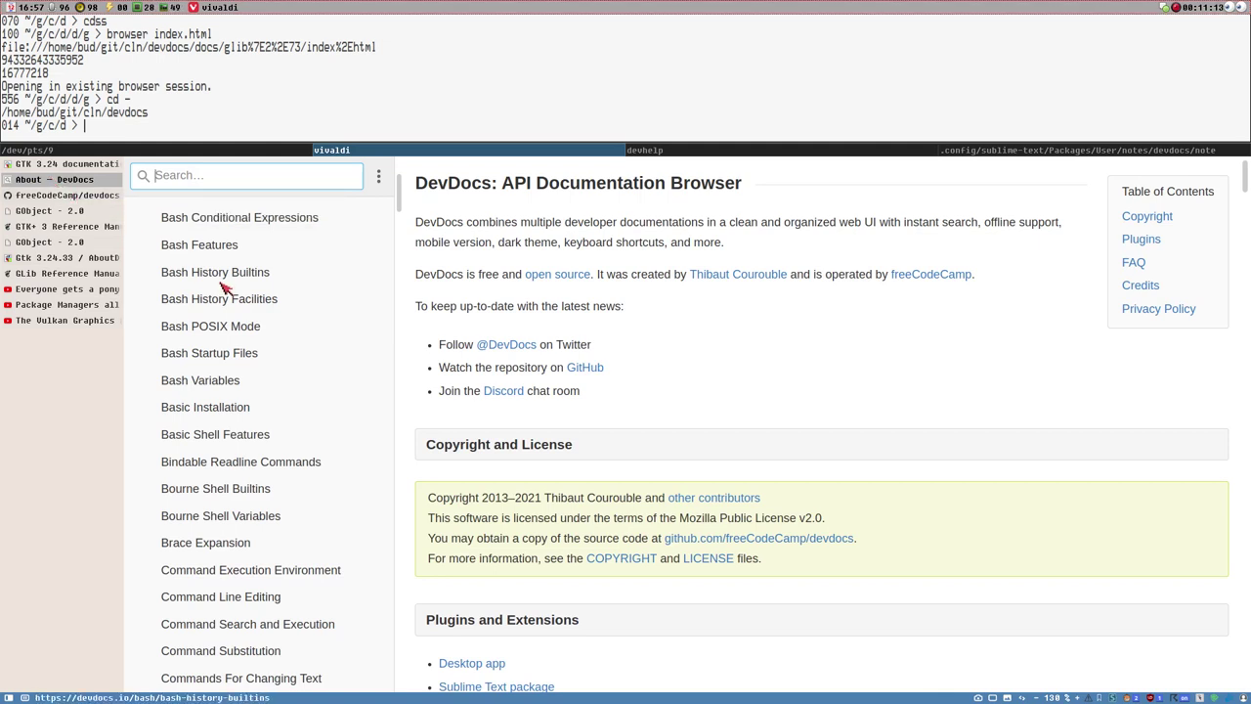
# Collapse Bash, open the GTK 3.24.24 reference manual, then scroll to the devdocs repo's file list.
pyautogui.scroll(4, 245, 279)
pyautogui.click(139, 210)
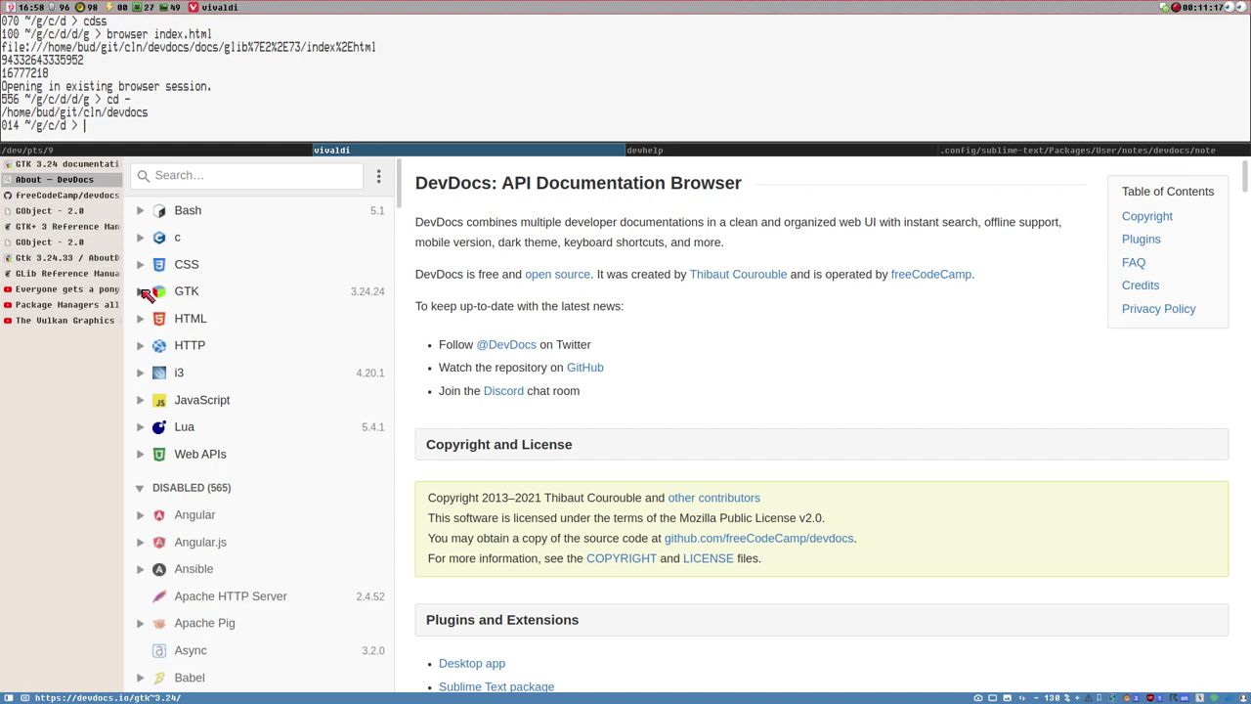
pyautogui.click(142, 291)
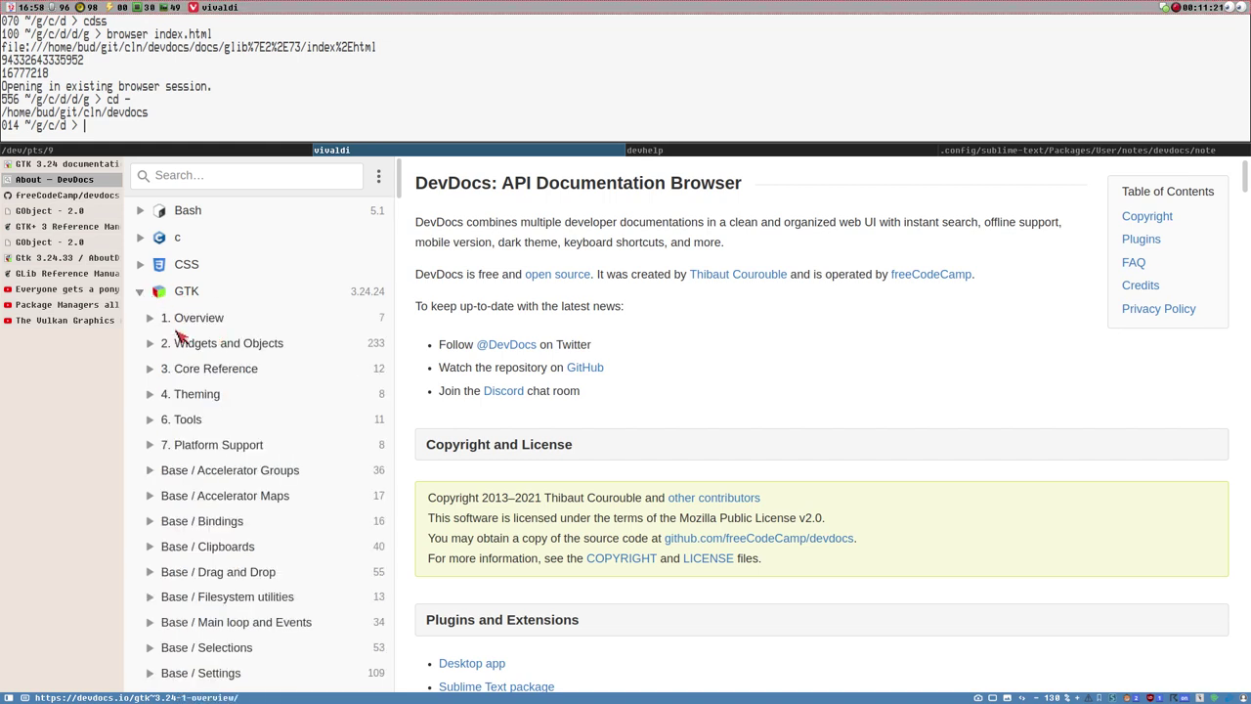
pyautogui.click(154, 293)
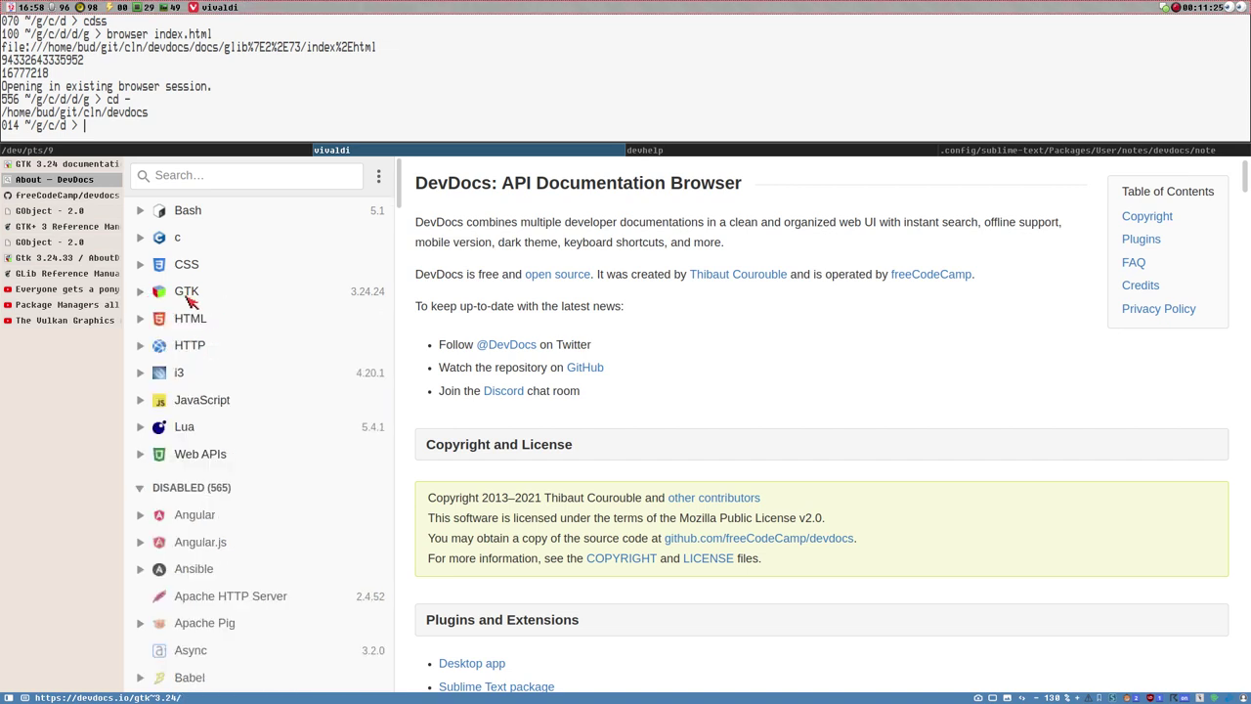
pyautogui.click(188, 296)
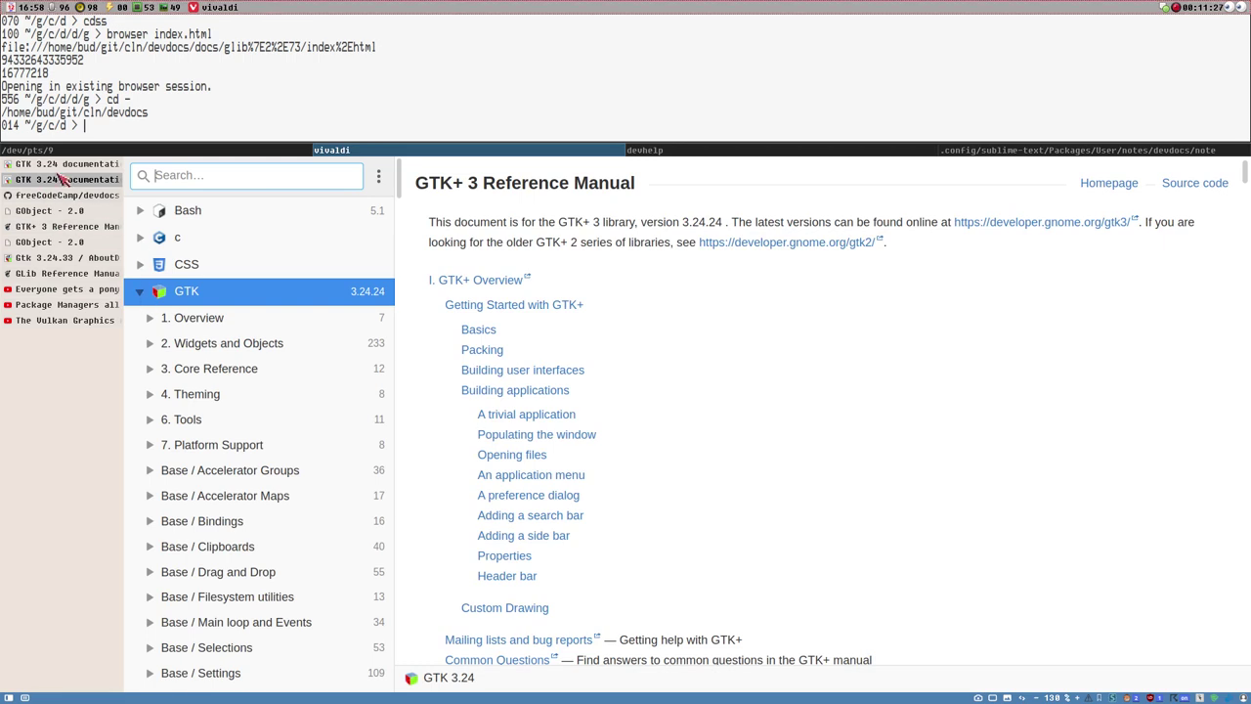
pyautogui.click(54, 202)
pyautogui.scroll(-2, 294, 441)
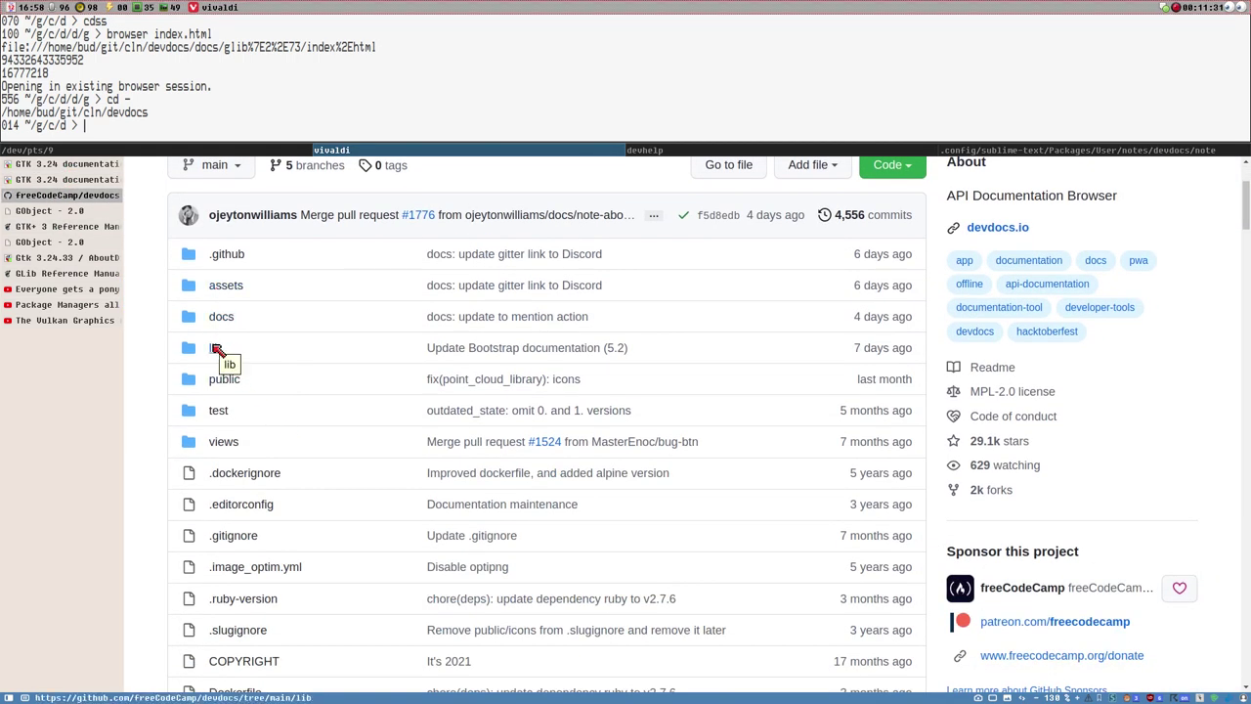
# Navigate through lib, docs and filters to the gtk folder in freeCodeCamp/devdocs.
pyautogui.click(216, 349)
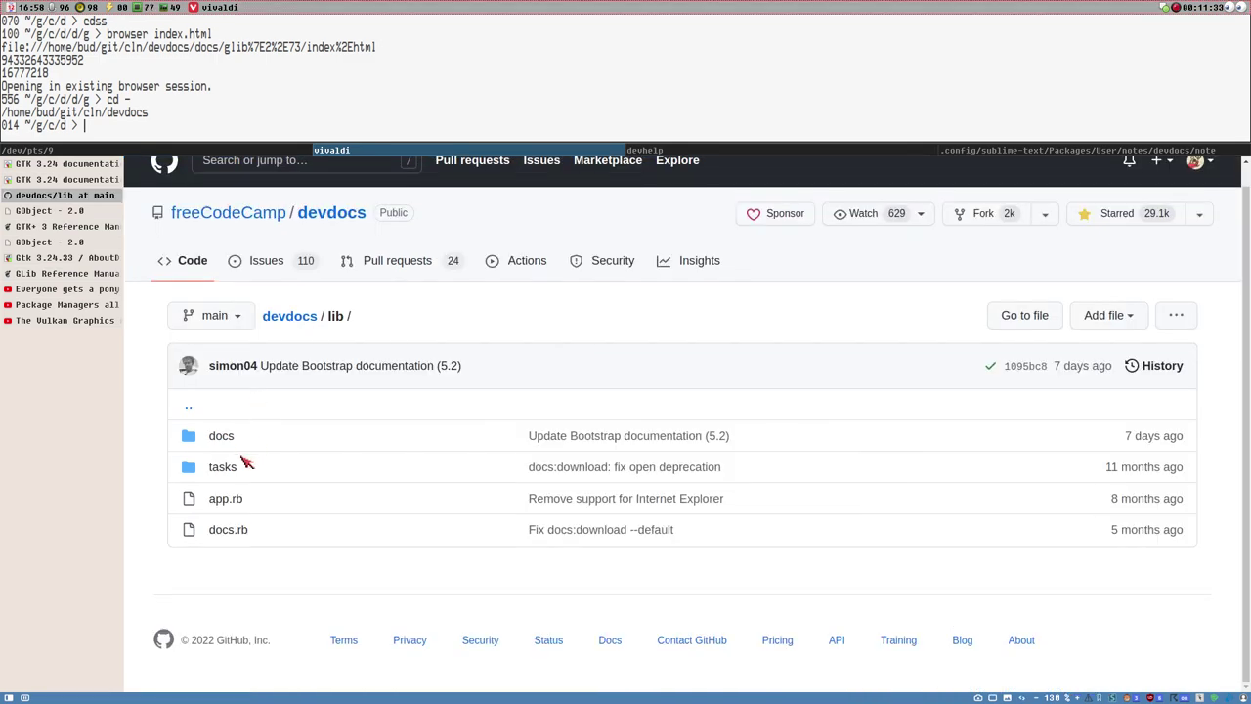
pyautogui.click(222, 437)
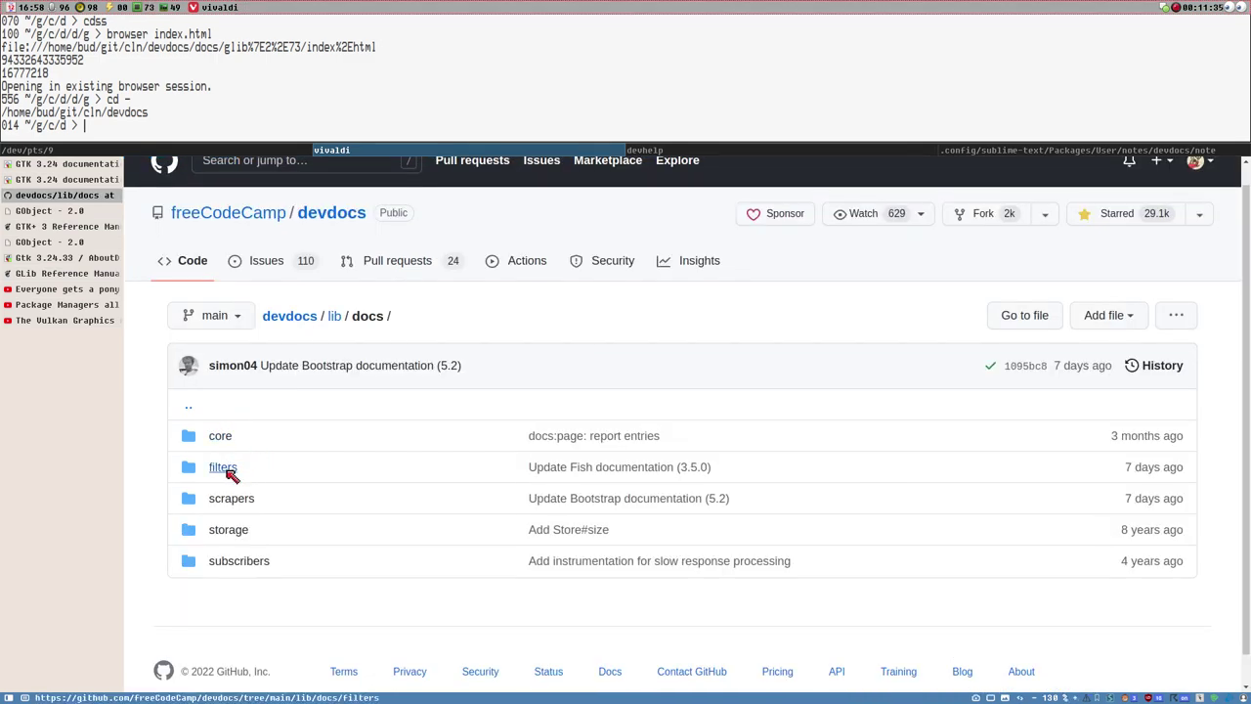
pyautogui.click(222, 467)
pyautogui.scroll(-6, 288, 459)
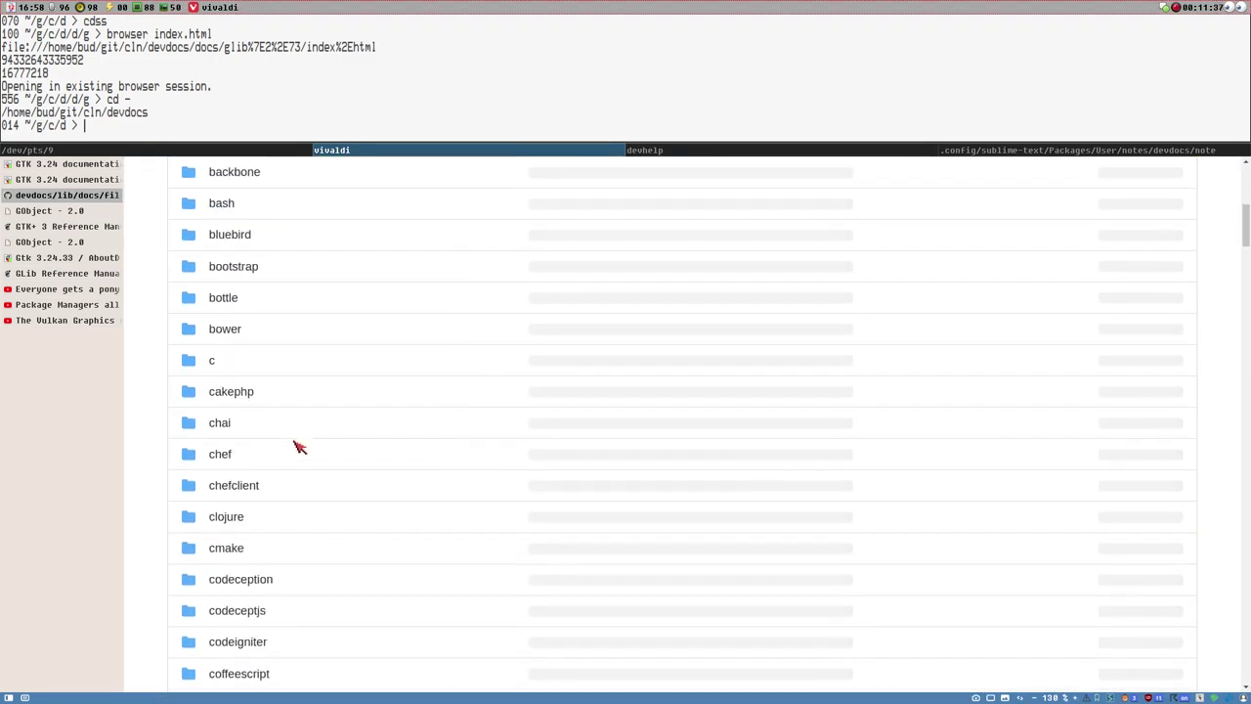
pyautogui.scroll(-10, 298, 445)
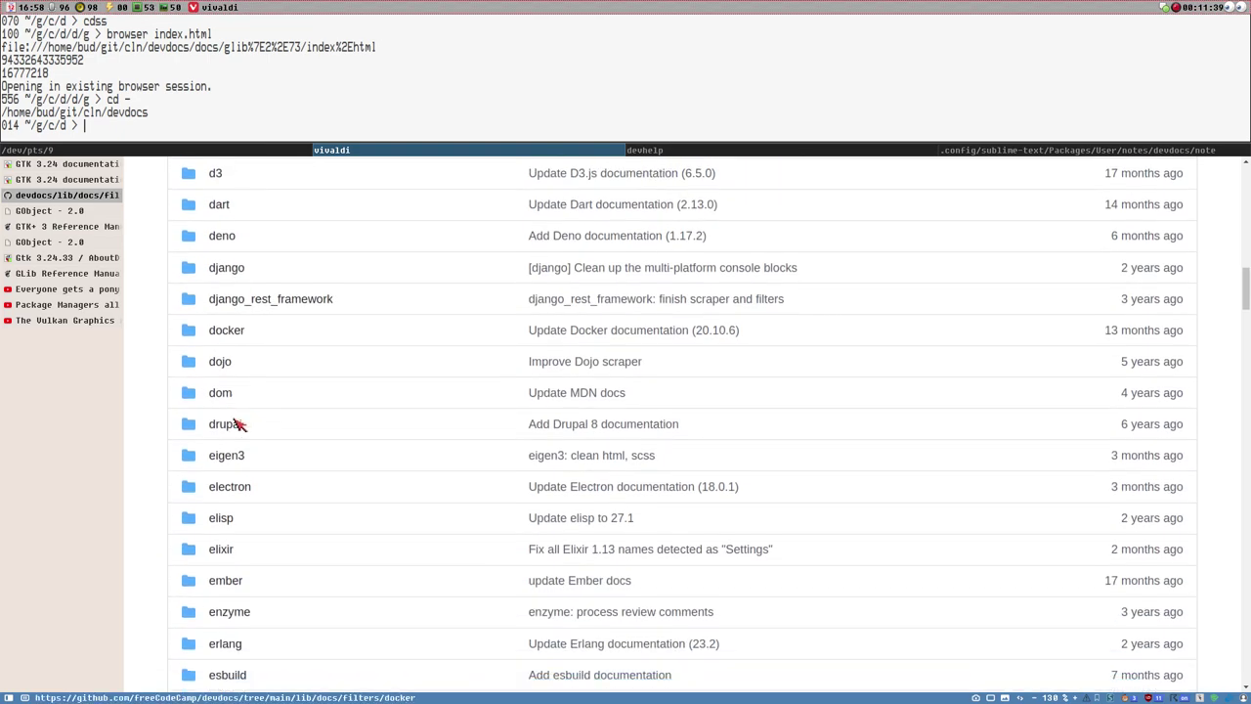
pyautogui.scroll(-5, 245, 423)
pyautogui.scroll(-4, 246, 430)
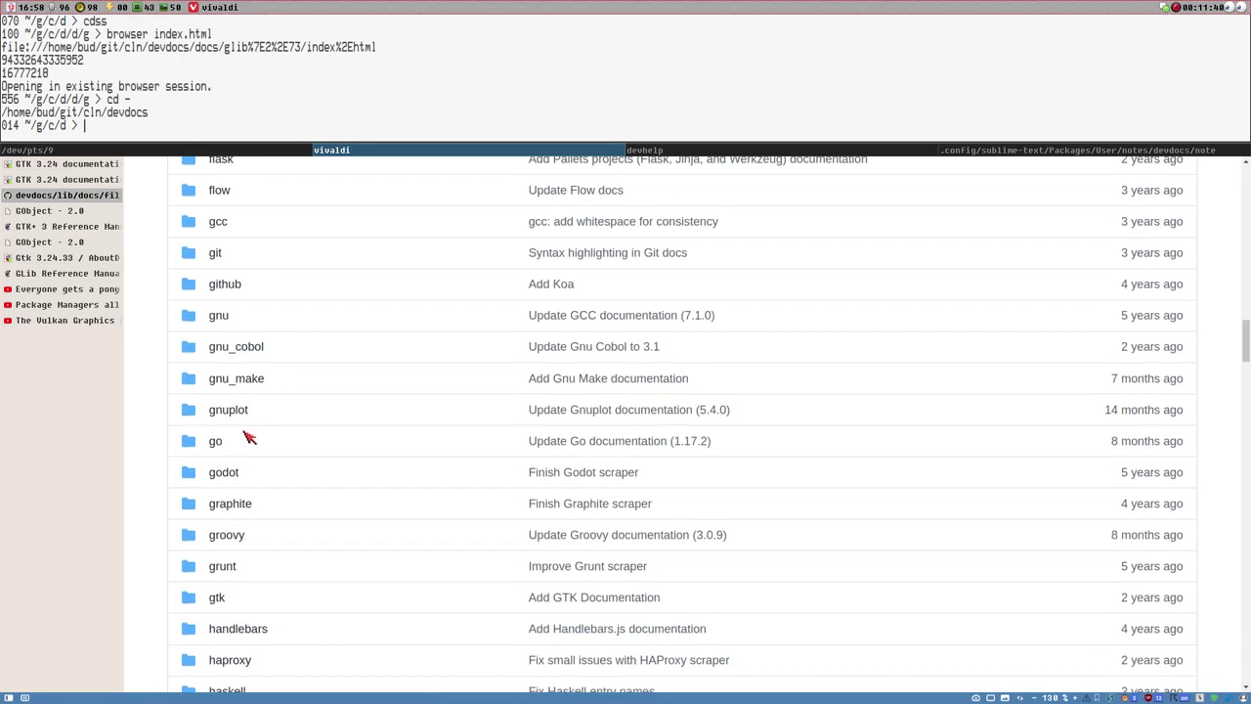
pyautogui.click(217, 459)
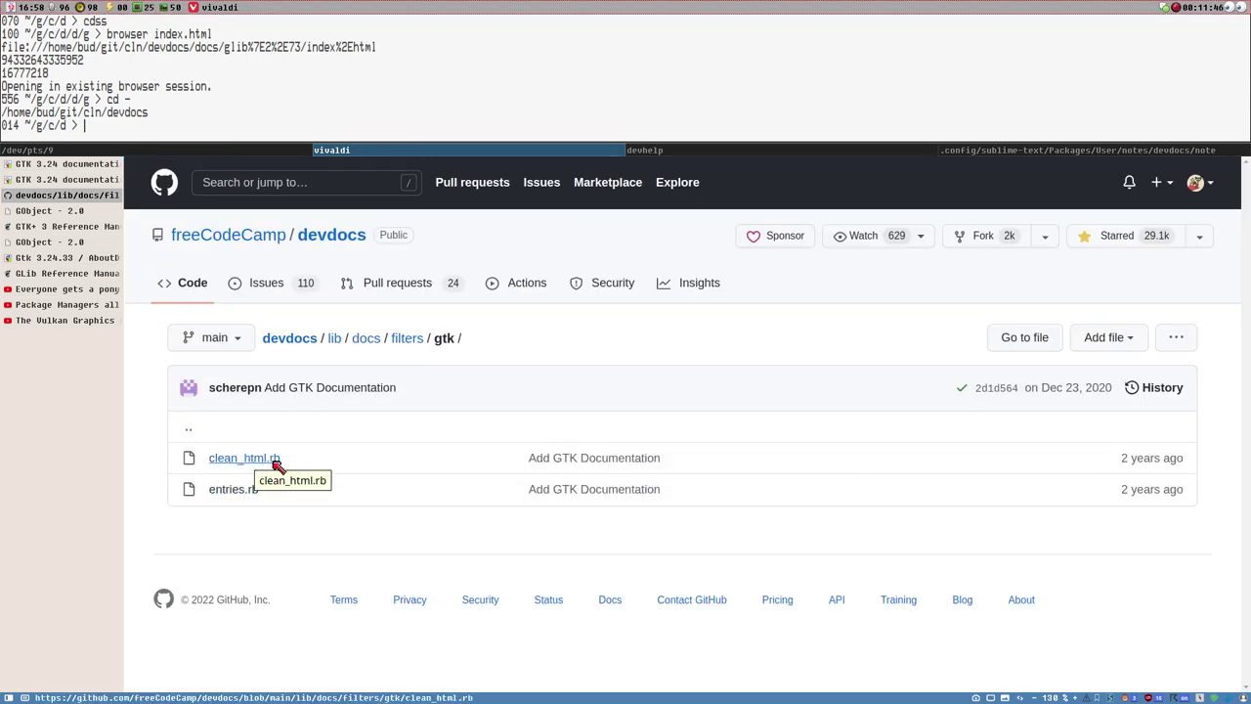
# Read through clean_html.rb's code and return to the gtk folder.
pyautogui.click(270, 465)
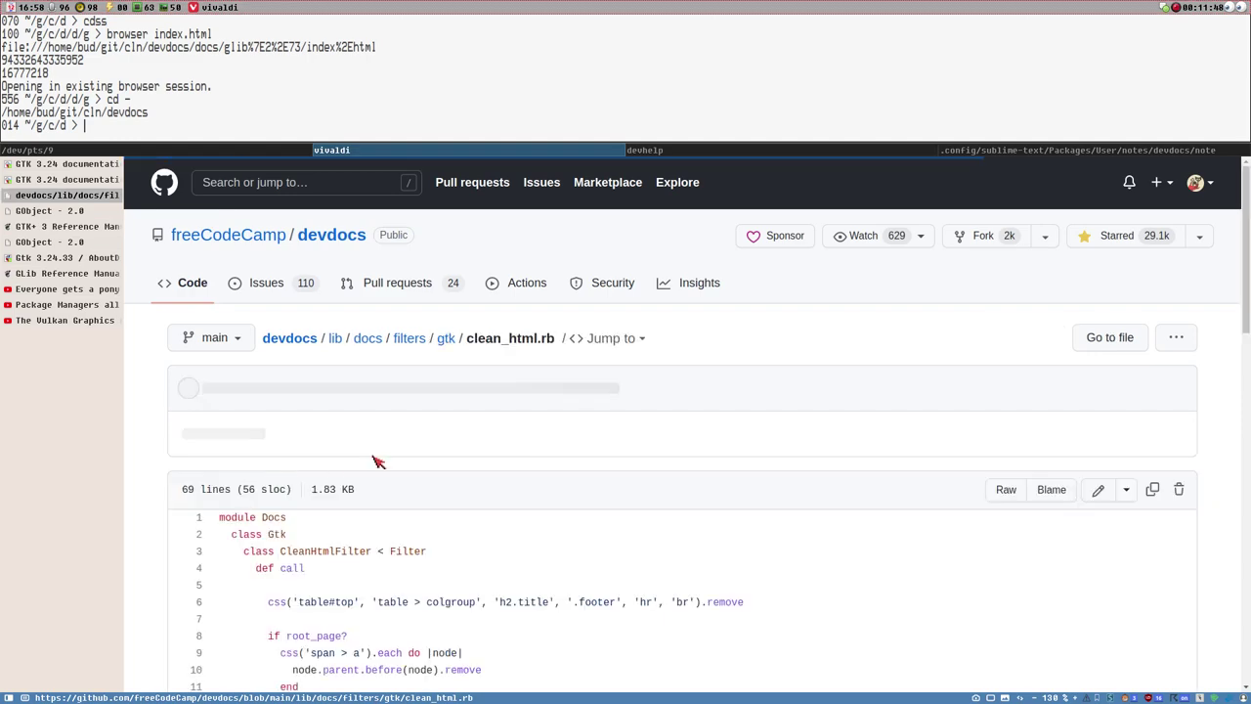
pyautogui.scroll(-7, 377, 460)
pyautogui.scroll(5, 494, 406)
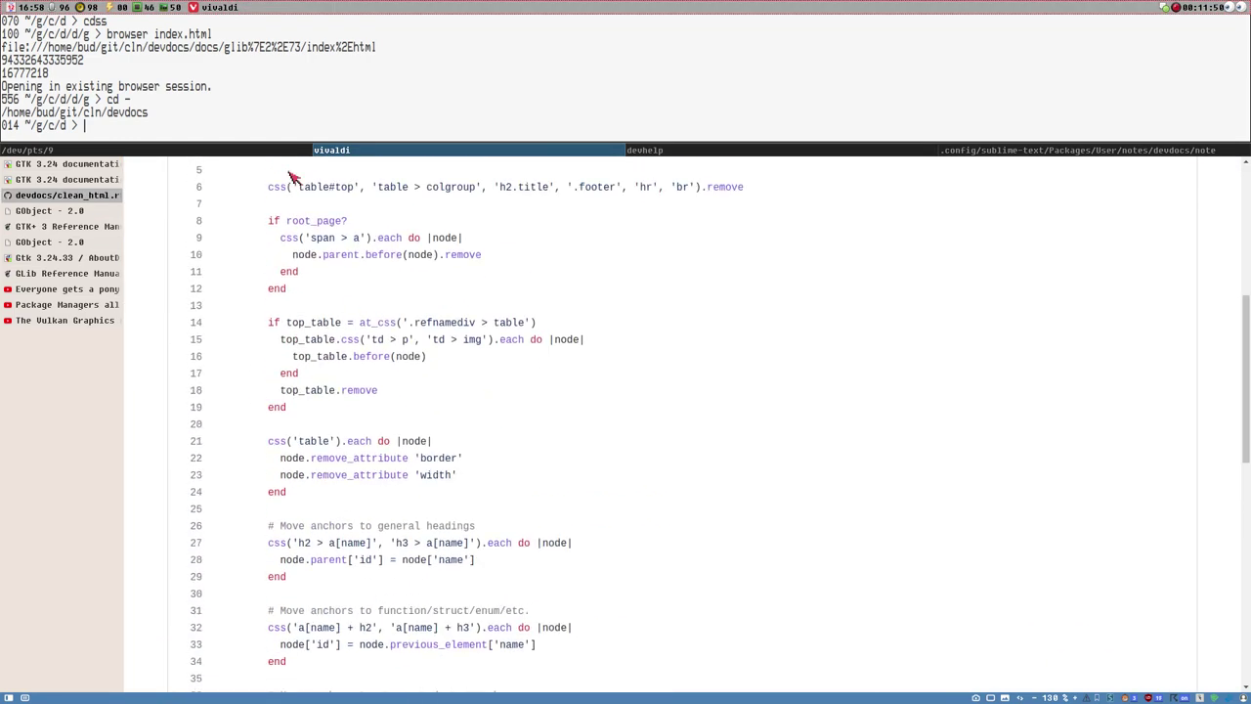
pyautogui.scroll(-10, 427, 260)
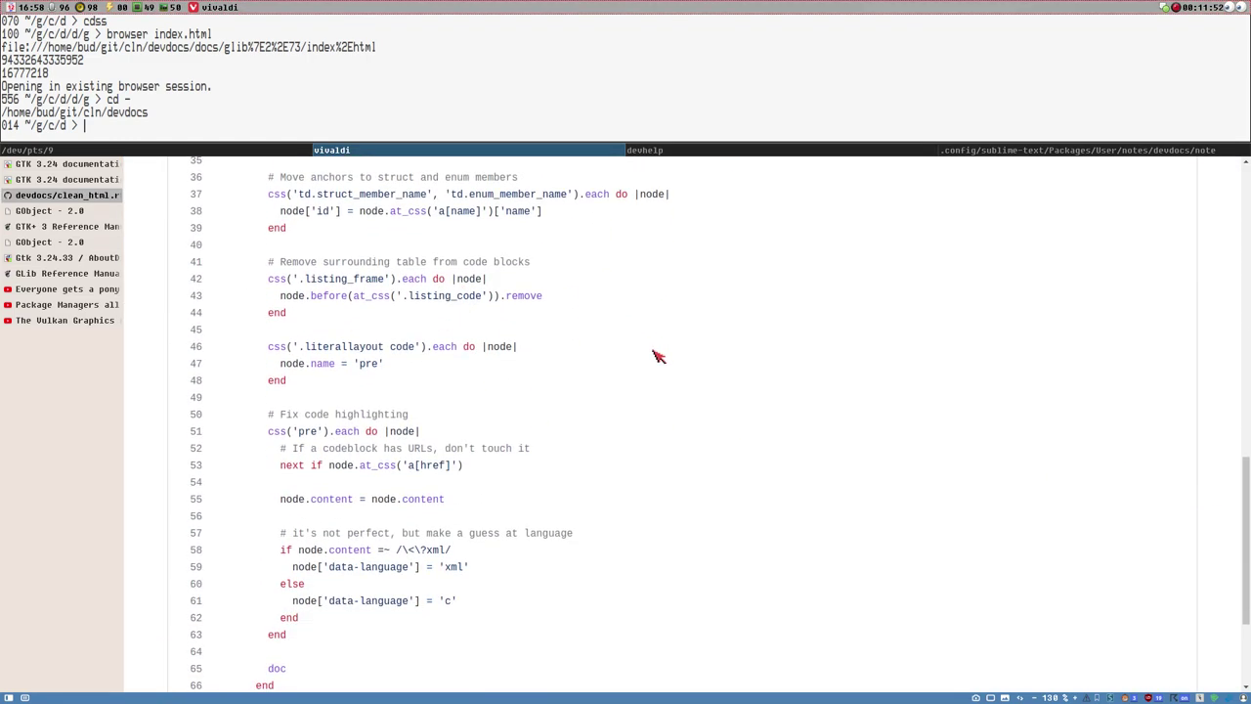
pyautogui.hotkey('alt', 'Left')
# Read entries.rb, select its row and the gtk path name, then switch to GObject 2.0 docs.
pyautogui.click(220, 491)
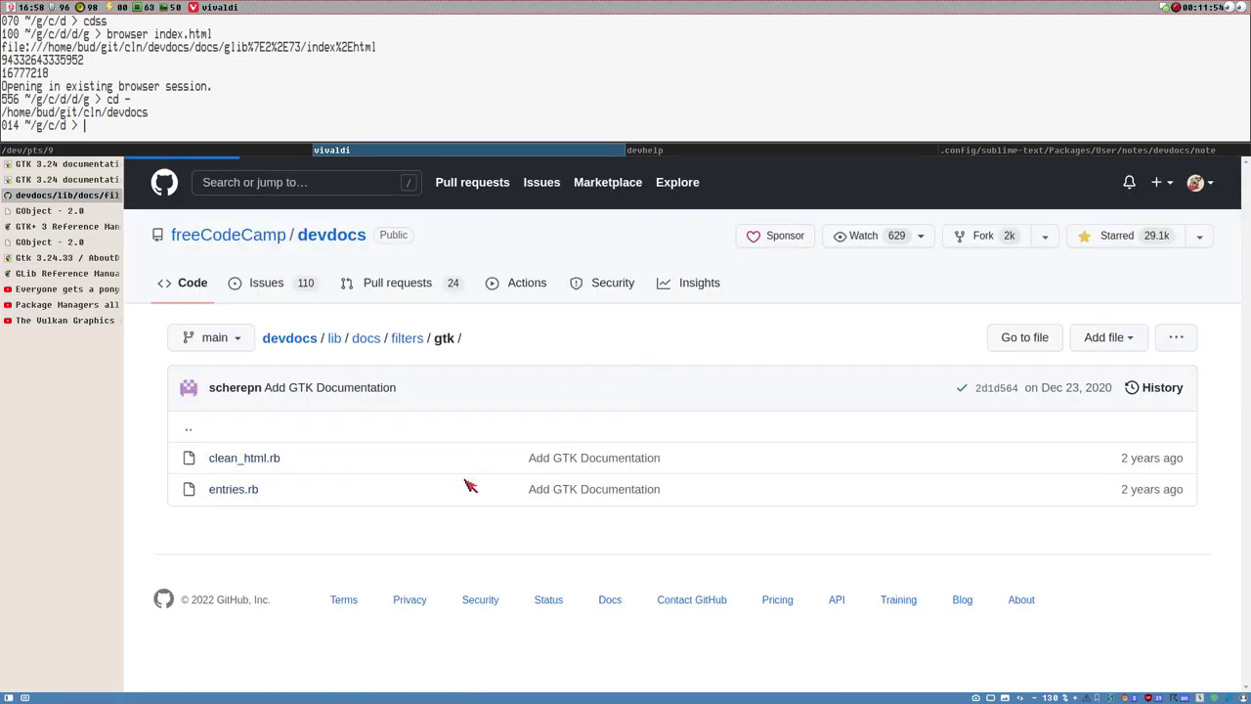
pyautogui.scroll(-4, 427, 504)
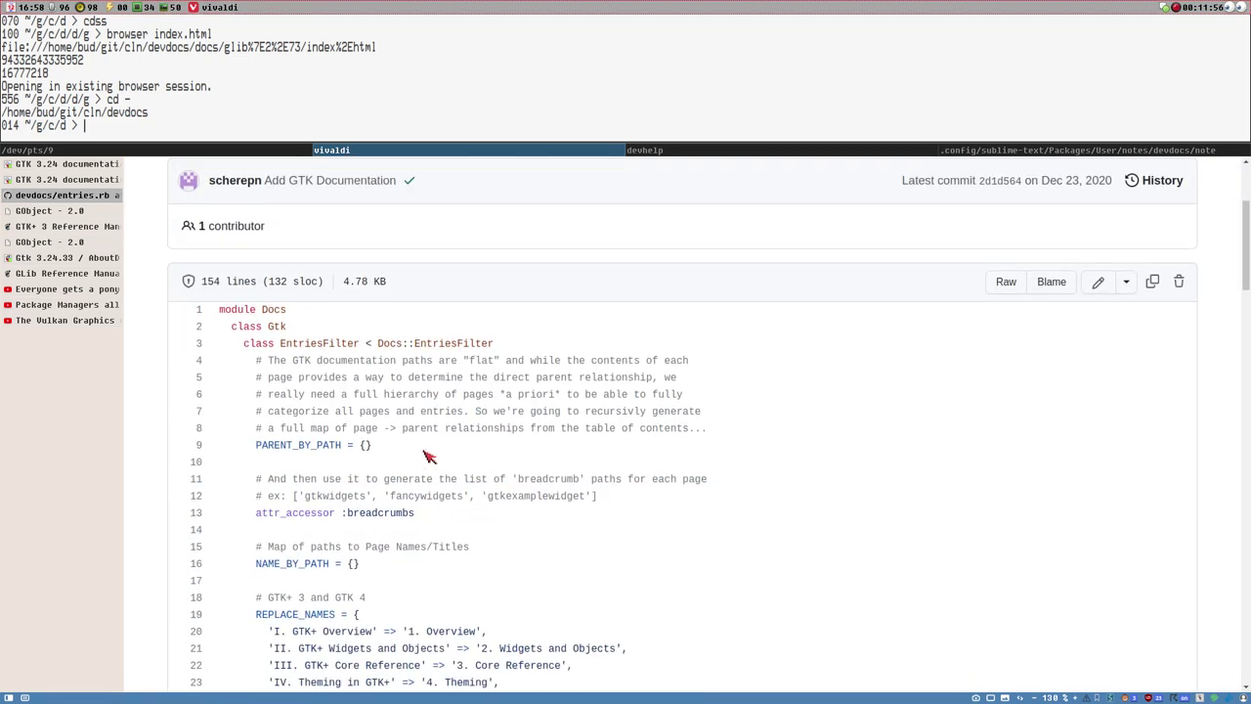
pyautogui.hotkey('alt', 'Left')
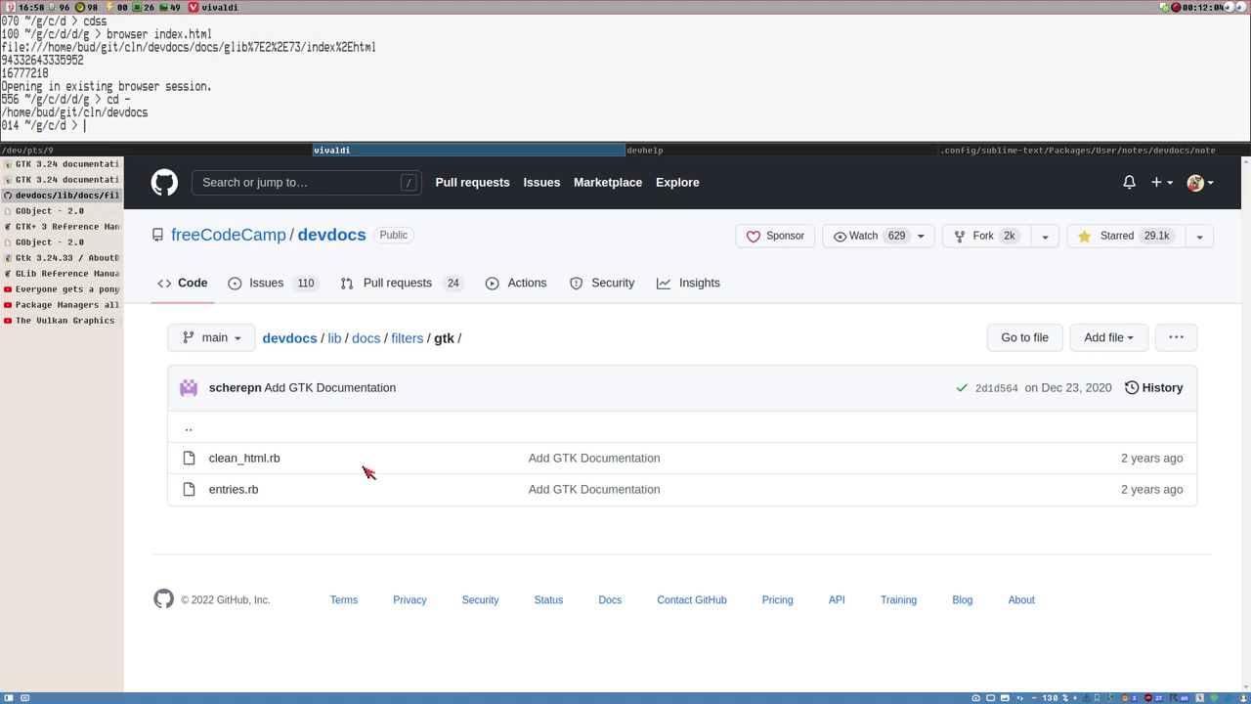
pyautogui.moveTo(1122, 466); pyautogui.dragTo(1196, 493)
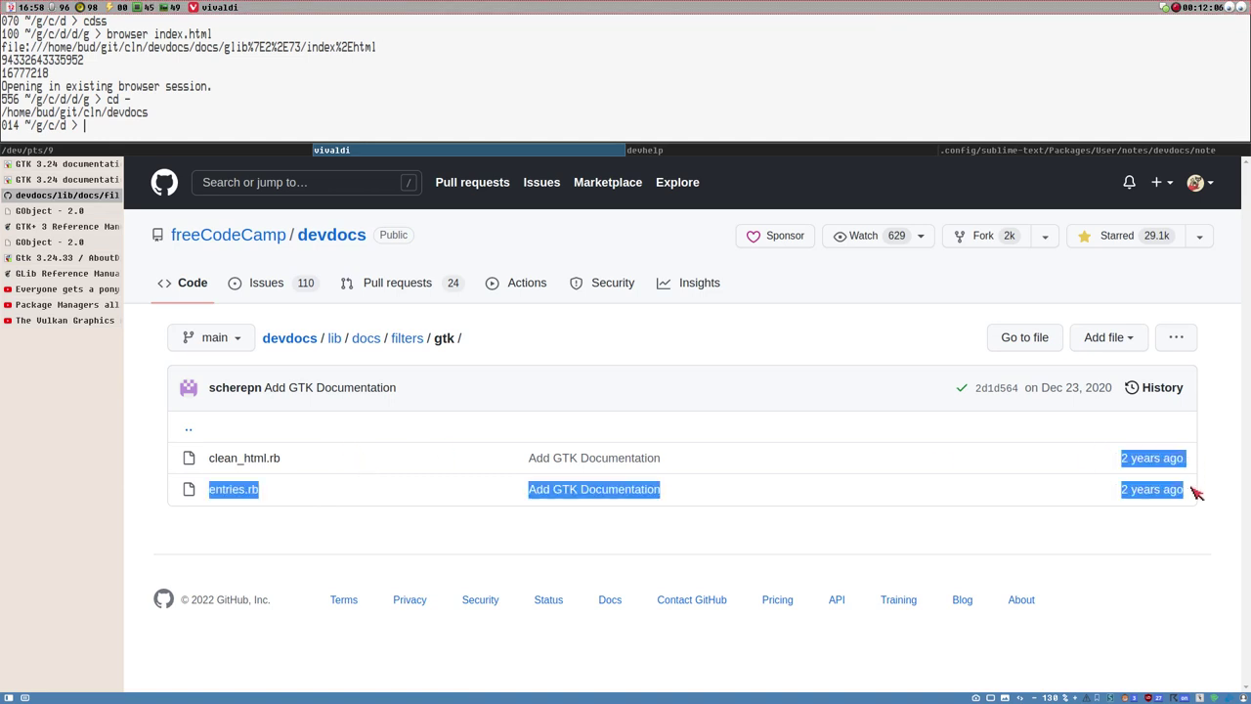
pyautogui.doubleClick(442, 339)
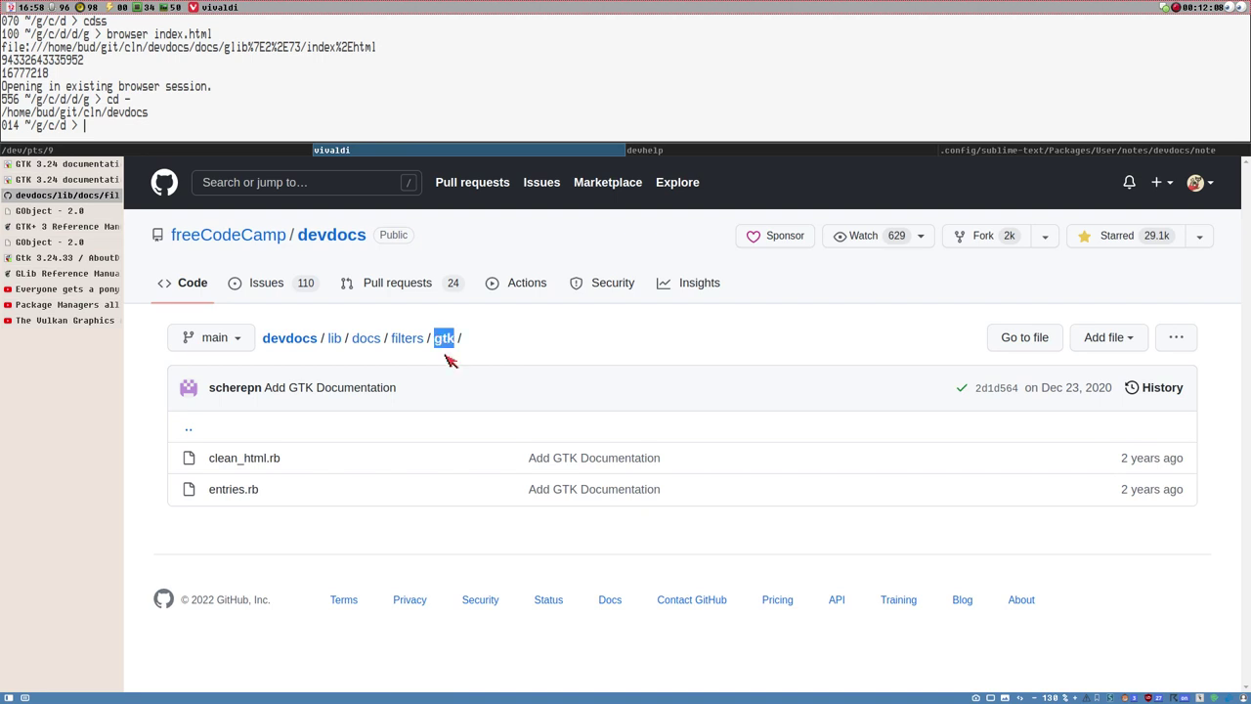
pyautogui.click(39, 211)
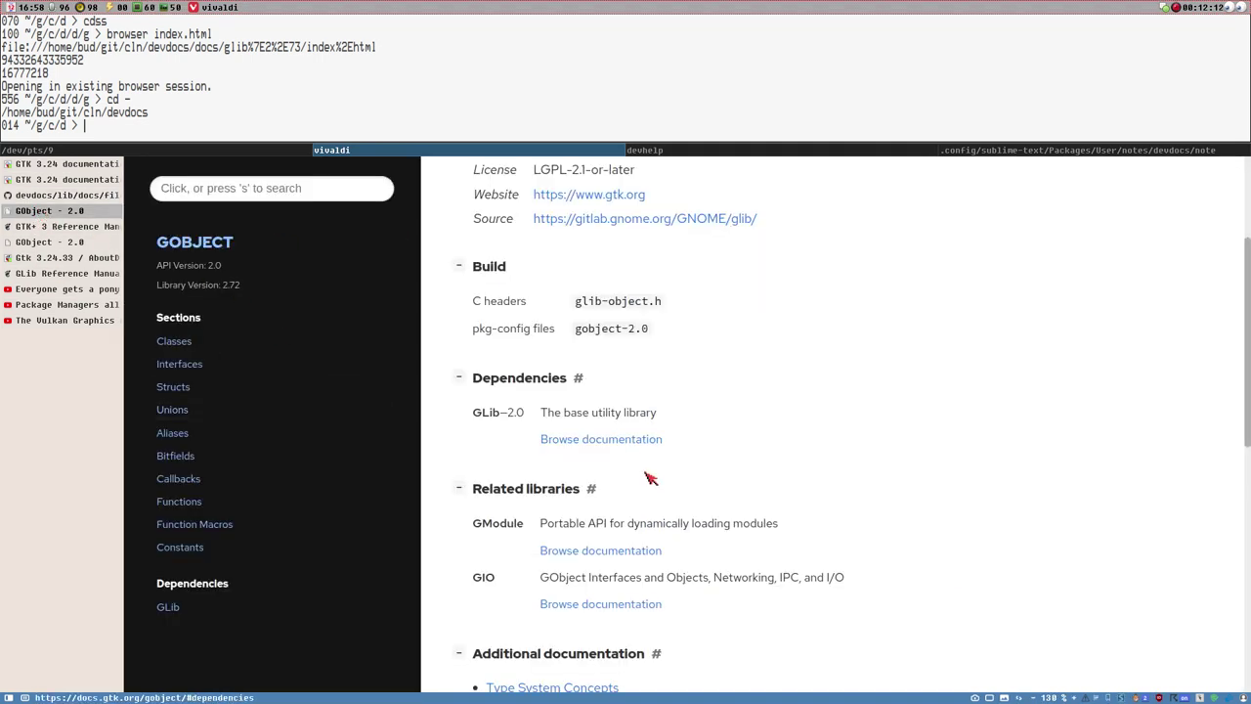
# Compare GTK 3.24 DevDocs, the devdocs gtk filters folder and GObject 2.0, ending on GNOME's GTK+ 3 manual.
pyautogui.scroll(3, 410, 500)
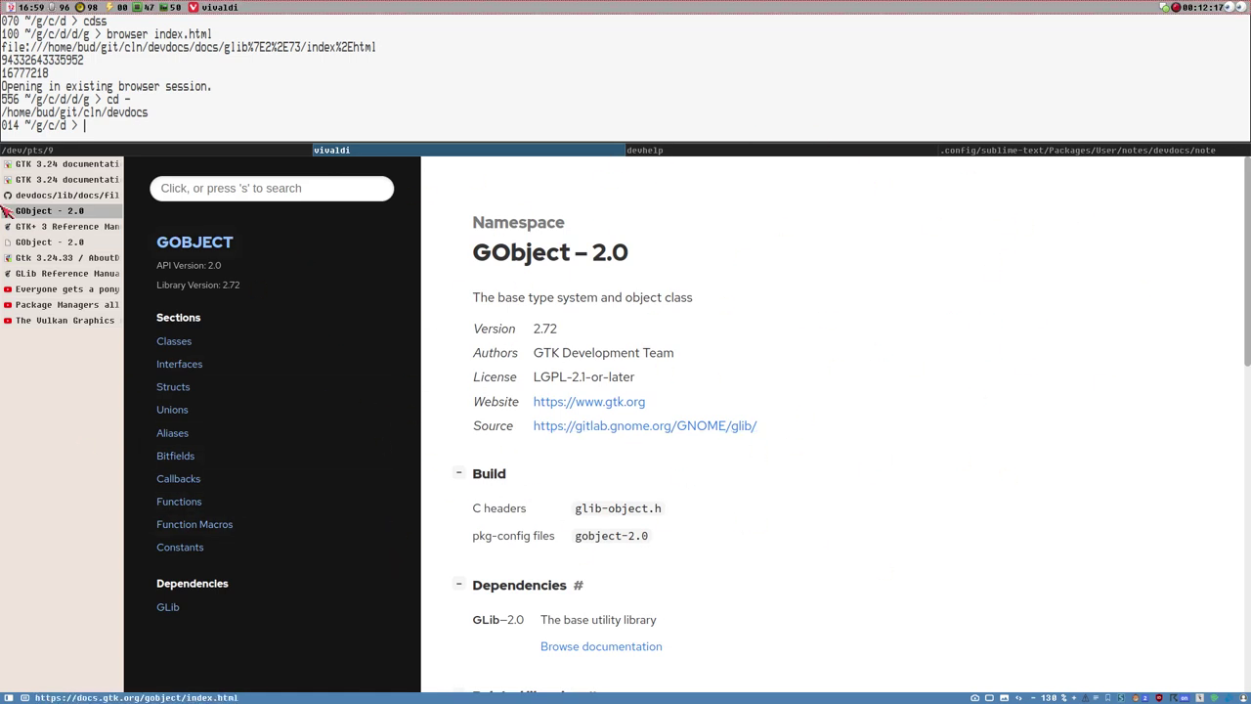
pyautogui.click(66, 181)
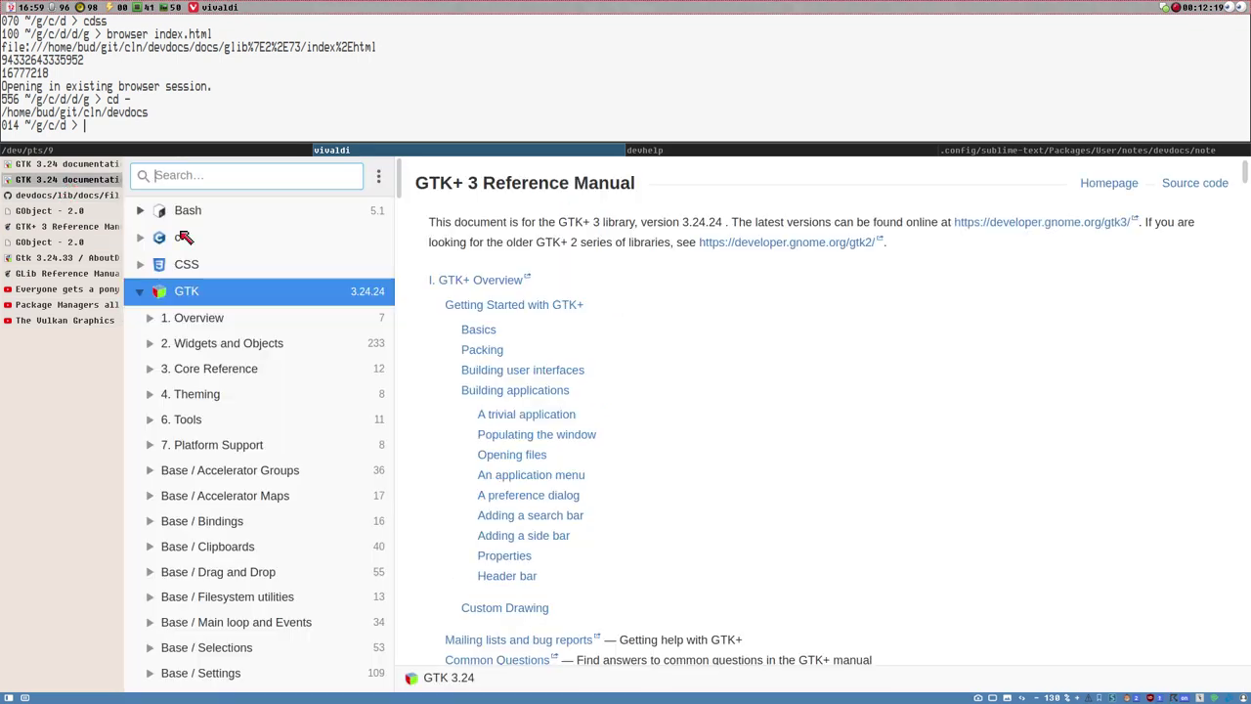
pyautogui.click(45, 196)
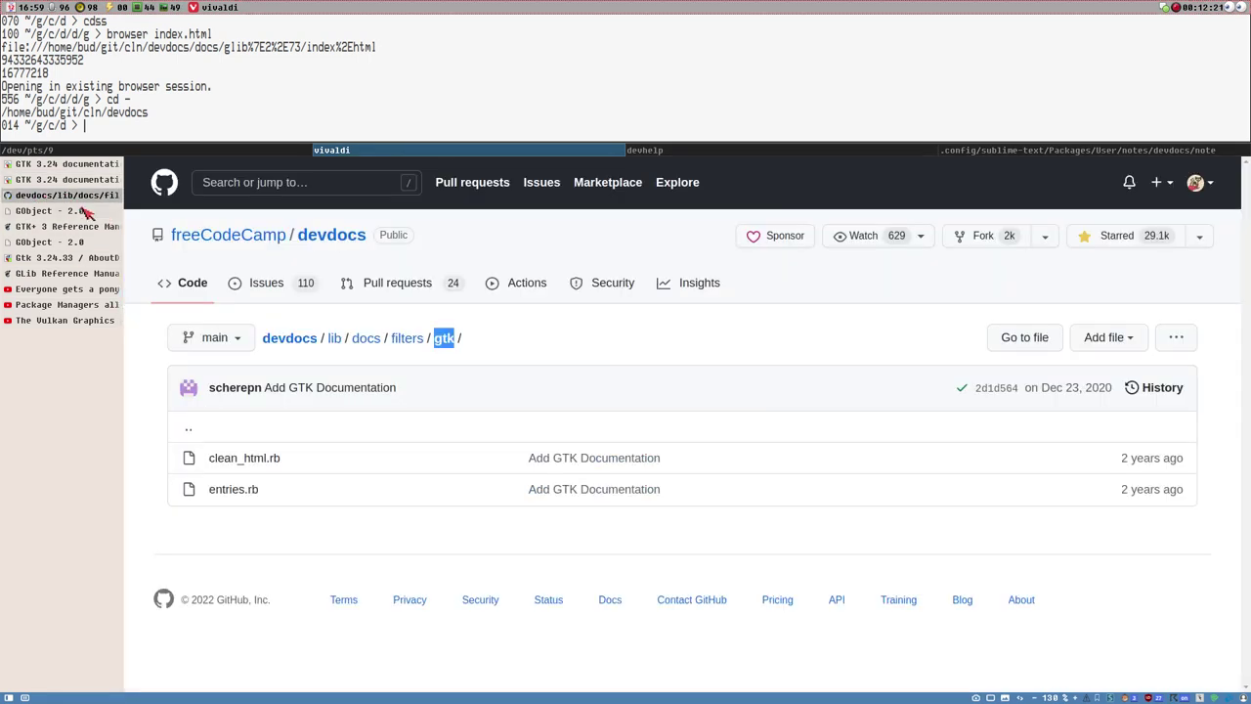
pyautogui.click(55, 212)
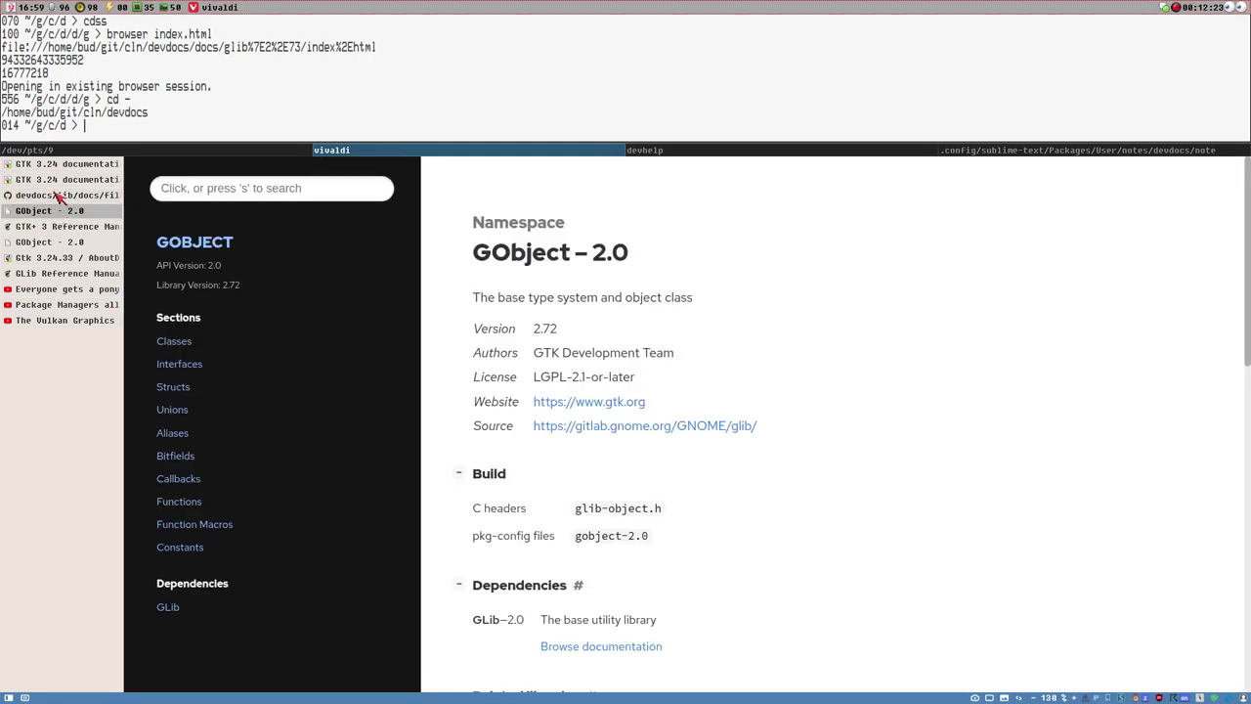
pyautogui.click(59, 197)
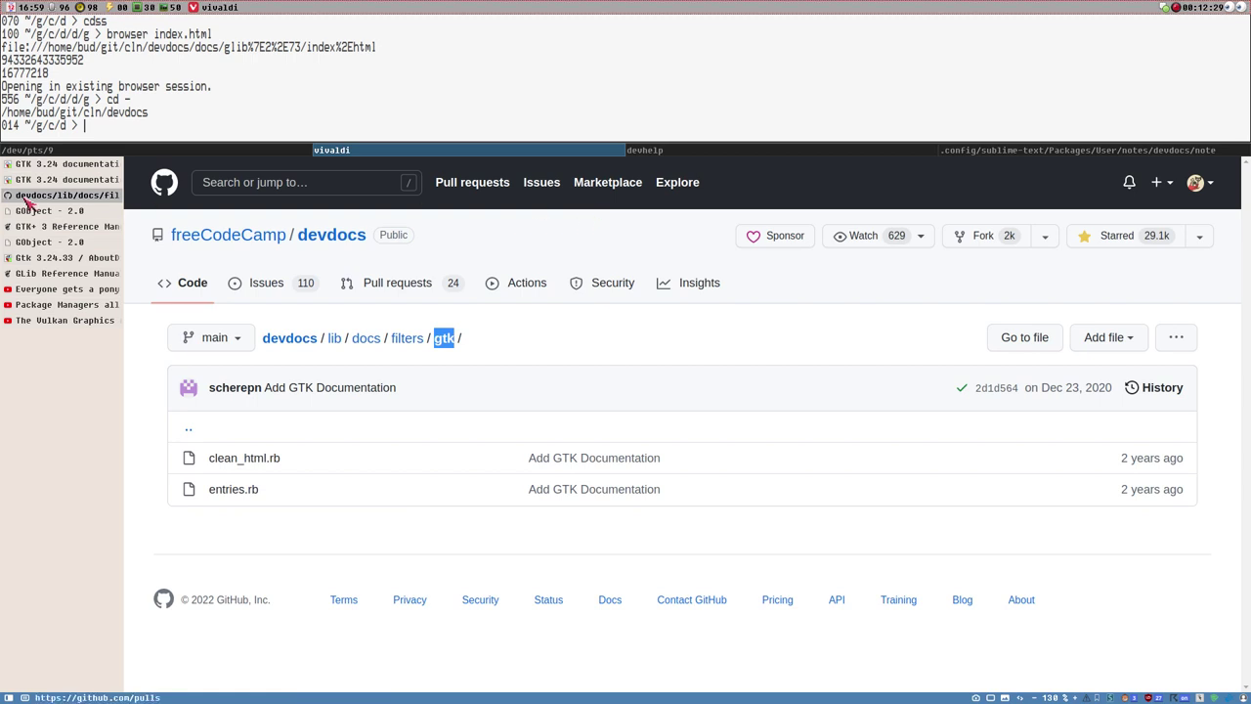
pyautogui.click(85, 229)
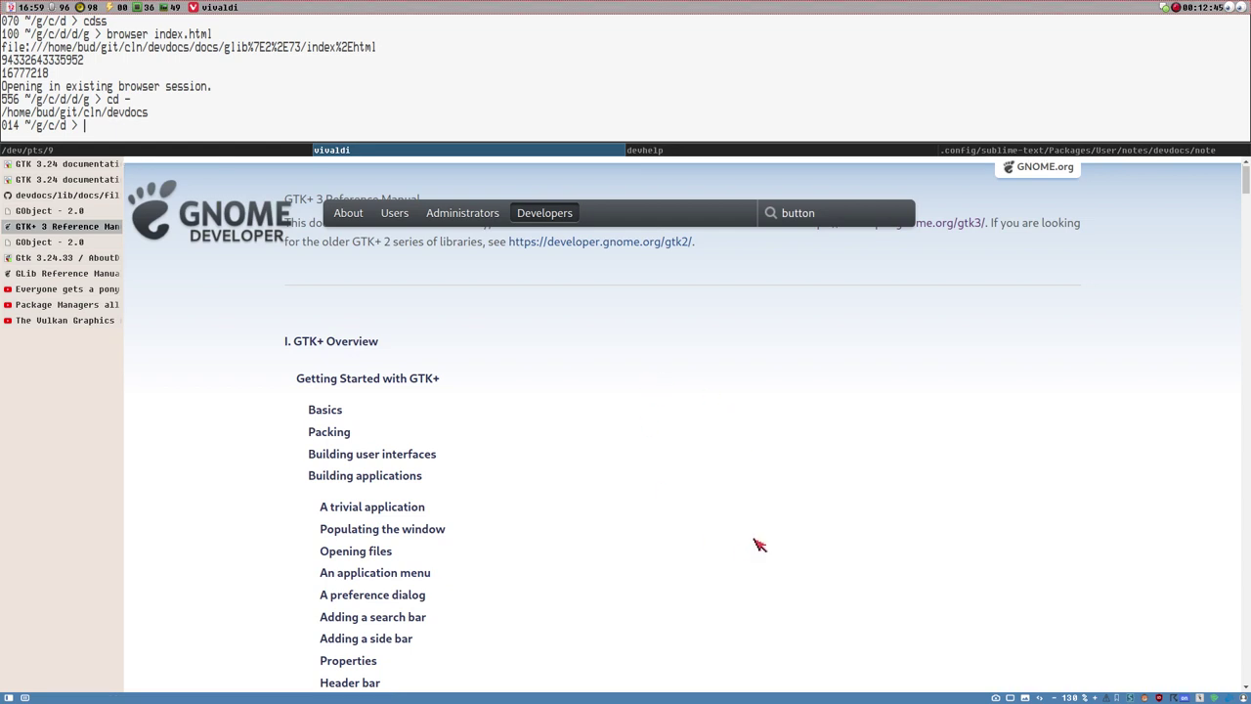
pyautogui.scroll(-1, 751, 521)
pyautogui.scroll(1, 479, 440)
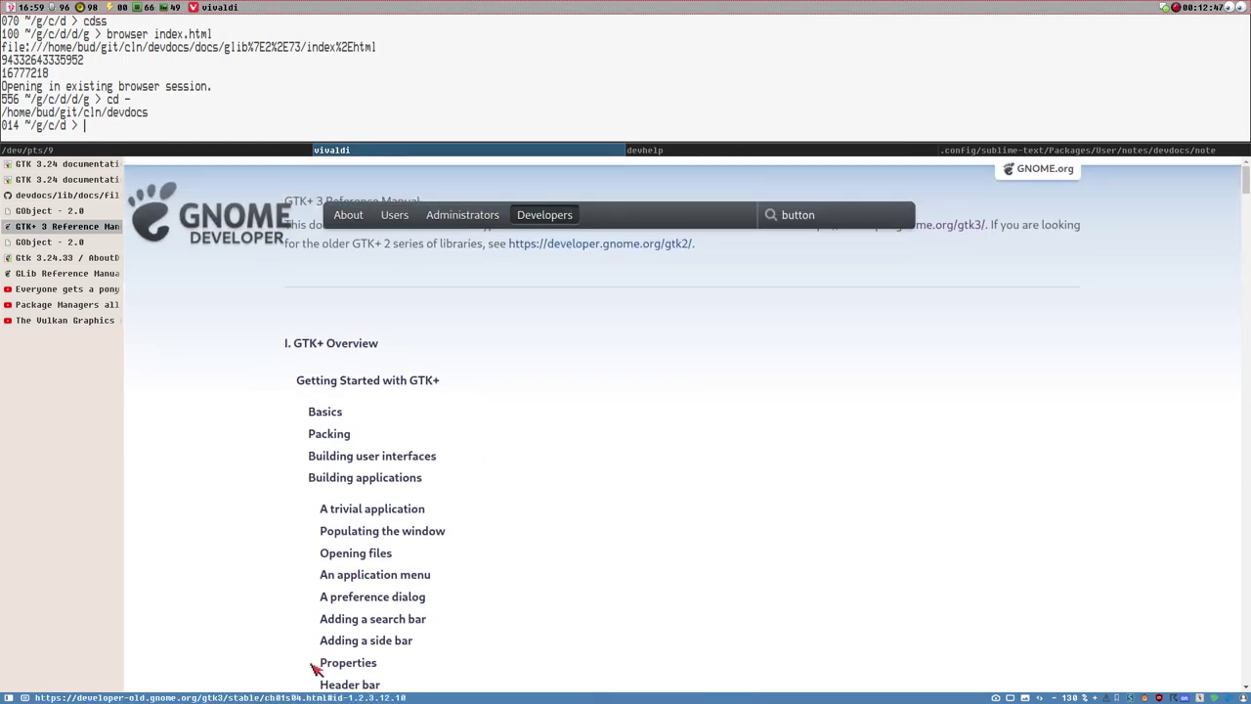
pyautogui.scroll(-1, 578, 449)
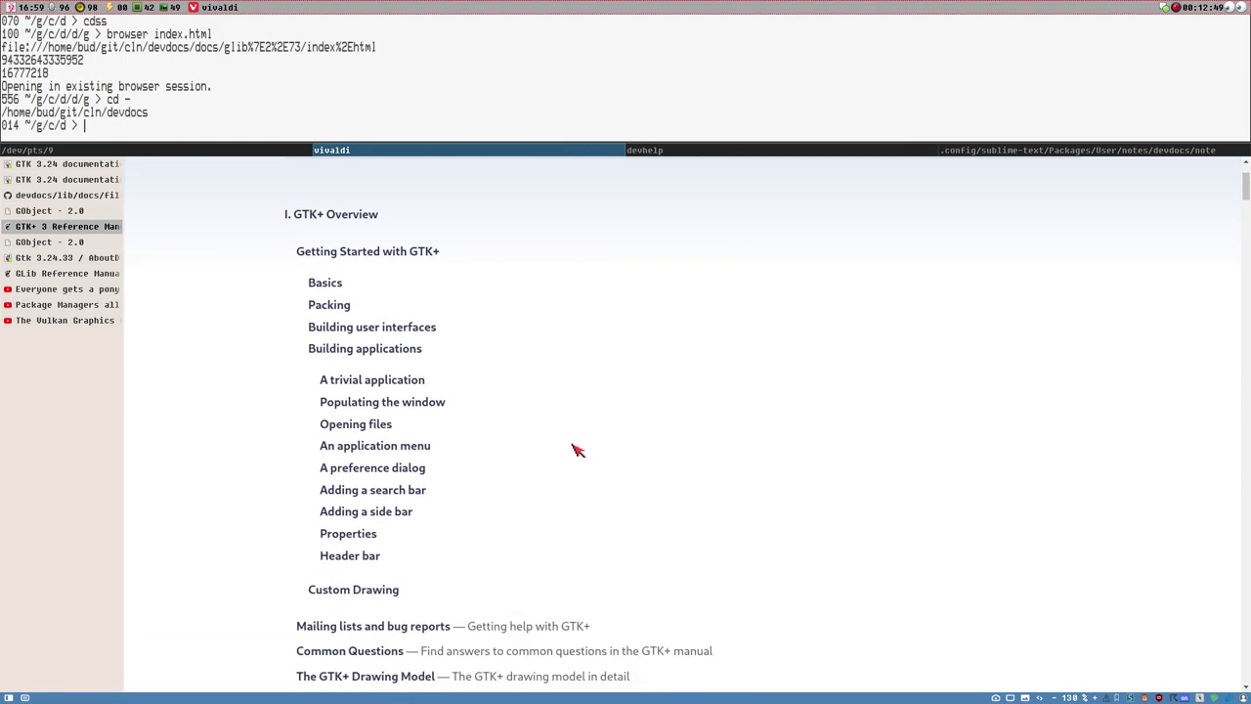
pyautogui.scroll(1, 474, 441)
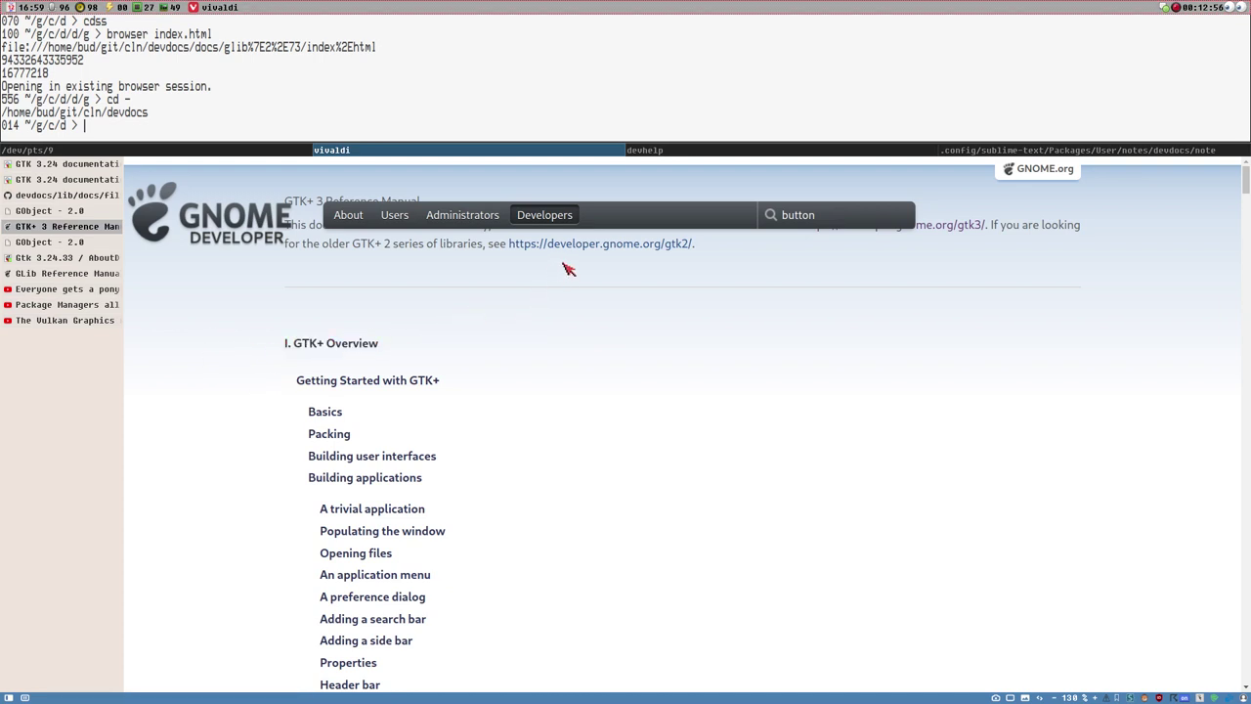
# Open the developer.gnome.org/gtk2 link in a new tab and check its 404 page.
pyautogui.middleClick(609, 248)
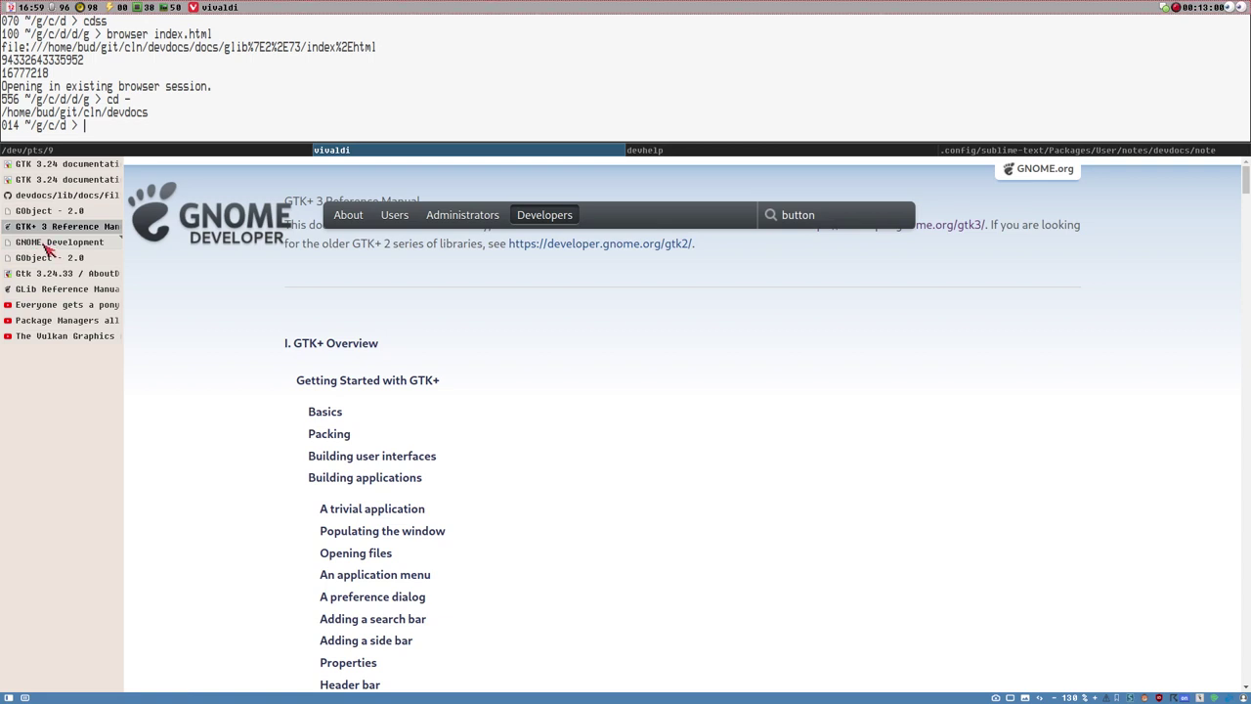
pyautogui.click(45, 244)
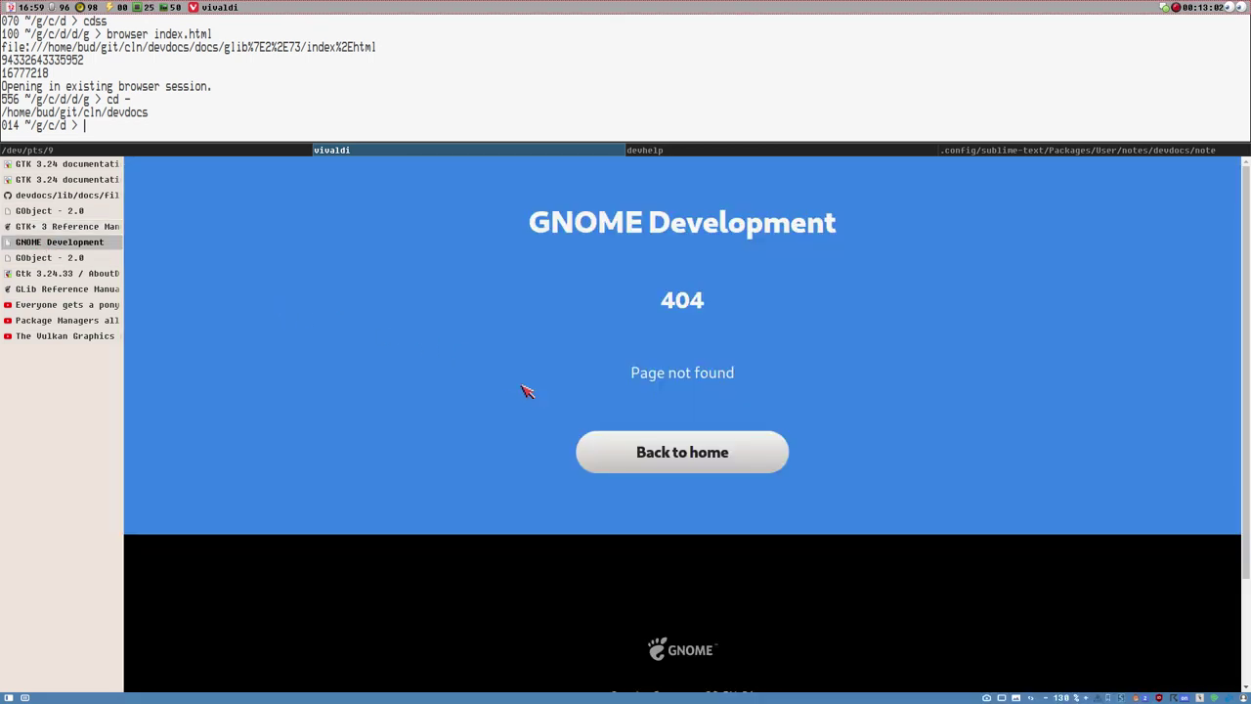
pyautogui.click(45, 224)
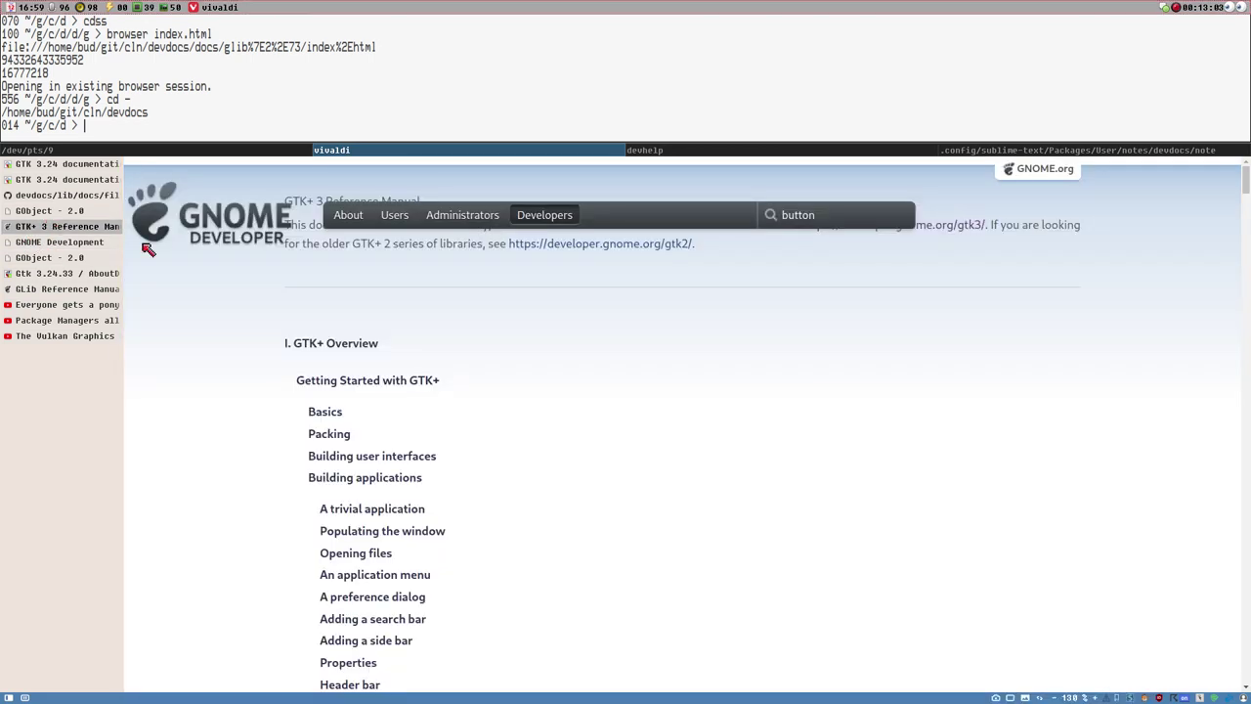
# Follow the GTK+ 2 link again, then return and highlight the GTK+ 3 manual's heading and intro.
pyautogui.click(613, 250)
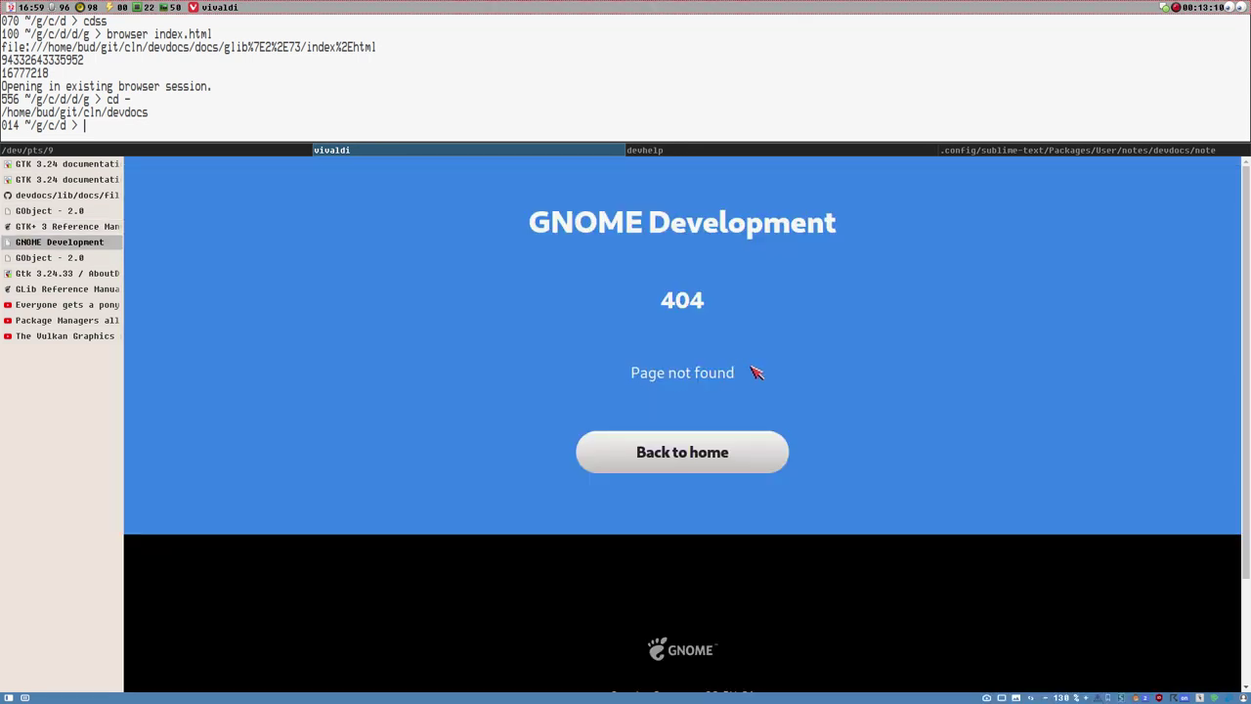
pyautogui.scroll(-2, 752, 369)
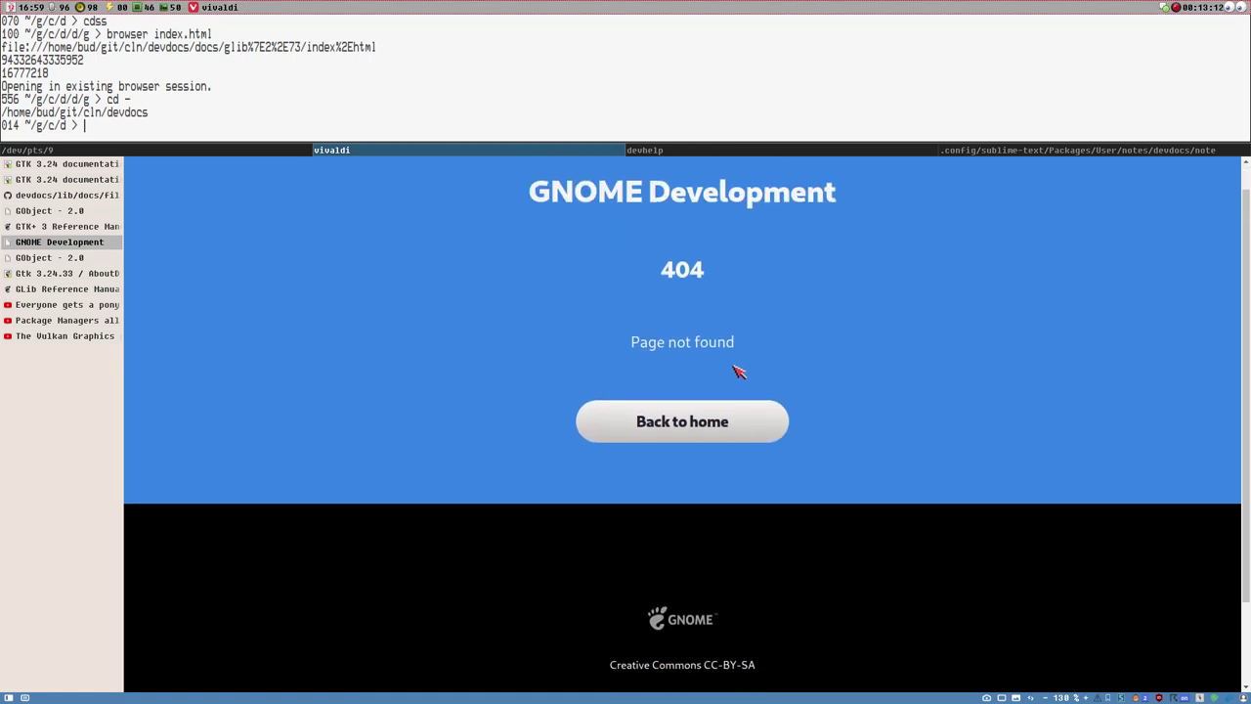
pyautogui.scroll(2, 738, 371)
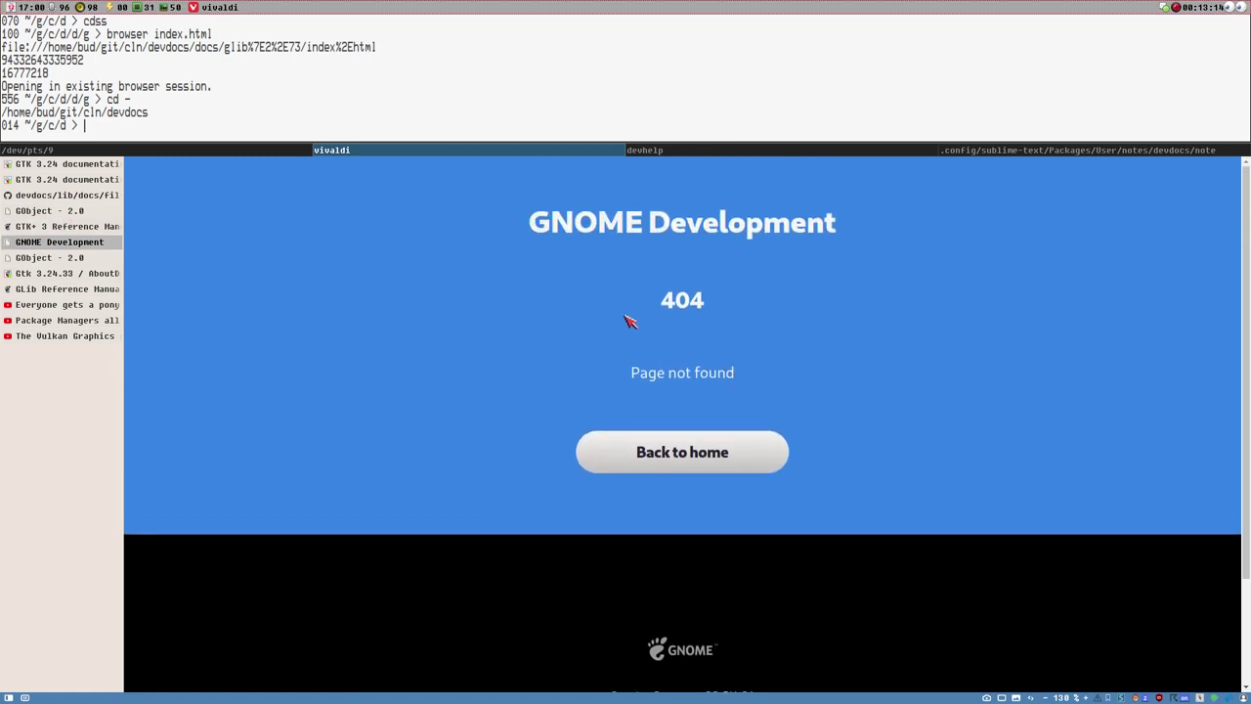
pyautogui.click(37, 225)
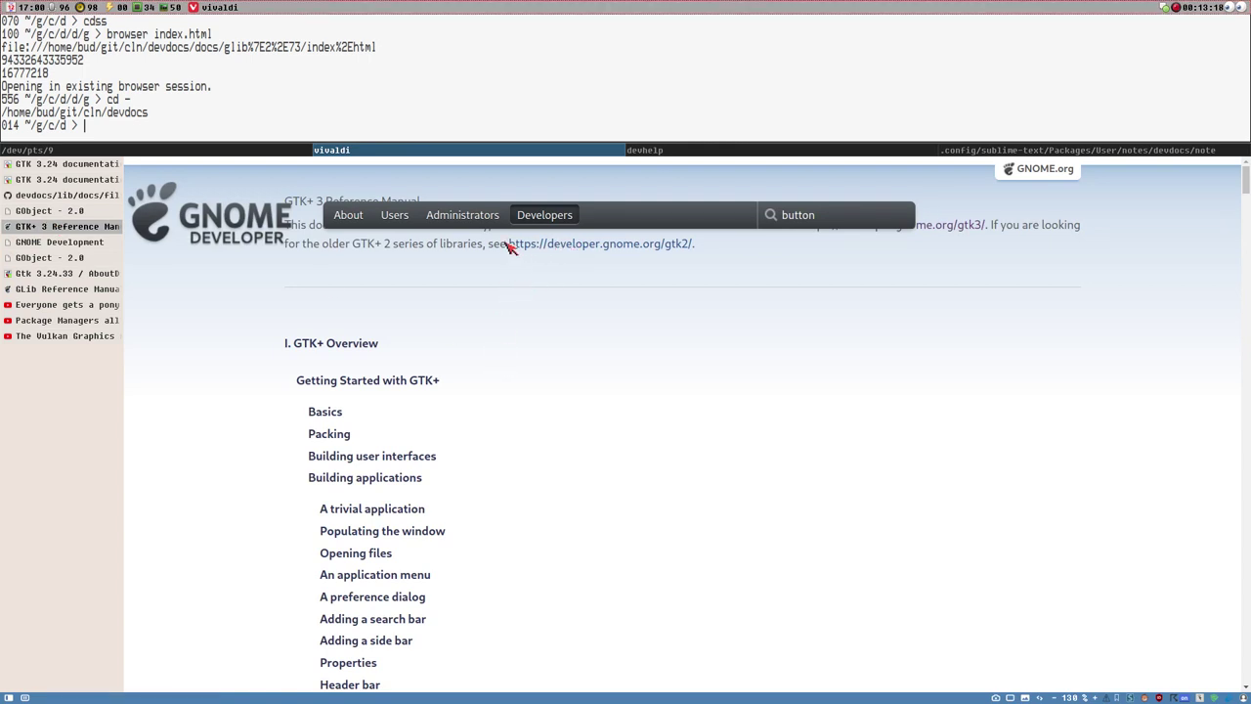
pyautogui.moveTo(293, 245); pyautogui.dragTo(508, 252)
pyautogui.click(388, 251)
pyautogui.scroll(-2, 449, 342)
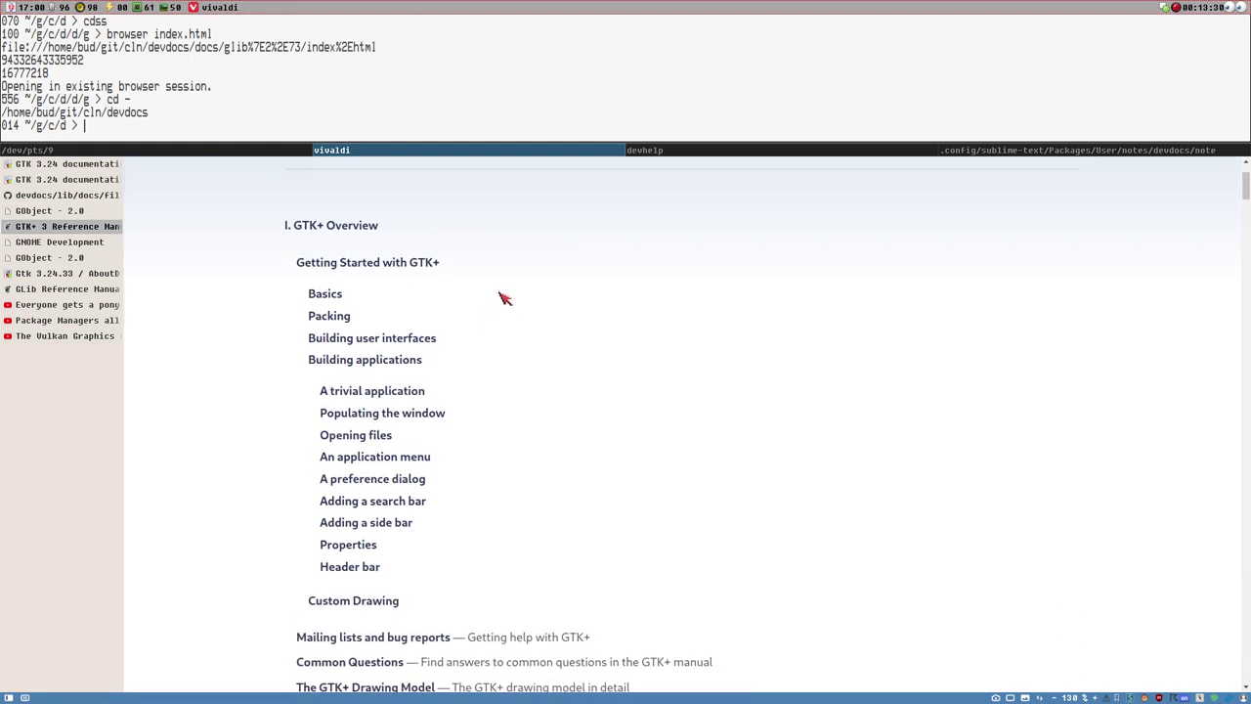
pyautogui.scroll(2, 547, 293)
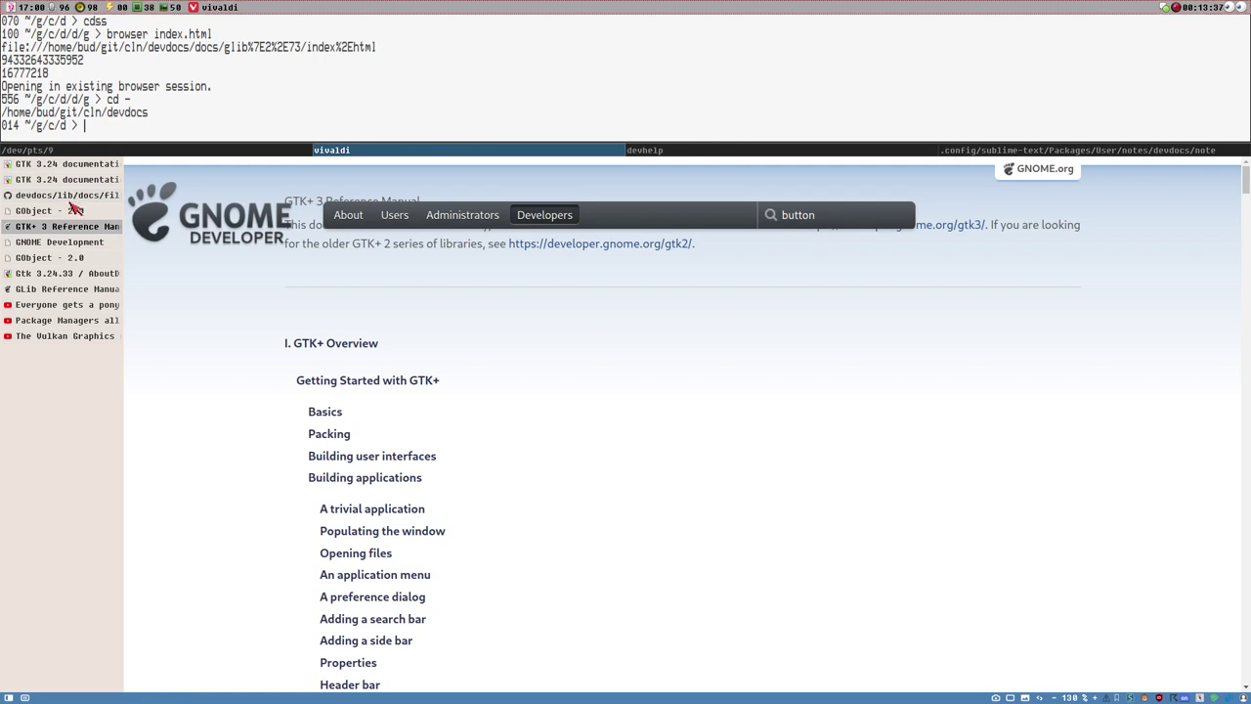
pyautogui.scroll(-5, 681, 427)
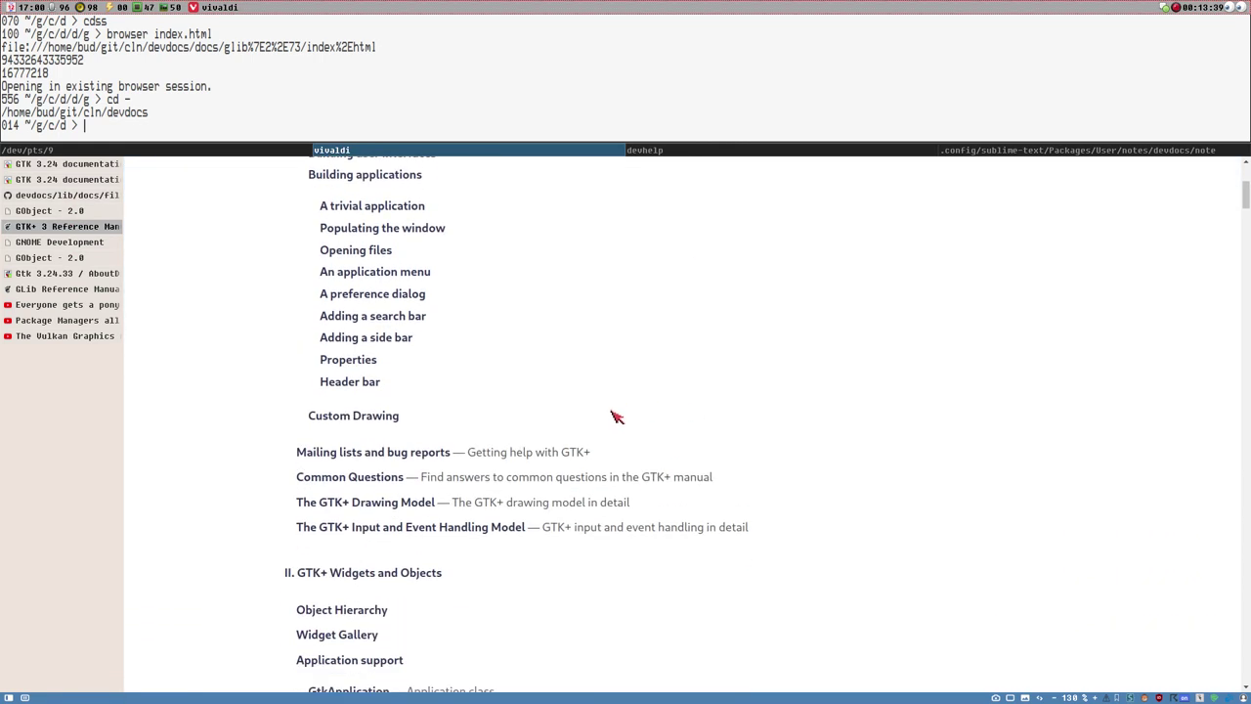
pyautogui.scroll(5, 478, 333)
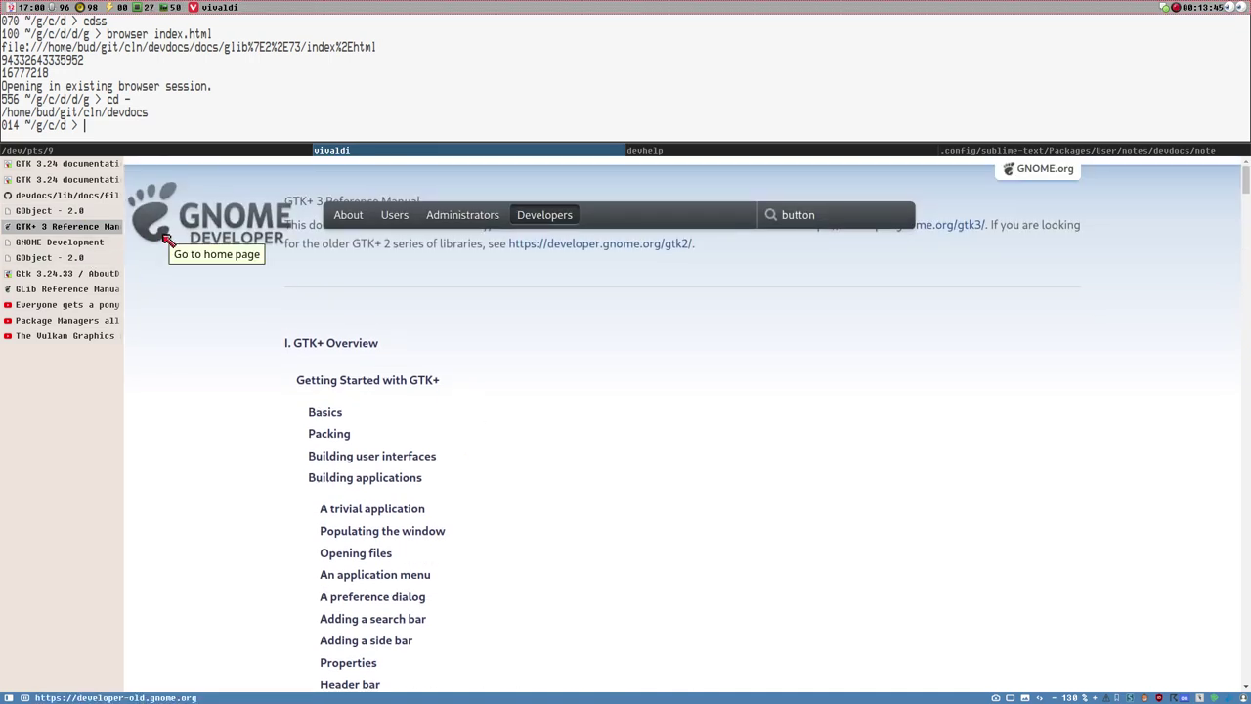
# Switch to the Gtk 3.24.33 AboutDialog page and bring its URL up for editing.
pyautogui.click(74, 276)
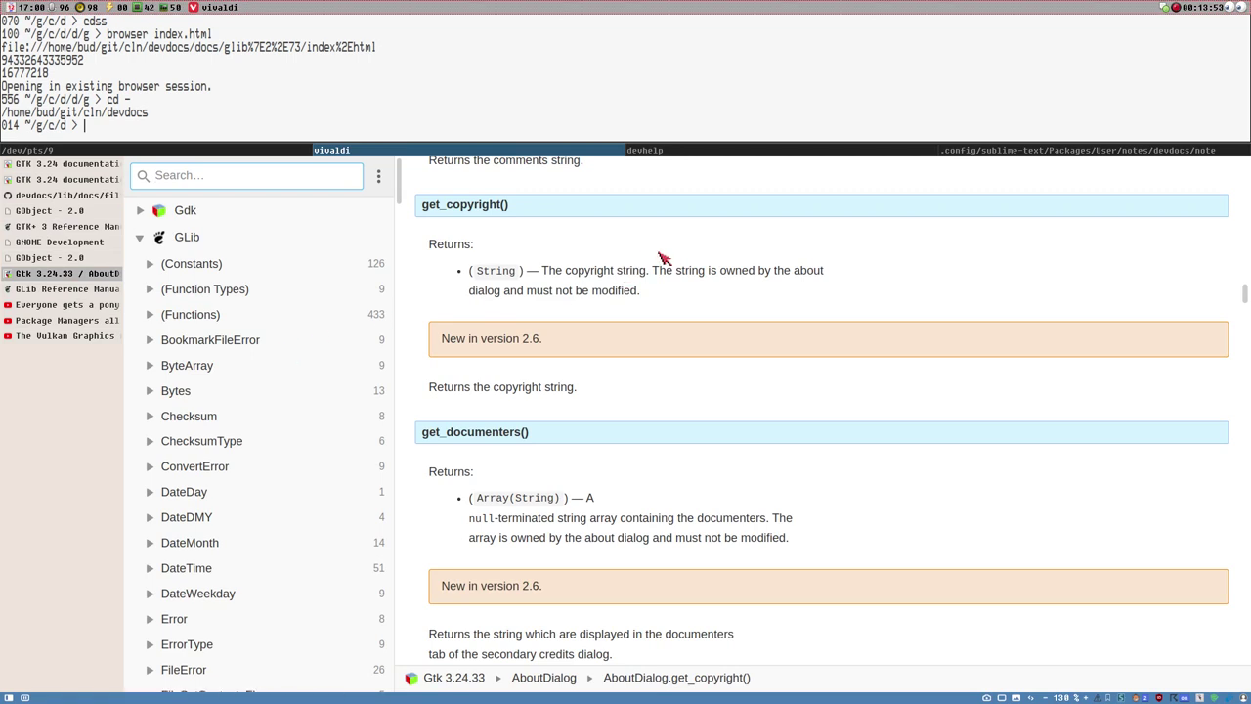
pyautogui.click(617, 259)
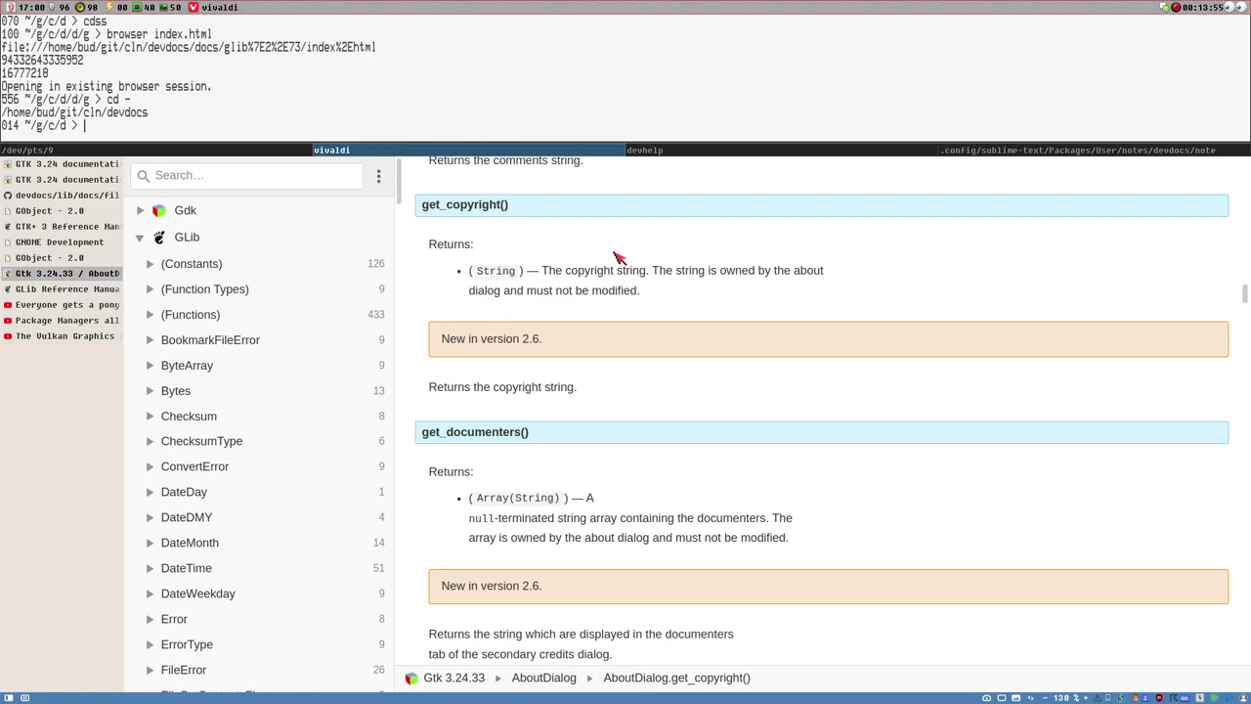
pyautogui.press('F2')
pyautogui.write('https://gjs-docs.gnome.org/gtk30~3.24.33/gtk.aboutdialog#method-get_copyright')
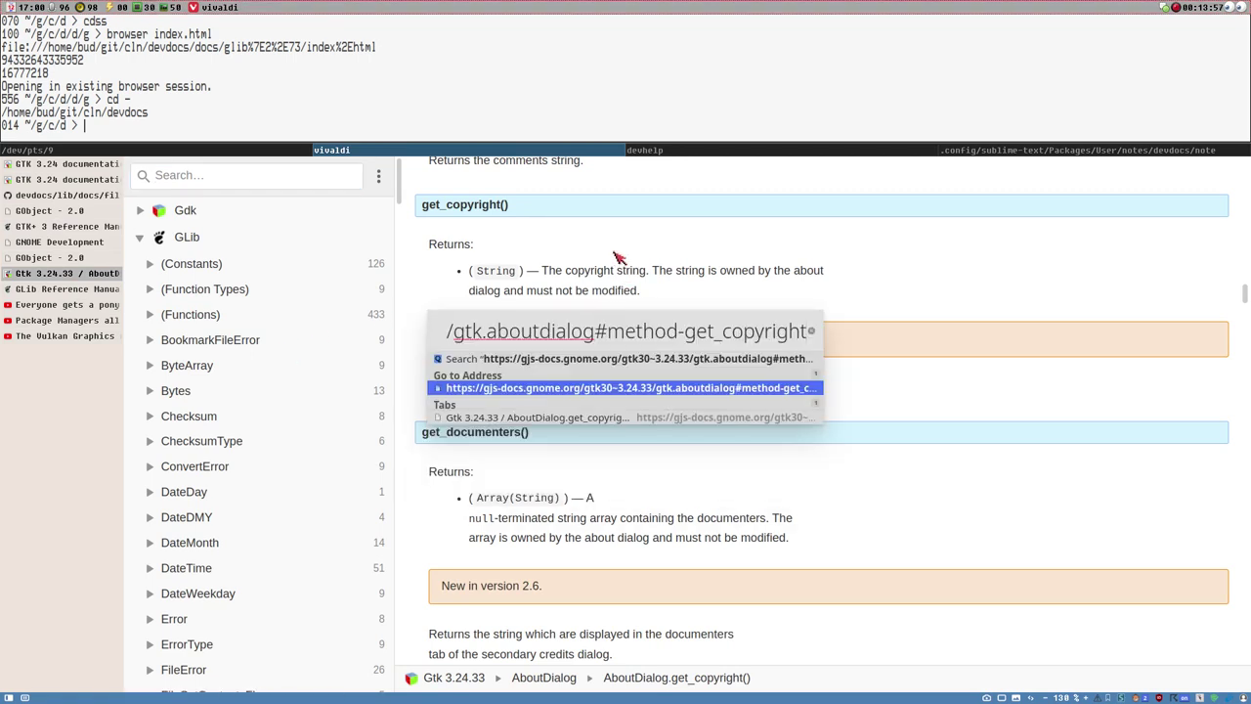
pyautogui.moveTo(596, 337); pyautogui.dragTo(347, 342)
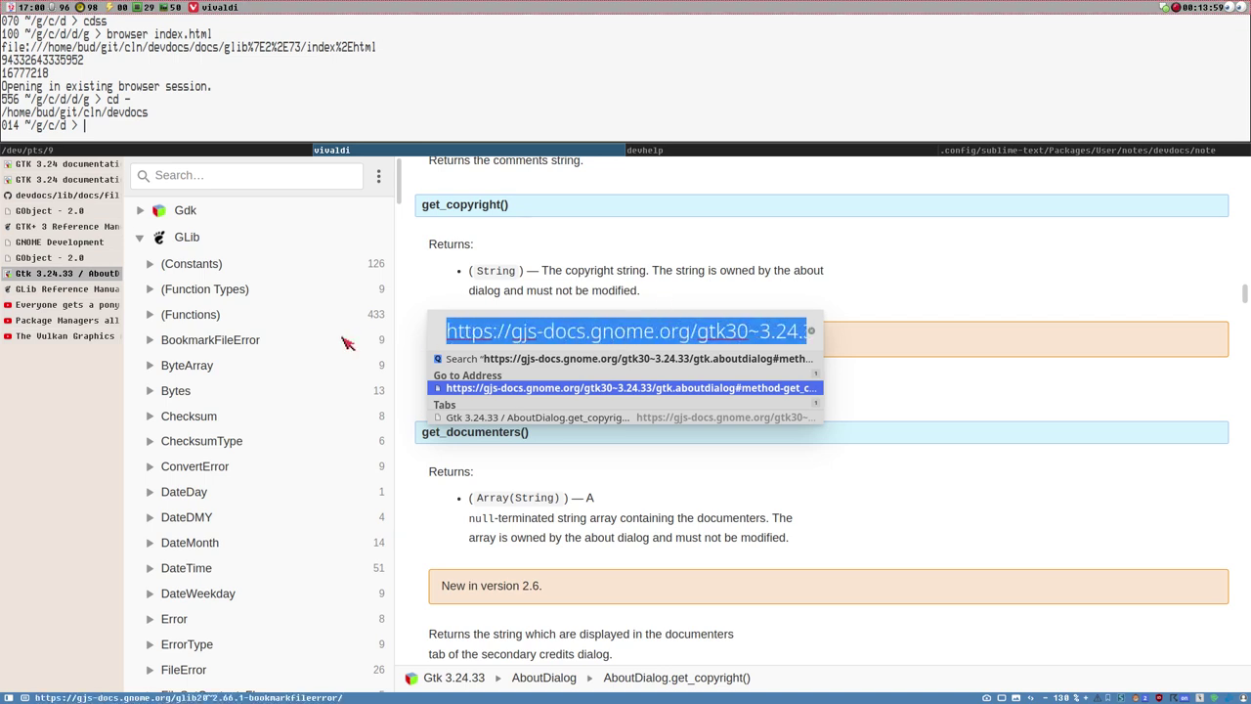
pyautogui.click(635, 336)
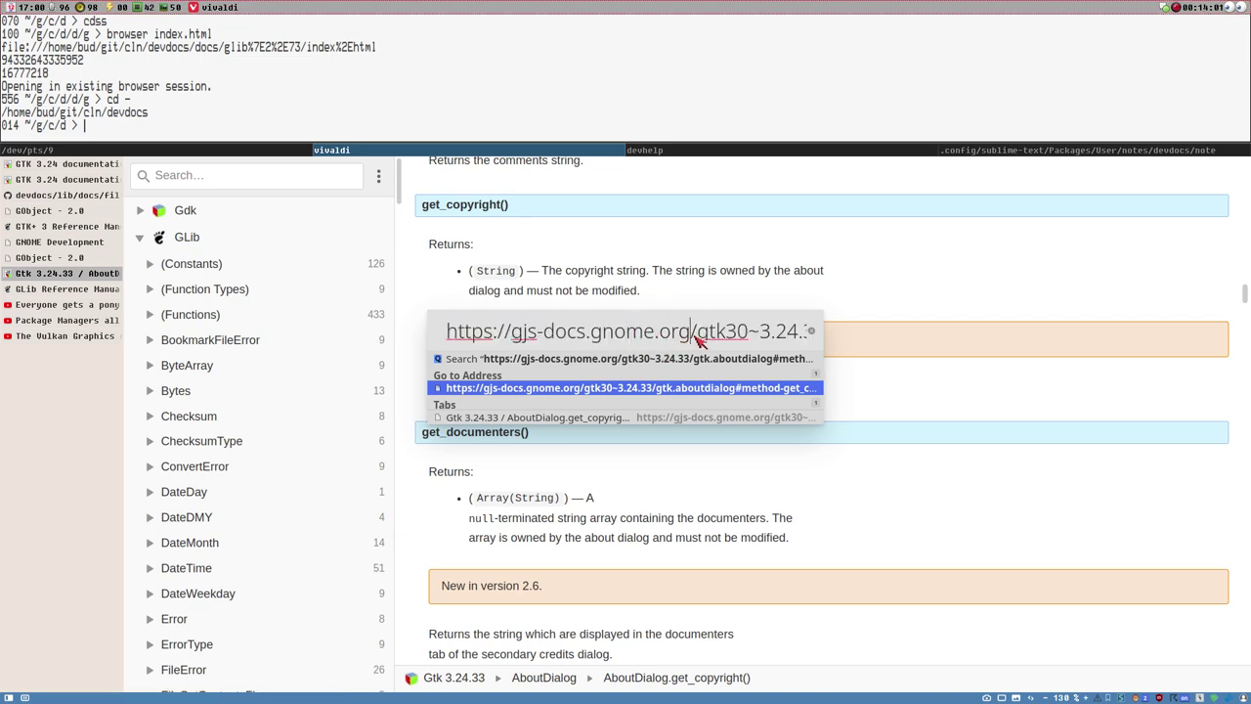
pyautogui.press('Right')
pyautogui.press('Right')
pyautogui.press('Right')
pyautogui.press('Right')
pyautogui.press('Right')
pyautogui.press('Right')
pyautogui.press('Right')
pyautogui.press('Right')
pyautogui.press('Right')
pyautogui.press('Right')
pyautogui.press('Right')
pyautogui.press('Right')
pyautogui.press('Right')
pyautogui.press('Right')
pyautogui.press('Right')
pyautogui.press('Right')
pyautogui.press('Right')
pyautogui.press('Right')
pyautogui.press('Right')
pyautogui.press('Right')
pyautogui.keyDown('shift'); pyautogui.click(807, 334); pyautogui.keyUp('shift')
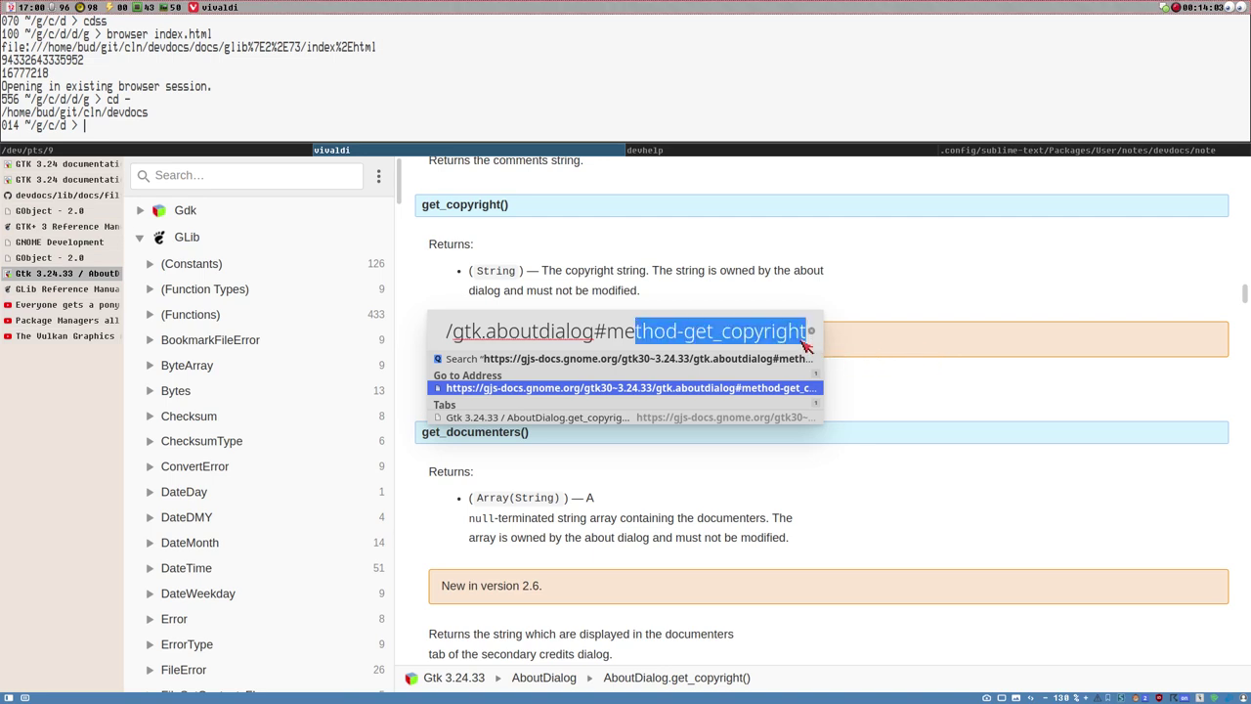
pyautogui.press('BackSpace')
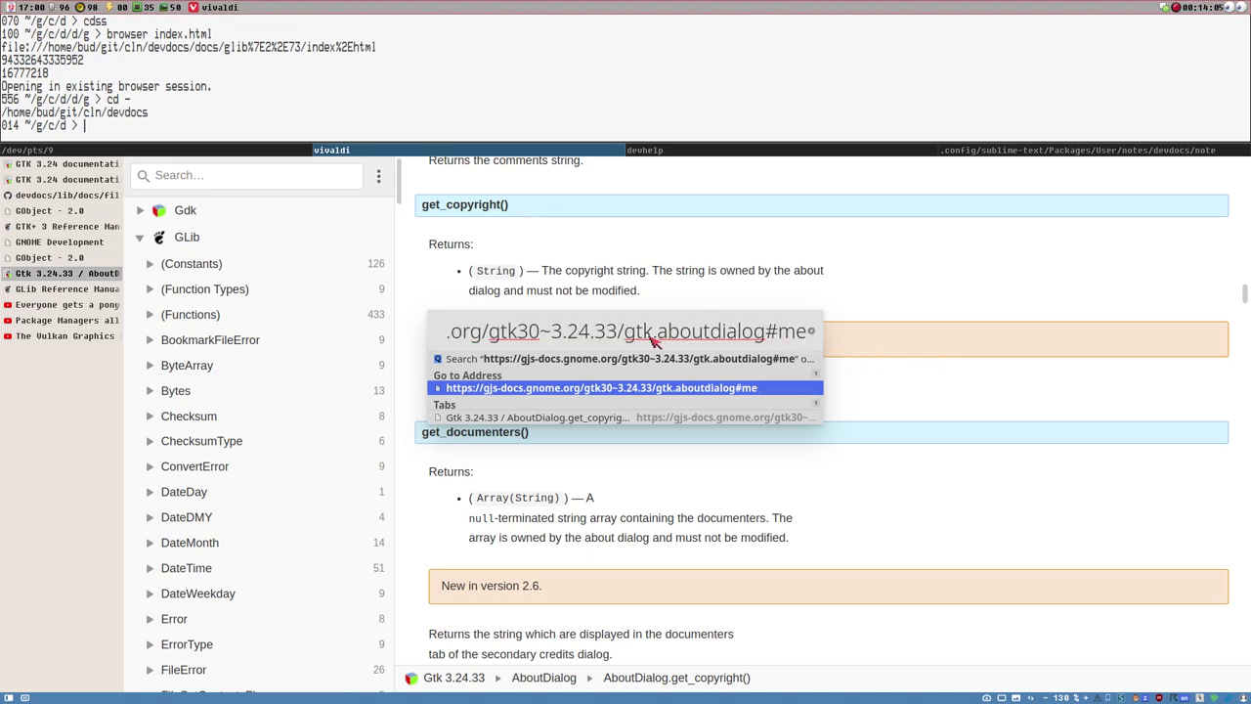
pyautogui.moveTo(489, 333); pyautogui.dragTo(623, 333)
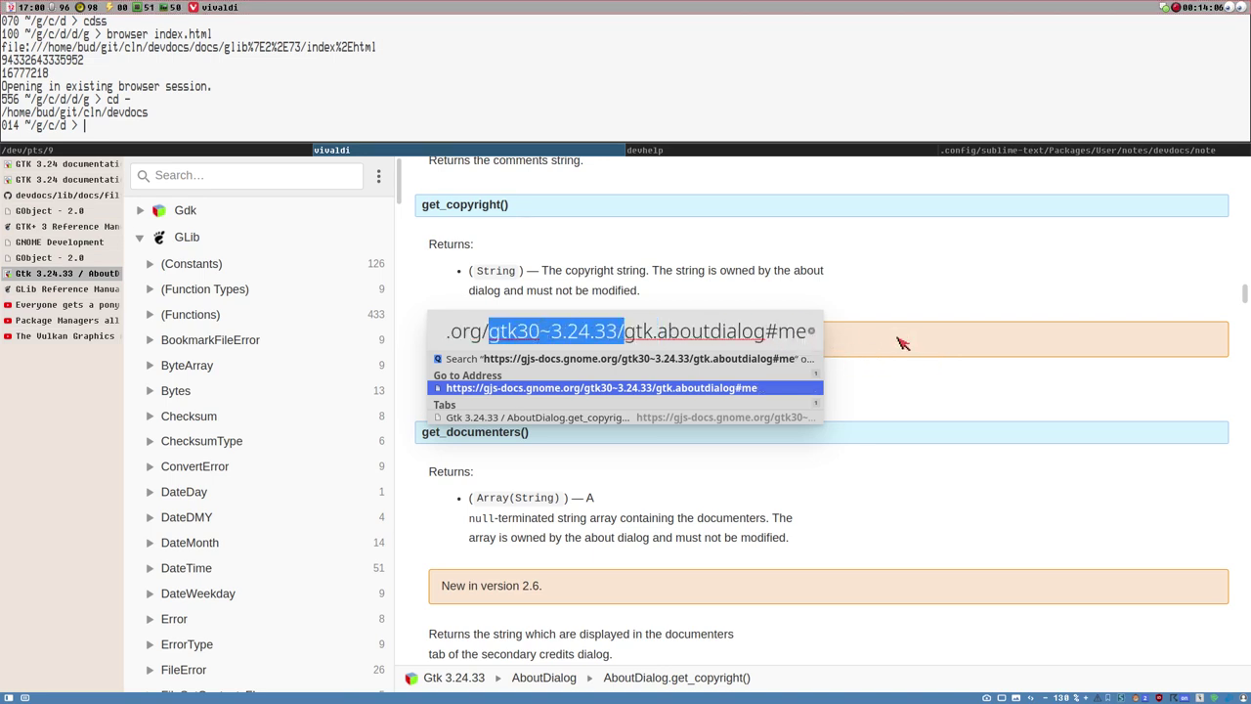
pyautogui.keyDown('shift'); pyautogui.click(815, 335); pyautogui.keyUp('shift')
pyautogui.press('BackSpace')
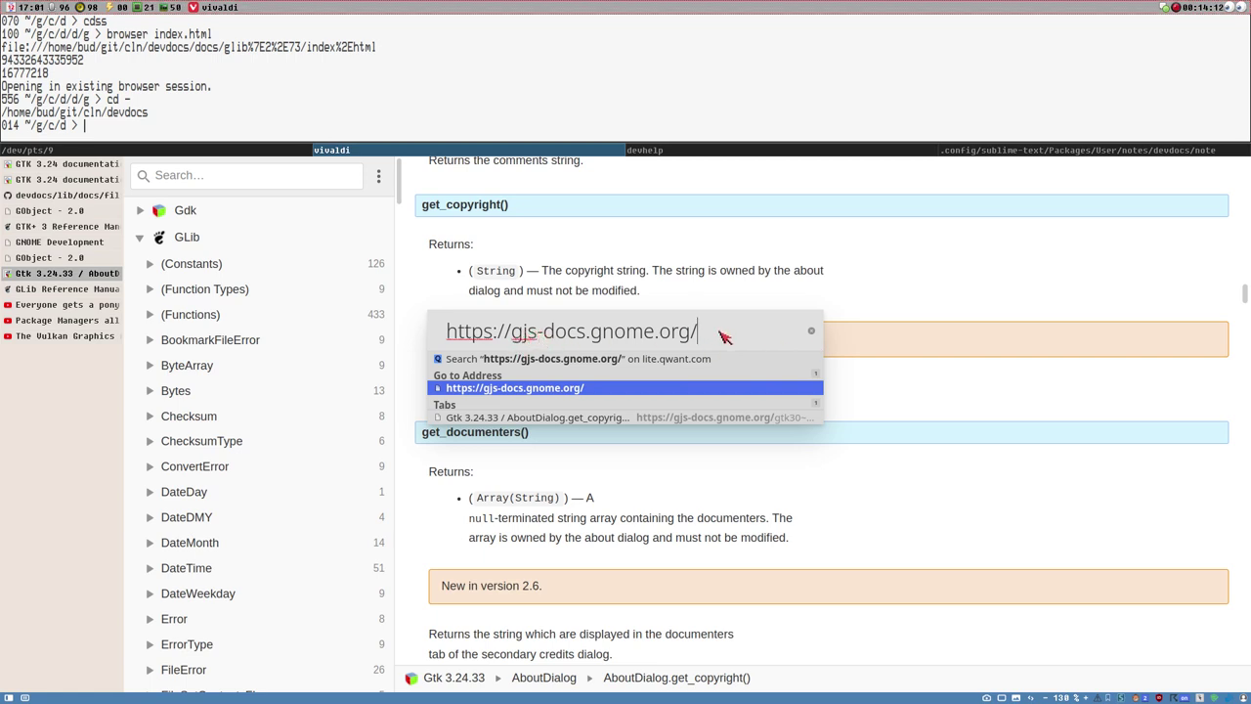
pyautogui.press('Return')
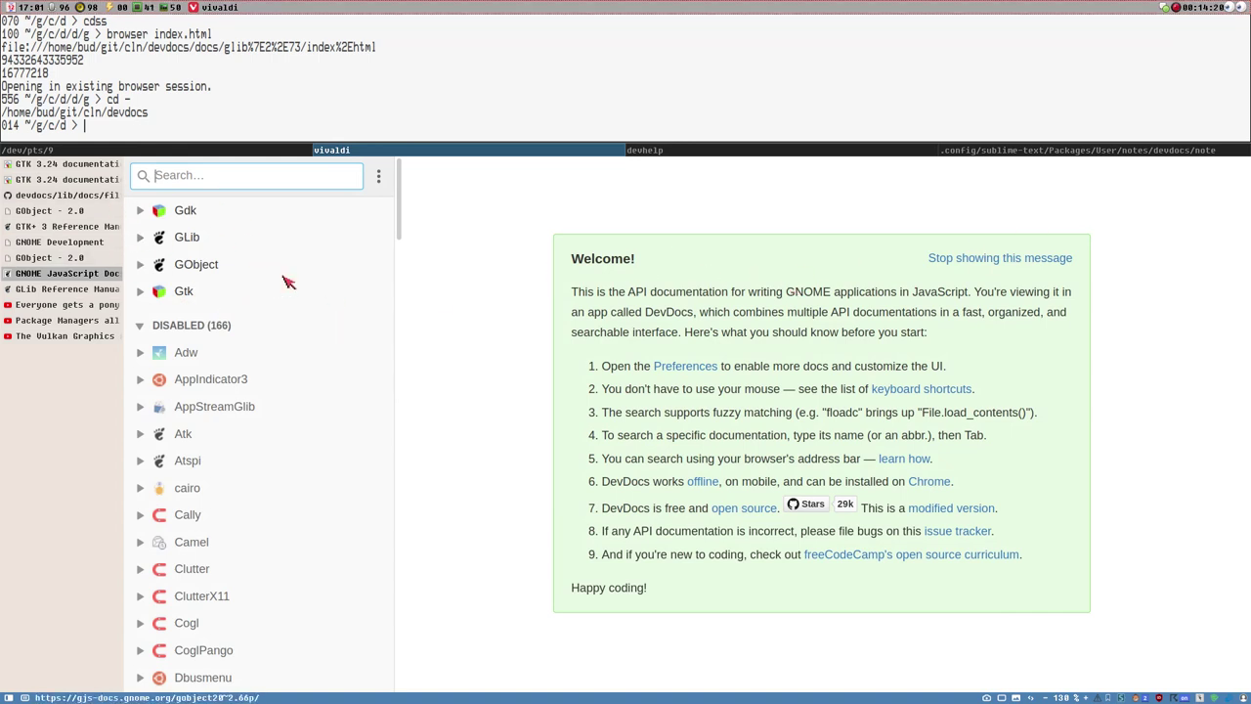
pyautogui.moveTo(396, 175); pyautogui.dragTo(401, 237)
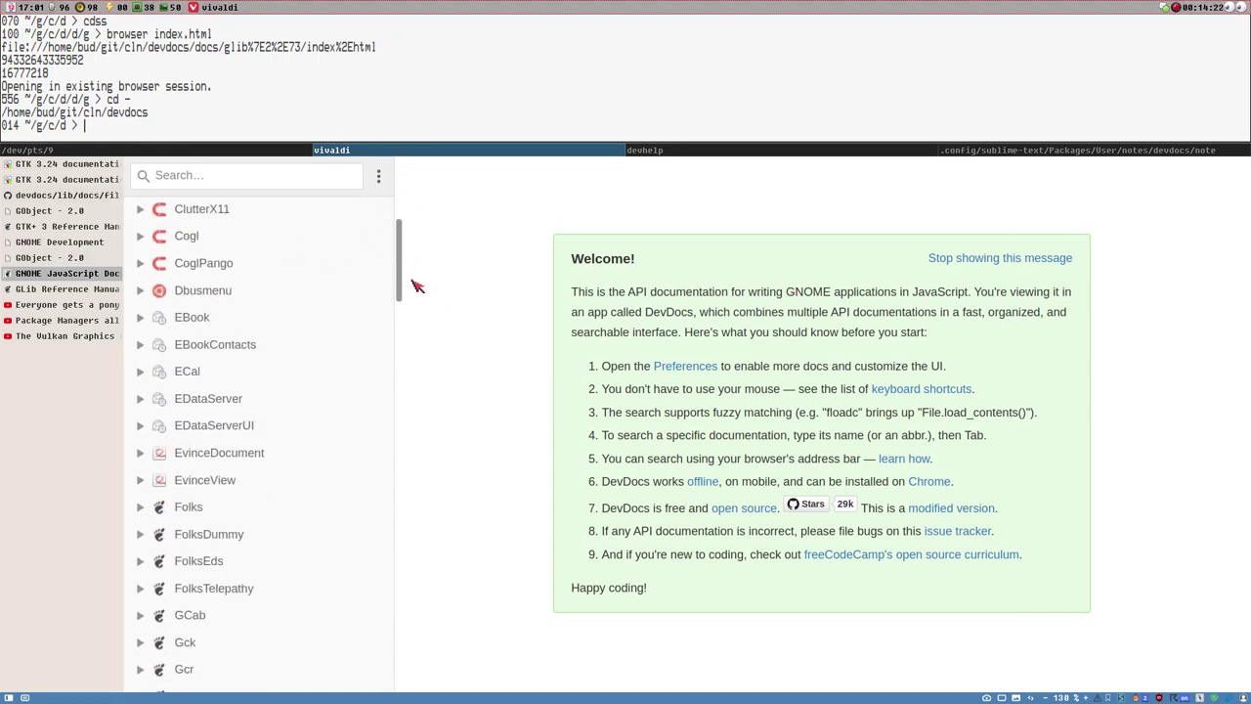
pyautogui.moveTo(413, 284); pyautogui.dragTo(409, 674)
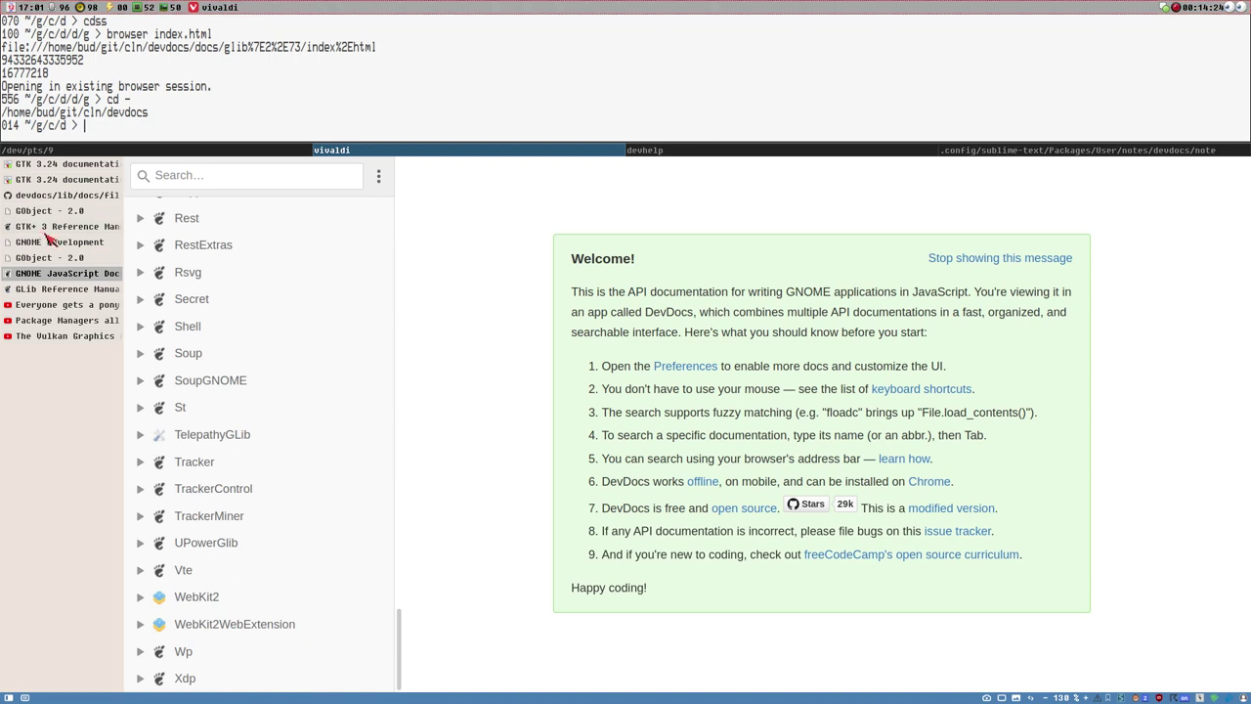
pyautogui.click(43, 182)
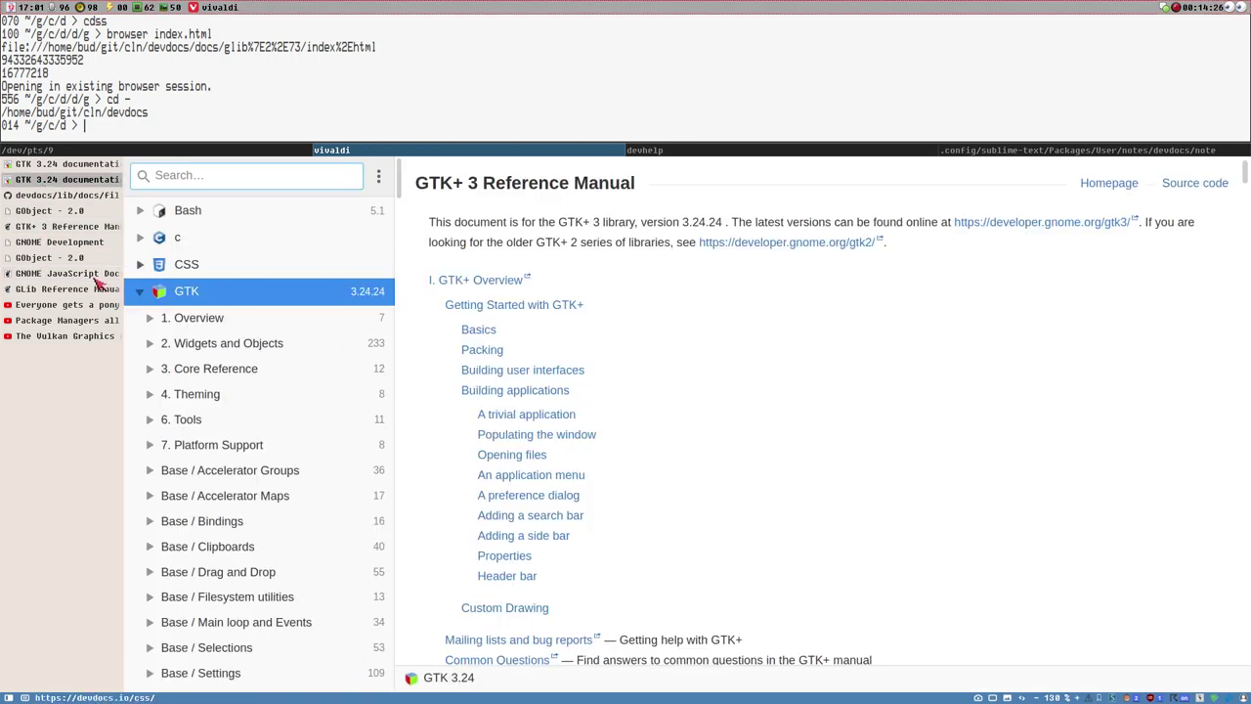
pyautogui.click(143, 293)
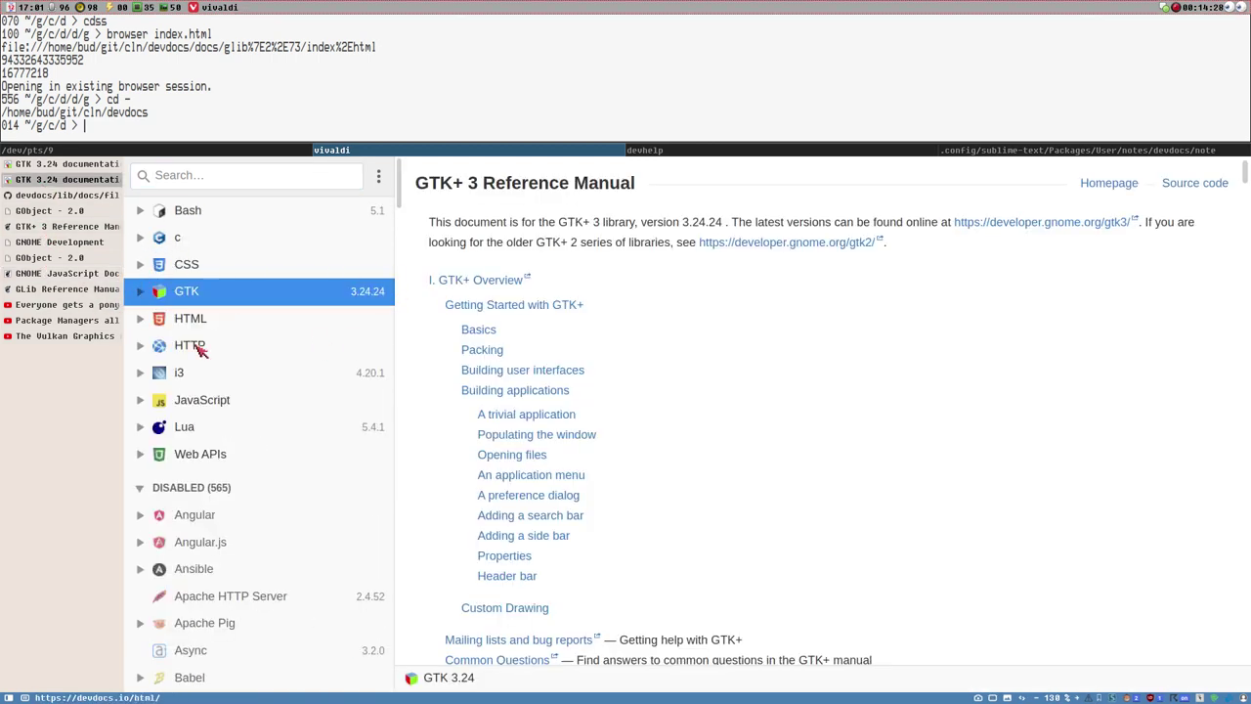
pyautogui.click(55, 242)
pyautogui.click(62, 226)
pyautogui.click(56, 211)
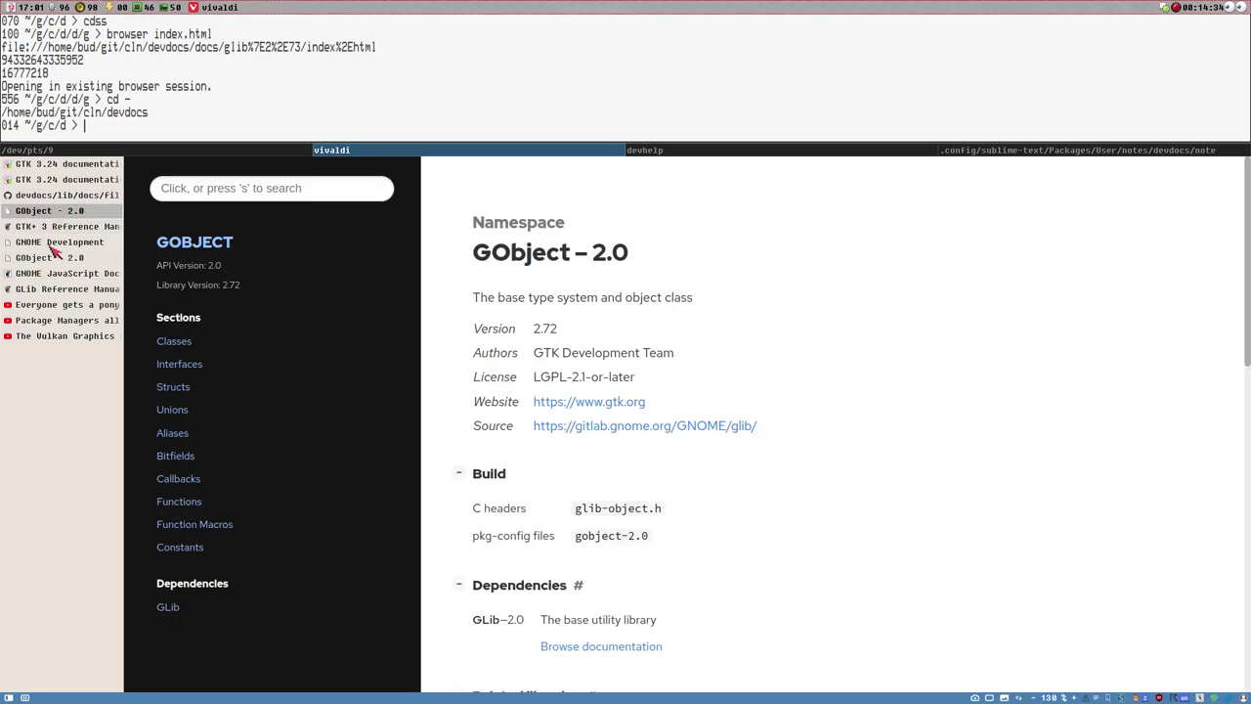
pyautogui.click(54, 258)
pyautogui.click(54, 274)
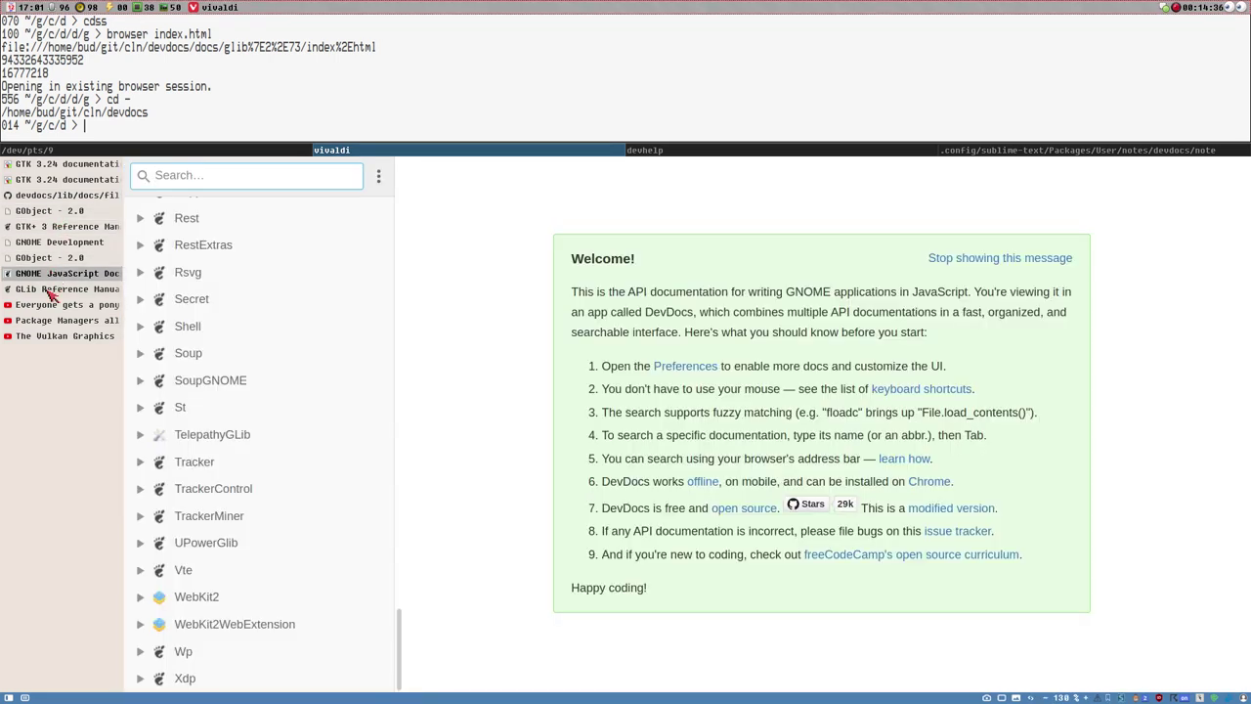
pyautogui.moveTo(400, 649); pyautogui.dragTo(397, 182)
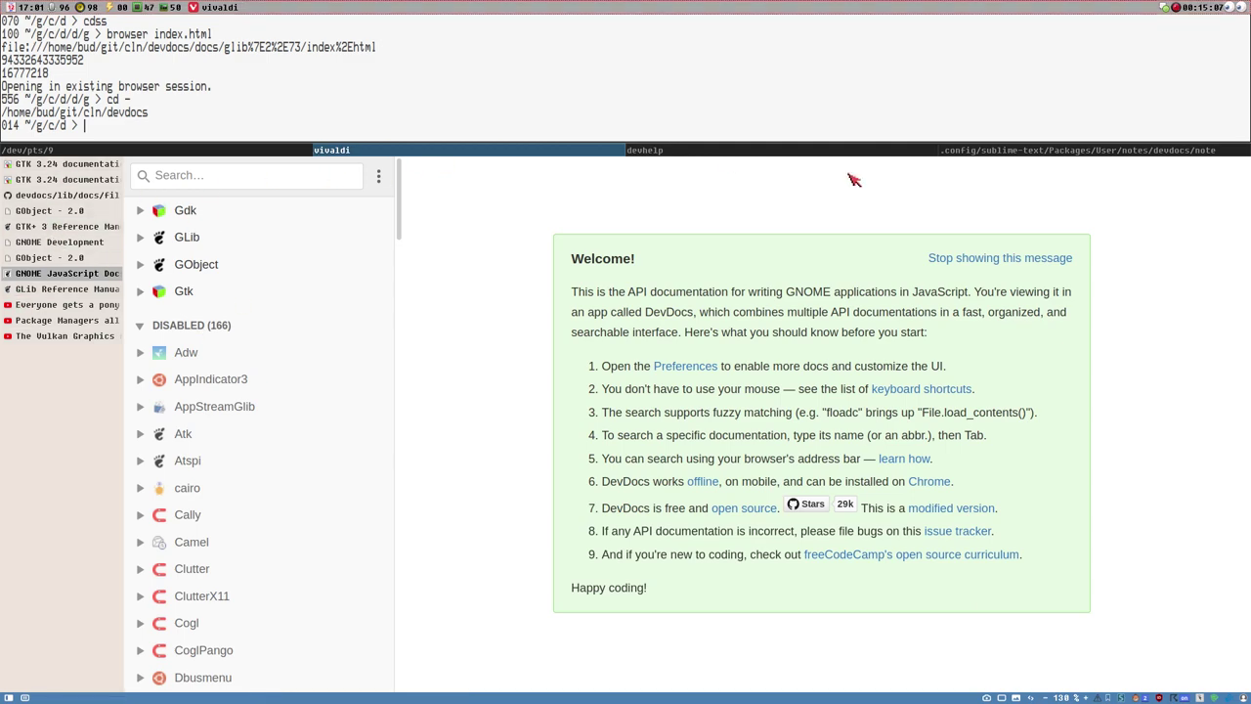
pyautogui.click(989, 151)
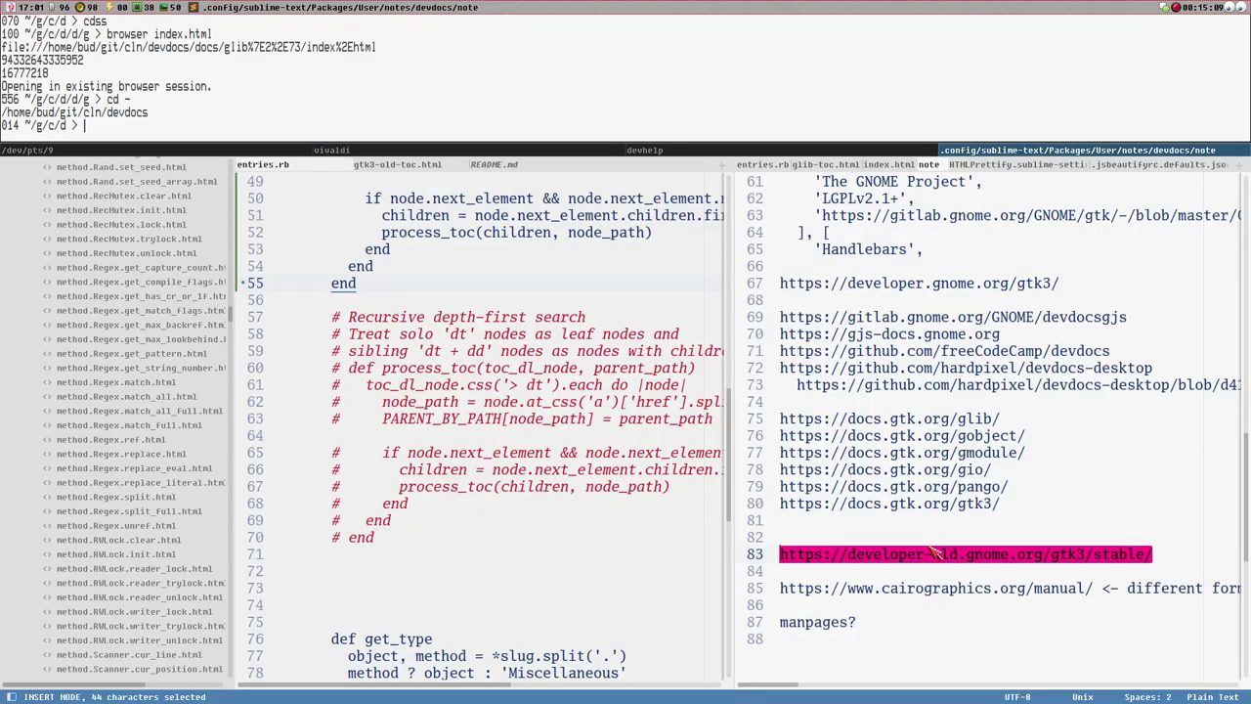
pyautogui.click(993, 558)
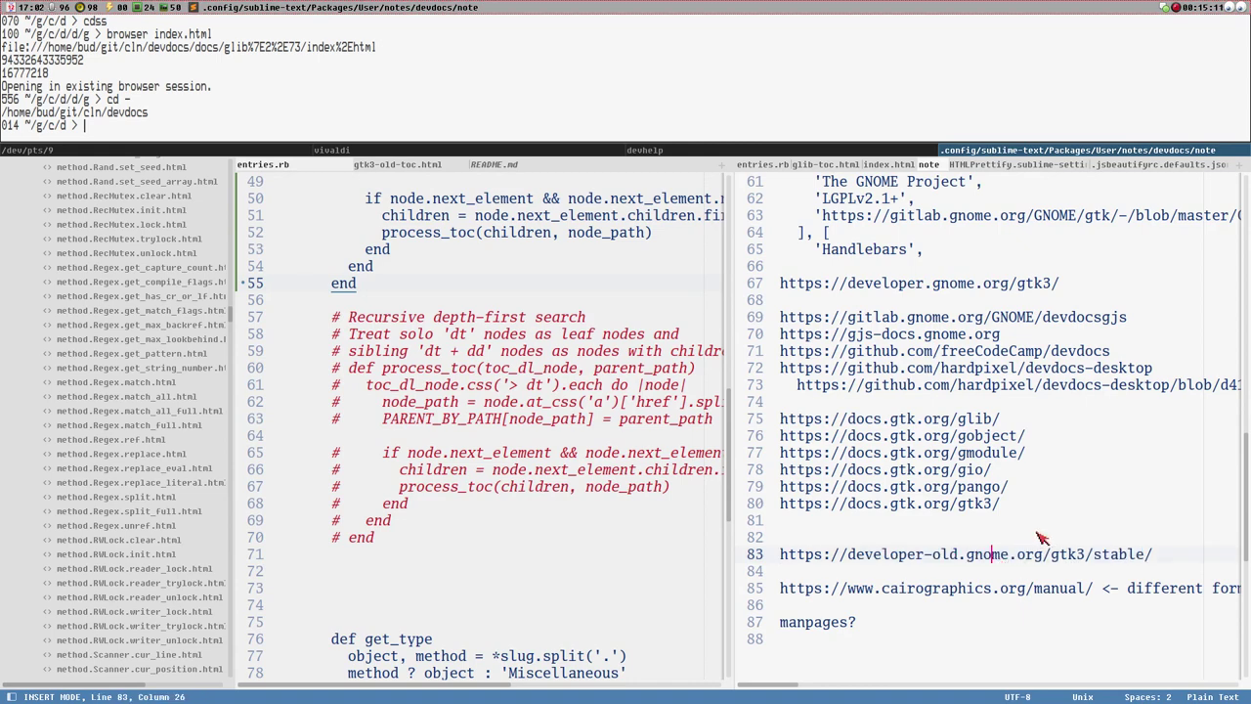
pyautogui.scroll(1, 1041, 536)
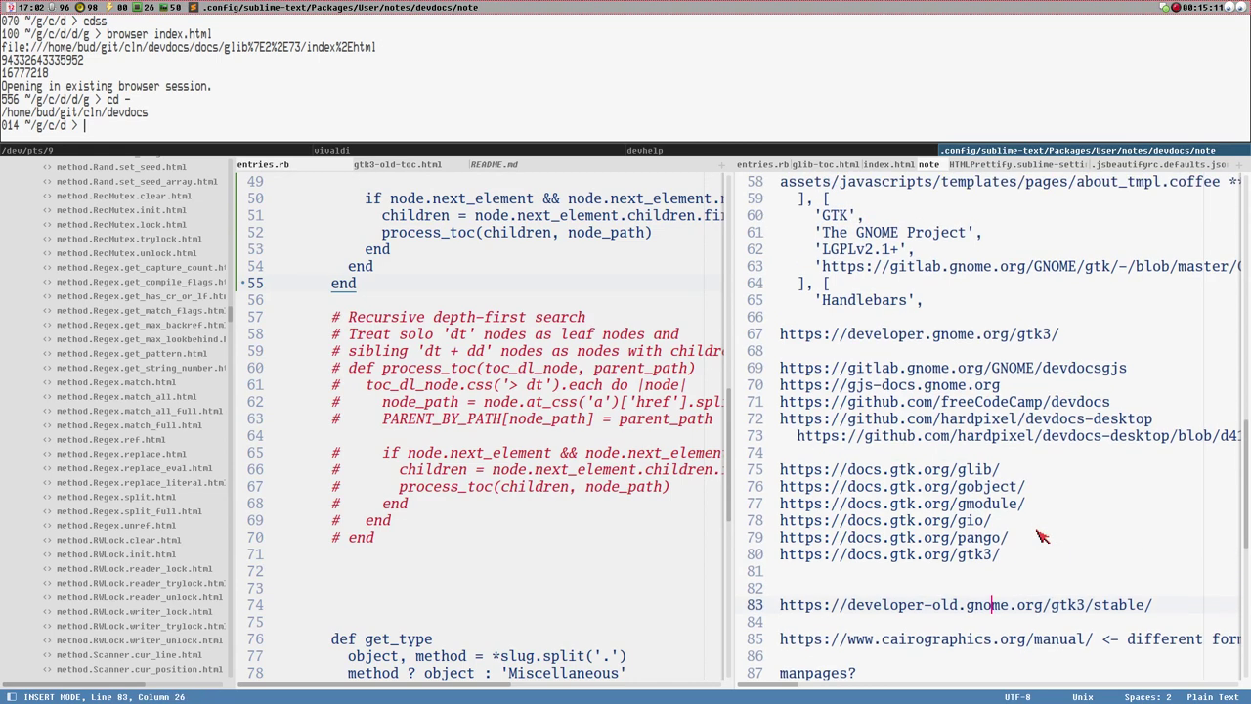
pyautogui.tripleClick(1041, 368)
pyautogui.hotkey('ctrl', 'c')
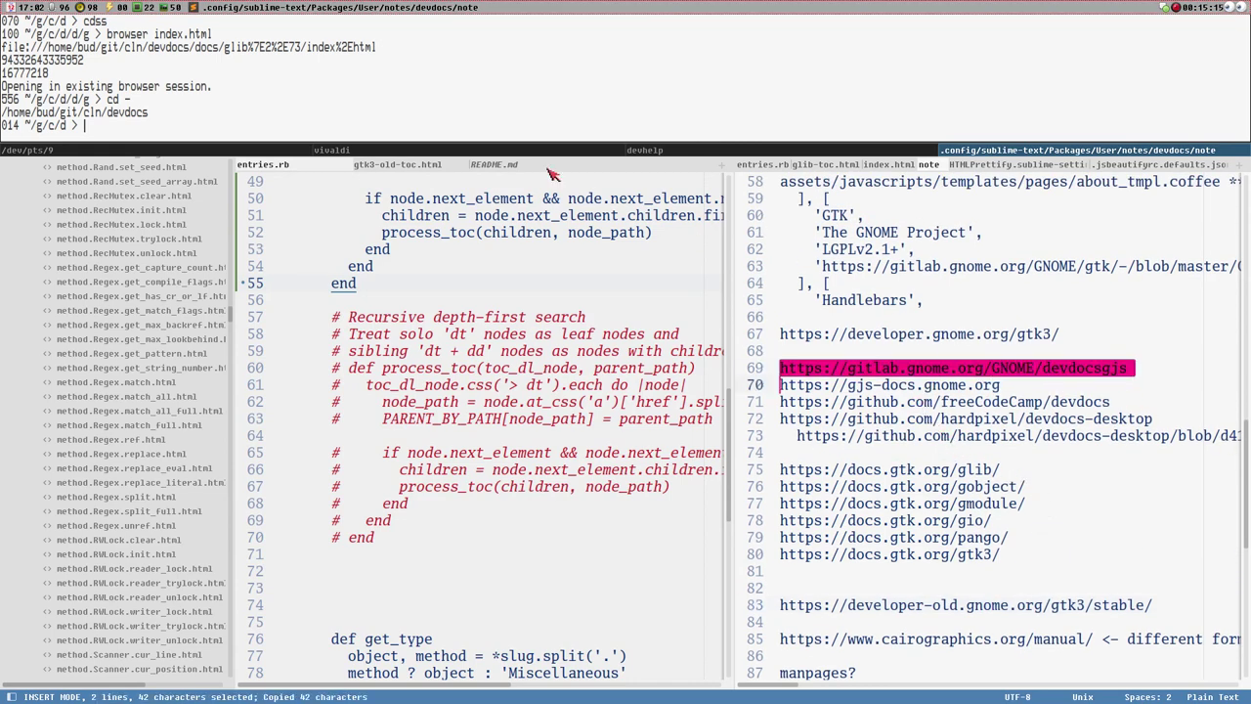
# Paste the devdocsgjs GitLab address into Quick Commands and open it in a new tab.
pyautogui.click(386, 154)
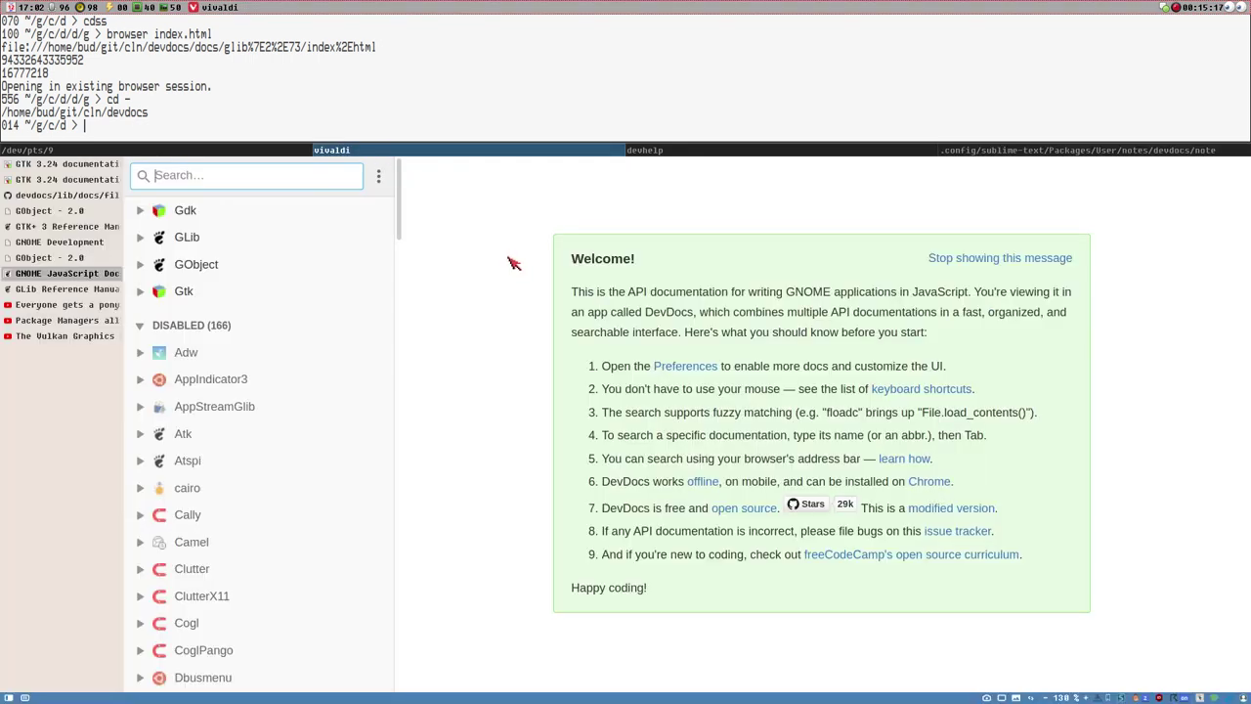
pyautogui.press('F2')
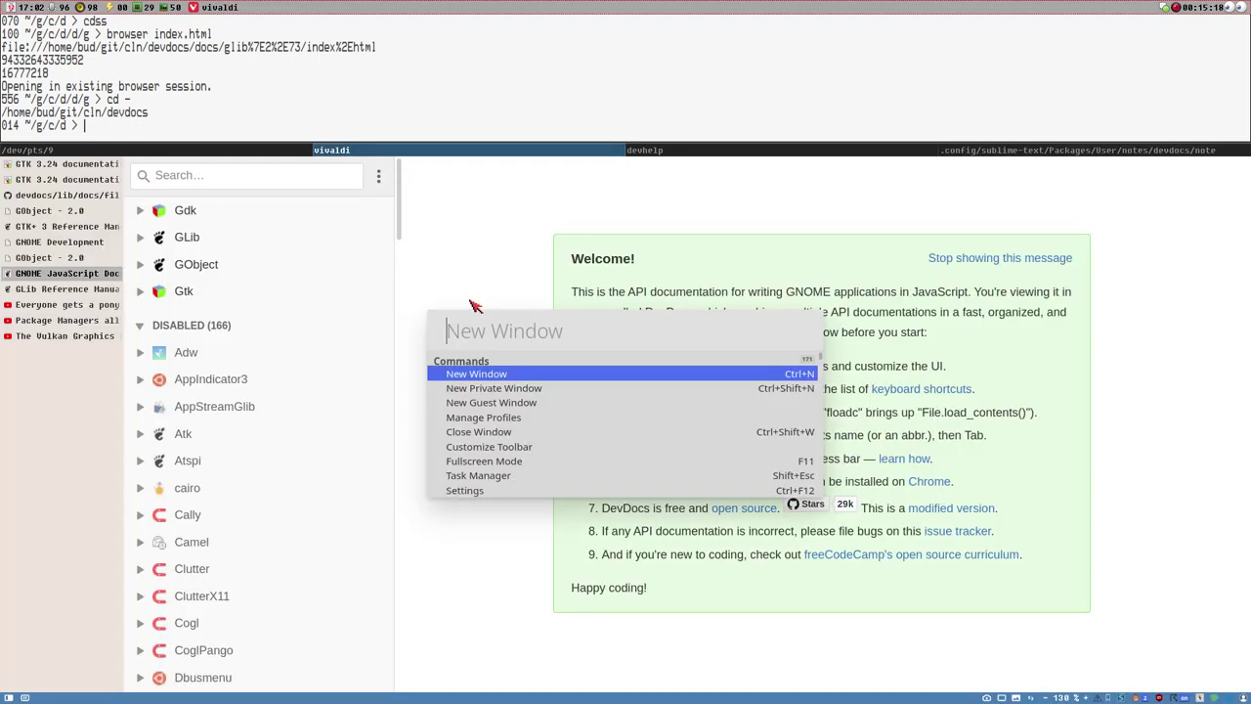
pyautogui.hotkey('ctrl', 'v')
pyautogui.press('Return')
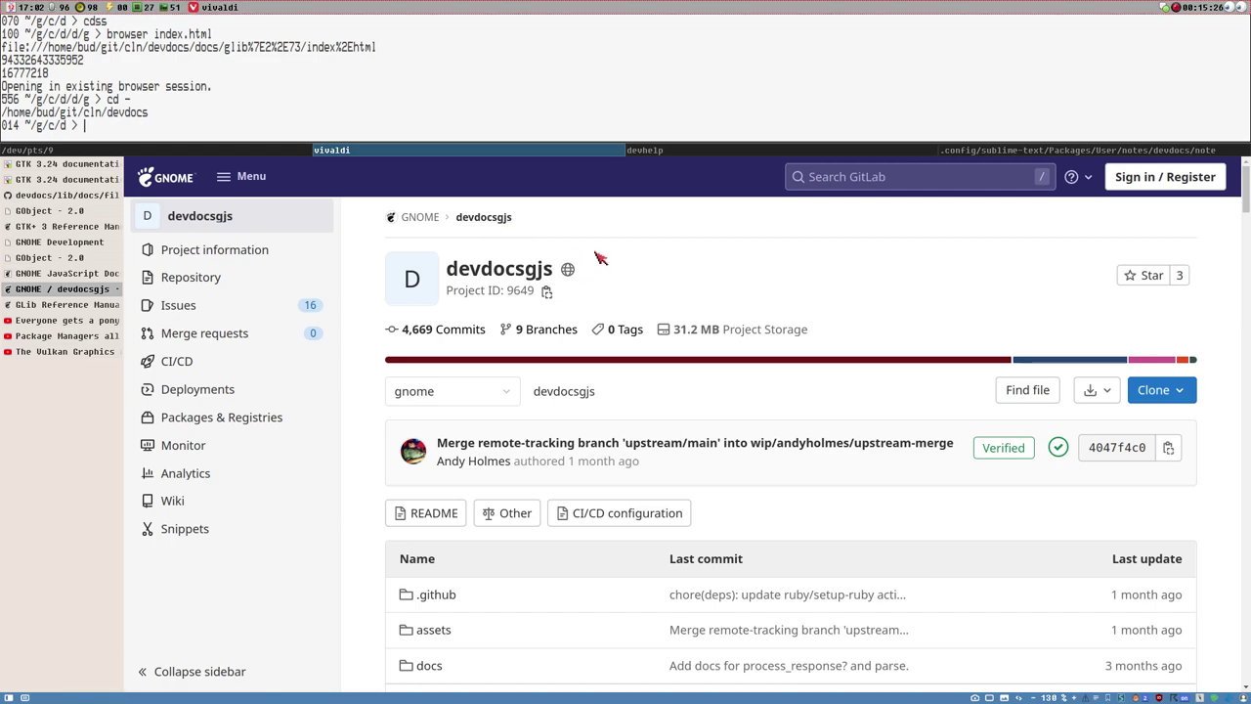
# Scroll through the GNOME/devdocsgjs project page, then return to the GNOME JavaScript docs.
pyautogui.scroll(-3, 791, 440)
pyautogui.scroll(3, 791, 440)
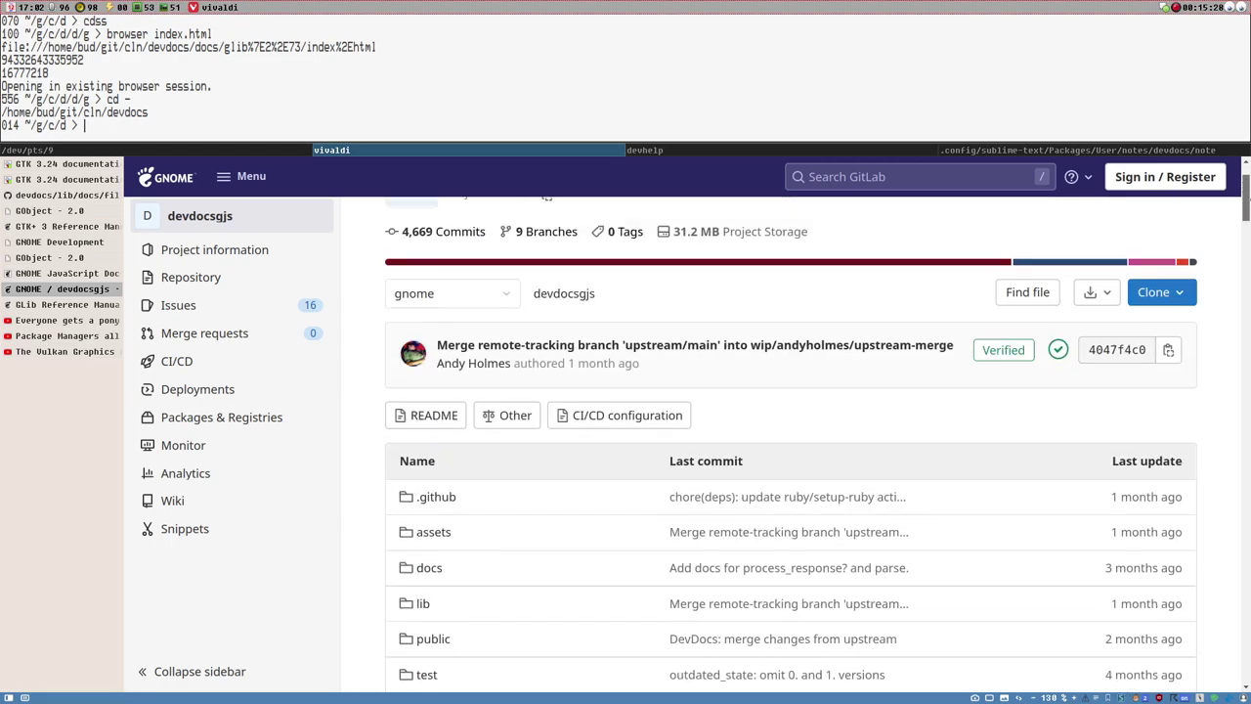
pyautogui.moveTo(1246, 187); pyautogui.dragTo(1248, 311)
pyautogui.scroll(8, 797, 478)
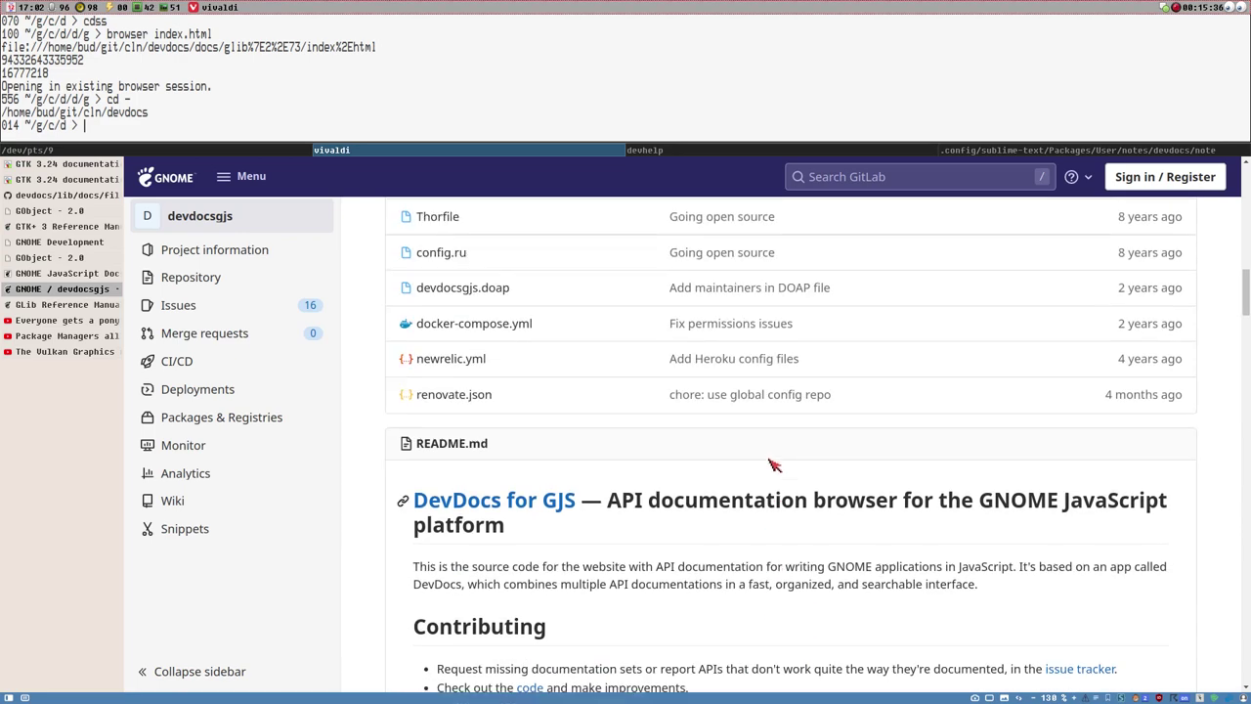
pyautogui.scroll(10, 778, 487)
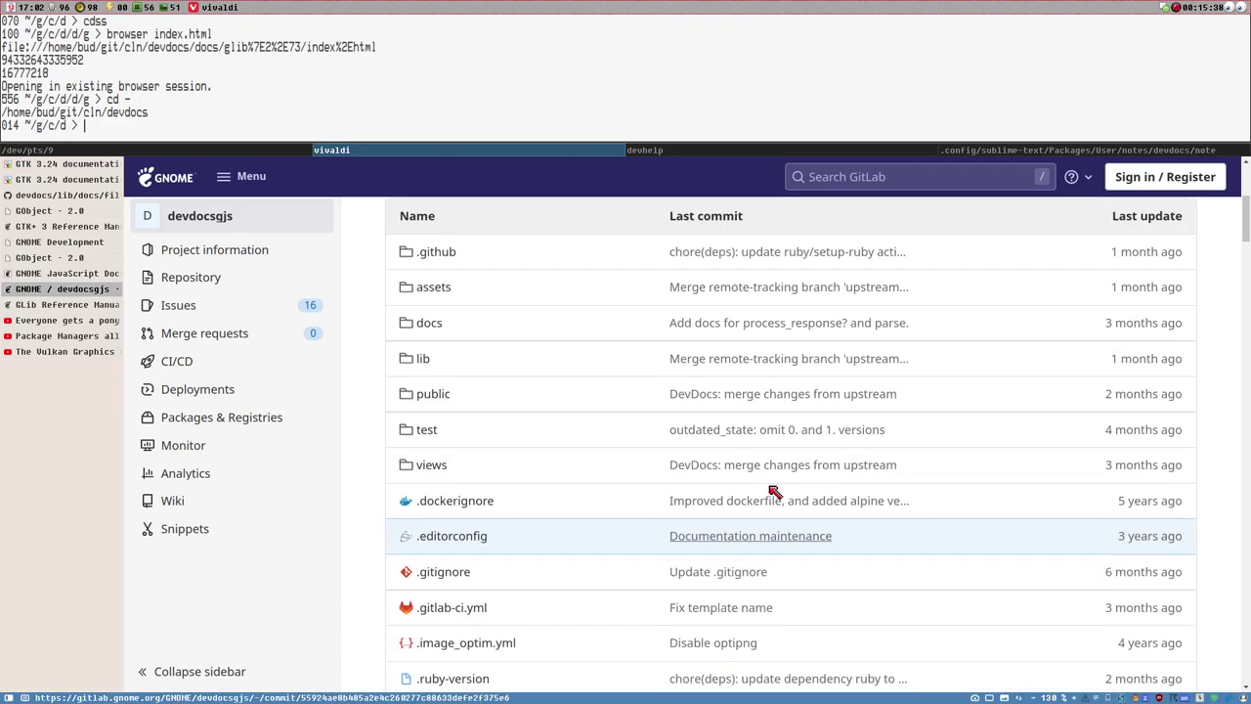
pyautogui.scroll(2, 741, 494)
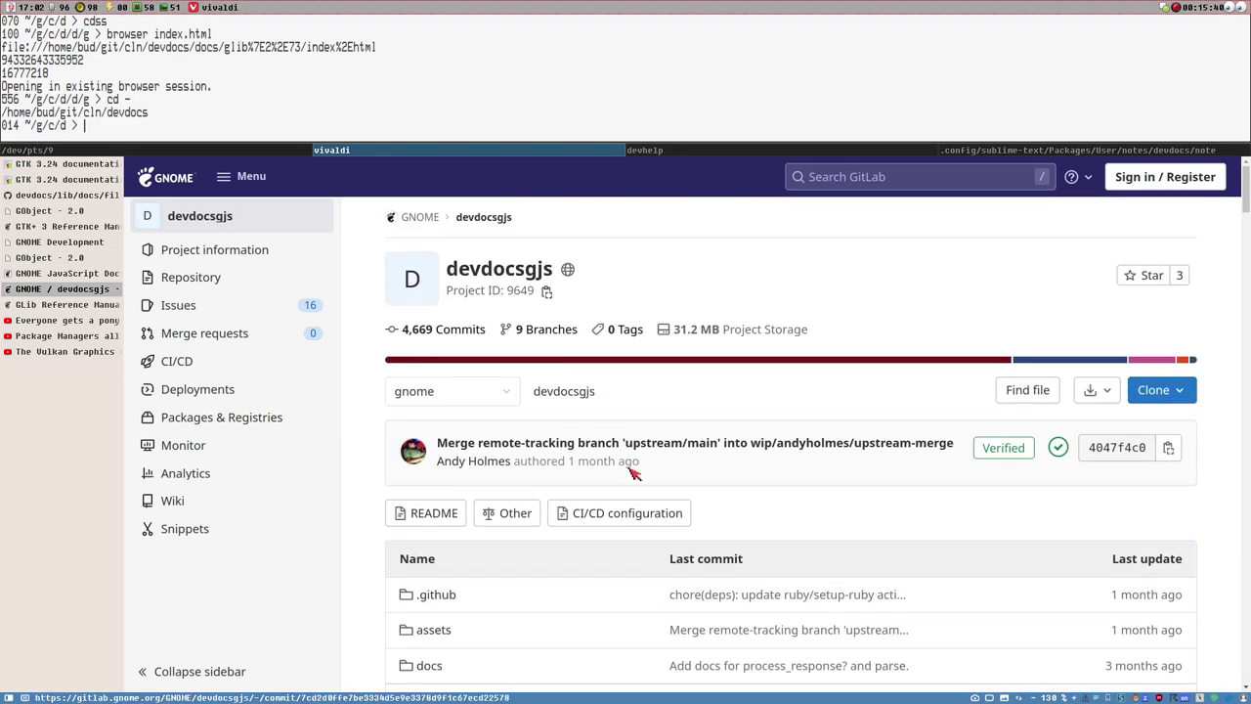
pyautogui.scroll(-6, 1244, 206)
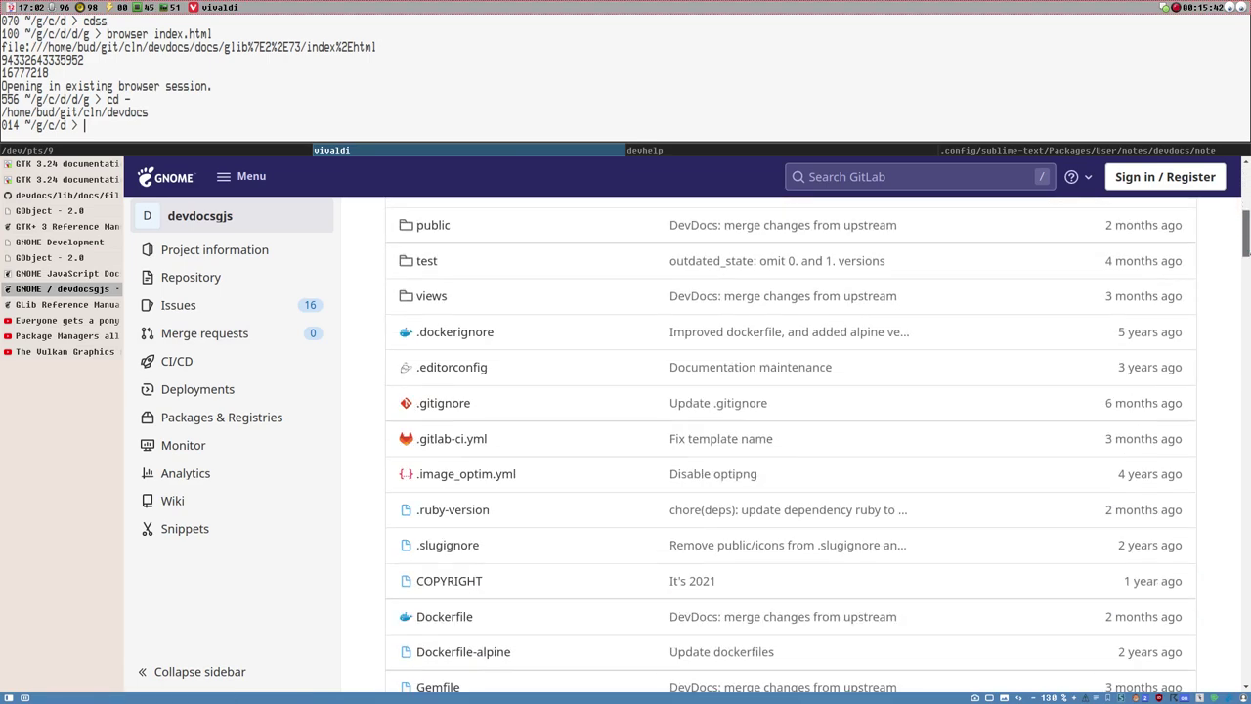
pyautogui.scroll(6, 1244, 205)
pyautogui.scroll(-3, 1210, 448)
pyautogui.scroll(3, 1210, 447)
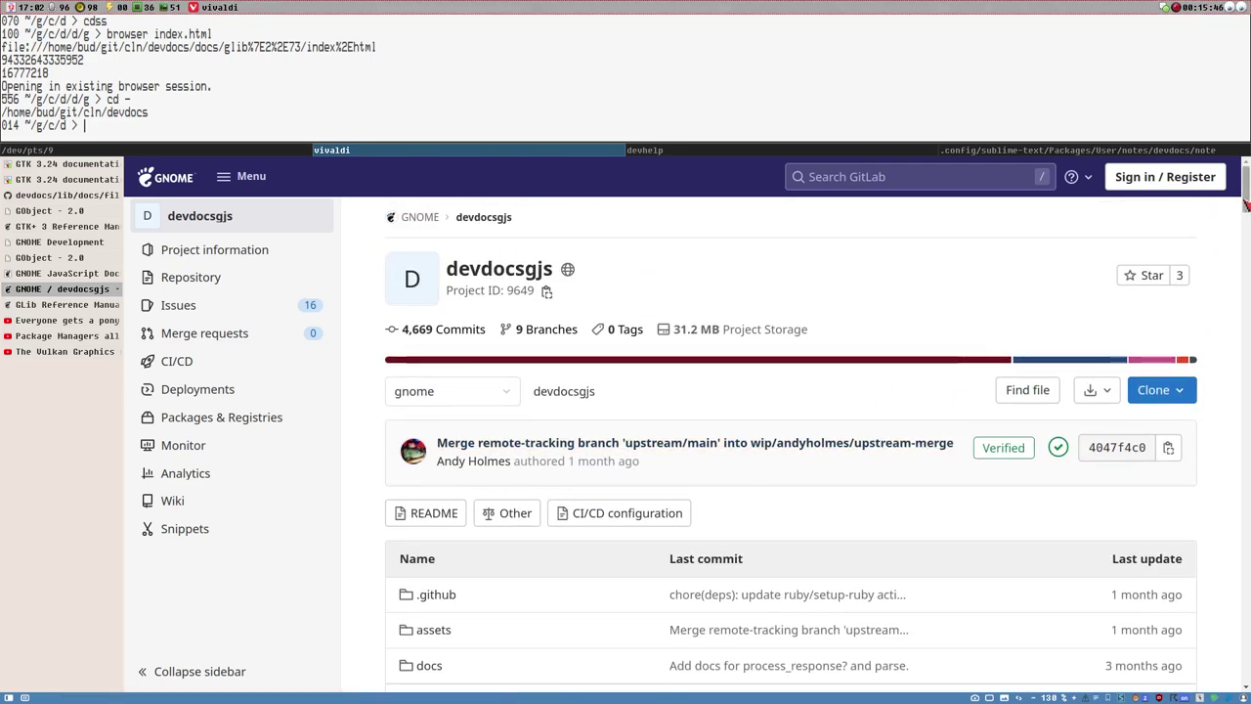
pyautogui.scroll(-5, 492, 334)
pyautogui.scroll(5, 491, 334)
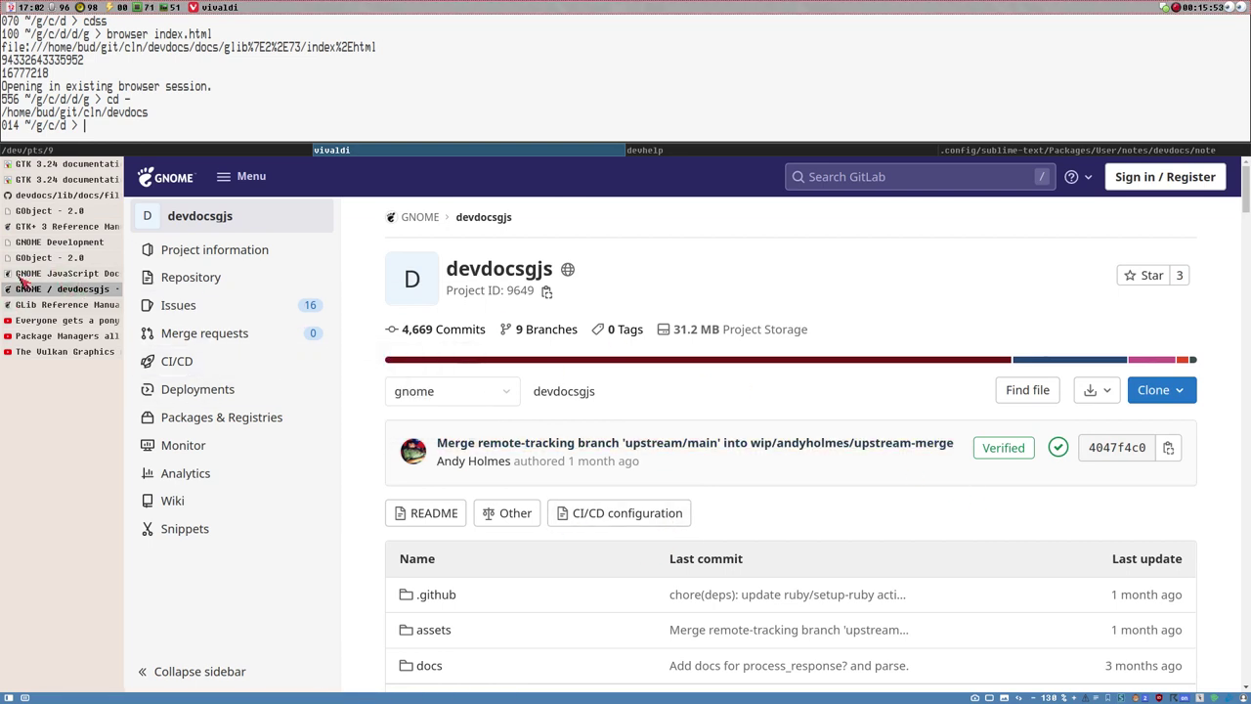
pyautogui.hotkey('ctrl', 'pageup')
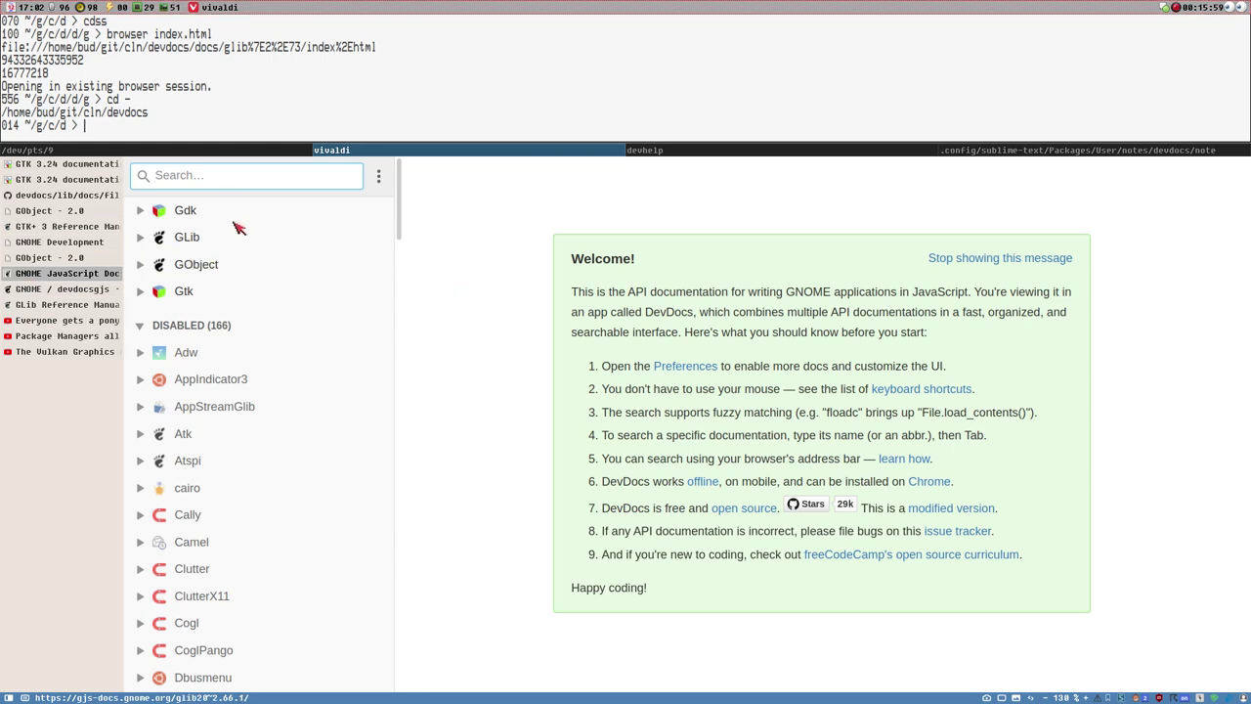
# Expand GLib and Gtk in the DevDocs sidebar to show their contents.
pyautogui.click(151, 237)
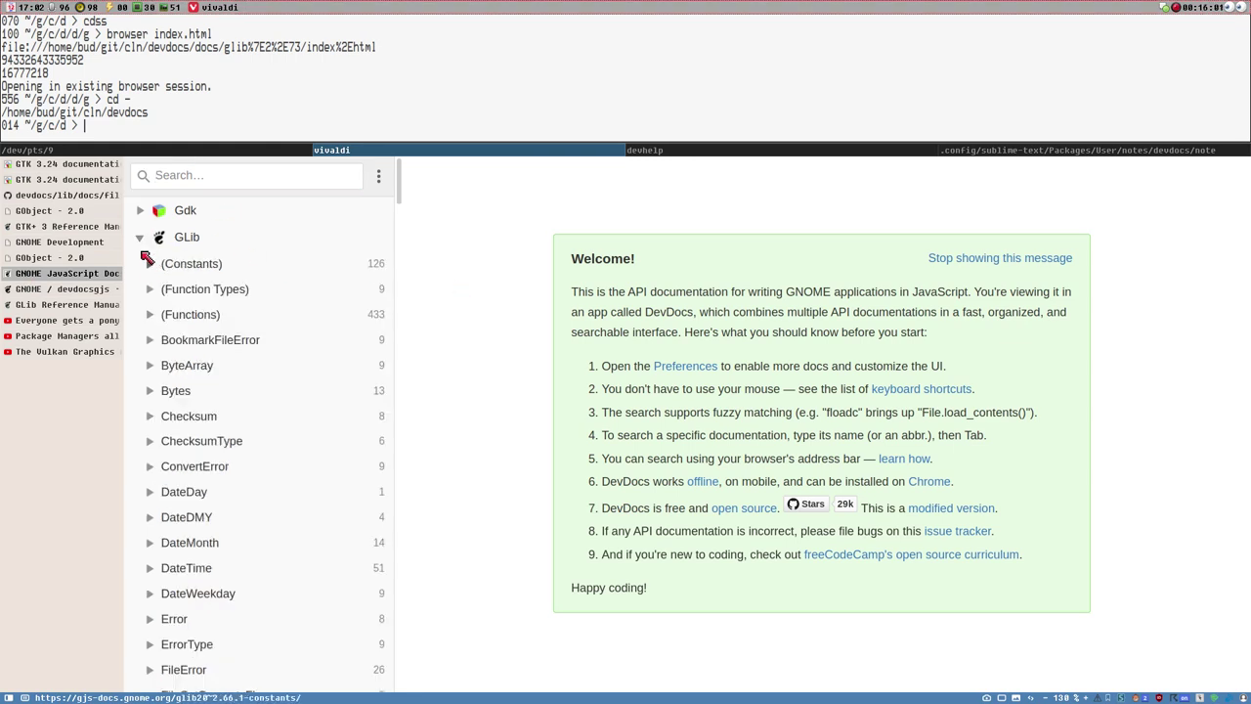
pyautogui.click(152, 236)
pyautogui.click(141, 292)
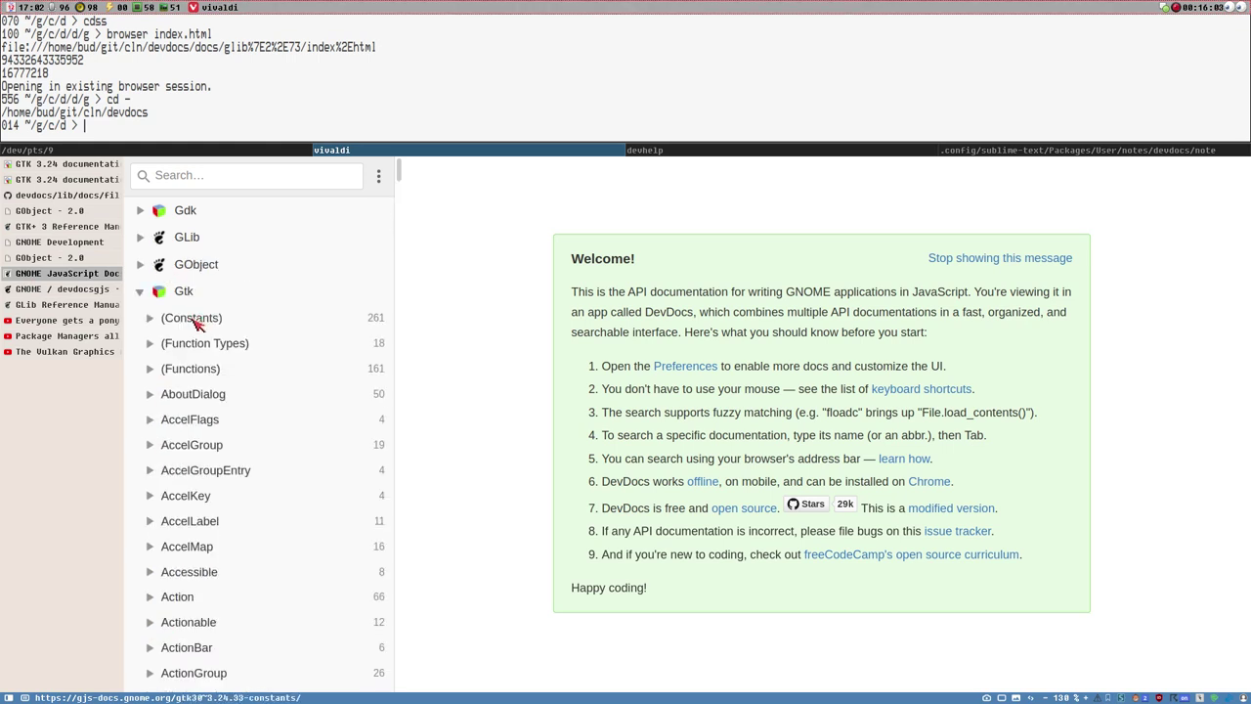
# Compare the GTK 3.24, GObject 2.0, GNOME Development, GTK+ 3 and GLib pages, ending on devdocsgjs.
pyautogui.click(55, 181)
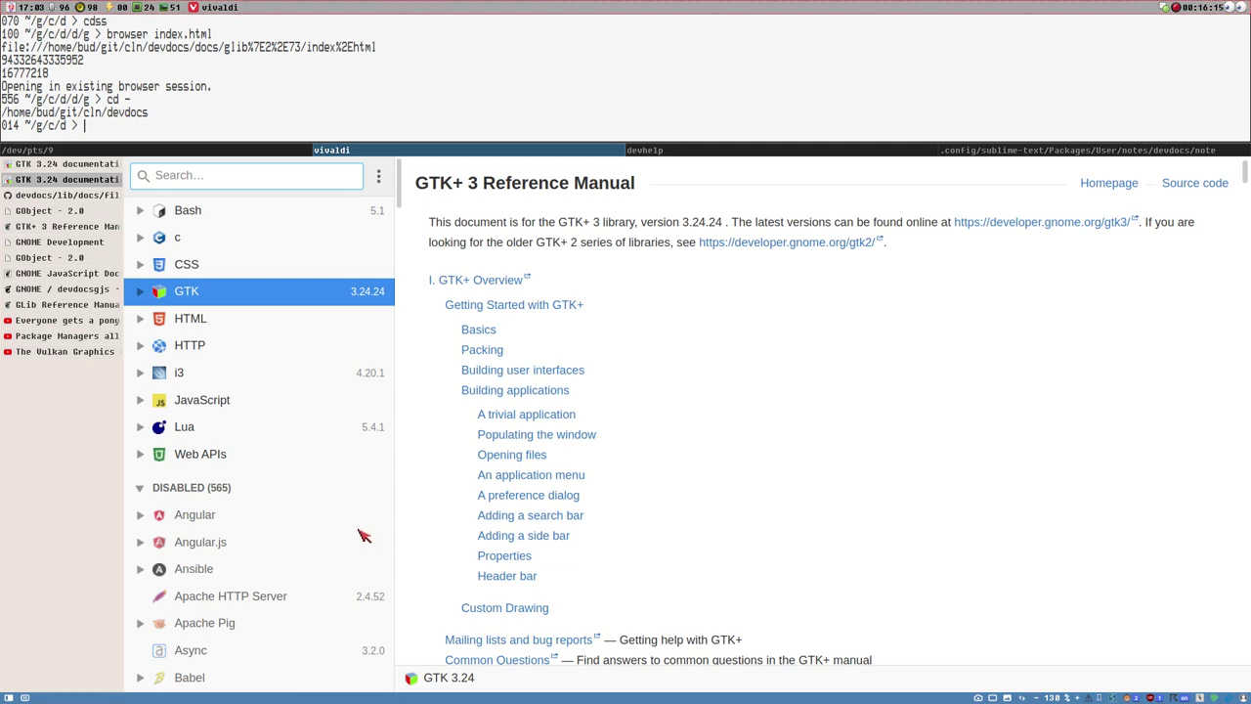
pyautogui.click(56, 274)
pyautogui.click(47, 259)
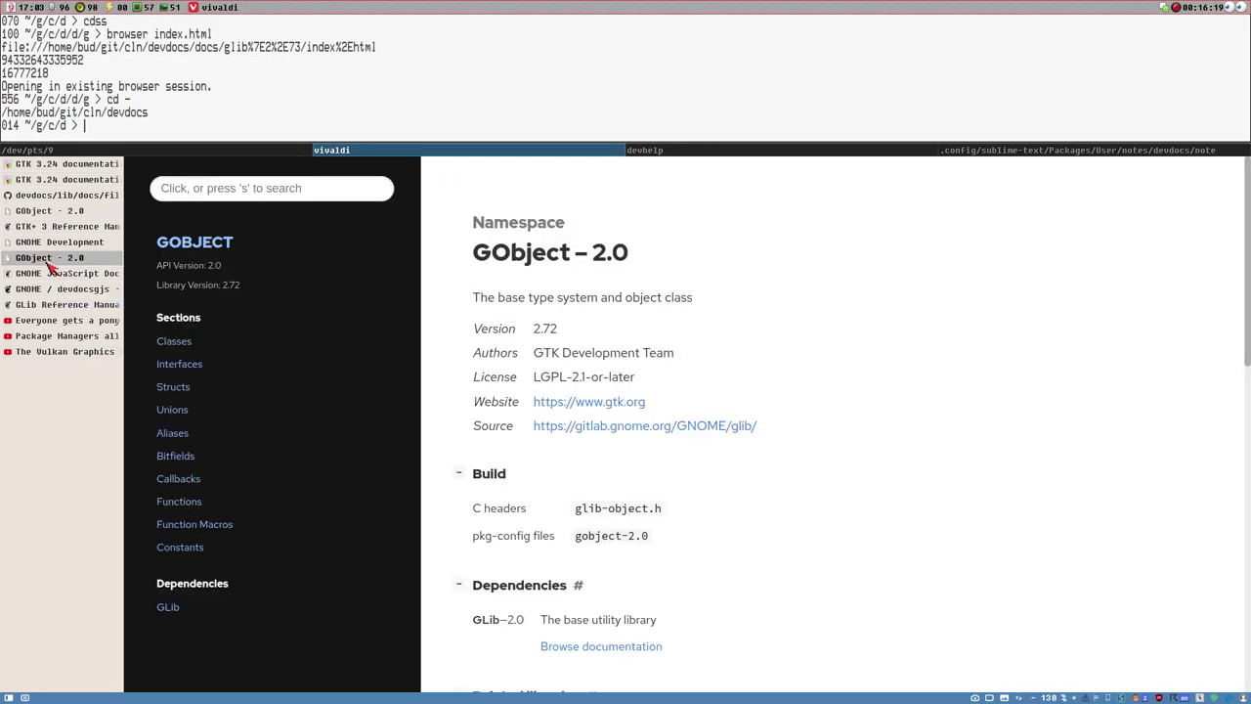
pyautogui.click(66, 243)
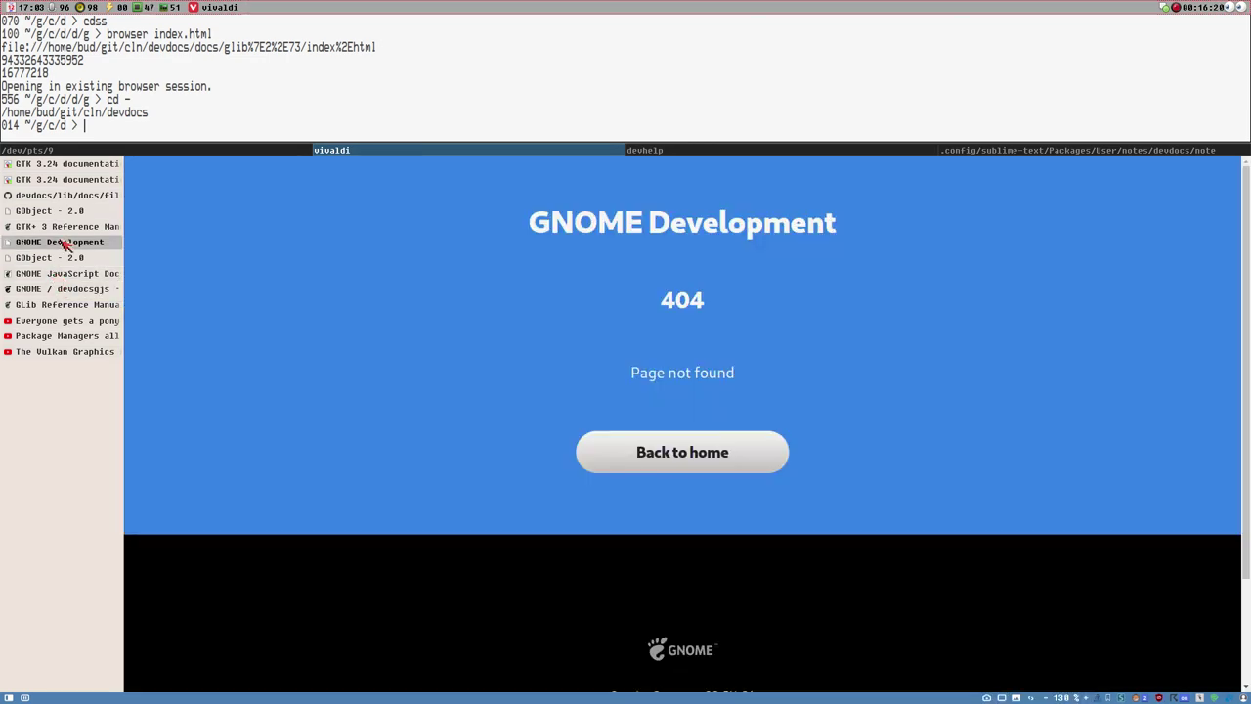
pyautogui.click(68, 228)
pyautogui.click(62, 216)
pyautogui.click(55, 304)
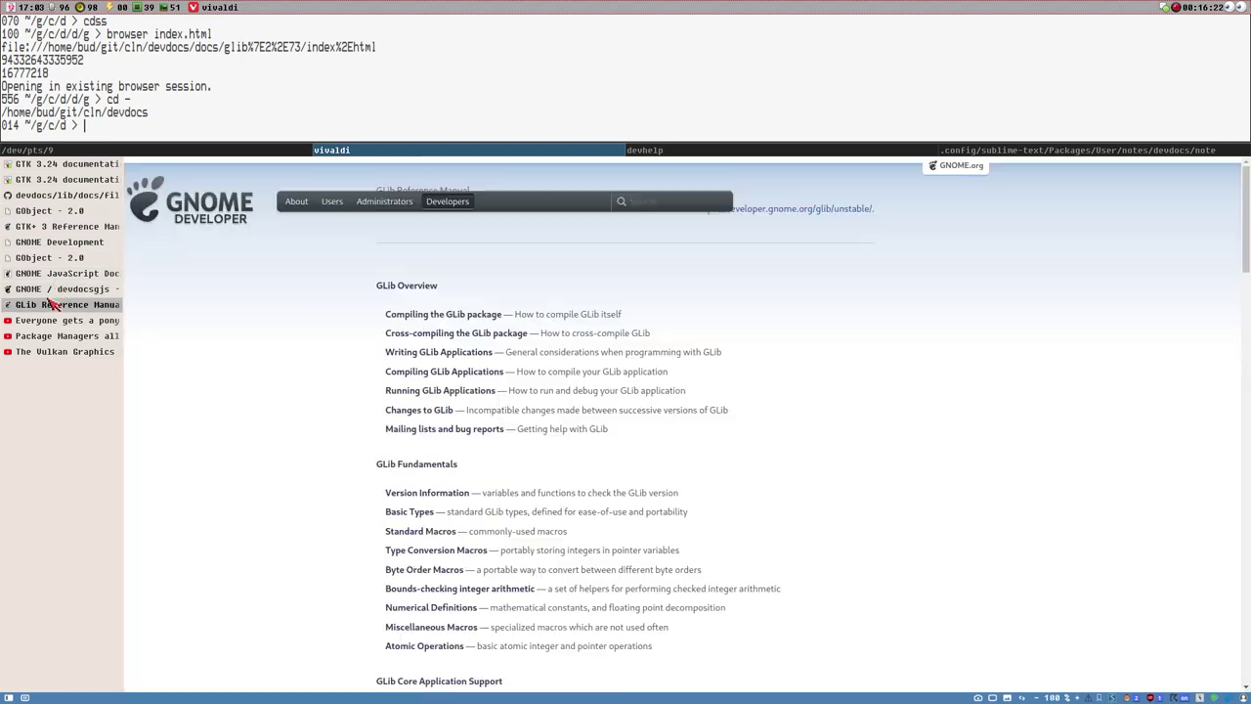
pyautogui.click(57, 289)
# Browse the devdocsgjs file list, then switch to GitHub's devdocs lib/docs/filters/gtk folder.
pyautogui.moveTo(179, 305)
pyautogui.scroll(-4, 577, 391)
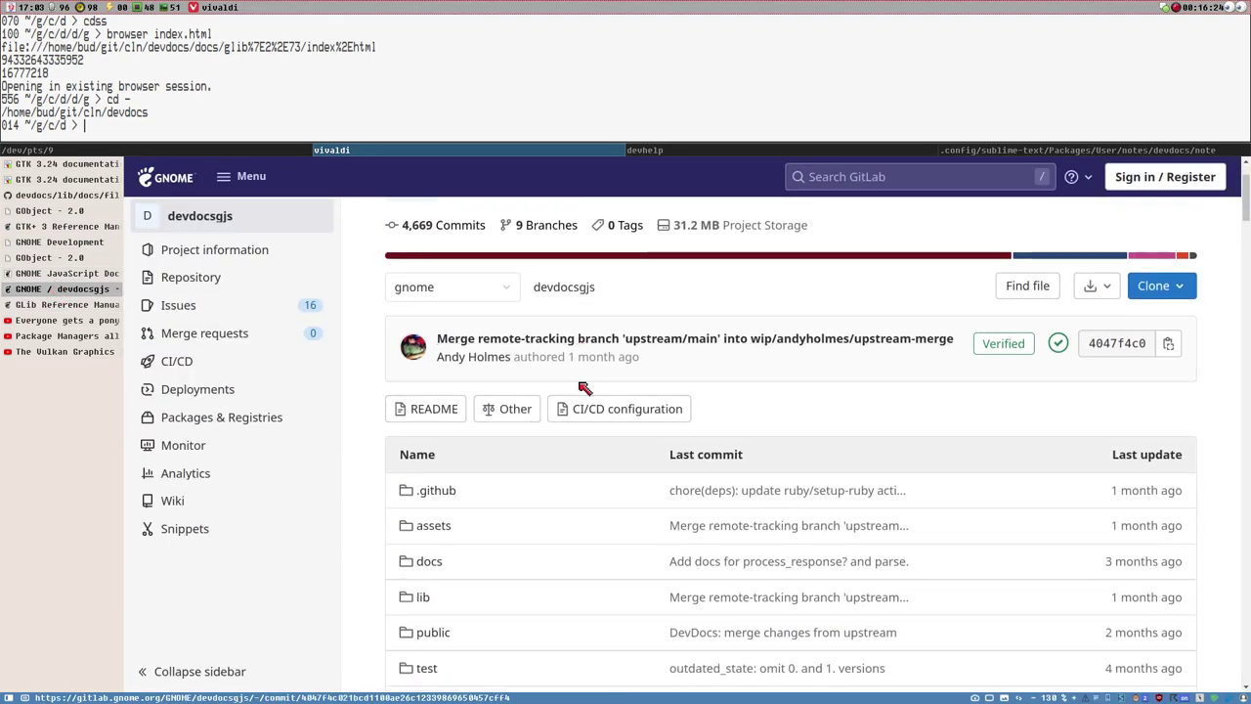
pyautogui.scroll(1, 438, 429)
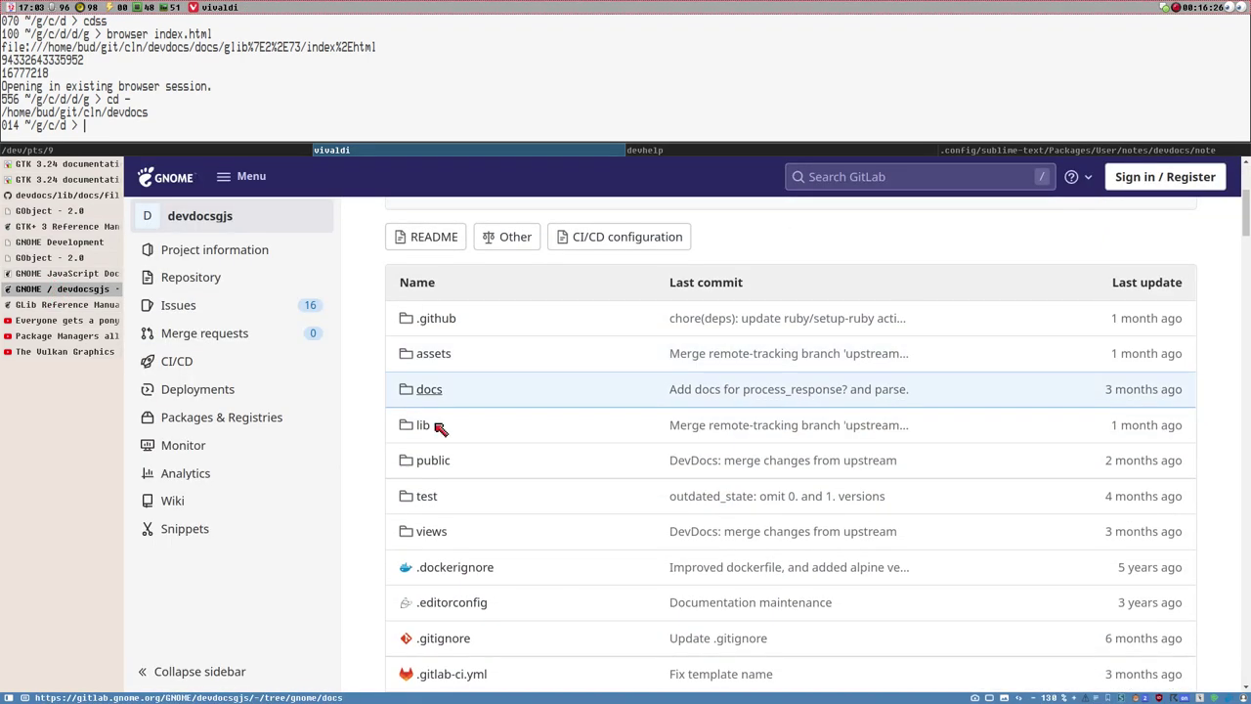
pyautogui.scroll(-1, 420, 401)
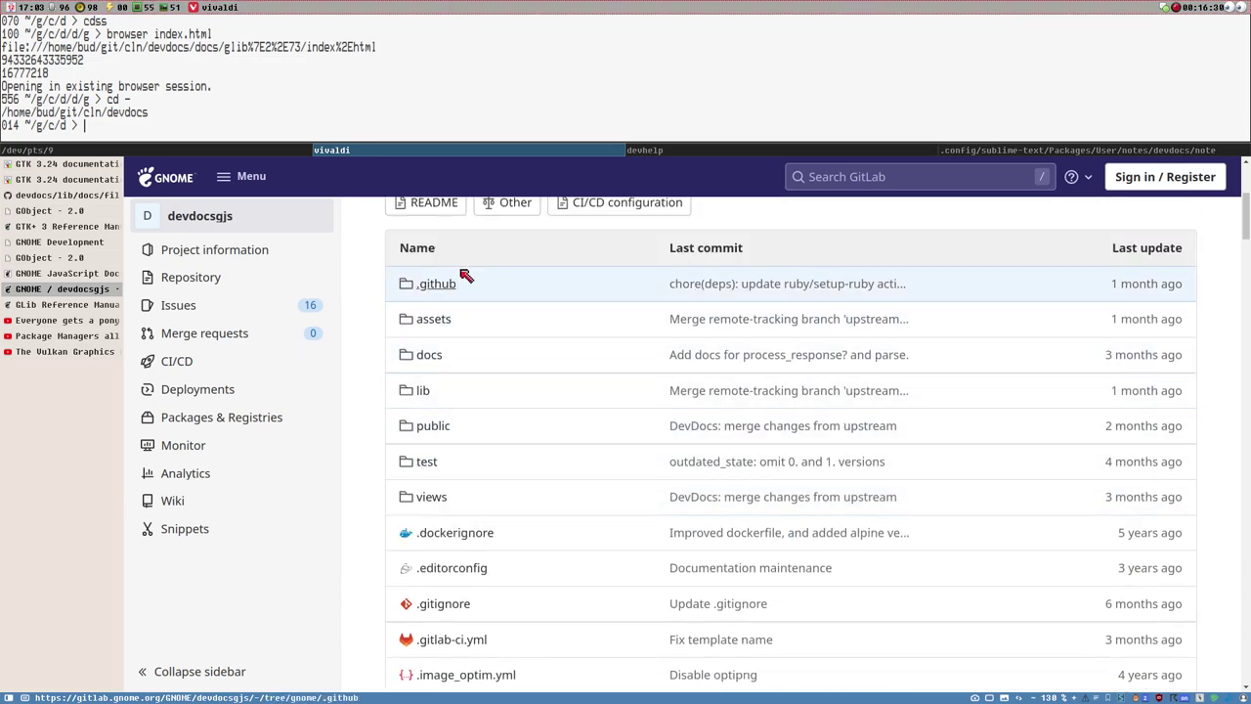
pyautogui.scroll(-1, 493, 391)
pyautogui.scroll(1, 503, 430)
pyautogui.scroll(-1, 501, 424)
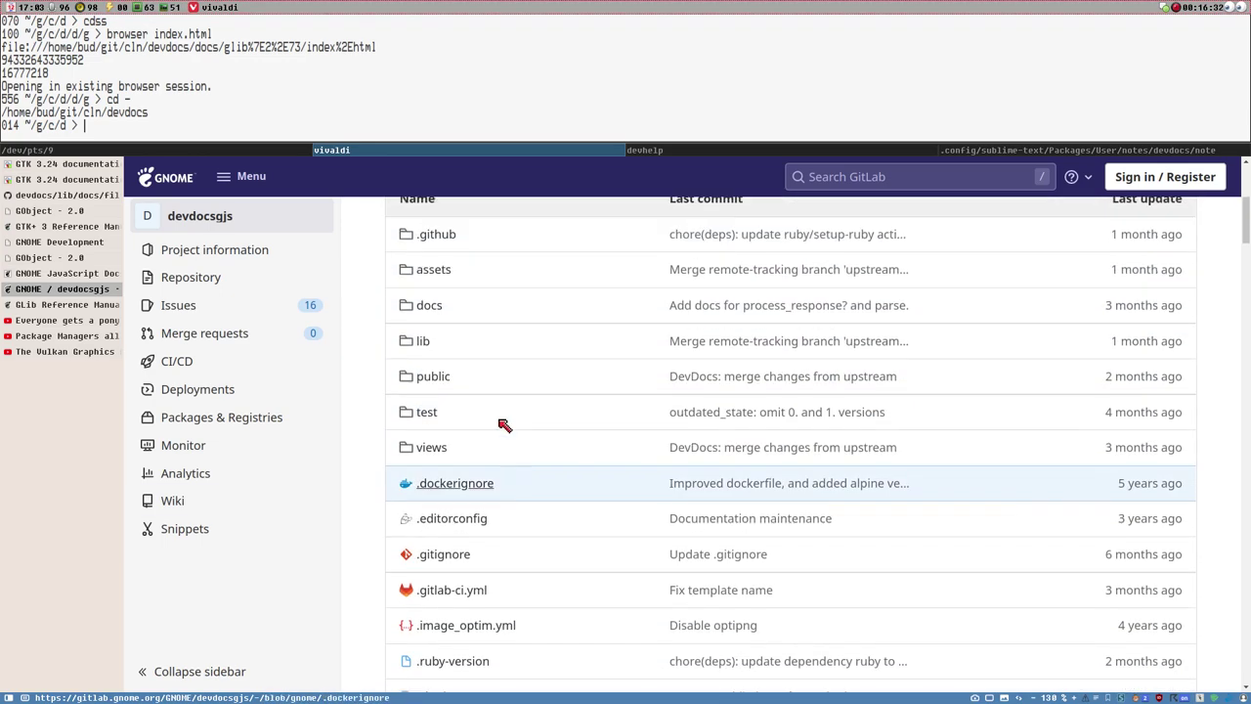
pyautogui.scroll(1, 501, 400)
pyautogui.scroll(-12, 508, 395)
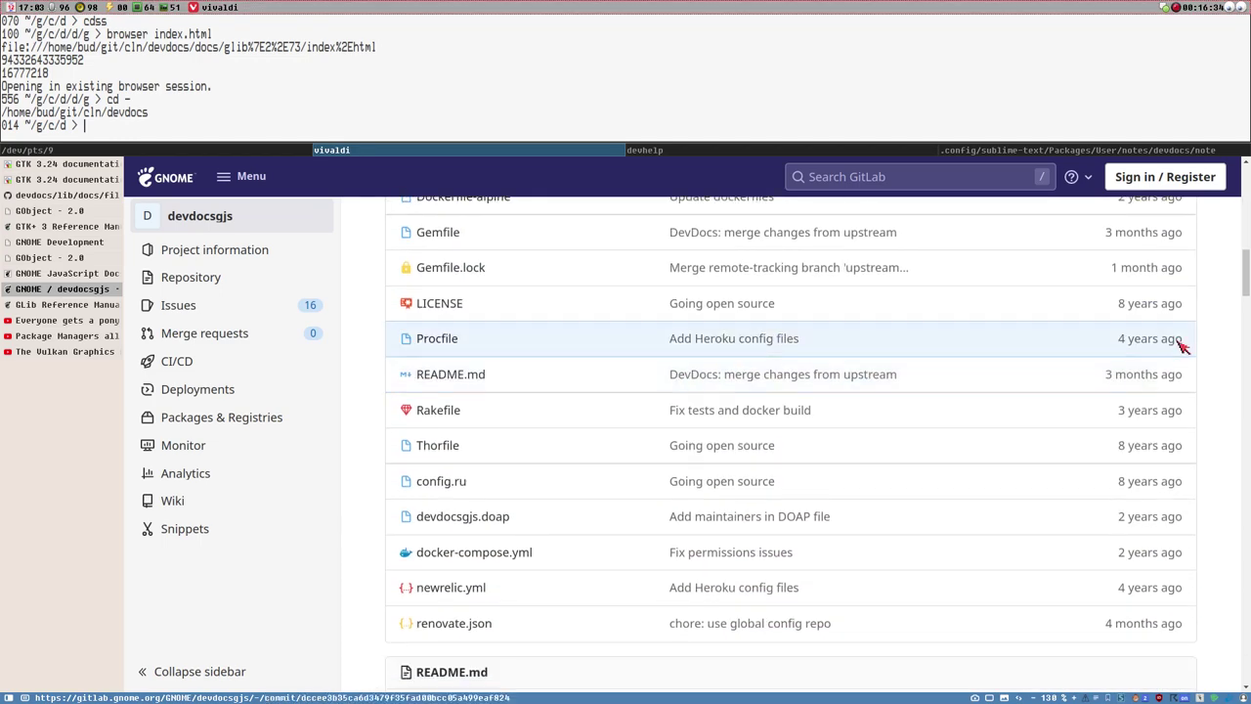
pyautogui.moveTo(1247, 280)
pyautogui.mouseDown()
pyautogui.moveTo(1247, 294)
pyautogui.moveTo(1246, 201)
pyautogui.moveTo(1246, 293)
pyautogui.moveTo(1246, 260)
pyautogui.mouseUp()
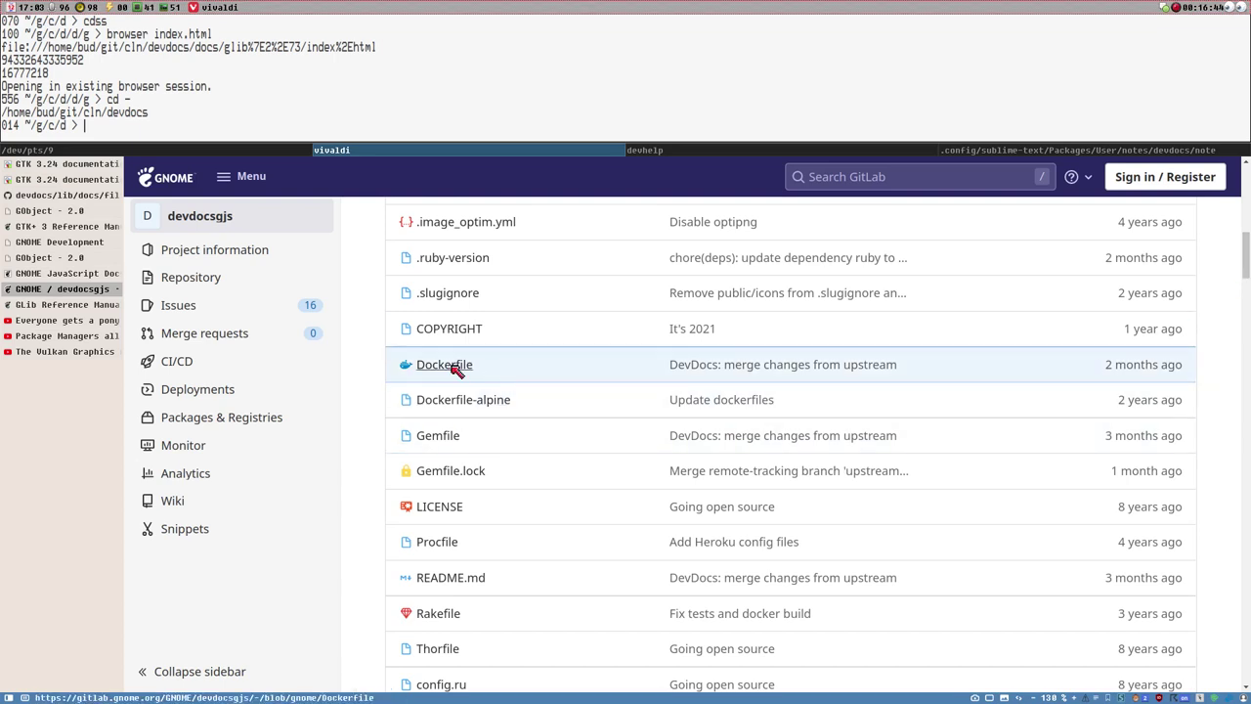
pyautogui.click(56, 195)
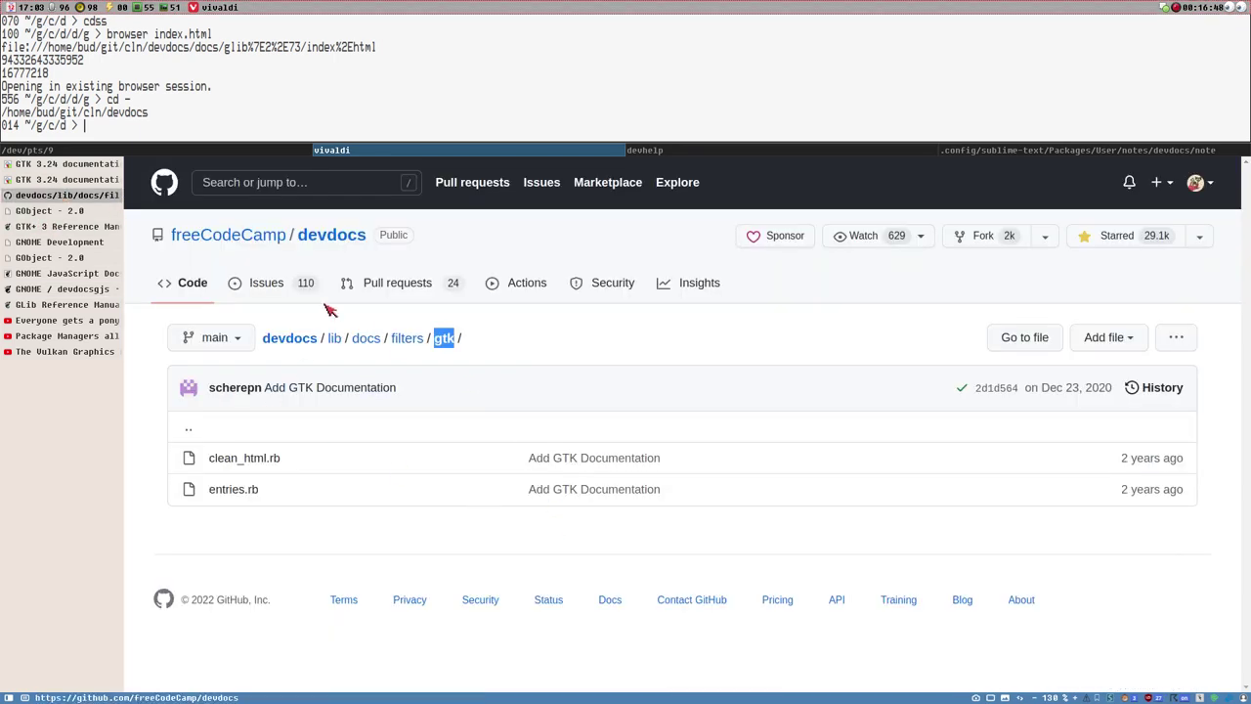
# Go to the devdocs repository's main page and scroll through its contents.
pyautogui.click(349, 244)
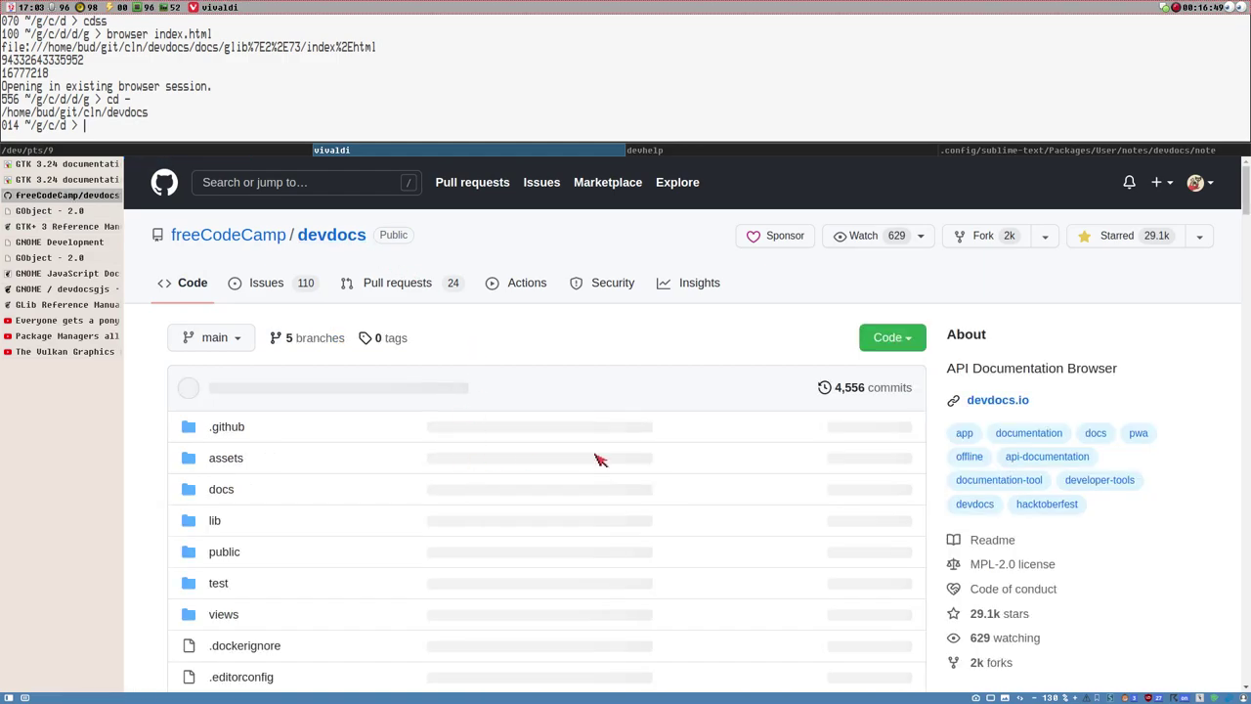
pyautogui.scroll(-3, 594, 456)
pyautogui.moveTo(1247, 198); pyautogui.dragTo(1247, 280)
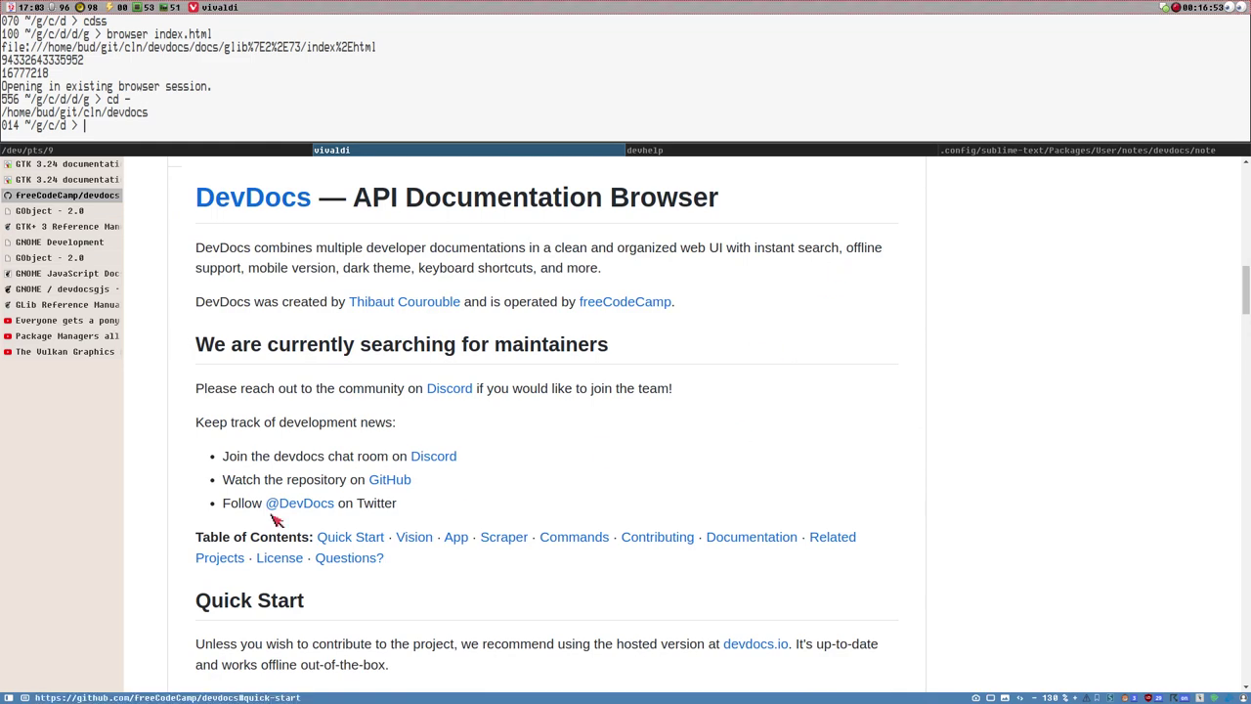
pyautogui.scroll(-2, 580, 517)
pyautogui.scroll(-2, 576, 510)
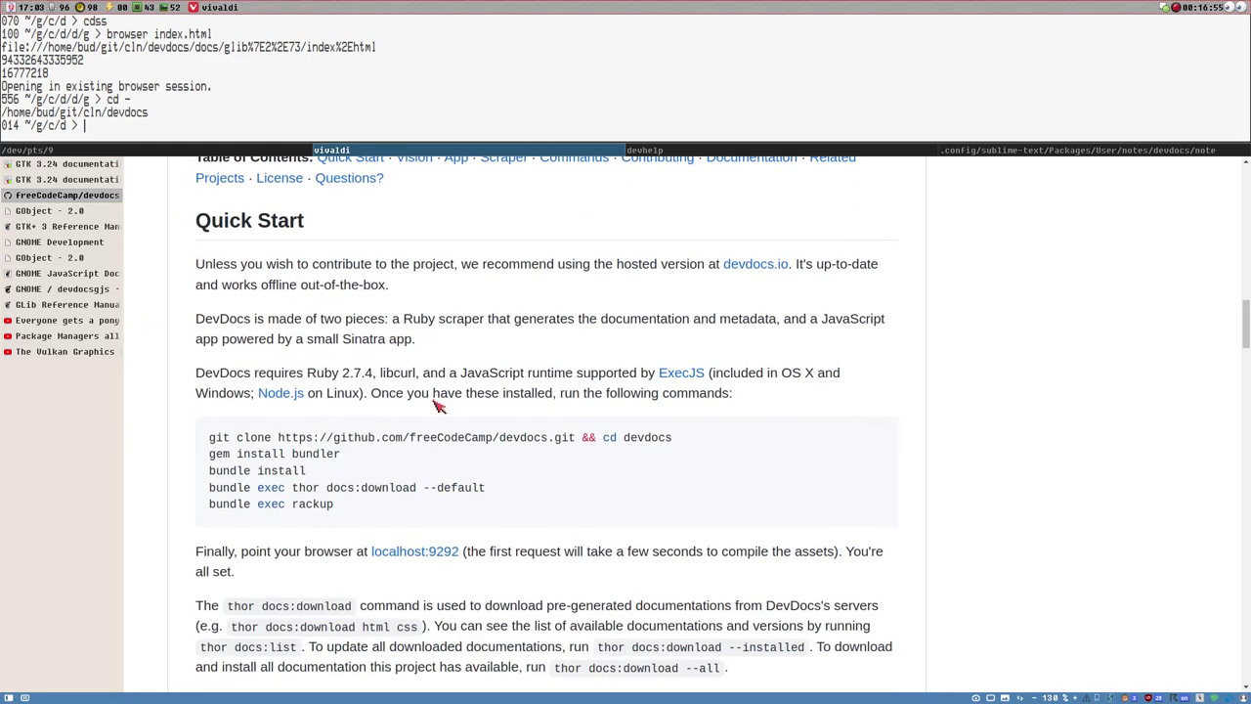
# Review the GTK+ 3, GObject 2.0 and devdocsgjs pages, then return to GNOME JavaScript Docs.
pyautogui.click(65, 227)
pyautogui.click(55, 214)
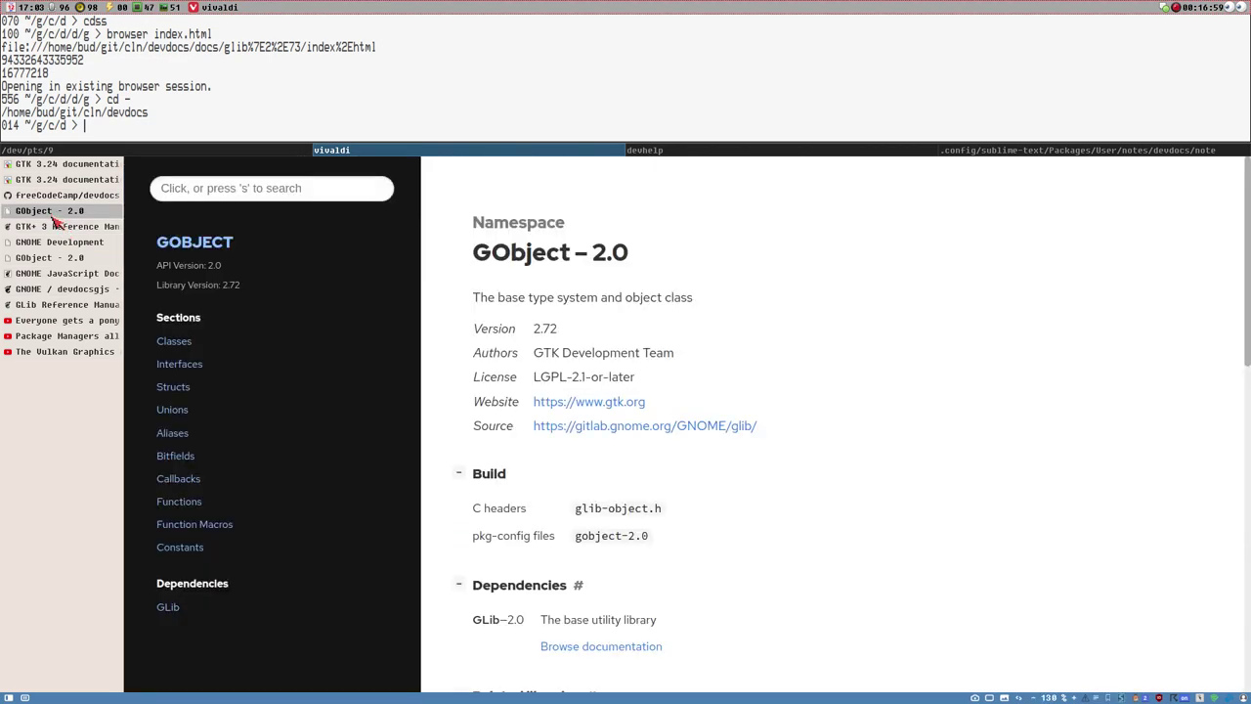
pyautogui.click(49, 275)
pyautogui.click(51, 291)
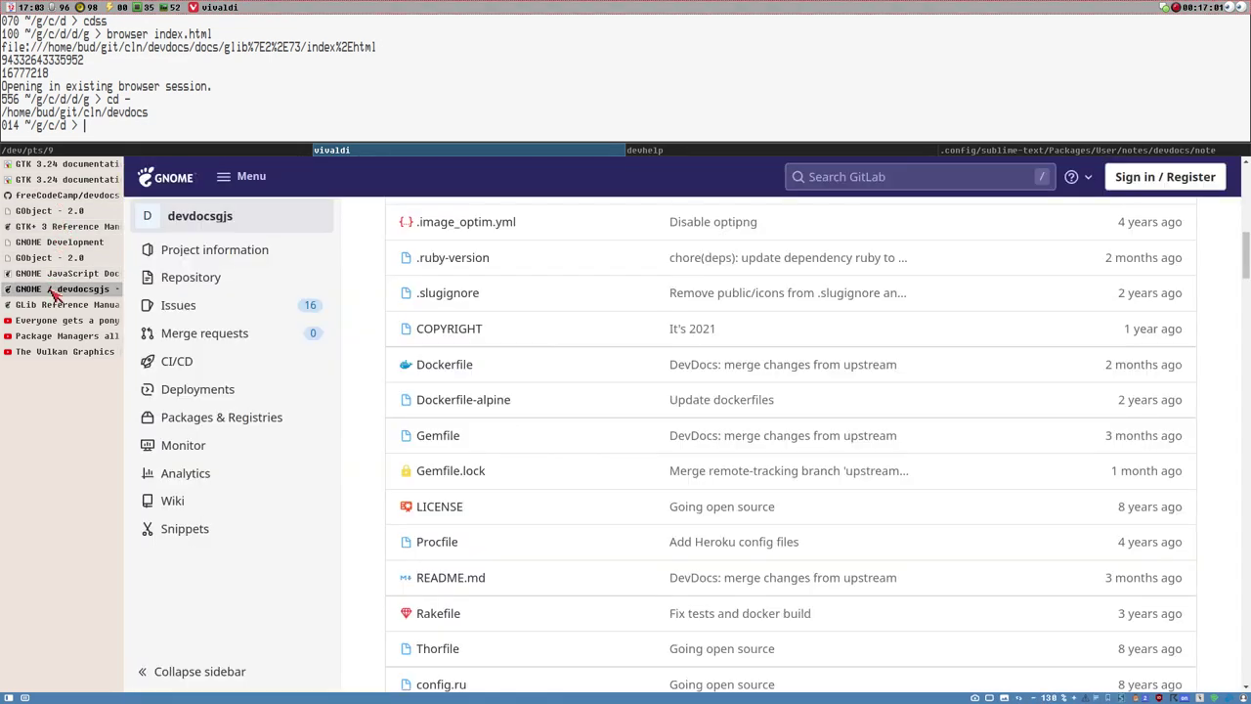
pyautogui.scroll(5, 594, 399)
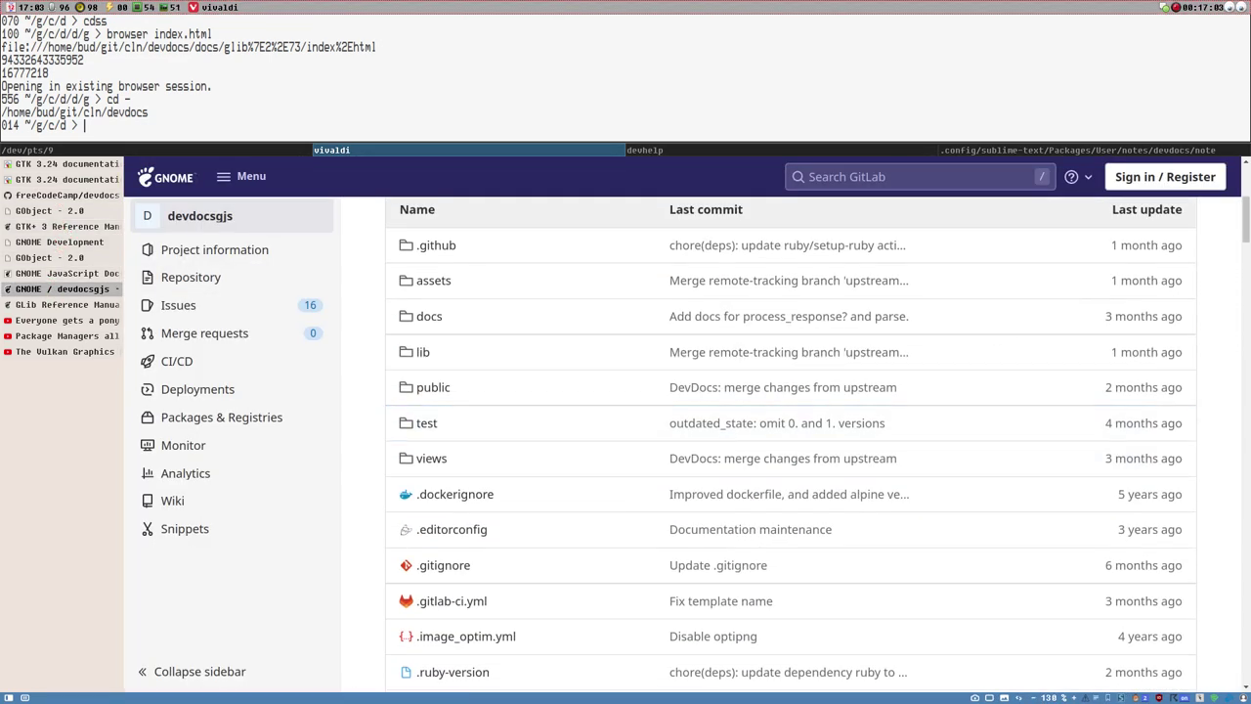
pyautogui.moveTo(1246, 192); pyautogui.dragTo(1247, 295)
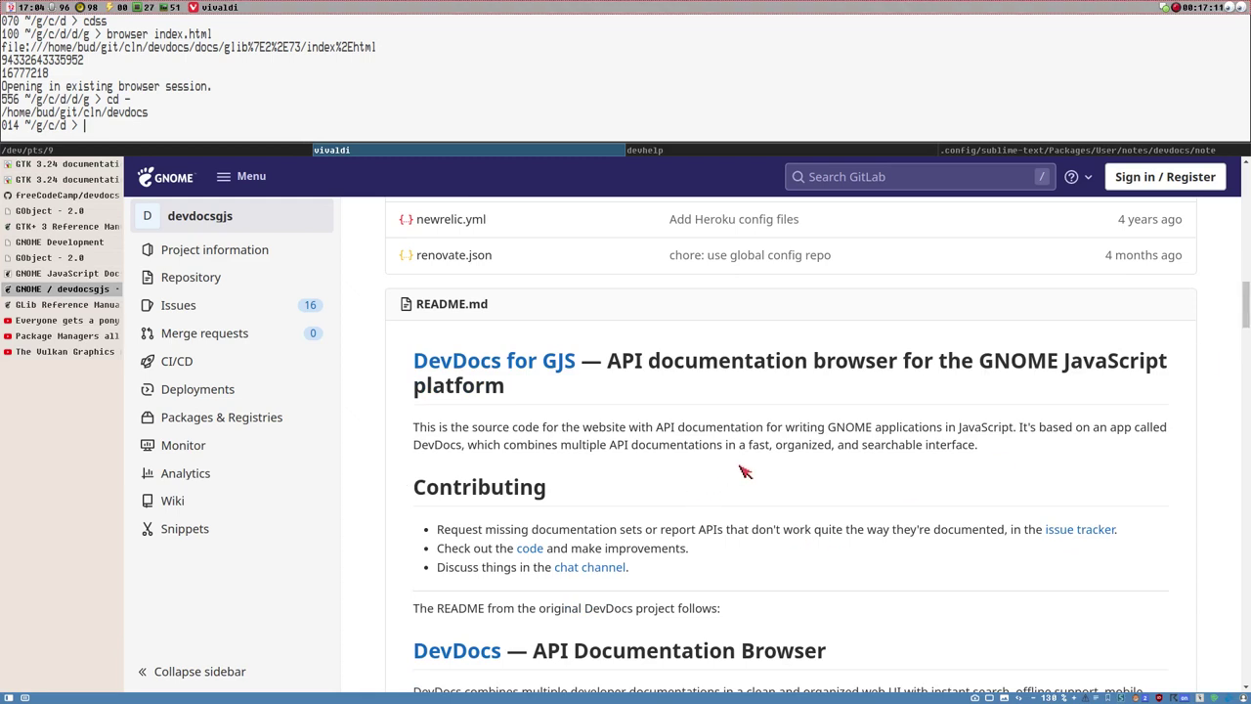
pyautogui.scroll(3, 723, 473)
pyautogui.click(64, 275)
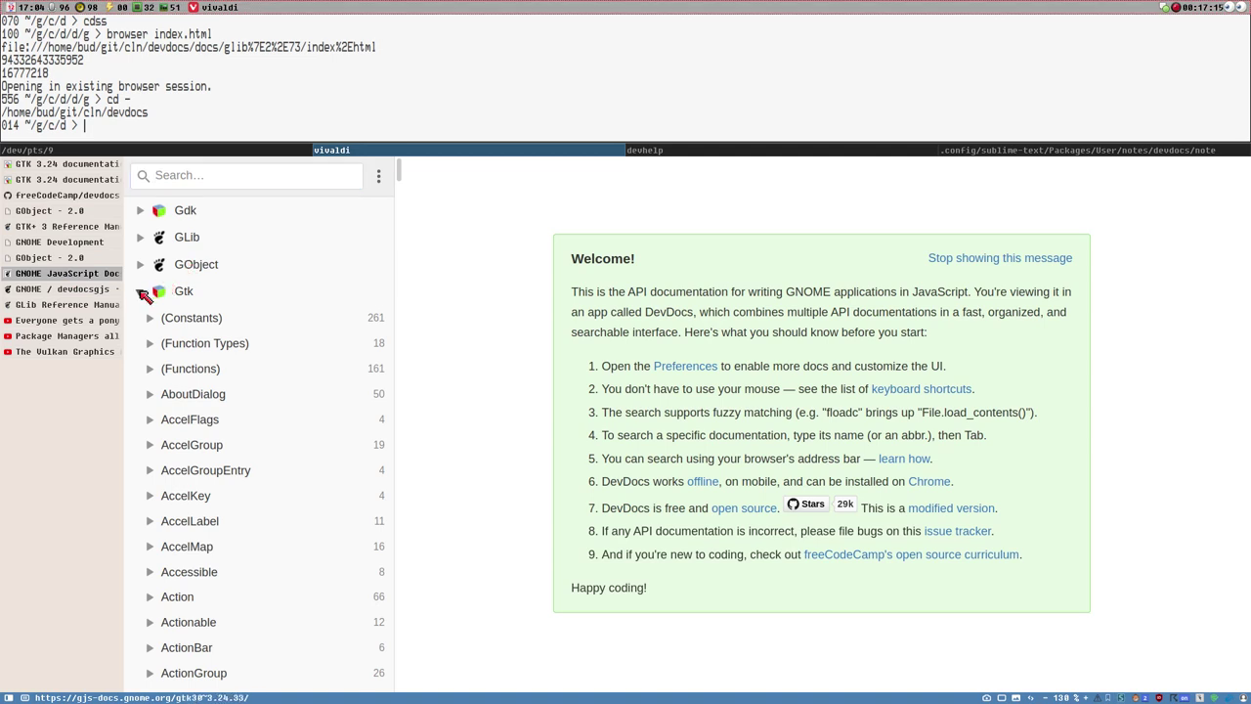
# Collapse Gtk and scroll through the 166 disabled documentations.
pyautogui.click(158, 291)
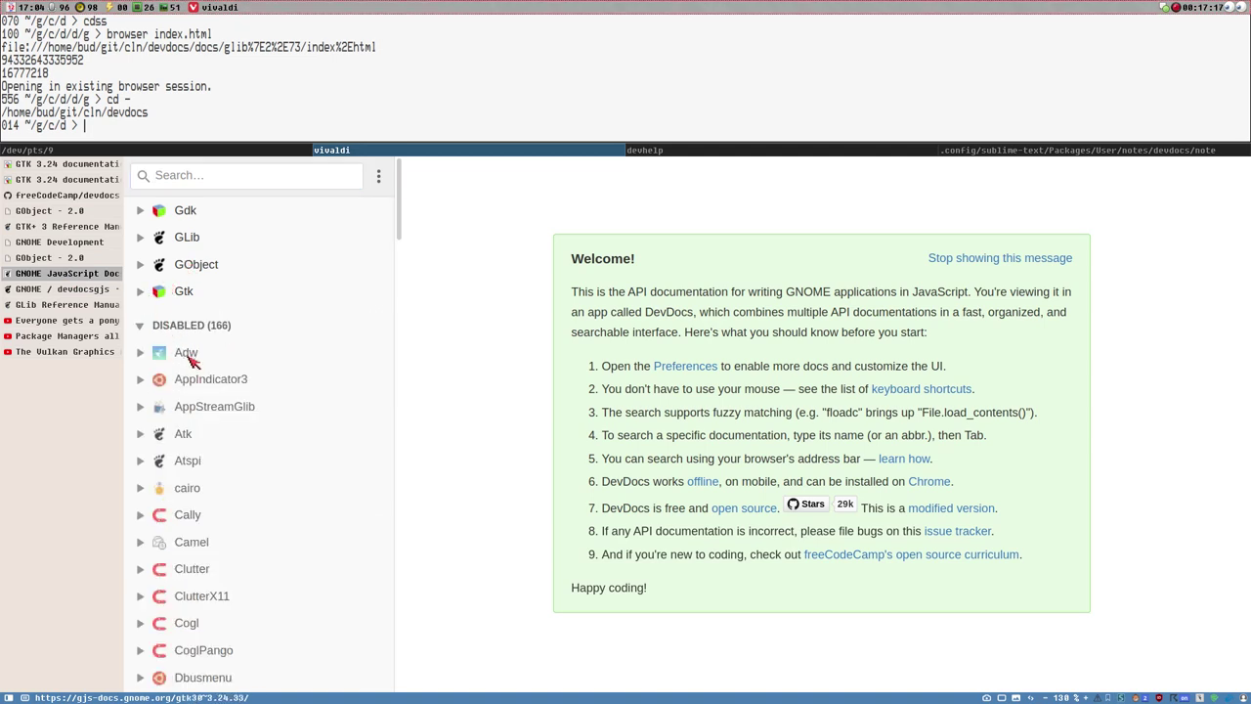
pyautogui.scroll(-3, 206, 446)
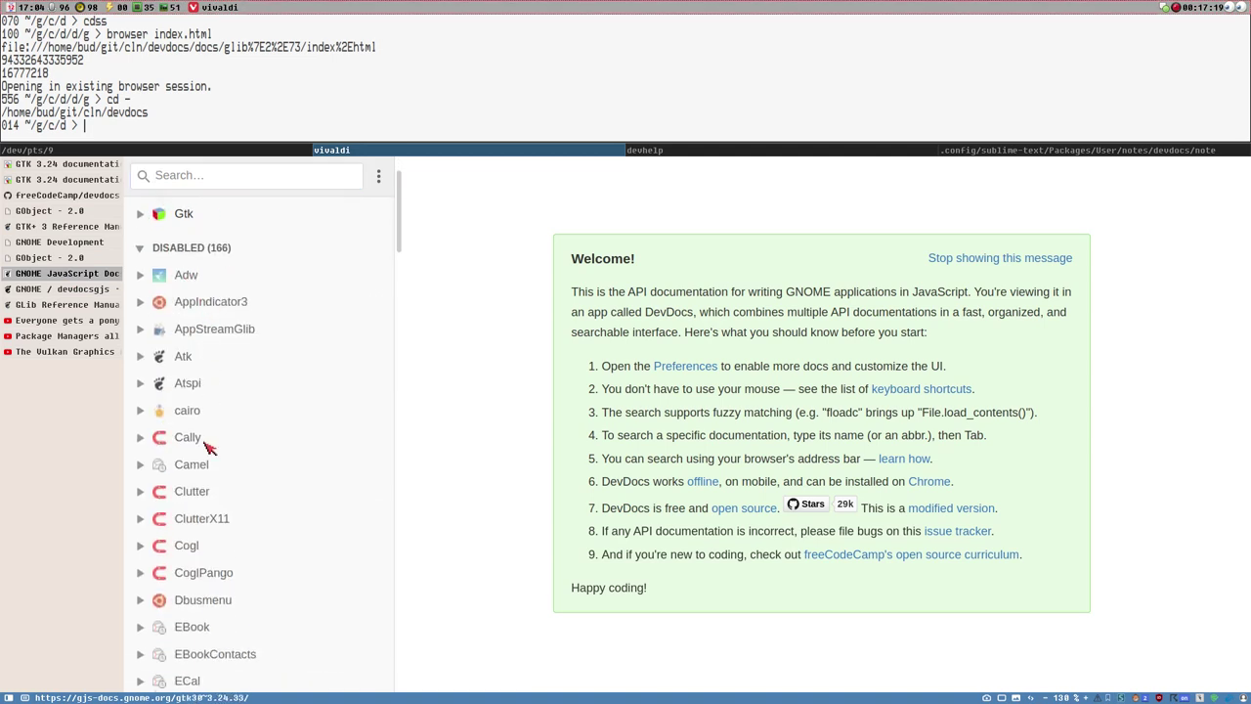
pyautogui.scroll(-3, 213, 381)
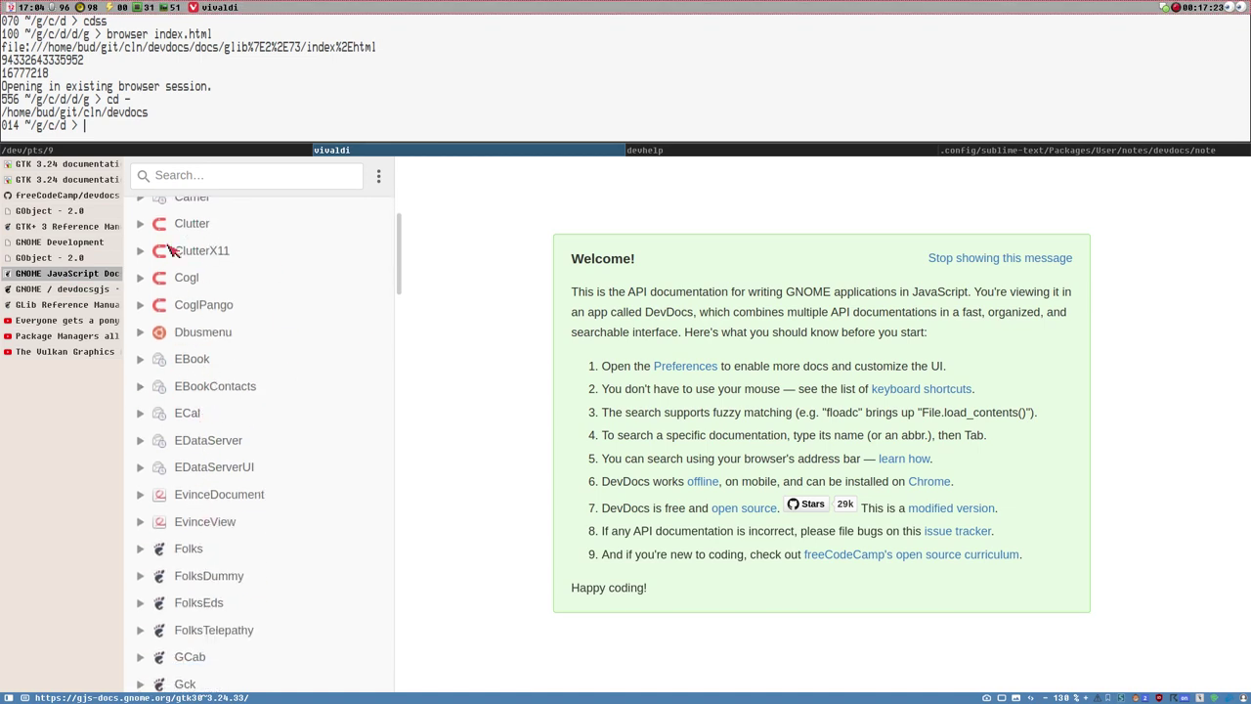
pyautogui.scroll(6, 196, 259)
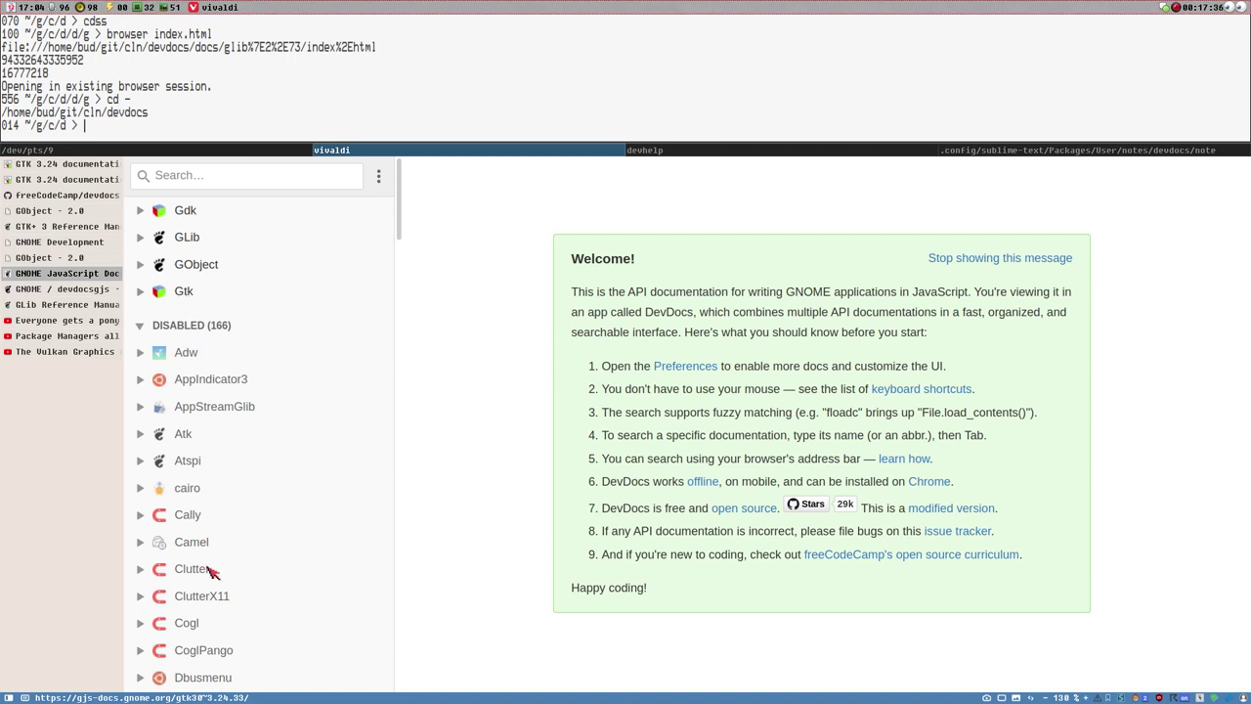
pyautogui.scroll(-3, 209, 572)
pyautogui.scroll(3, 210, 391)
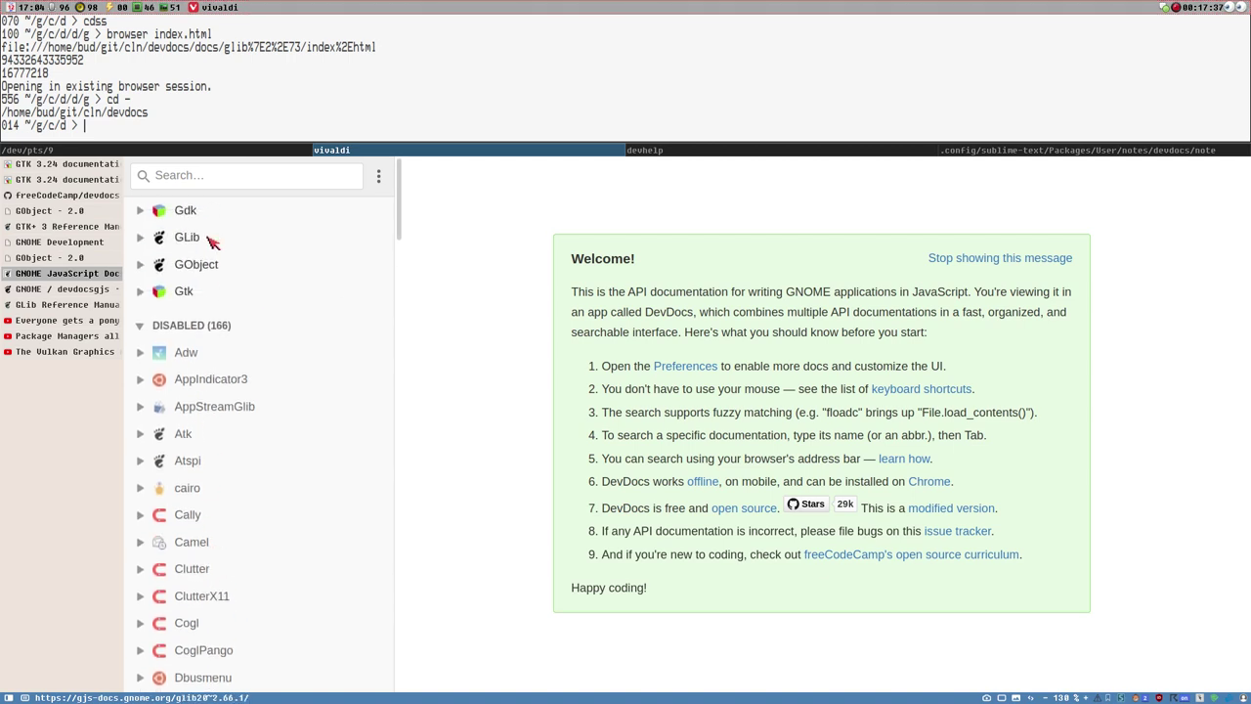
# Re-expand and collapse Gtk again, then bring the terminal into focus.
pyautogui.click(142, 292)
pyautogui.click(141, 292)
pyautogui.click(291, 105)
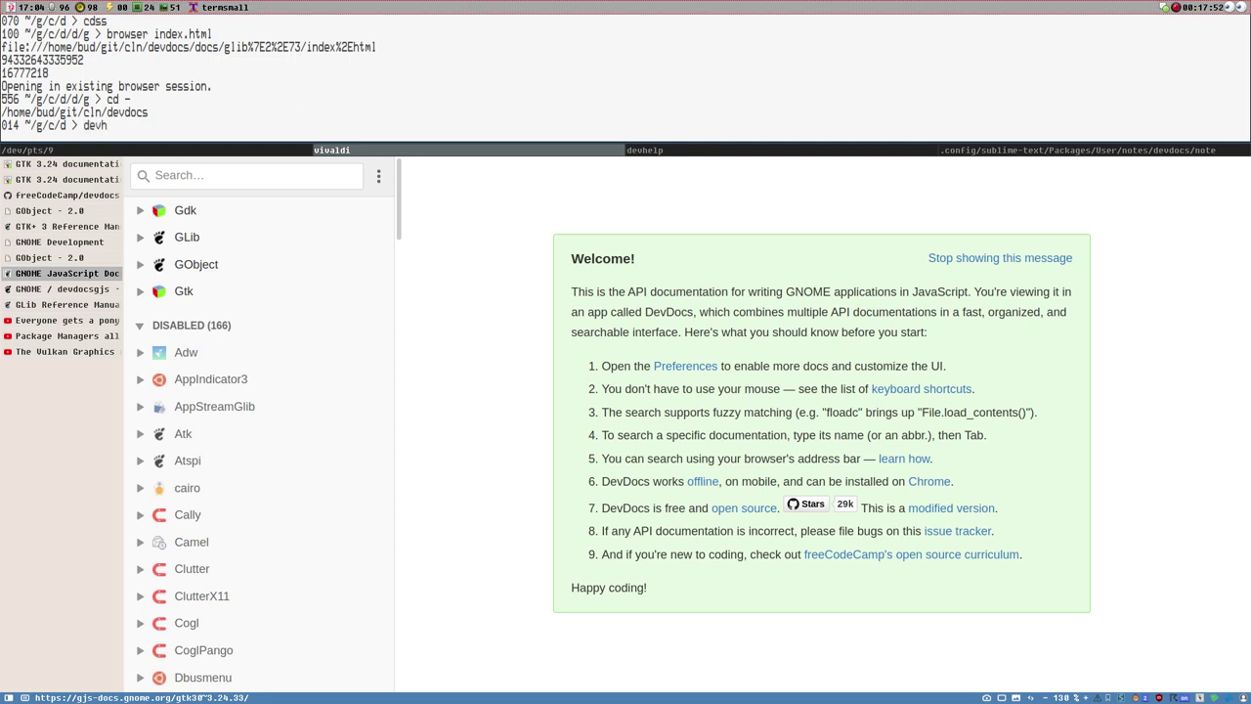
# In Devhelp, view the GLib, GStreamer Core Plugins, GUsb, GUPnP and HarfBuzz manuals.
pyautogui.click(637, 150)
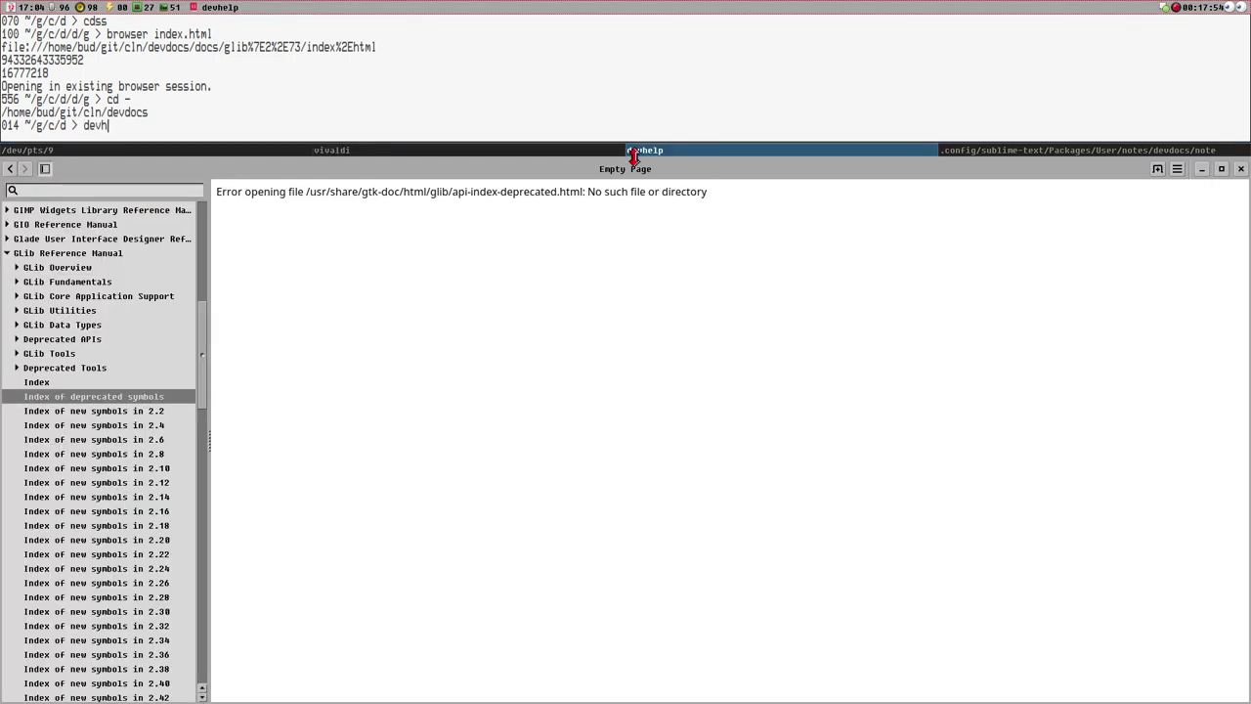
pyautogui.click(10, 253)
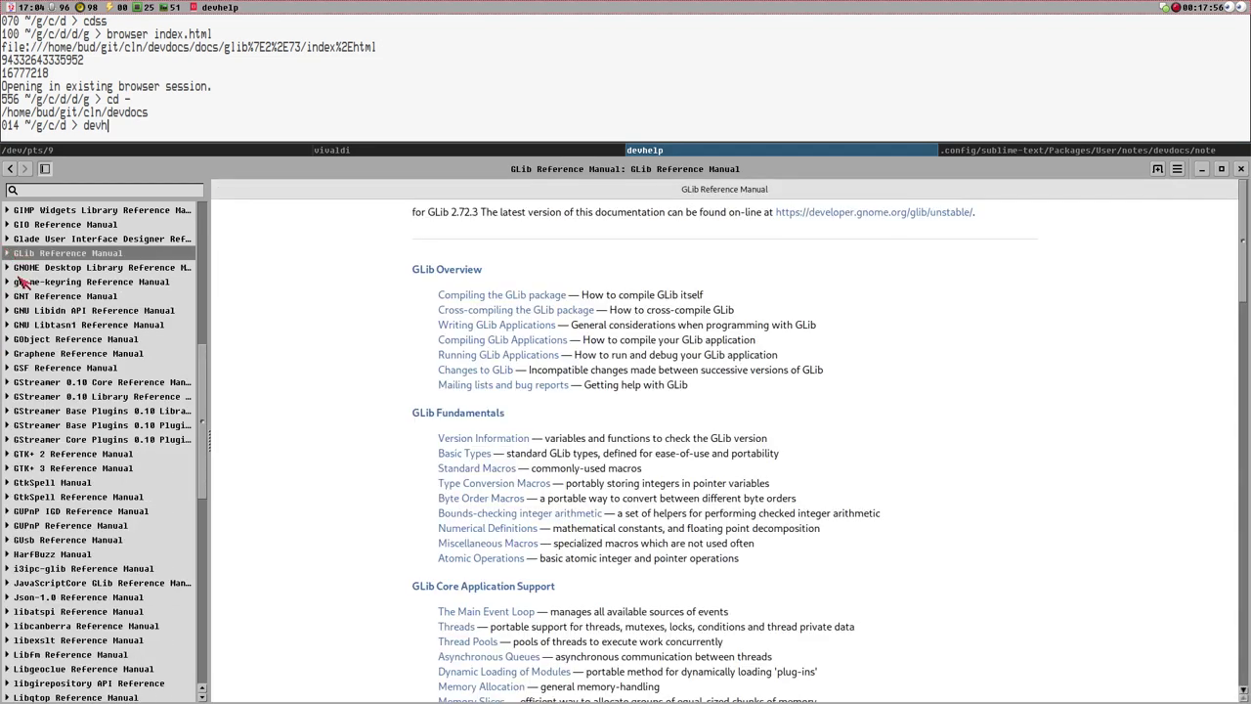
pyautogui.click(41, 441)
pyautogui.click(51, 543)
pyautogui.click(77, 414)
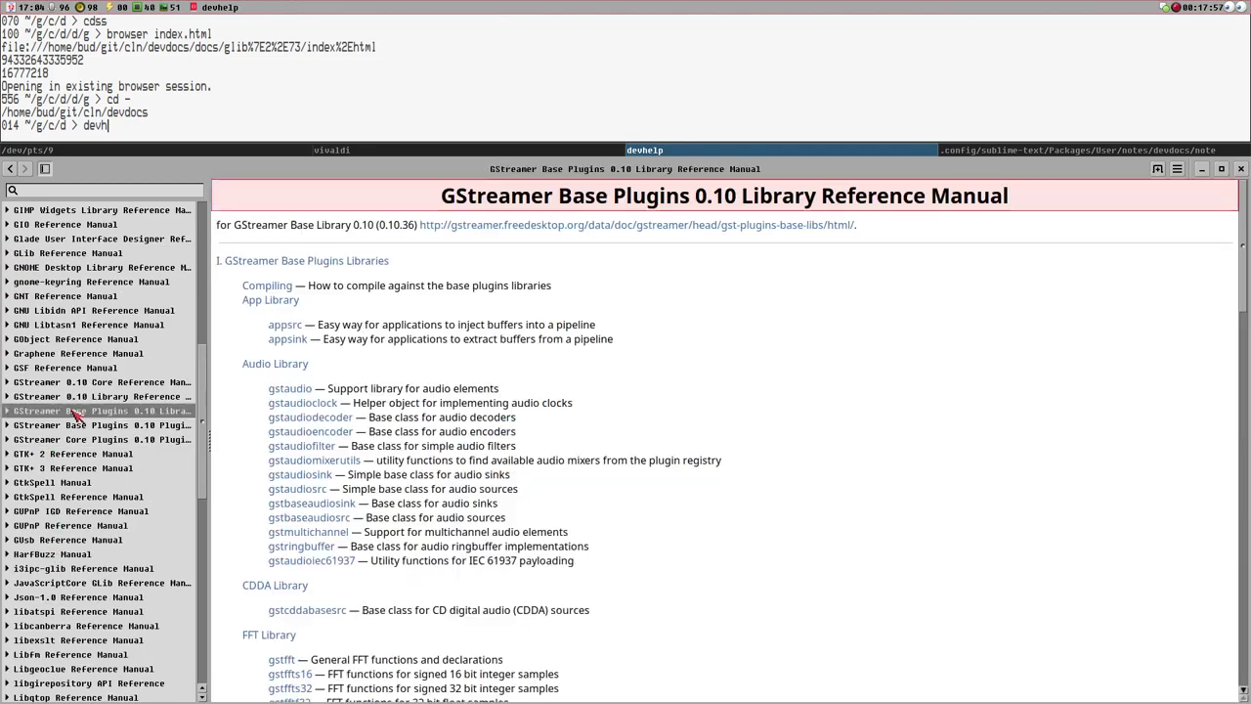
pyautogui.click(72, 527)
pyautogui.click(56, 555)
# View the GUsb, Json-1.0, GtkSpell, GStreamer 0.10, GNU Libidn and Libtasn1 manuals.
pyautogui.click(63, 539)
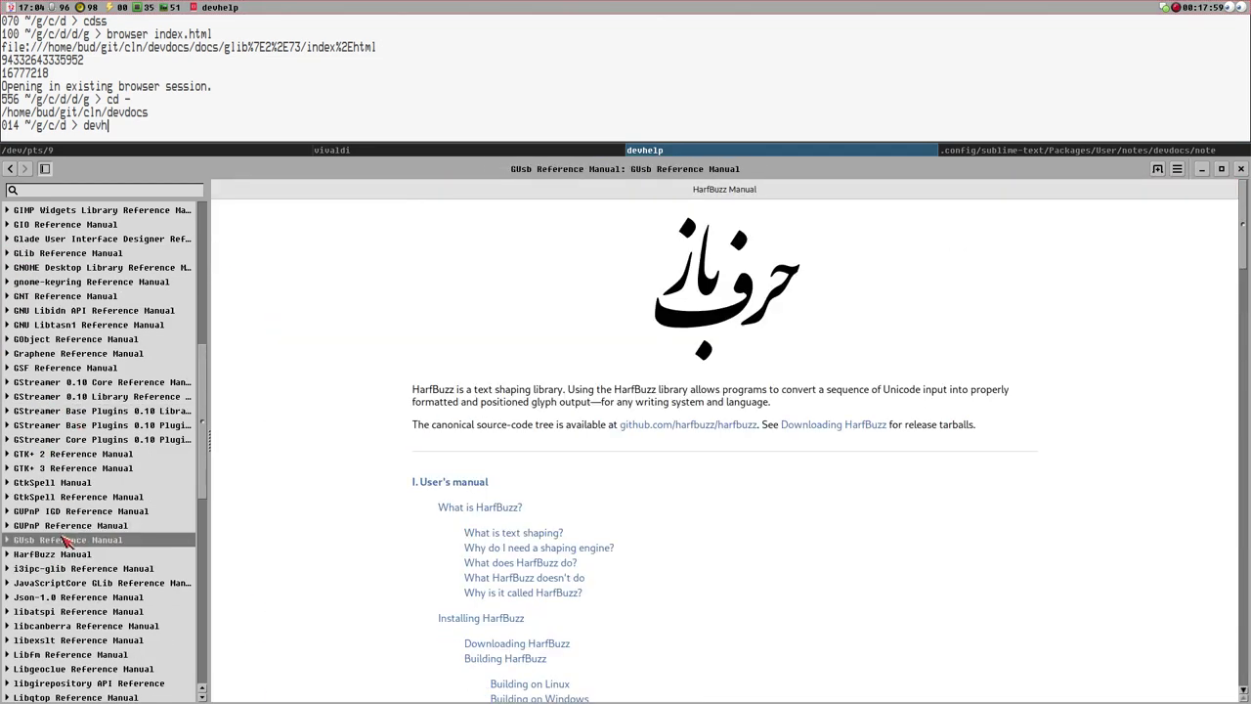
pyautogui.click(63, 597)
pyautogui.click(56, 496)
pyautogui.click(49, 397)
pyautogui.click(56, 310)
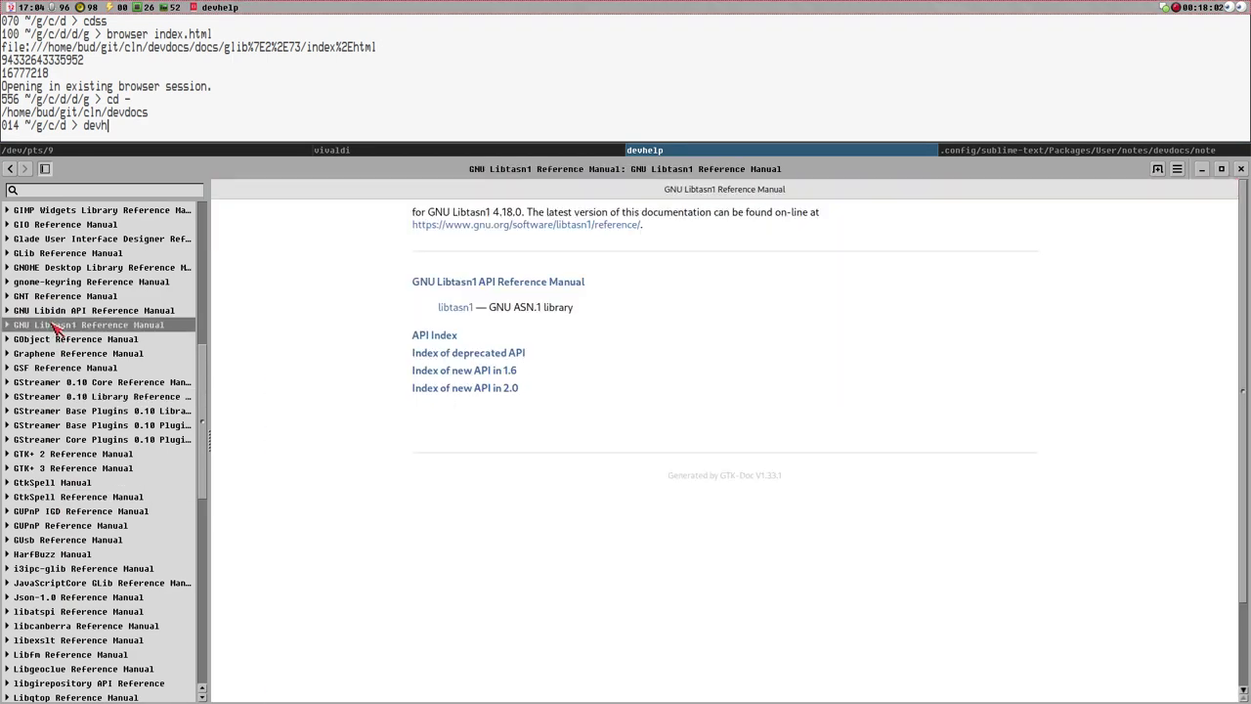
pyautogui.click(78, 397)
pyautogui.click(74, 307)
# Open the GIMP Module Library manual and view its Index, GimpModule and GimpModuleDB pages.
pyautogui.scroll(5, 75, 308)
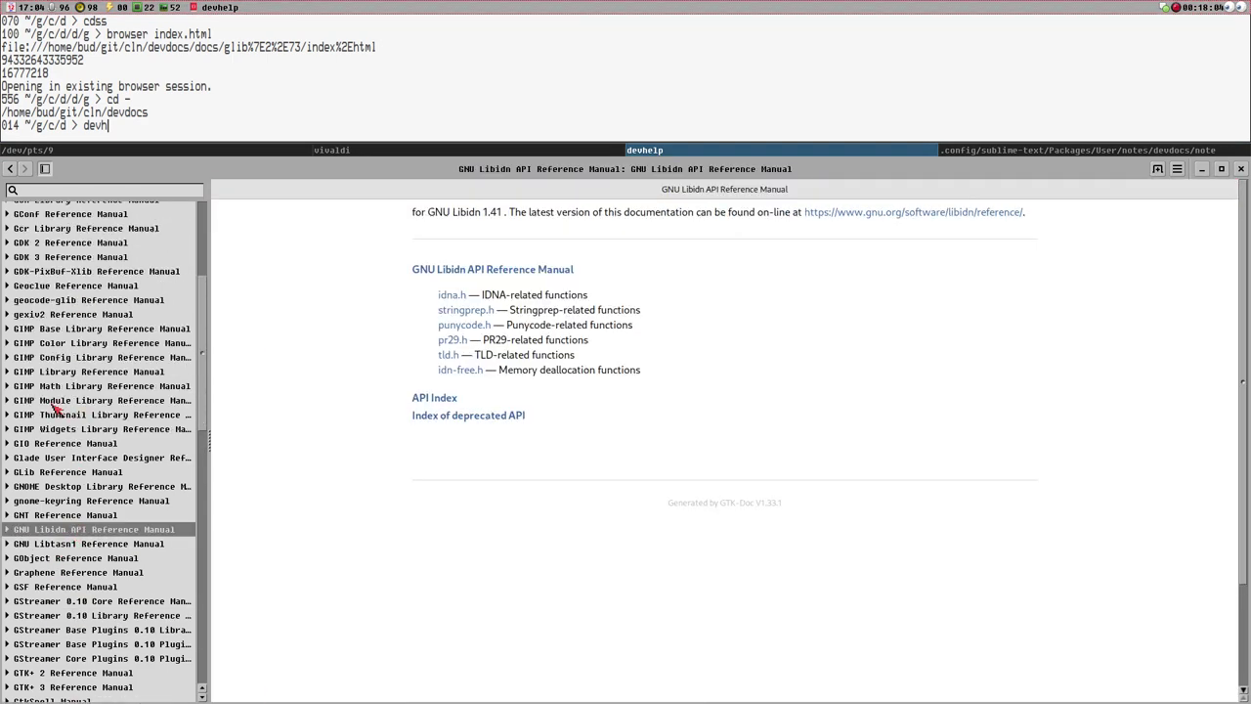
pyautogui.click(58, 402)
pyautogui.scroll(-1, 902, 327)
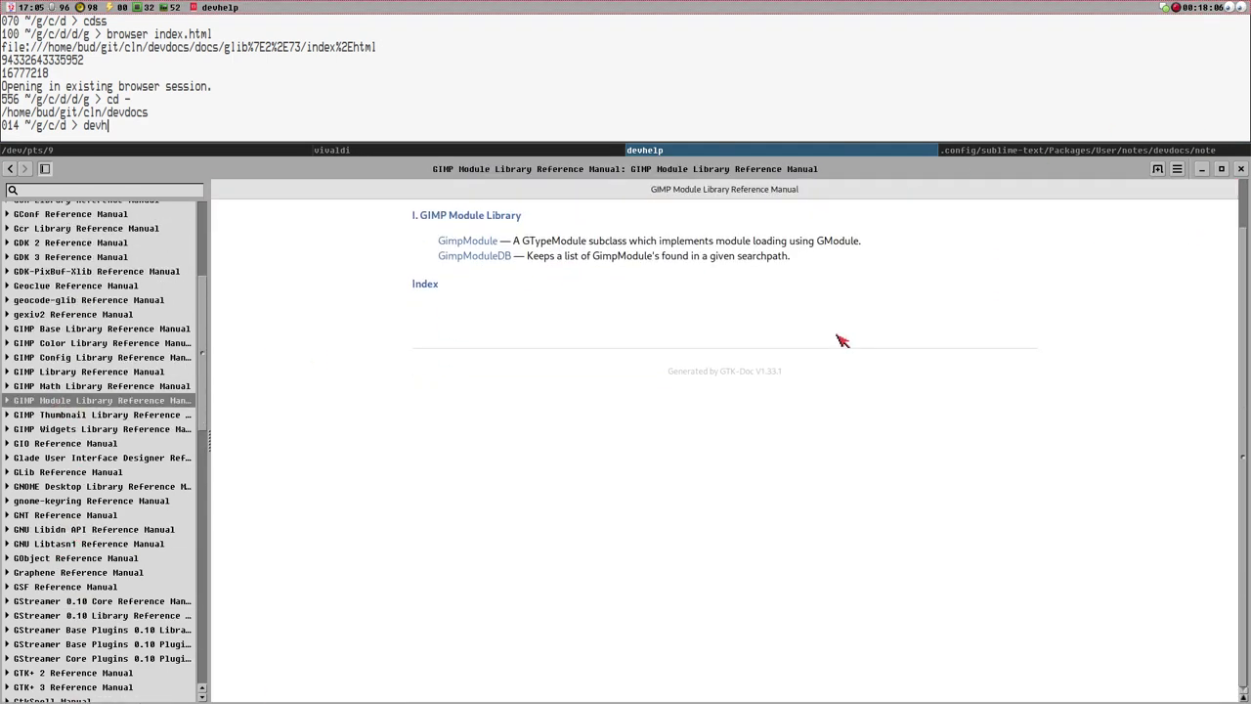
pyautogui.scroll(3, 176, 445)
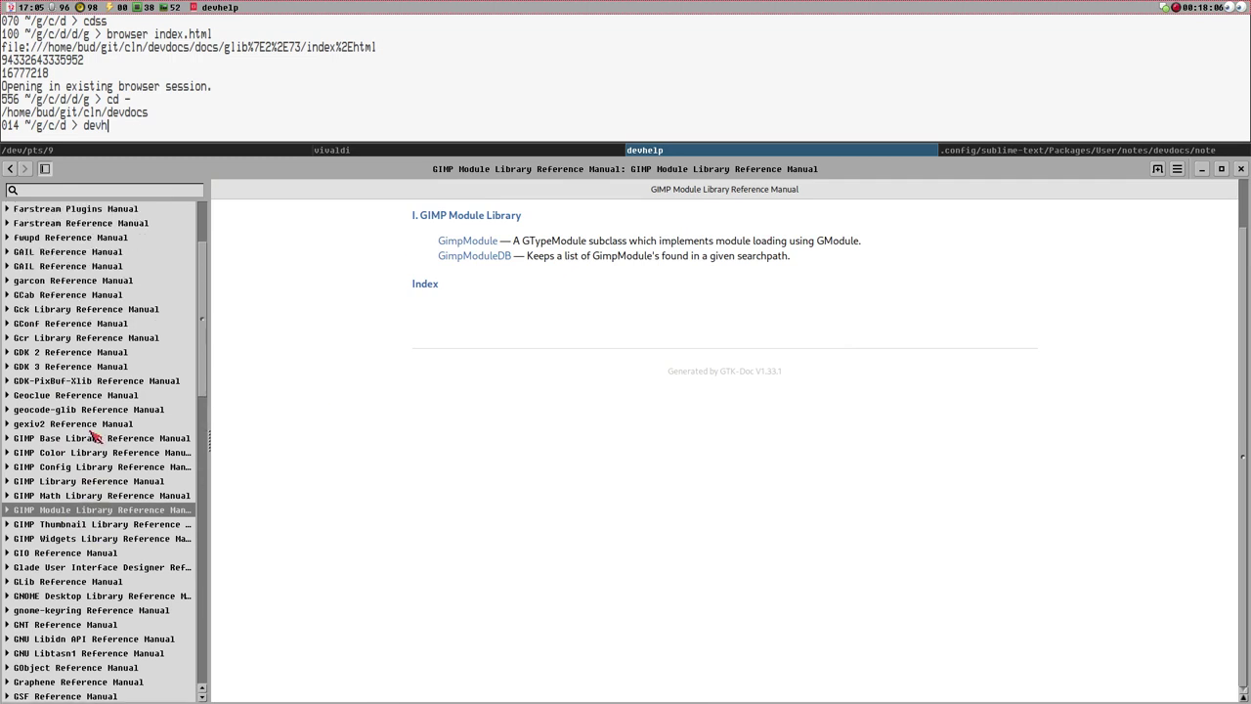
pyautogui.click(8, 513)
pyautogui.click(42, 545)
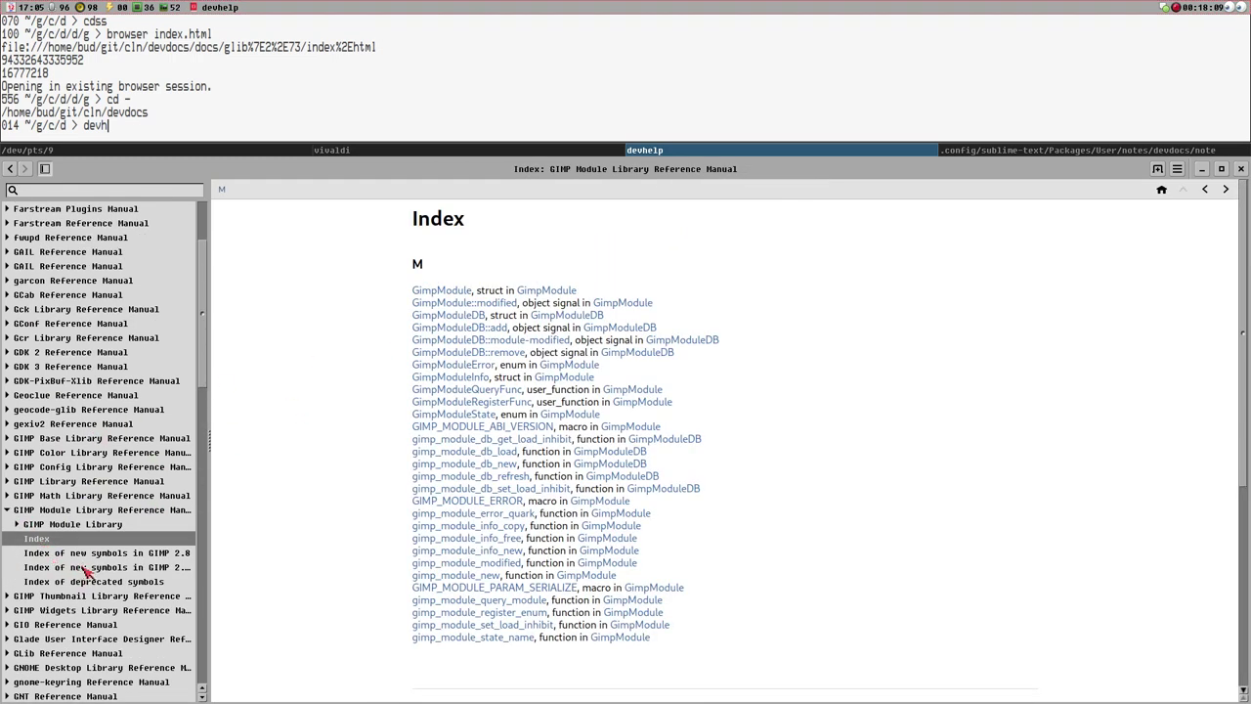
pyautogui.click(31, 525)
pyautogui.click(16, 525)
pyautogui.click(69, 543)
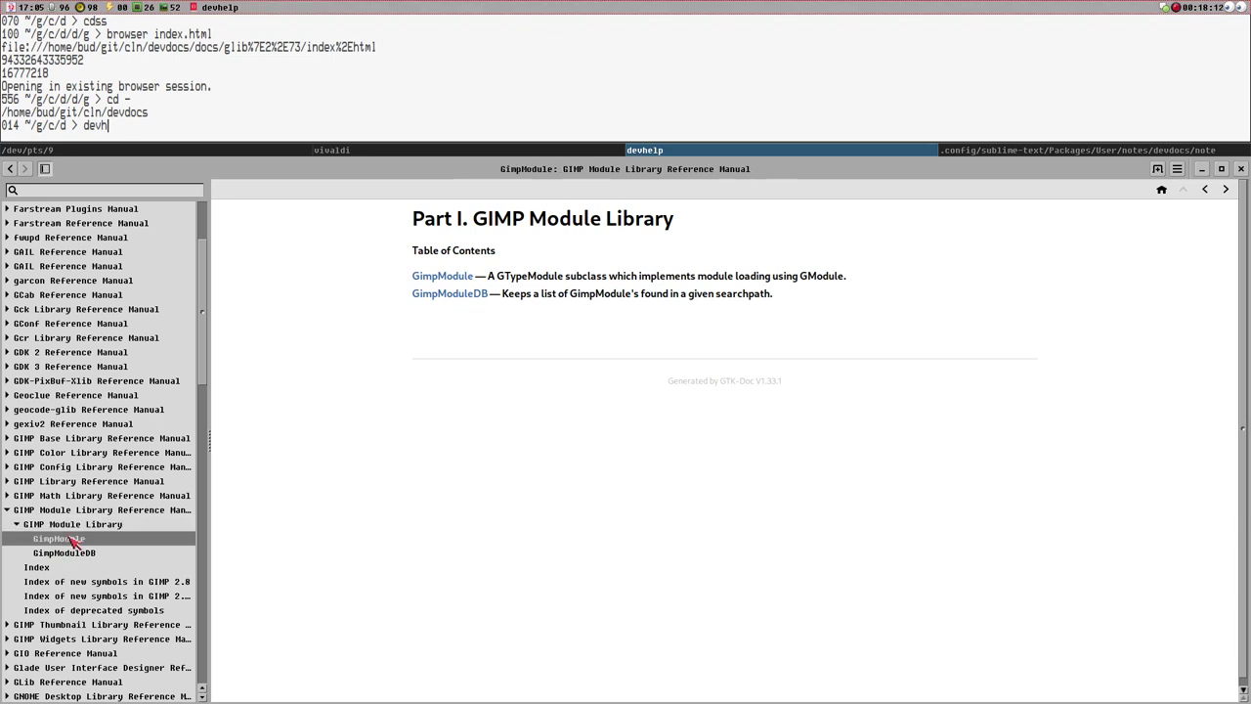
pyautogui.click(82, 551)
pyautogui.scroll(-2, 1026, 422)
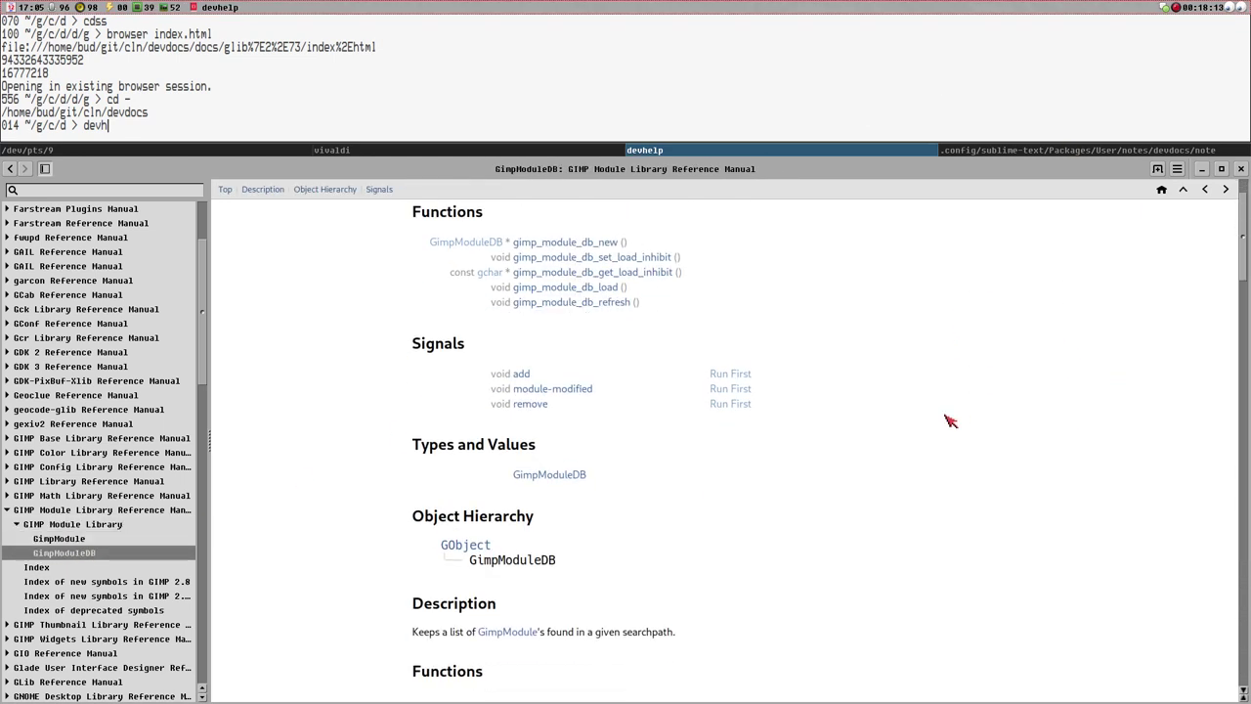
pyautogui.scroll(2, 949, 418)
# Collapse the GIMP Module manual and open the HarfBuzz Manual.
pyautogui.click(9, 512)
pyautogui.scroll(-5, 44, 552)
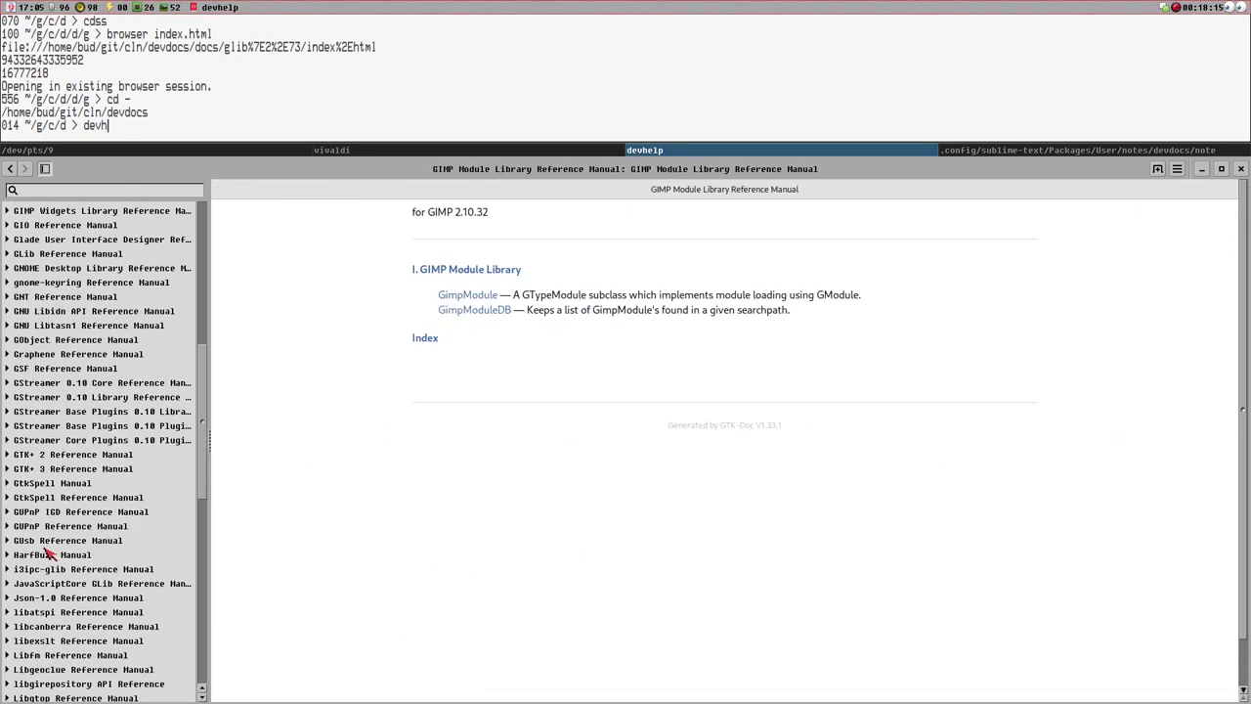
pyautogui.click(43, 555)
# Open the i3ipc-glib manual's Data Types and select the i3ipc-event-types page.
pyautogui.click(40, 571)
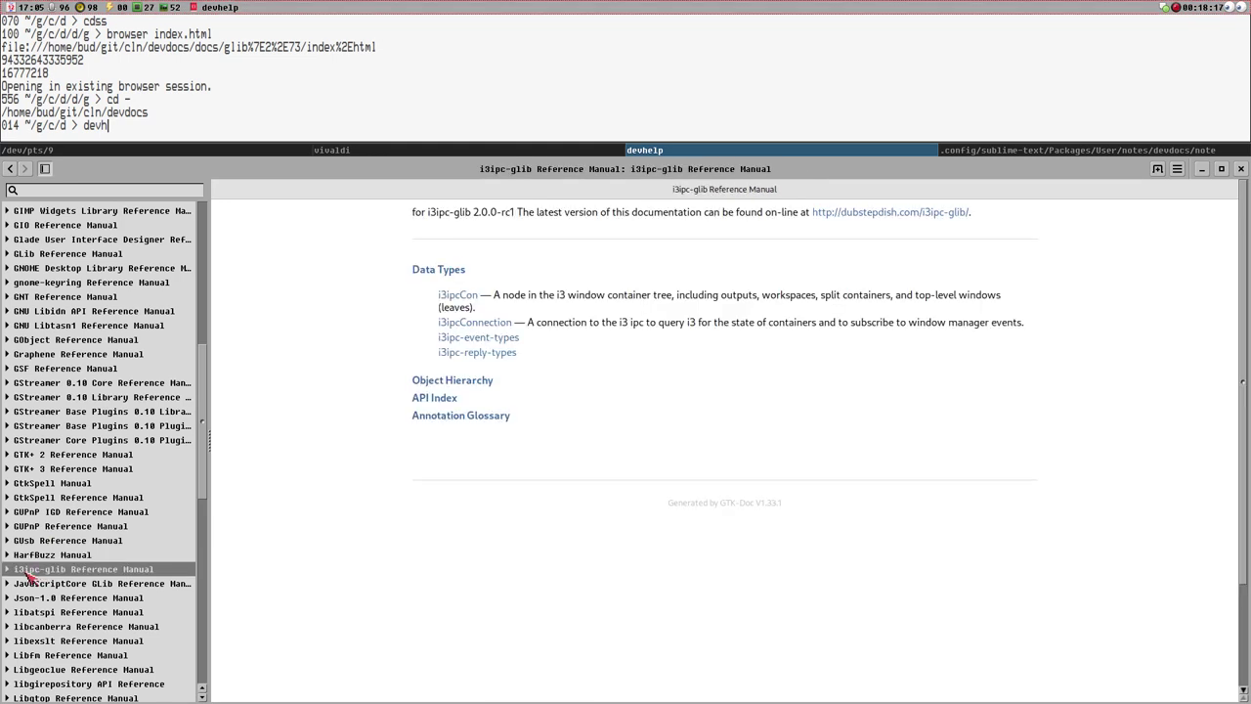
pyautogui.click(8, 569)
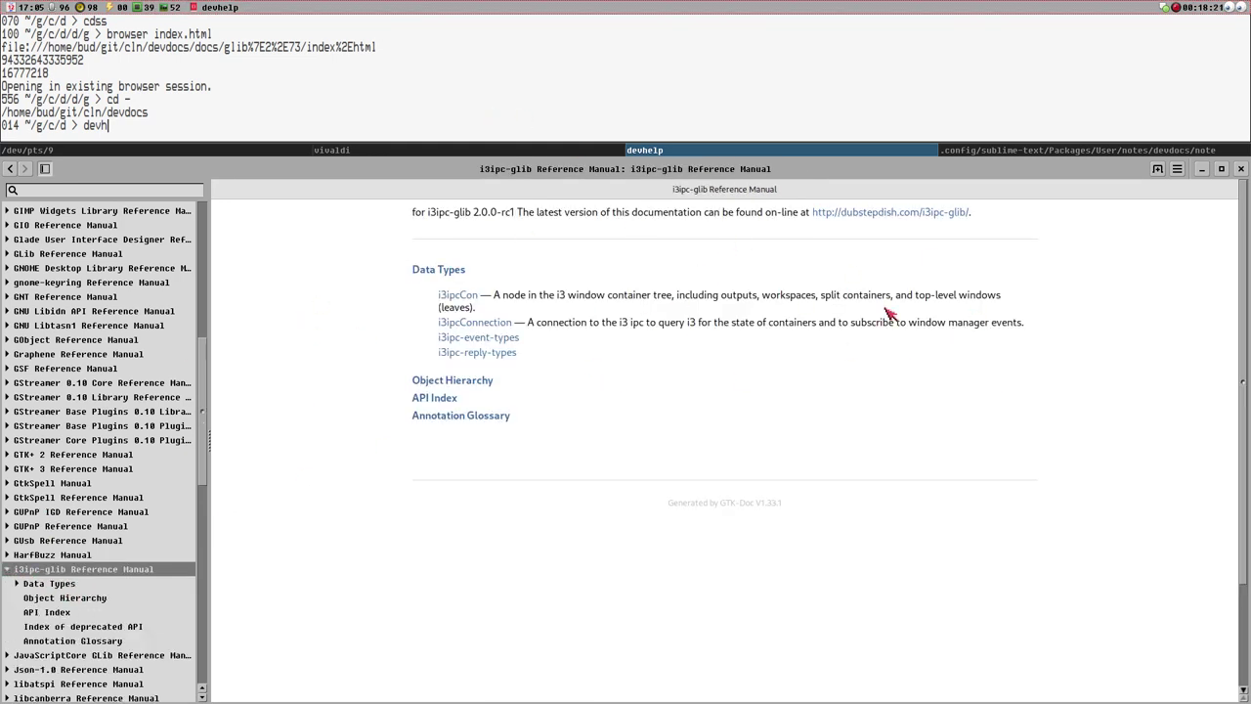
pyautogui.click(49, 584)
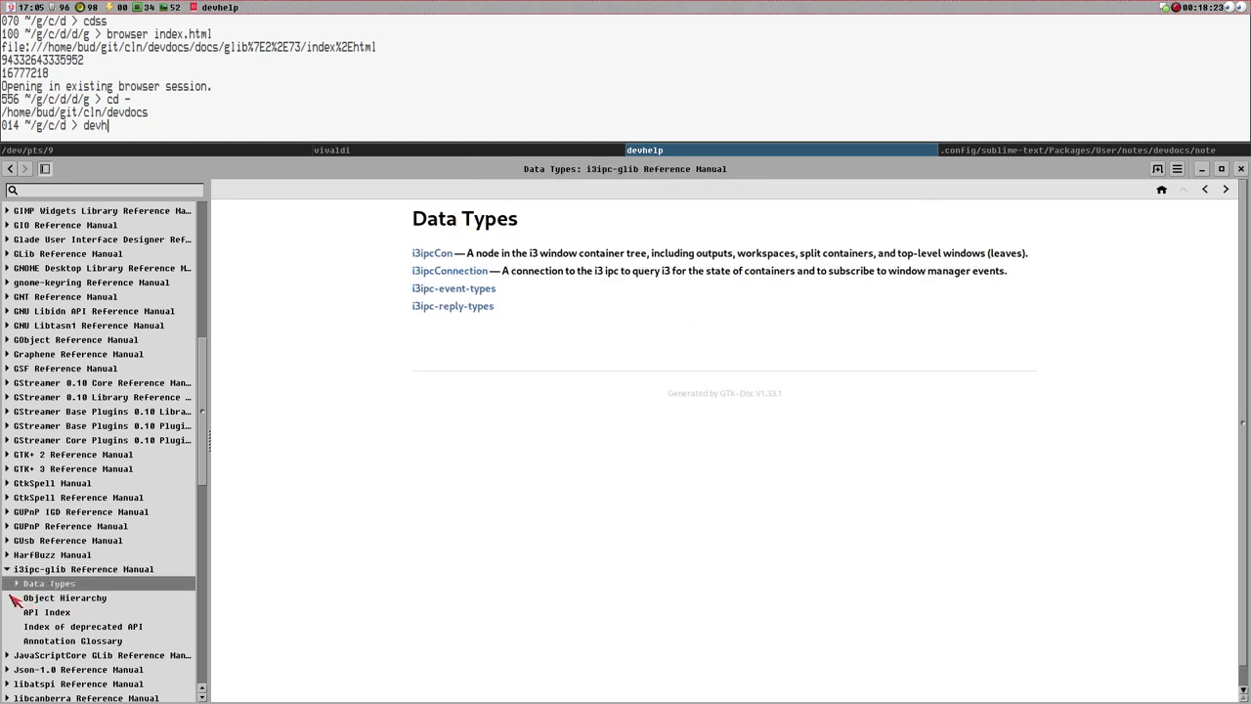
pyautogui.click(16, 583)
pyautogui.click(70, 626)
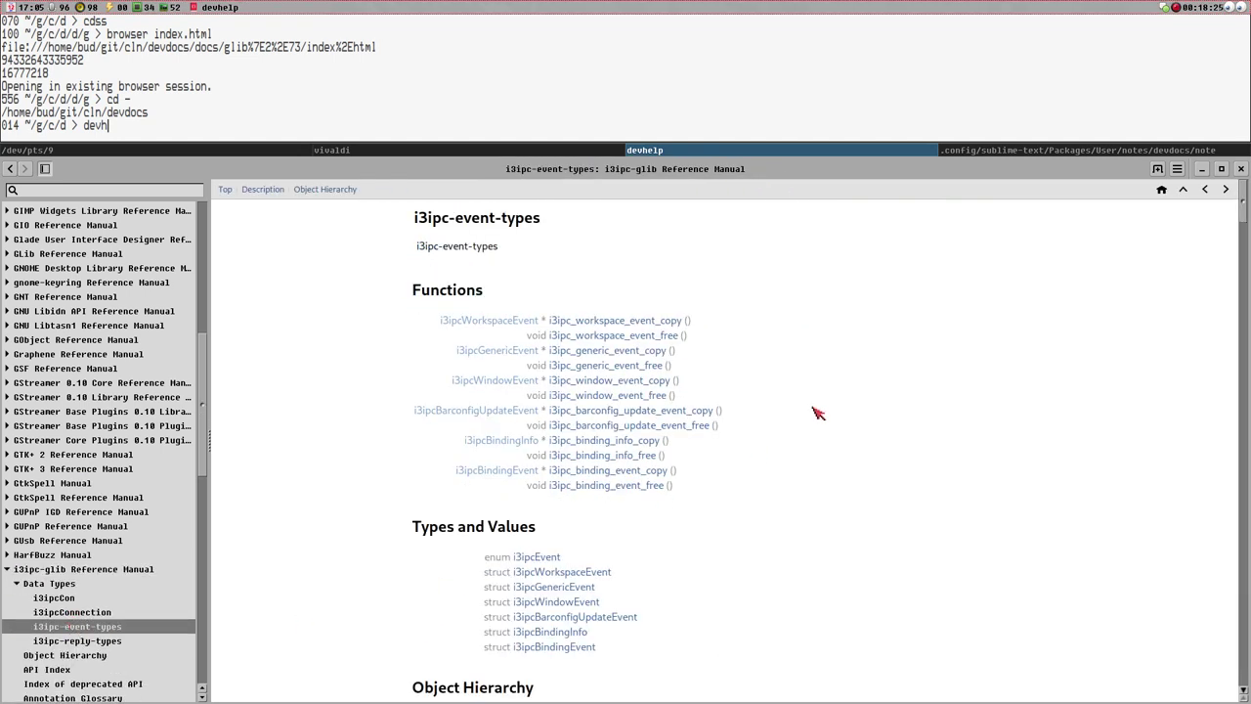
# Scroll the i3ipc-event-types page down to its Functions description section.
pyautogui.moveTo(1244, 200); pyautogui.dragTo(1193, 210)
pyautogui.scroll(-1, 1202, 609)
pyautogui.scroll(-9, 910, 519)
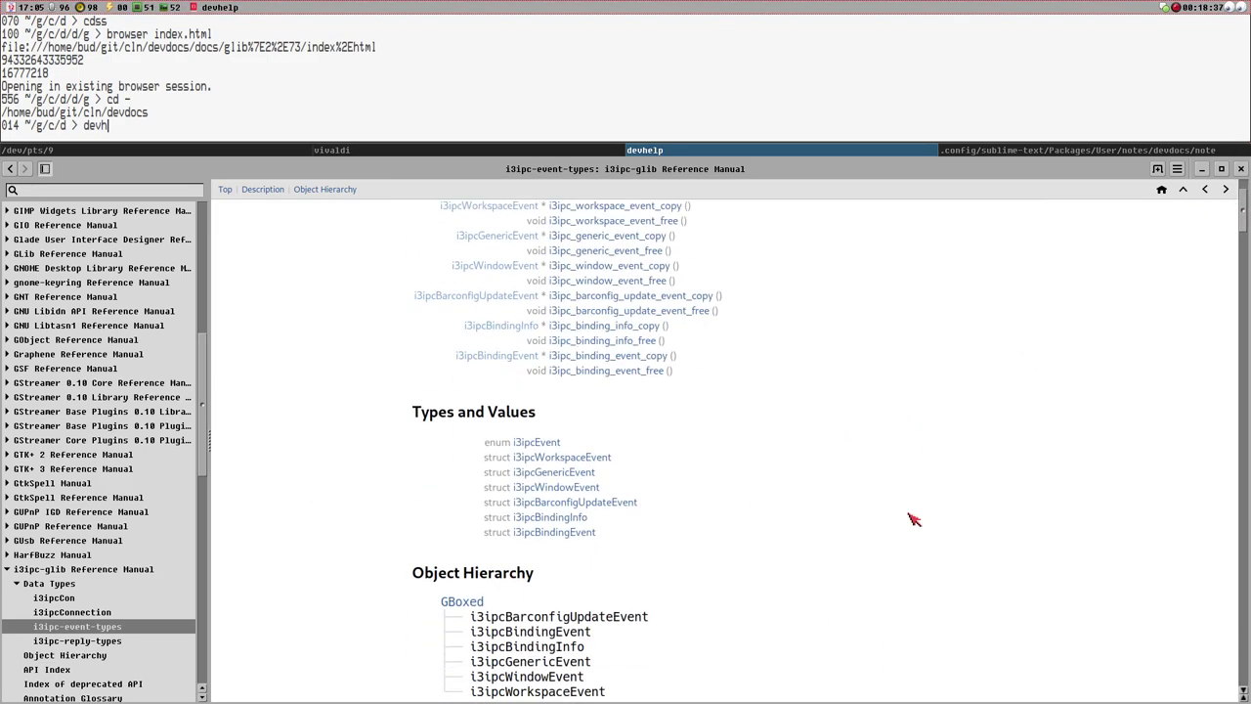
pyautogui.scroll(-3, 670, 507)
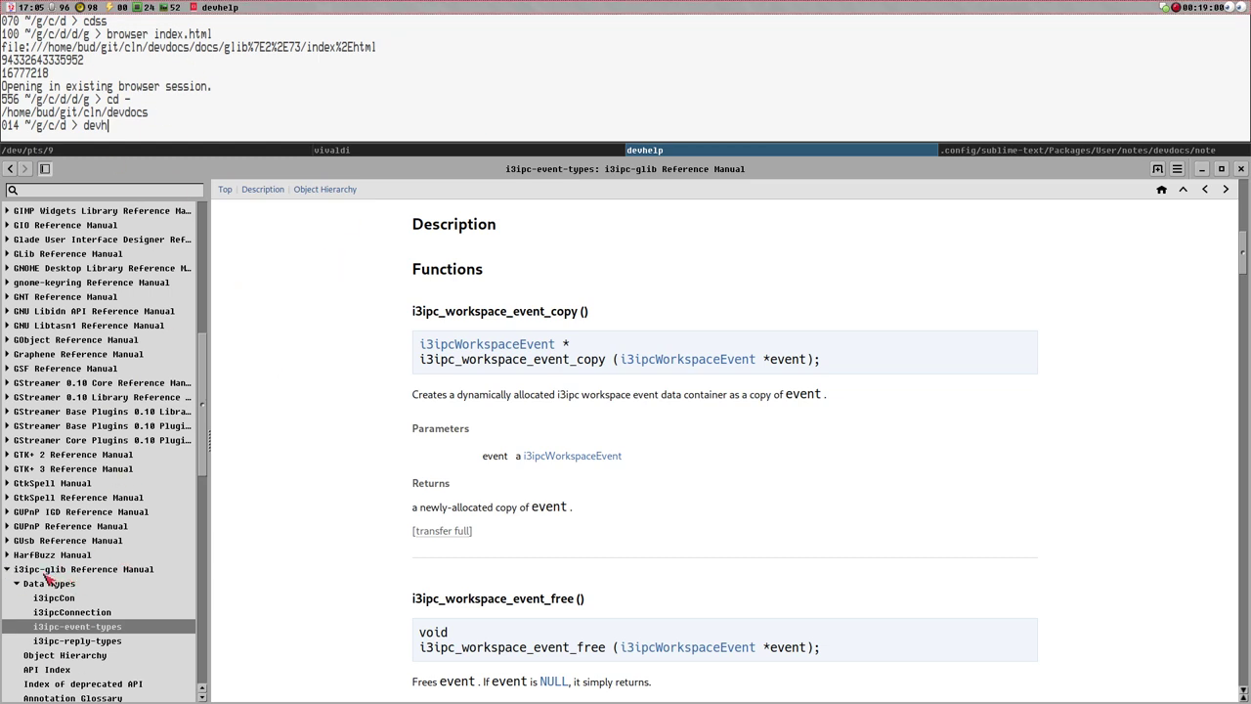
# Look through the GObject 2.0, devdocsgjs GitLab and GNOME JavaScript DevDocs tabs in Vivaldi.
pyautogui.click(382, 150)
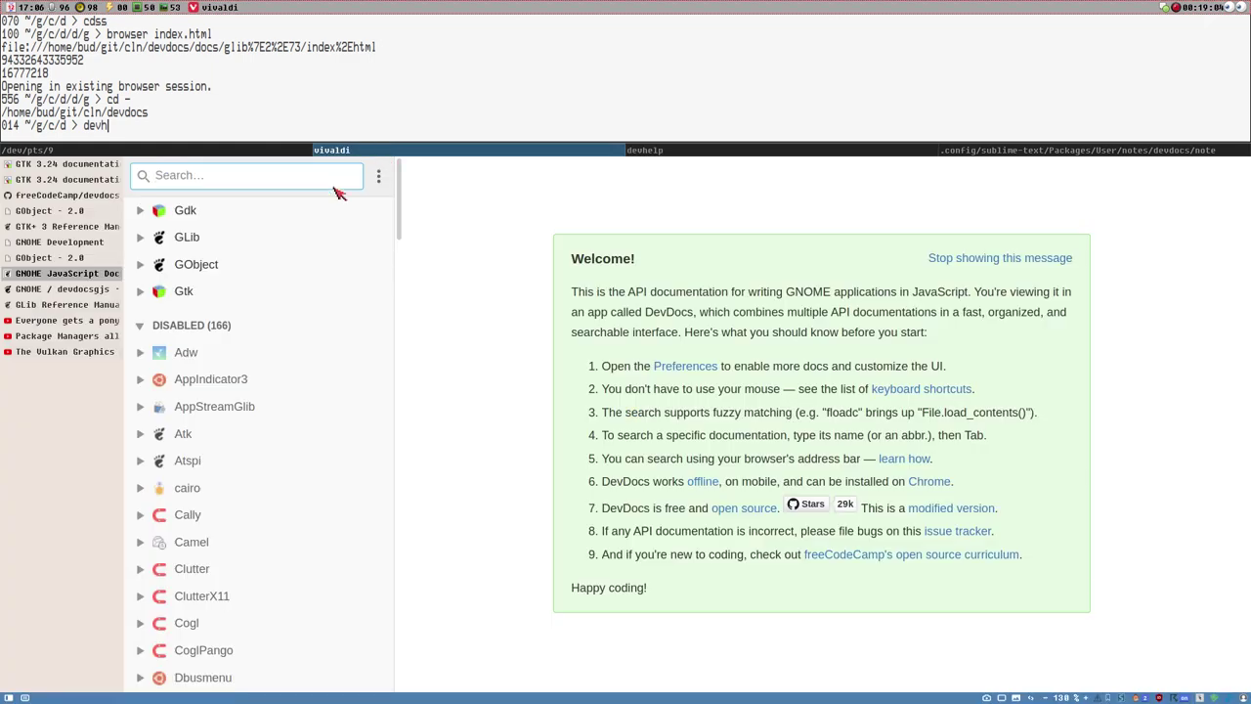
pyautogui.click(45, 260)
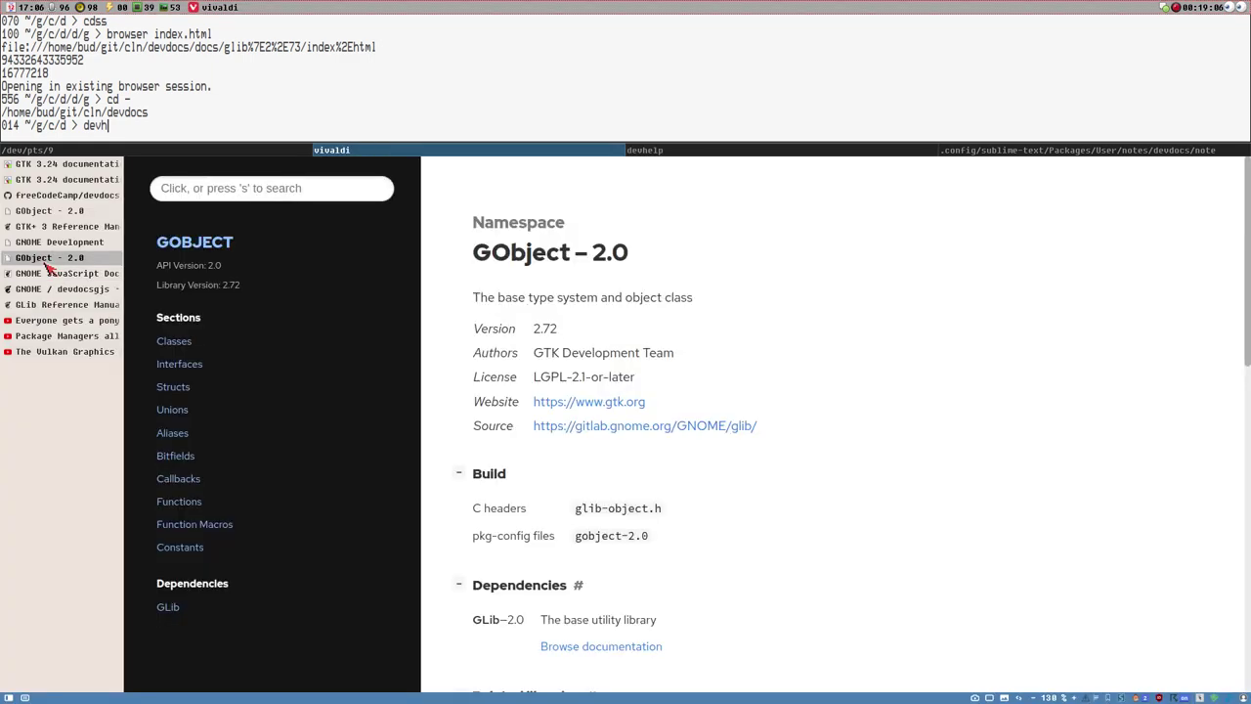
pyautogui.click(50, 290)
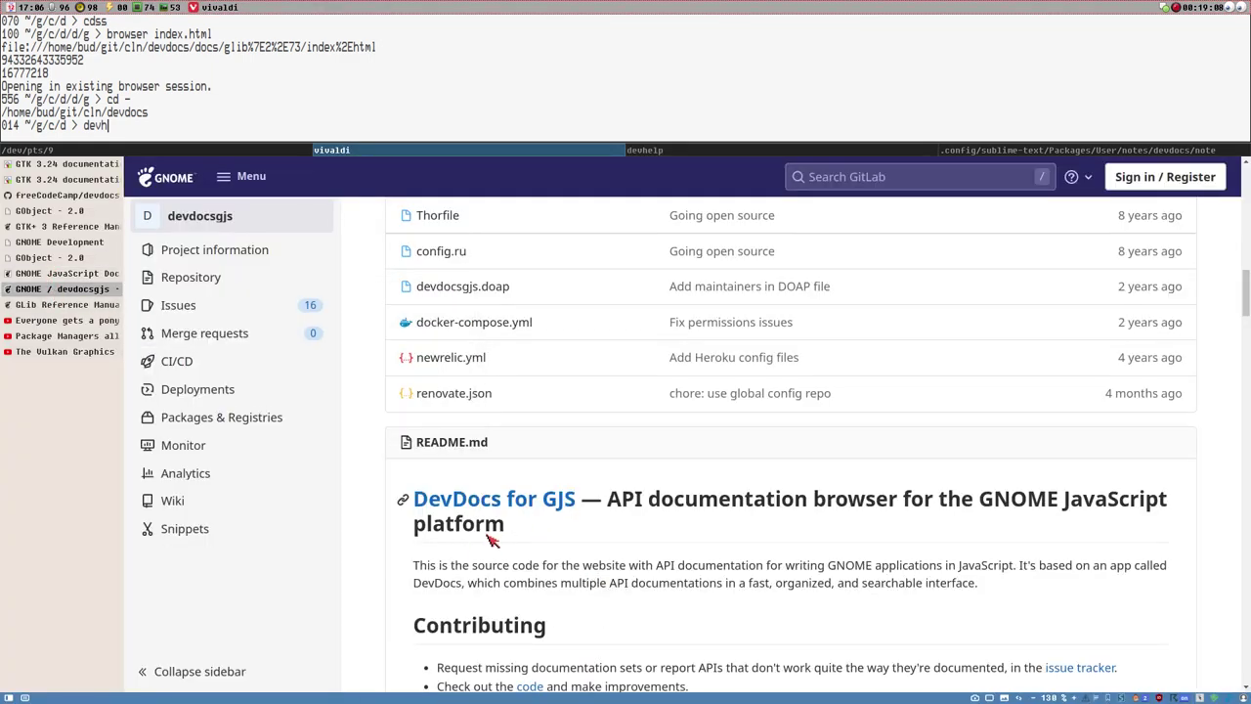
pyautogui.click(59, 274)
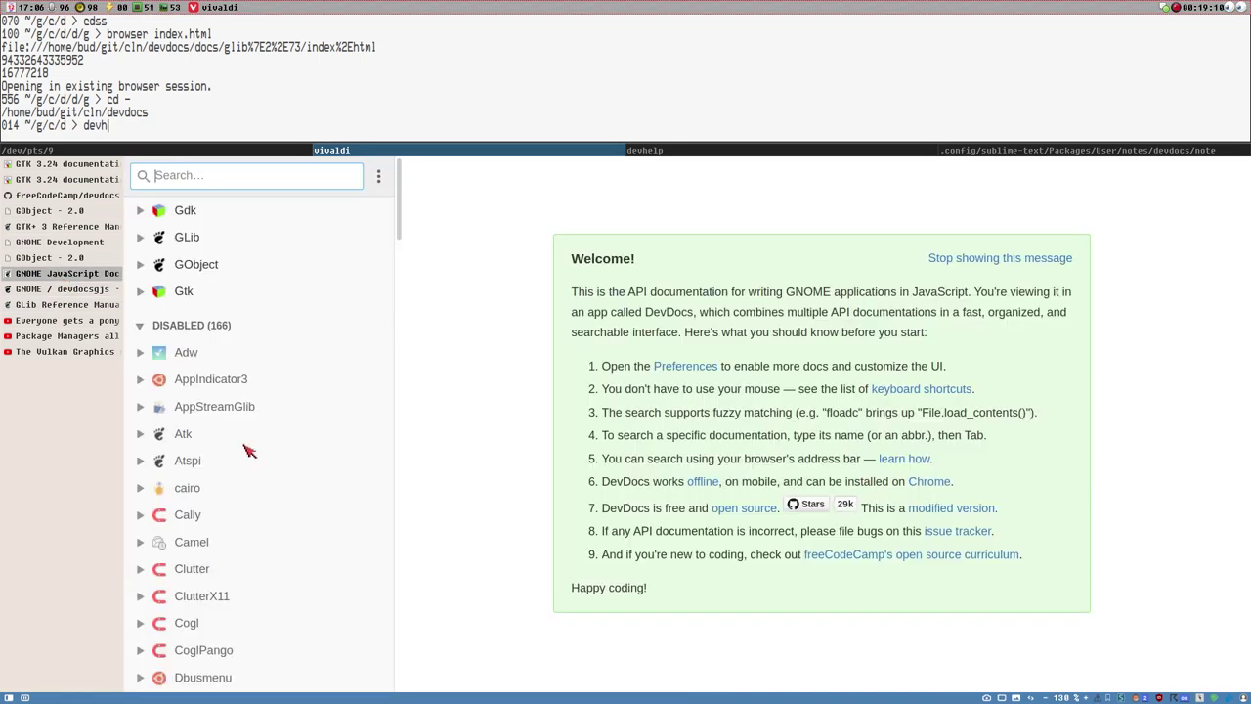
pyautogui.scroll(-7, 244, 435)
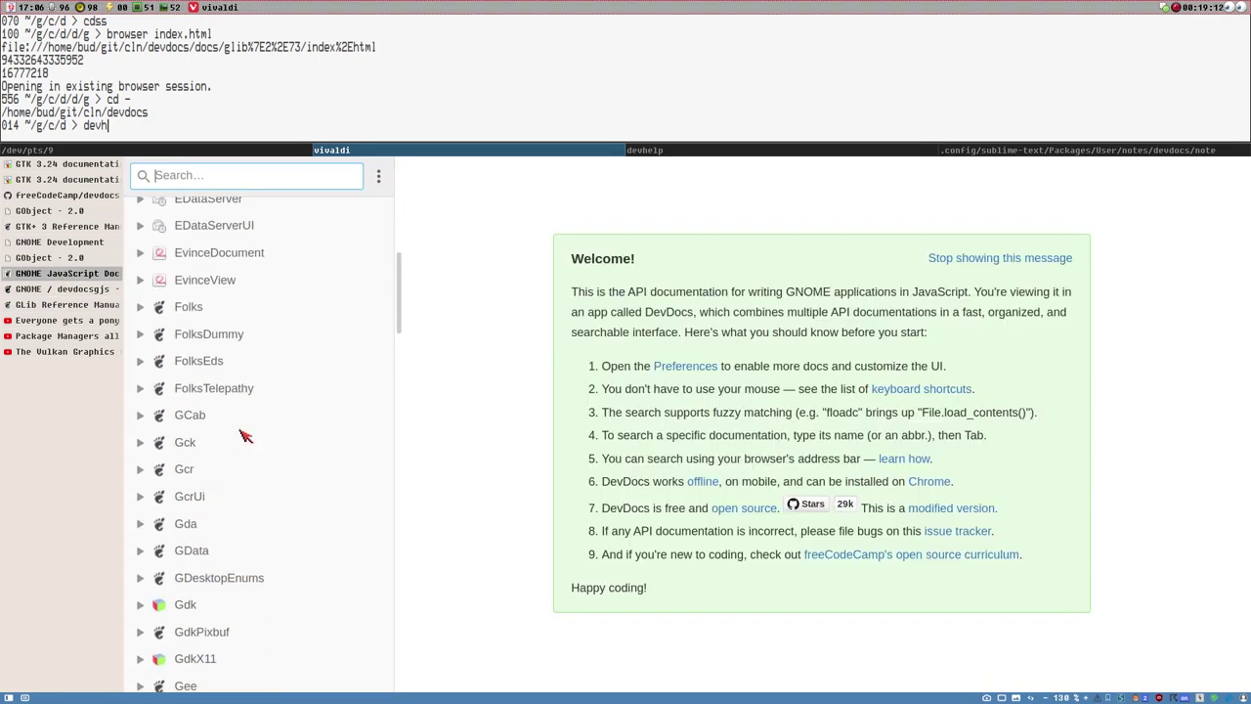
pyautogui.scroll(7, 244, 435)
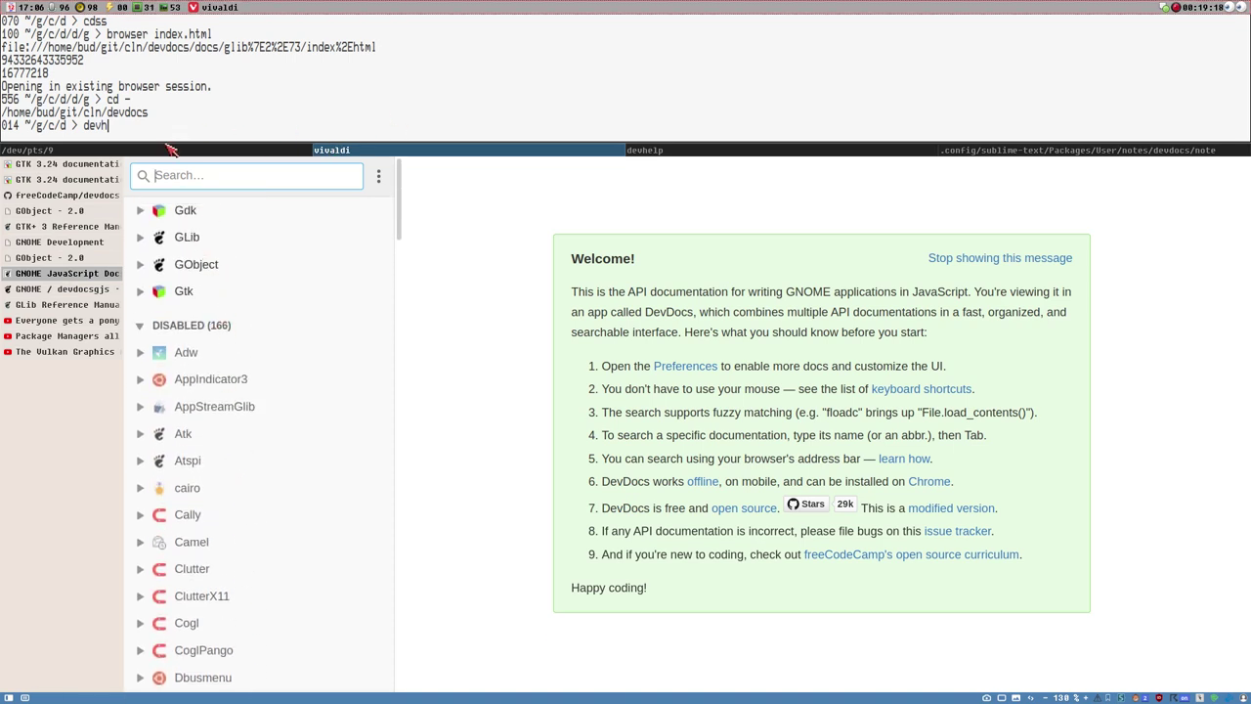
# Check Devhelp, then view the GNOME Development and GObject 2.0 documentation tabs in Vivaldi.
pyautogui.click(659, 150)
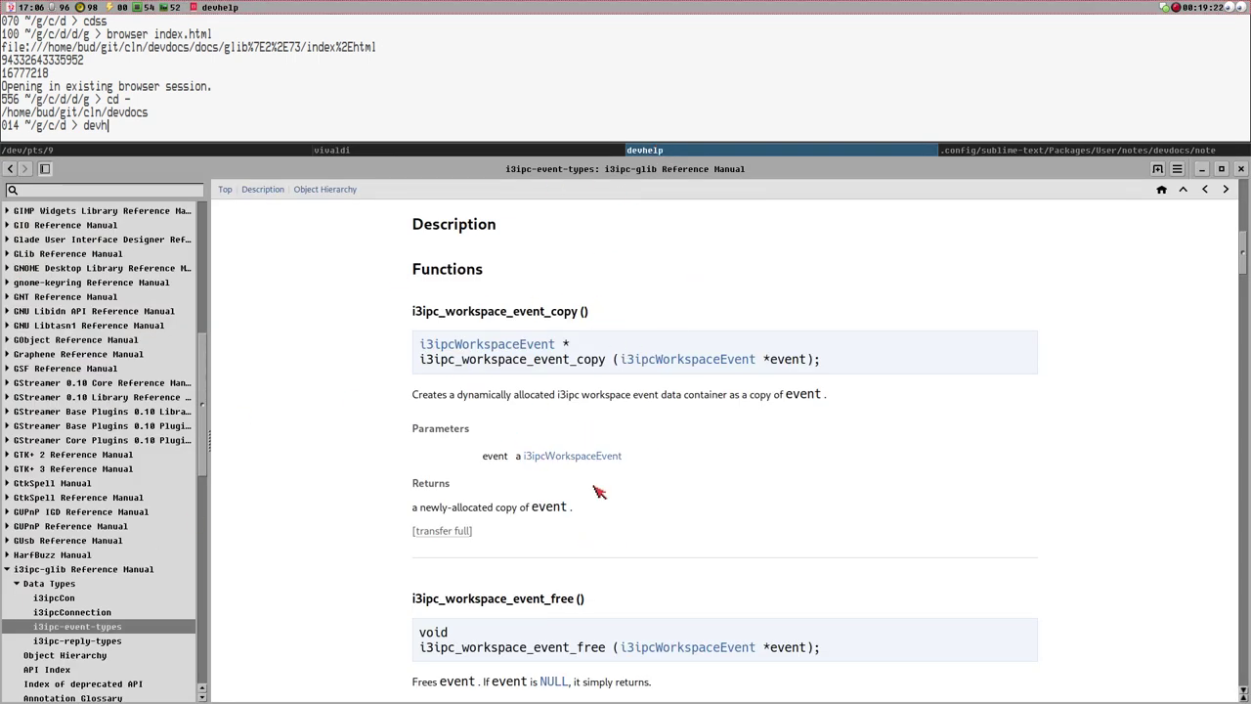
pyautogui.scroll(1, 382, 296)
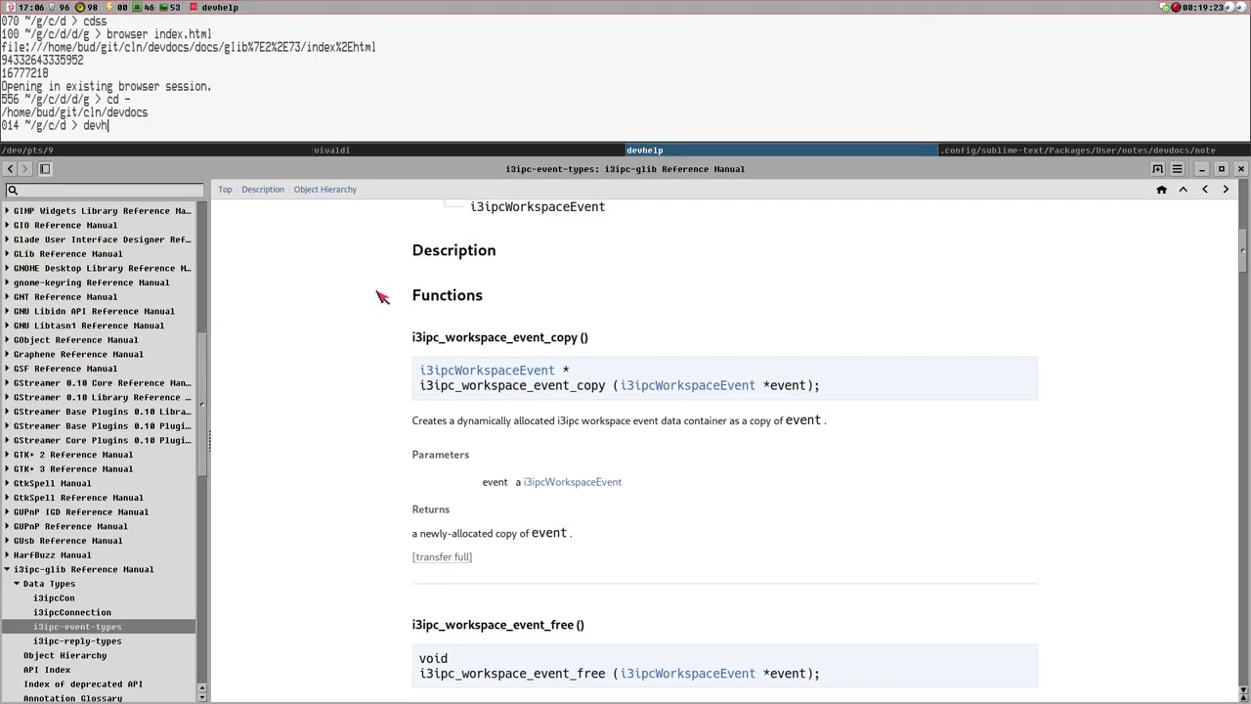
pyautogui.click(402, 151)
pyautogui.click(46, 248)
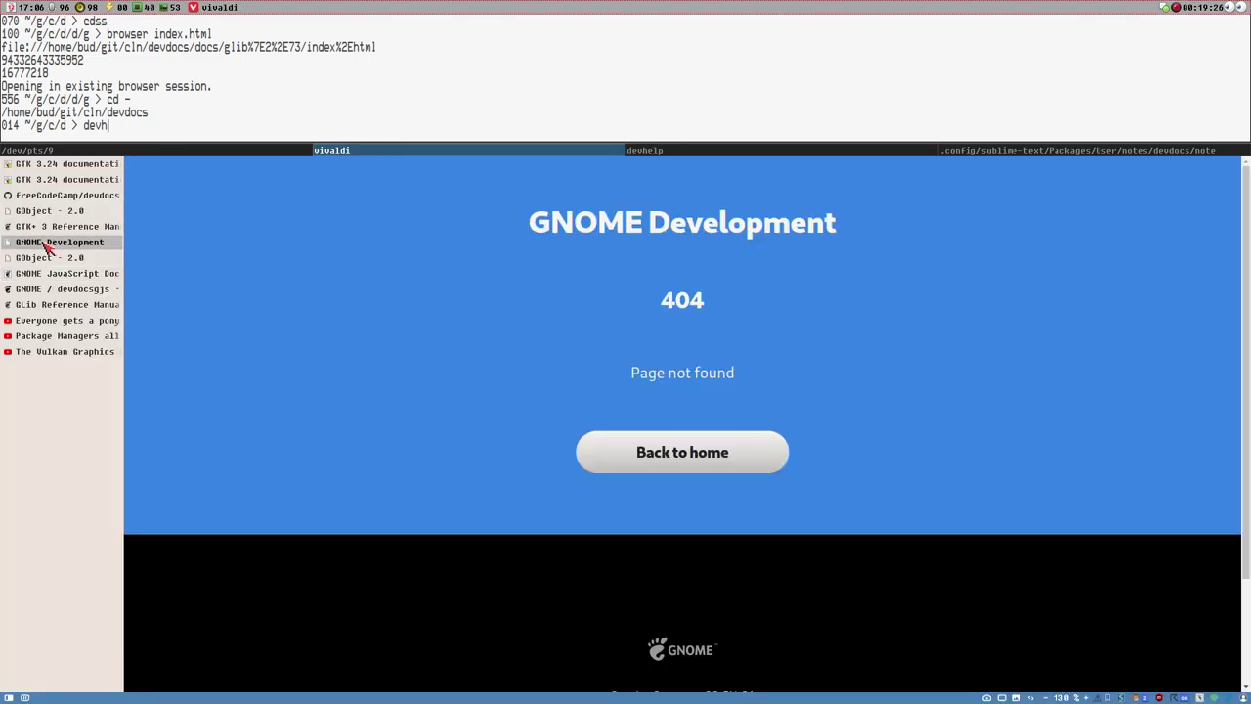
pyautogui.click(40, 260)
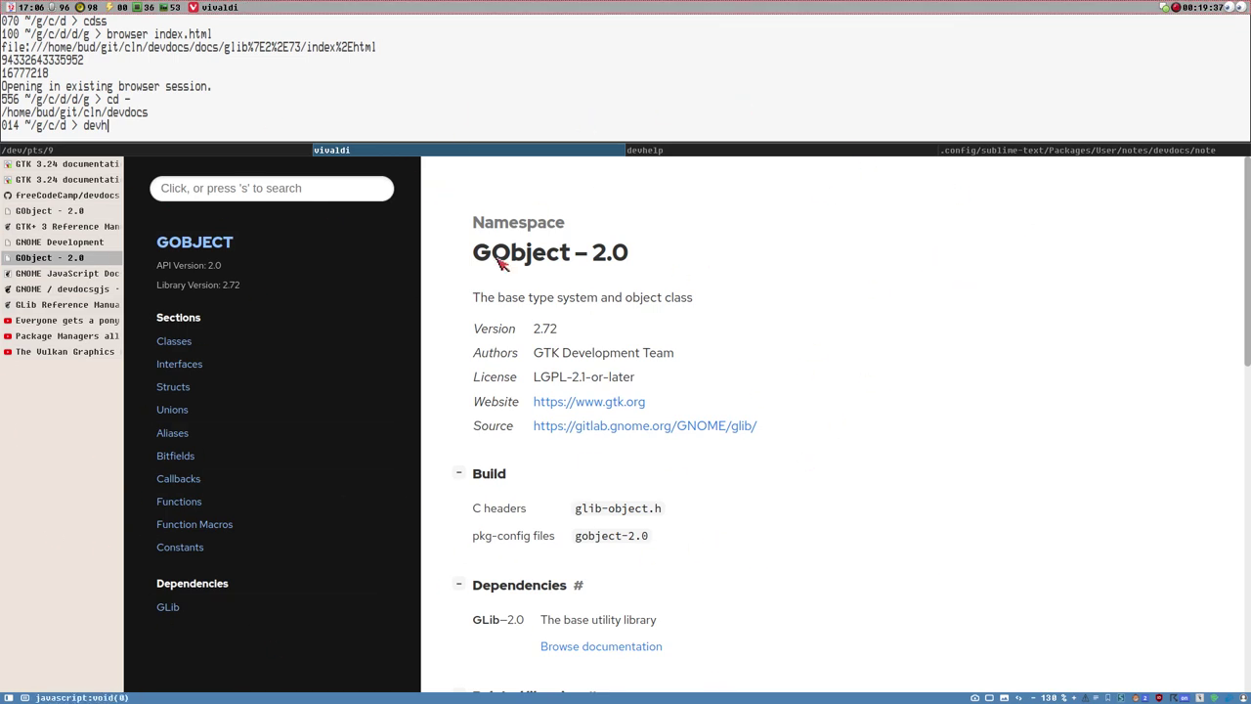
# In Devhelp, jump to the Object Hierarchy and Description sections, then return to Vivaldi's GObject docs.
pyautogui.click(681, 151)
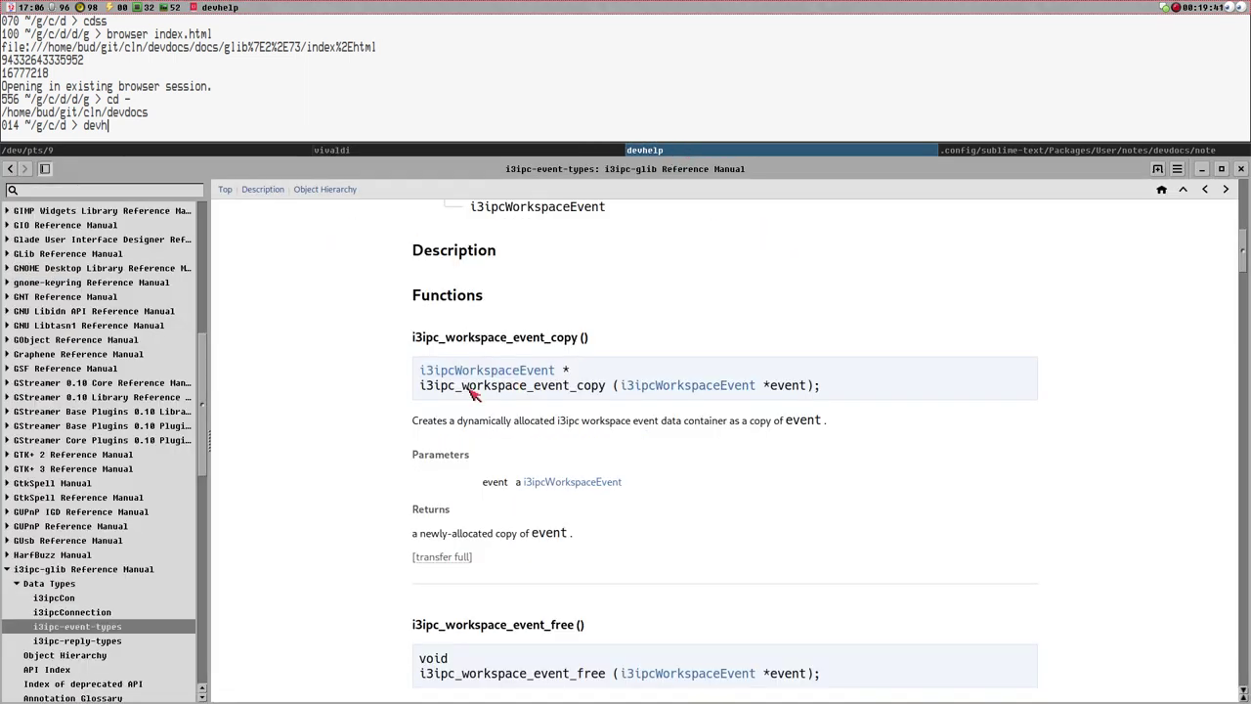
pyautogui.scroll(7, 346, 315)
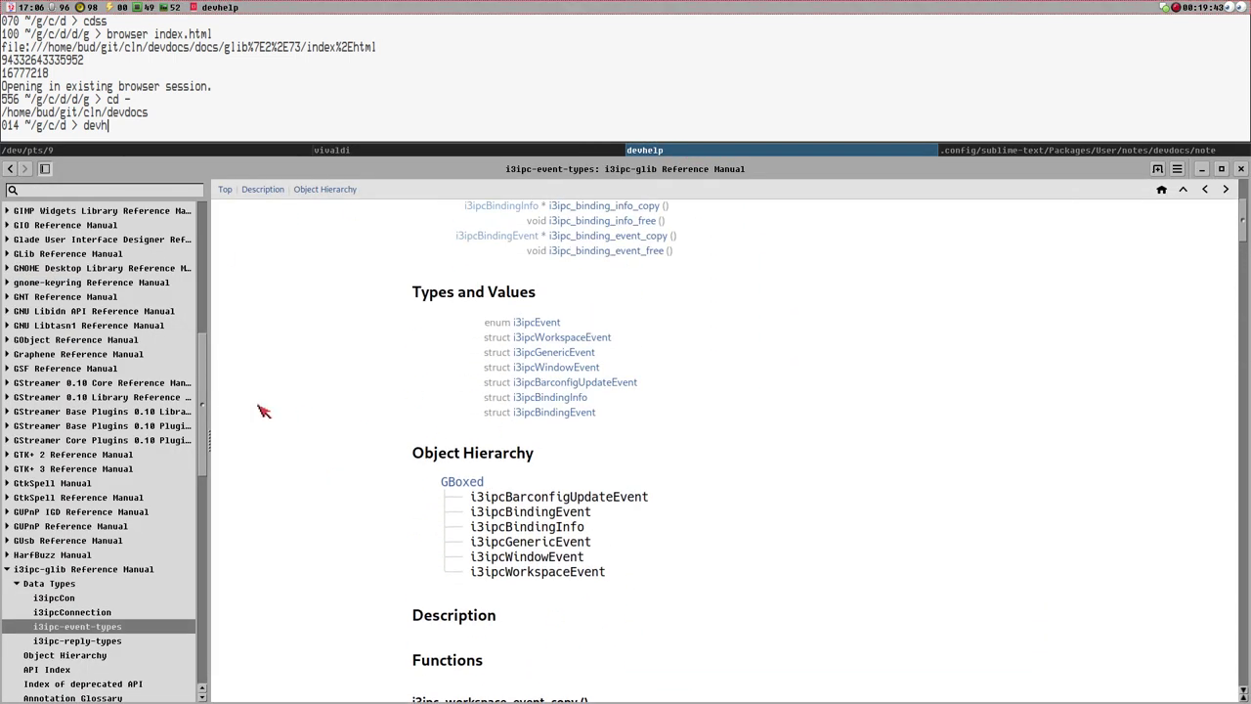
pyautogui.scroll(8, 143, 420)
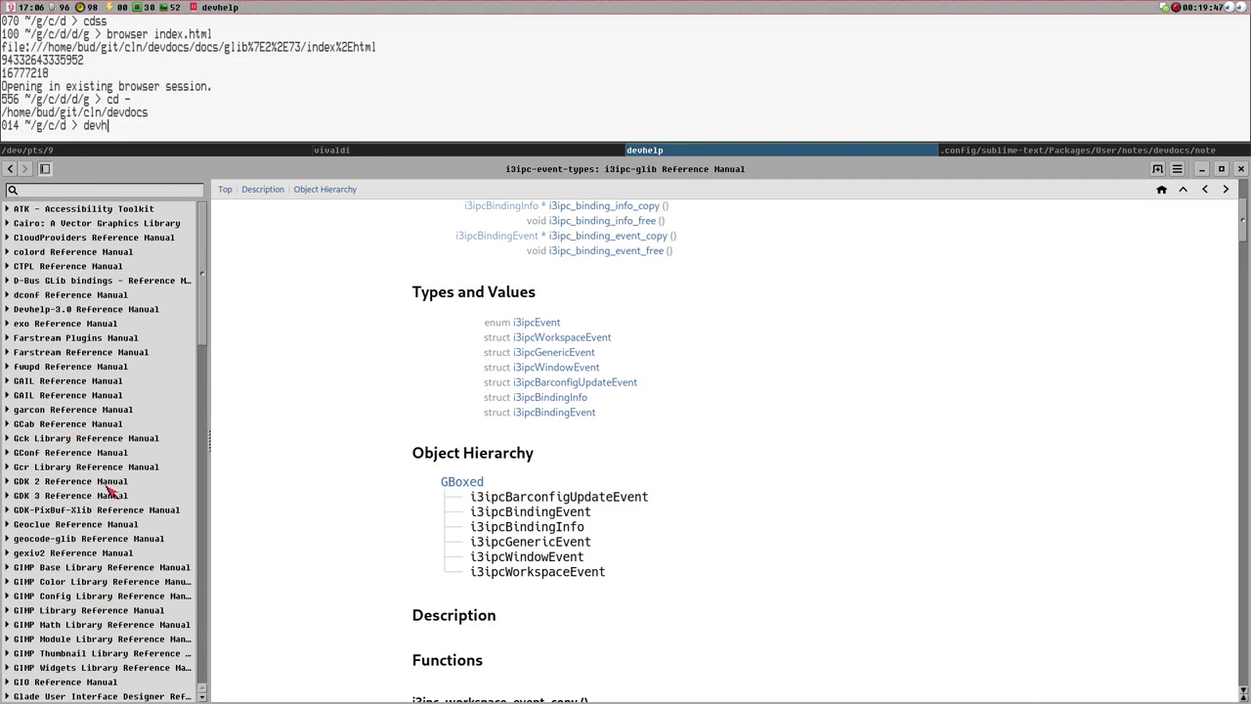
pyautogui.scroll(-10, 111, 494)
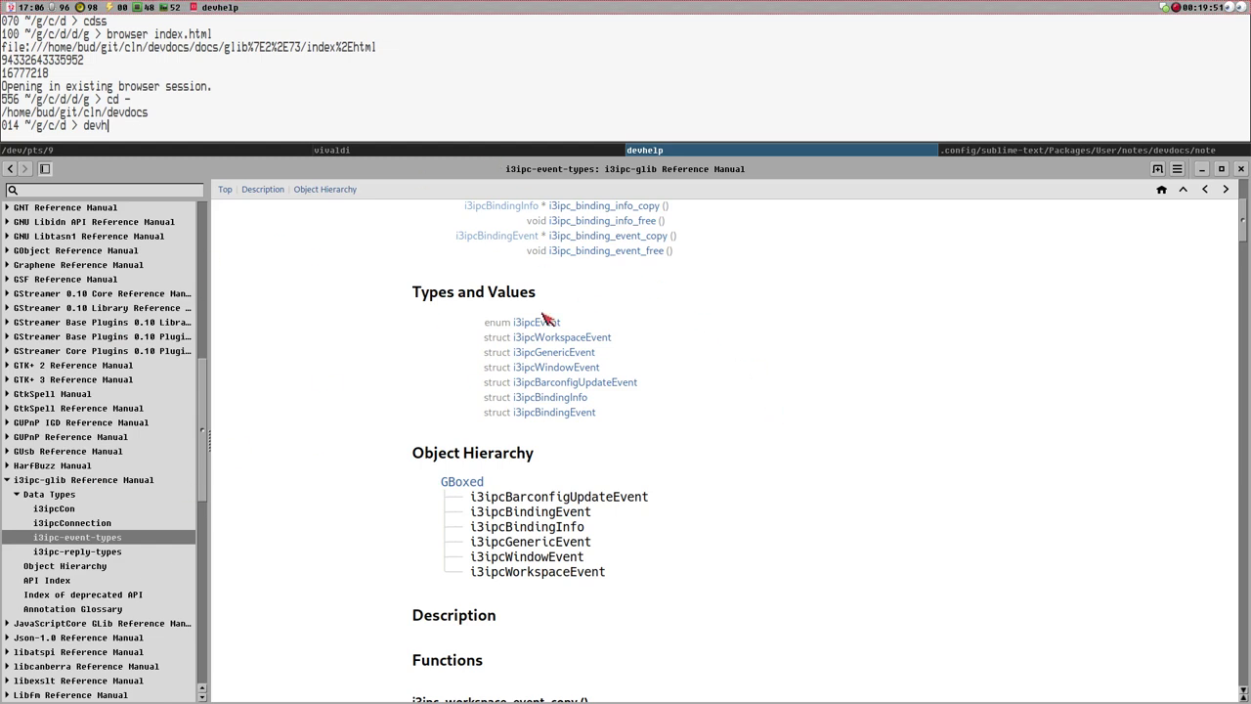
pyautogui.scroll(5, 974, 431)
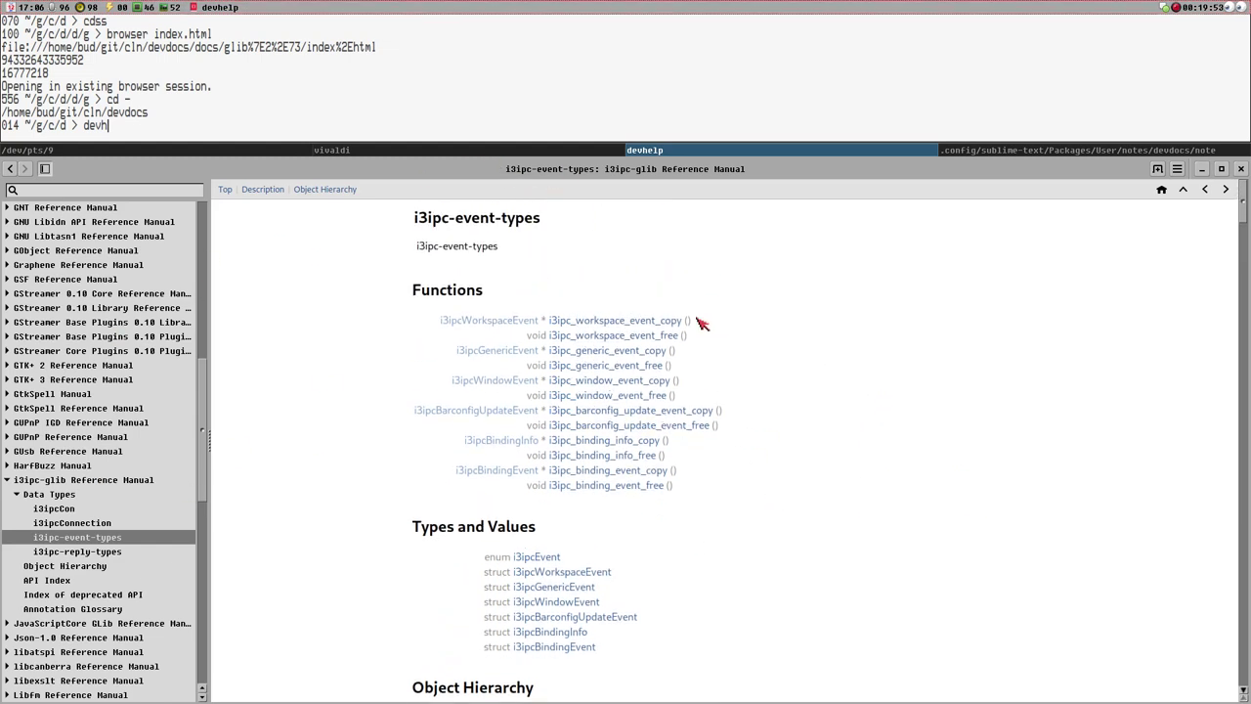
pyautogui.click(324, 192)
pyautogui.click(264, 192)
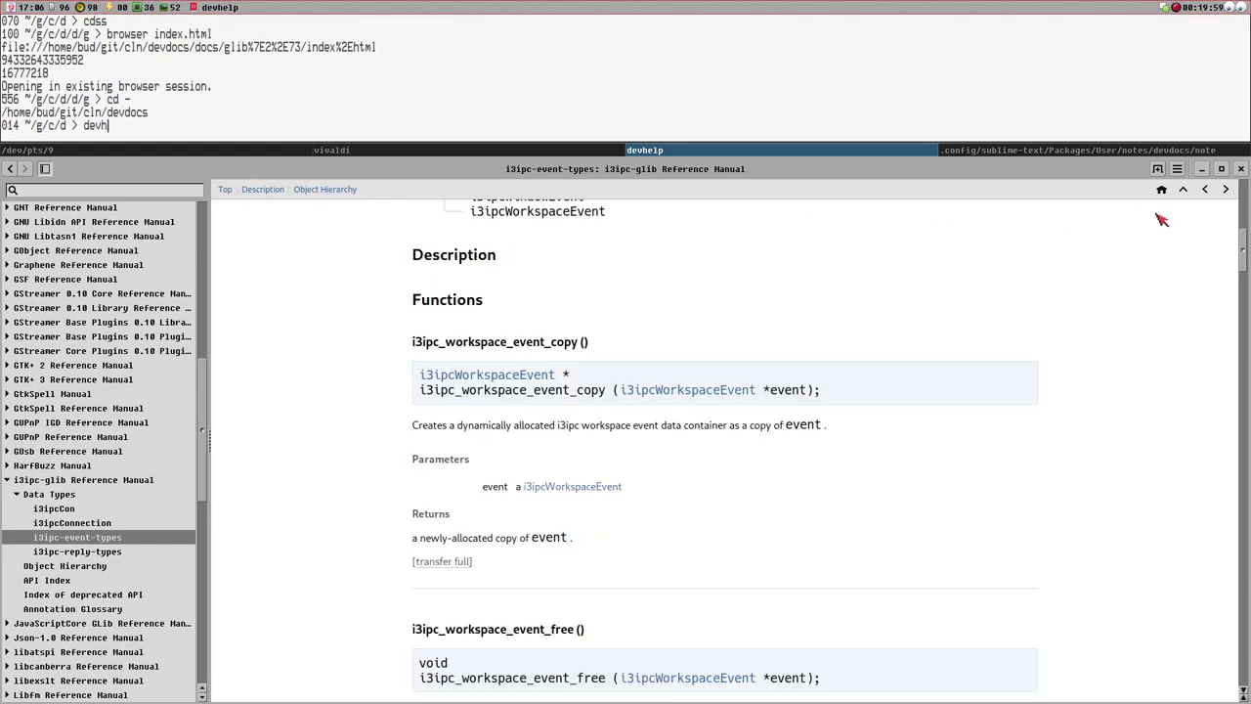
pyautogui.click(440, 152)
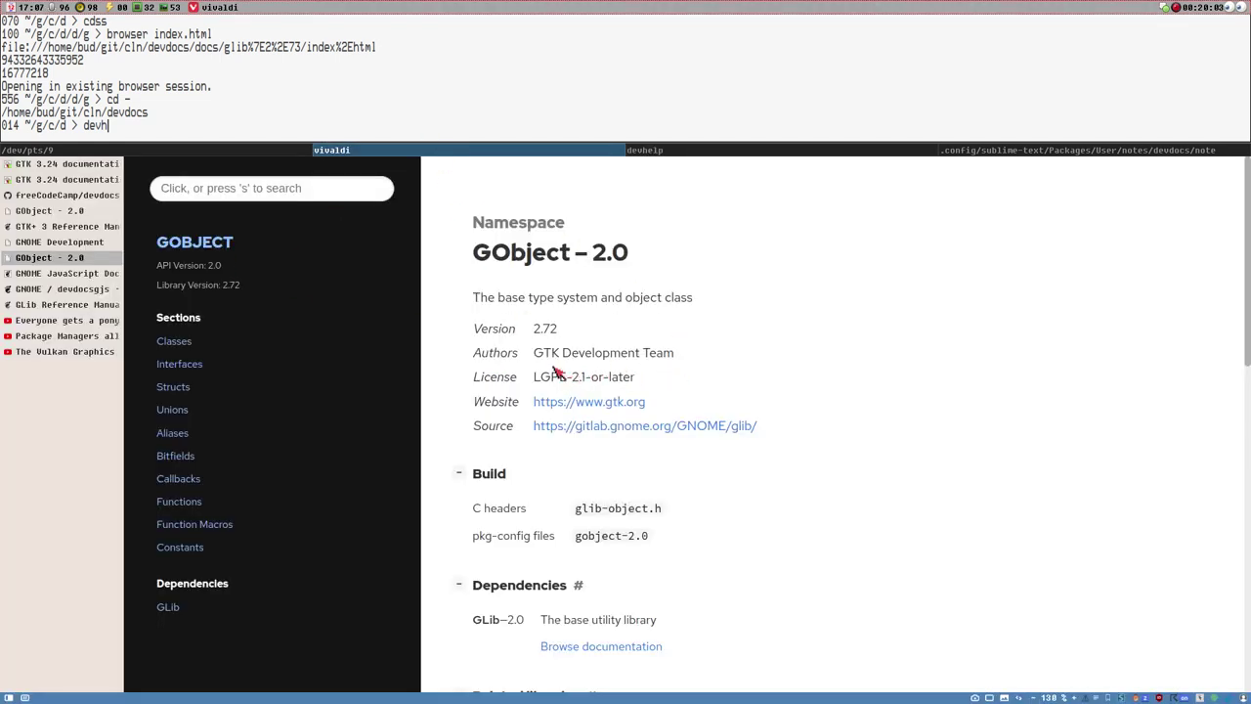
# Glance at Devhelp, then flip between GNOME JavaScript DevDocs and the devdocsgjs GitLab page.
pyautogui.click(709, 150)
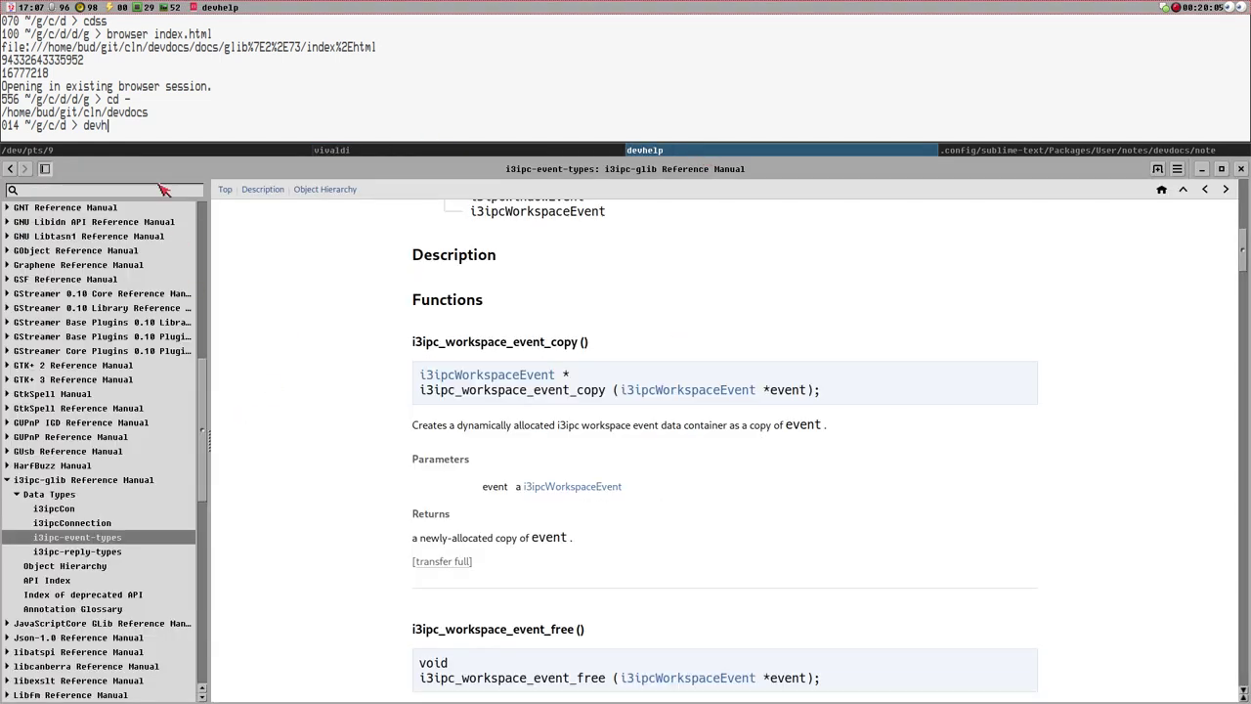
pyautogui.click(475, 151)
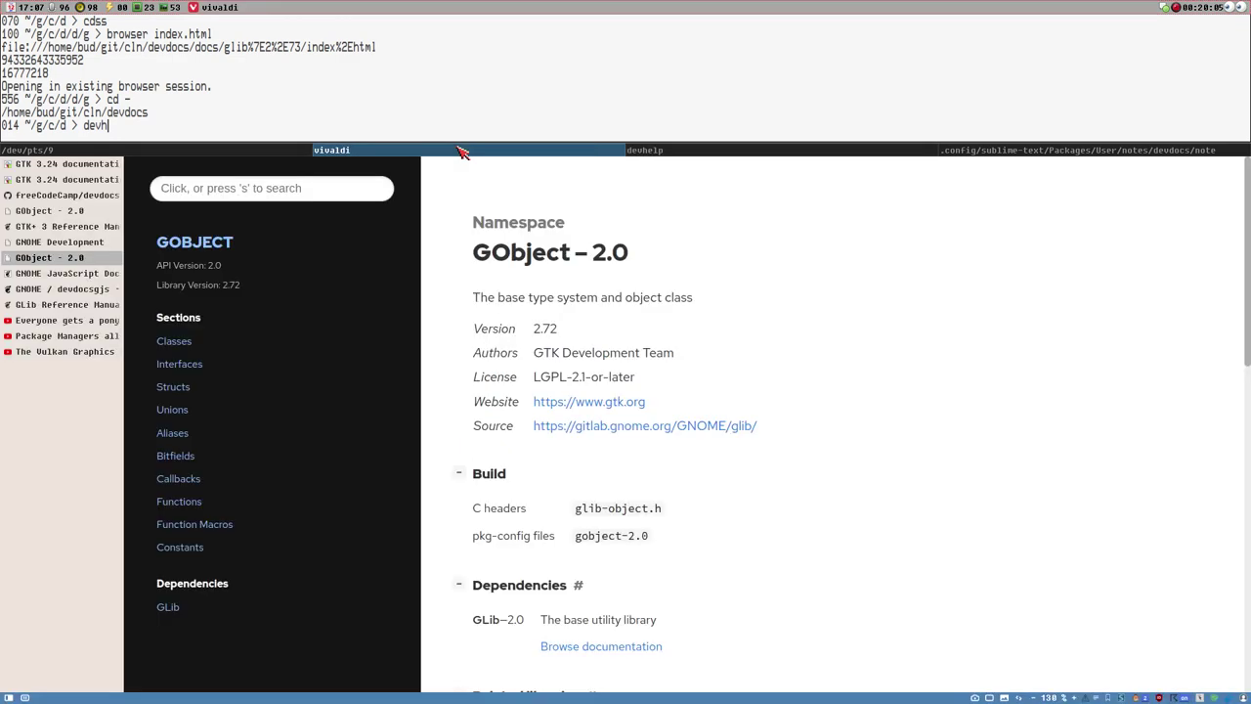
pyautogui.click(44, 274)
pyautogui.click(59, 289)
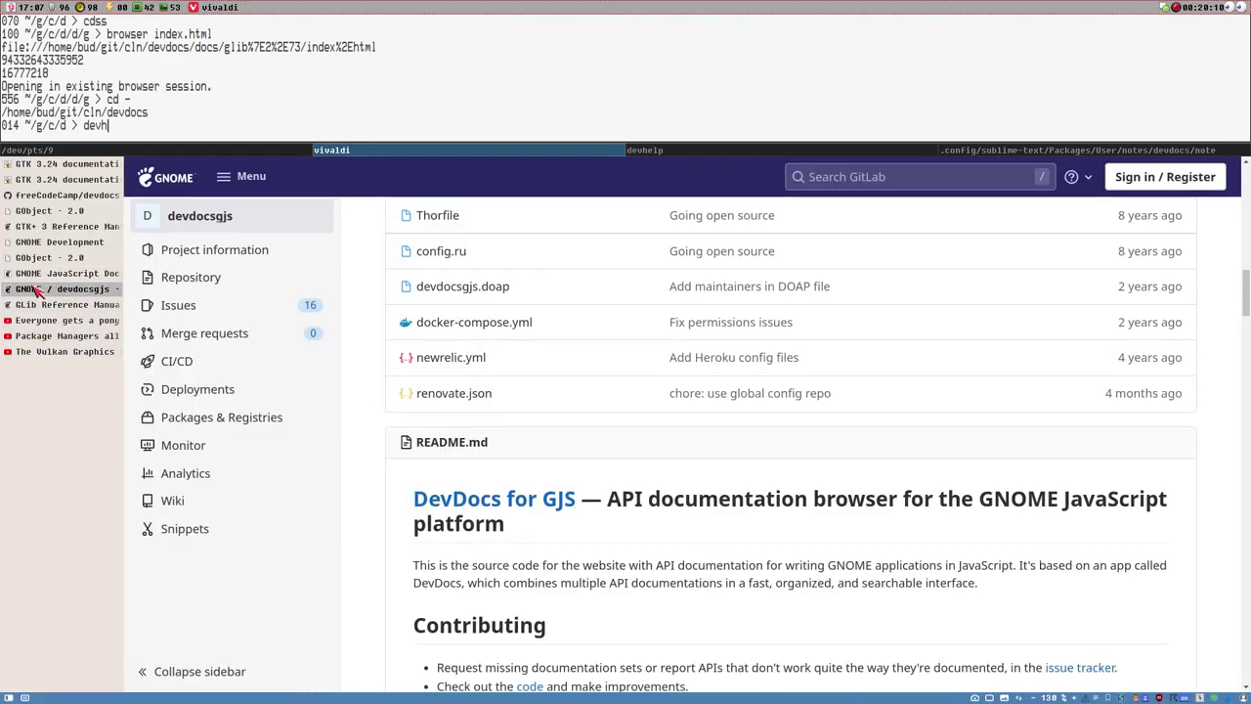
pyautogui.click(41, 277)
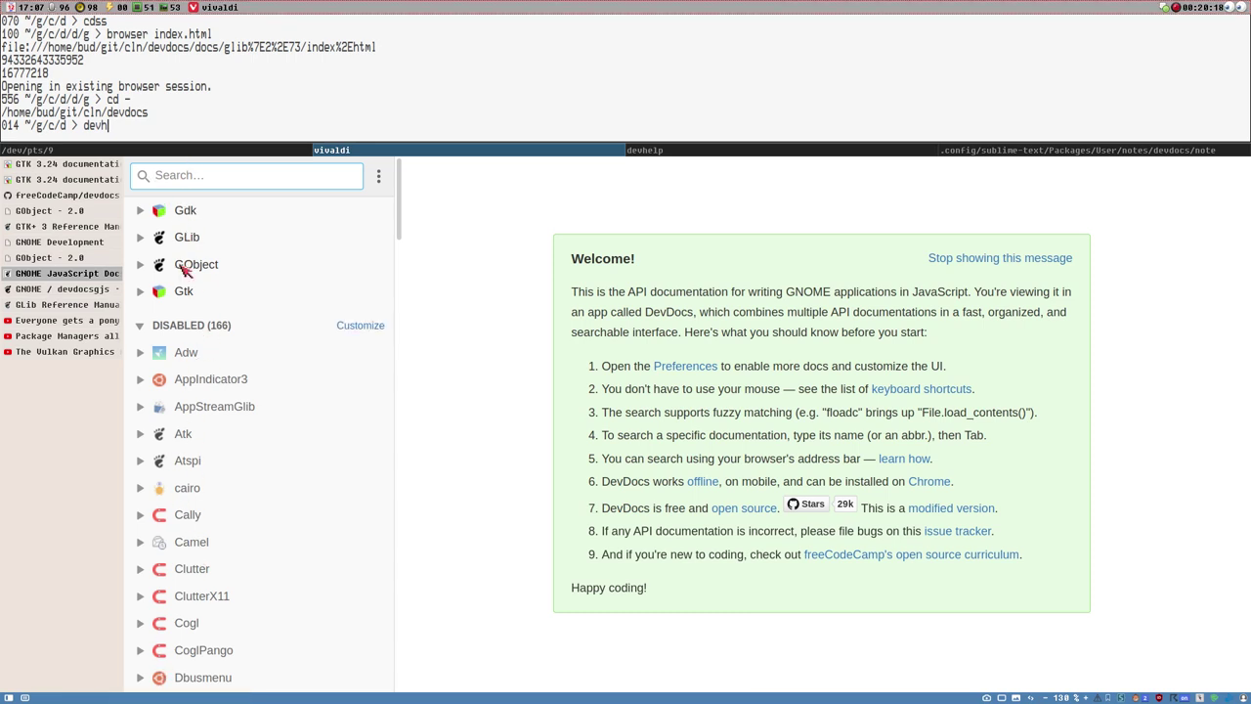
pyautogui.scroll(-3, 195, 366)
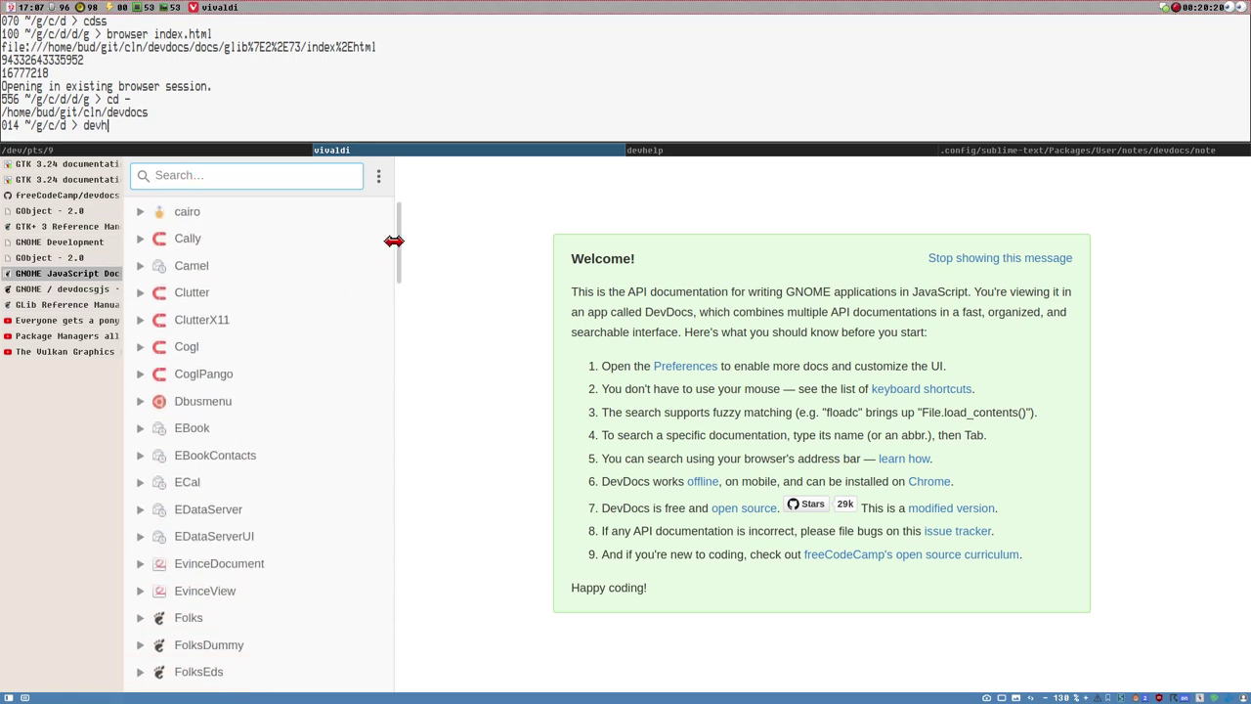
pyautogui.moveTo(395, 236); pyautogui.dragTo(391, 173)
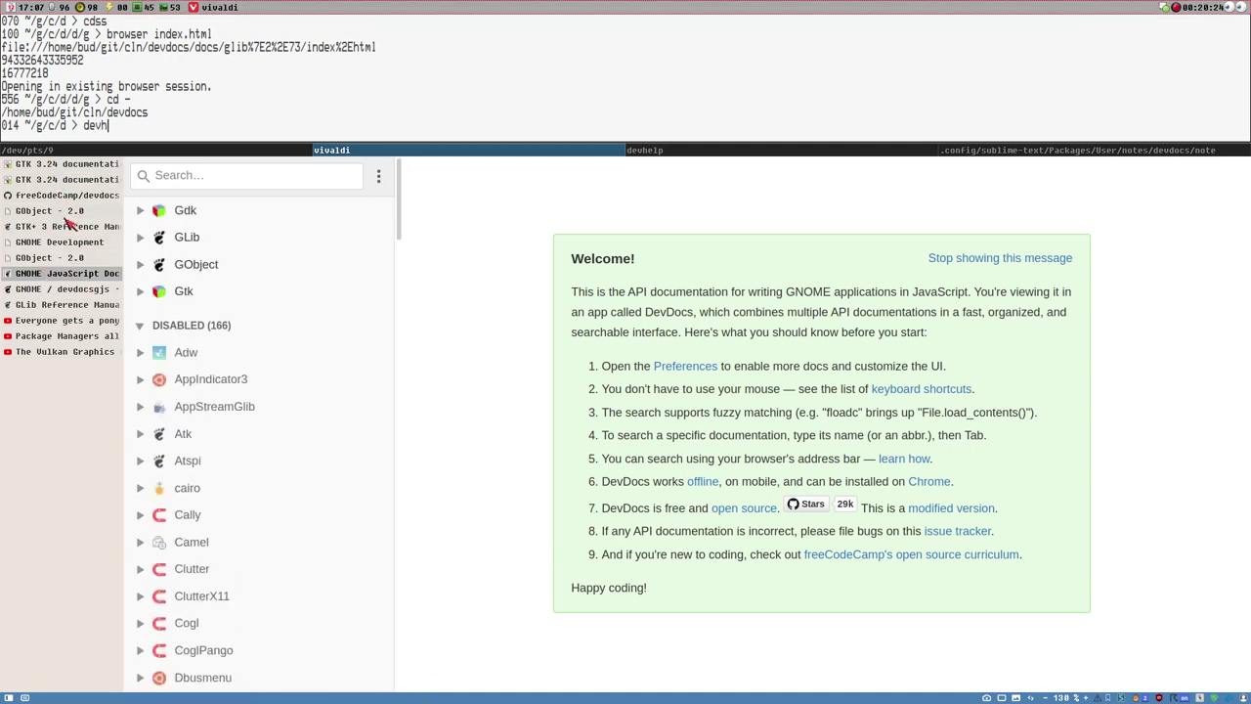
# Cycle through the GObject 2.0, GNOME Development, GTK 3 manual, GNOME JavaScript and devdocsgjs tabs.
pyautogui.click(36, 259)
pyautogui.click(51, 245)
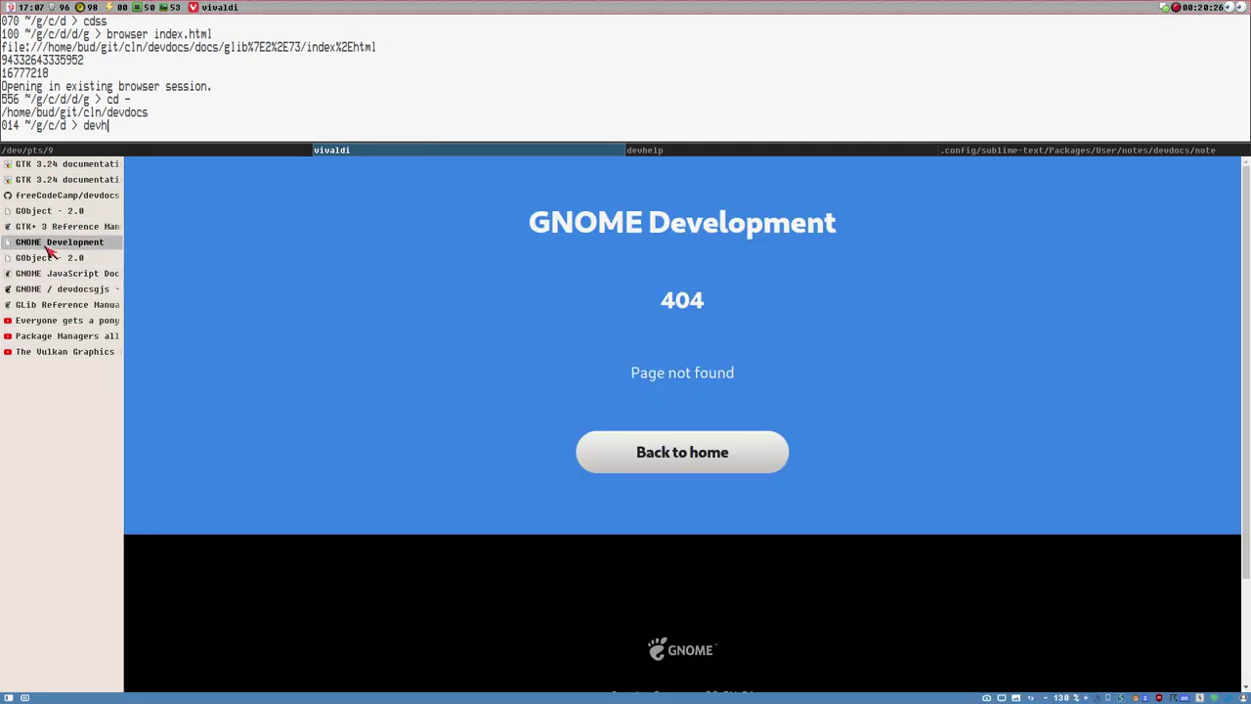
pyautogui.click(41, 229)
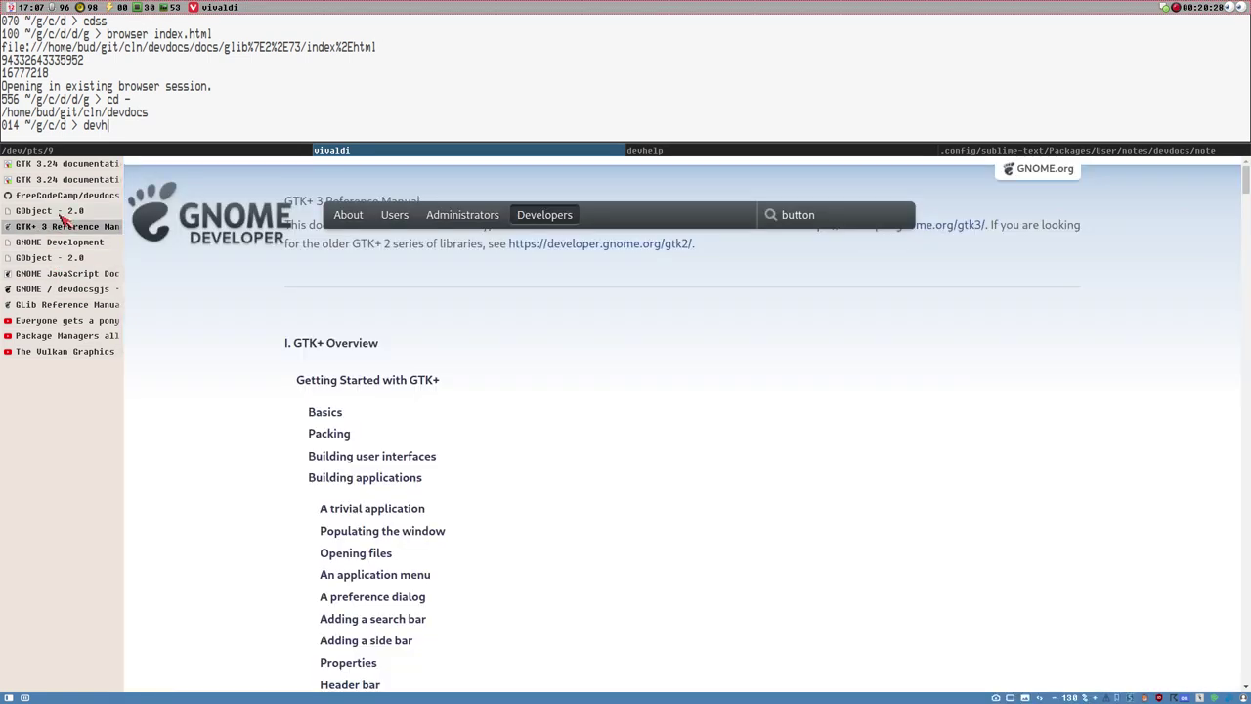
pyautogui.click(49, 274)
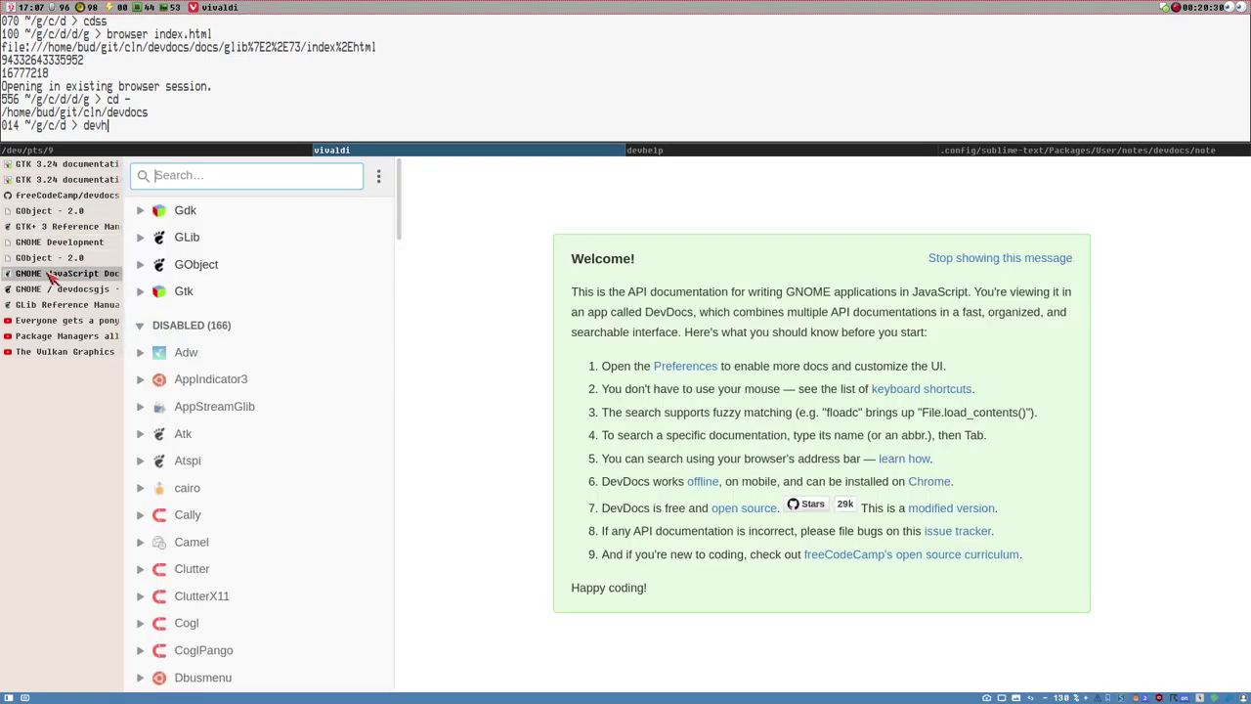
pyautogui.click(60, 290)
pyautogui.scroll(-2, 733, 535)
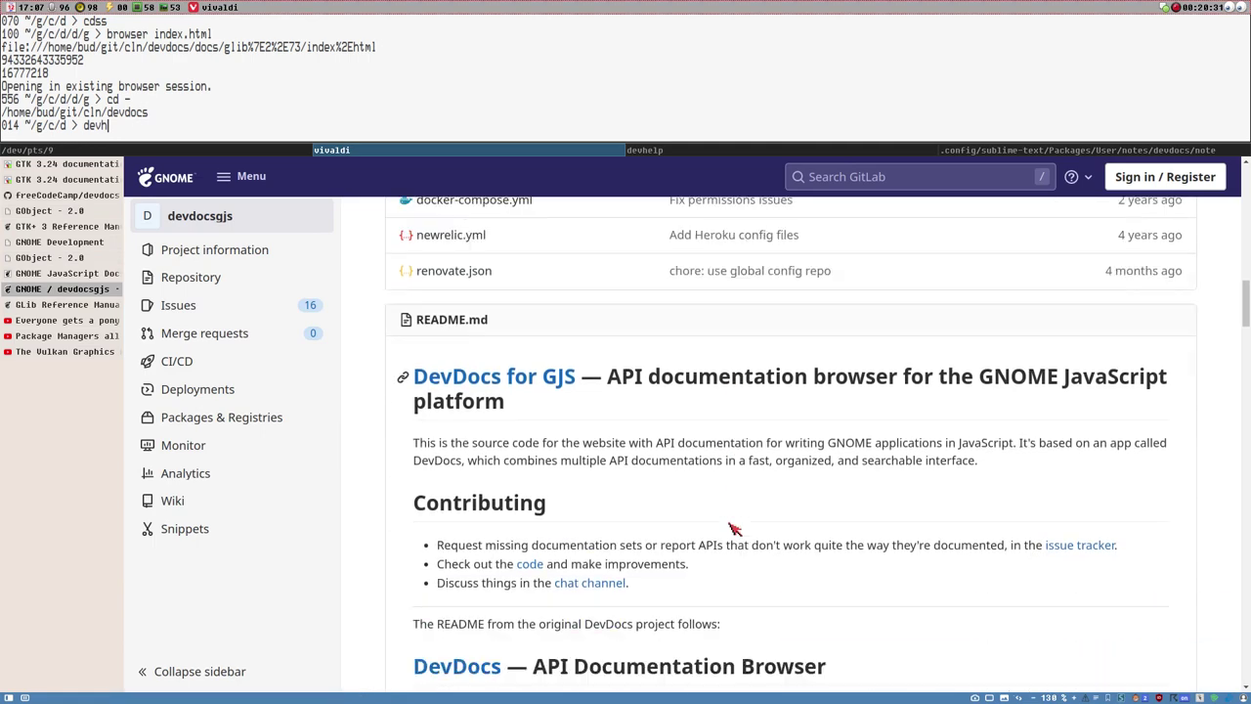
pyautogui.scroll(6, 733, 535)
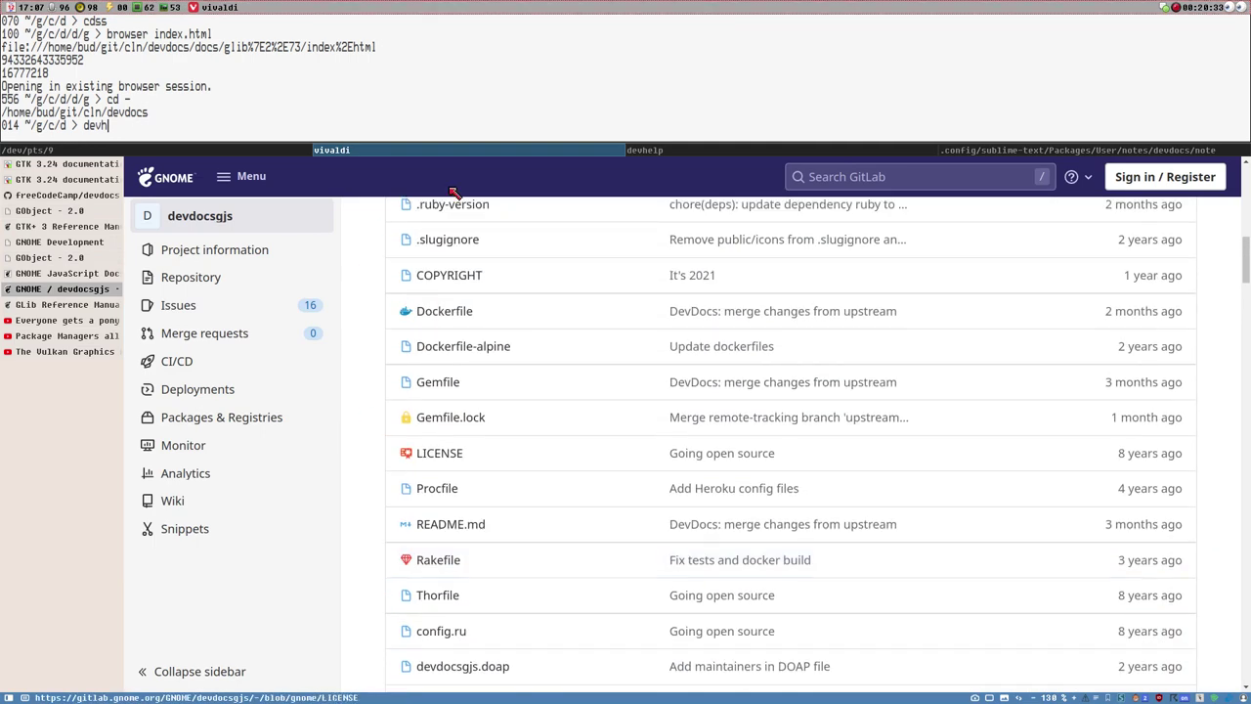
pyautogui.scroll(6, 559, 422)
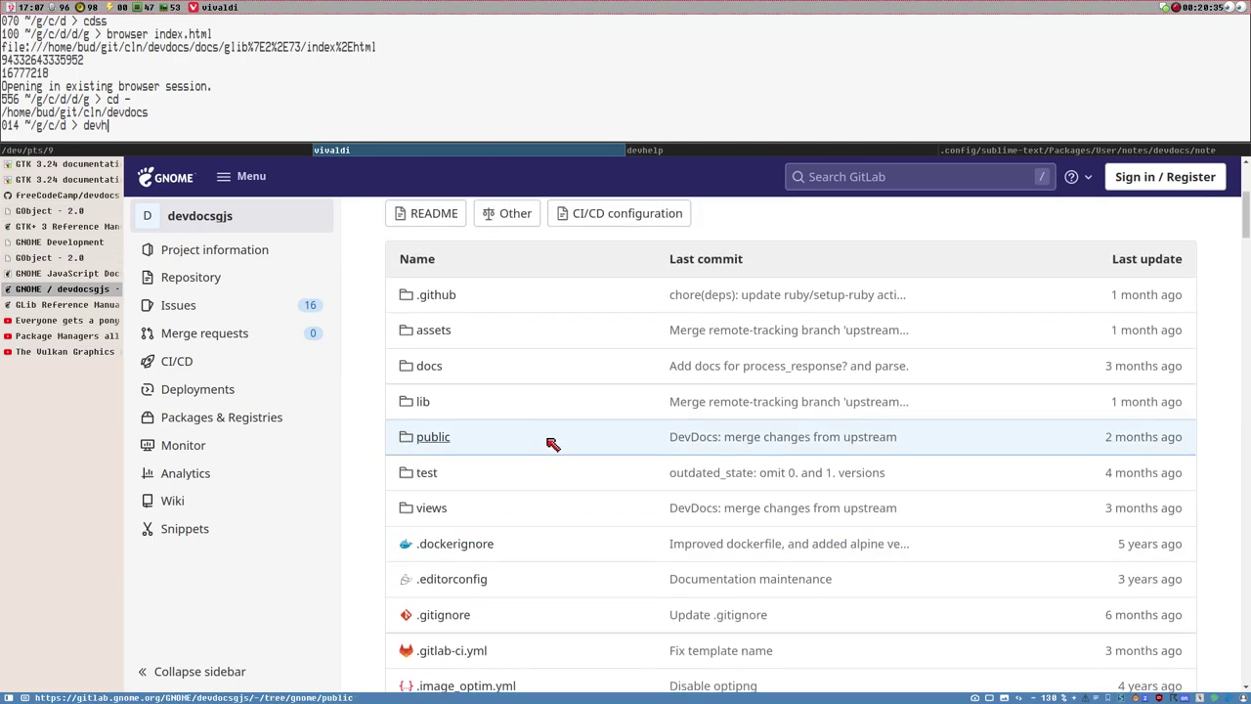
pyautogui.scroll(-3, 562, 430)
pyautogui.scroll(-8, 565, 450)
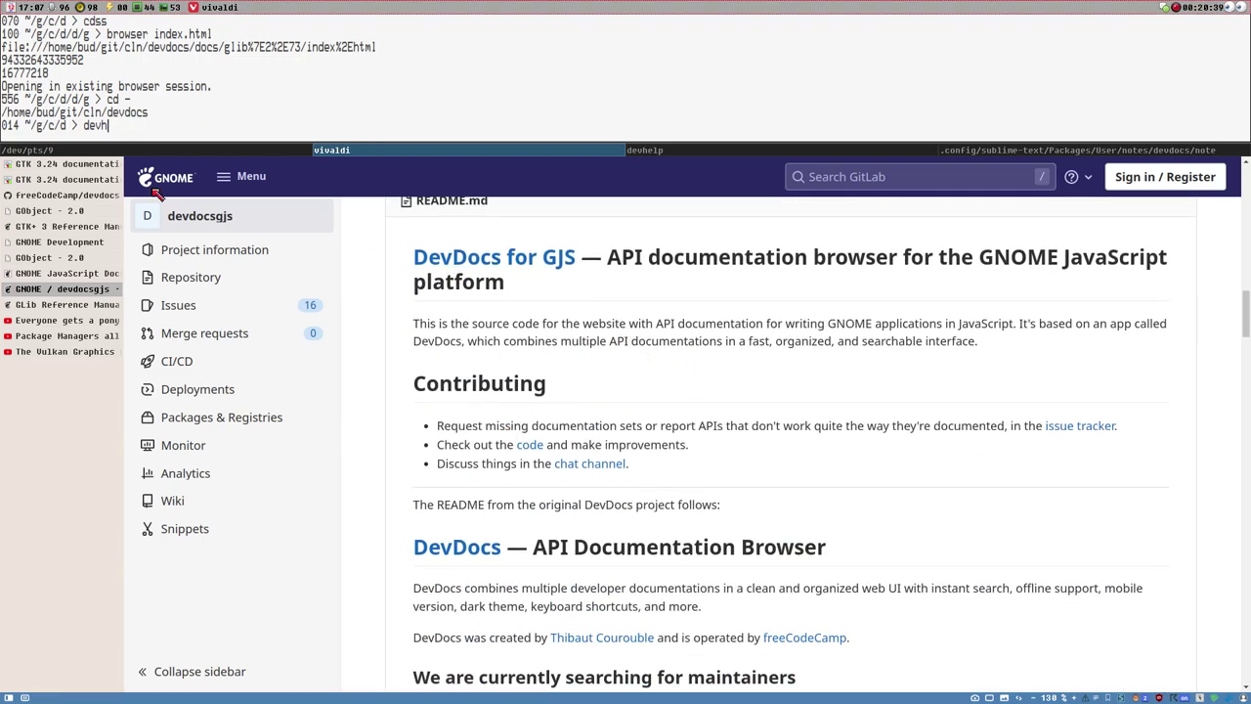
pyautogui.moveTo(331, 294)
# Check the GTK 3.24 DevDocs tab and devdocsgjs repo, ending on the GNOME JavaScript welcome page.
pyautogui.click(47, 171)
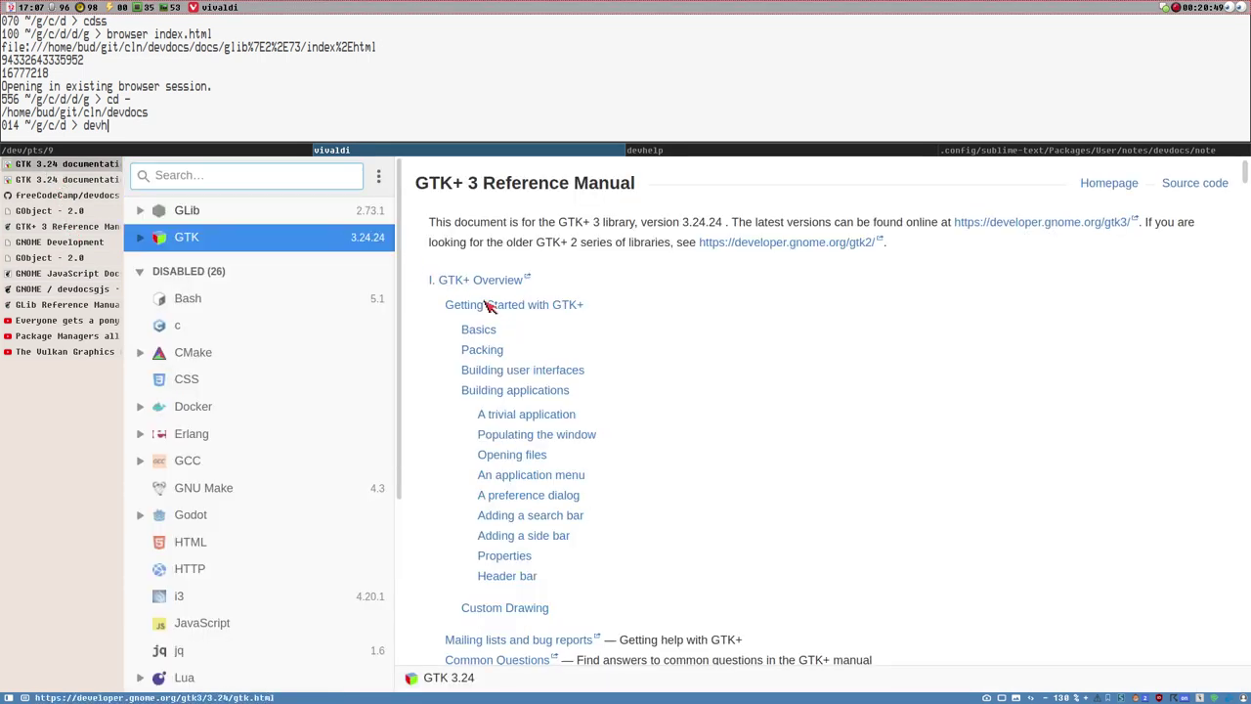
pyautogui.click(51, 274)
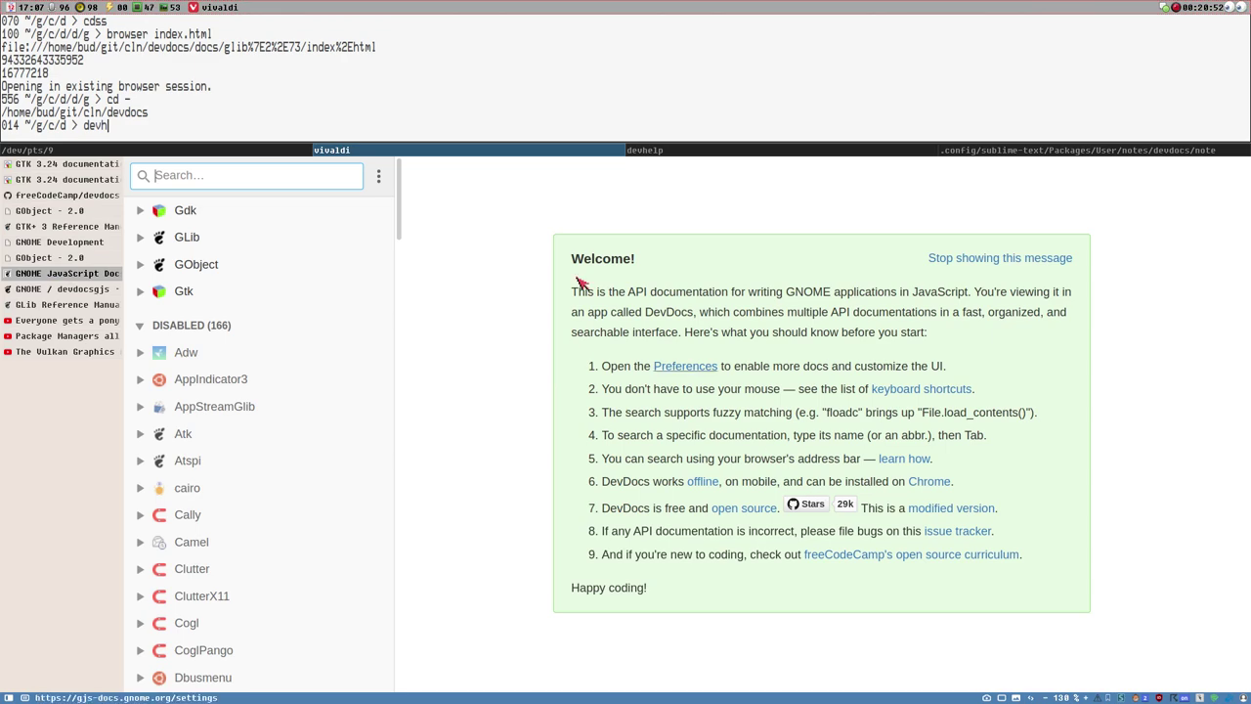
pyautogui.click(56, 291)
pyautogui.scroll(5, 760, 399)
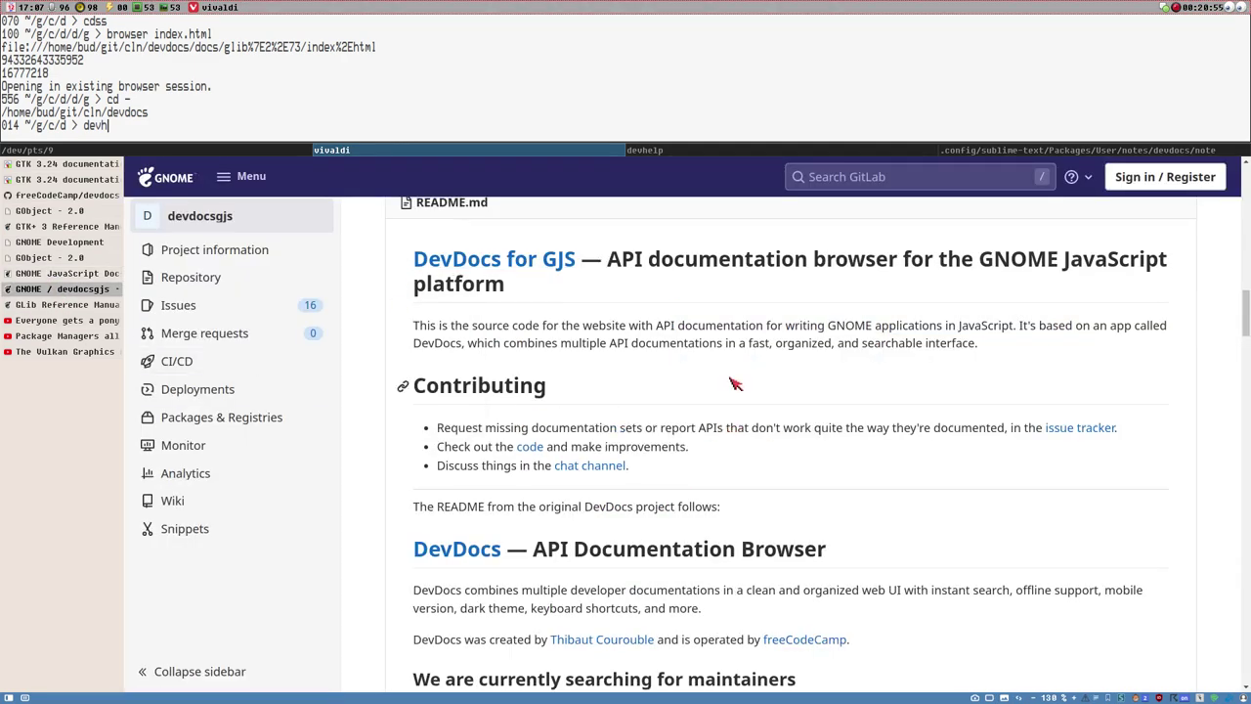
pyautogui.scroll(8, 759, 398)
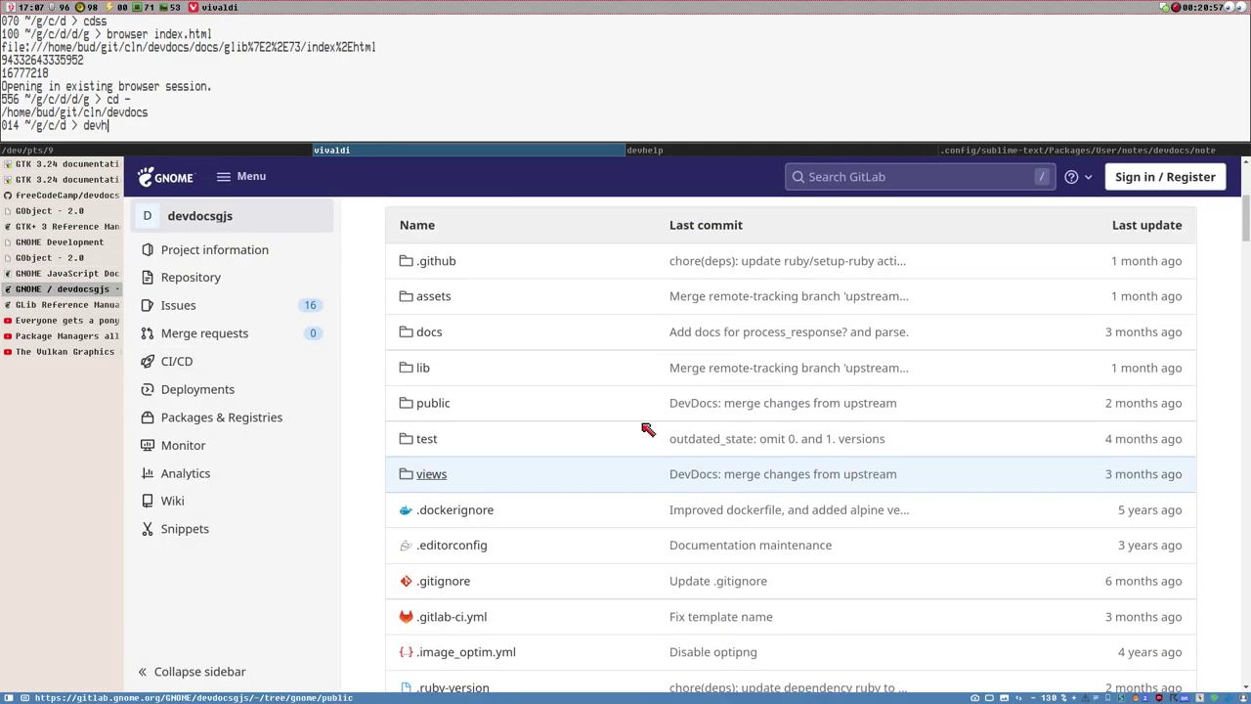
pyautogui.click(56, 274)
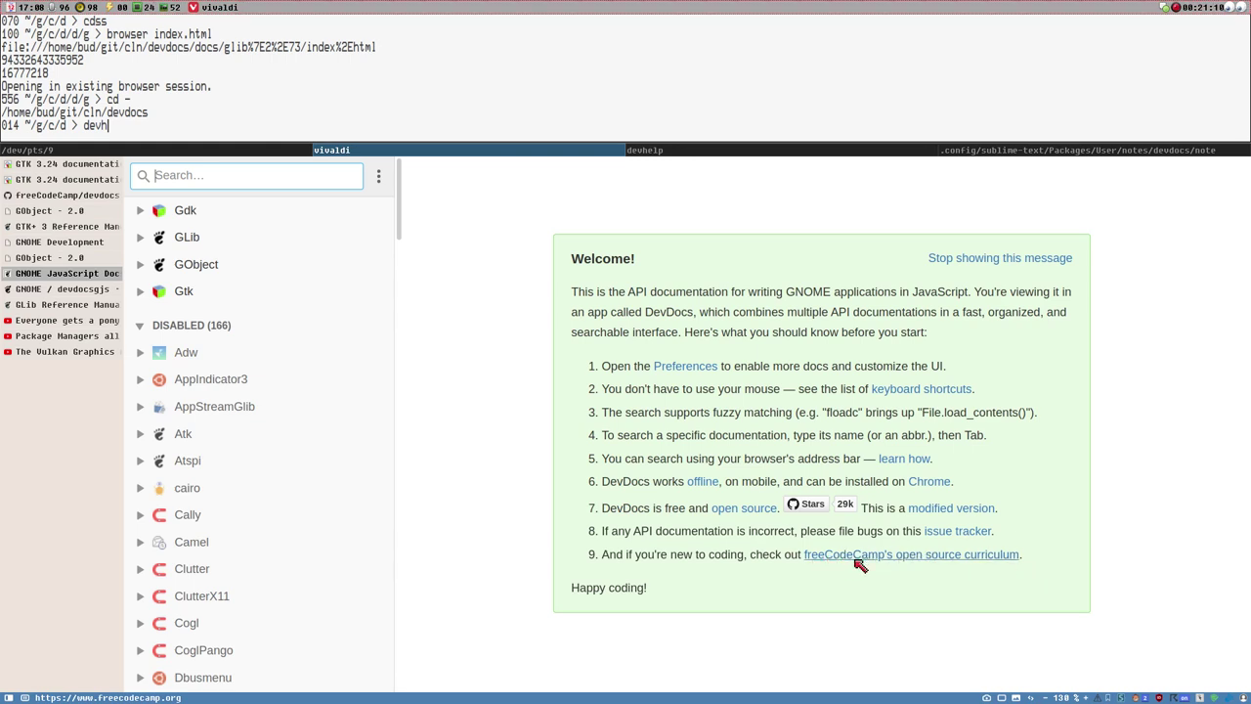
# Scroll through the freeCodeCamp/devdocs README on GitHub, then switch to the GObject 2.0 reference.
pyautogui.click(43, 290)
pyautogui.click(69, 196)
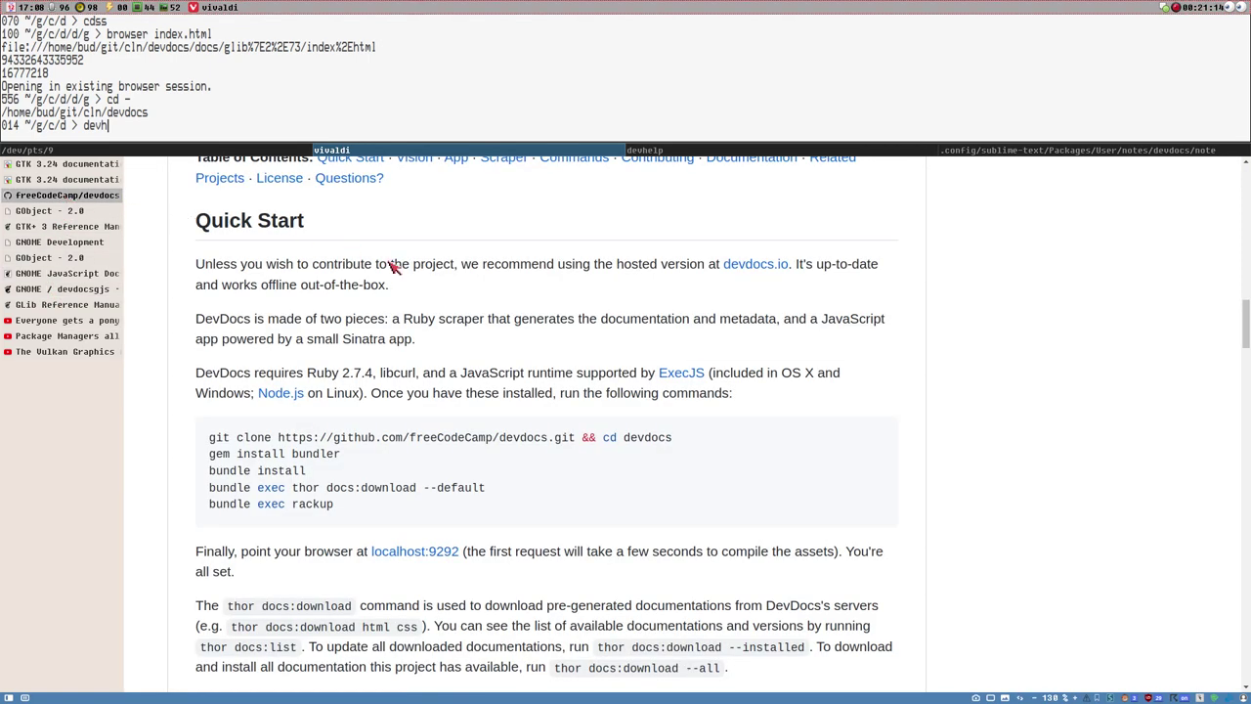
pyautogui.scroll(10, 391, 265)
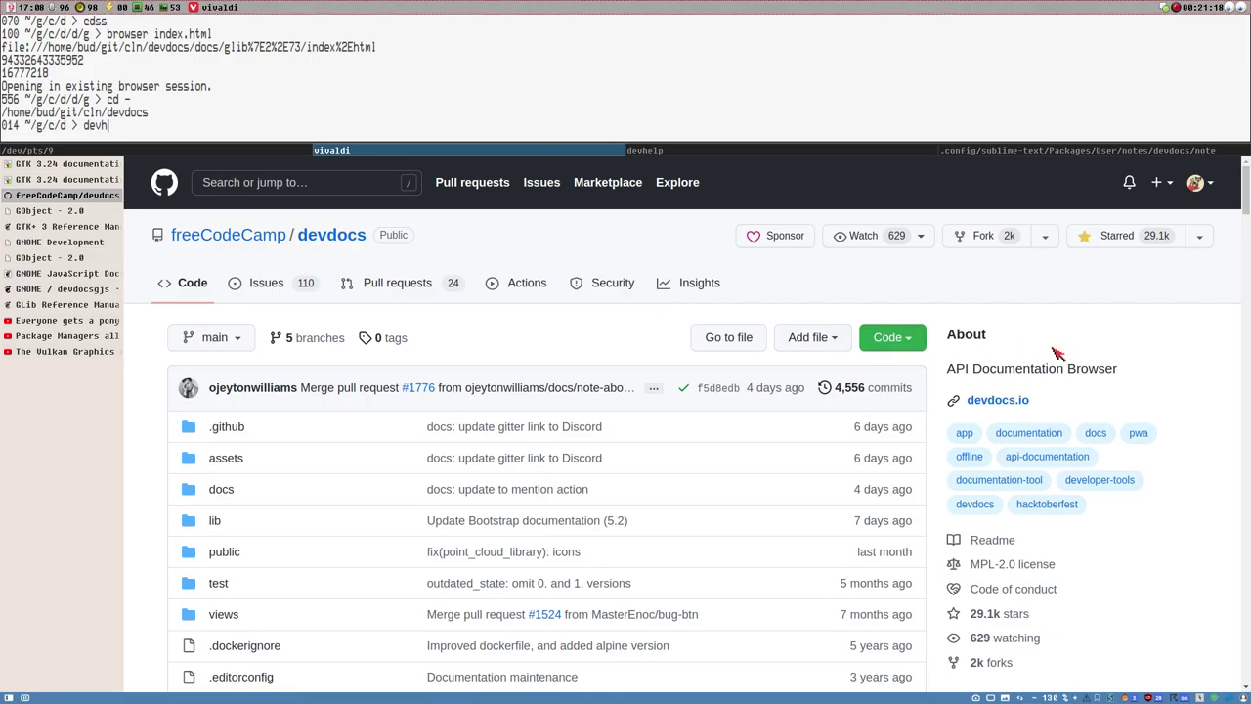
pyautogui.moveTo(1245, 172); pyautogui.dragTo(1246, 249)
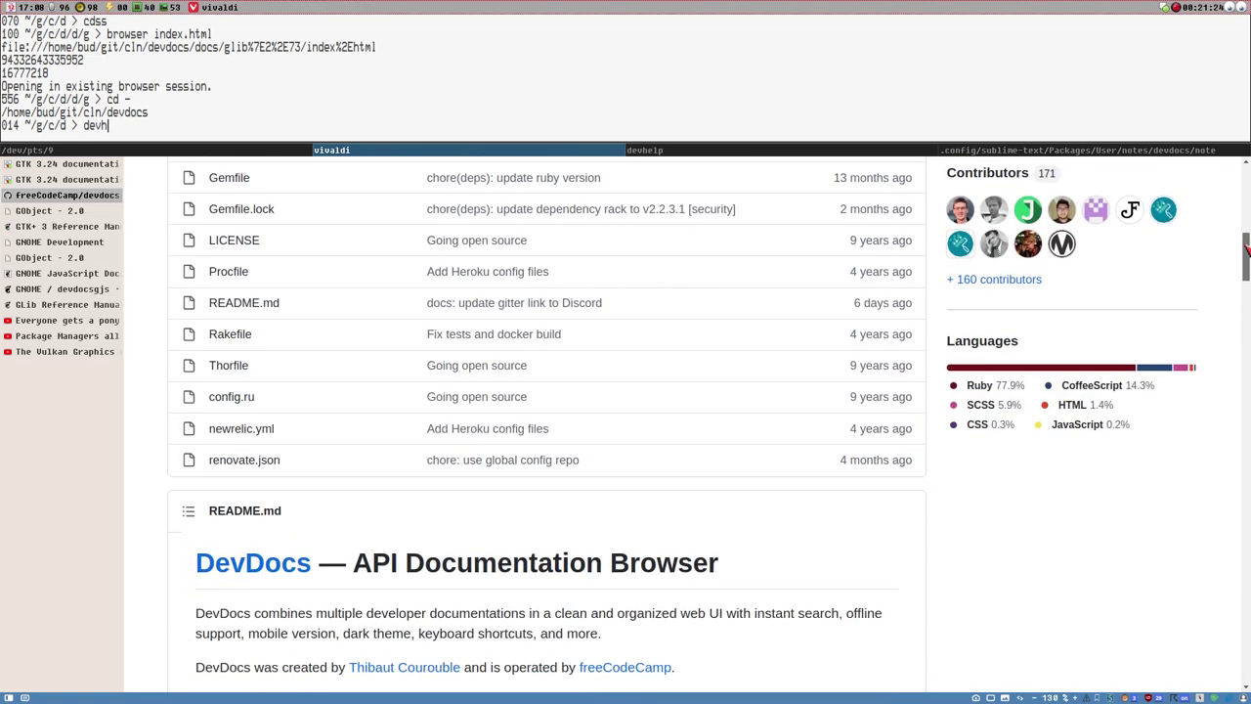
pyautogui.scroll(-4, 472, 378)
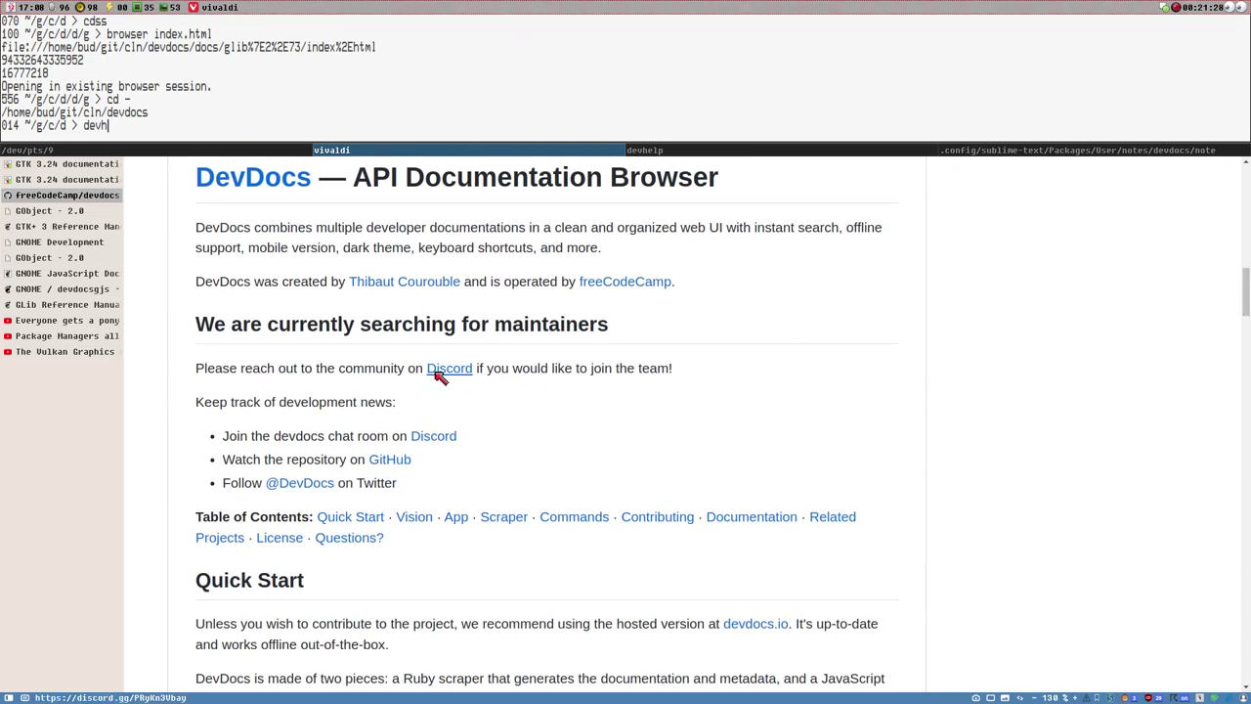
pyautogui.moveTo(1243, 264)
pyautogui.mouseDown()
pyautogui.moveTo(1245, 252)
pyautogui.moveTo(1246, 277)
pyautogui.mouseUp()
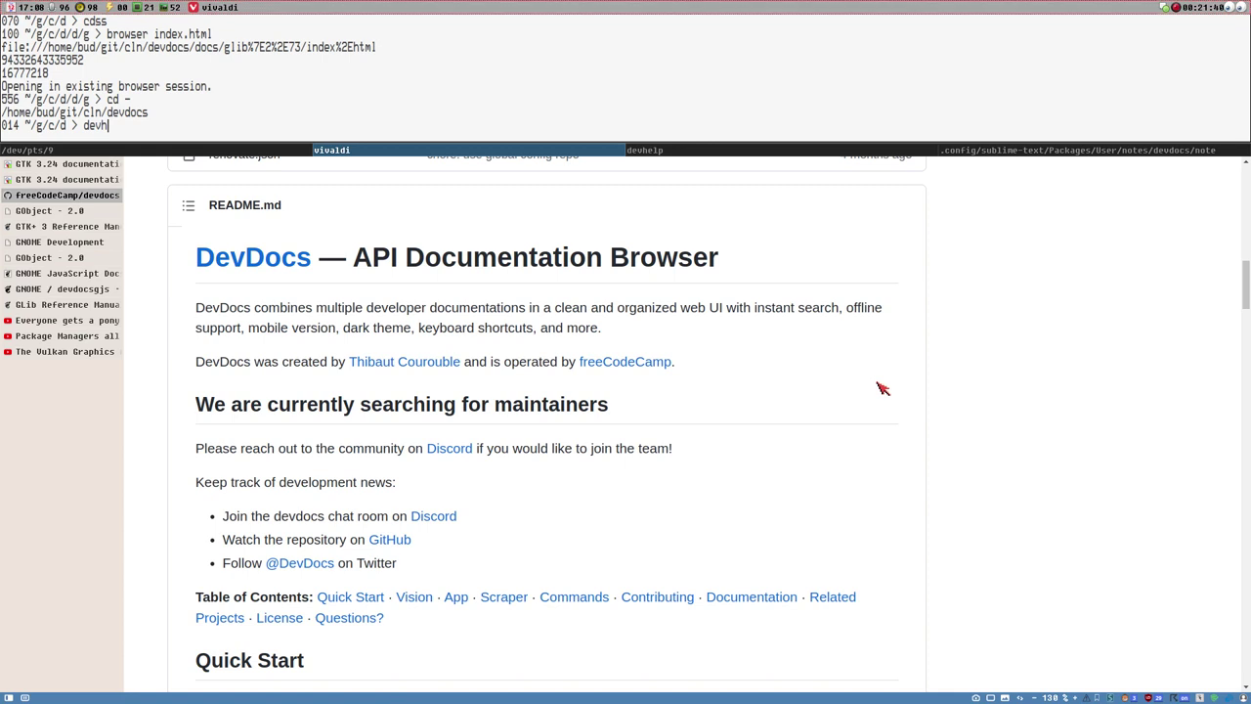
pyautogui.click(66, 212)
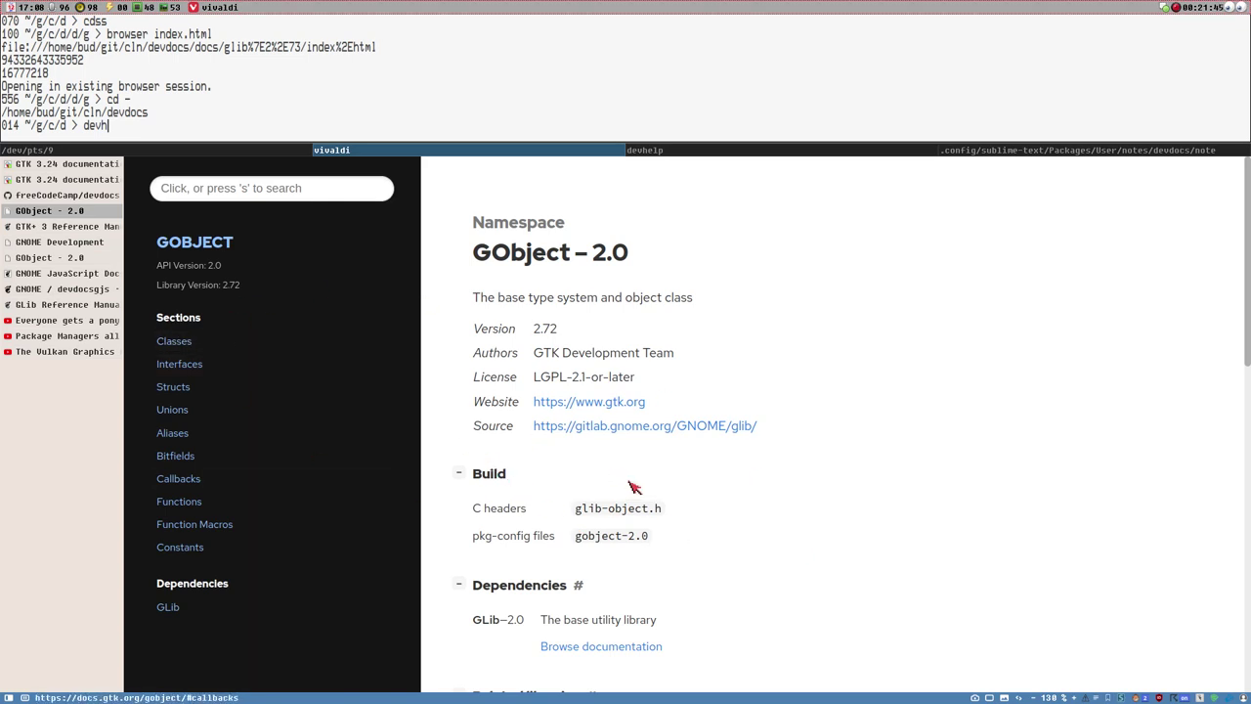
# View DevDocs' GTK 3 manual and GObject 2.0, then browse the GNOME JavaScript docs welcome page.
pyautogui.click(52, 181)
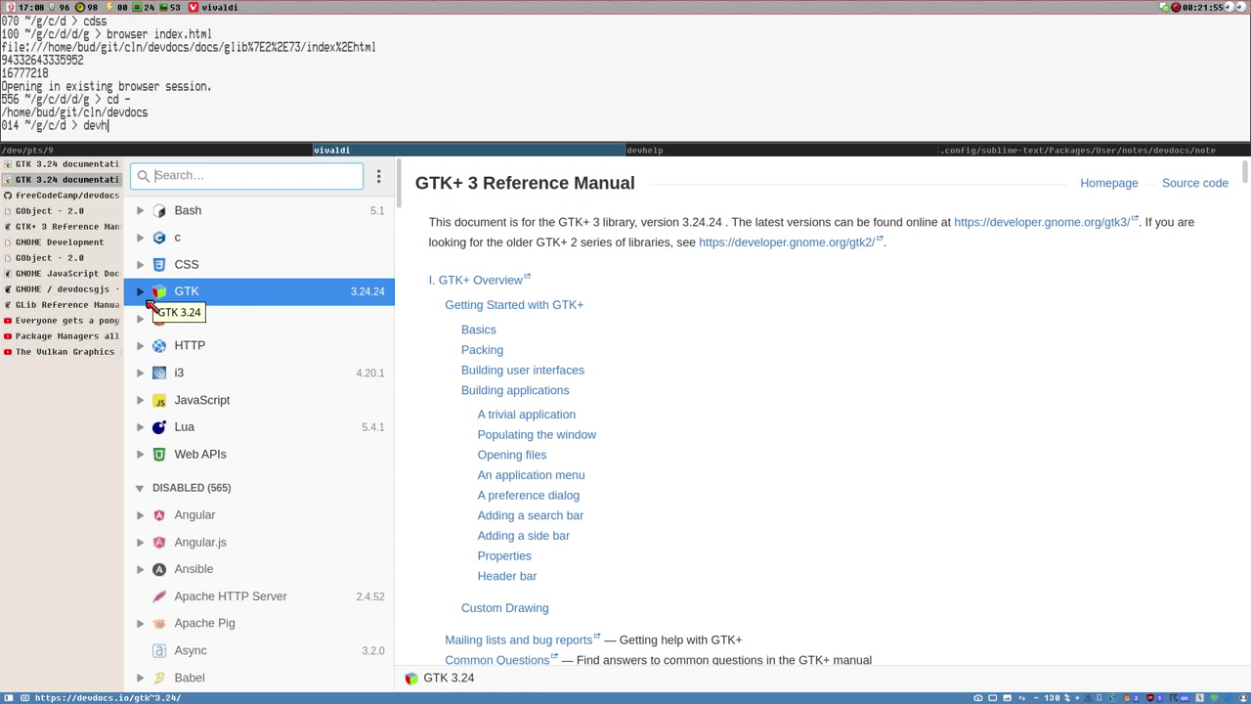
pyautogui.click(54, 258)
pyautogui.click(55, 274)
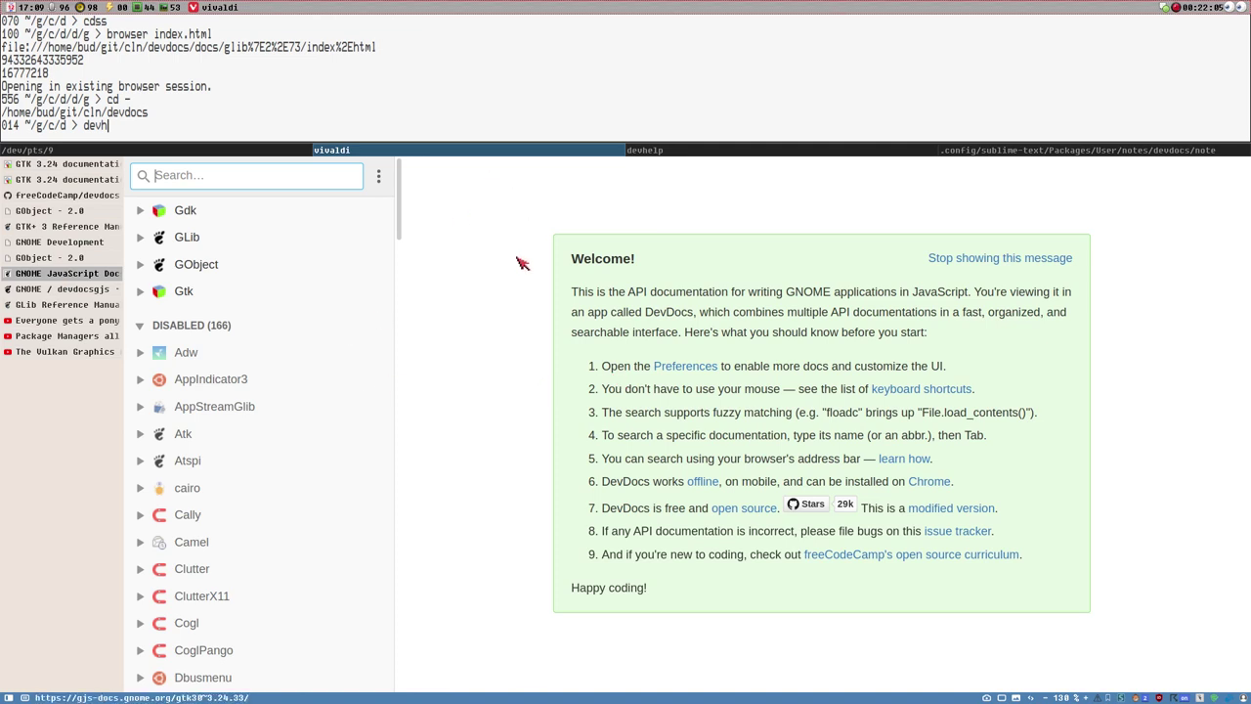
pyautogui.click(404, 203)
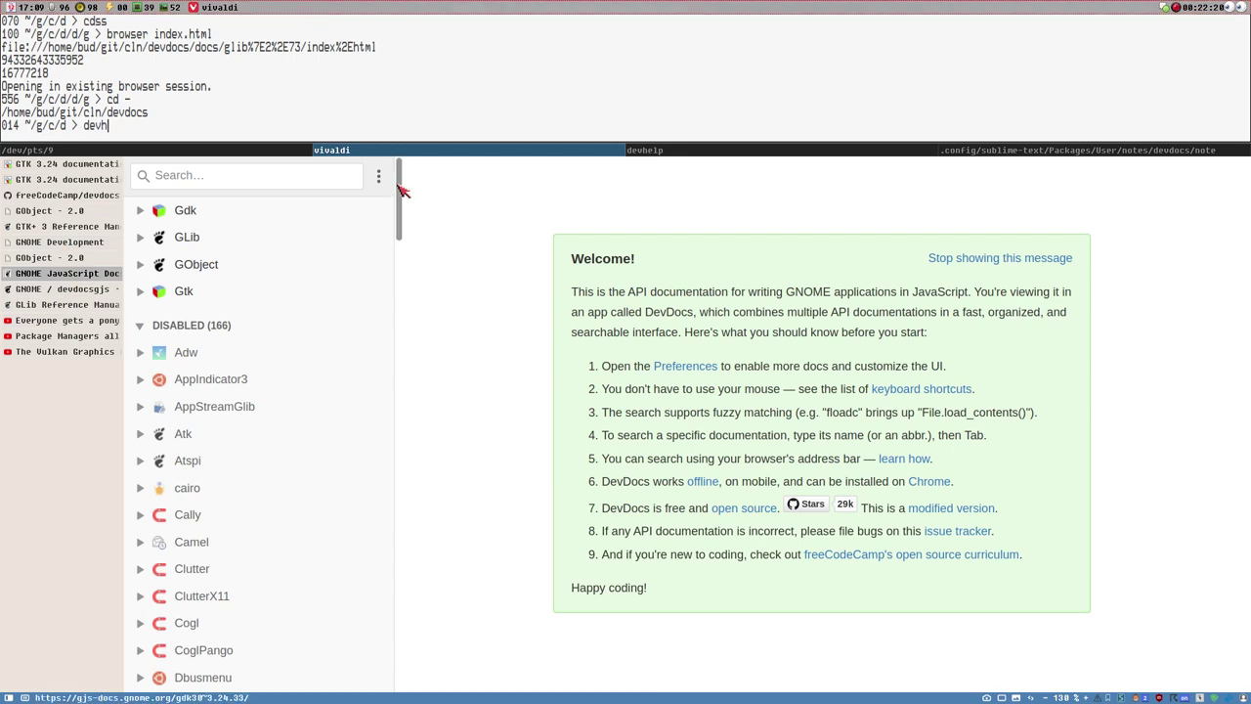
pyautogui.scroll(-2, 416, 267)
pyautogui.scroll(2, 419, 173)
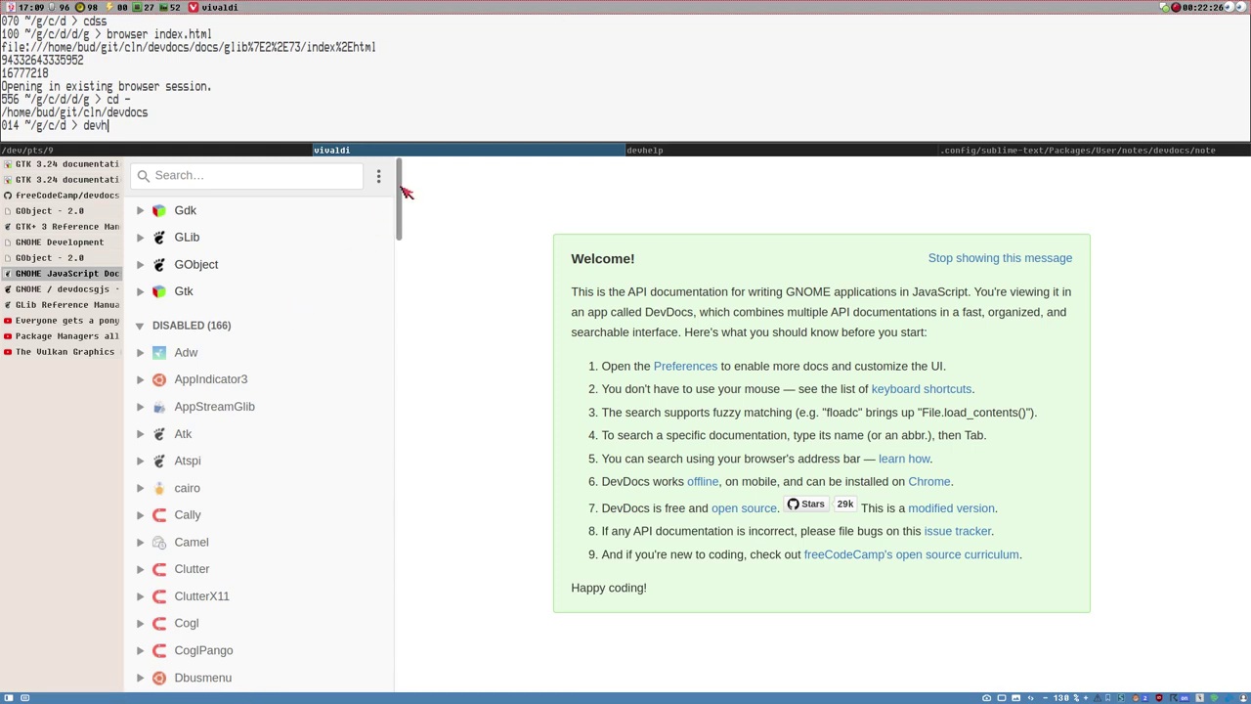
pyautogui.scroll(-1, 405, 238)
pyautogui.scroll(1, 404, 238)
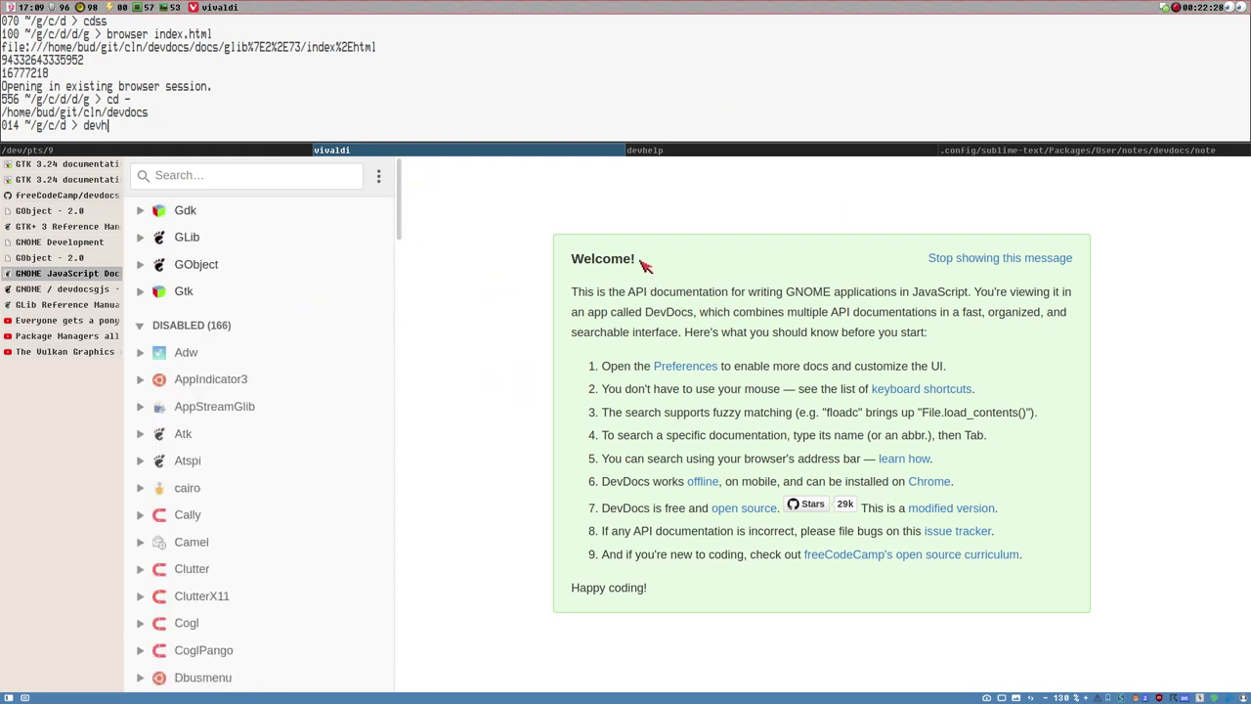
pyautogui.moveTo(402, 186); pyautogui.dragTo(315, 299)
pyautogui.scroll(-1, 408, 223)
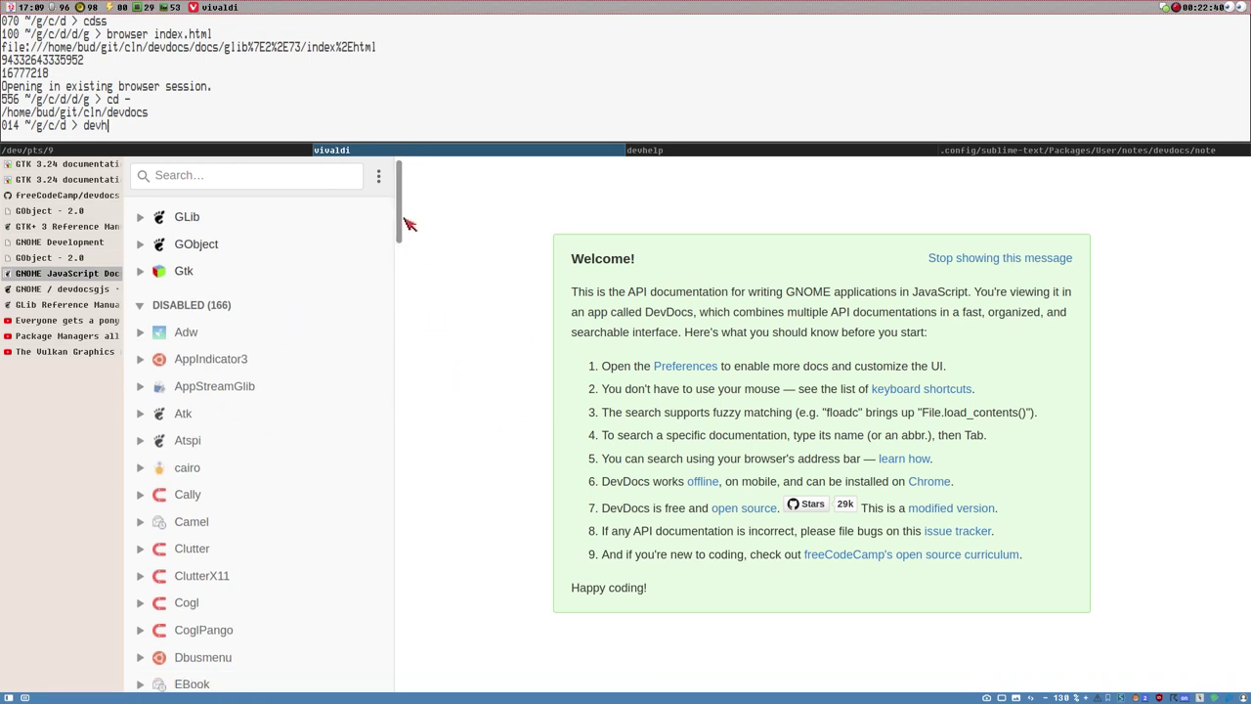
pyautogui.scroll(1, 409, 222)
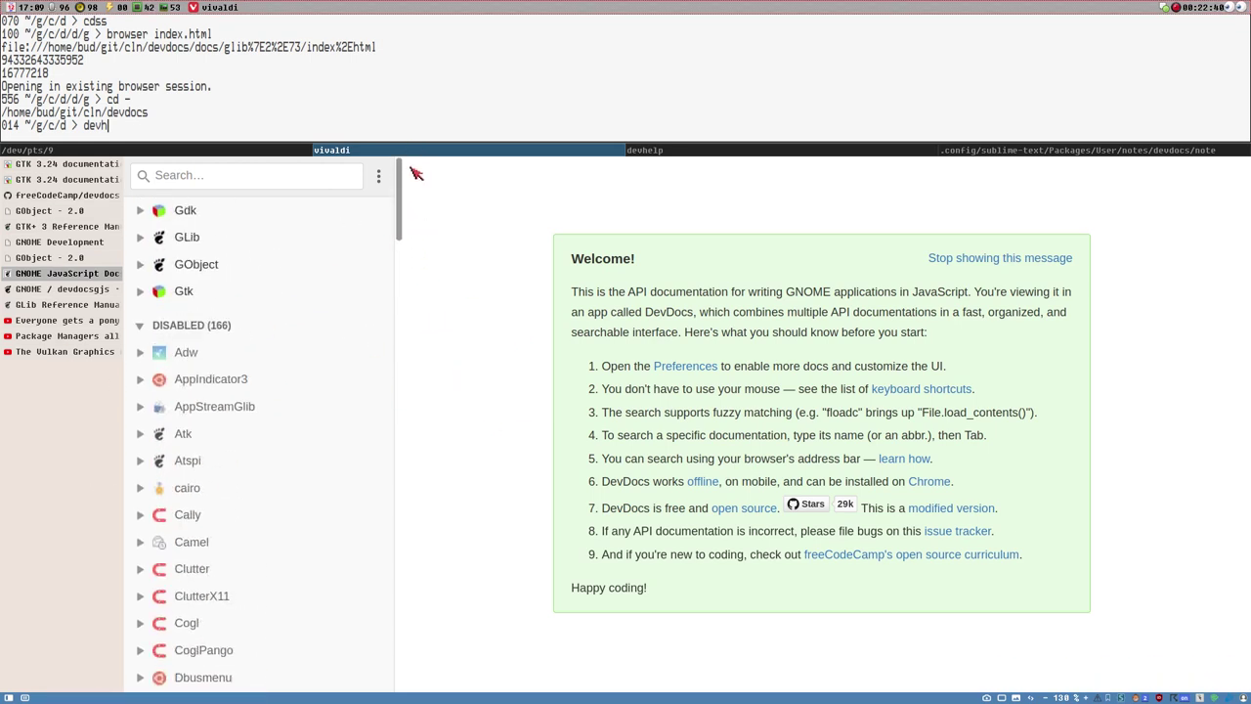
# Compare the GObject 2.0 reference against the GTK 3.24 DevDocs manual, ending on GObject 2.0.
pyautogui.click(46, 258)
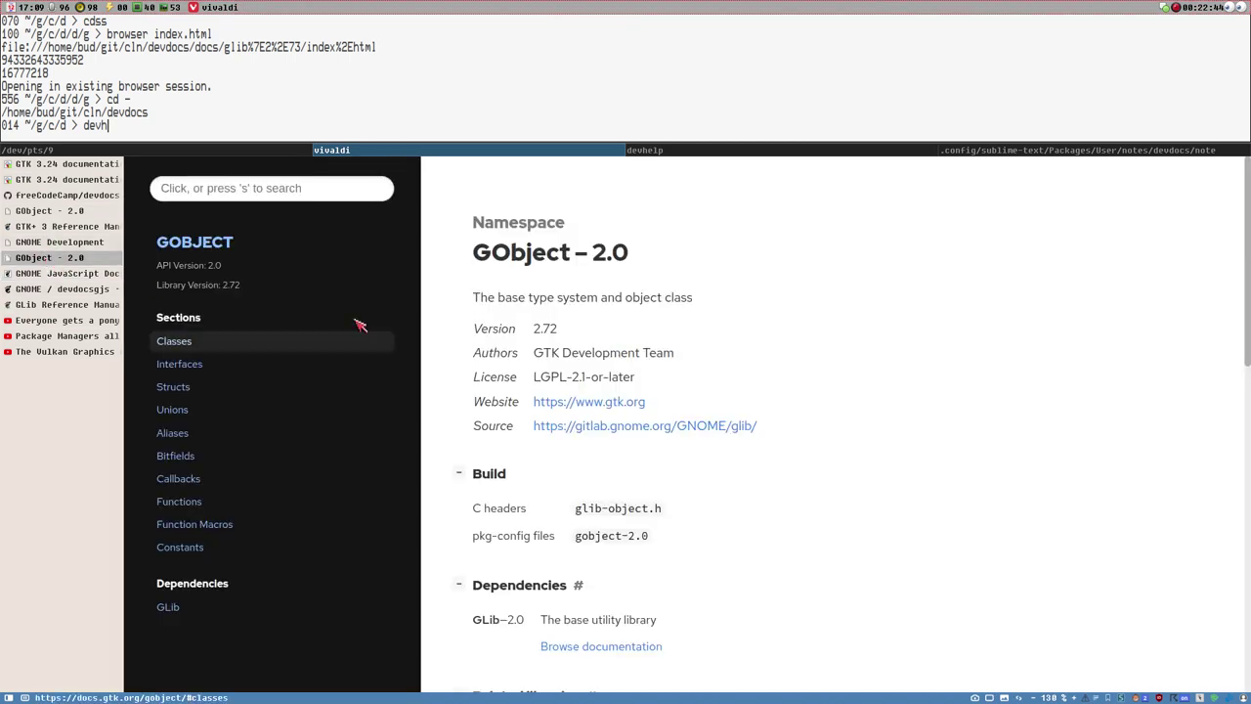
pyautogui.click(46, 181)
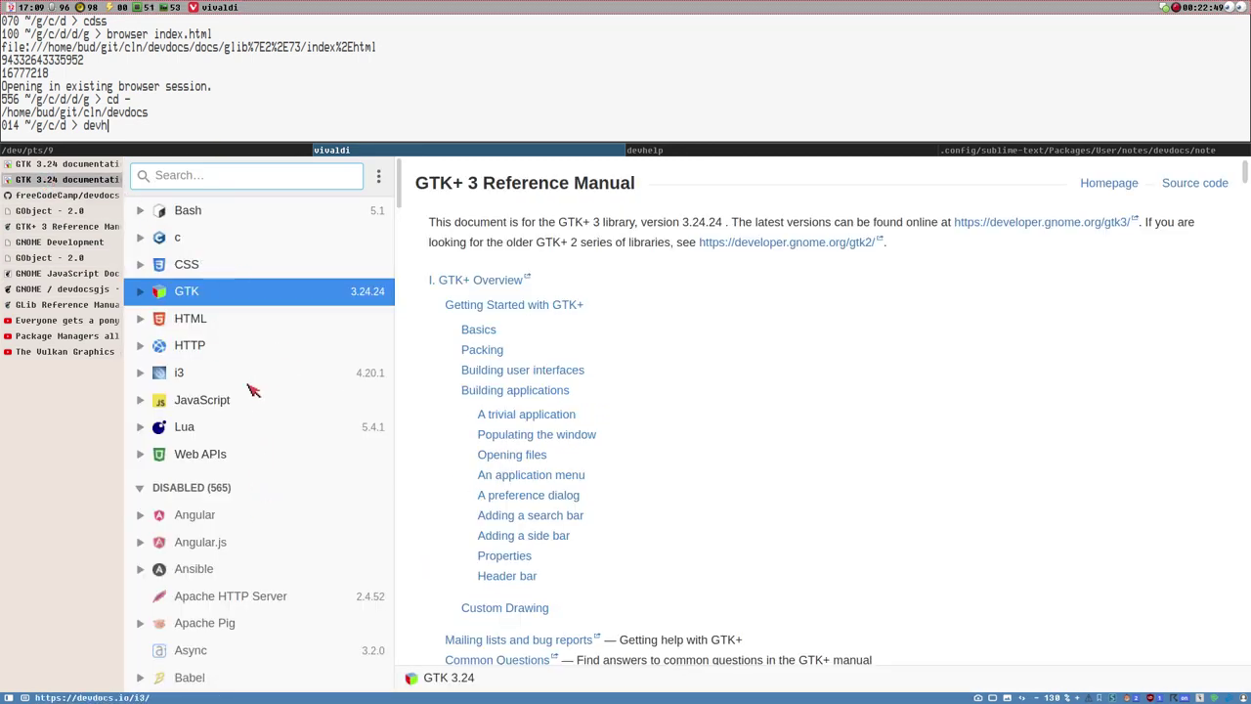
pyautogui.click(34, 213)
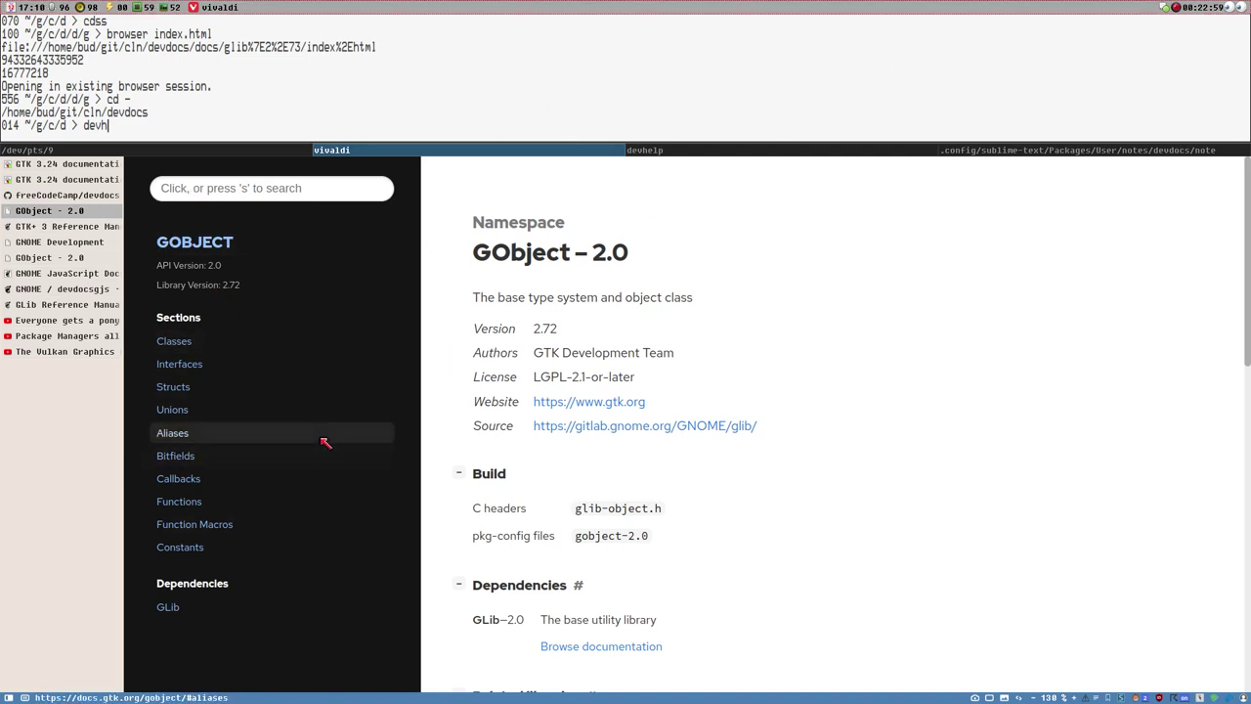
# Switch to the Sublime Text devdocs notes and collapse the docs/glib~2.73 folder in the sidebar.
pyautogui.click(759, 151)
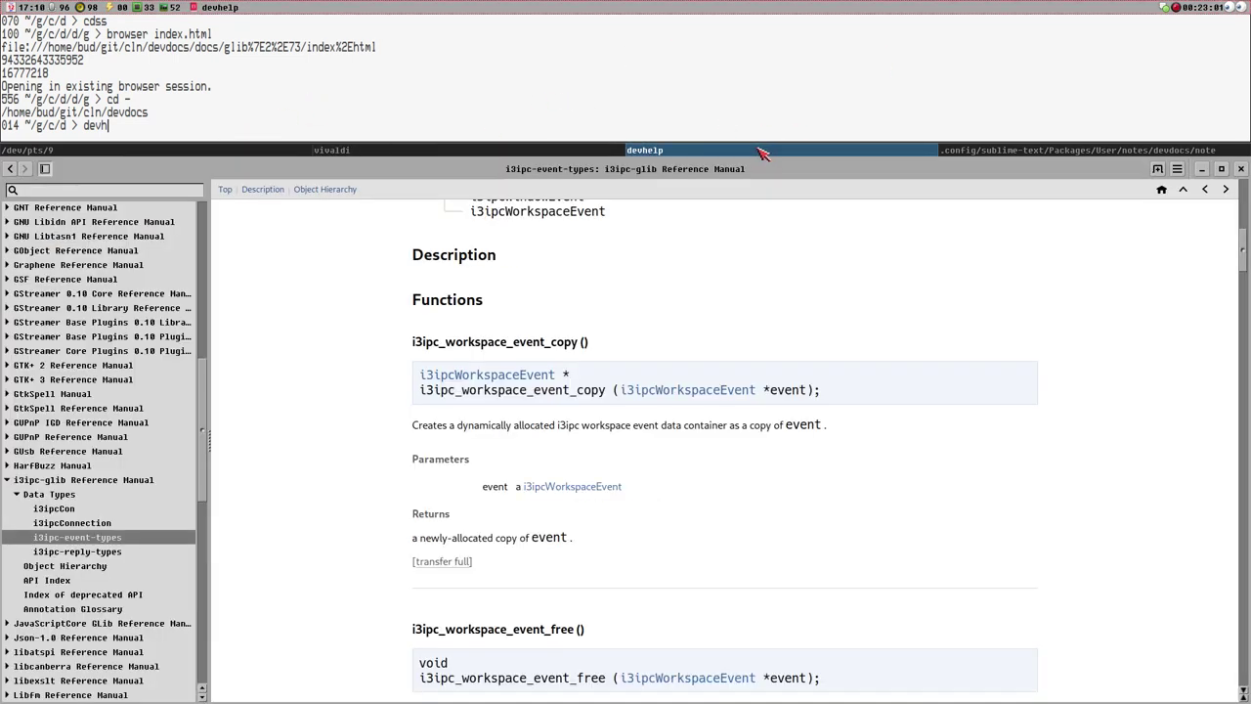
pyautogui.click(956, 157)
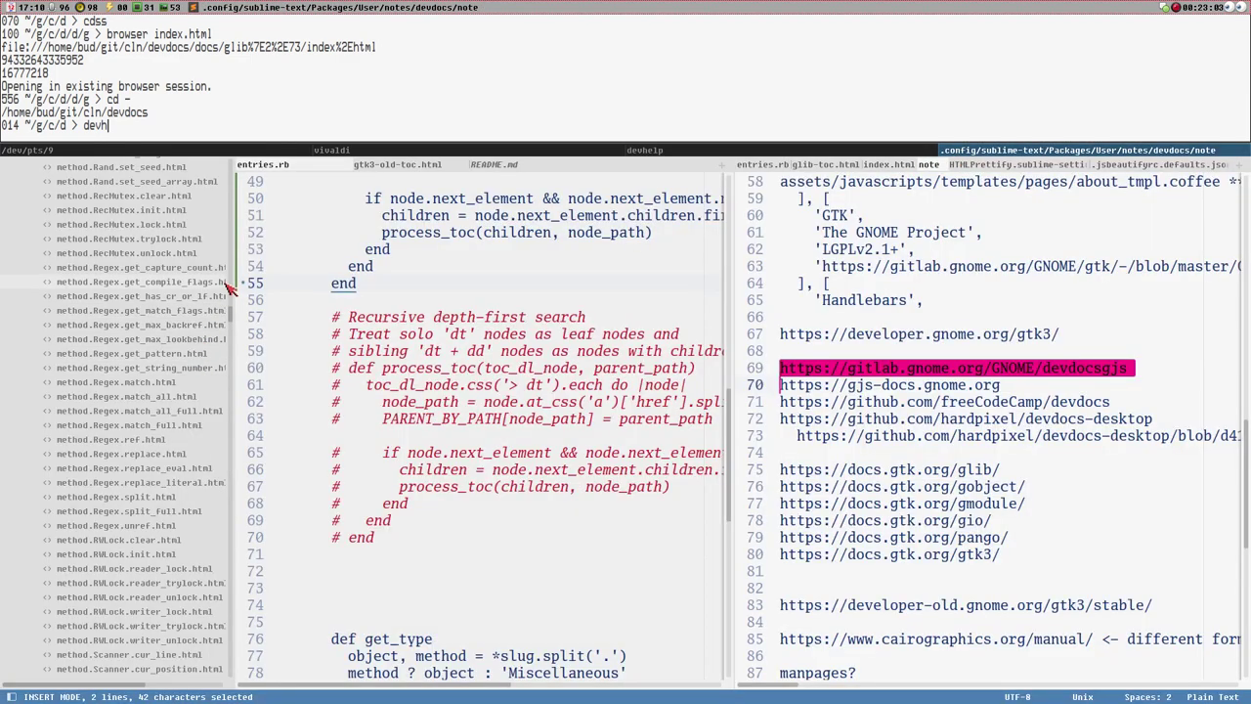
pyautogui.moveTo(235, 325); pyautogui.dragTo(231, 176)
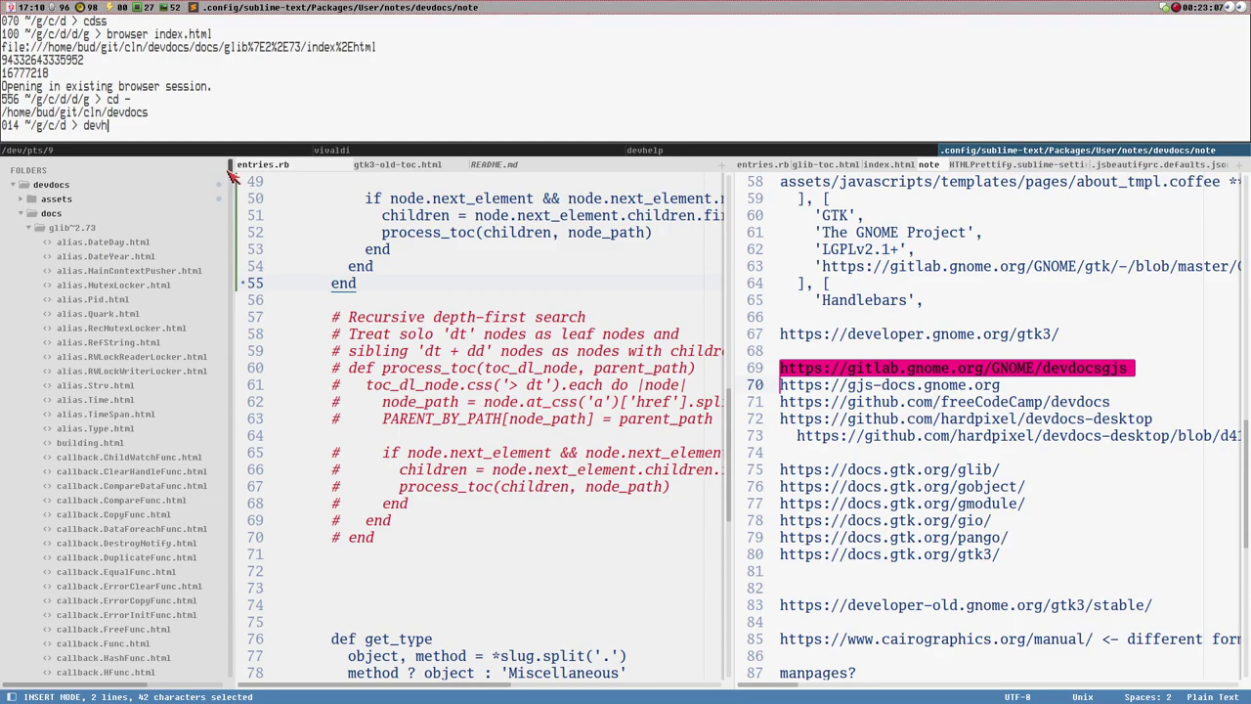
pyautogui.moveTo(231, 175); pyautogui.dragTo(249, 149)
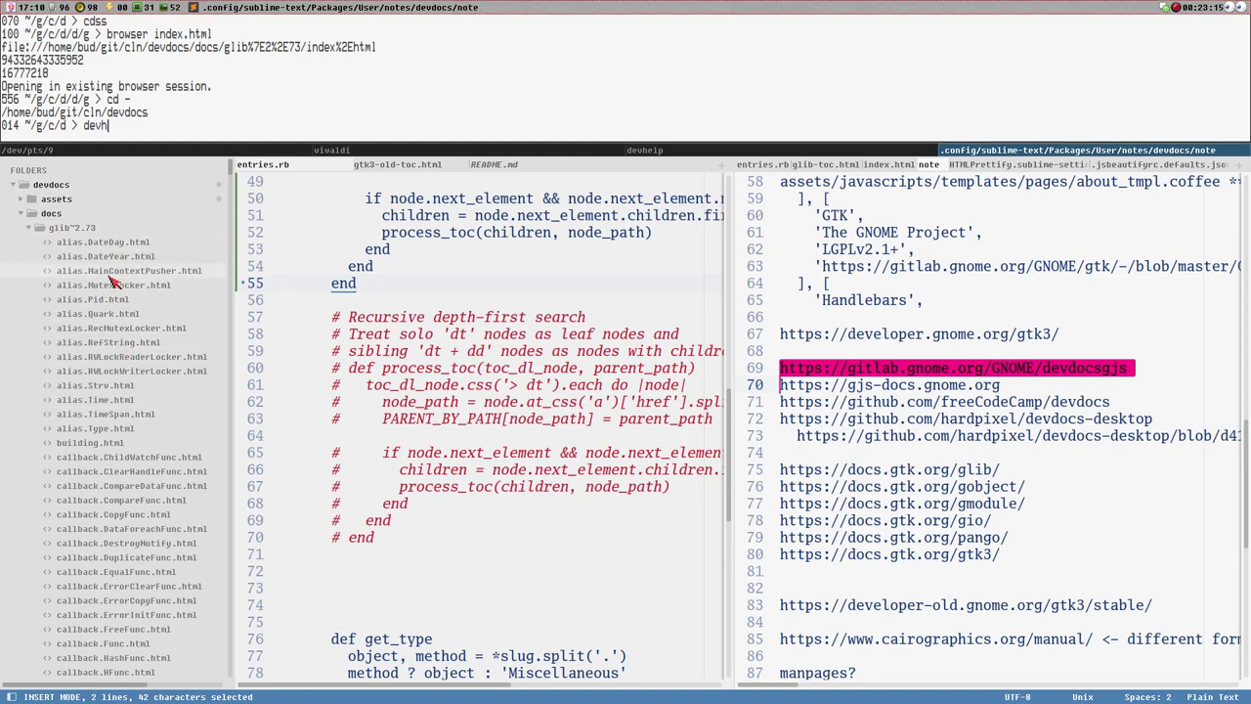
pyautogui.click(71, 233)
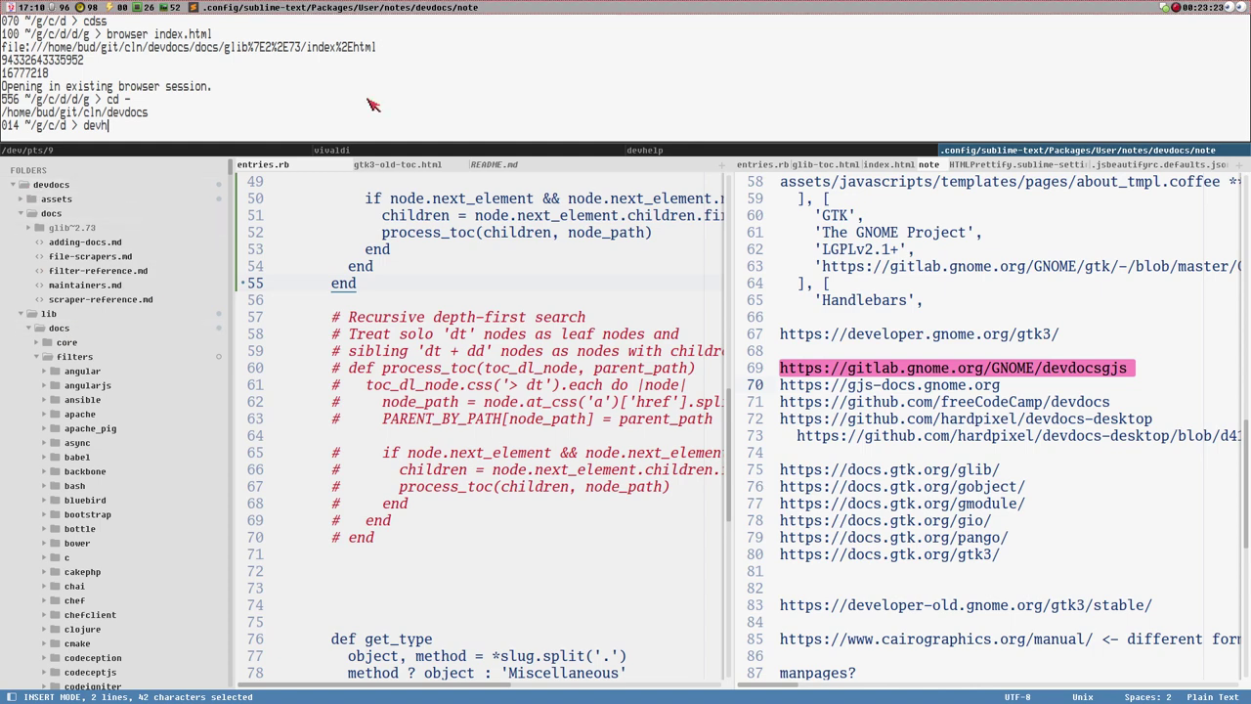
# Return to Vivaldi and move from GNOME JavaScript DevDocs to the GNOME/devdocsgjs GitLab tab.
pyautogui.click(481, 149)
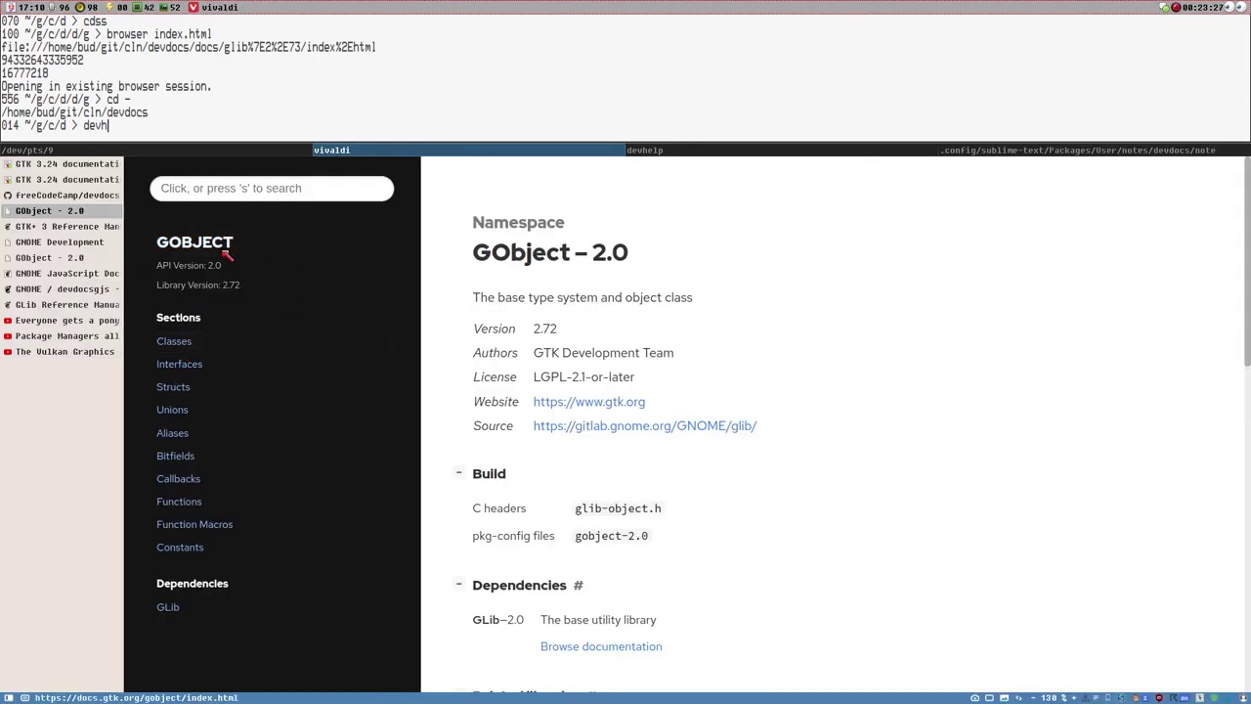
pyautogui.click(36, 277)
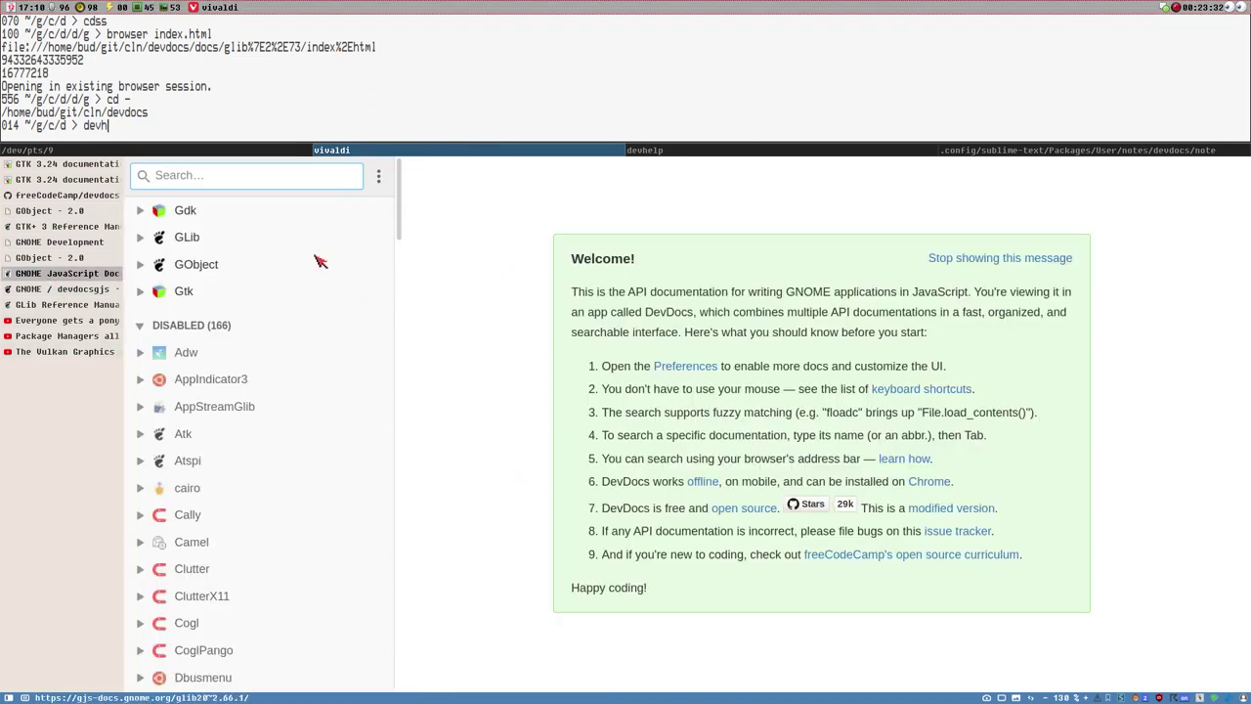
pyautogui.click(51, 289)
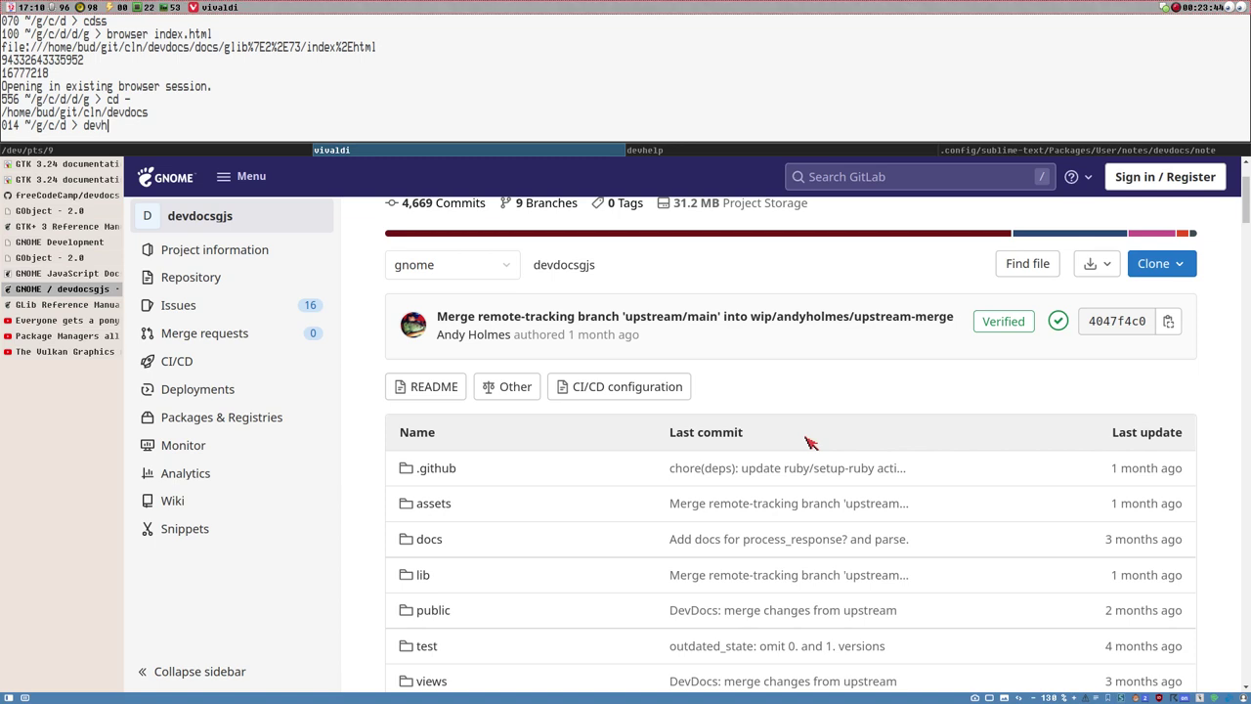
# Scroll through the devdocsgjs repository file list on GNOME GitLab.
pyautogui.scroll(3, 838, 404)
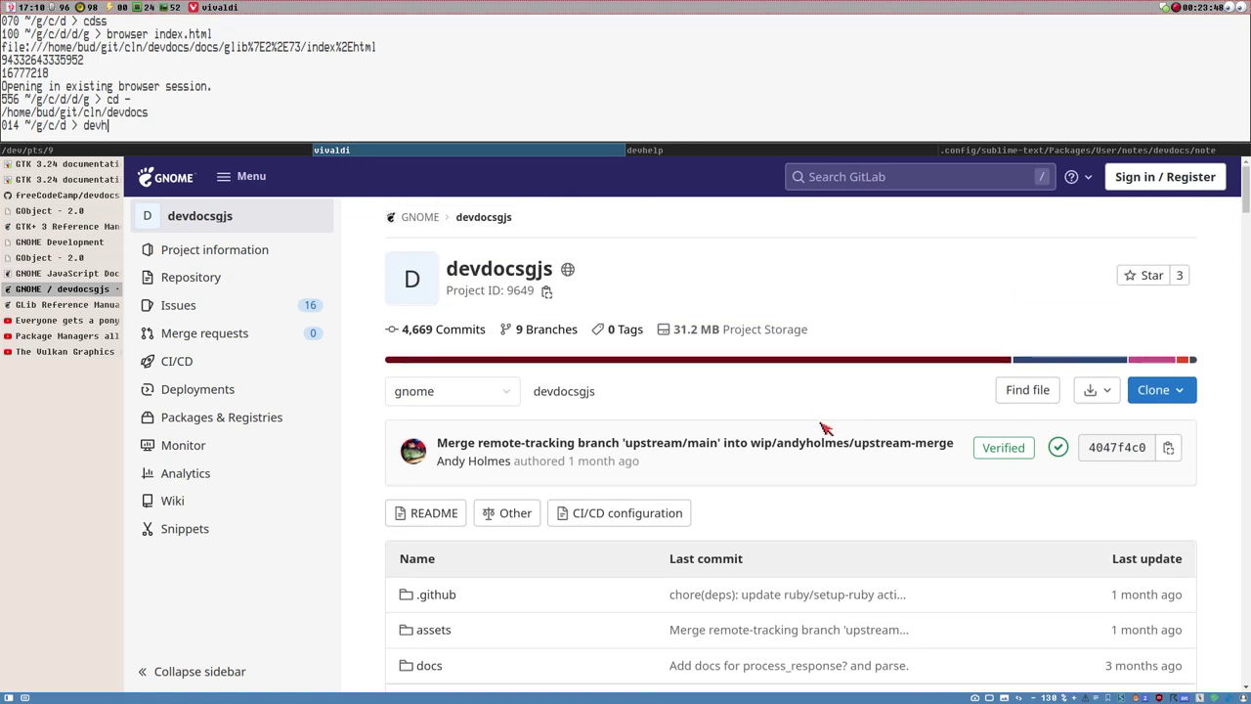
pyautogui.scroll(-3, 852, 406)
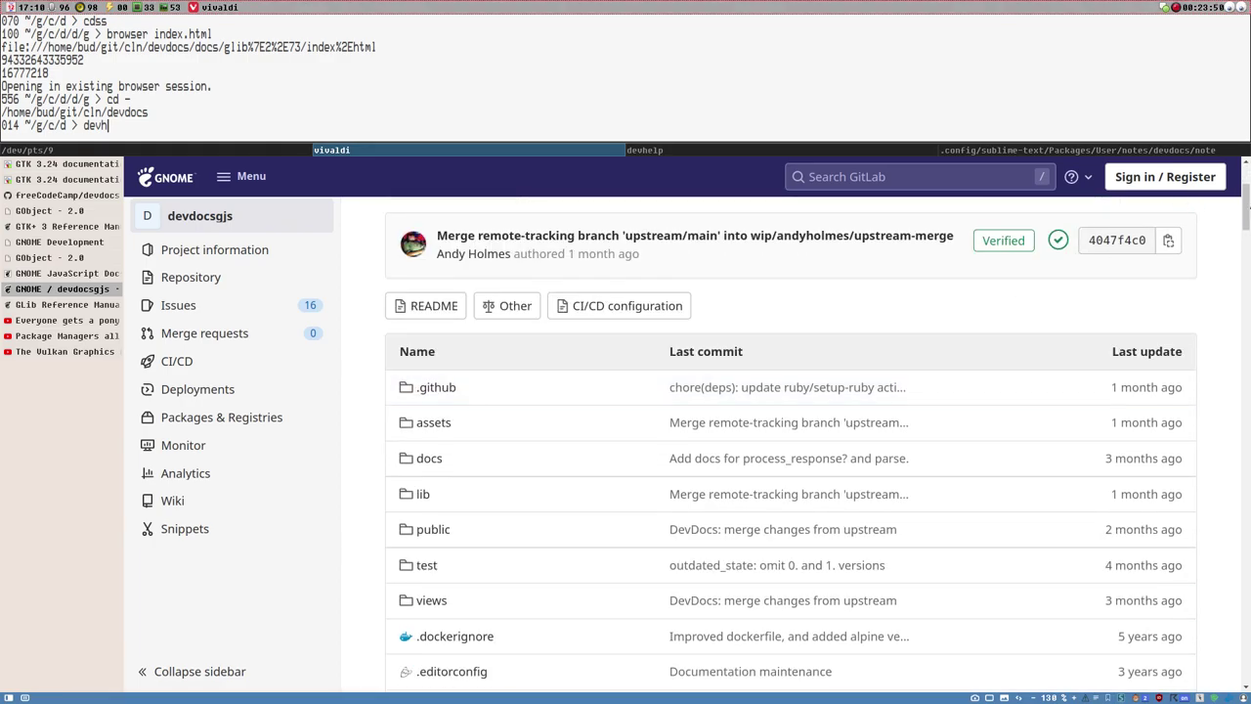
pyautogui.moveTo(1245, 207); pyautogui.dragTo(1233, 318)
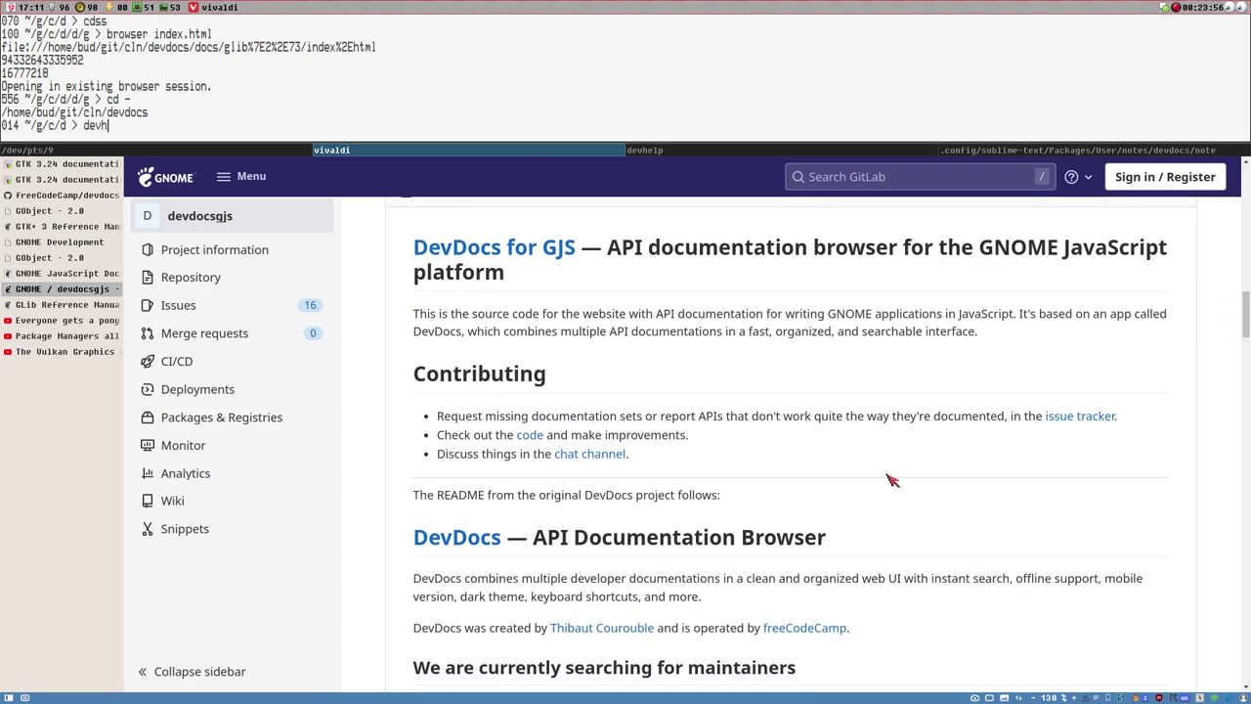
pyautogui.scroll(5, 880, 528)
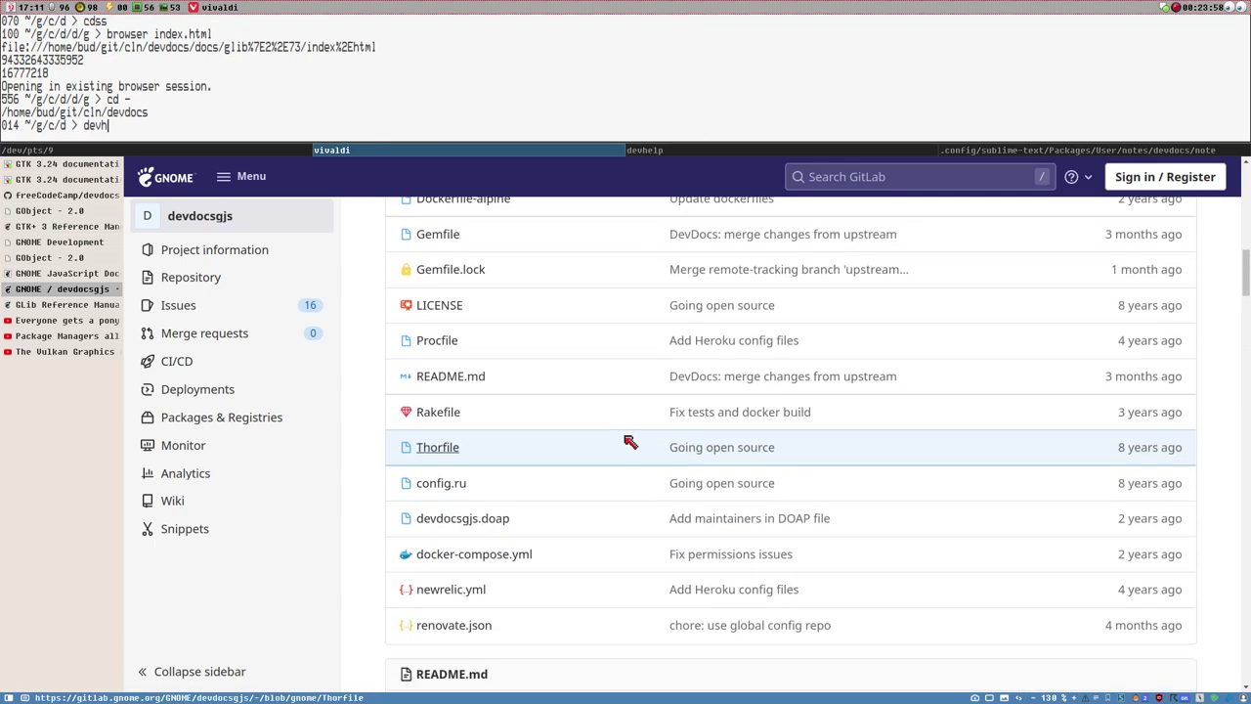
pyautogui.scroll(8, 623, 439)
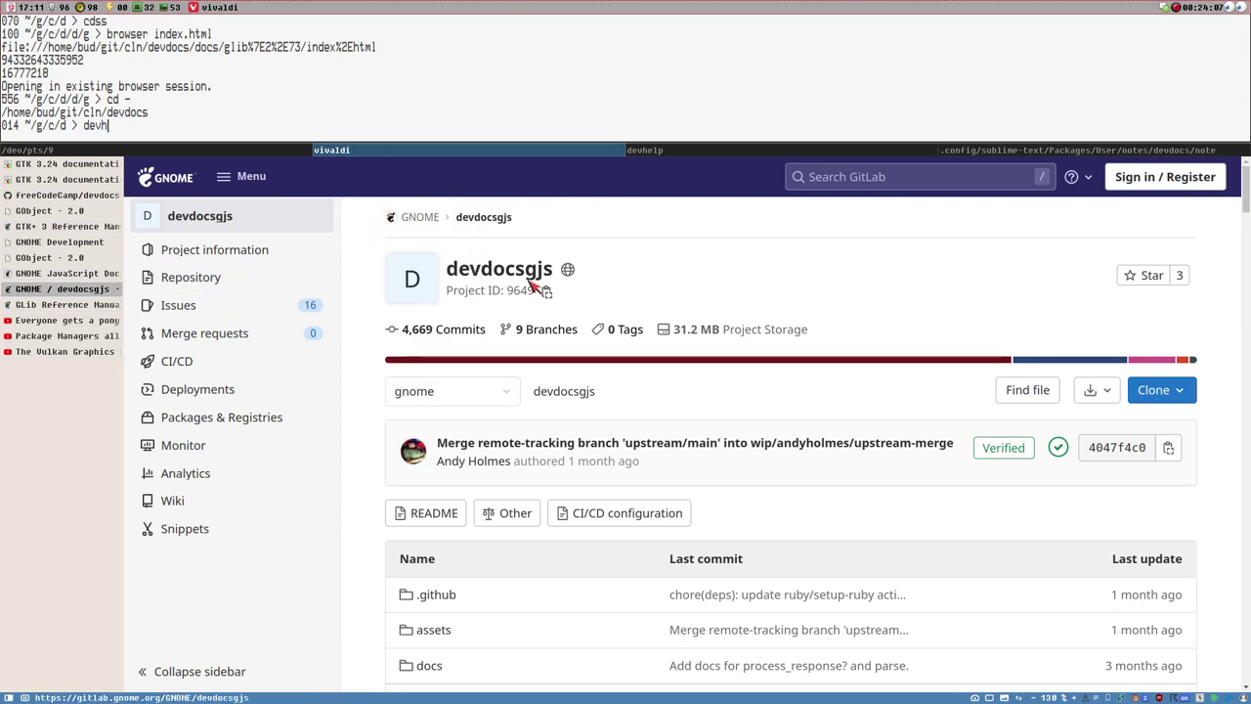
pyautogui.scroll(-3, 589, 324)
pyautogui.scroll(3, 538, 283)
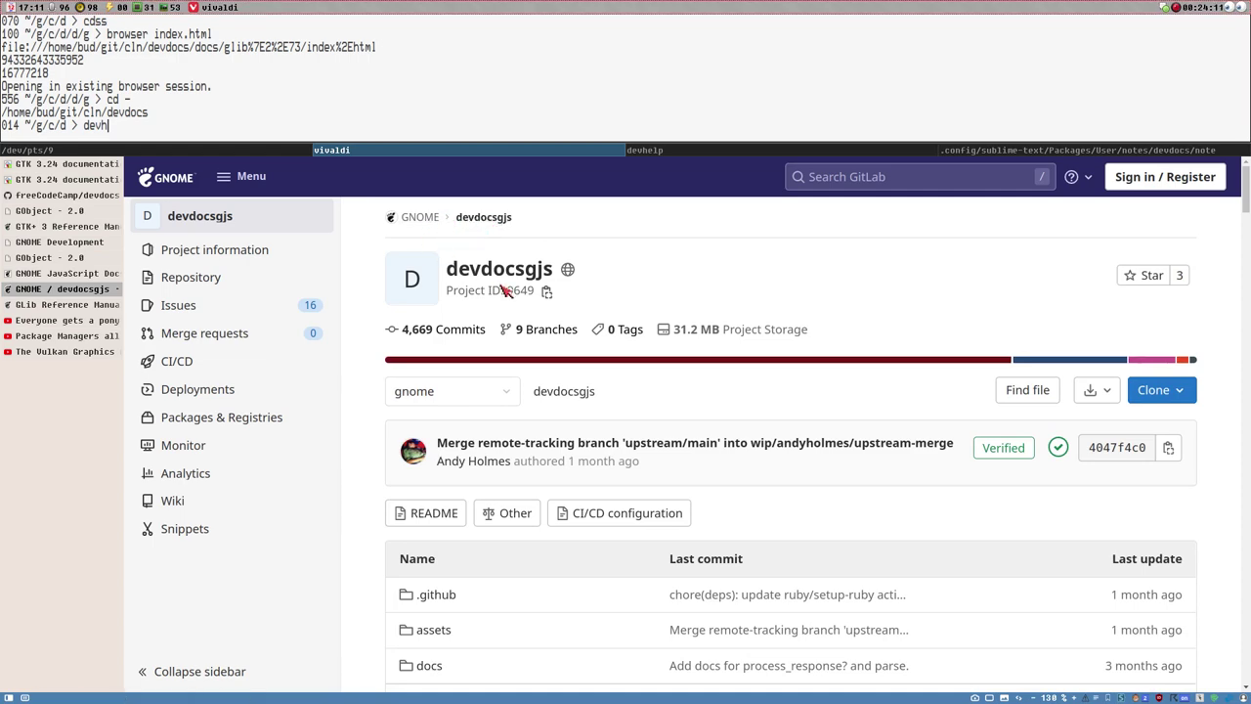
# Read further down the devdocsgjs README, then go to the GTK 3.24 DevDocs documentation.
pyautogui.scroll(-10, 547, 338)
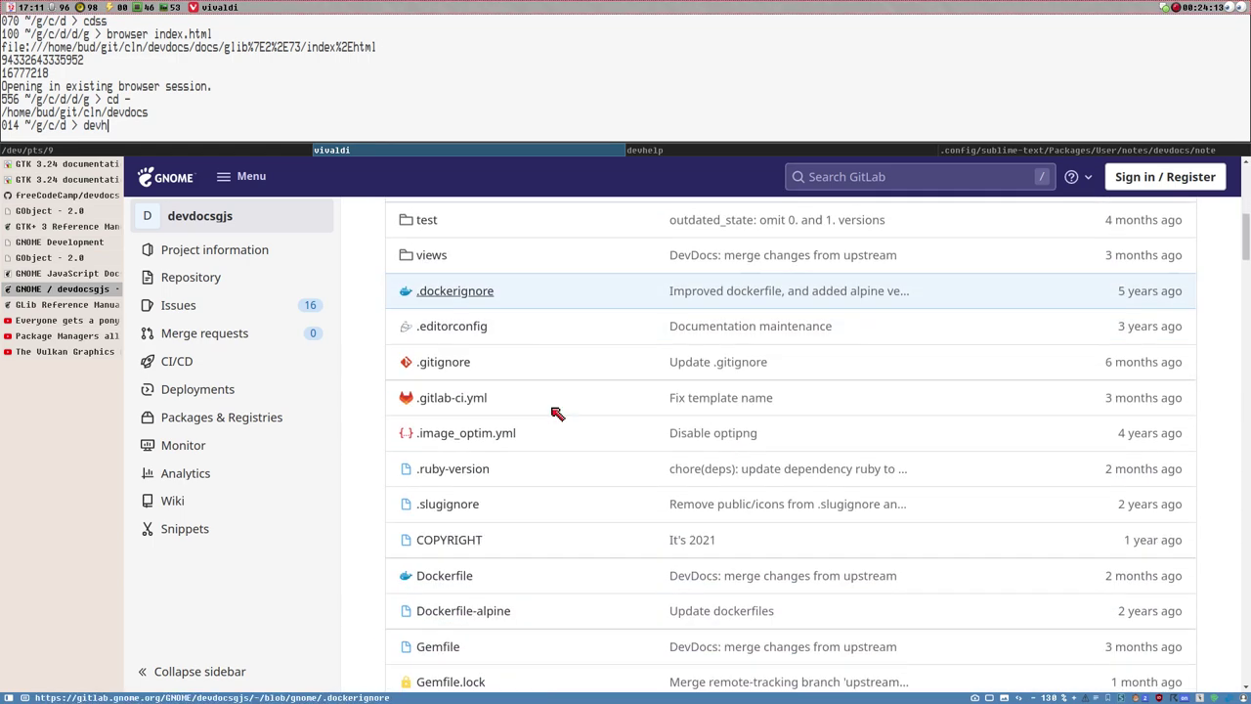
pyautogui.scroll(-14, 557, 420)
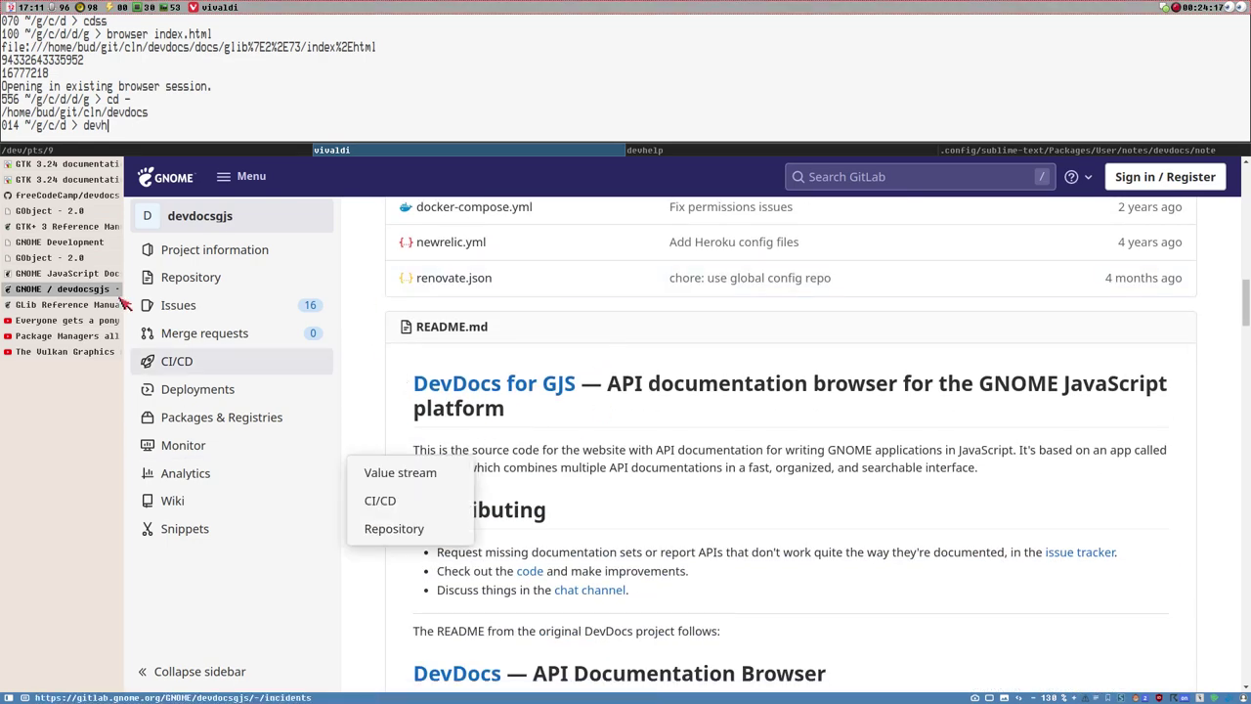
pyautogui.scroll(-4, 909, 430)
pyautogui.scroll(2, 684, 406)
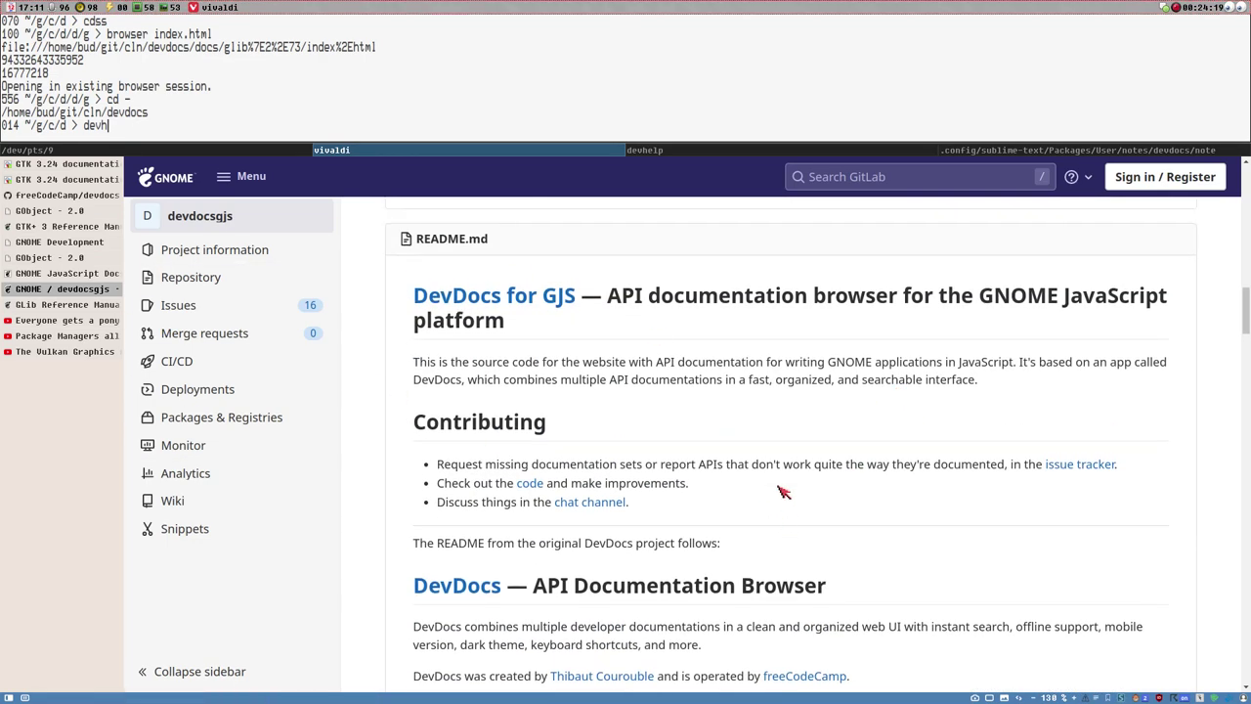
pyautogui.scroll(5, 684, 459)
pyautogui.scroll(-2, 851, 506)
pyautogui.scroll(-7, 850, 506)
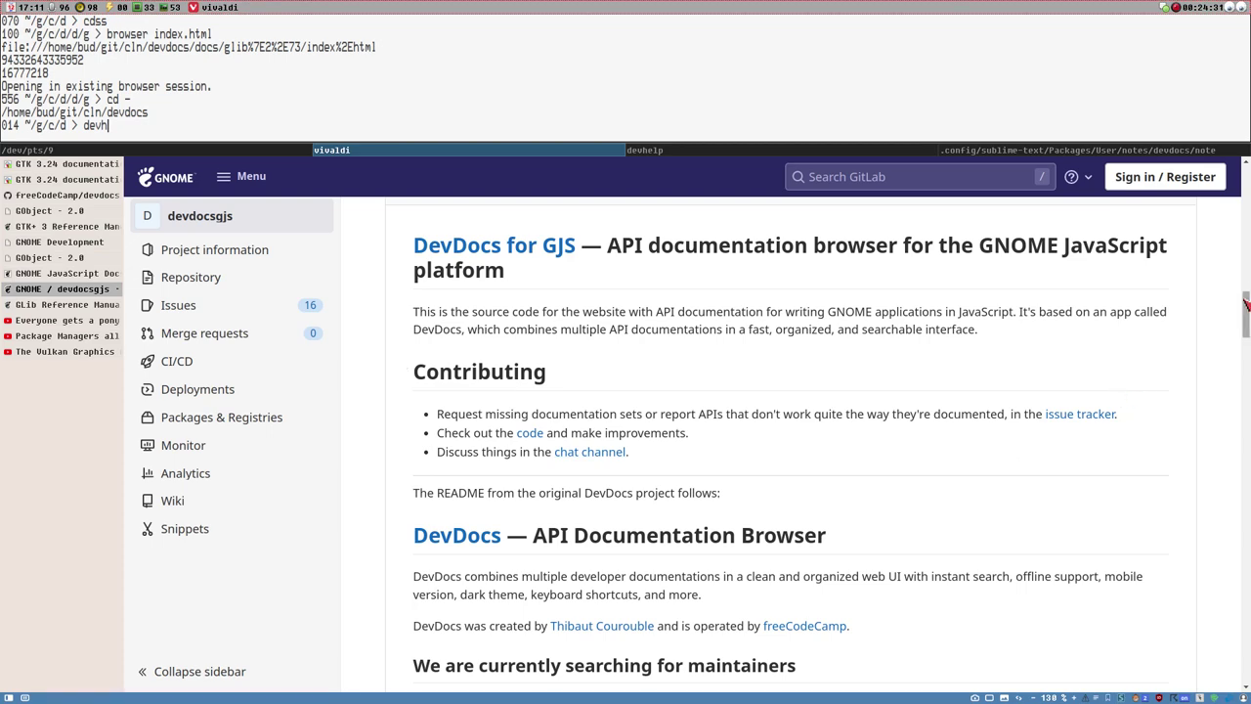
pyautogui.moveTo(1245, 304)
pyautogui.mouseDown()
pyautogui.moveTo(1247, 333)
pyautogui.moveTo(1246, 314)
pyautogui.mouseUp()
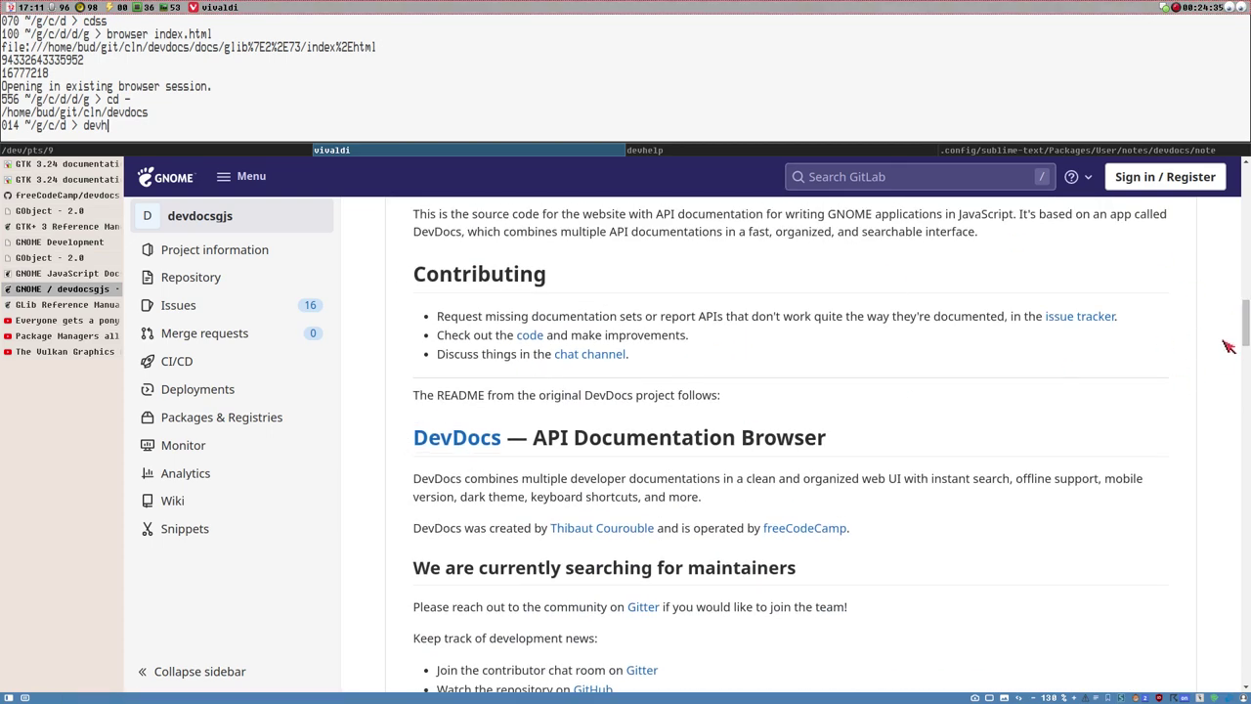
pyautogui.click(51, 180)
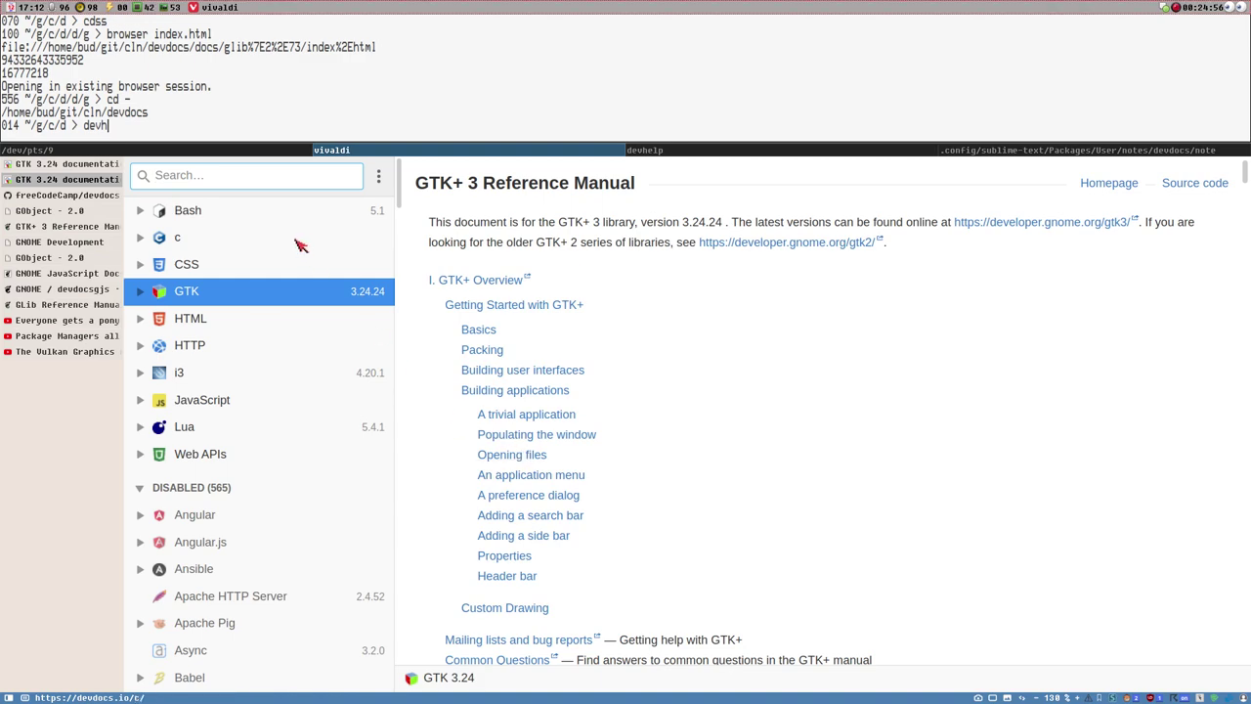
# Look over the top of the freeCodeCamp/devdocs GitHub repository, then return to DevDocs' GTK 3.24 manual.
pyautogui.click(44, 196)
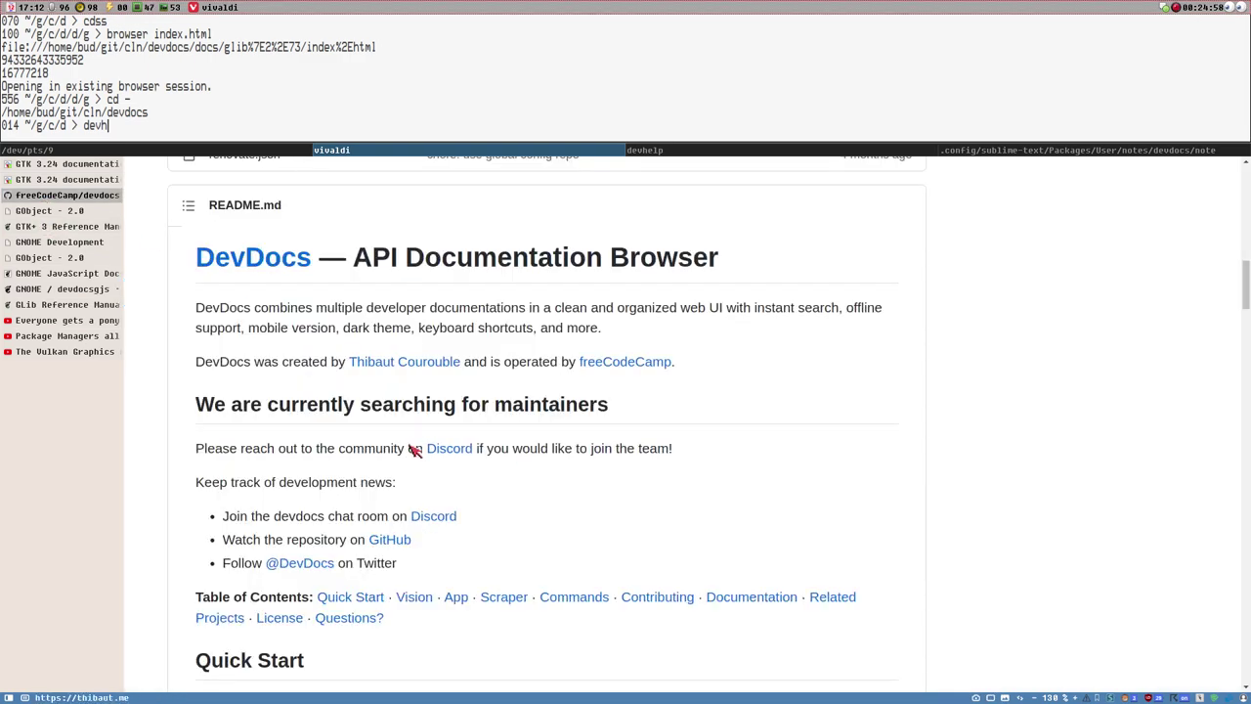
pyautogui.scroll(5, 413, 447)
pyautogui.scroll(5, 325, 251)
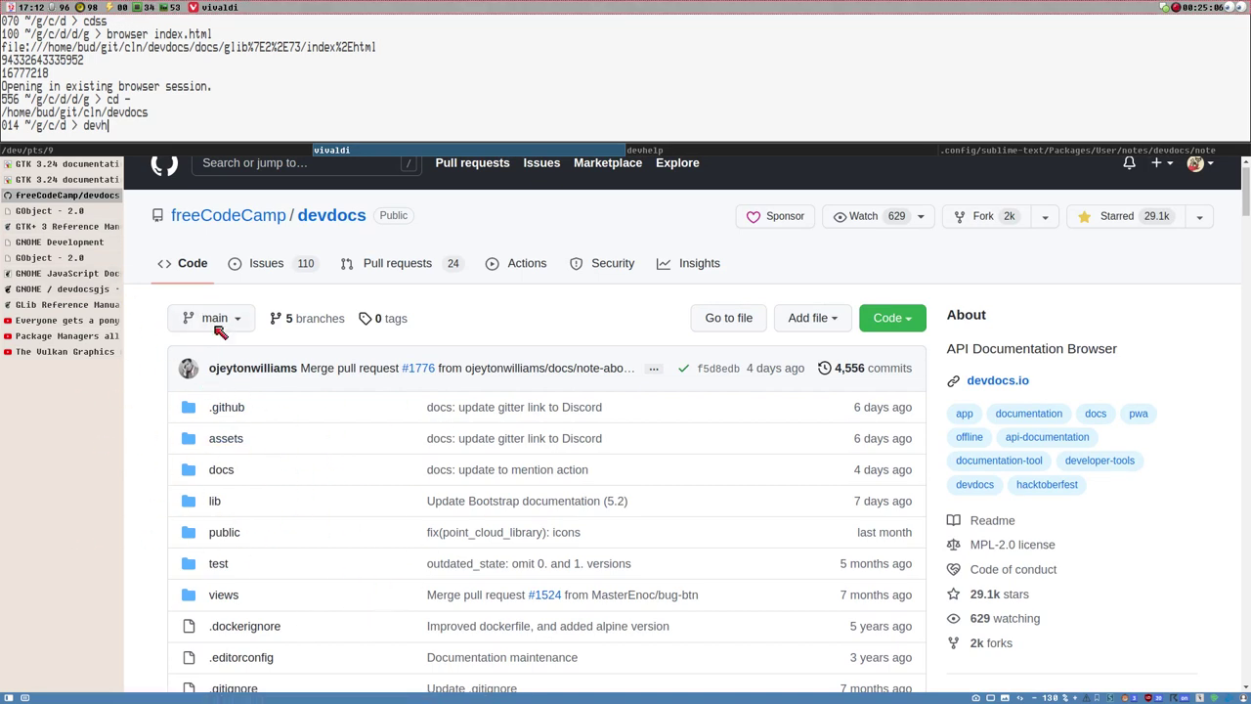
pyautogui.click(55, 182)
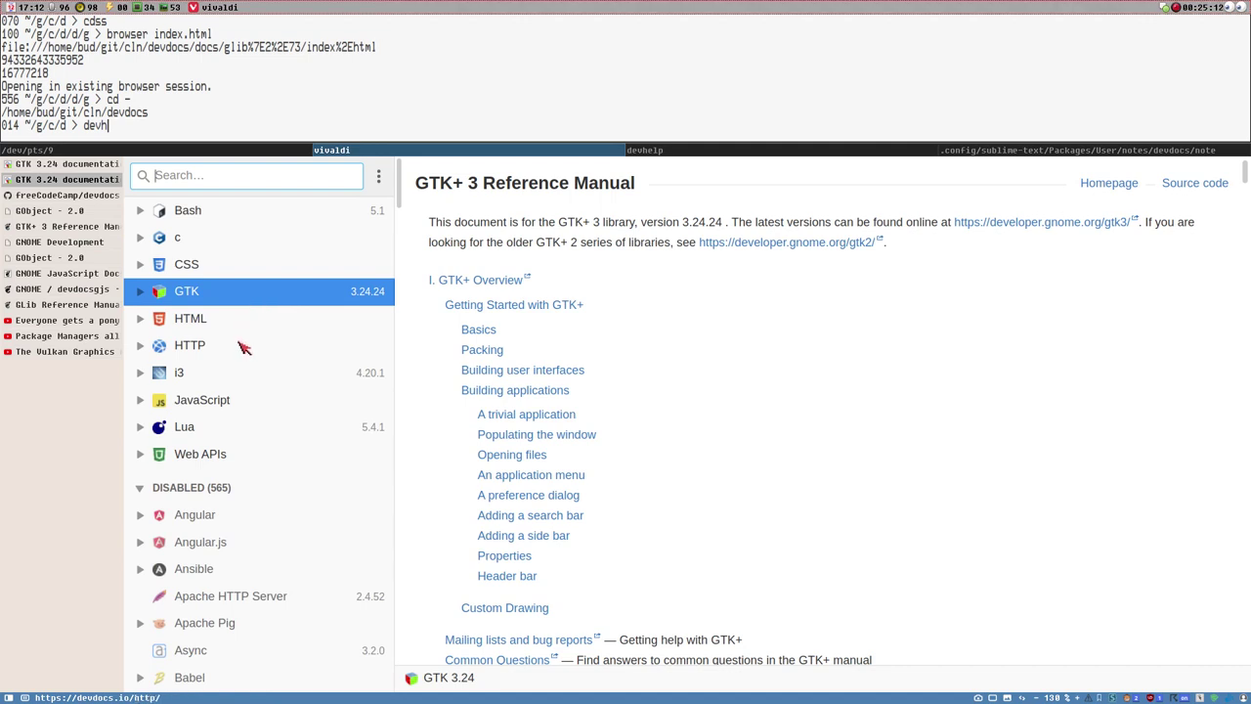
pyautogui.scroll(-3, 244, 362)
pyautogui.scroll(2, 230, 342)
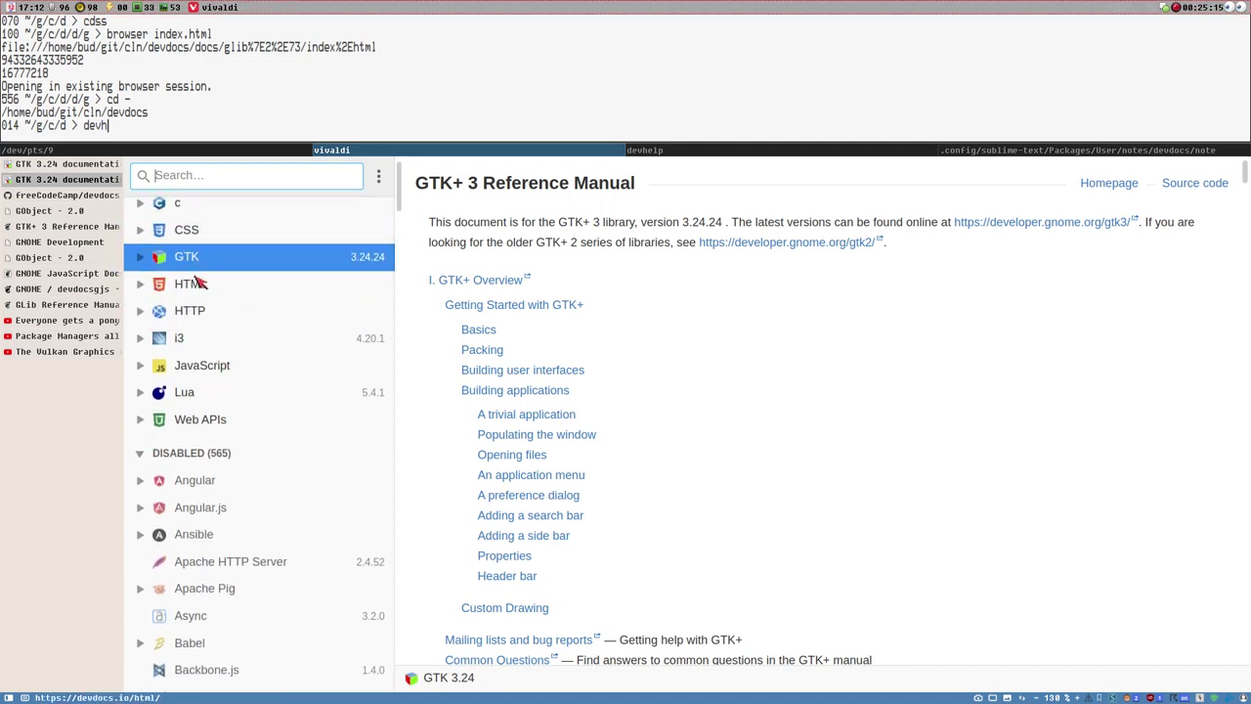
pyautogui.click(144, 258)
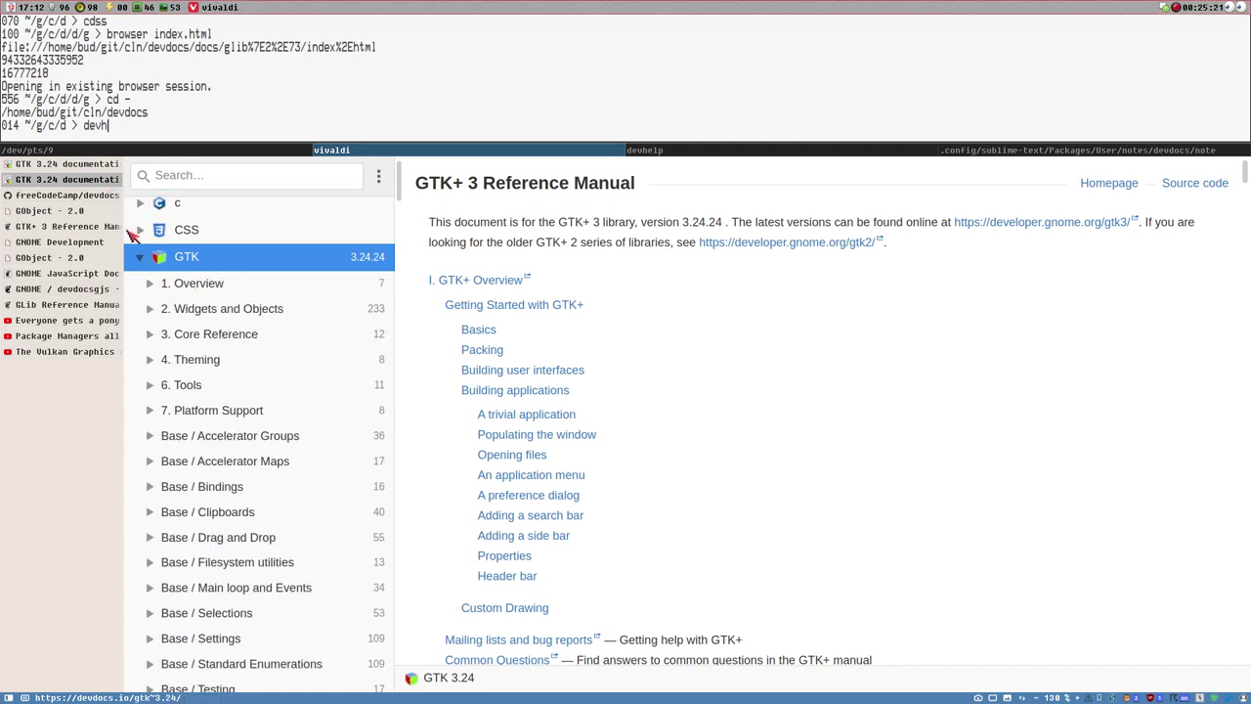
pyautogui.click(140, 256)
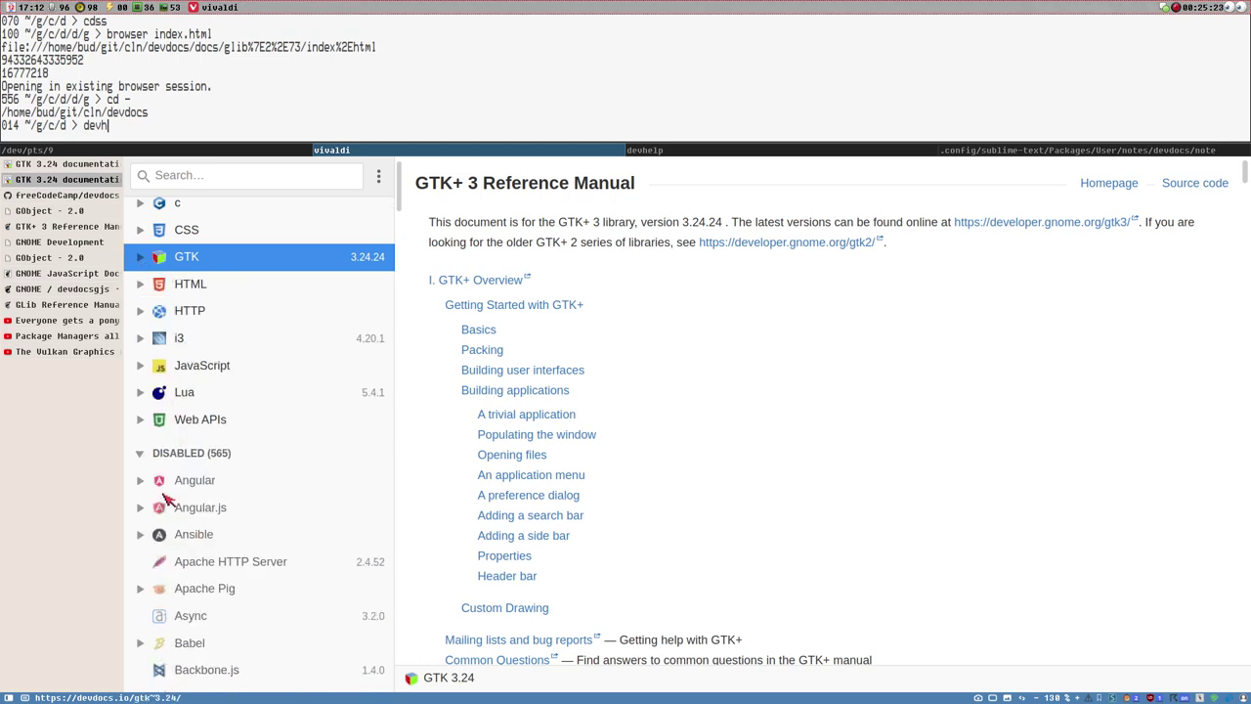
pyautogui.scroll(-3, 166, 499)
pyautogui.moveTo(401, 210); pyautogui.dragTo(396, 550)
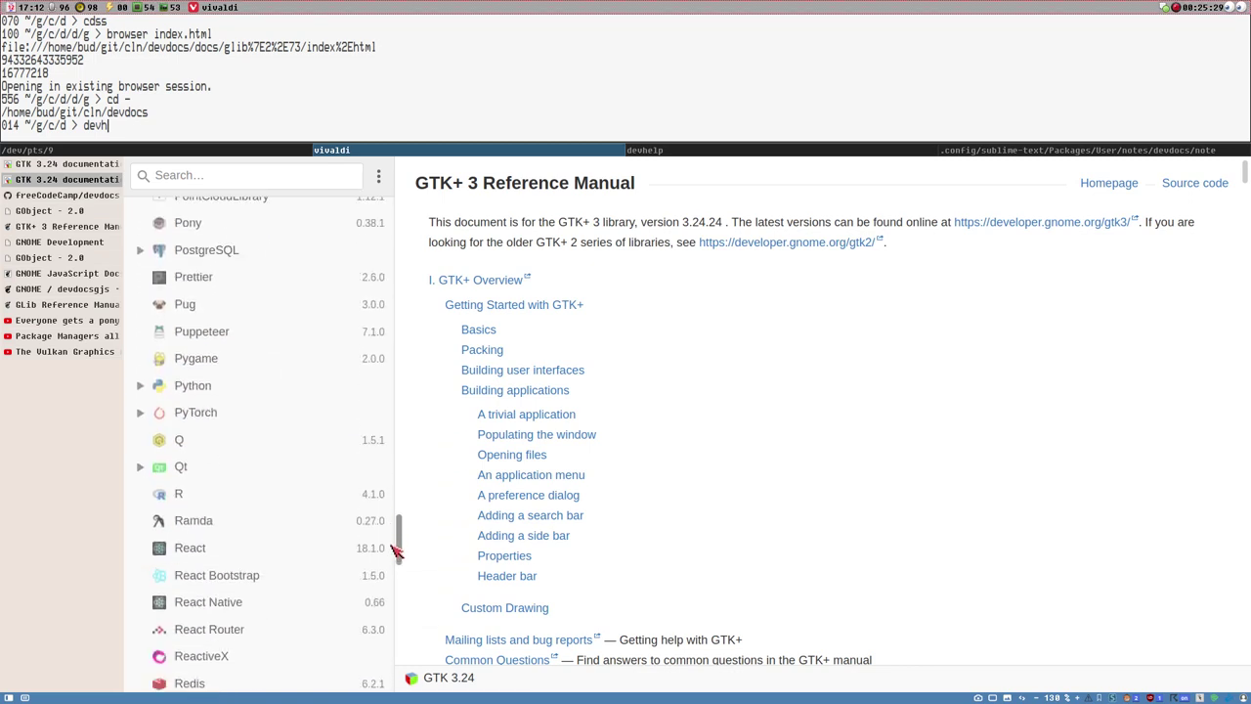
pyautogui.click(140, 467)
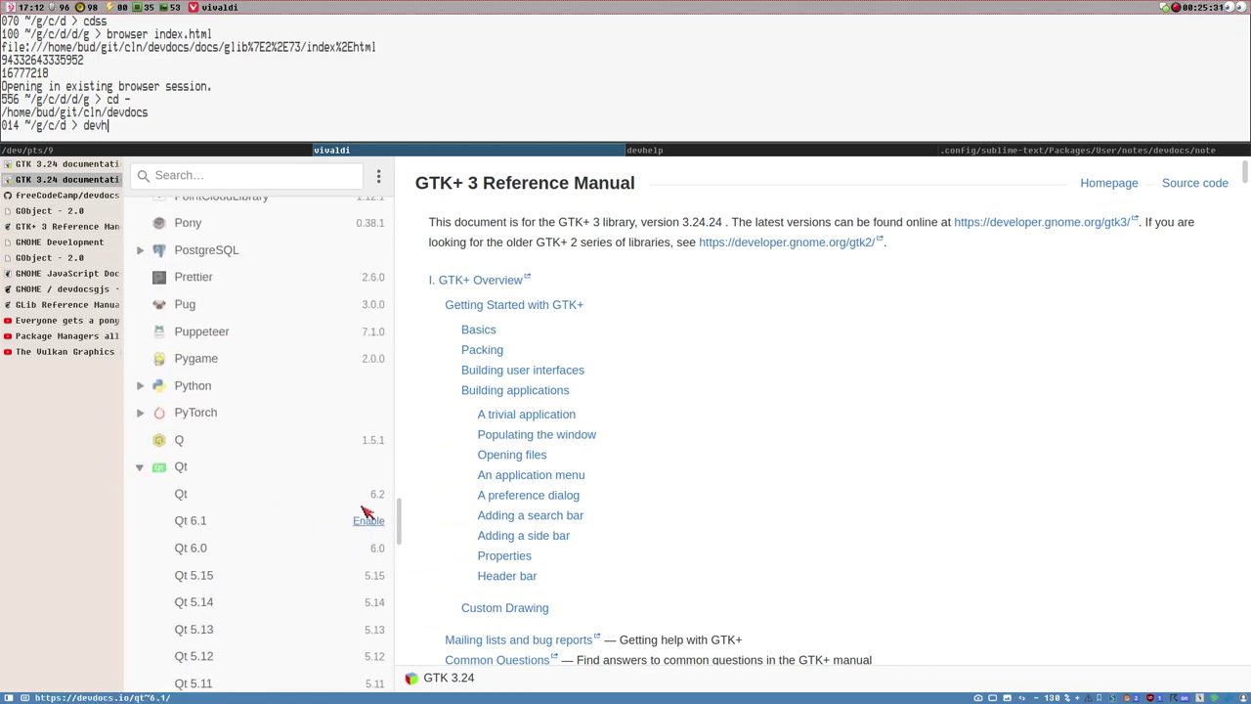
pyautogui.moveTo(404, 516); pyautogui.dragTo(439, 144)
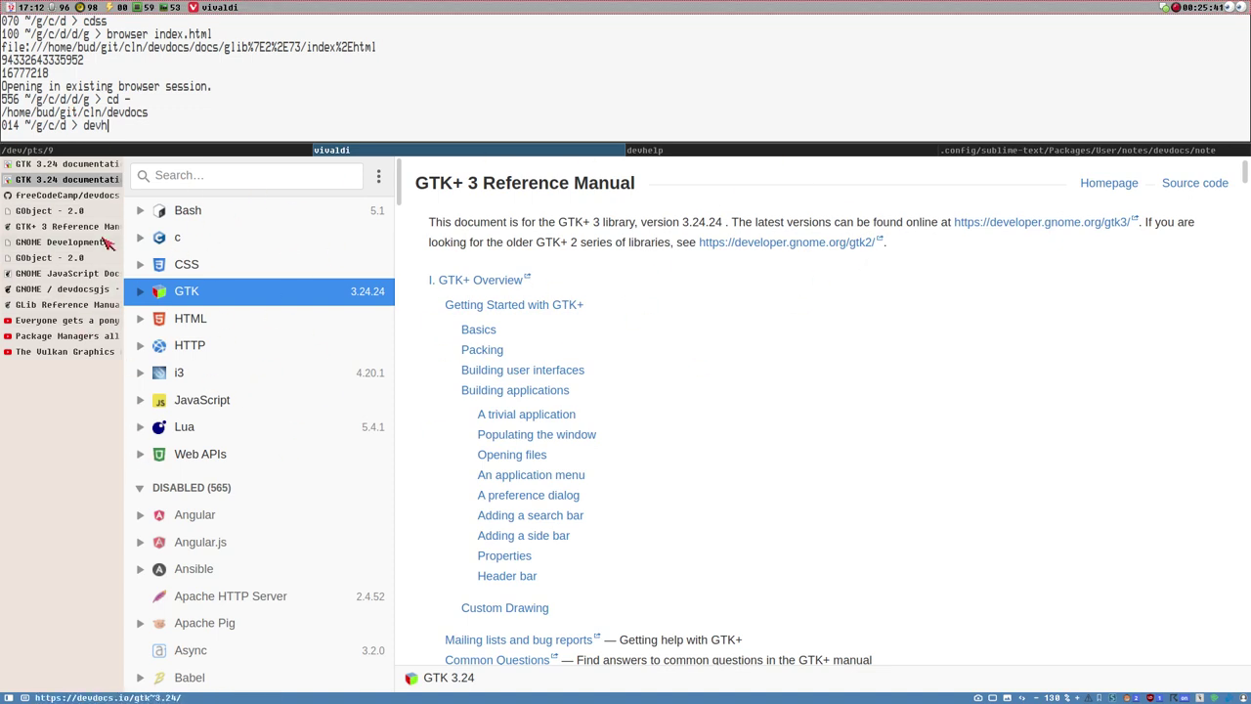
pyautogui.scroll(-5, 399, 215)
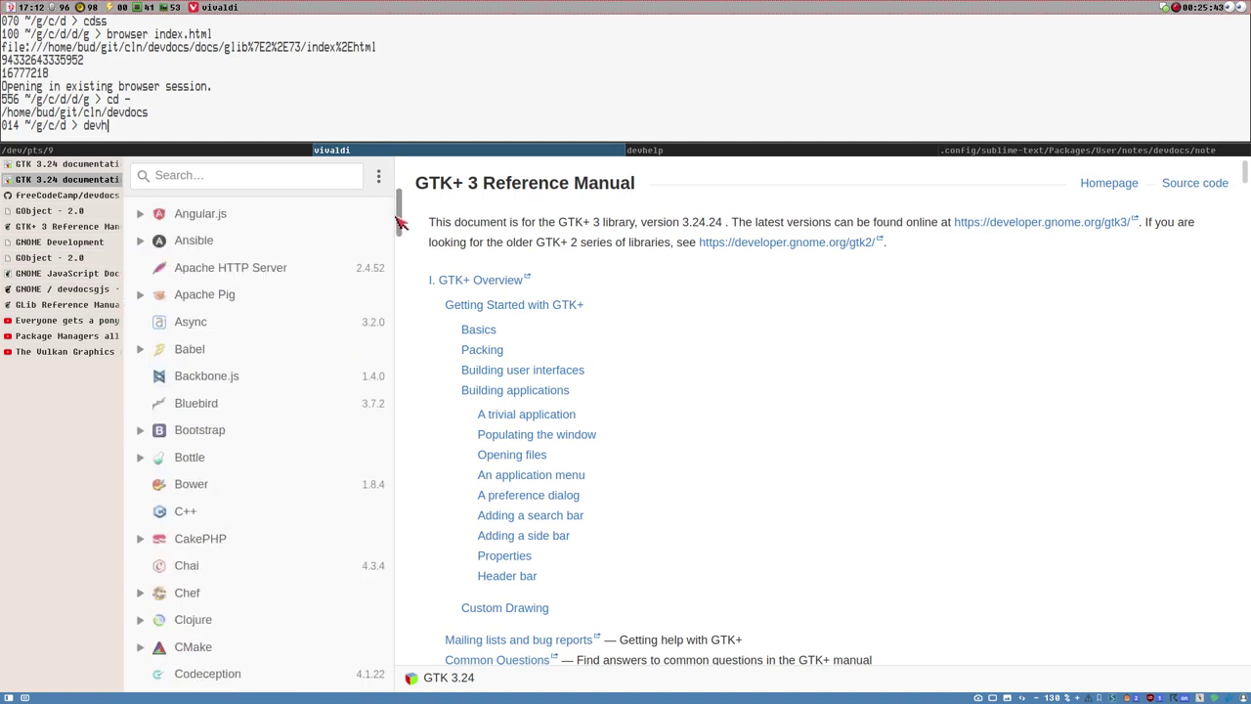
pyautogui.scroll(5, 399, 215)
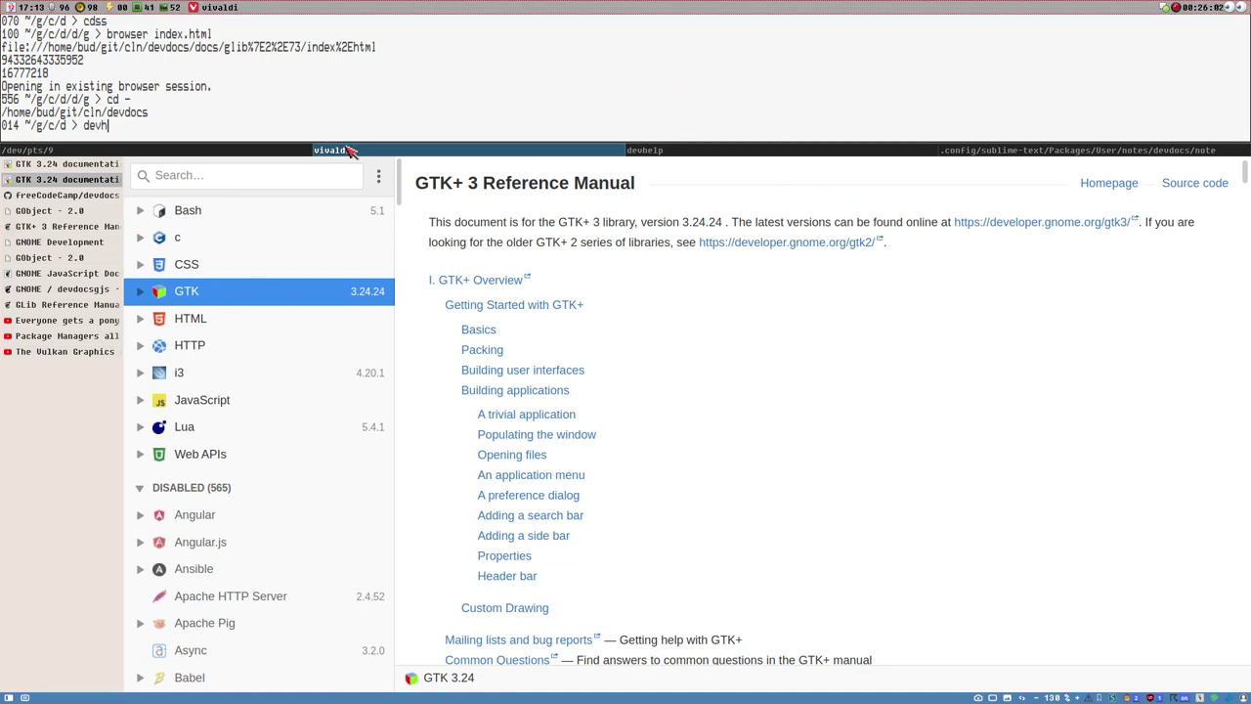
# In Devhelp, open the CloudProviders, D-Bus GLib, Fwupd, exo and GDK 2 reference manuals.
pyautogui.click(677, 151)
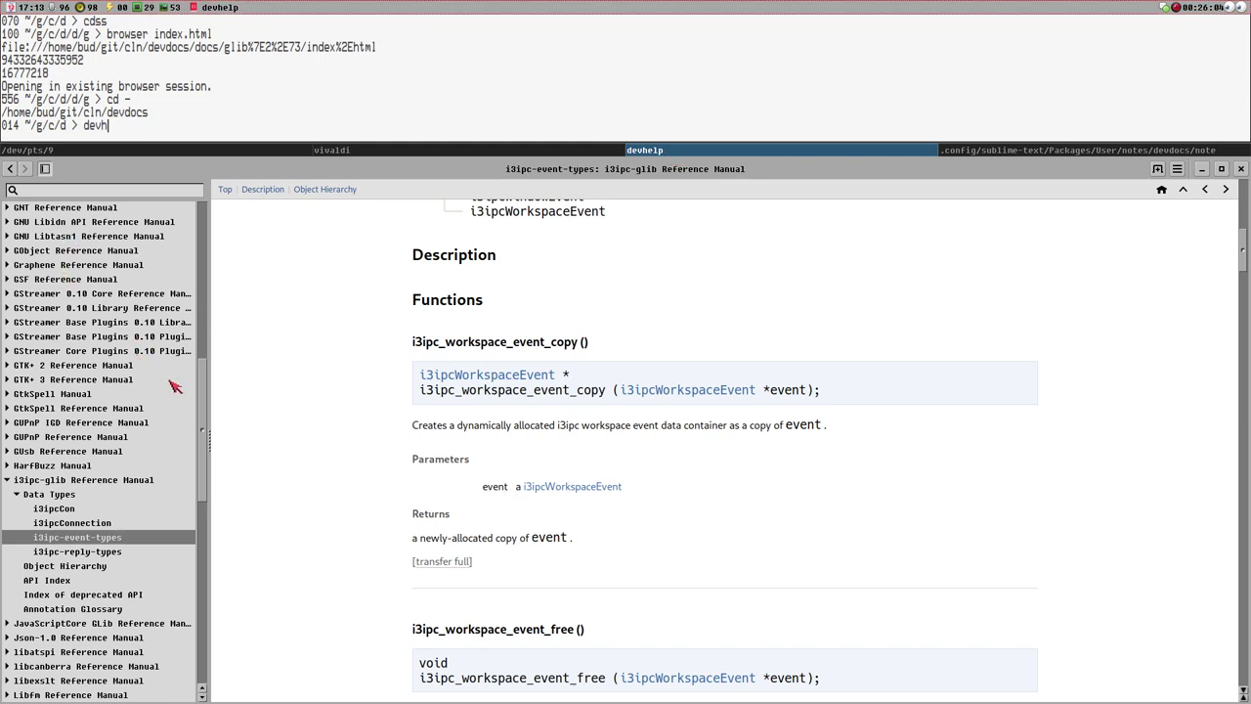
pyautogui.moveTo(201, 430); pyautogui.dragTo(192, 192)
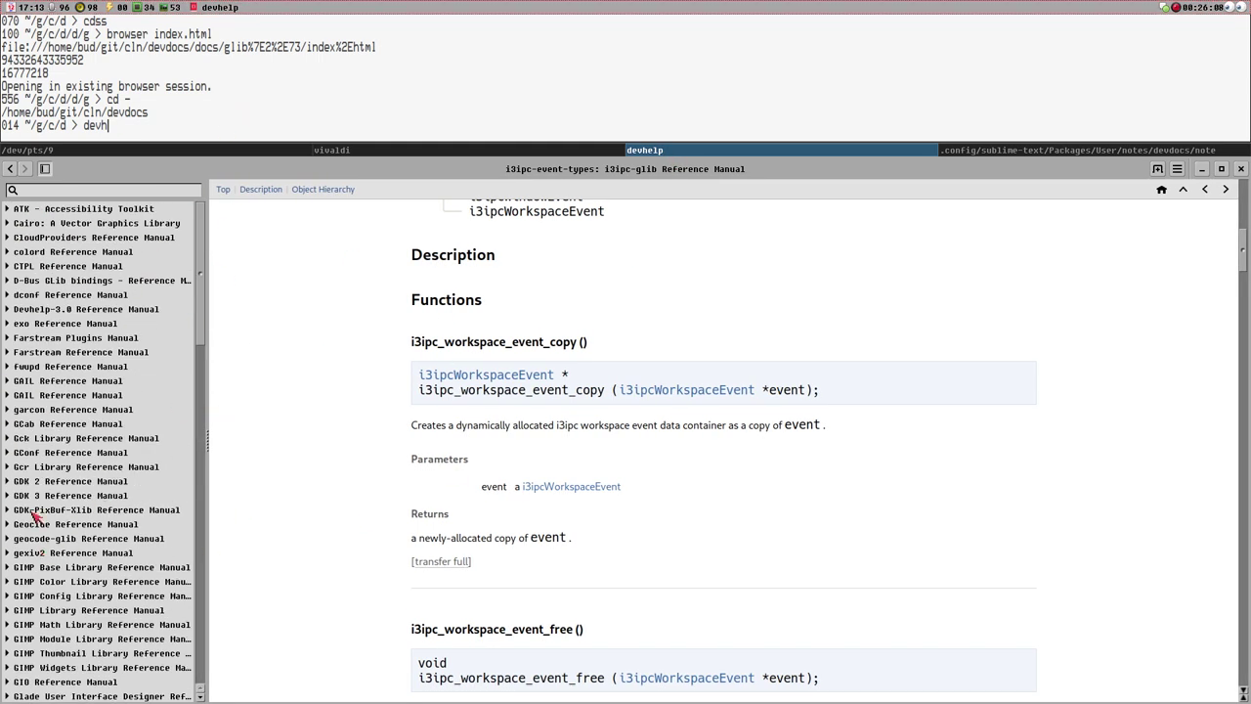
pyautogui.click(49, 238)
pyautogui.click(50, 283)
pyautogui.click(54, 366)
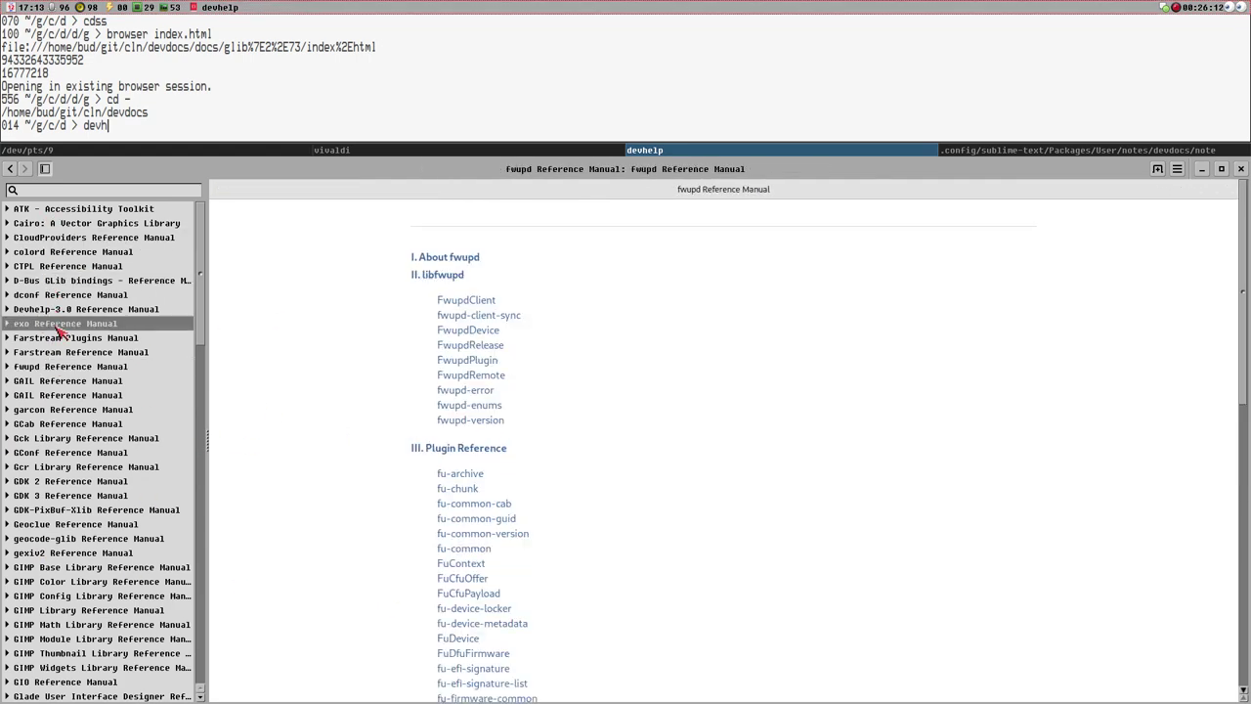
pyautogui.click(55, 341)
pyautogui.click(55, 295)
pyautogui.click(49, 483)
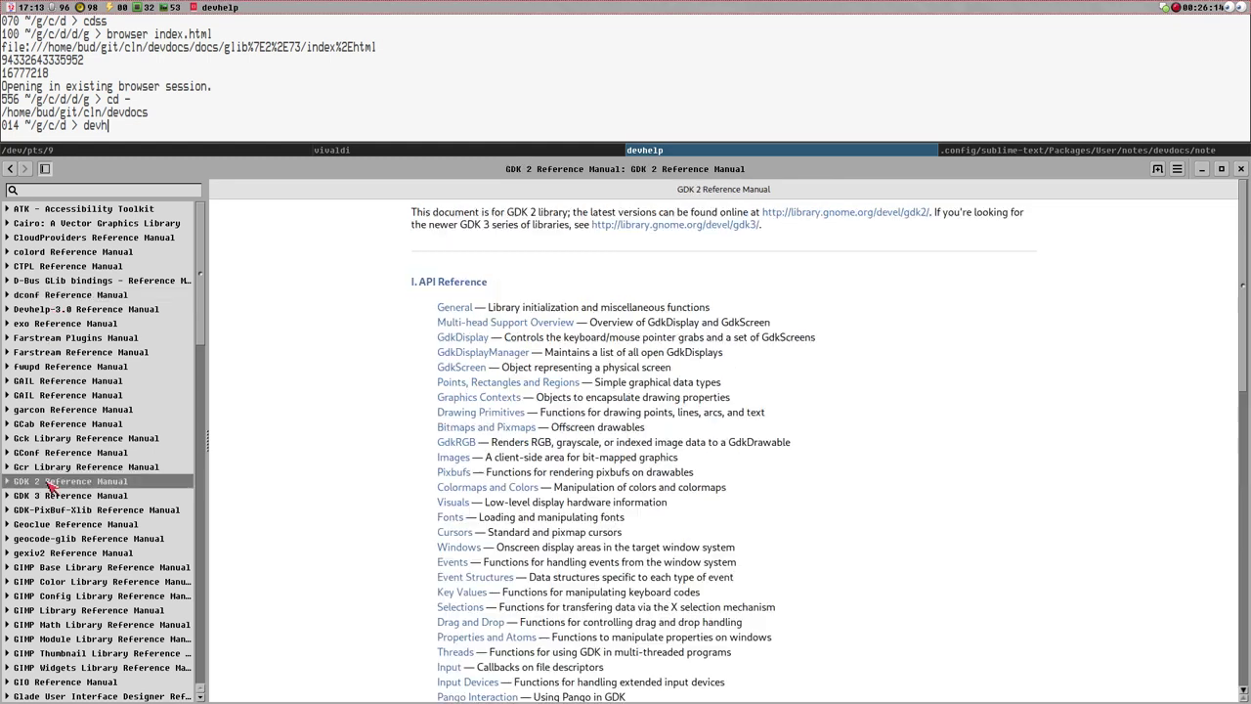
# Collapse the i3ipc-glib entry and open the Xfconf, xfce4-panel, Thunar and Raptor manuals.
pyautogui.scroll(-5, 68, 503)
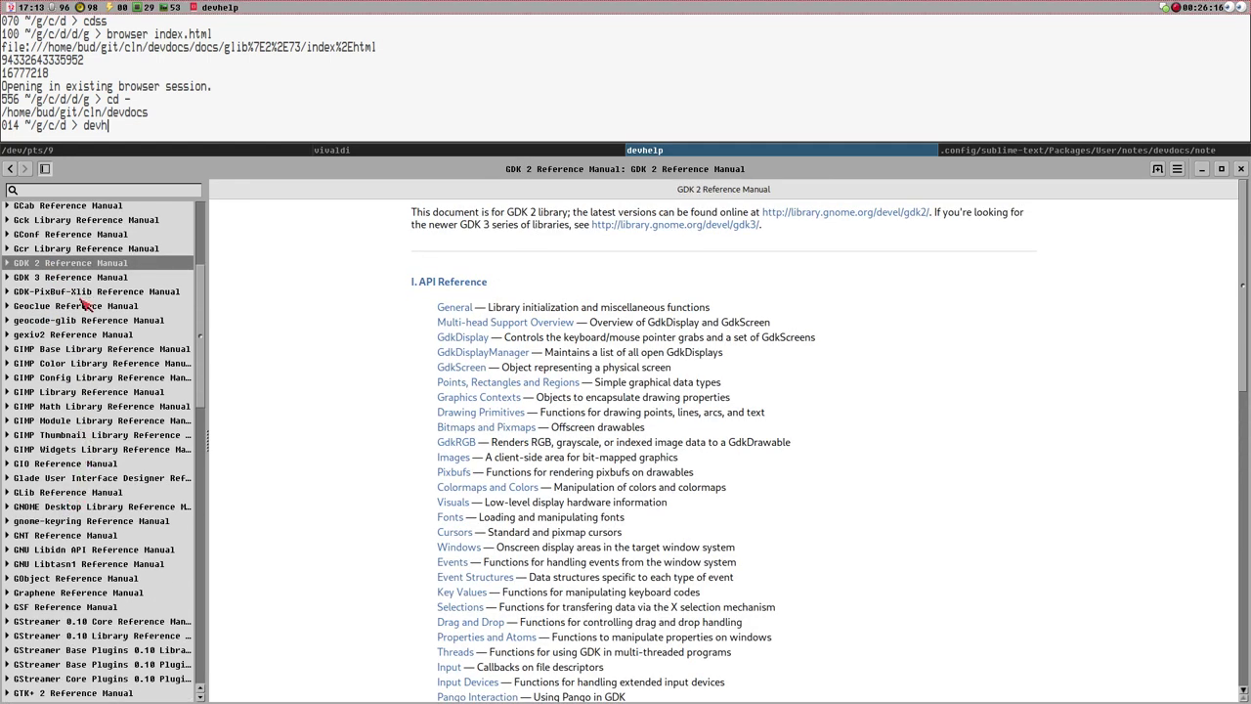
pyautogui.scroll(-11, 83, 305)
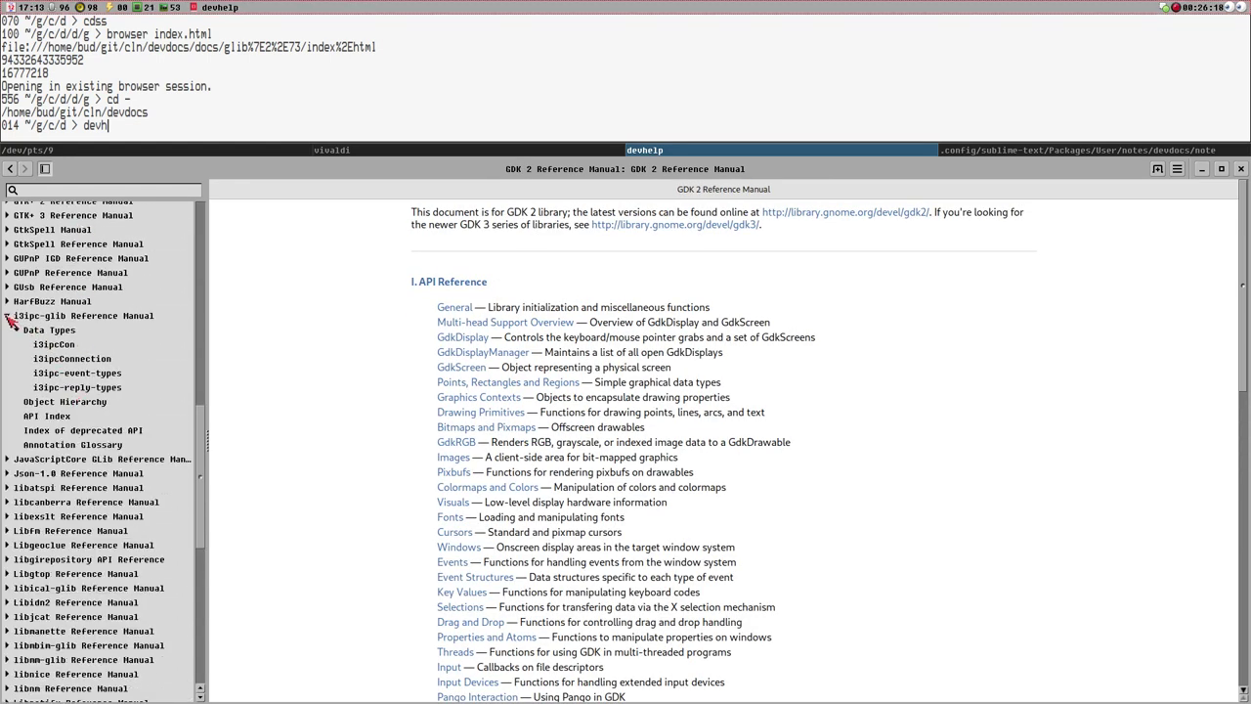
pyautogui.click(8, 318)
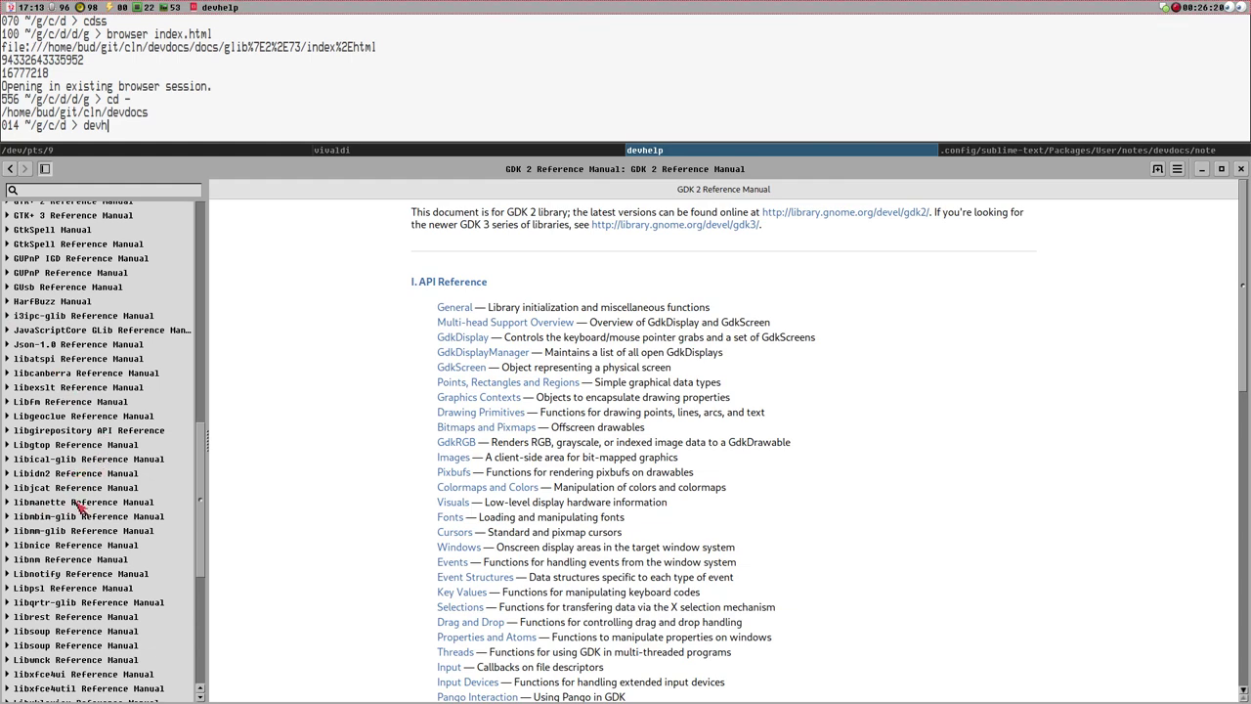
pyautogui.scroll(-6, 80, 503)
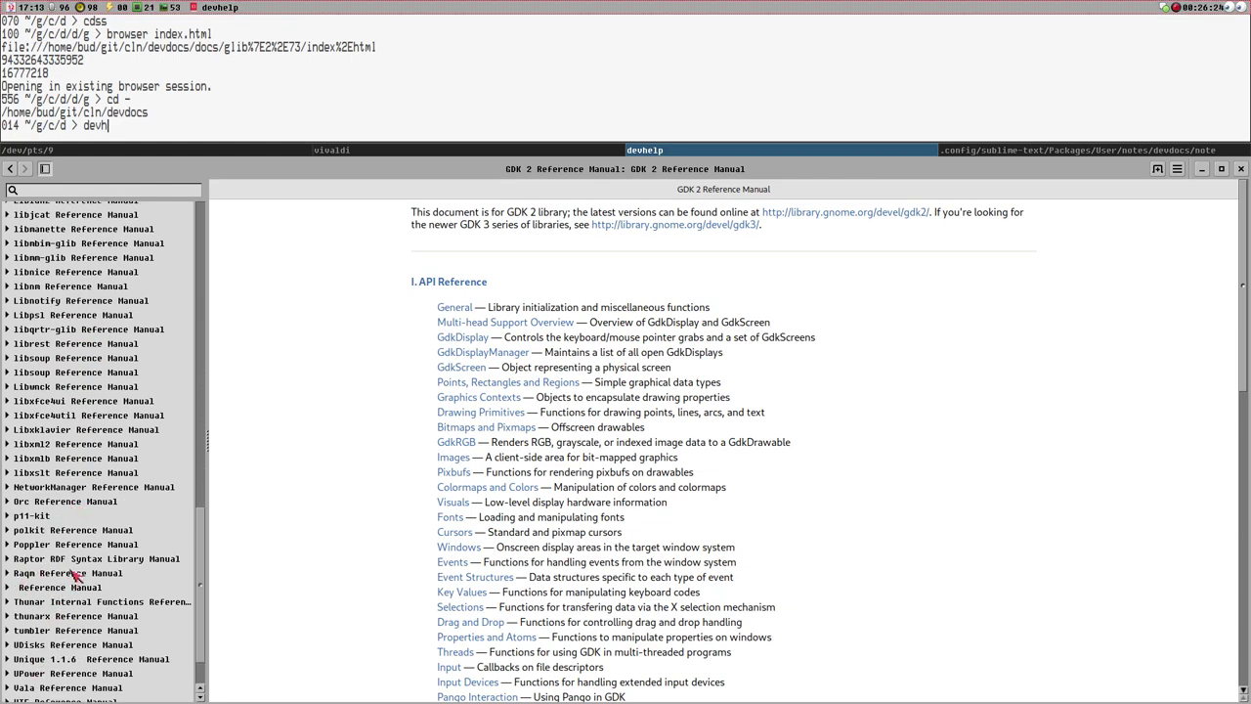
pyautogui.scroll(-2, 75, 576)
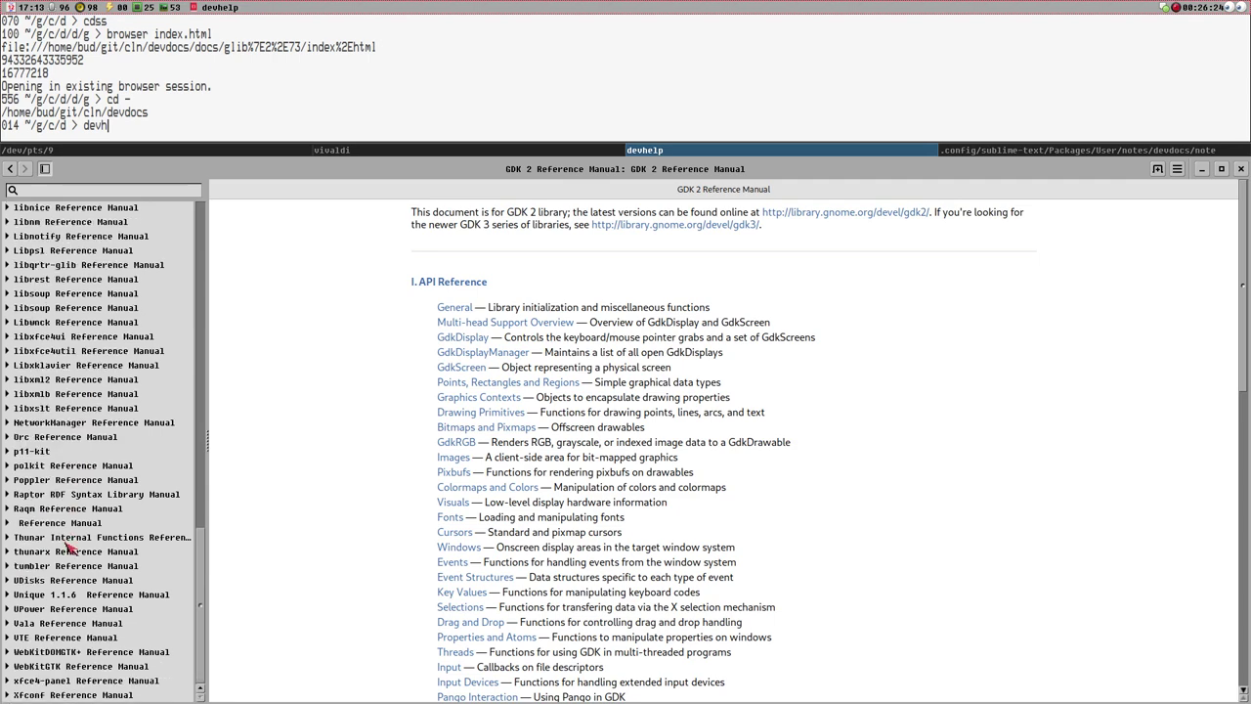
pyautogui.click(37, 694)
pyautogui.click(49, 682)
pyautogui.click(78, 538)
pyautogui.click(80, 493)
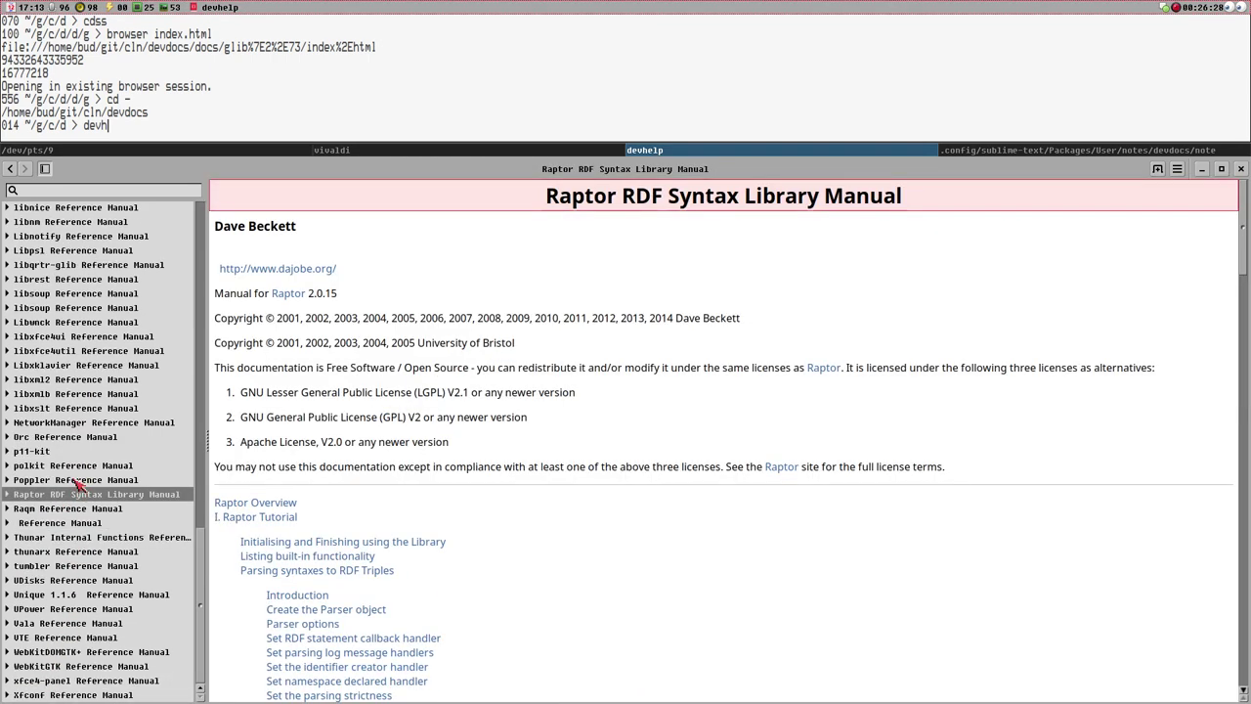
# Open the Poppler, polkit, p11-kit, Orc and NetworkManager manuals, then return to Vivaldi's DevDocs.
pyautogui.click(76, 480)
pyautogui.click(72, 466)
pyautogui.click(67, 451)
pyautogui.click(84, 437)
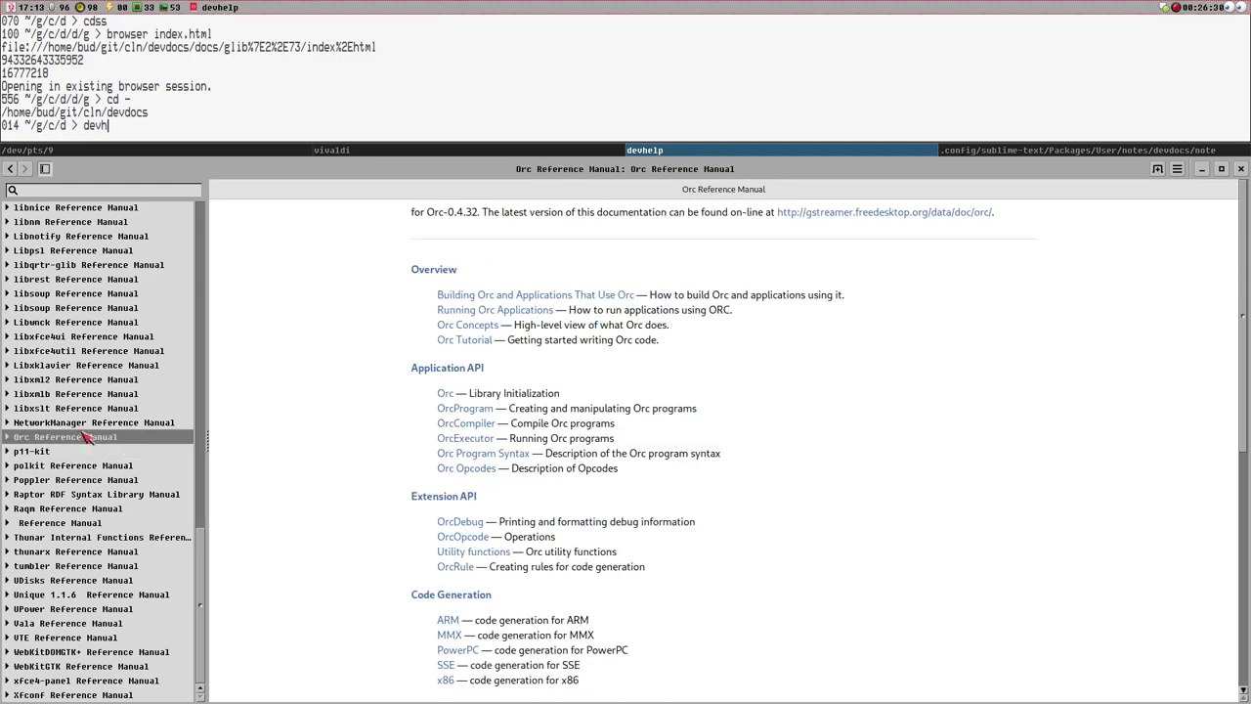
pyautogui.click(84, 422)
pyautogui.scroll(15, 95, 457)
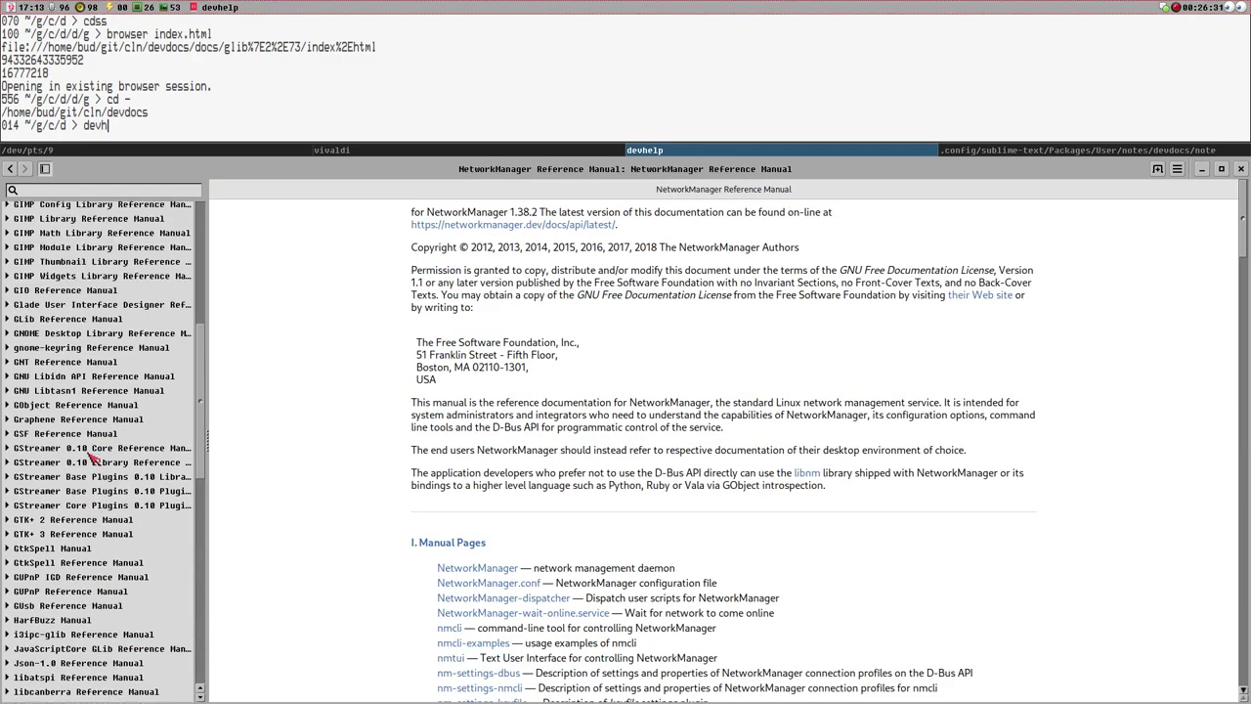
pyautogui.scroll(9, 95, 456)
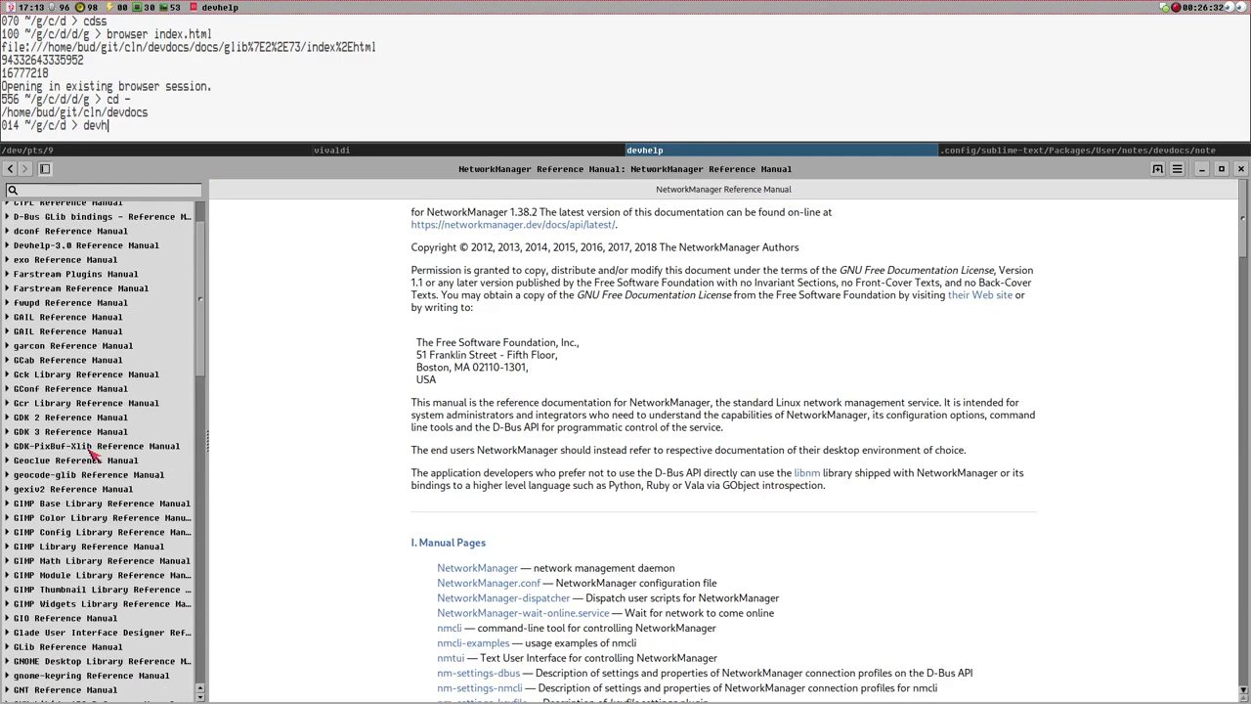
pyautogui.click(397, 153)
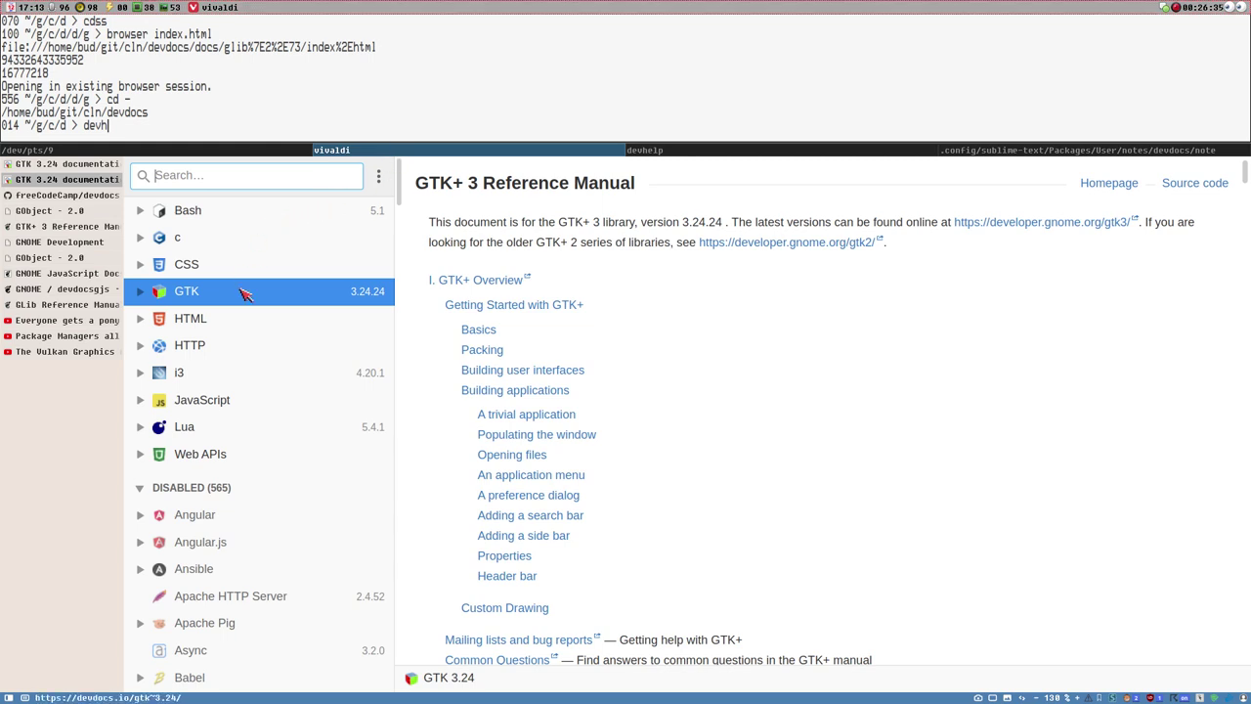
# Expand and collapse the Bash and C docs in DevDocs, comparing them with Devhelp.
pyautogui.click(189, 213)
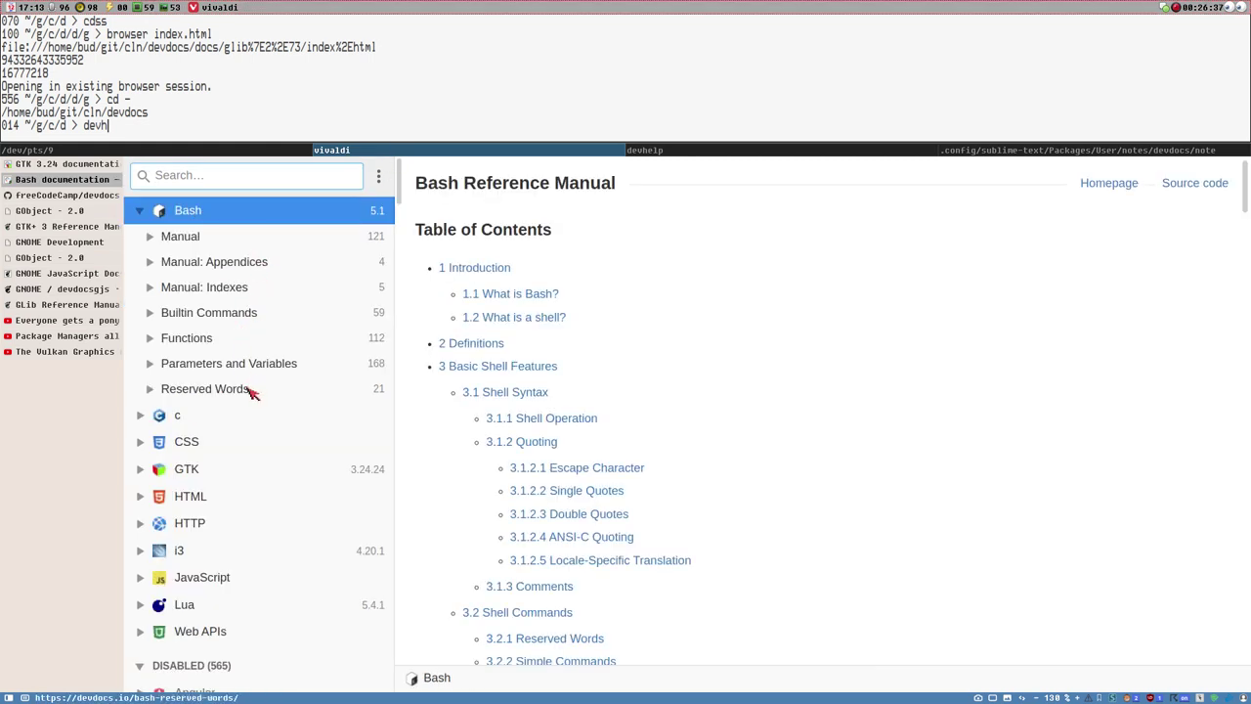
pyautogui.click(180, 418)
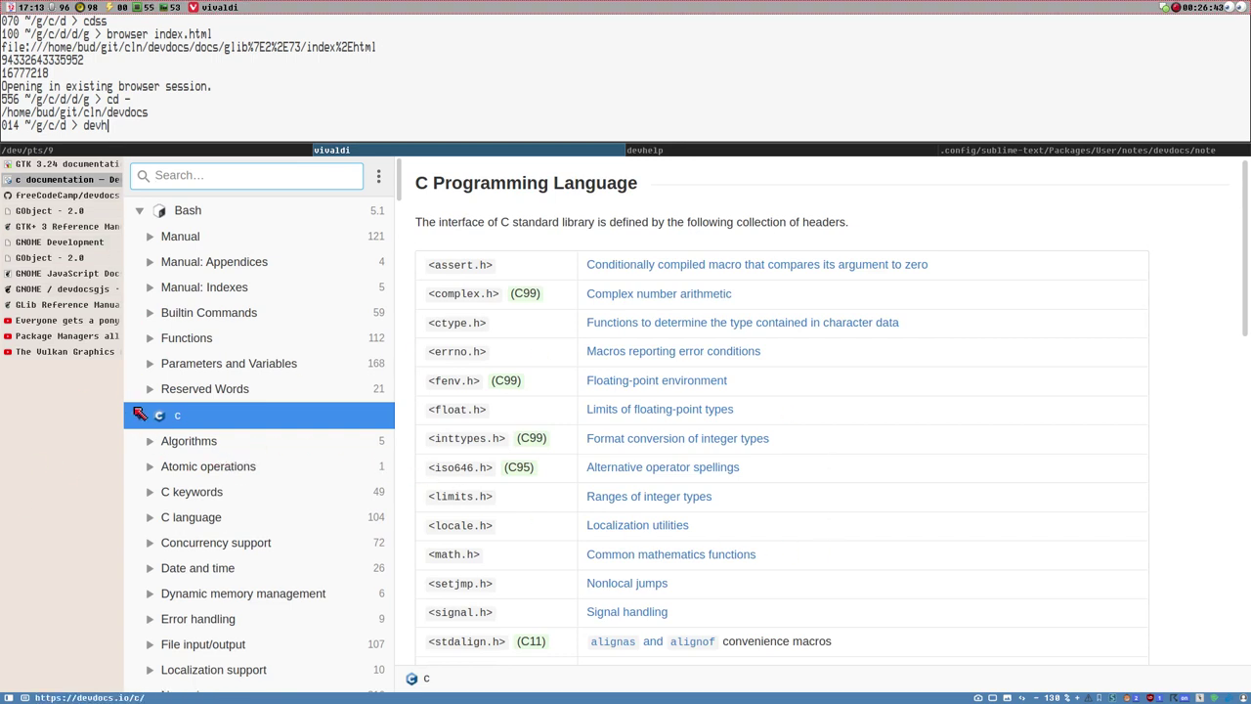
pyautogui.click(139, 415)
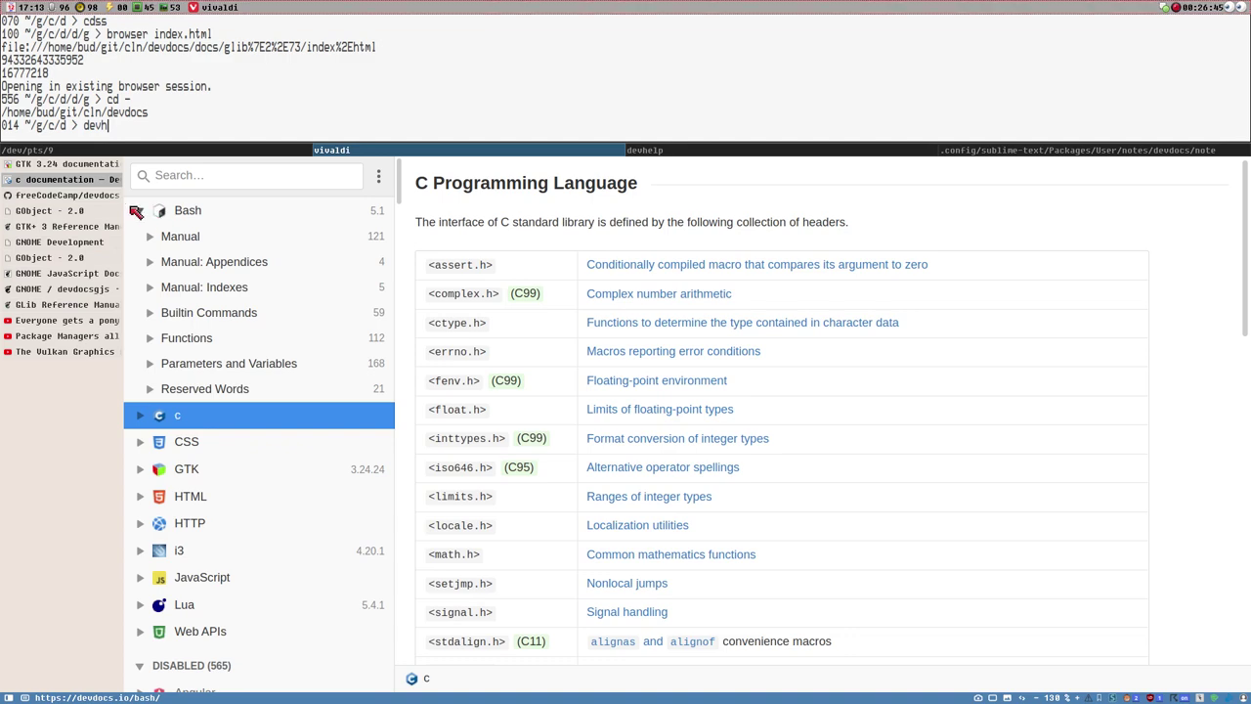
pyautogui.click(137, 212)
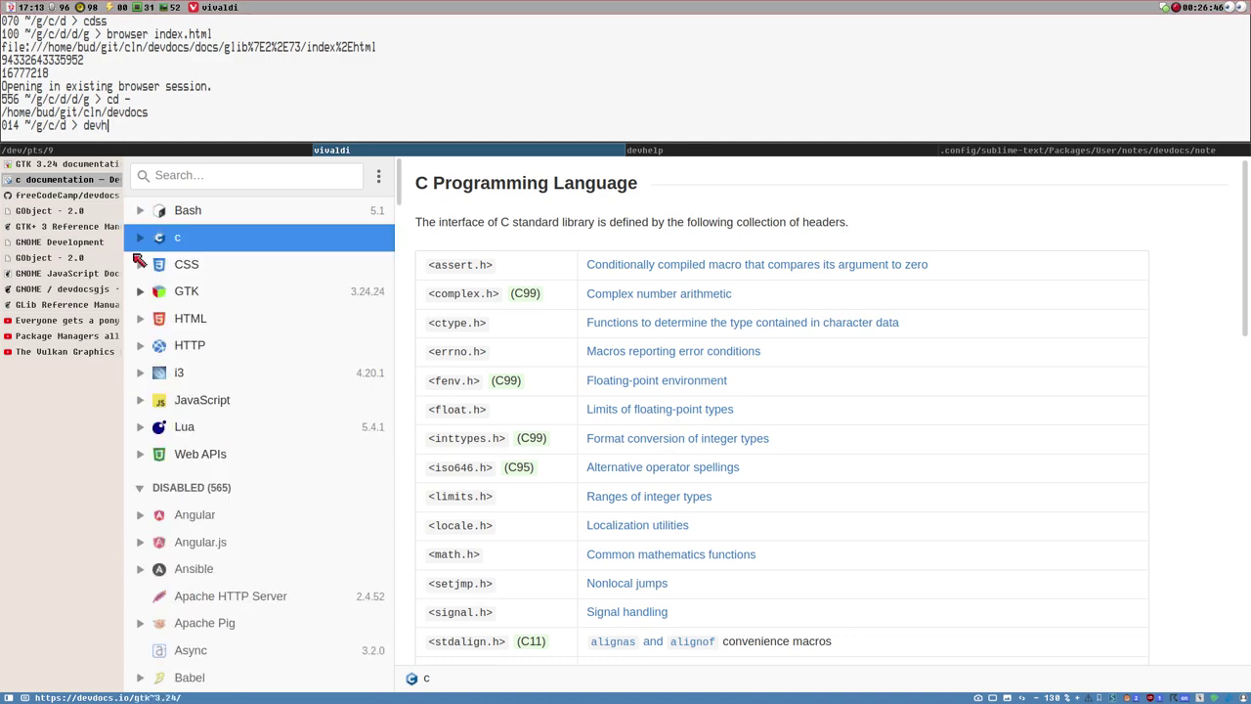
pyautogui.click(696, 156)
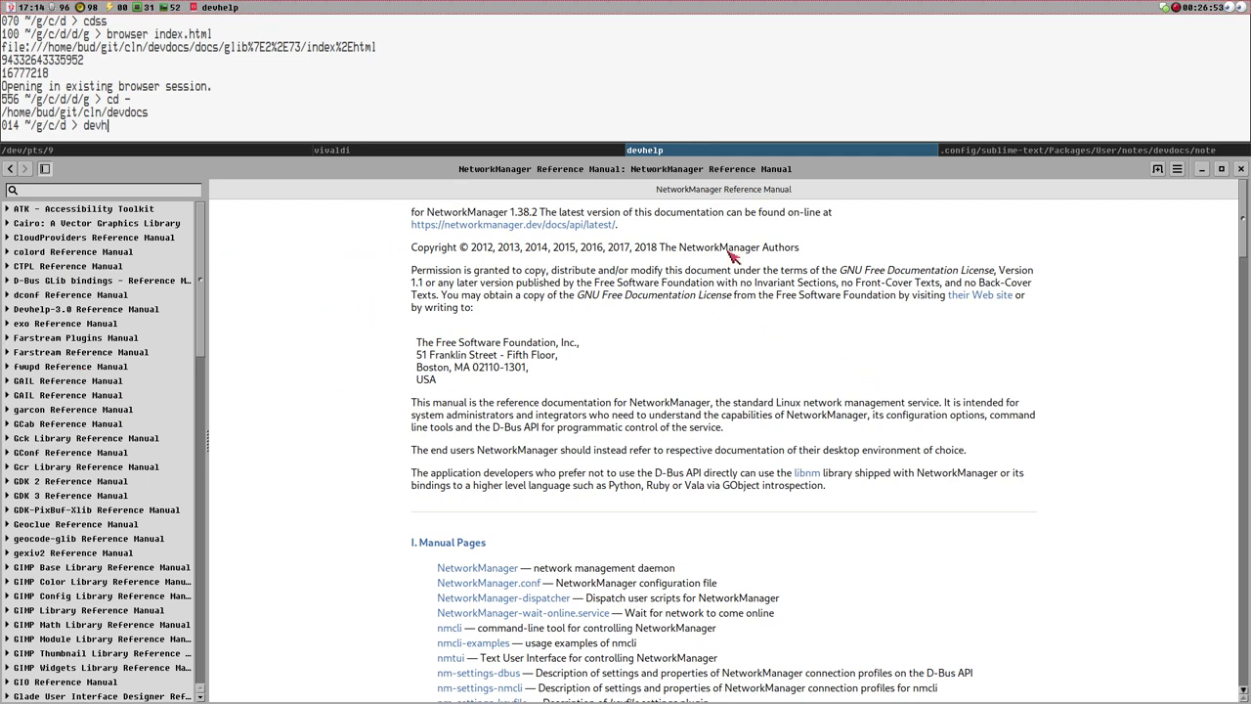
pyautogui.click(447, 148)
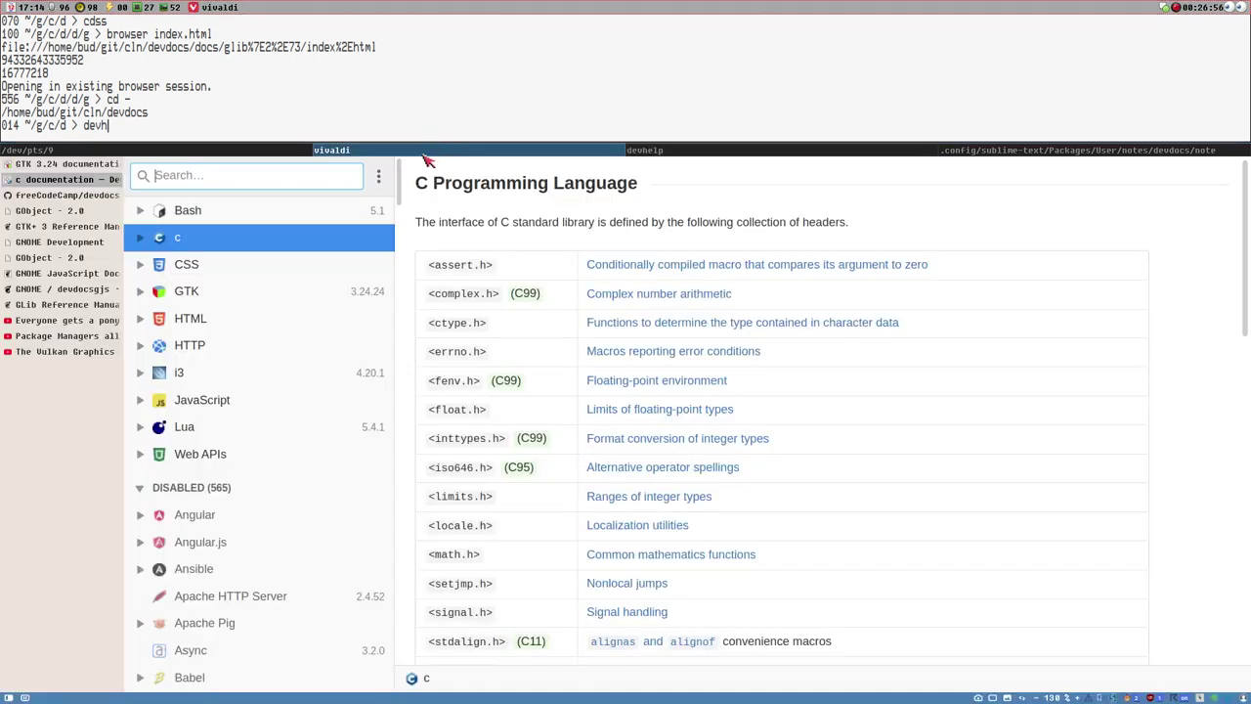
pyautogui.click(712, 153)
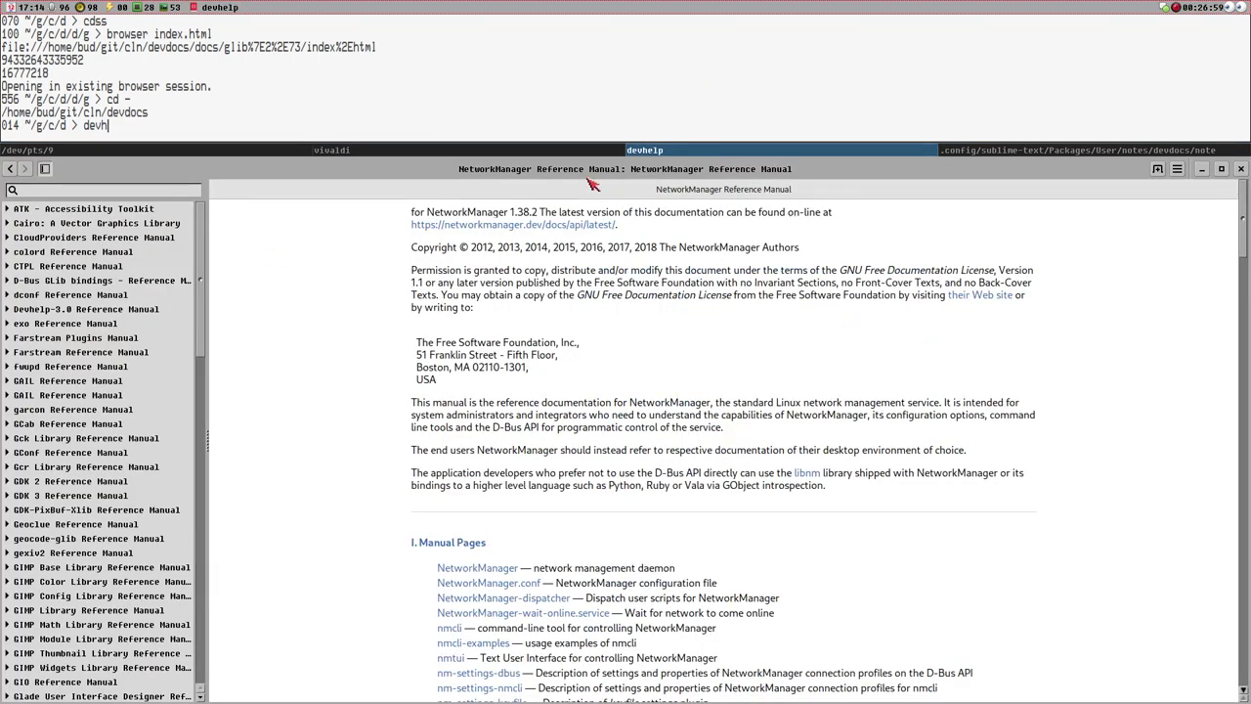
pyautogui.click(512, 150)
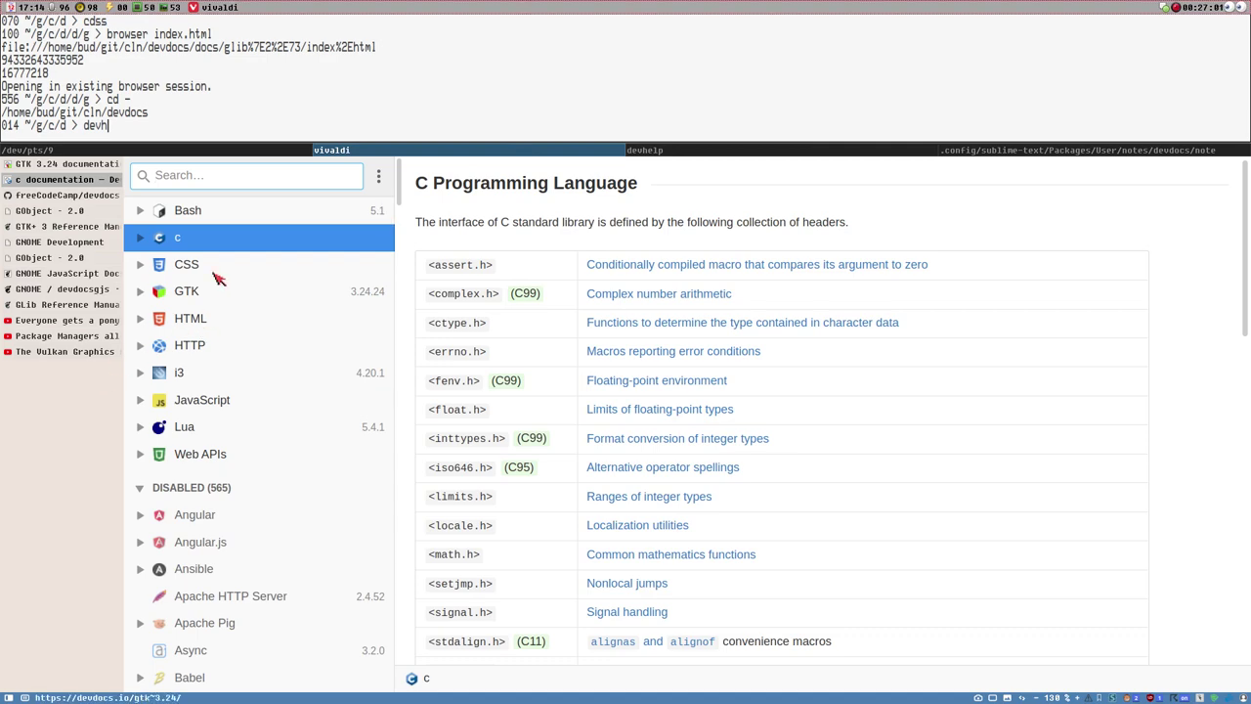
# View the i3 User's Guide 'Configuring i3bar' section, compare with Devhelp, then collapse the i3 tree.
pyautogui.click(186, 372)
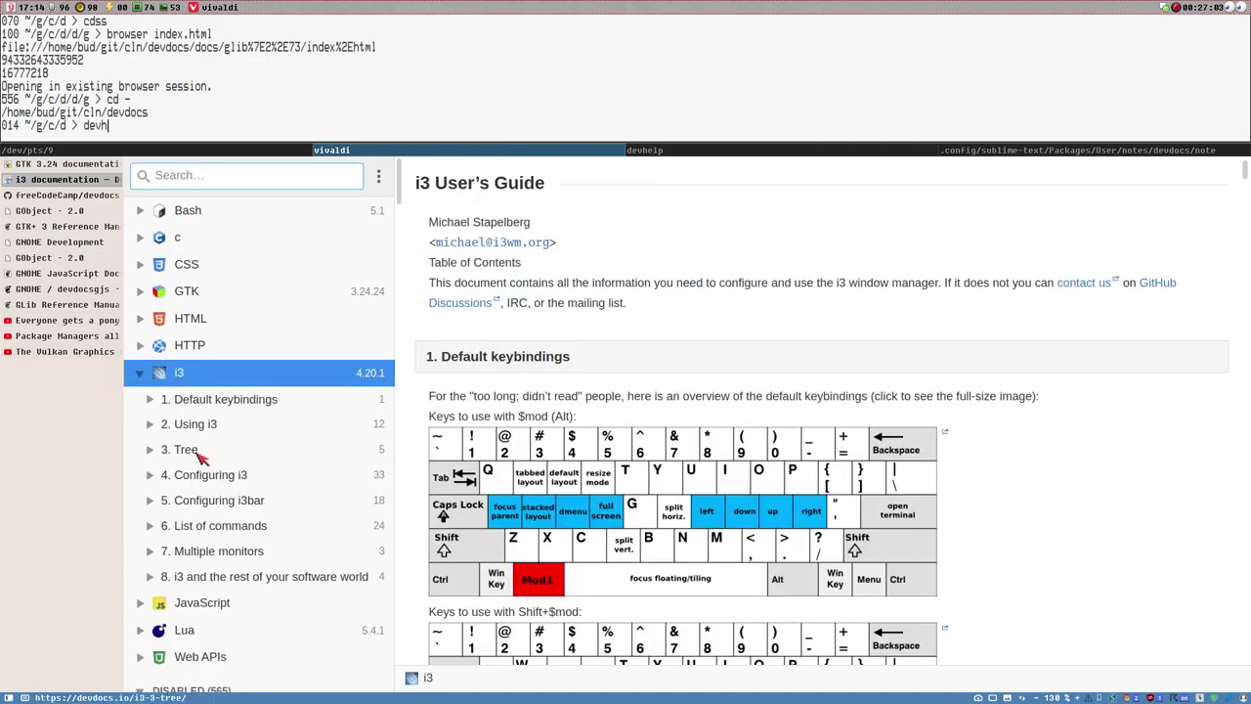
pyautogui.click(213, 501)
pyautogui.click(720, 150)
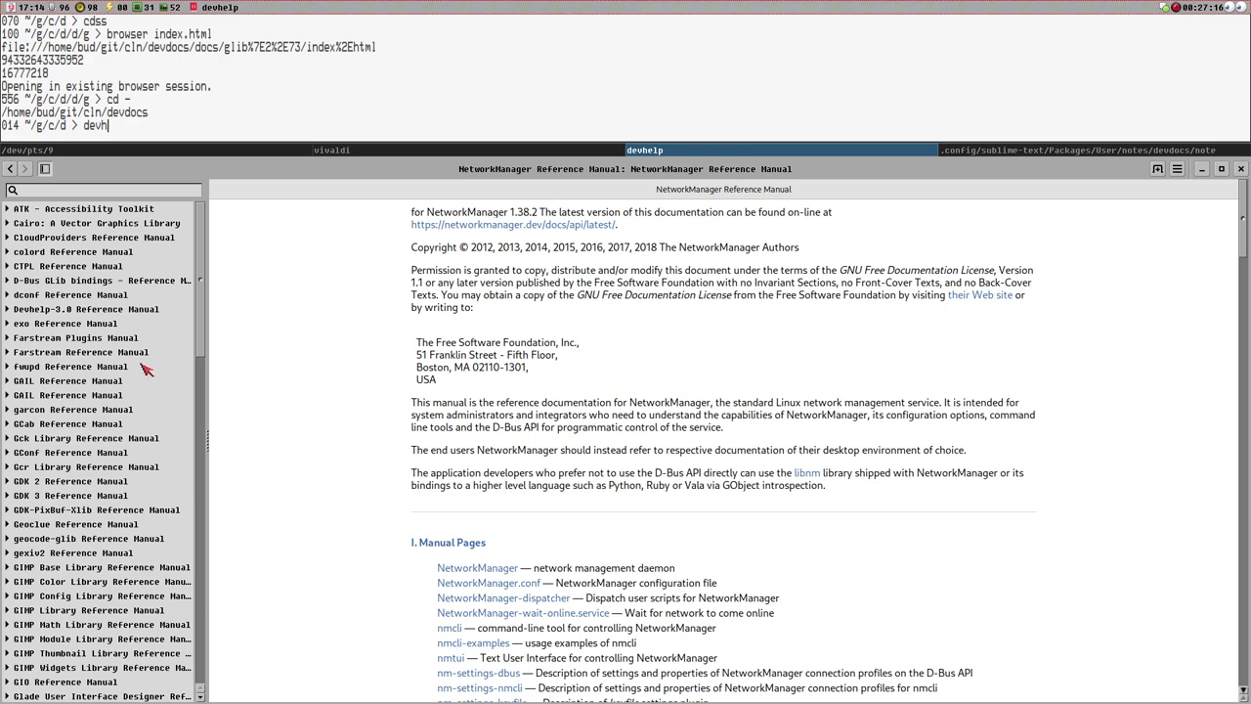
pyautogui.click(358, 149)
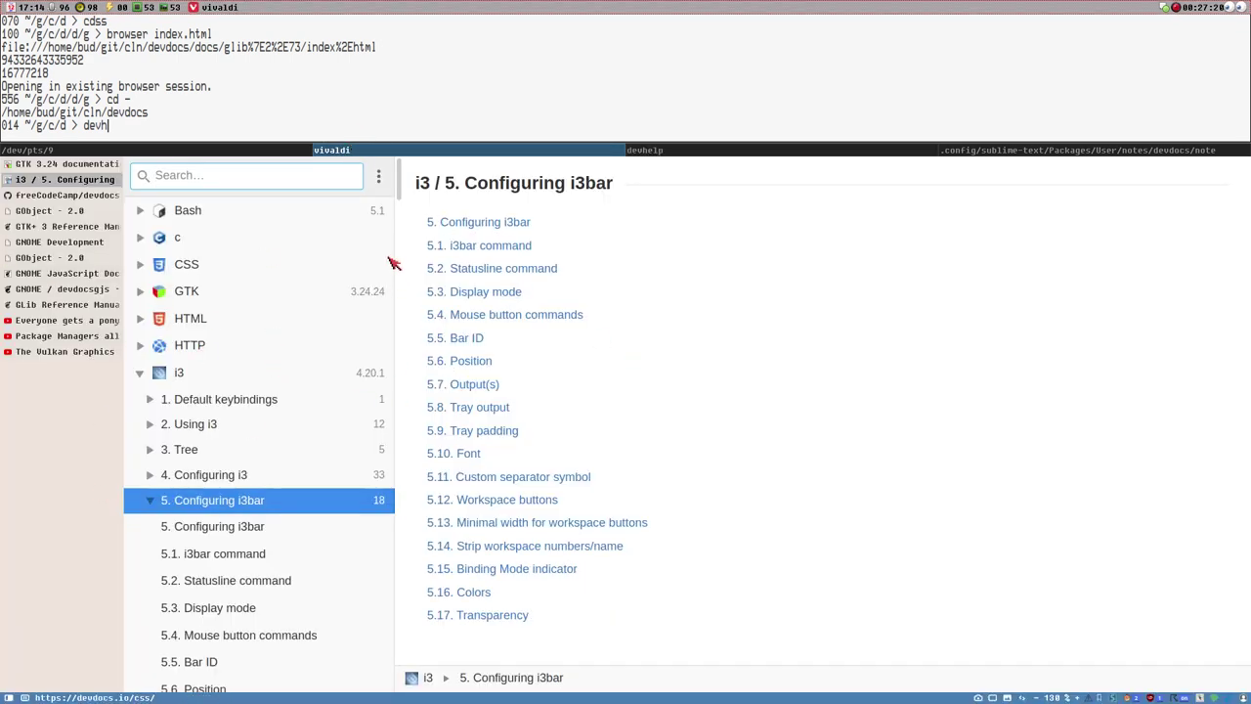
pyautogui.click(138, 374)
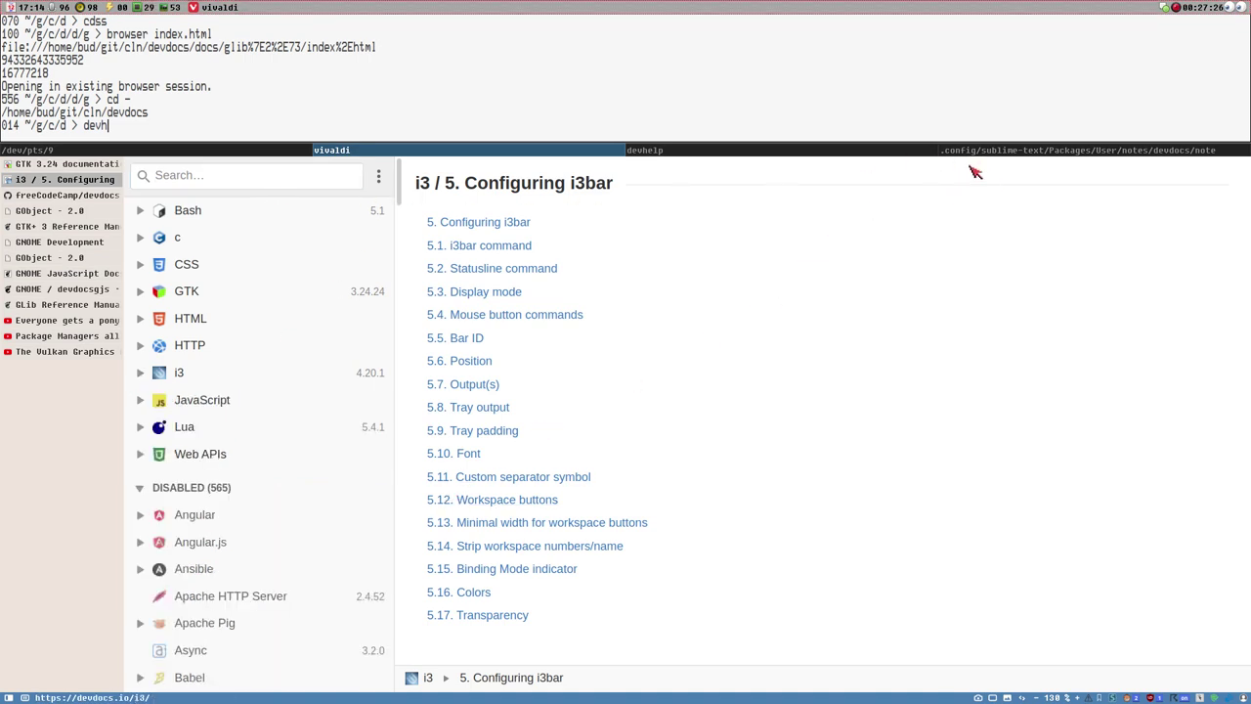
# Check the Sublime Text notes, then bring up the local DevDocs GTK 3.24 documentation.
pyautogui.click(999, 152)
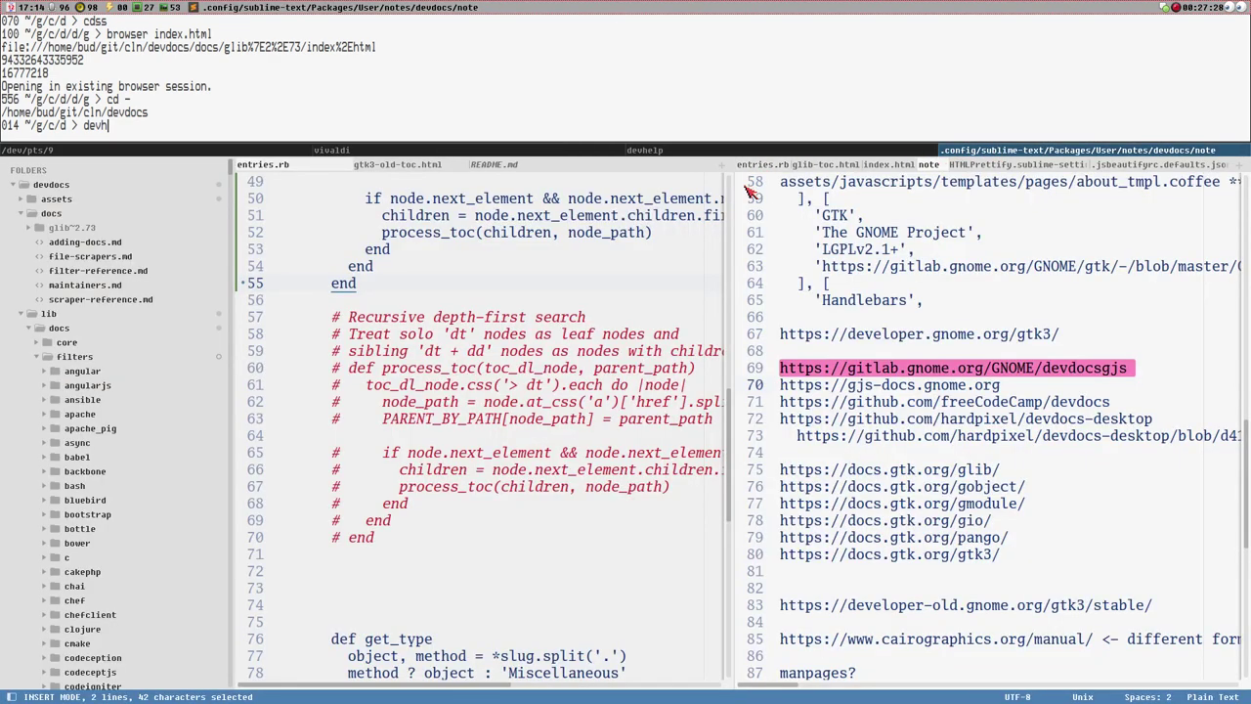
pyautogui.click(449, 151)
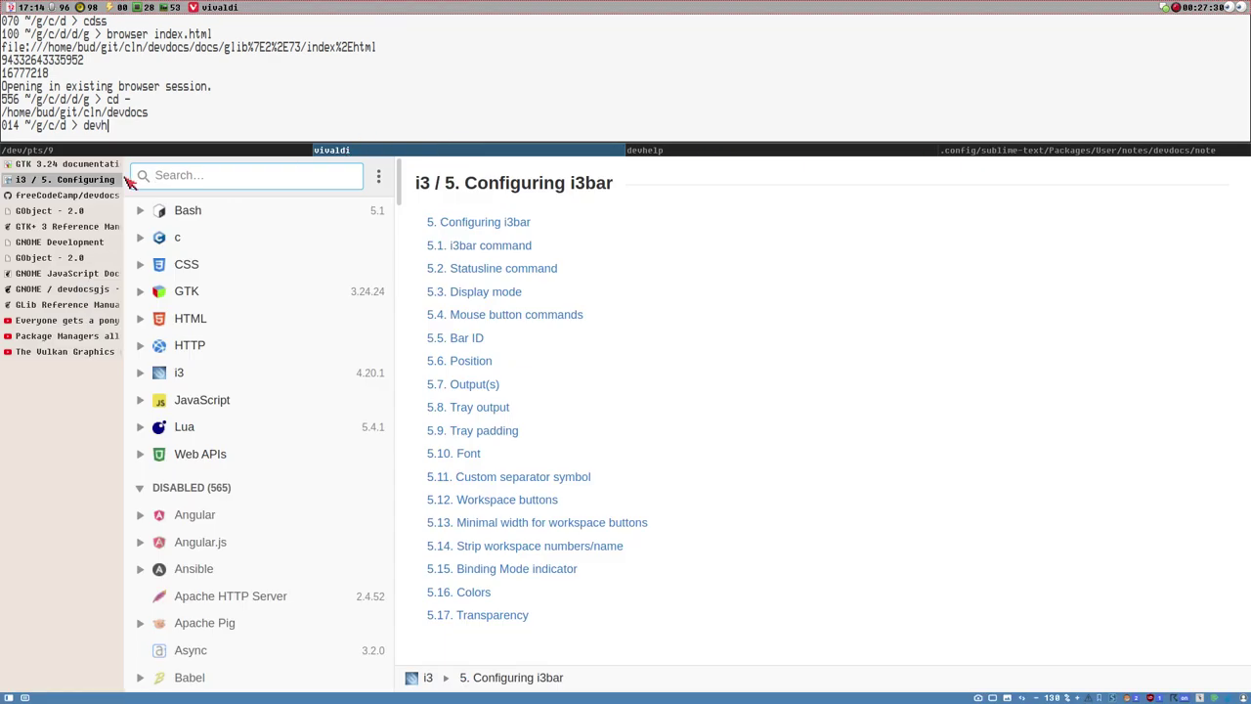
pyautogui.click(62, 164)
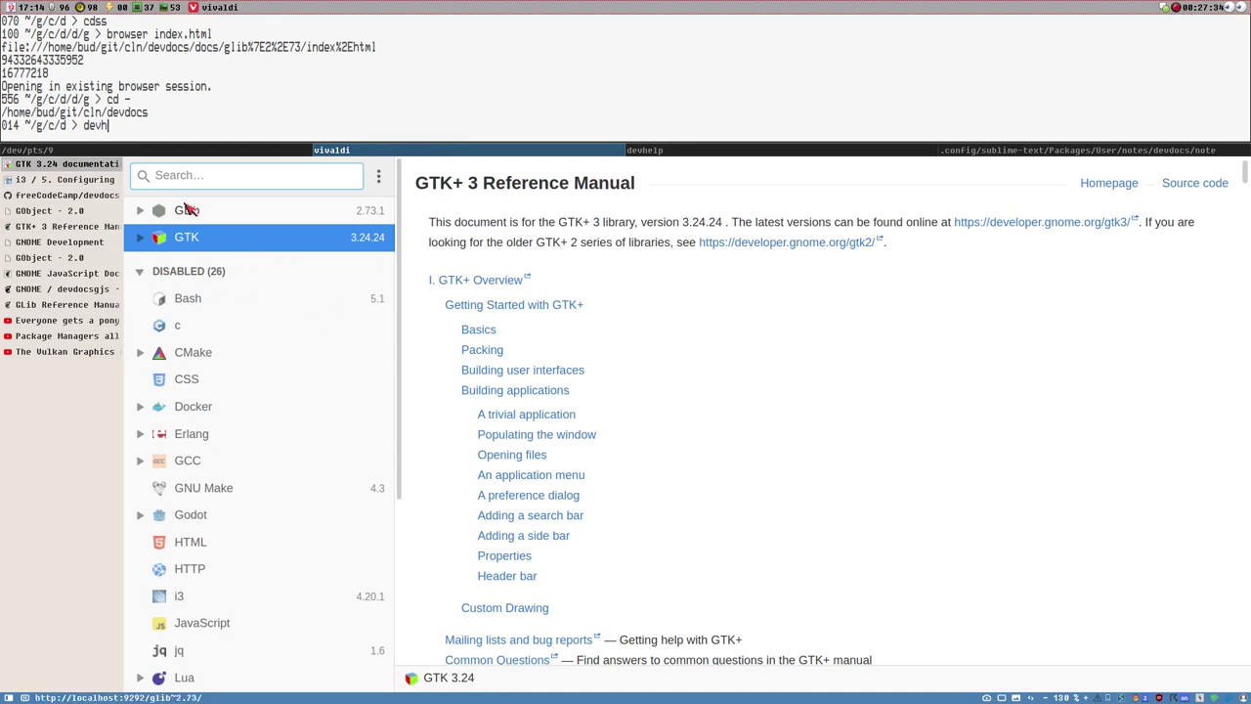
pyautogui.click(177, 212)
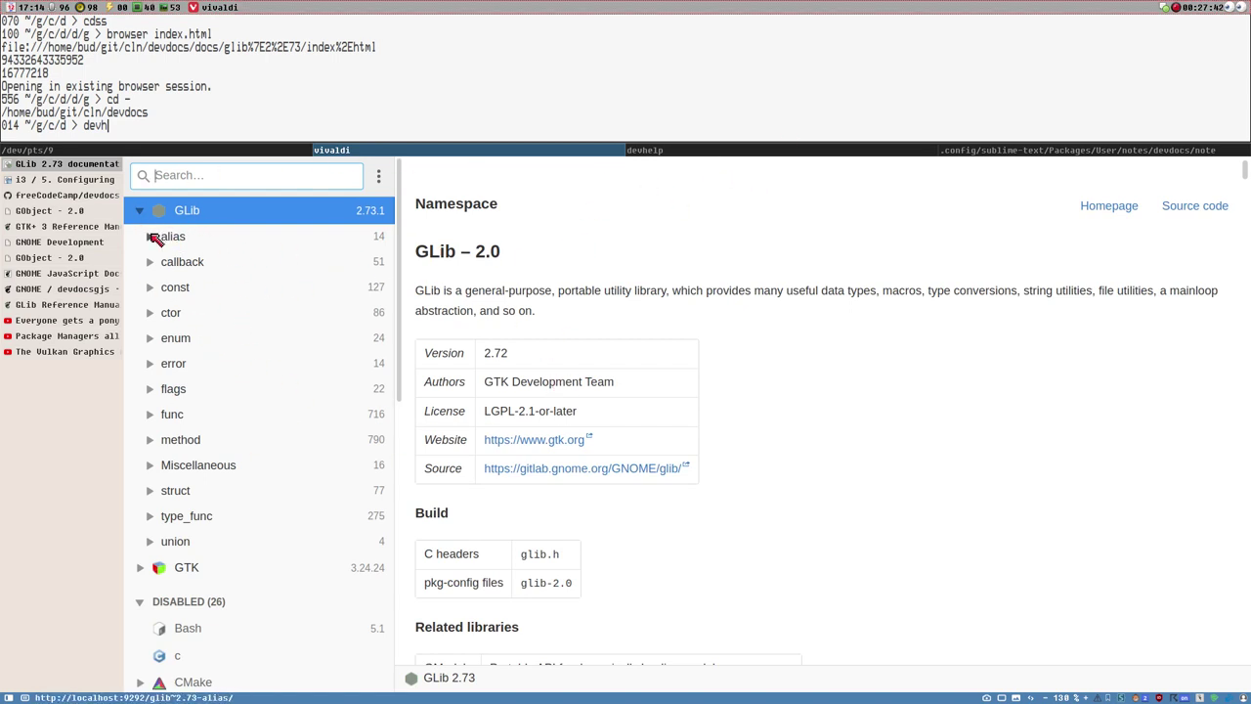
pyautogui.click(154, 238)
pyautogui.click(185, 321)
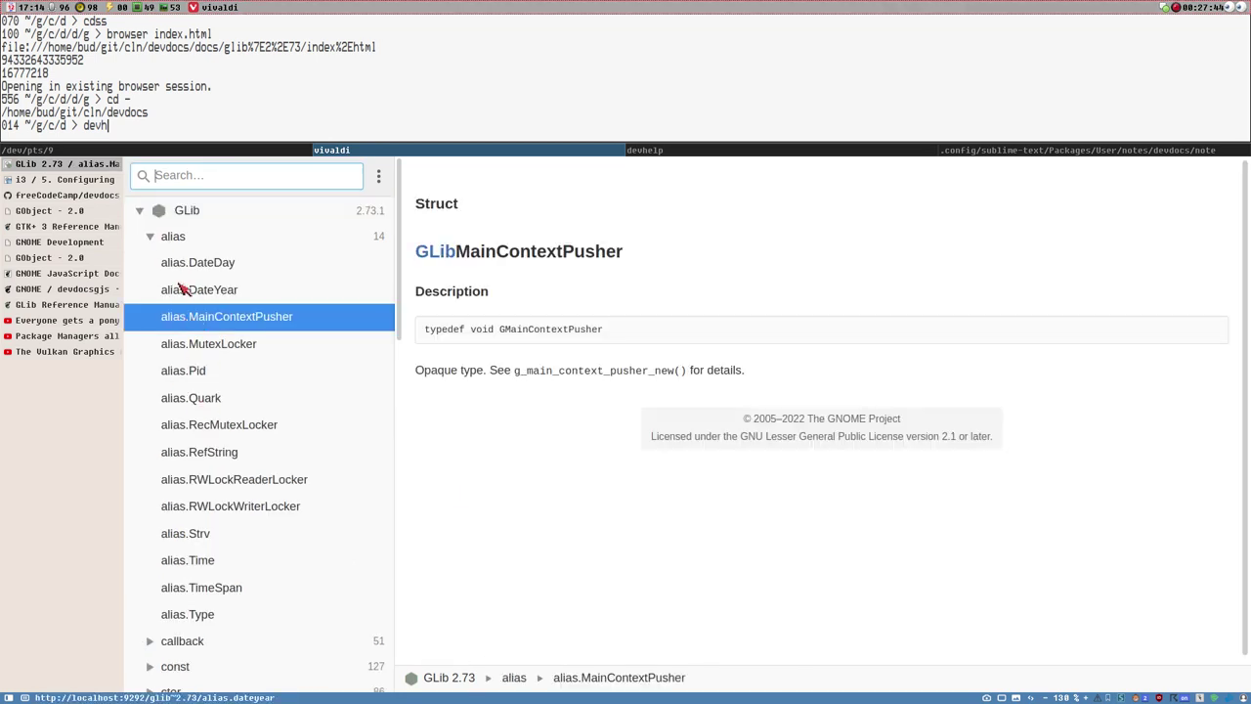
pyautogui.click(195, 455)
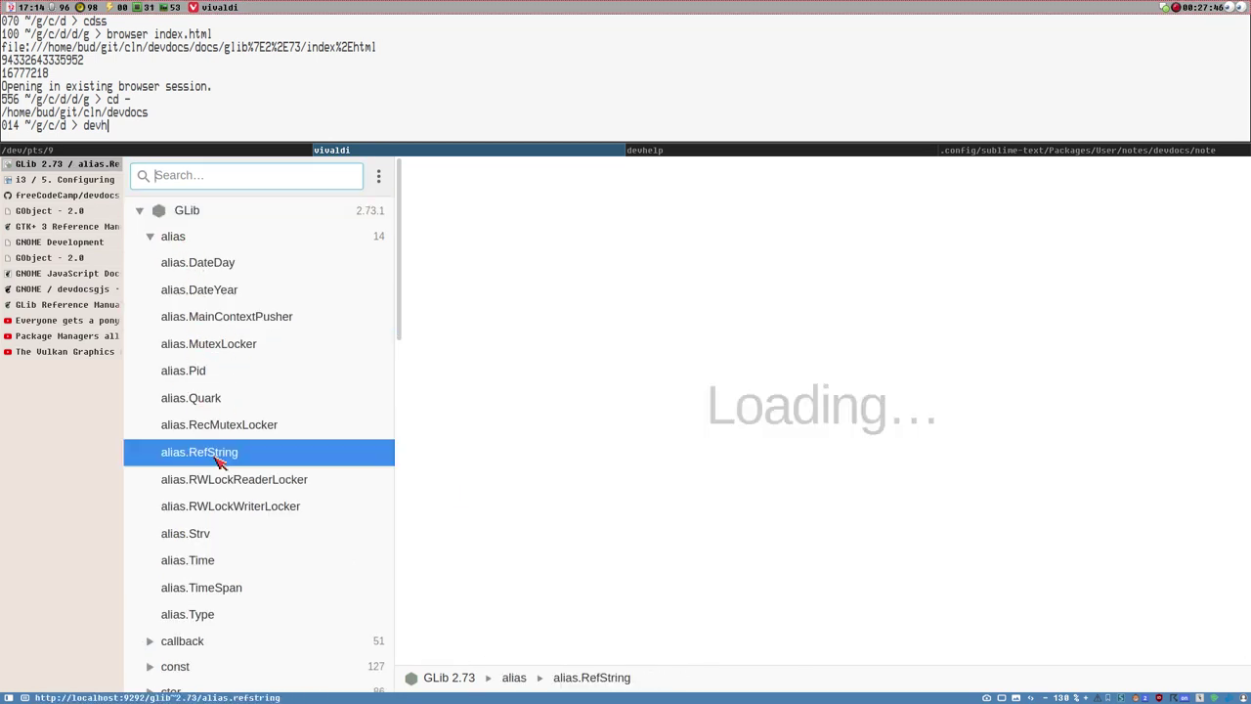
pyautogui.click(210, 395)
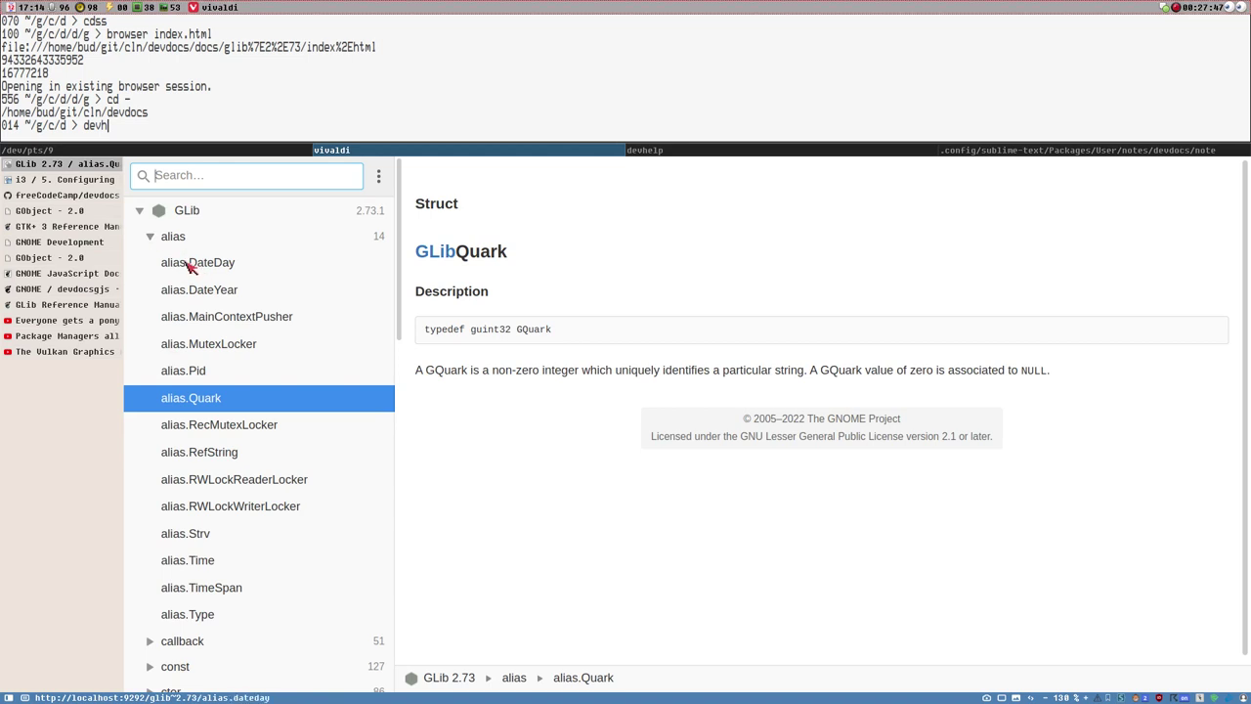
pyautogui.click(152, 237)
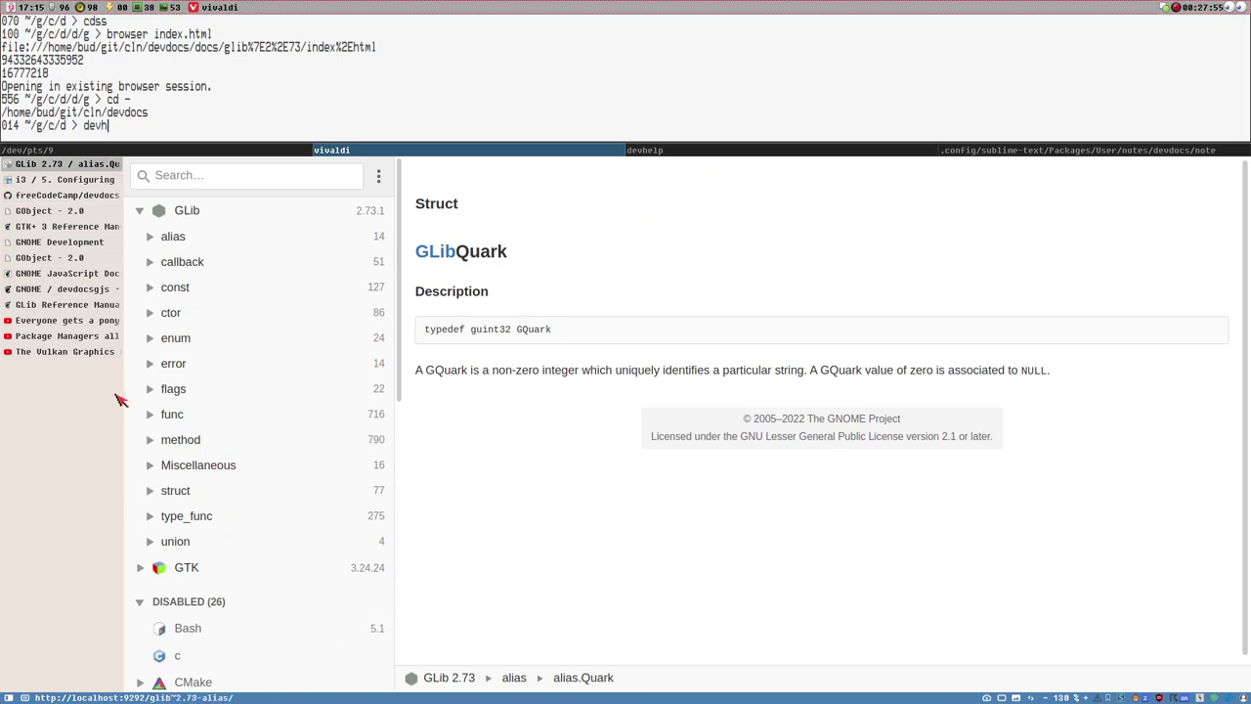
pyautogui.scroll(-2, 168, 363)
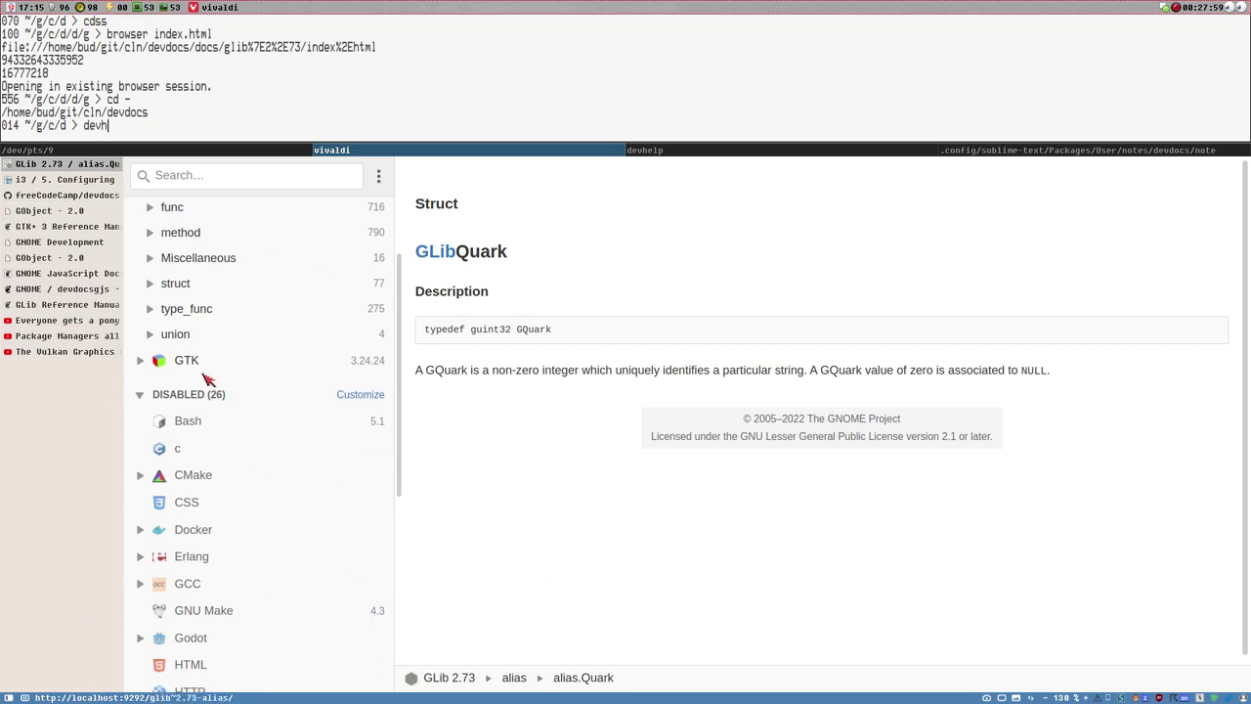
pyautogui.scroll(2, 228, 413)
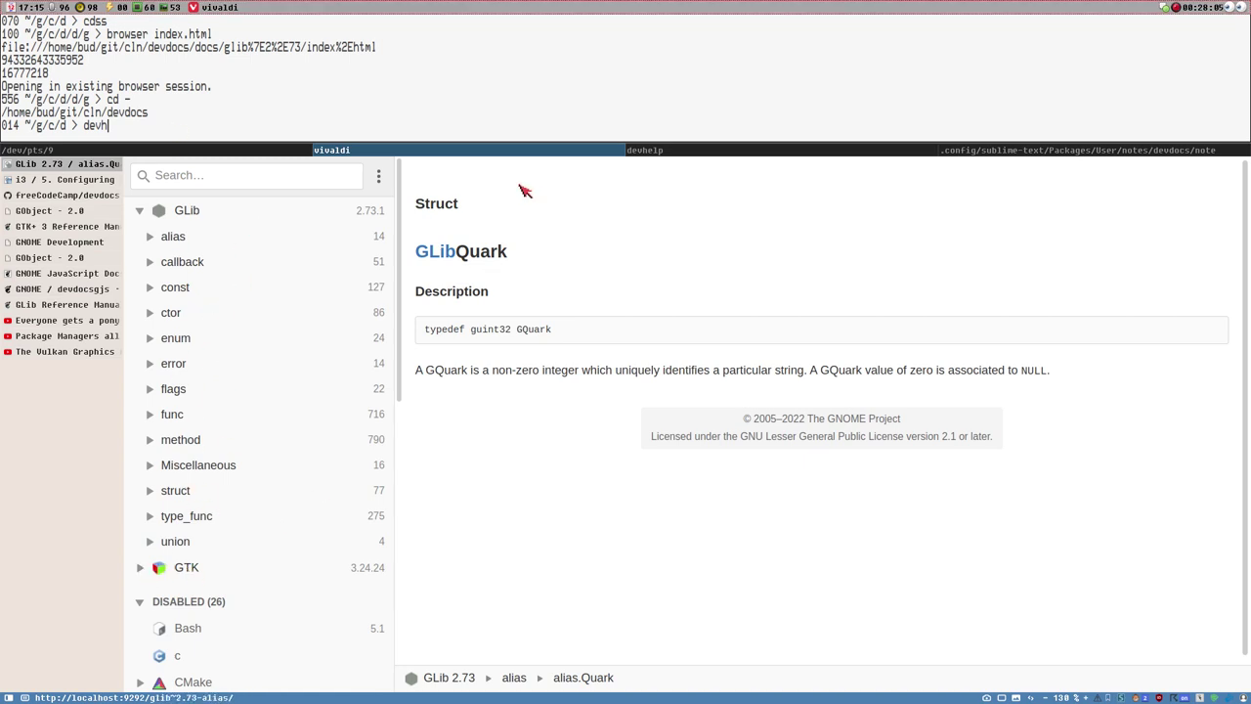
# Preview the raw glib~2.73 method.KeyFile.get_string.html file in Sublime Text, then return to Vivaldi.
pyautogui.click(968, 151)
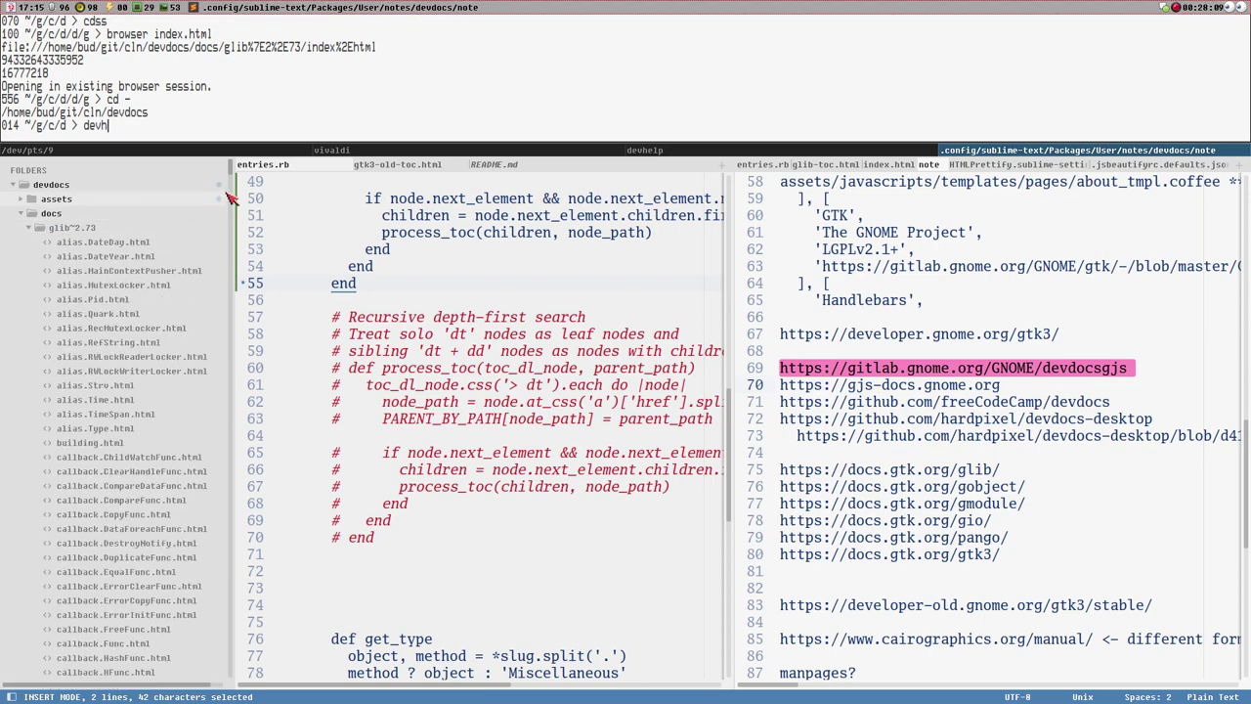
pyautogui.moveTo(237, 178); pyautogui.dragTo(237, 200)
pyautogui.scroll(-10, 108, 317)
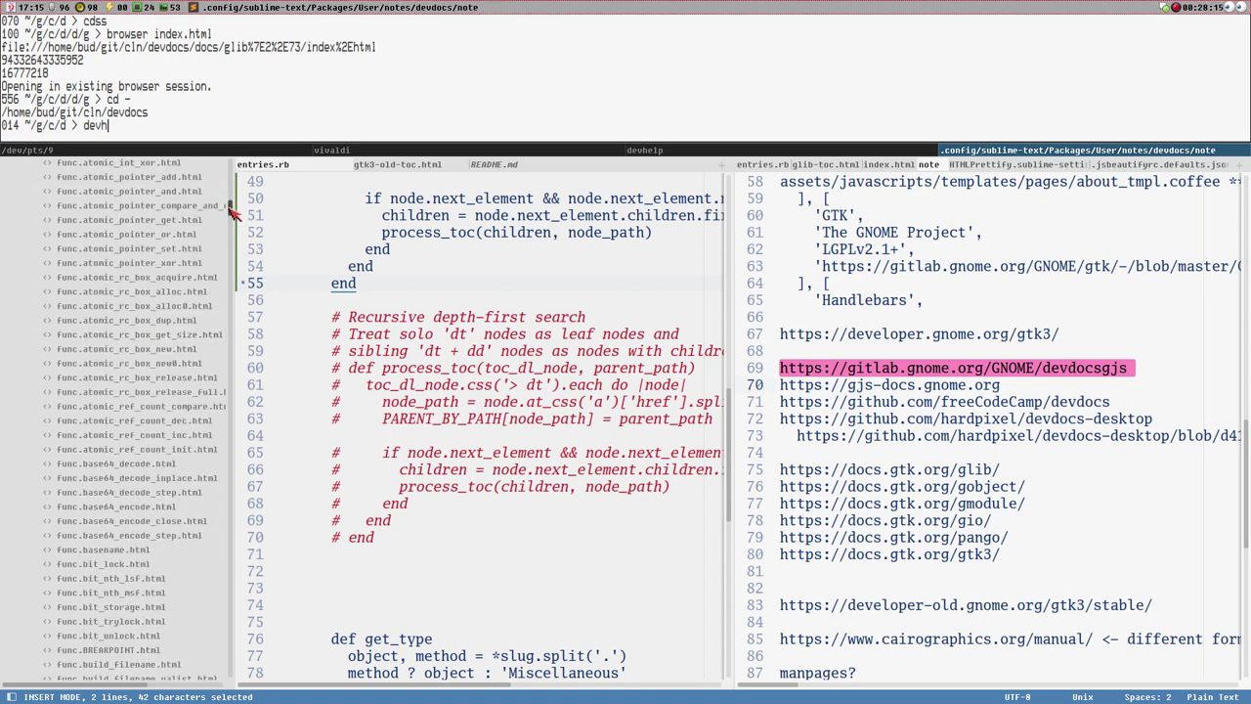
pyautogui.scroll(-8, 159, 302)
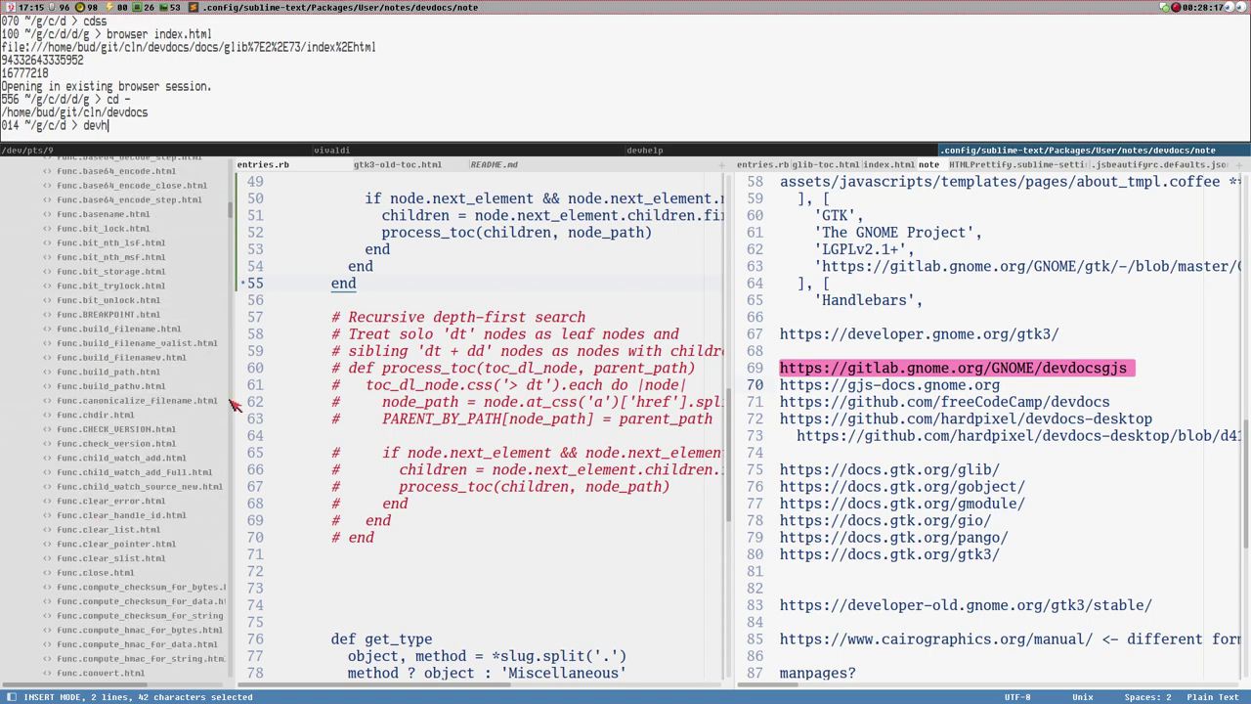
pyautogui.moveTo(235, 215); pyautogui.dragTo(235, 295)
pyautogui.click(102, 476)
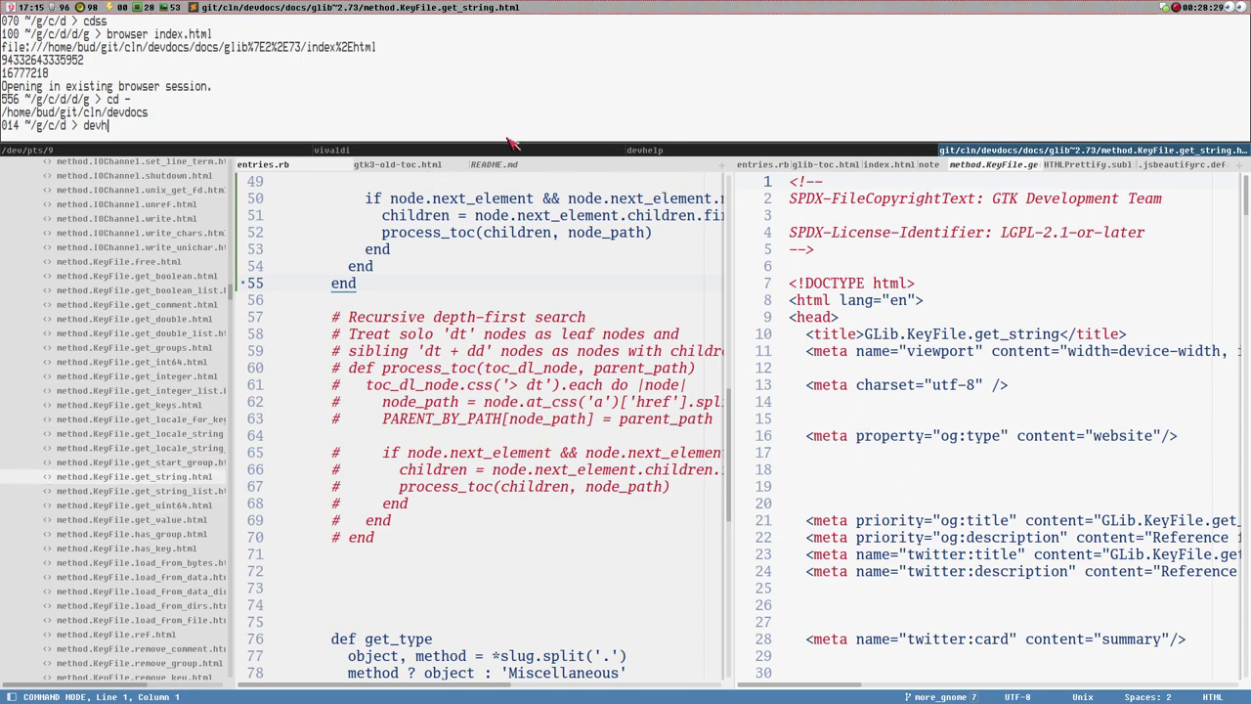
pyautogui.click(465, 152)
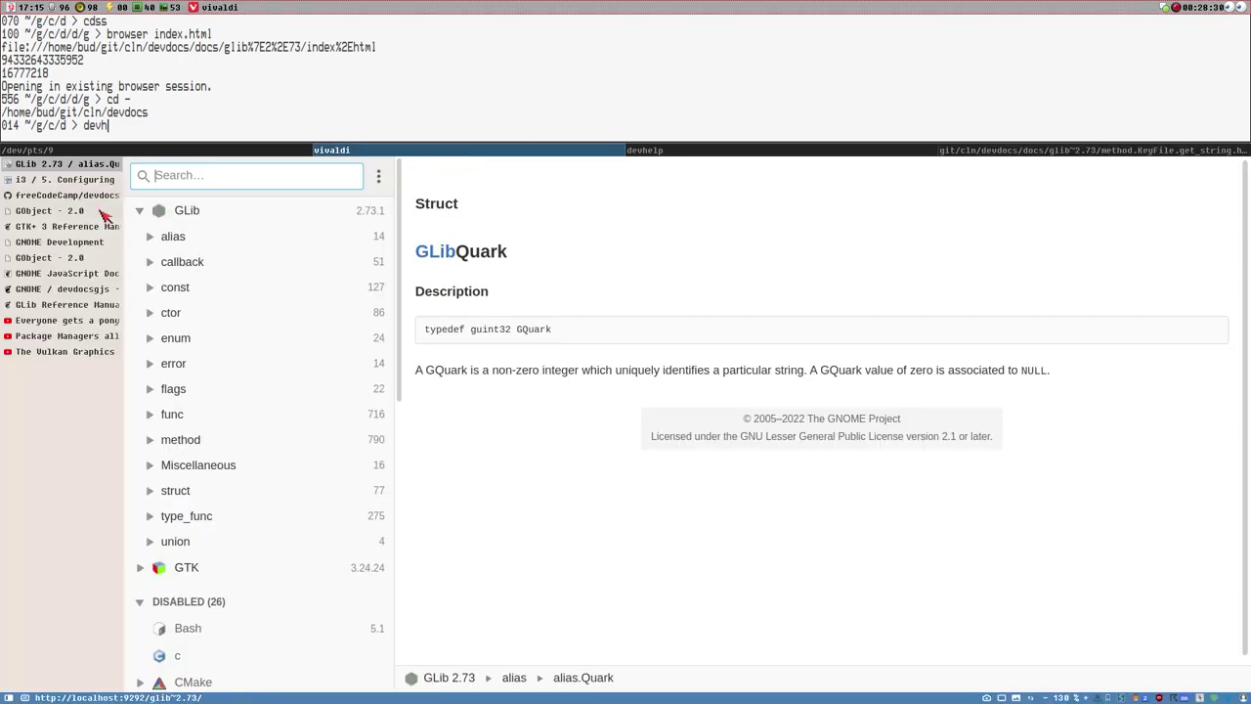
# Open the GObject 2.0 documentation and follow its GLib 2.0 dependency.
pyautogui.click(51, 211)
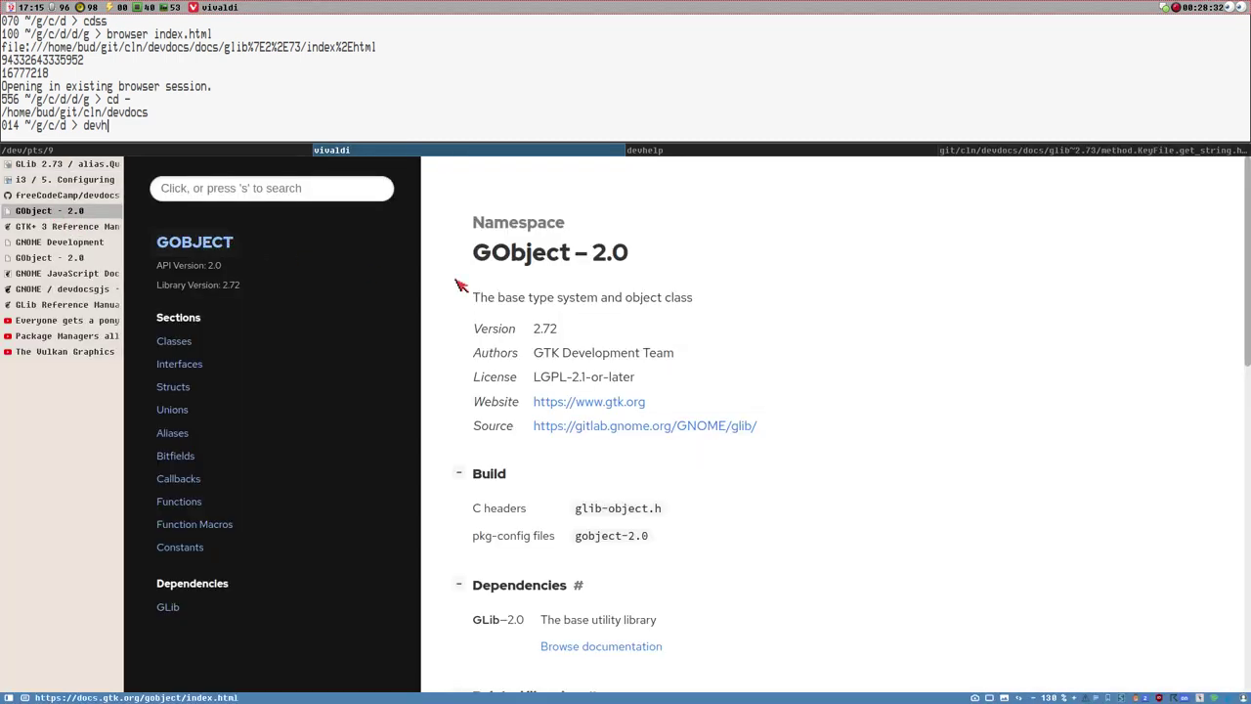
pyautogui.click(52, 243)
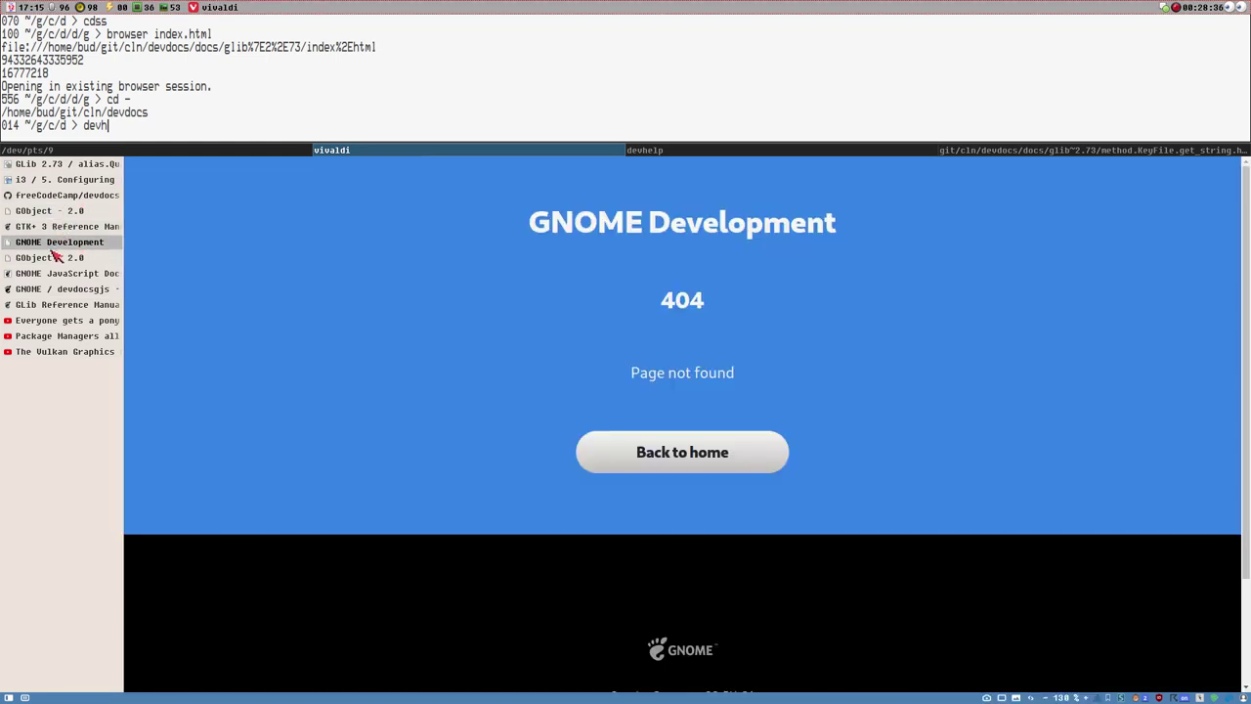
pyautogui.click(53, 257)
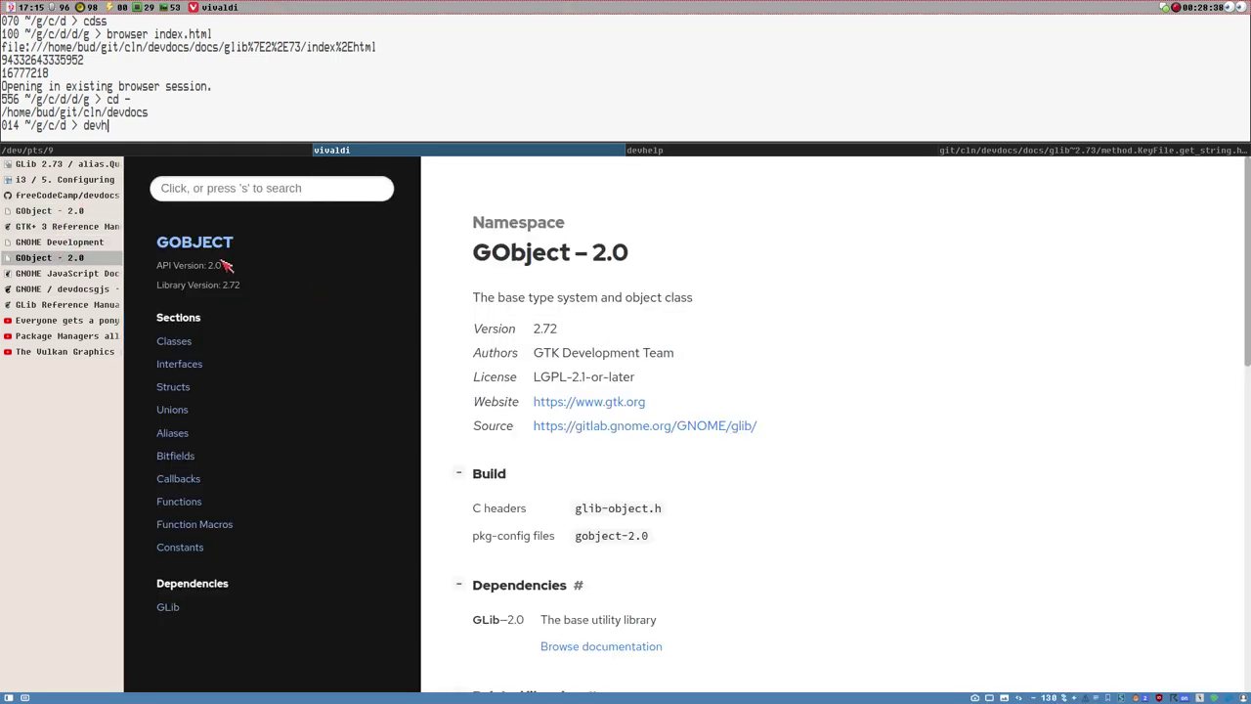
pyautogui.click(168, 606)
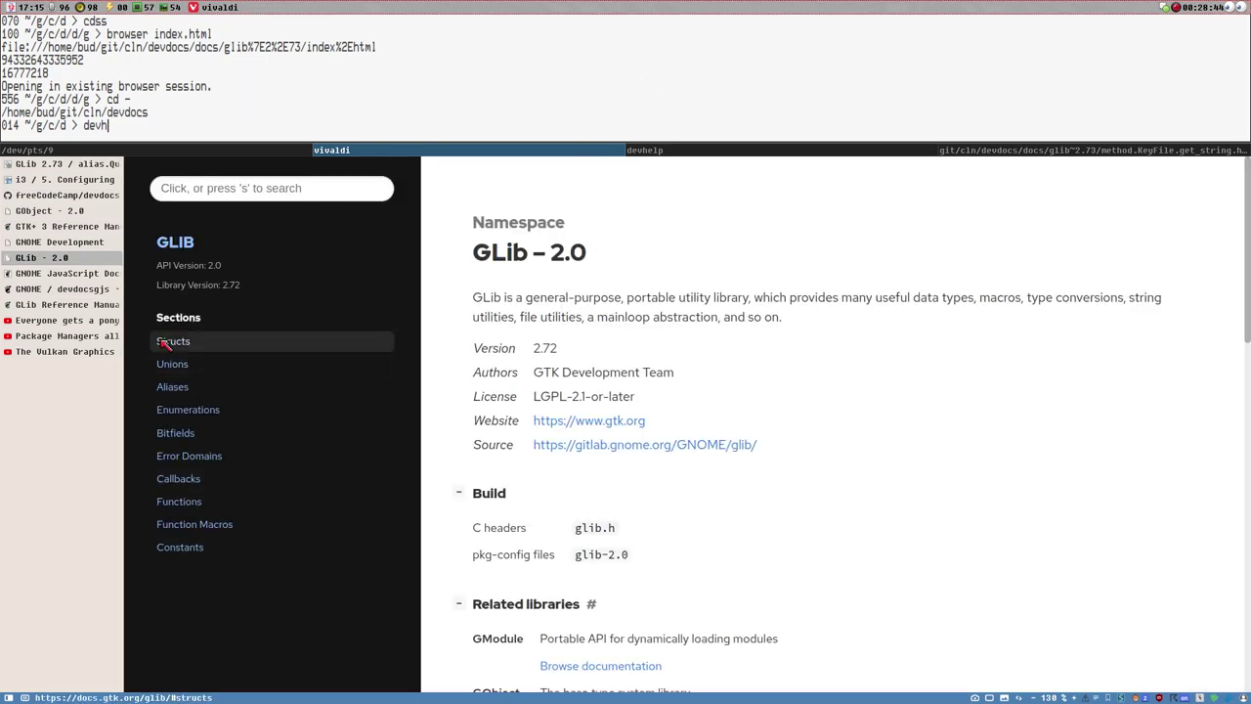
pyautogui.scroll(-3, 656, 356)
pyautogui.scroll(-8, 656, 357)
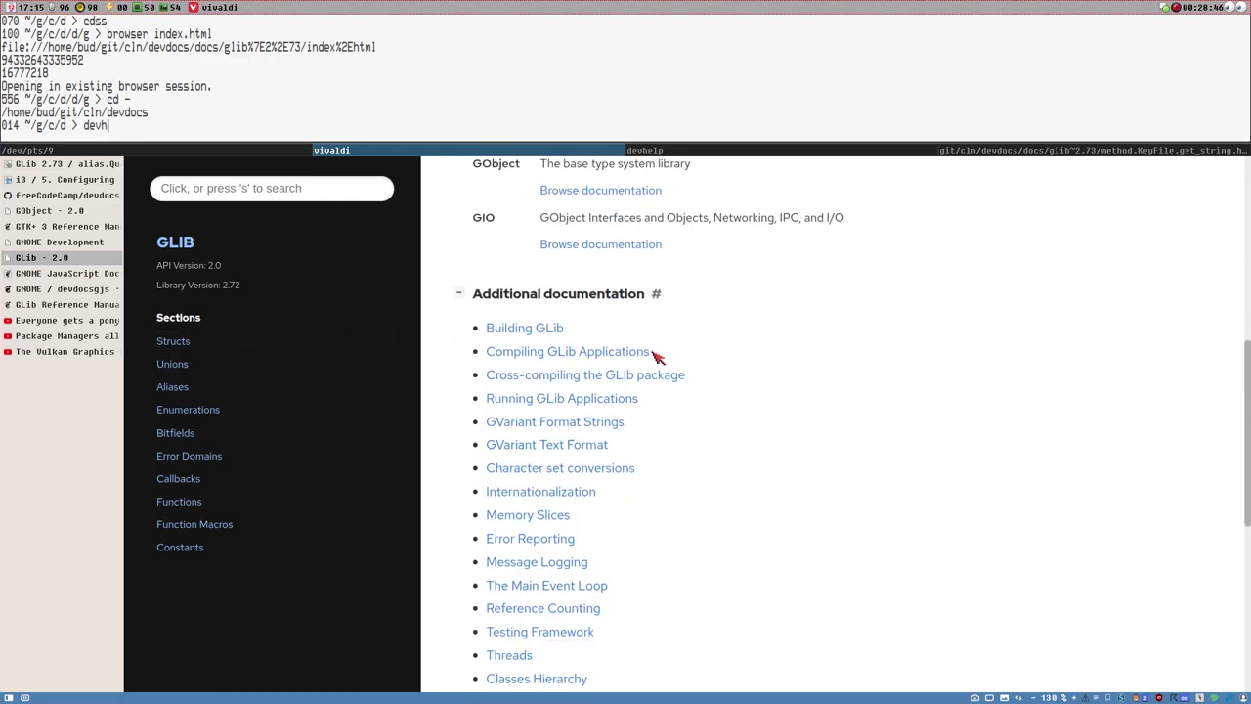
# Expand GLib's Structs list and open the AsyncQueue struct reference.
pyautogui.click(460, 390)
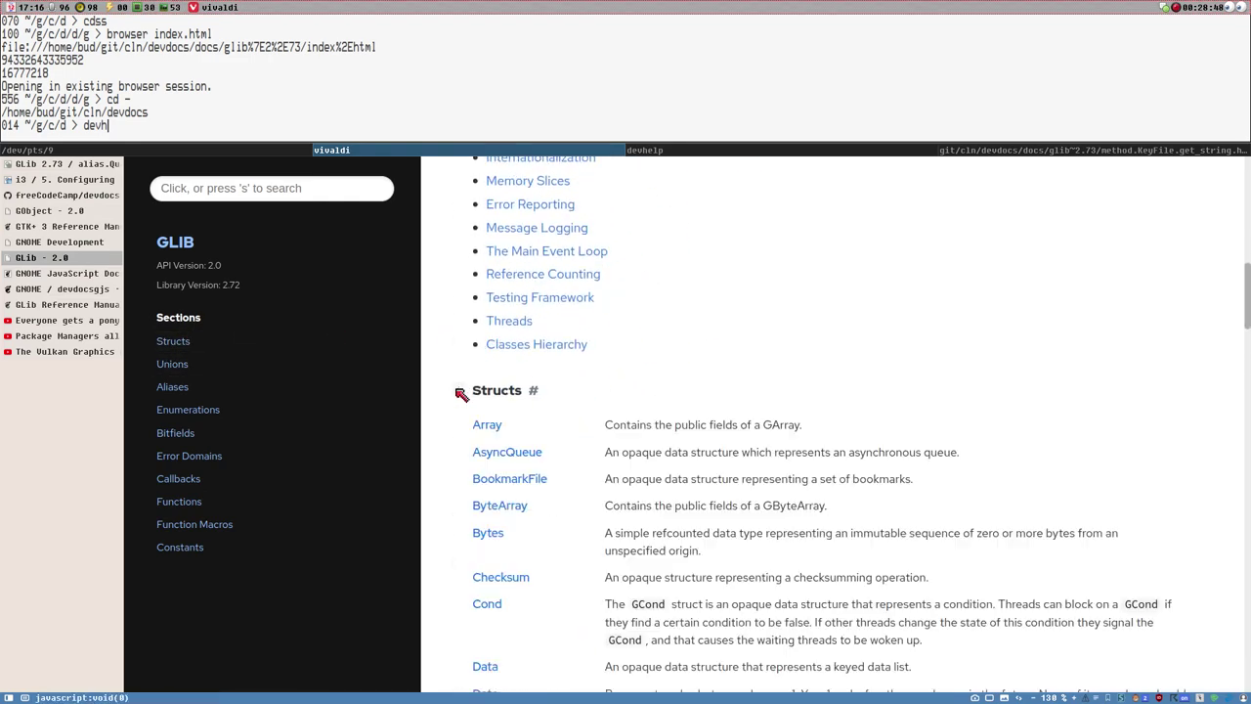
pyautogui.scroll(-3, 644, 353)
pyautogui.scroll(2, 541, 420)
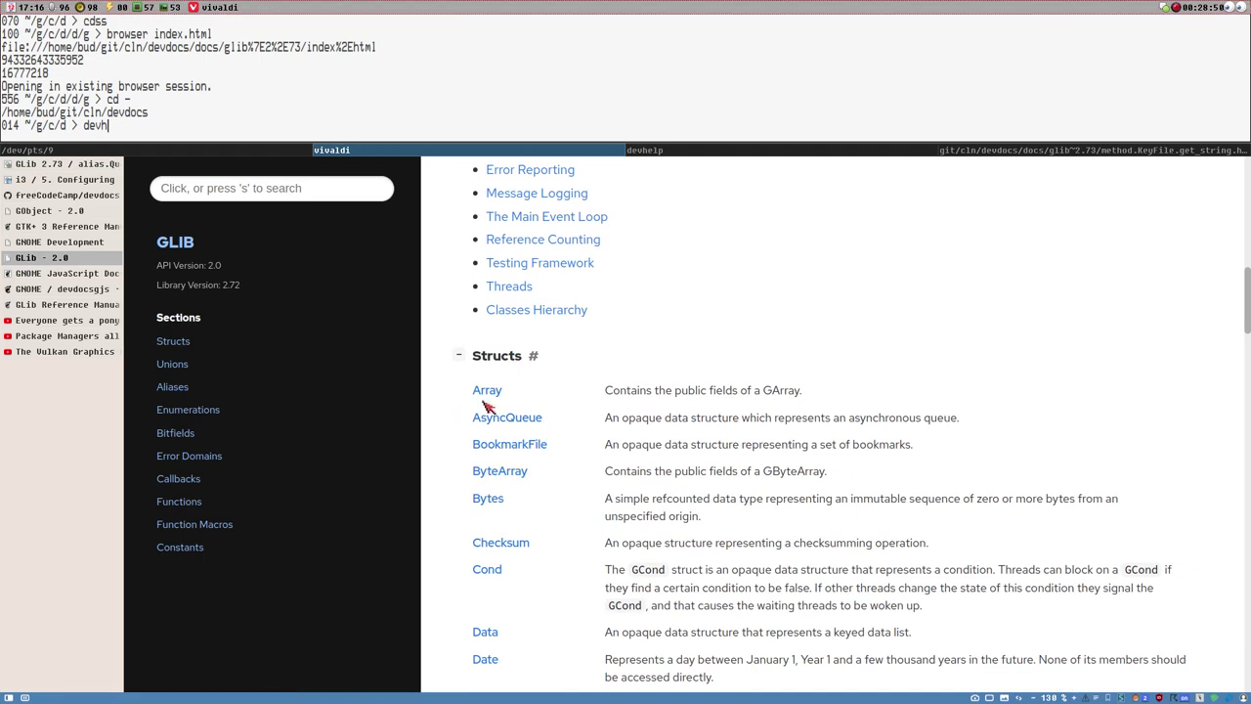
pyautogui.click(504, 418)
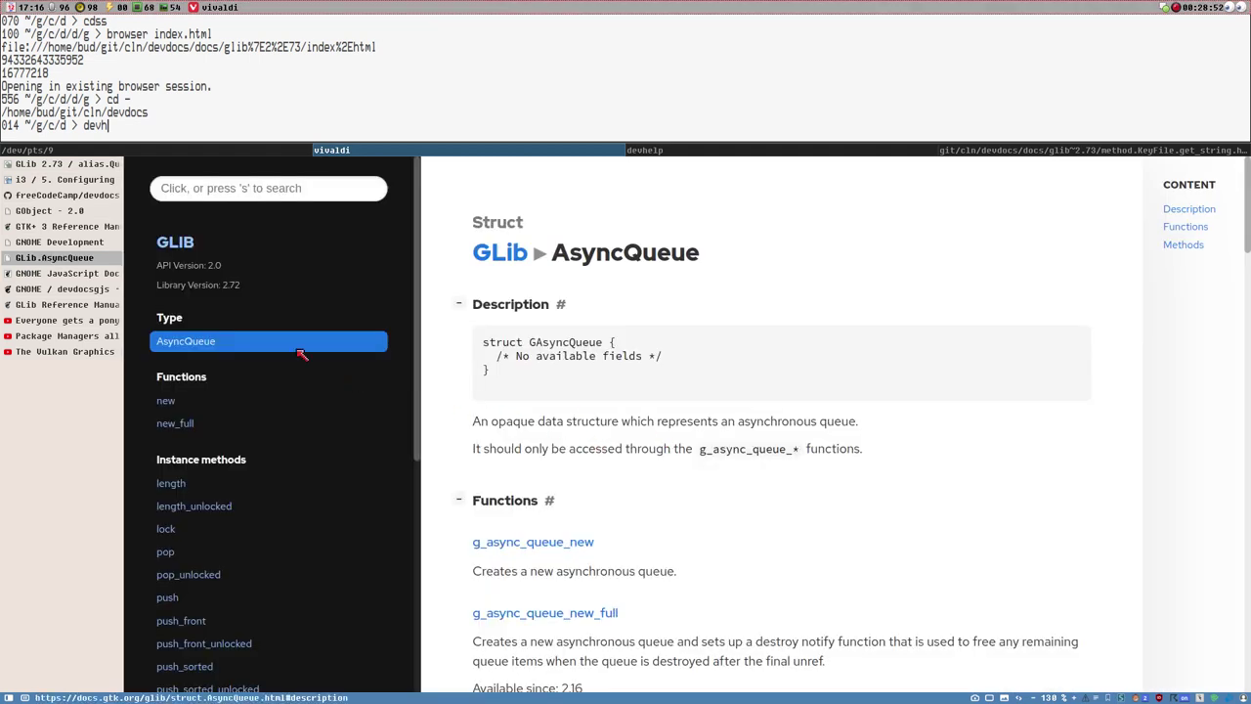
# Read through the AsyncQueue reference, then go to the GNOME JavaScript Docs welcome page.
pyautogui.scroll(-3, 301, 354)
pyautogui.scroll(2, 301, 359)
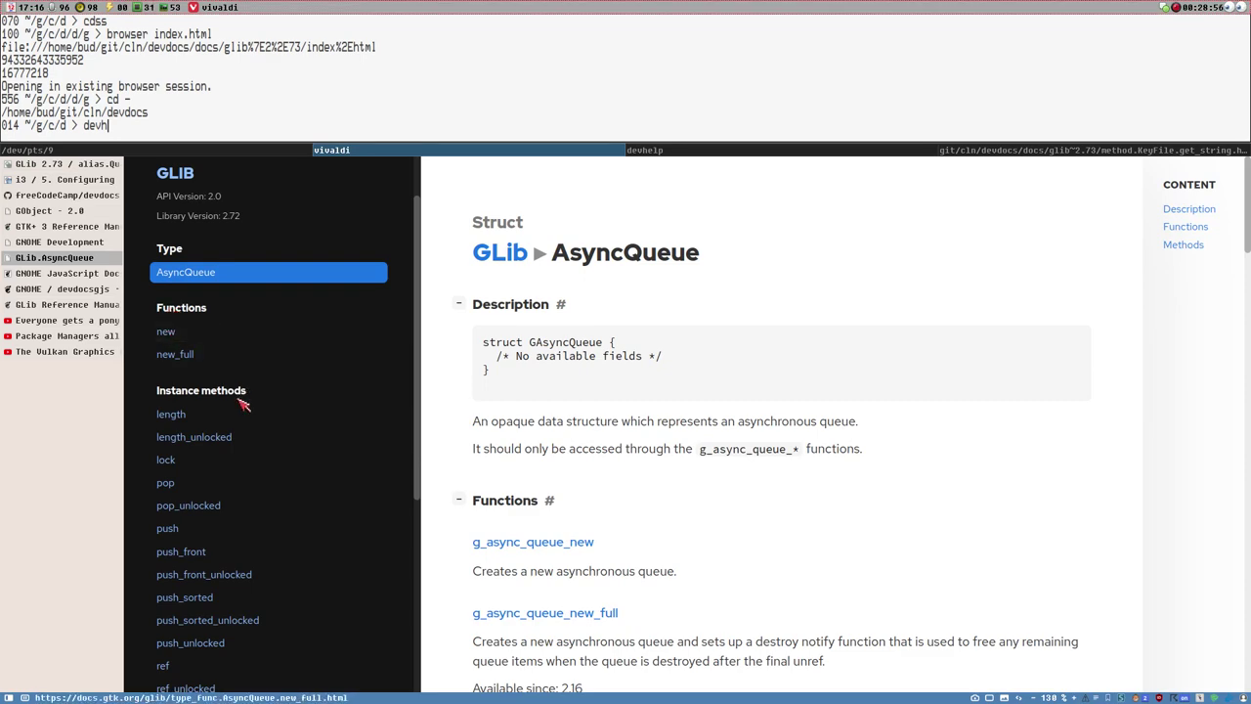
pyautogui.scroll(-6, 625, 401)
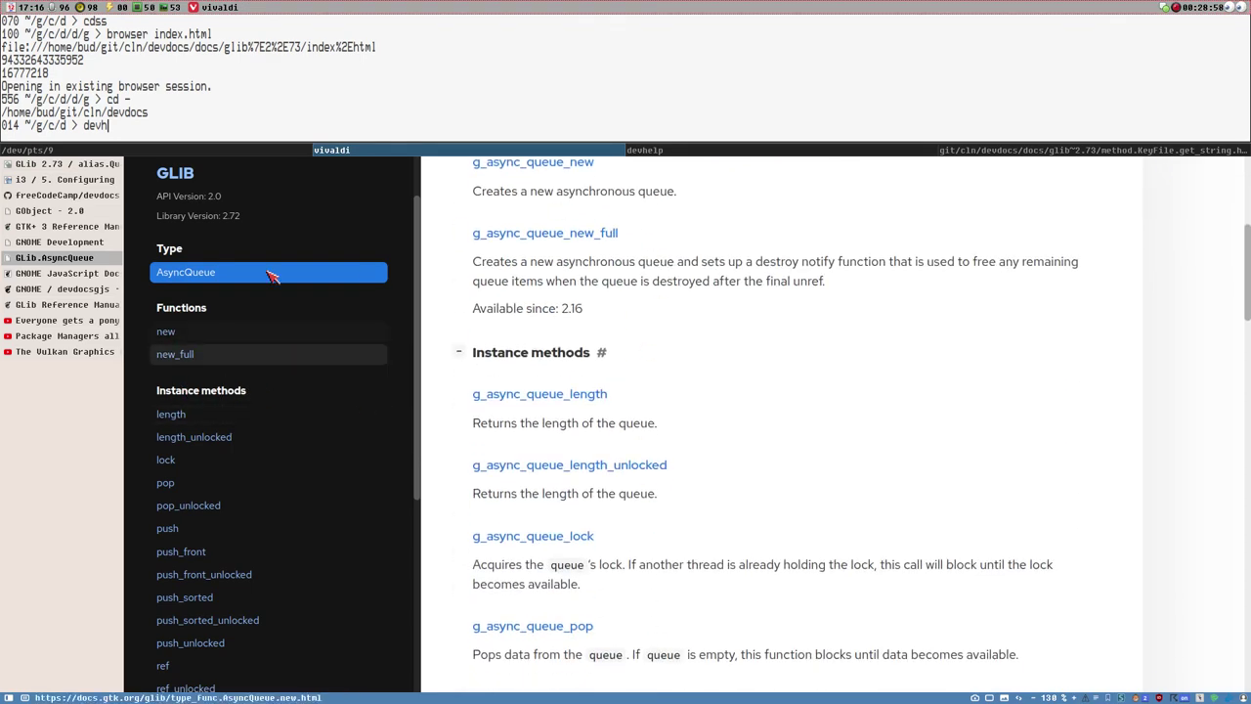
pyautogui.scroll(-1, 618, 396)
pyautogui.scroll(3, 618, 396)
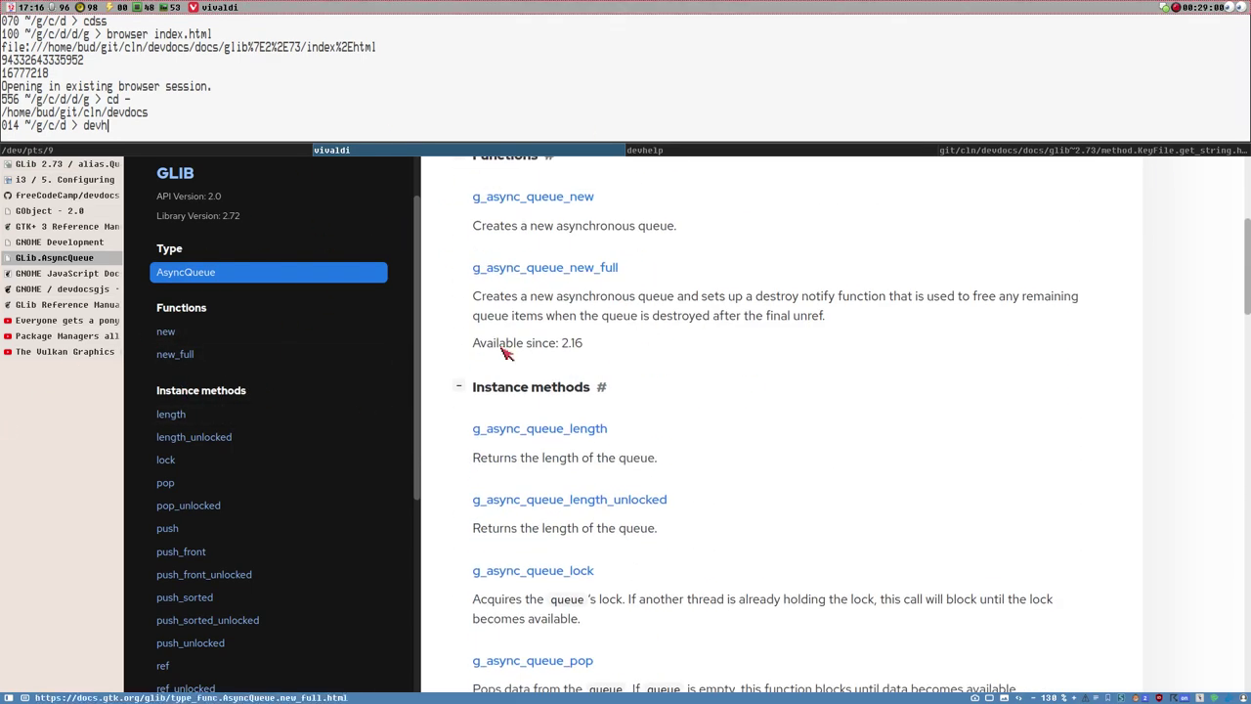
pyautogui.scroll(-3, 691, 359)
pyautogui.scroll(-3, 691, 359)
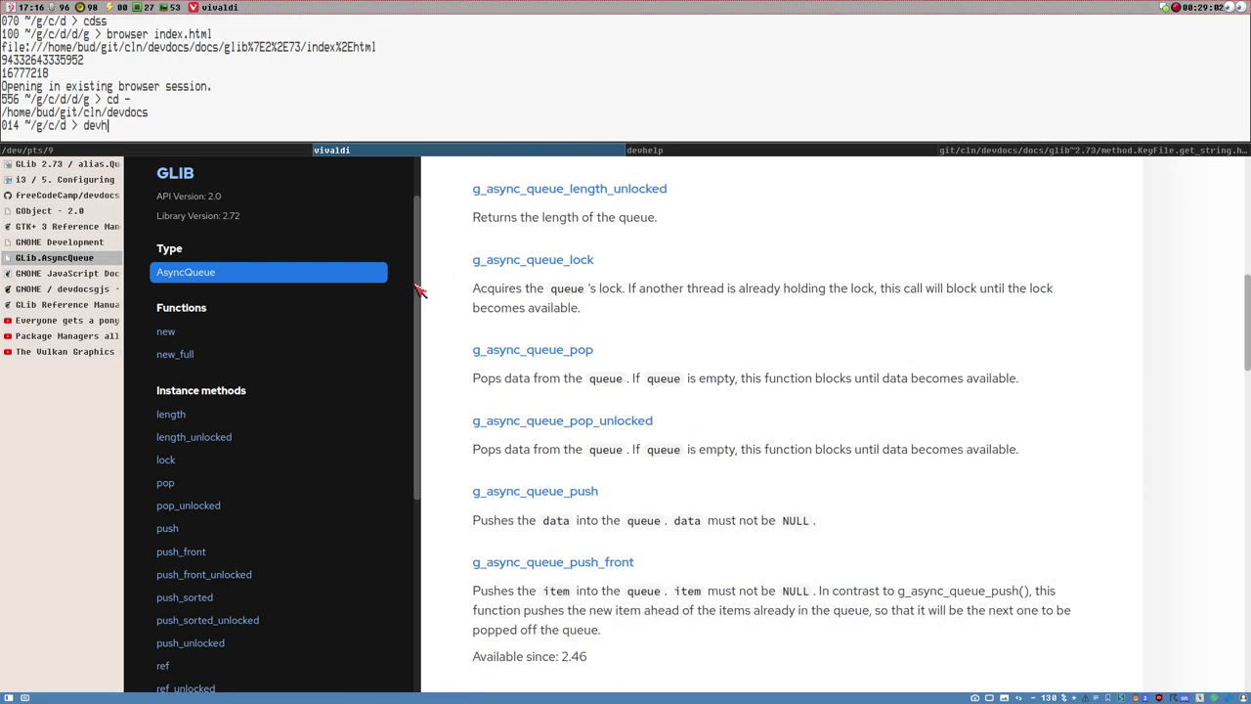
pyautogui.moveTo(419, 290); pyautogui.dragTo(438, 623)
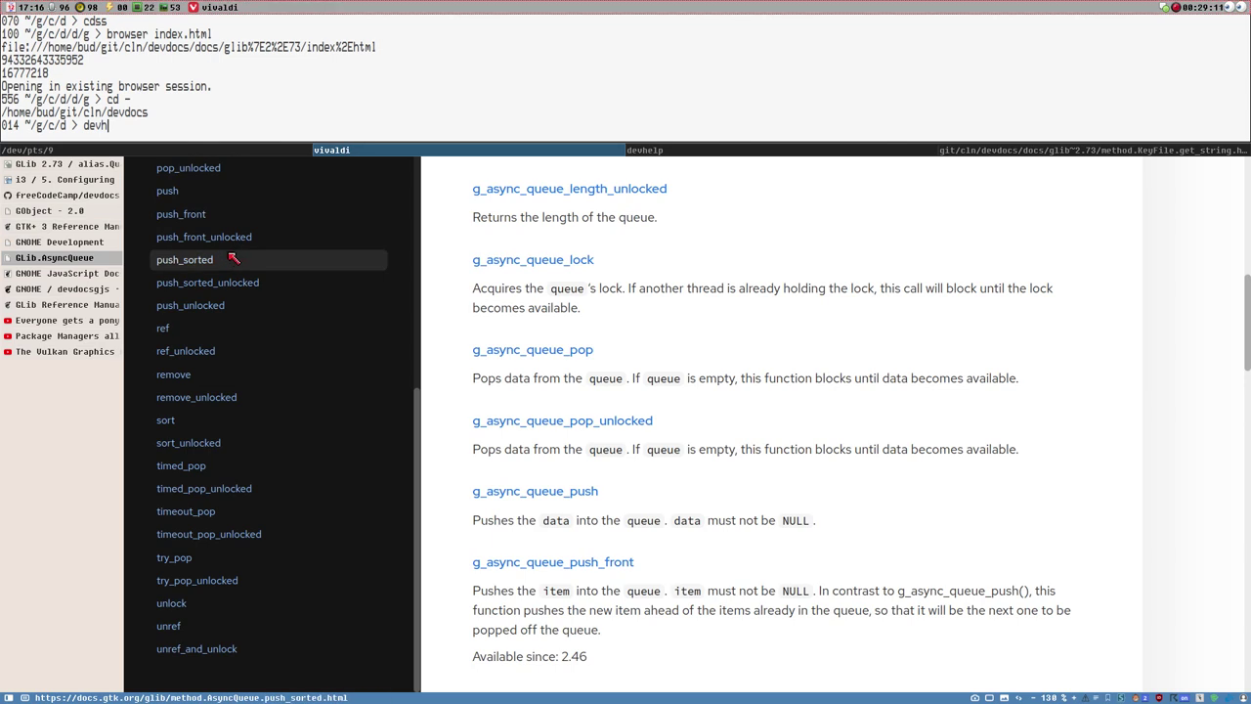
pyautogui.scroll(3, 290, 391)
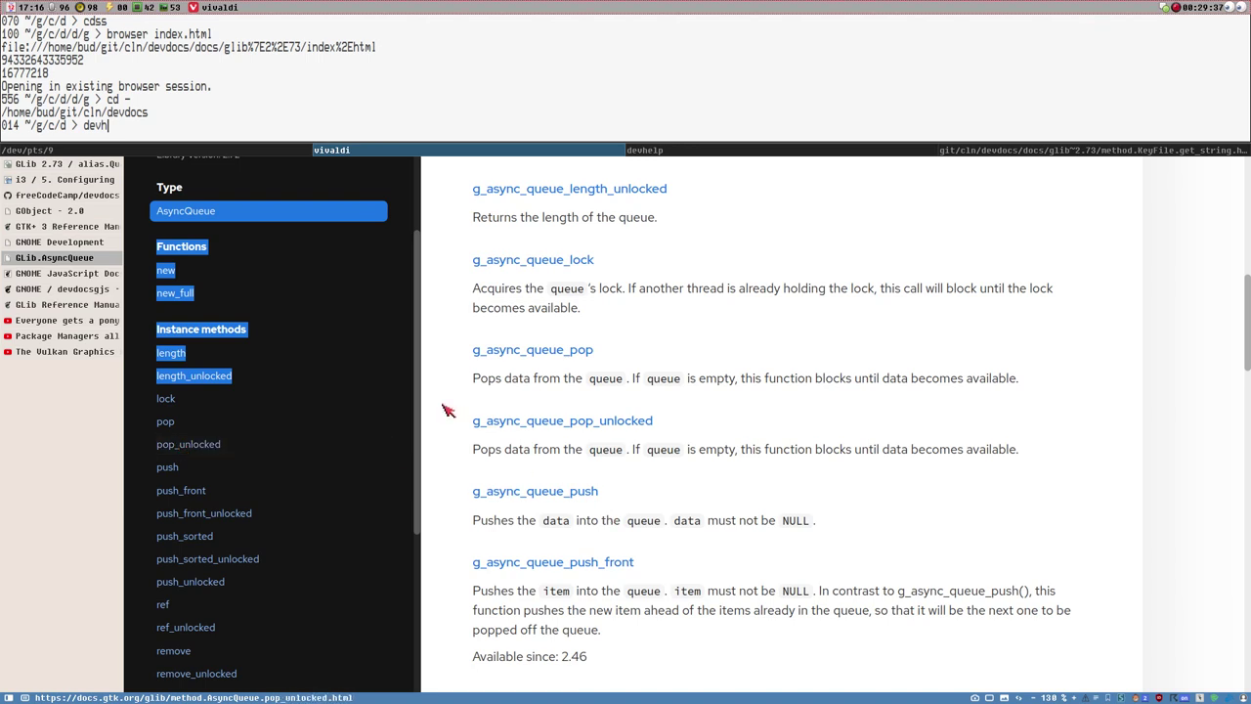
pyautogui.click(821, 395)
pyautogui.scroll(3, 821, 342)
pyautogui.scroll(5, 821, 365)
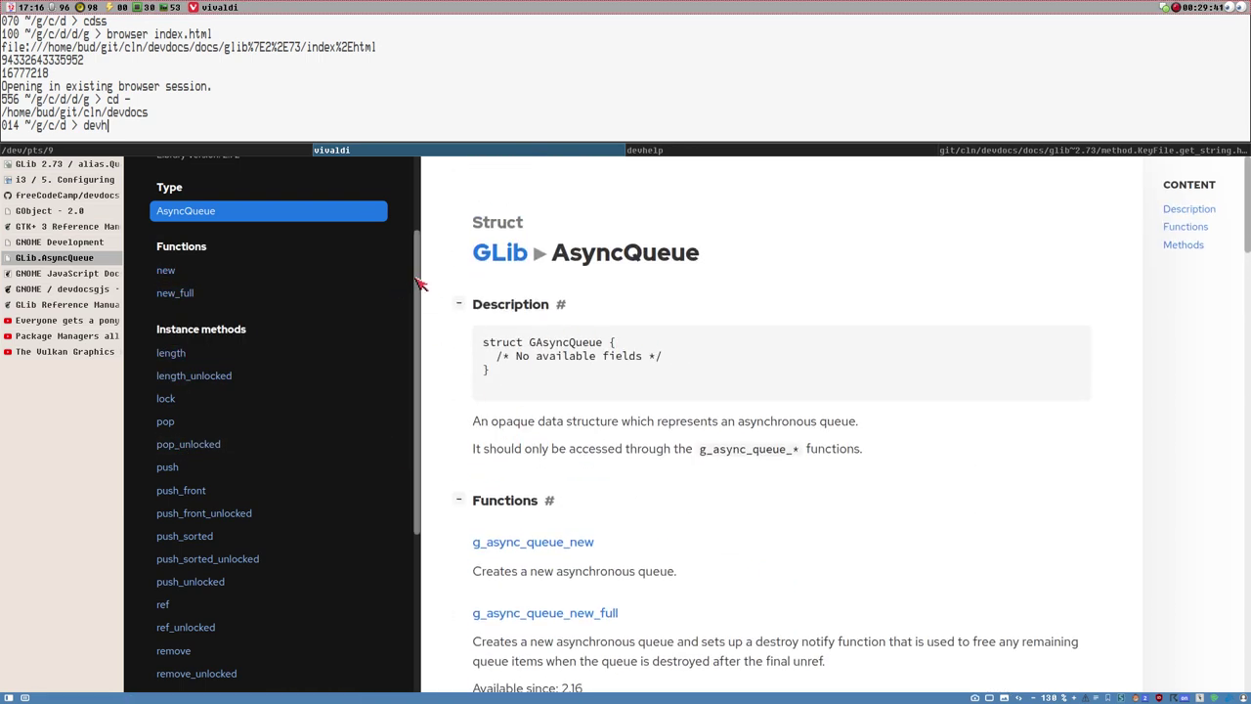
pyautogui.moveTo(415, 283); pyautogui.dragTo(421, 189)
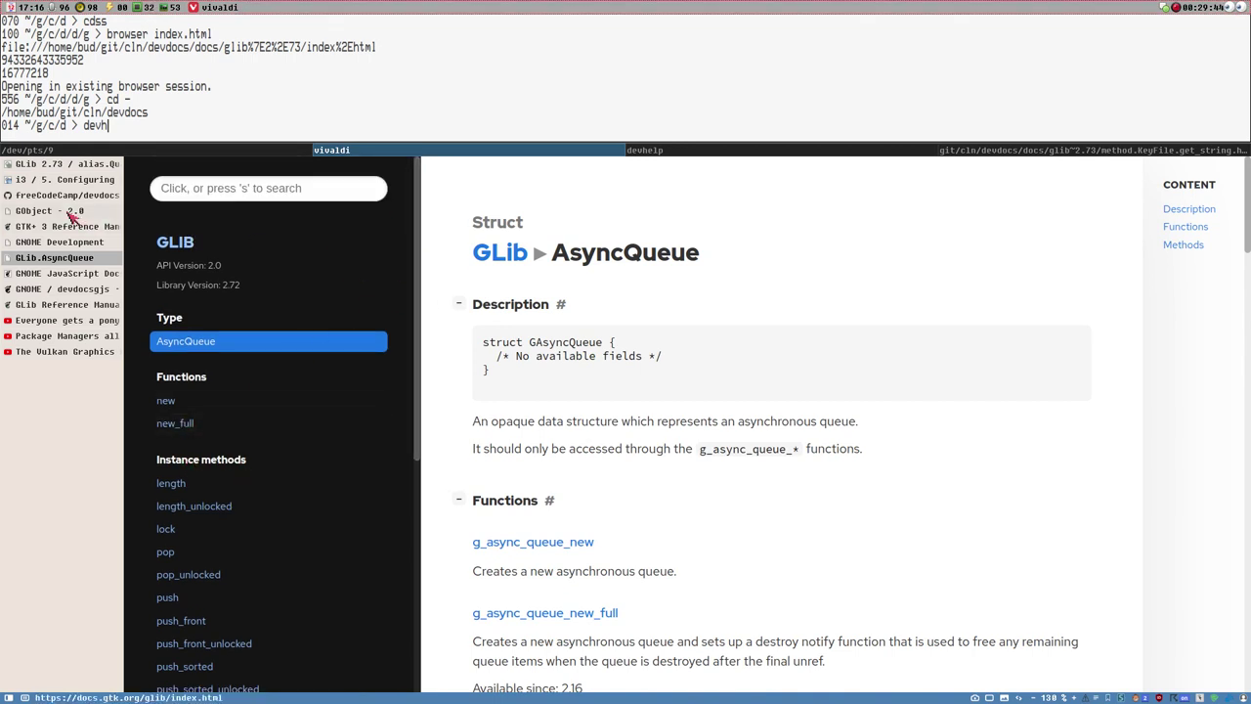
pyautogui.click(68, 274)
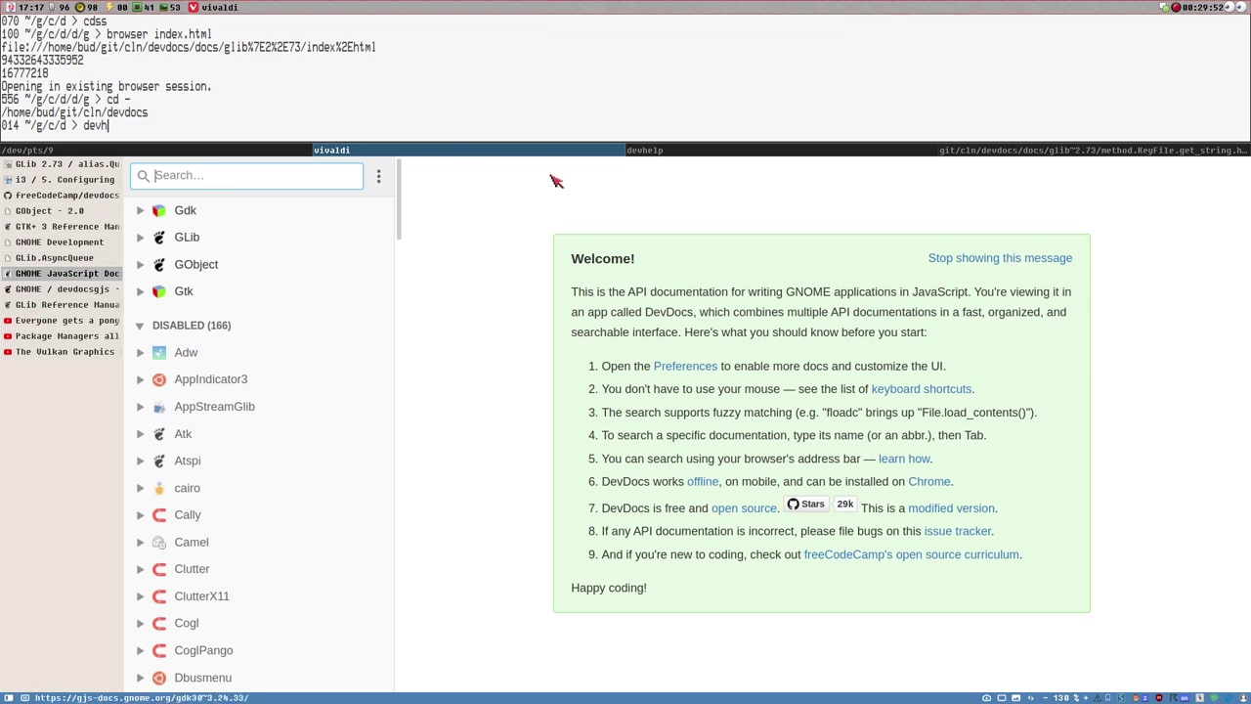
# Expand GLib's categories in the GNOME JavaScript DevDocs, then return to the GLib.AsyncQueue page.
pyautogui.click(139, 237)
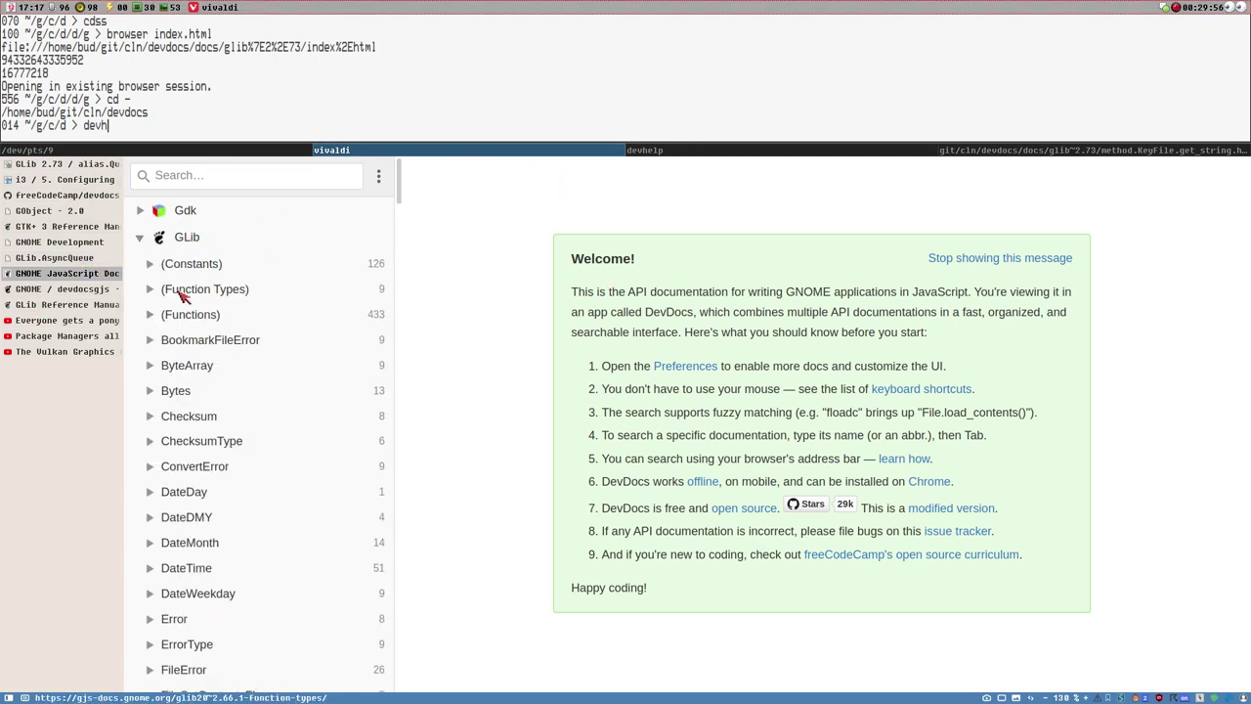
pyautogui.scroll(-4, 251, 455)
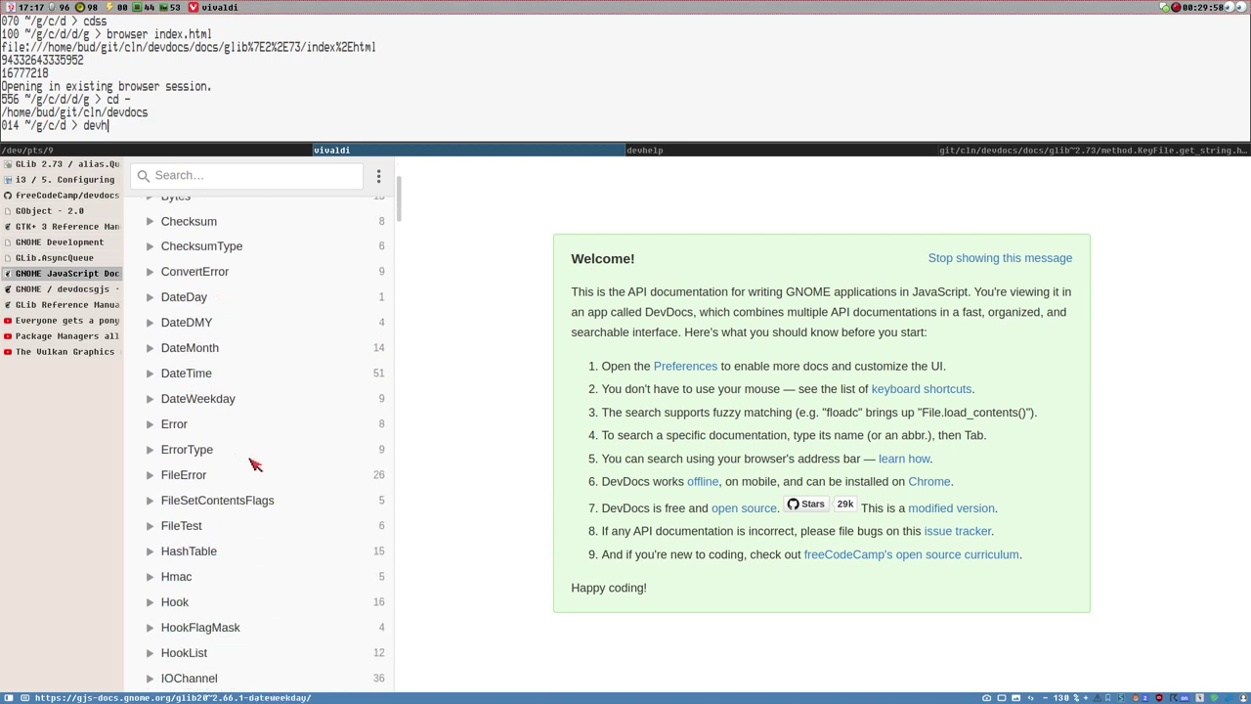
pyautogui.scroll(-6, 251, 464)
pyautogui.scroll(8, 218, 480)
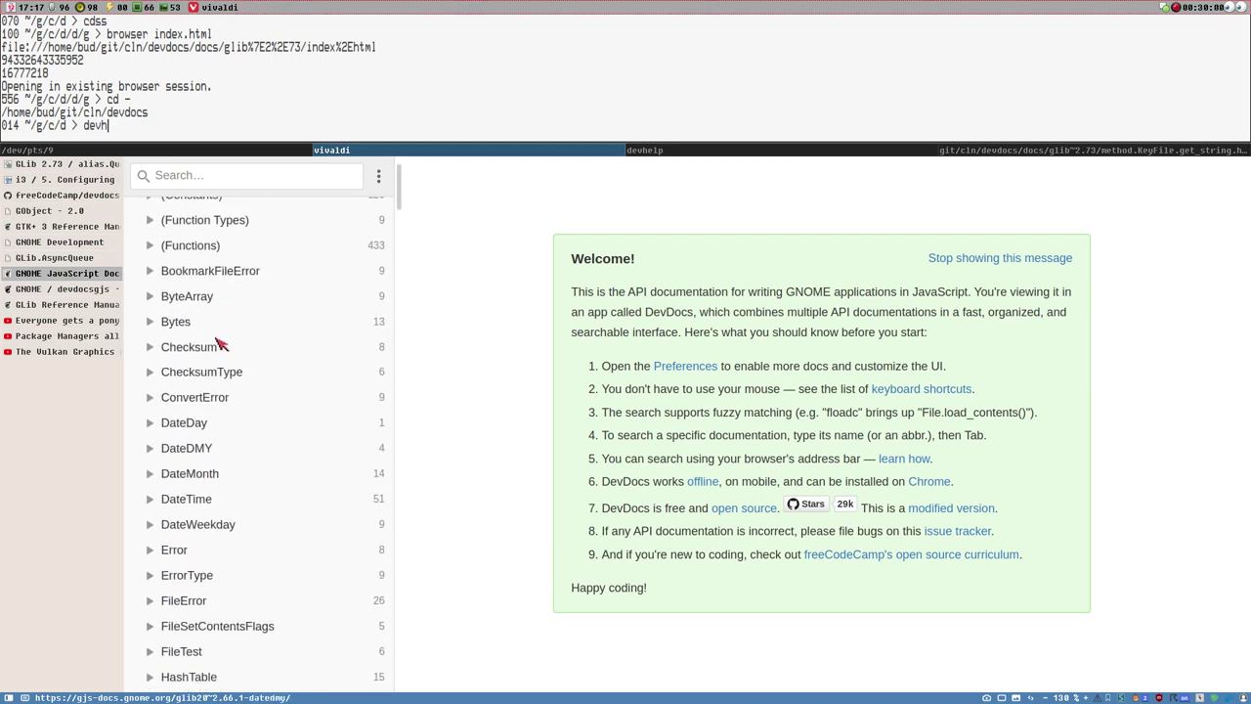
pyautogui.scroll(2, 218, 344)
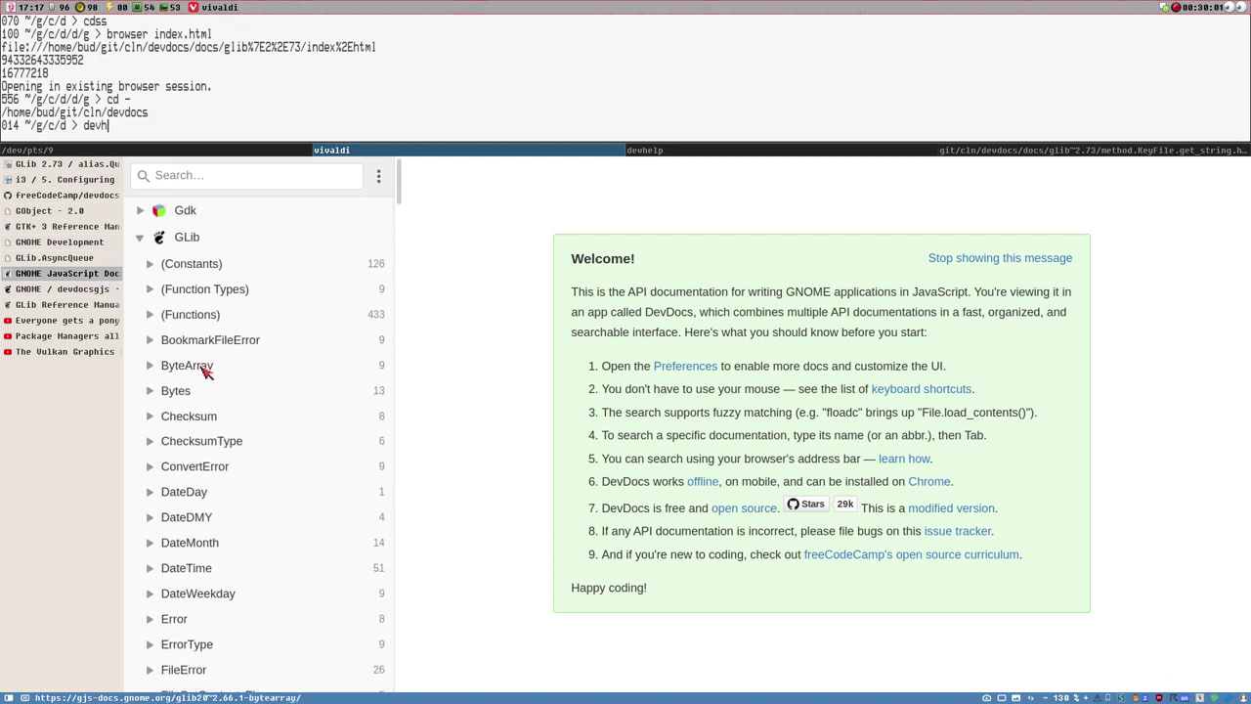
pyautogui.click(57, 260)
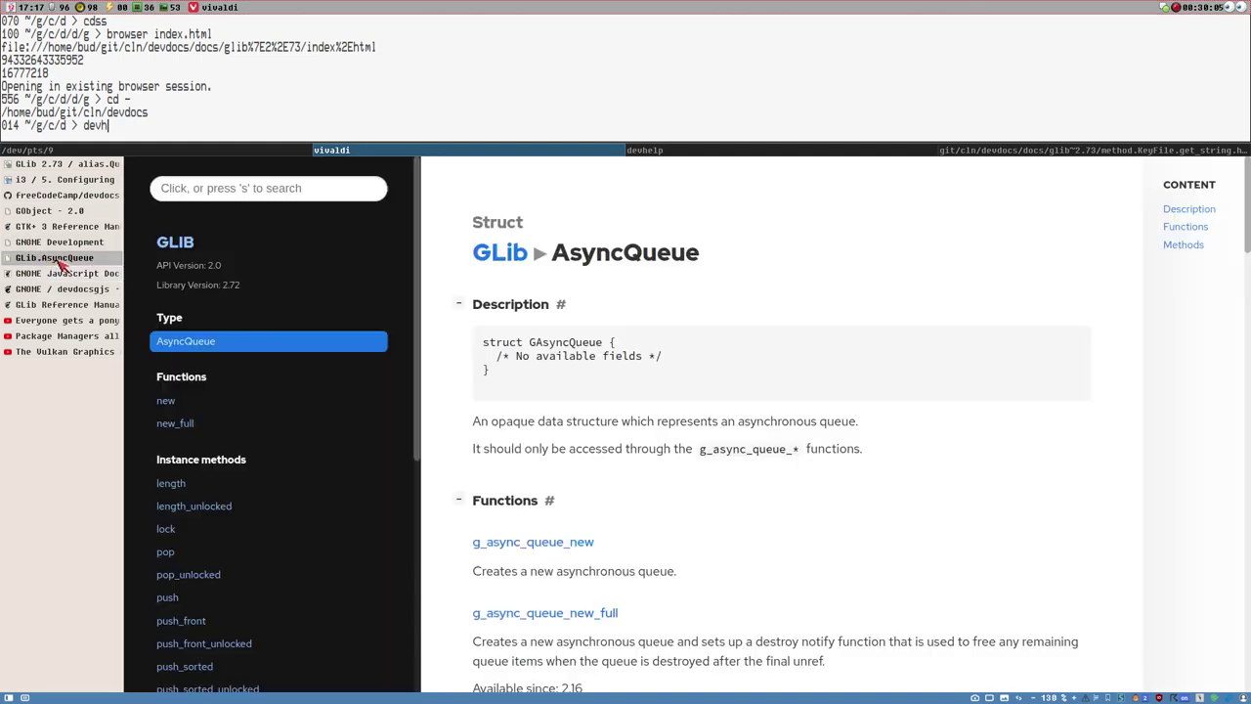
# Open the GLib 2.0 namespace overview and expand its Structs list.
pyautogui.click(193, 248)
pyautogui.scroll(-5, 704, 414)
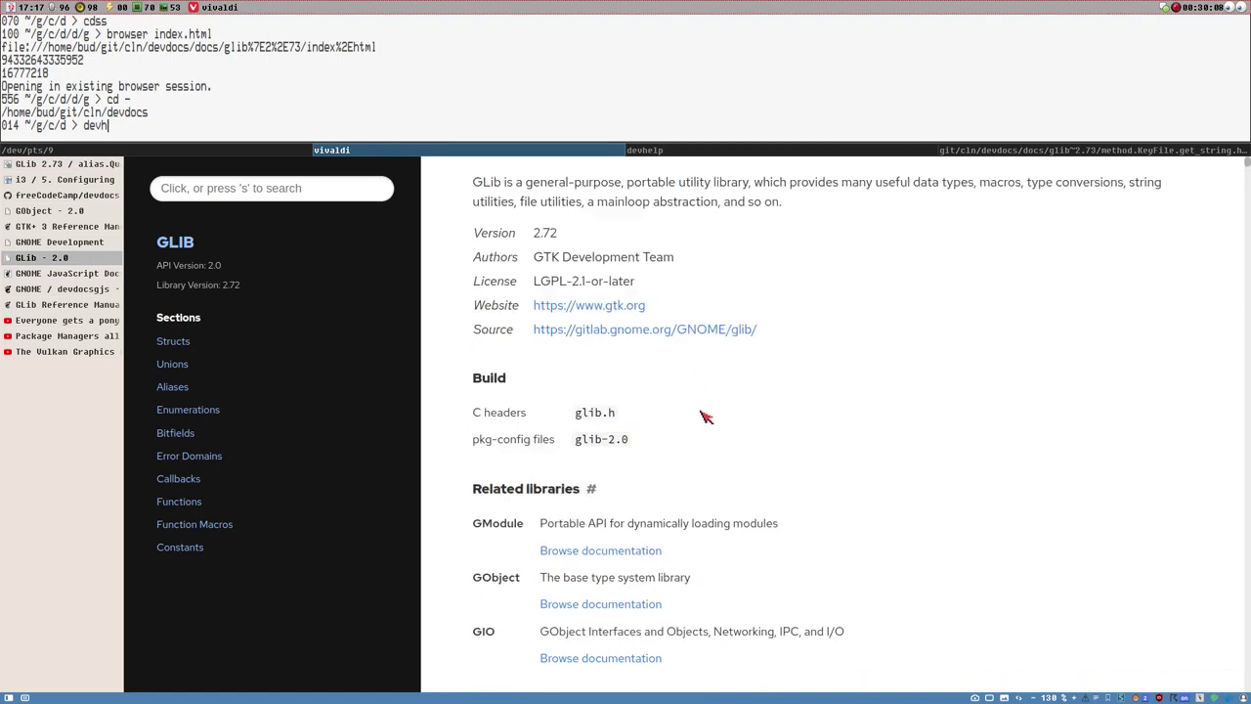
pyautogui.scroll(-2, 571, 420)
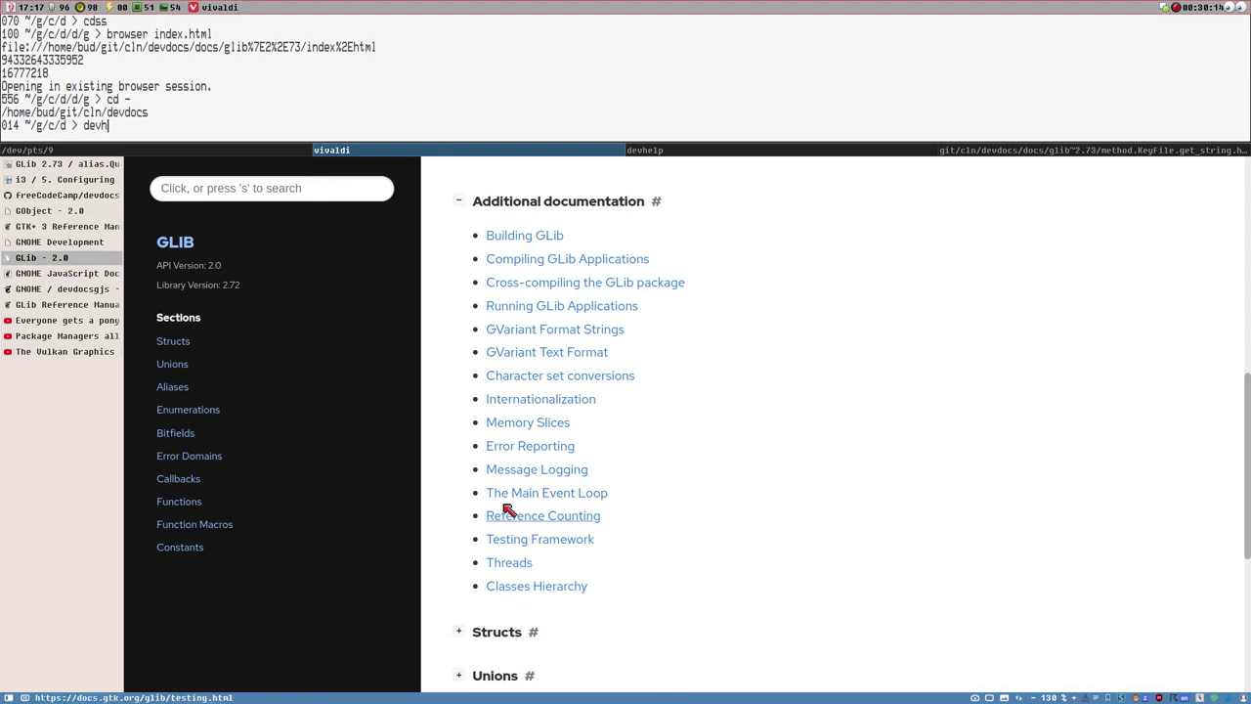
pyautogui.scroll(-4, 625, 648)
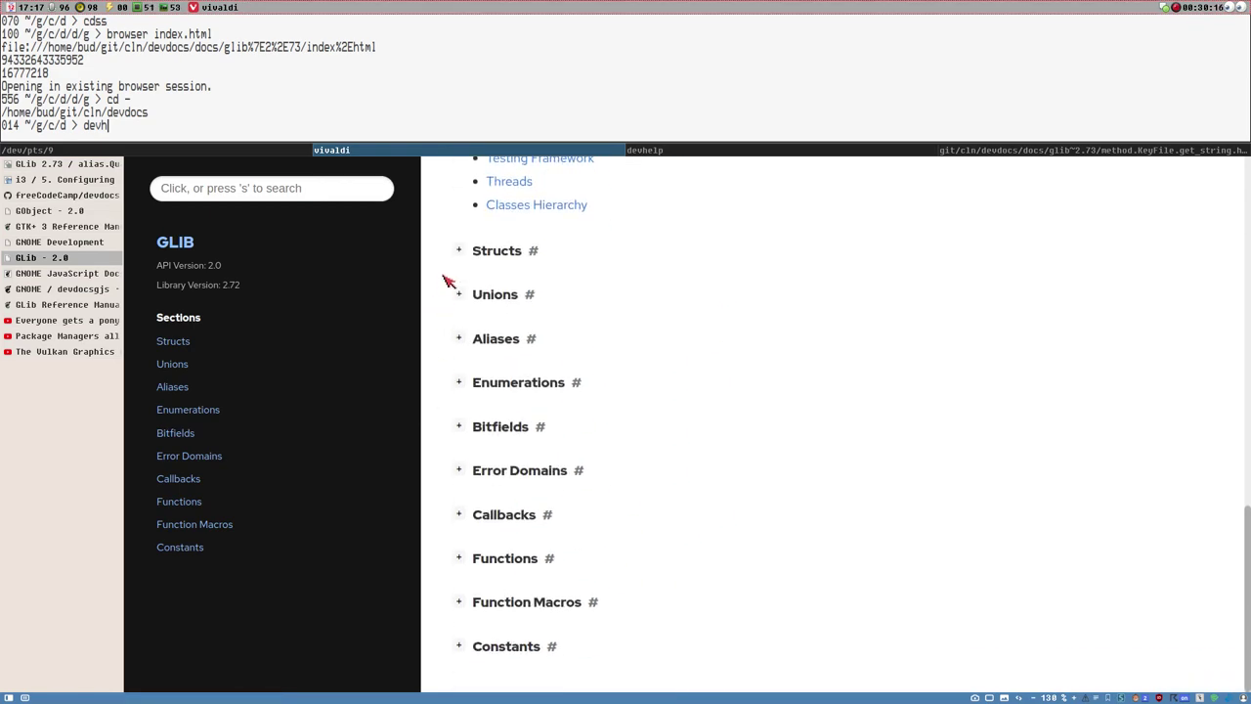
pyautogui.click(463, 252)
pyautogui.scroll(-8, 489, 449)
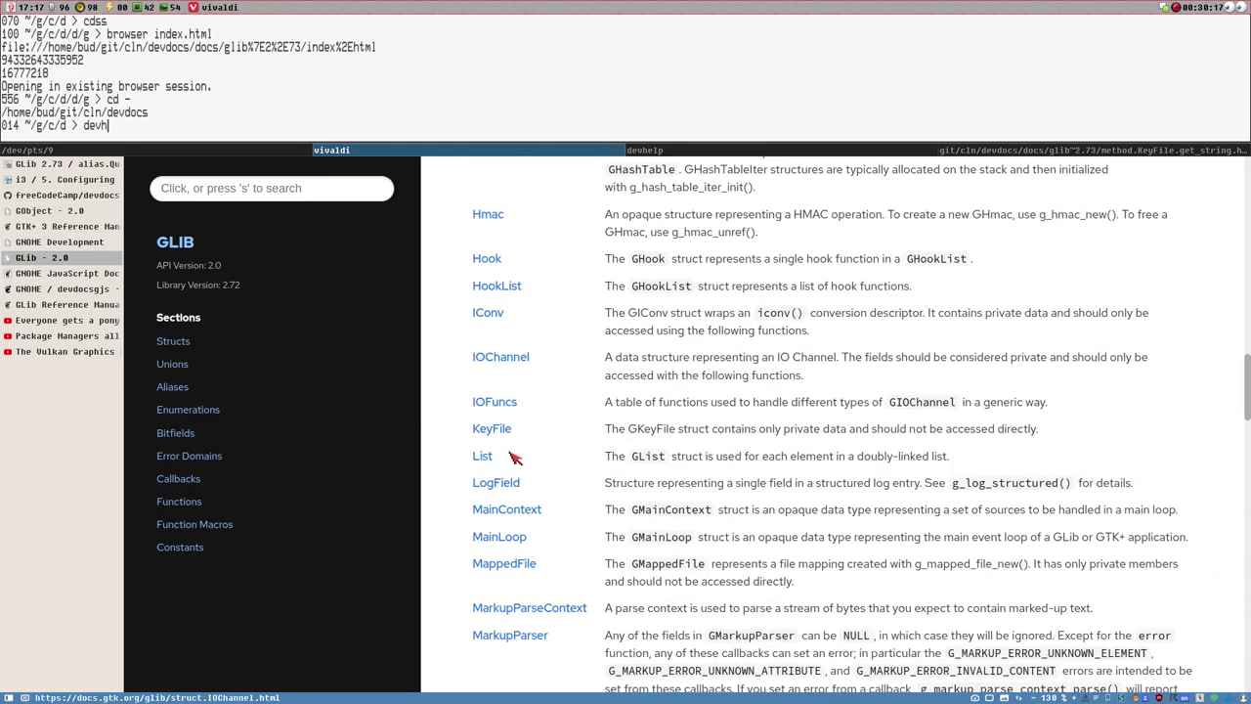
pyautogui.scroll(-15, 515, 458)
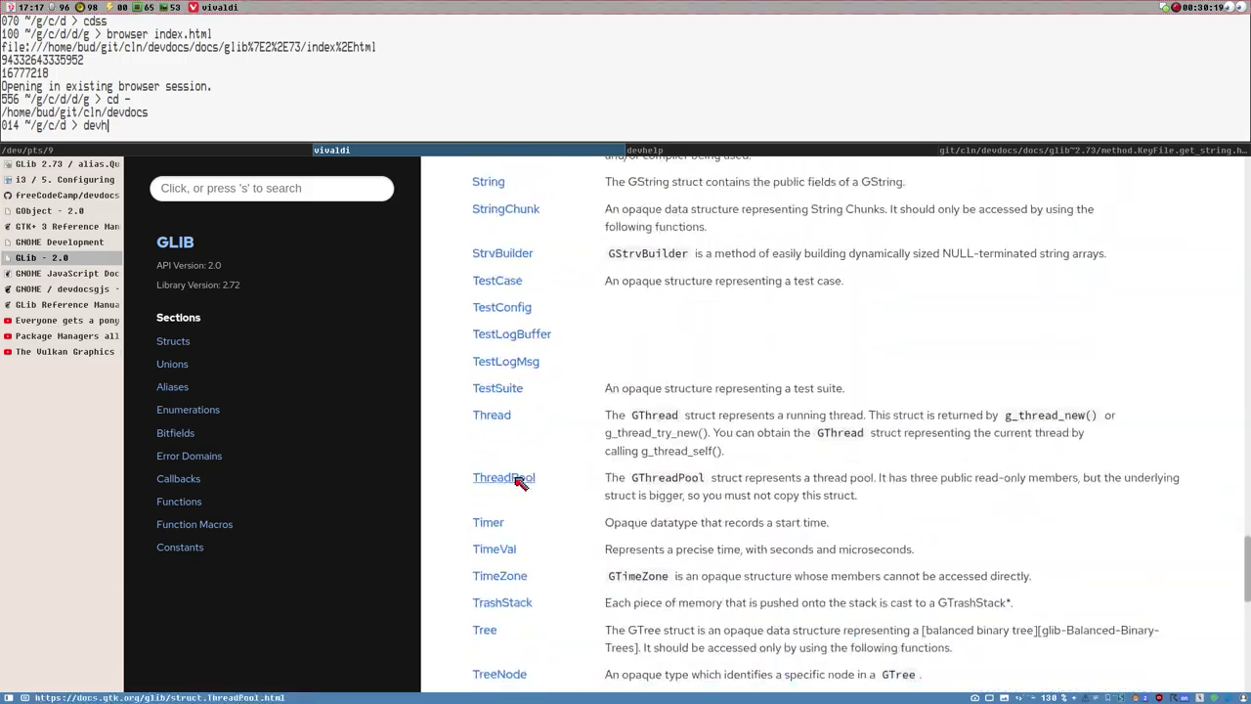
pyautogui.scroll(15, 558, 360)
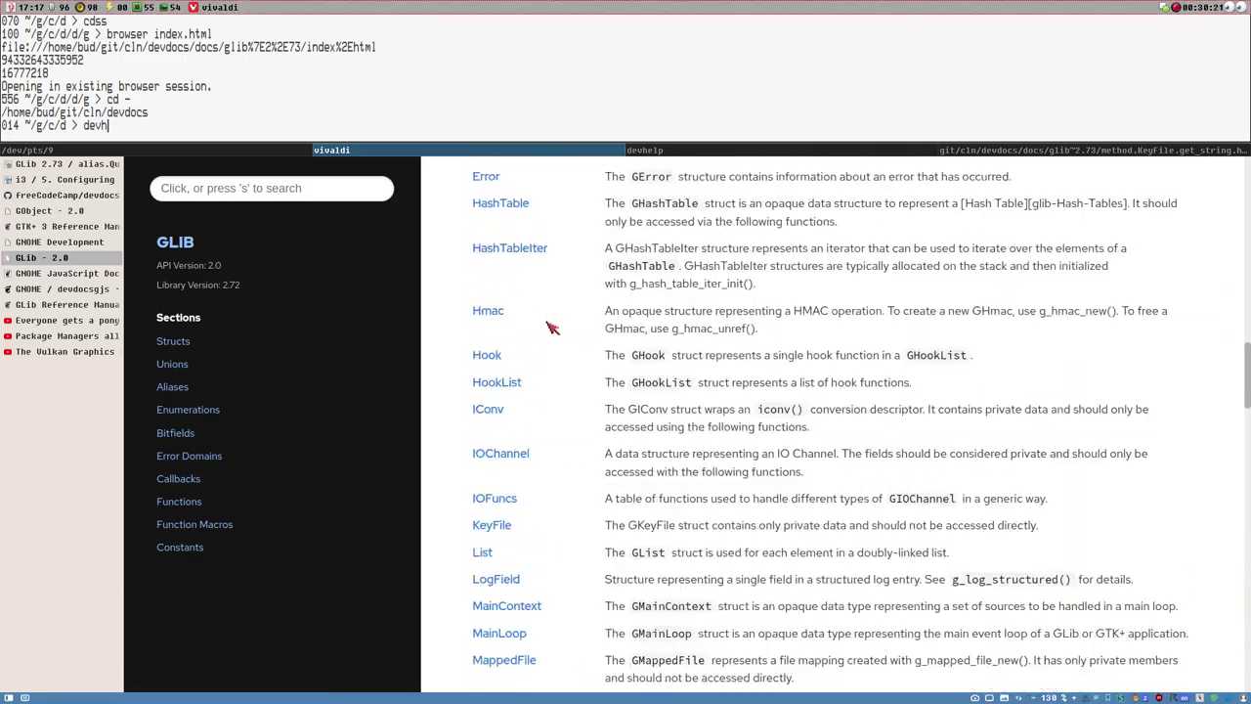
pyautogui.scroll(3, 544, 359)
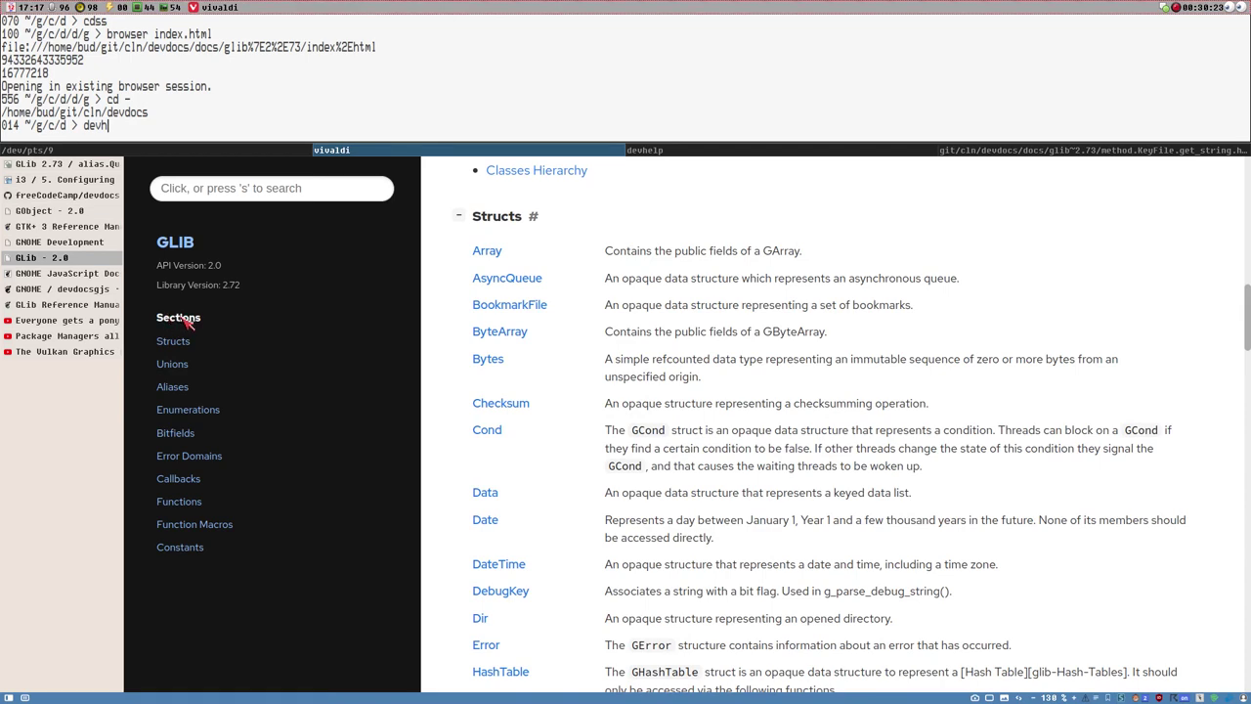
# Jump through Structs, Unions, Aliases, Enumerations, Bitfields, Error Domains, Callbacks, Functions and Function Macros, then open GNOME JavaScript docs.
pyautogui.click(183, 344)
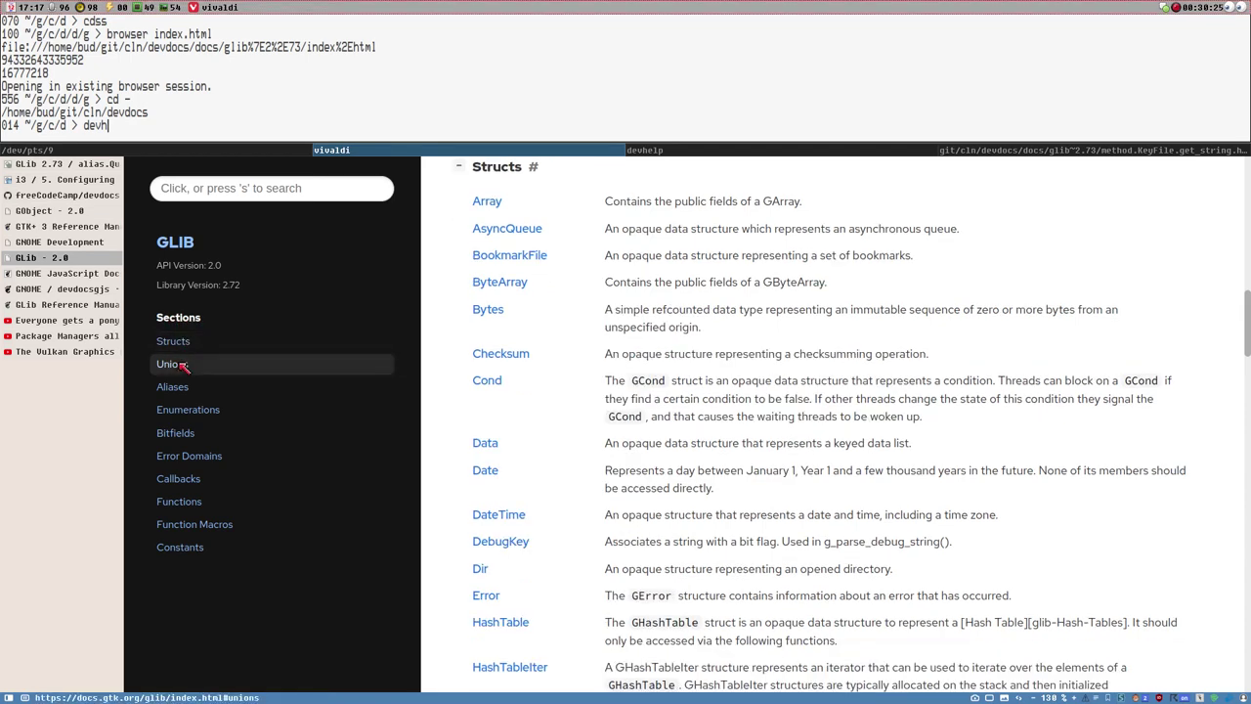
pyautogui.click(176, 365)
pyautogui.click(183, 394)
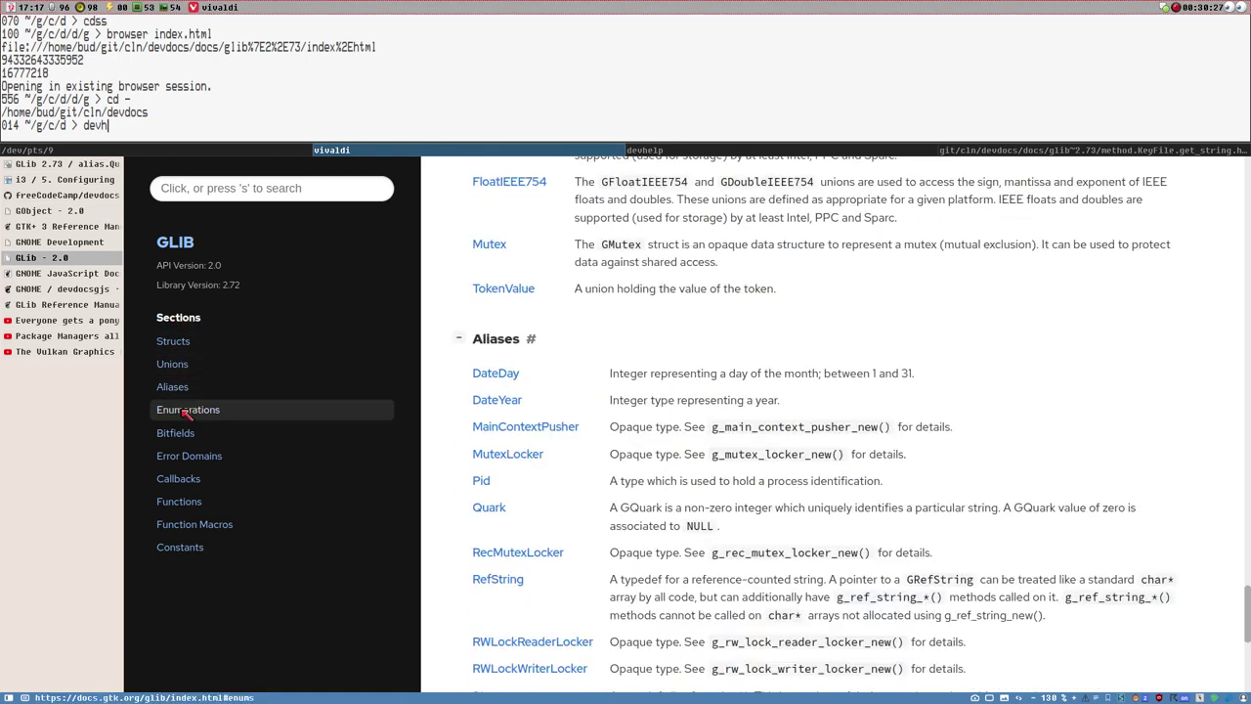
pyautogui.click(186, 412)
pyautogui.click(185, 435)
pyautogui.click(190, 455)
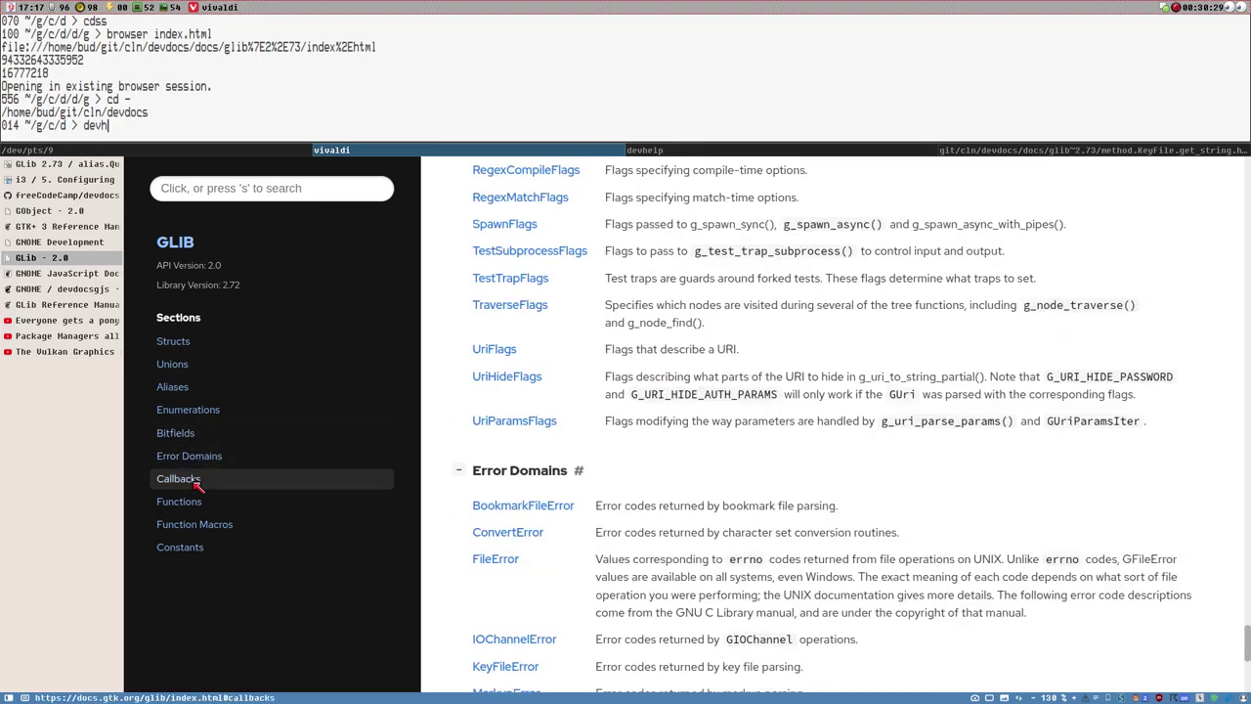
pyautogui.click(185, 480)
pyautogui.click(184, 503)
pyautogui.click(205, 526)
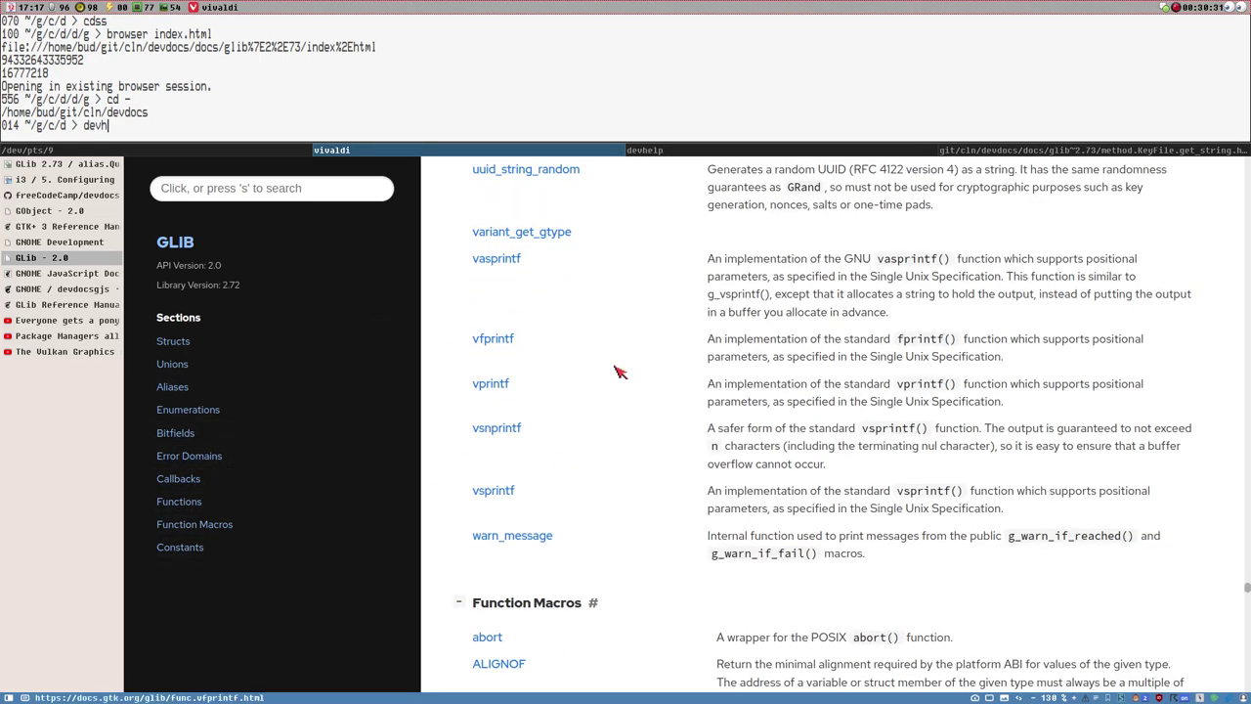
pyautogui.click(64, 275)
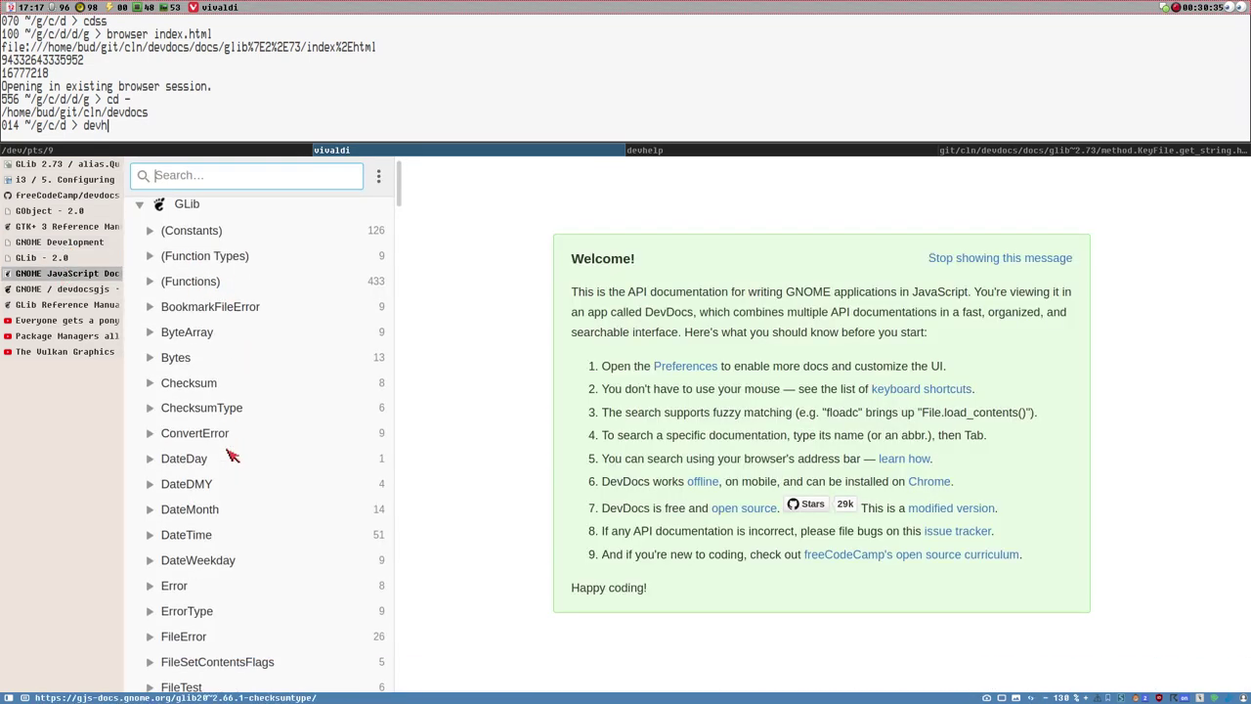
# Expand IOCondition in the DevDocs sidebar and open its reference page.
pyautogui.scroll(-5, 225, 411)
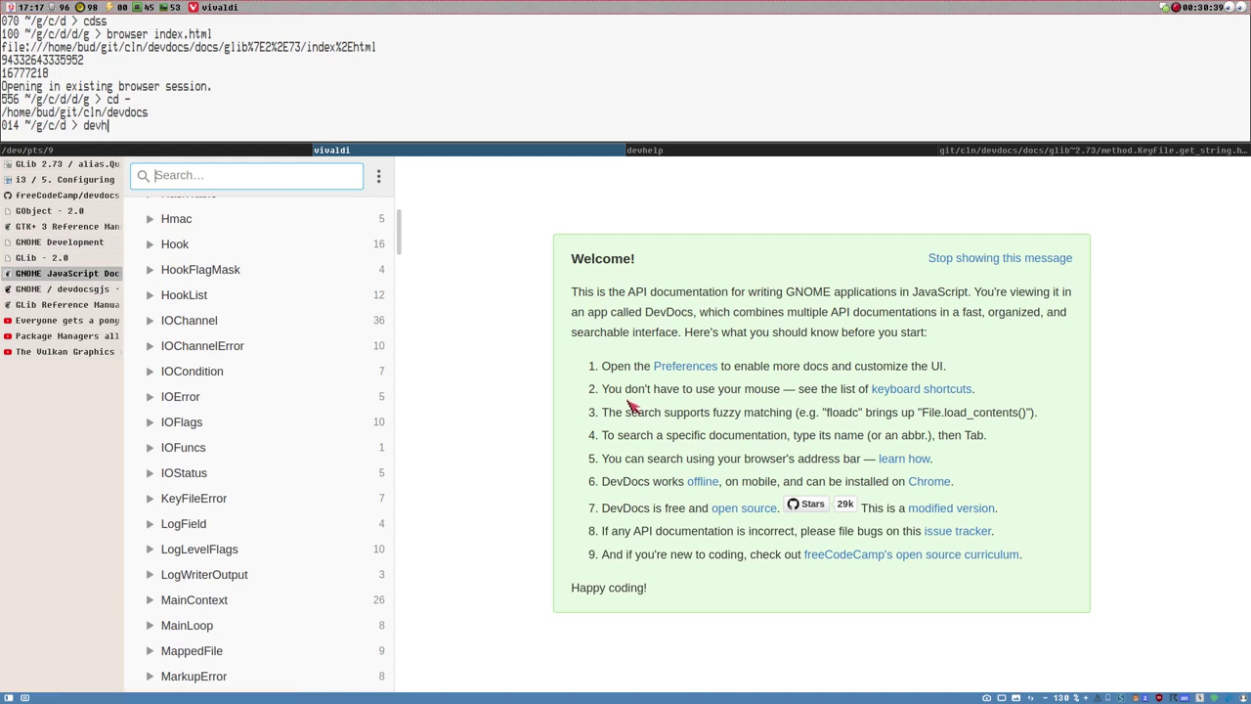
pyautogui.click(205, 375)
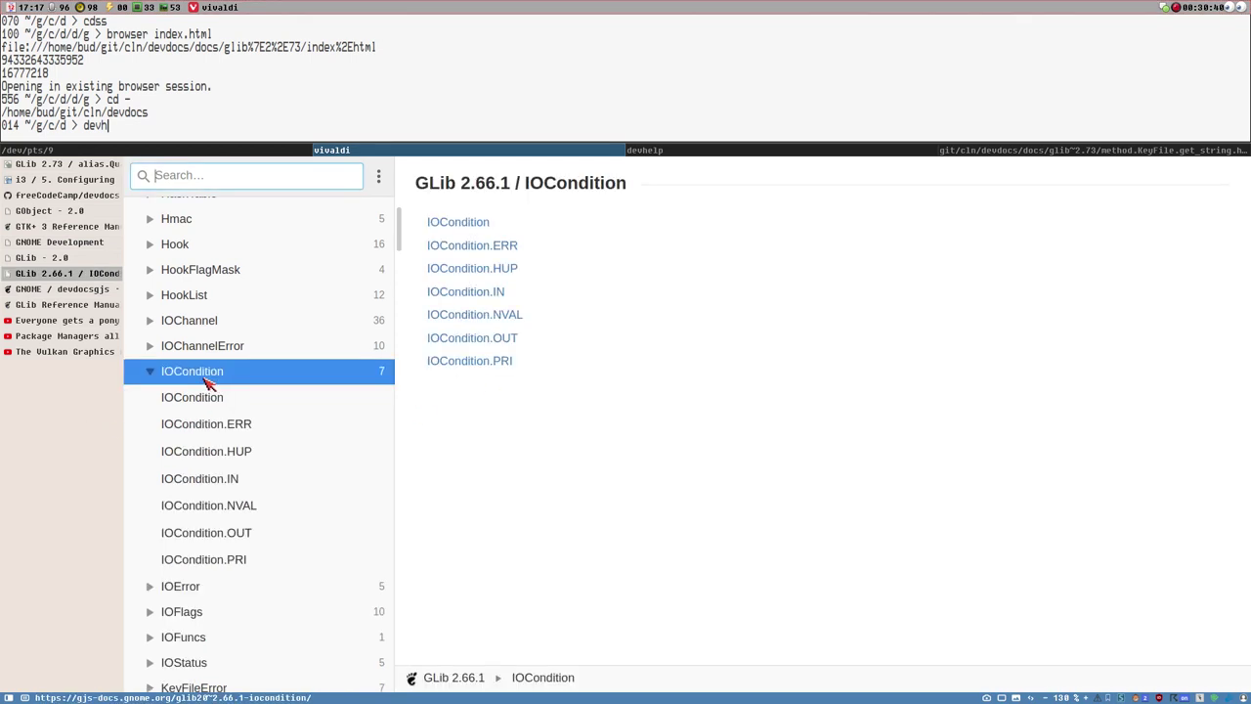
pyautogui.click(475, 221)
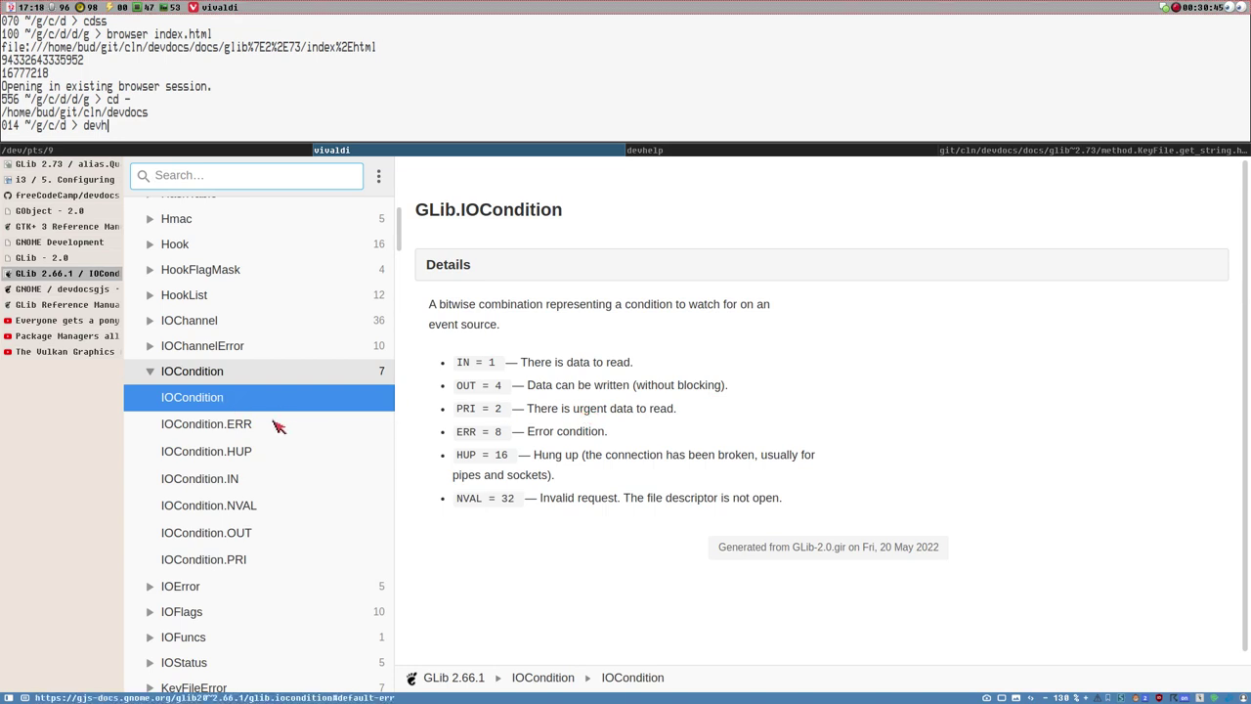
# Compare the IOCondition page with the GLib 2.0 reference, then show the i3bar configuration docs.
pyautogui.click(74, 260)
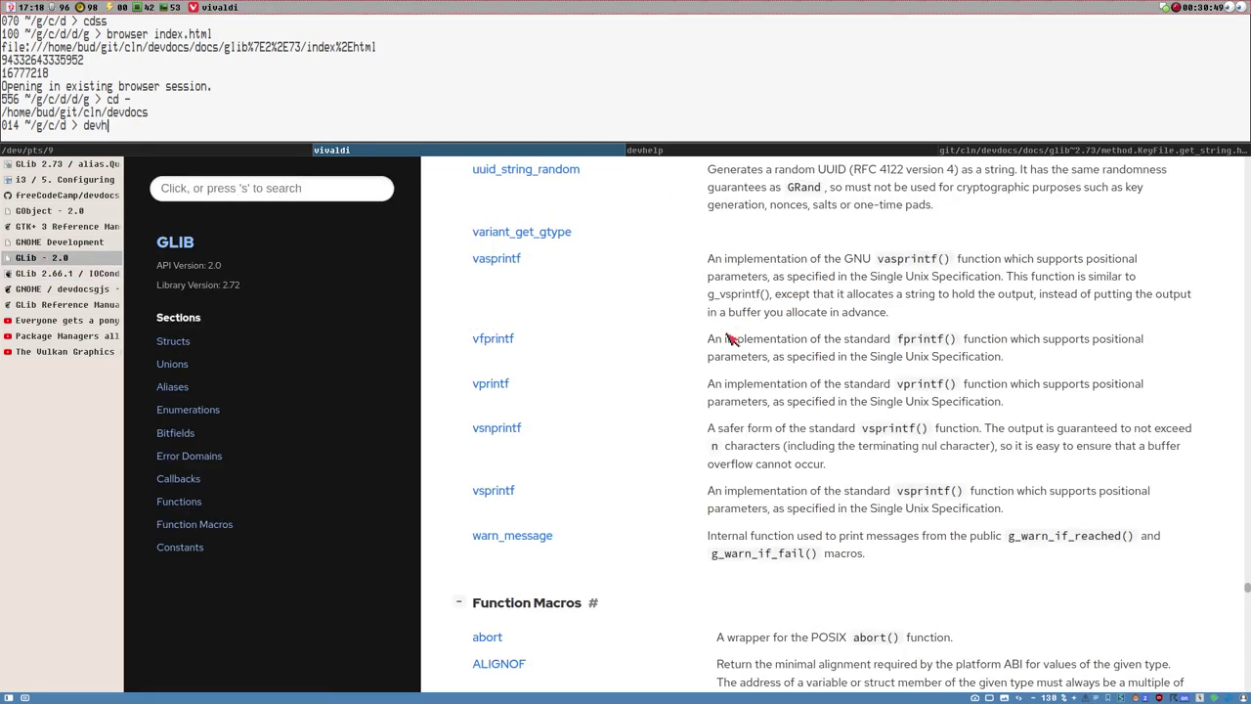
pyautogui.scroll(5, 628, 371)
pyautogui.scroll(2, 696, 399)
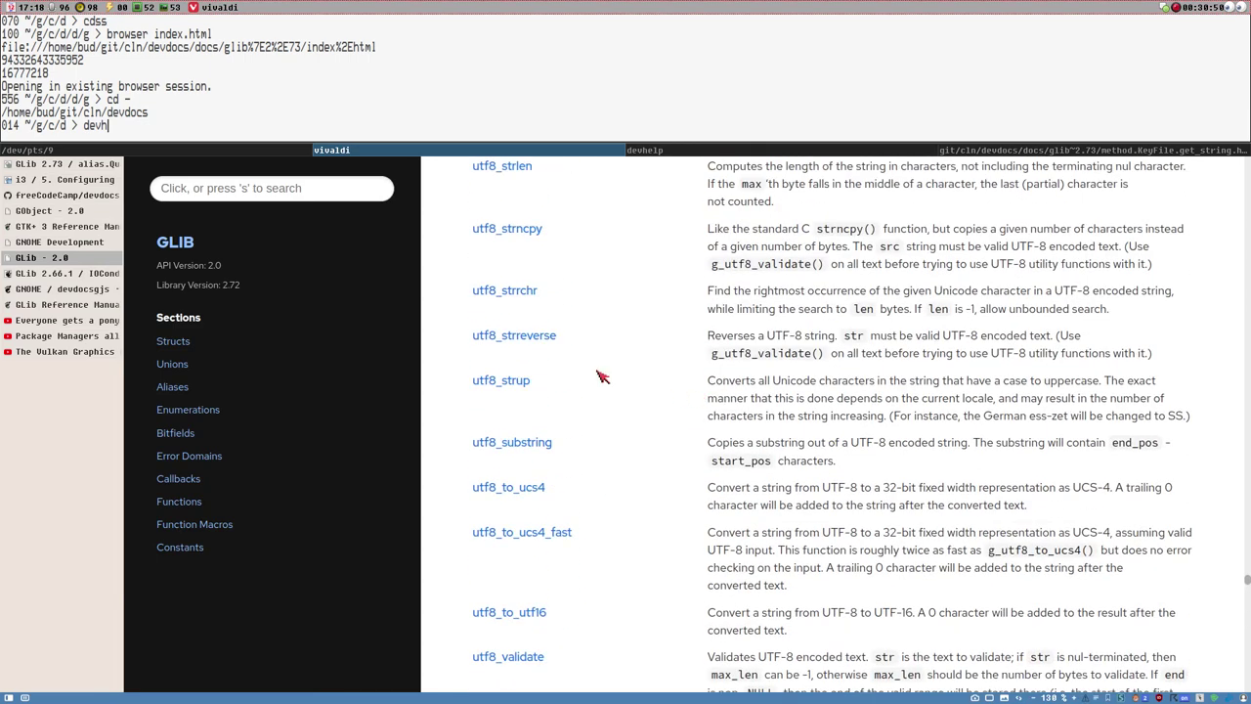
pyautogui.click(54, 275)
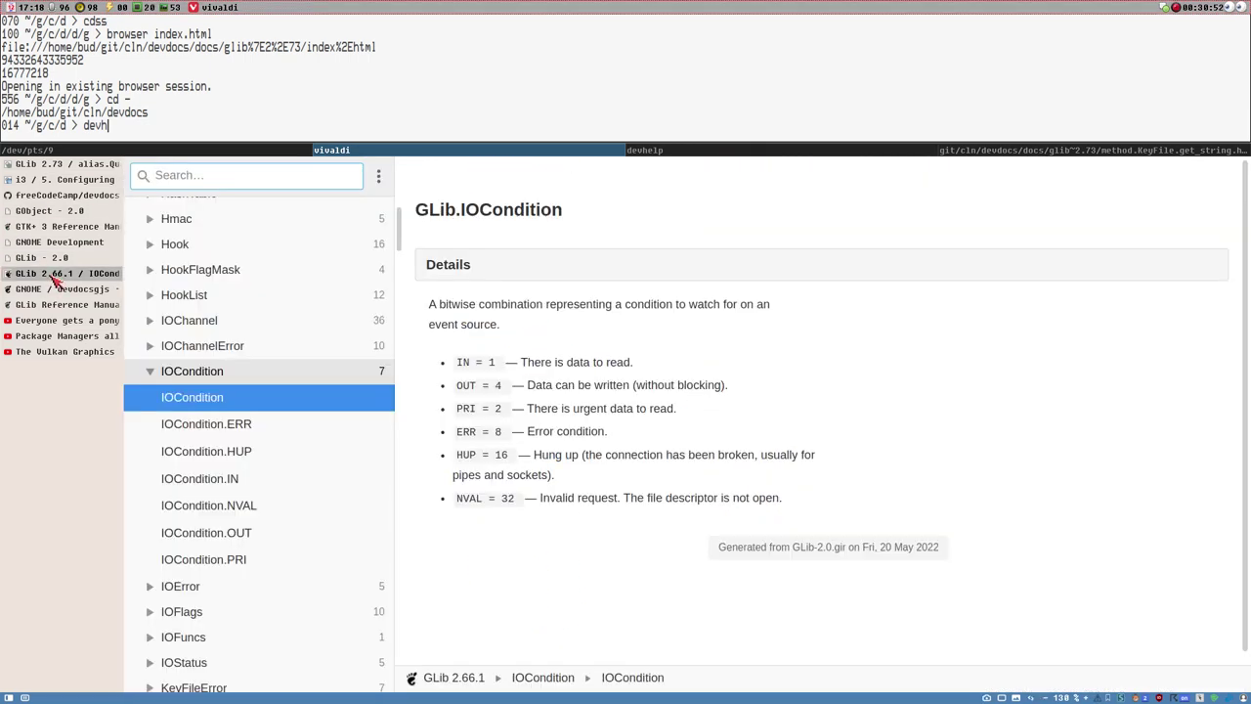
pyautogui.click(61, 258)
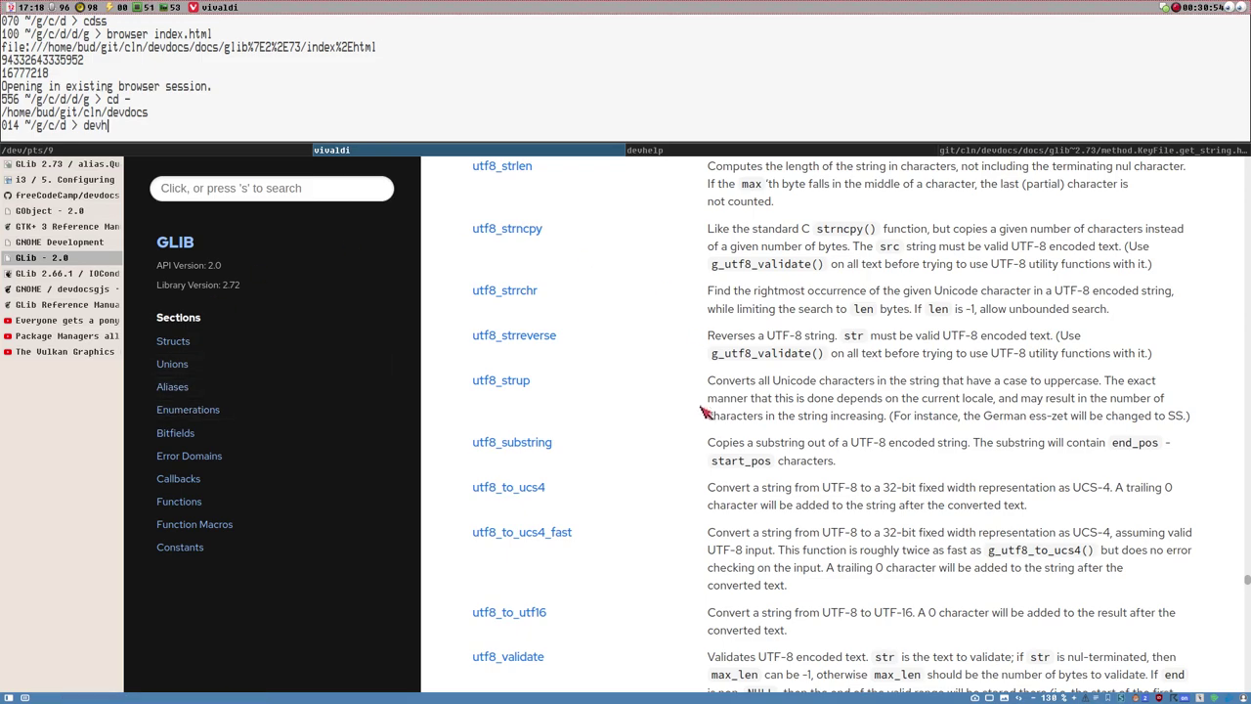
pyautogui.scroll(4, 625, 413)
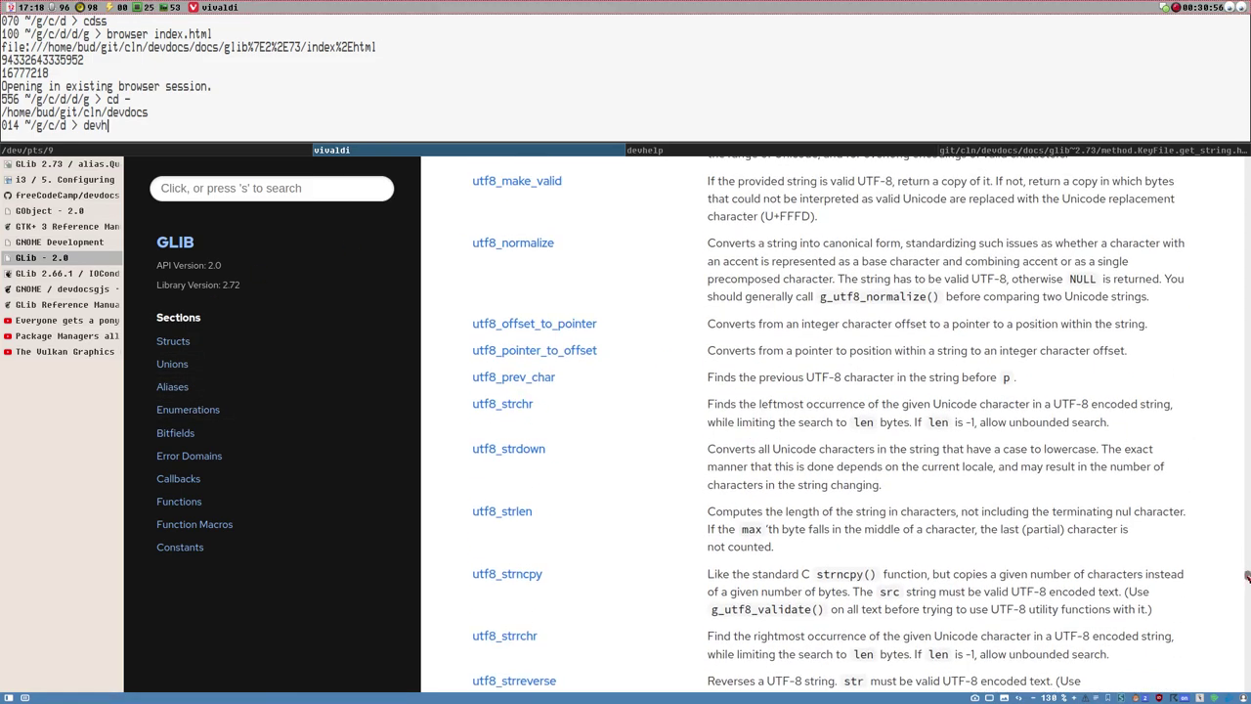
pyautogui.moveTo(1246, 577); pyautogui.dragTo(1246, 162)
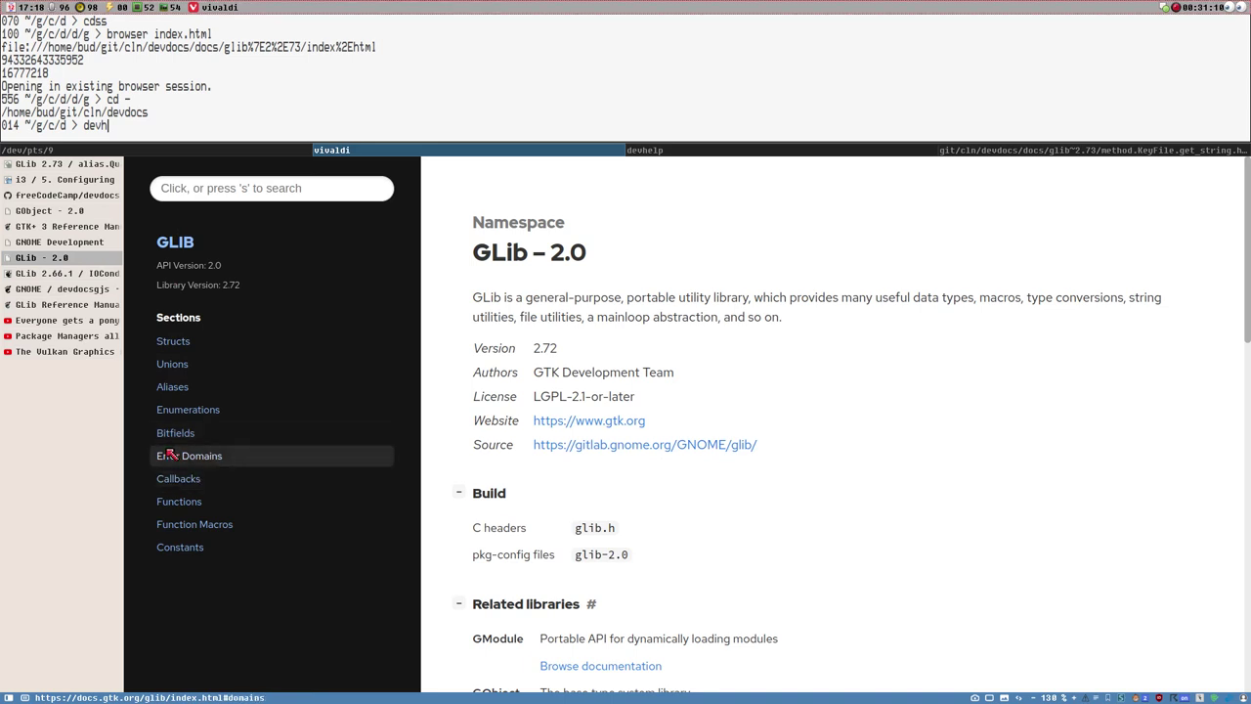
pyautogui.scroll(-10, 185, 464)
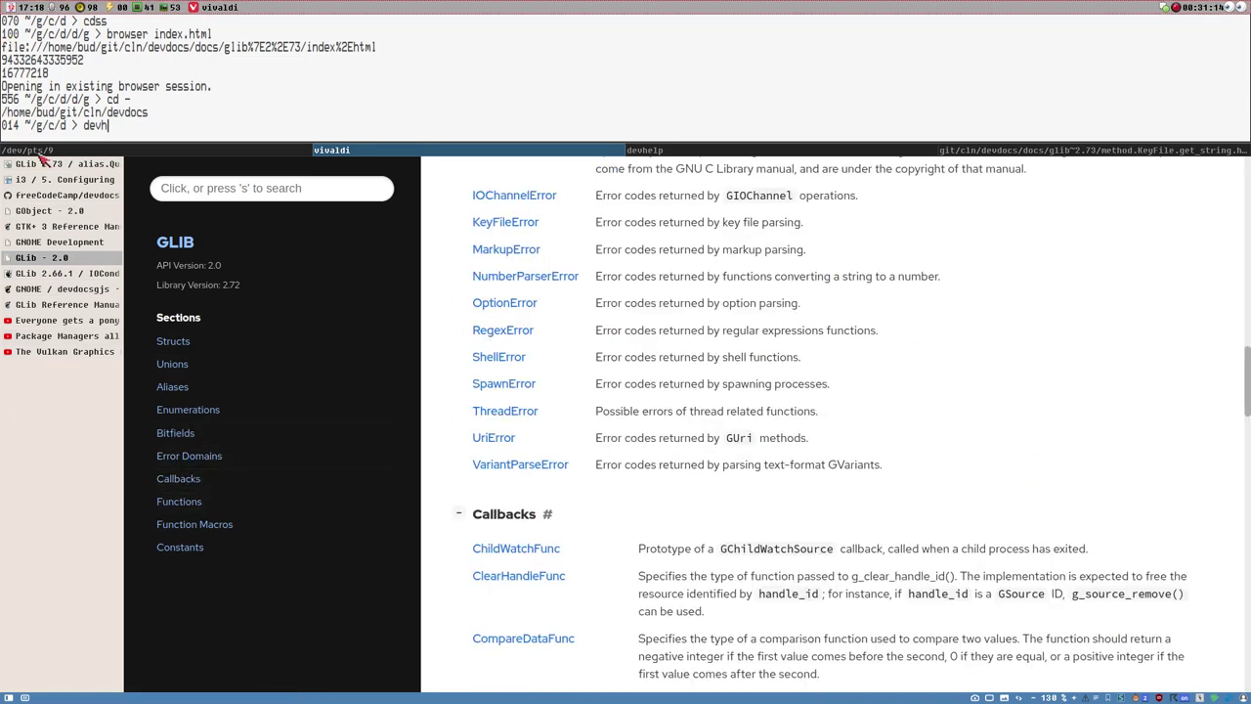
pyautogui.click(182, 252)
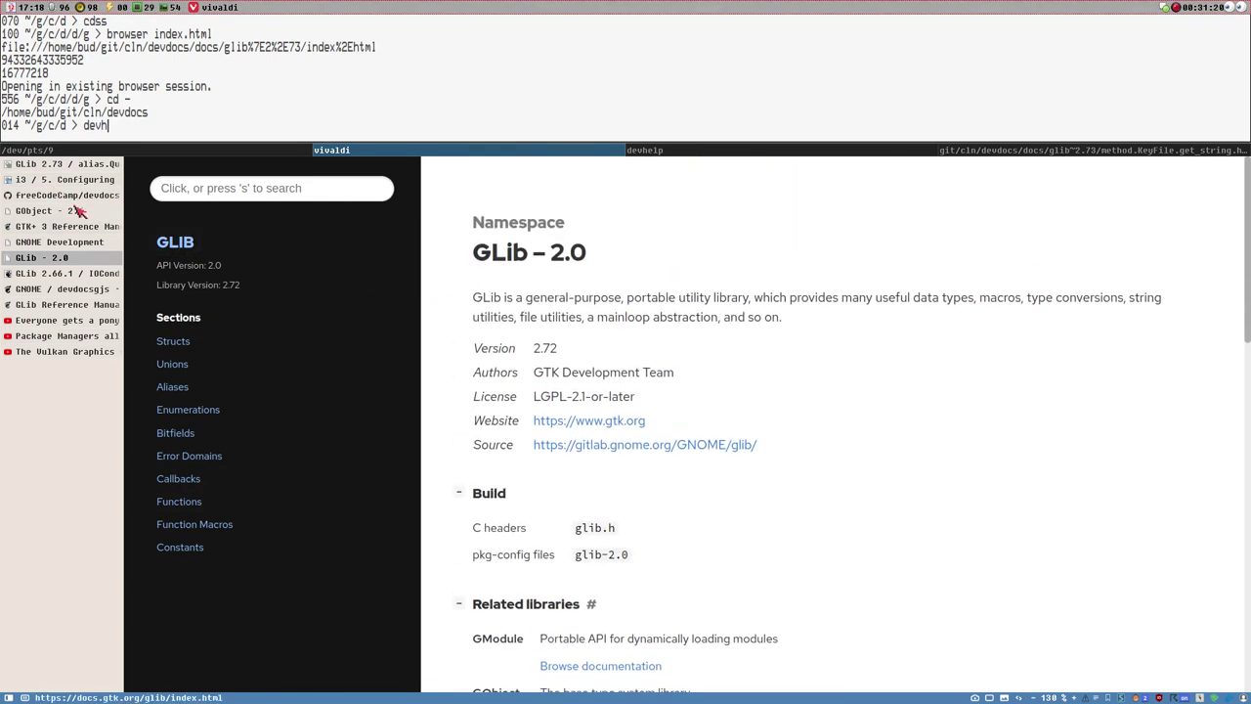
pyautogui.click(37, 178)
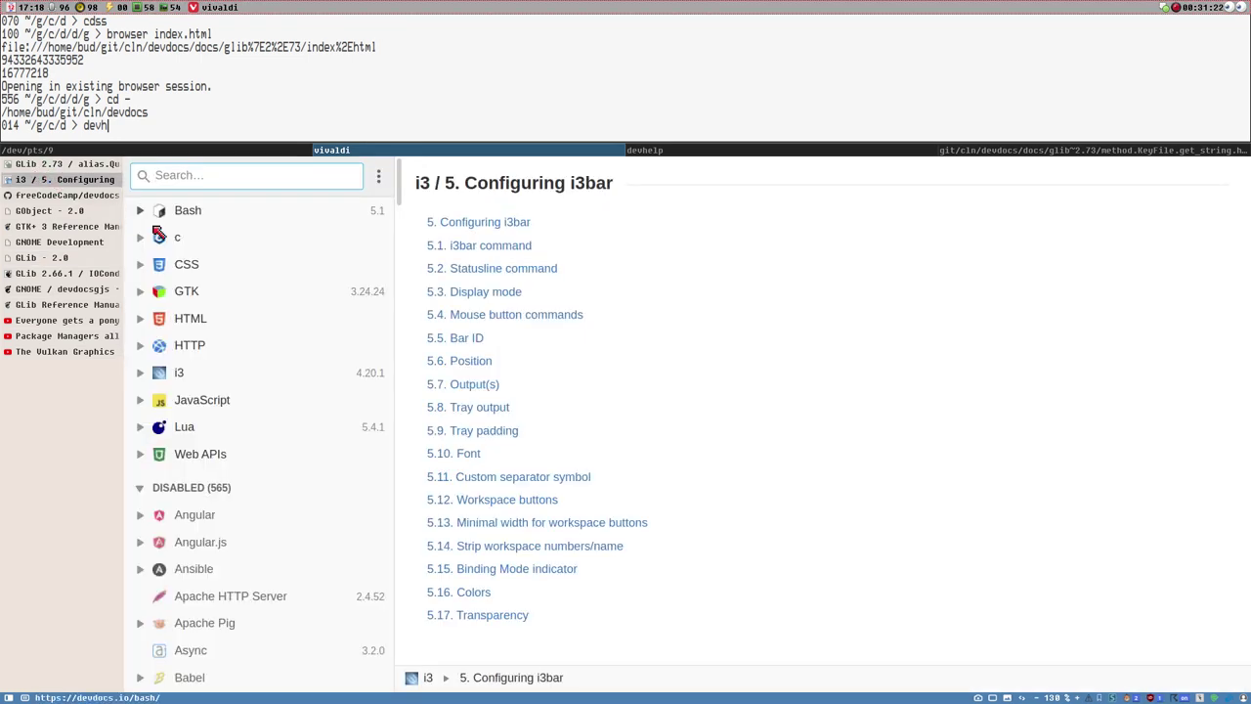
# Collapse and re-expand the GLib tree in the local GLib 2.73 docs, then cycle back to GLib 2.0.
pyautogui.click(73, 164)
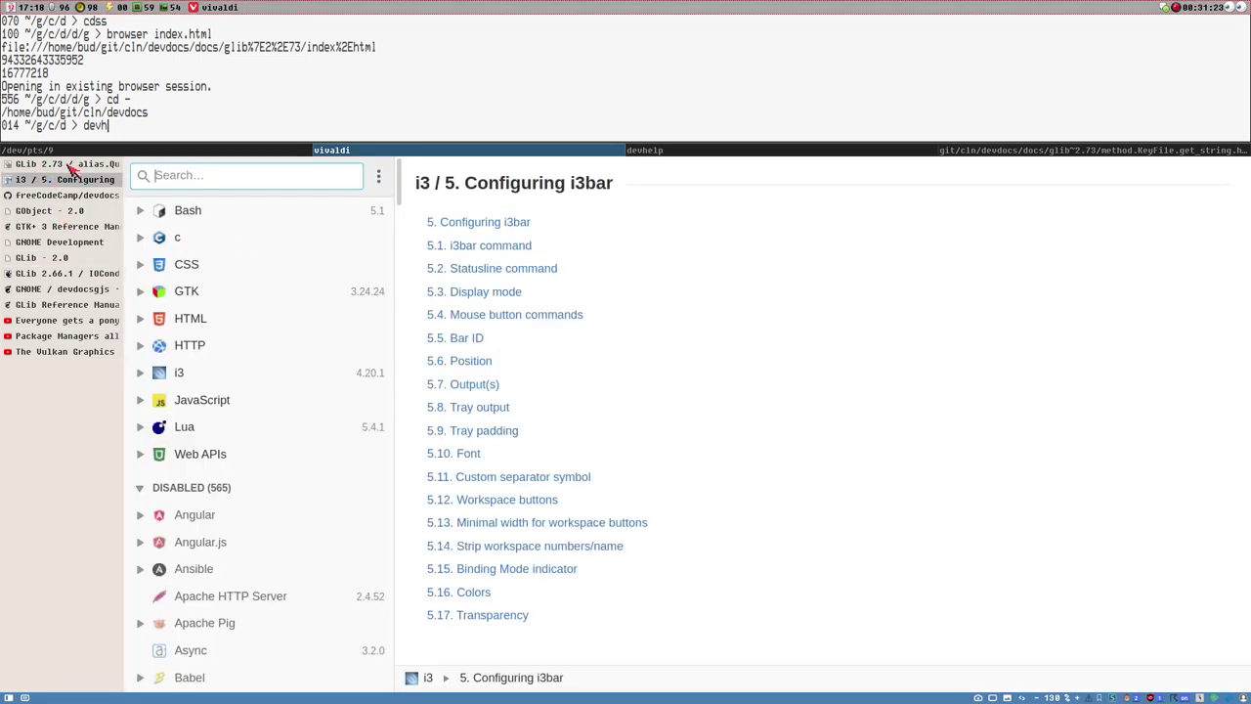
pyautogui.click(140, 212)
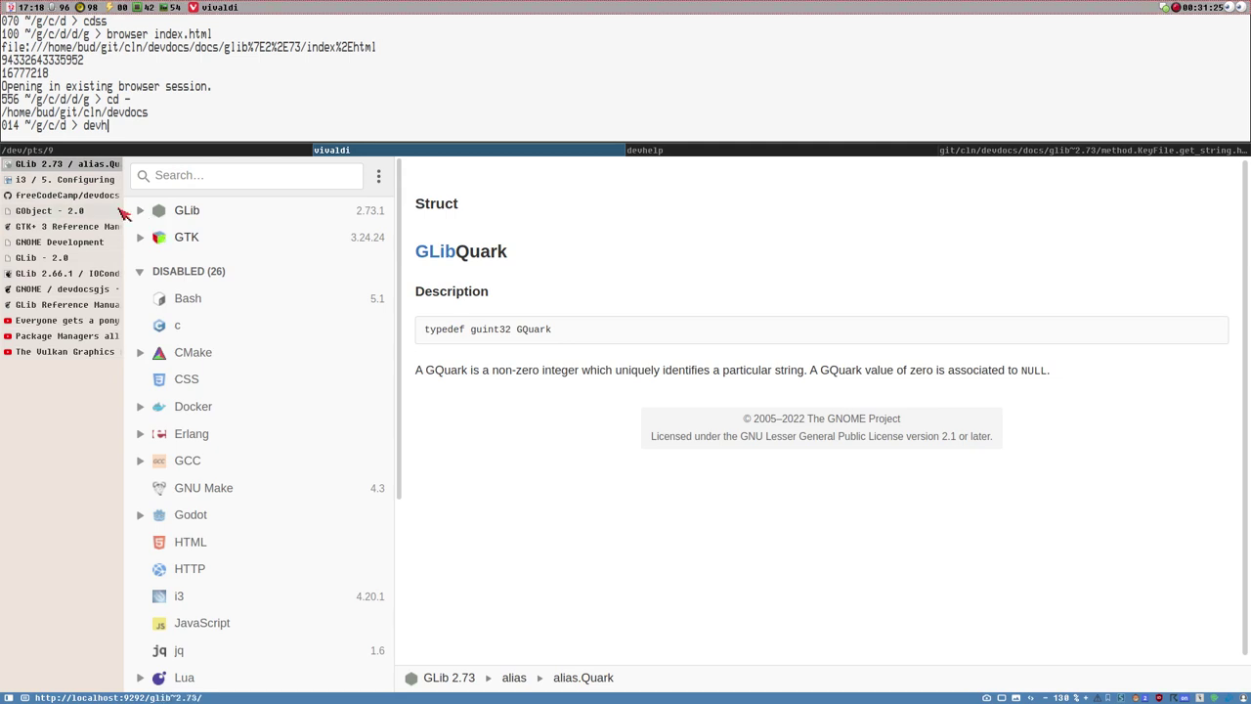
pyautogui.click(141, 212)
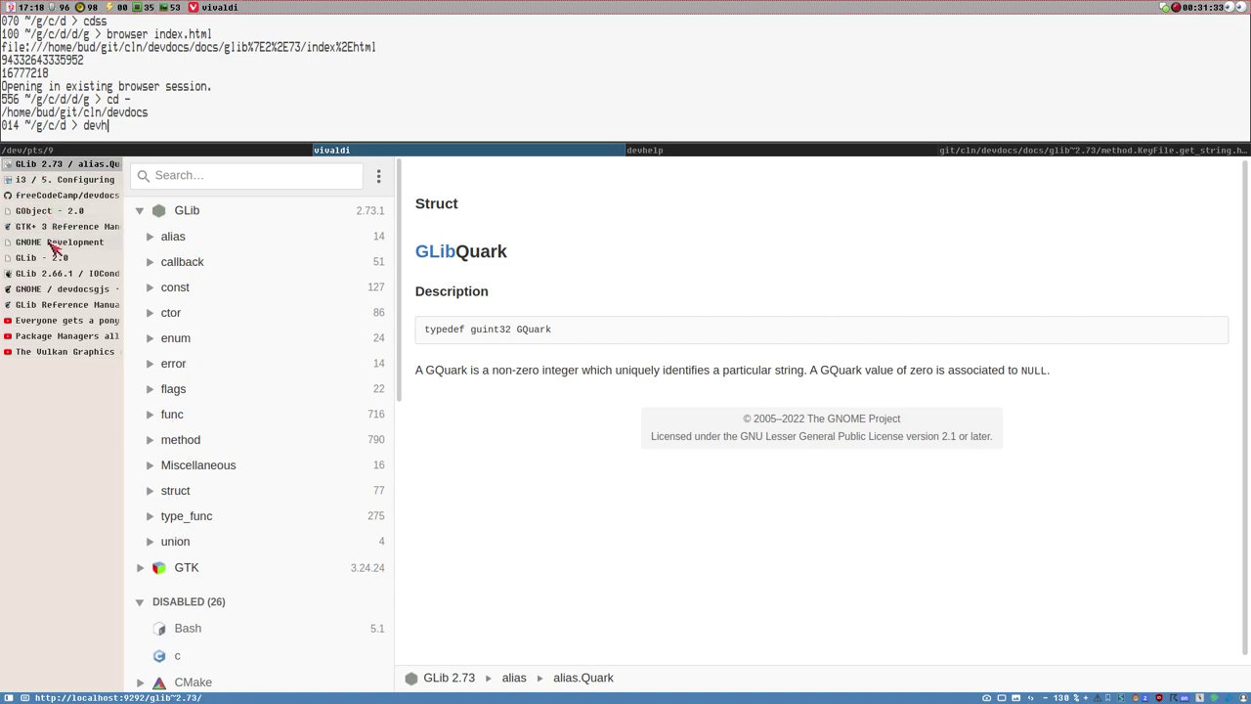
pyautogui.click(56, 276)
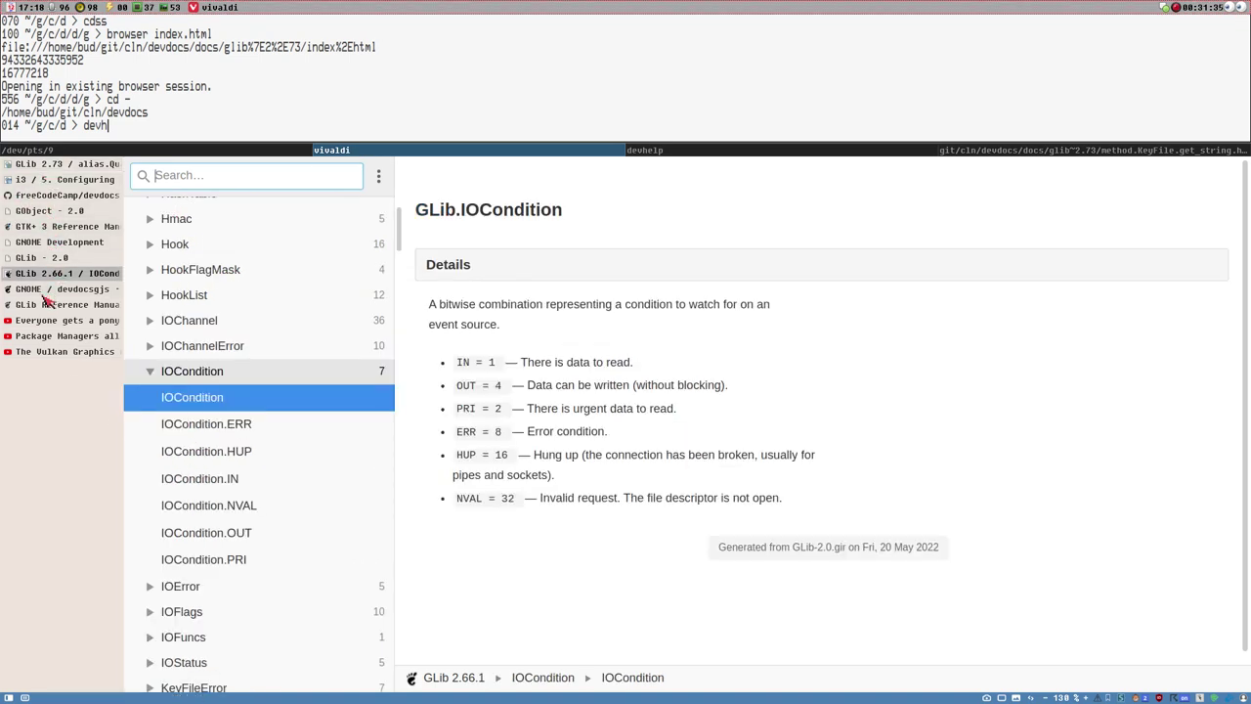
pyautogui.click(44, 259)
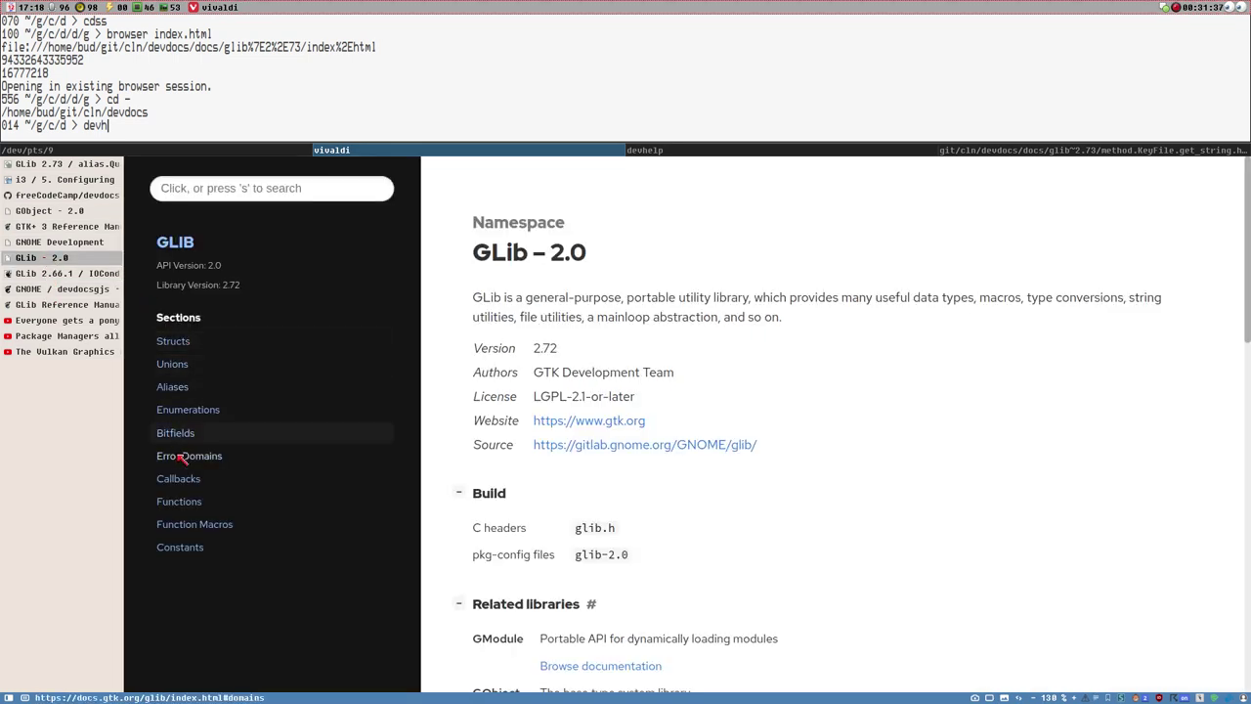
# Expand GLib's Structs, open AsyncQueue on docs.gtk.org, then switch to the GLib 2.66.1 IOCondition page.
pyautogui.scroll(-5, 768, 420)
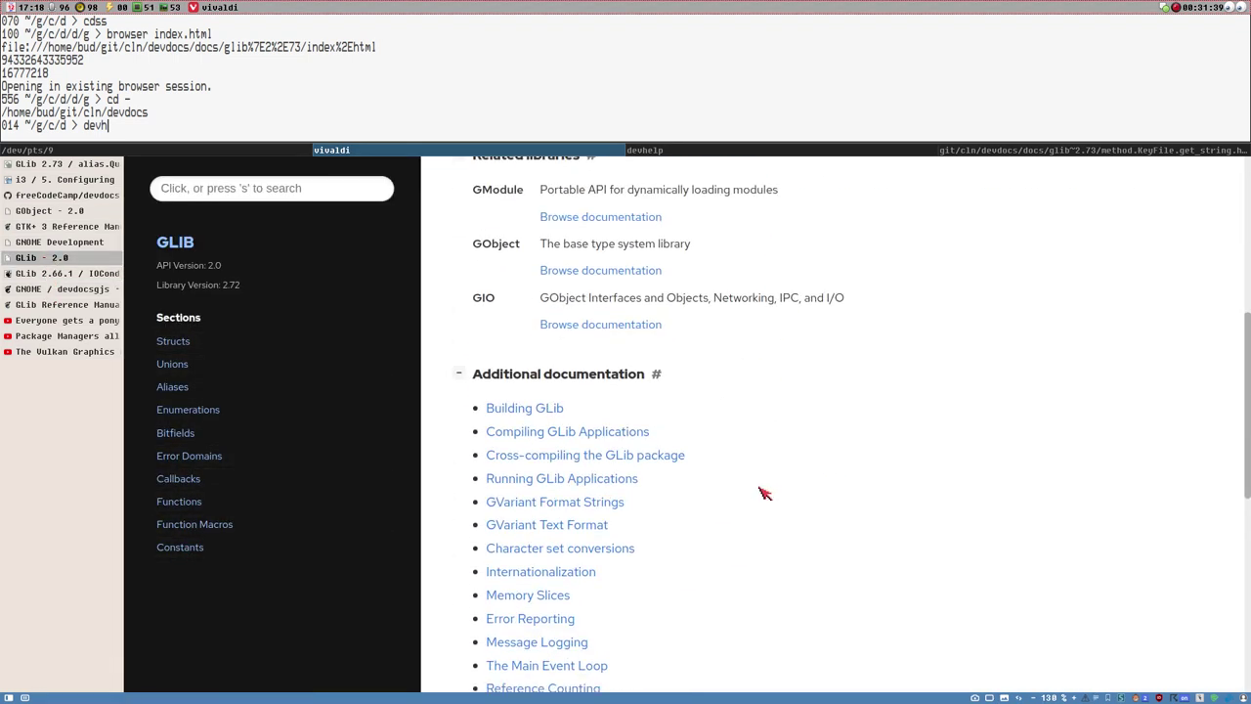
pyautogui.scroll(-2, 580, 383)
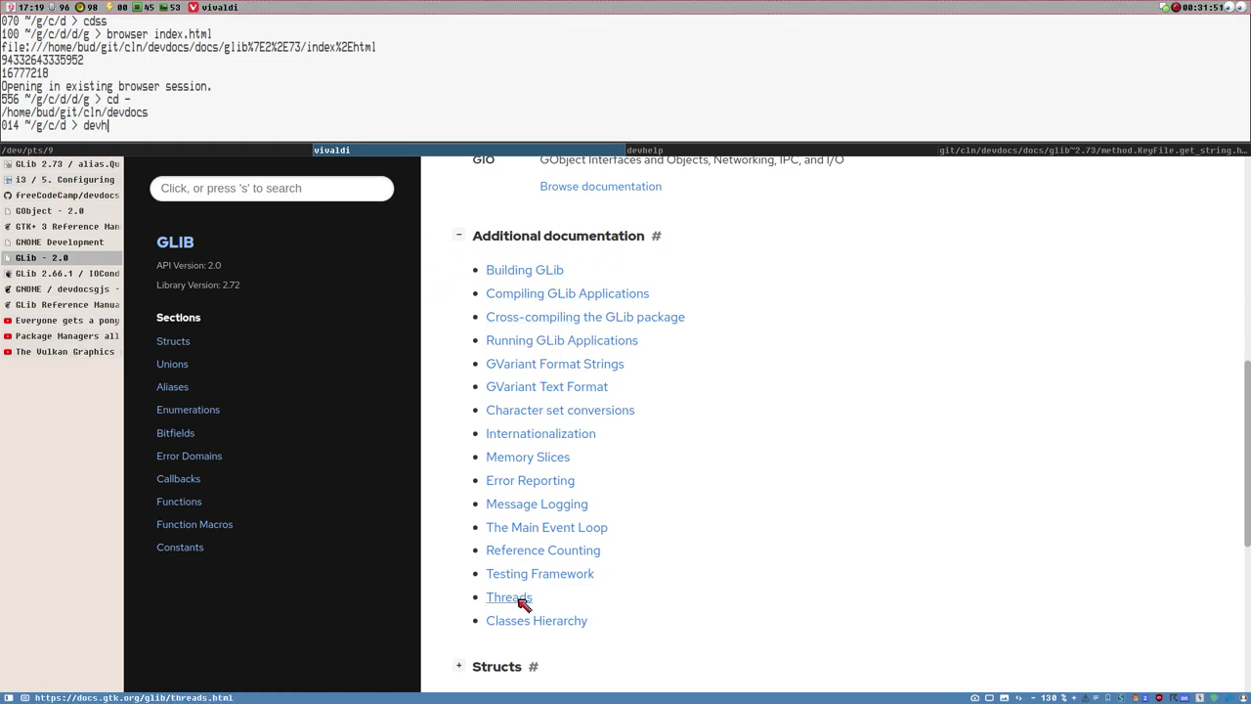
pyautogui.scroll(-1, 518, 601)
pyautogui.click(460, 563)
pyautogui.scroll(-2, 547, 518)
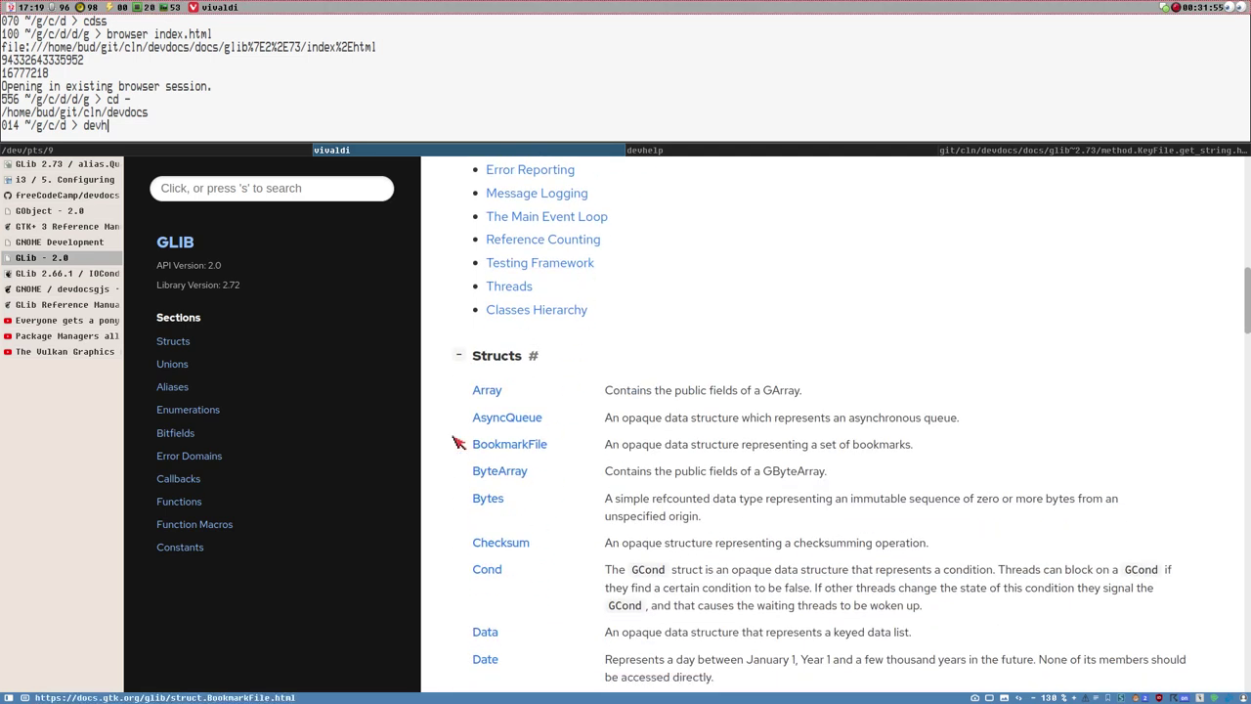
pyautogui.click(506, 420)
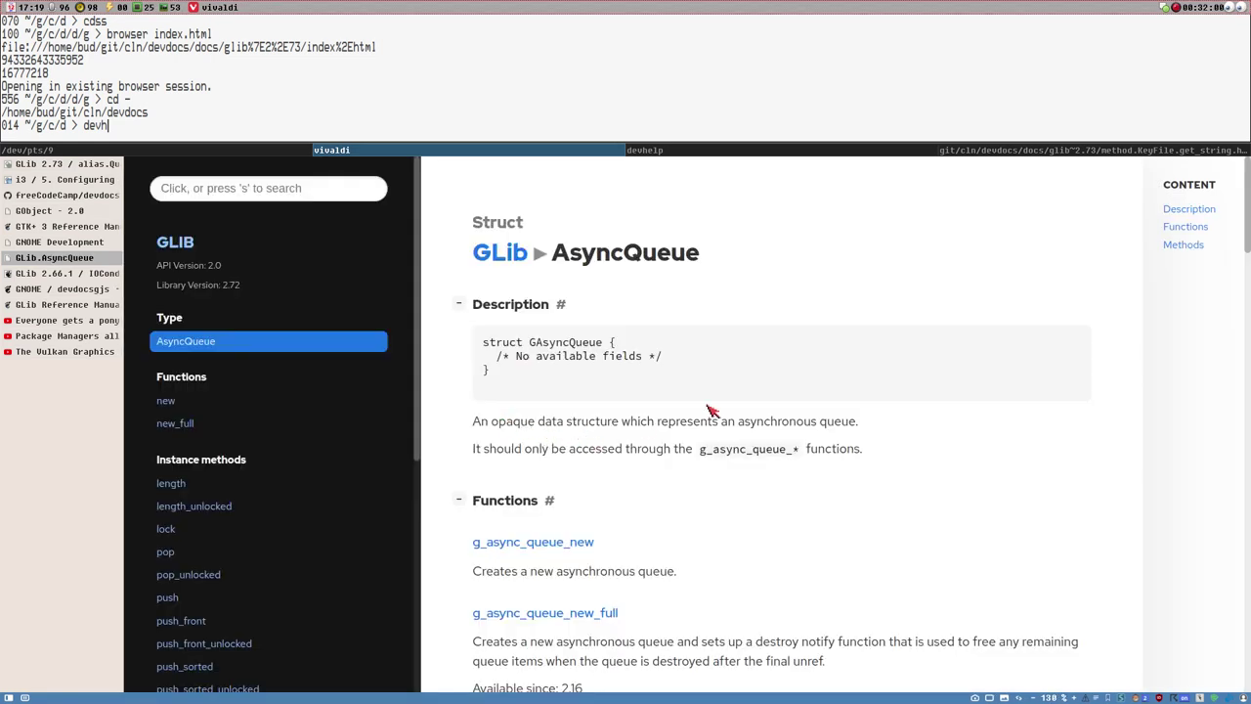
pyautogui.scroll(-2, 547, 477)
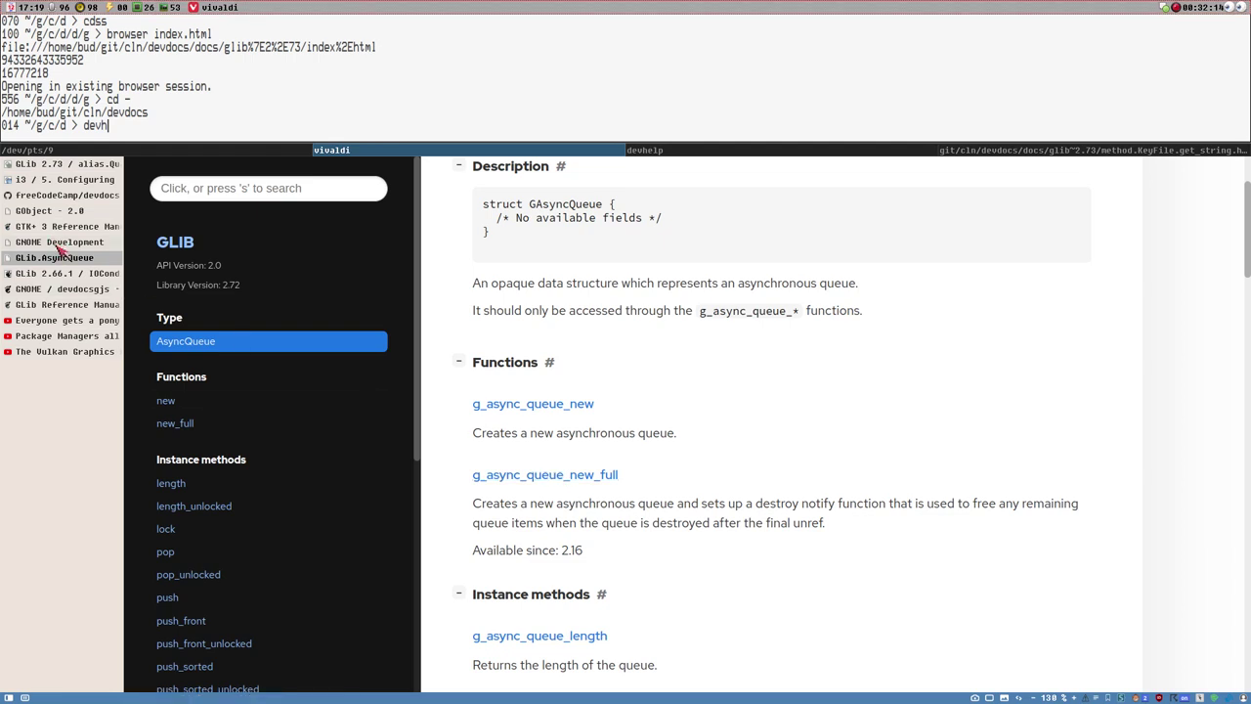
pyautogui.click(40, 276)
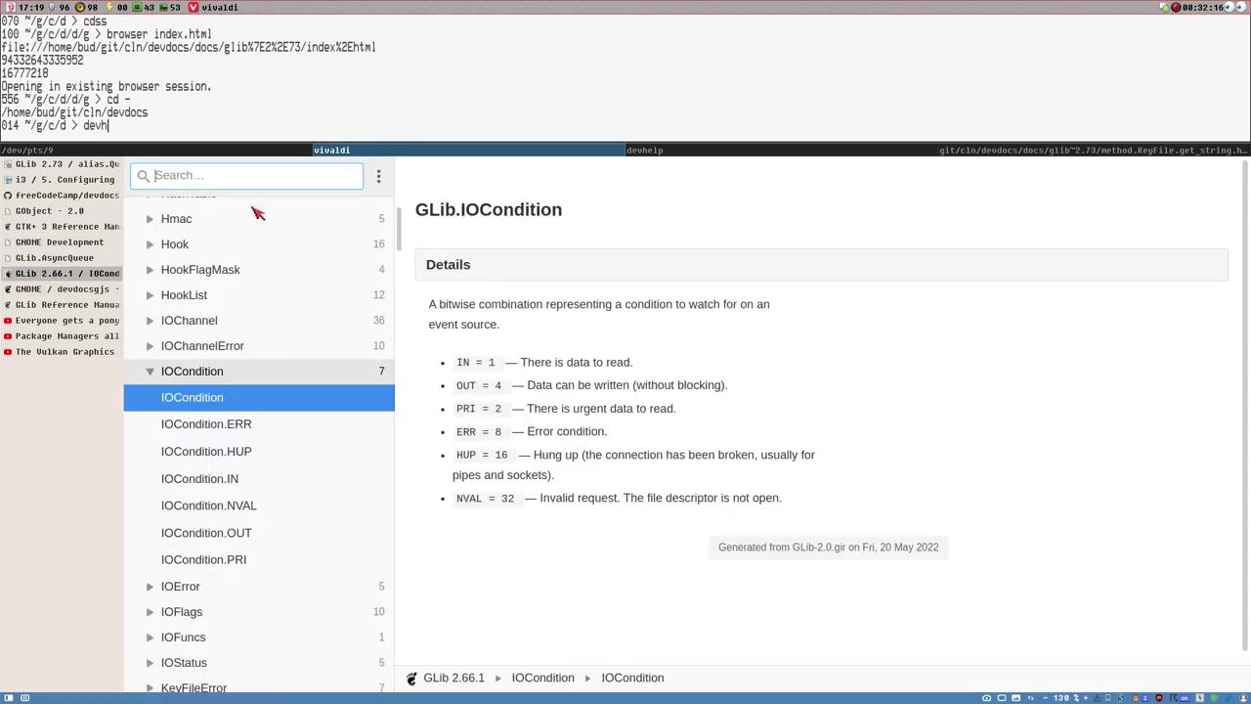
# Return to the DevDocs home and open the GLib 2.66.1 overview.
pyautogui.scroll(5, 293, 266)
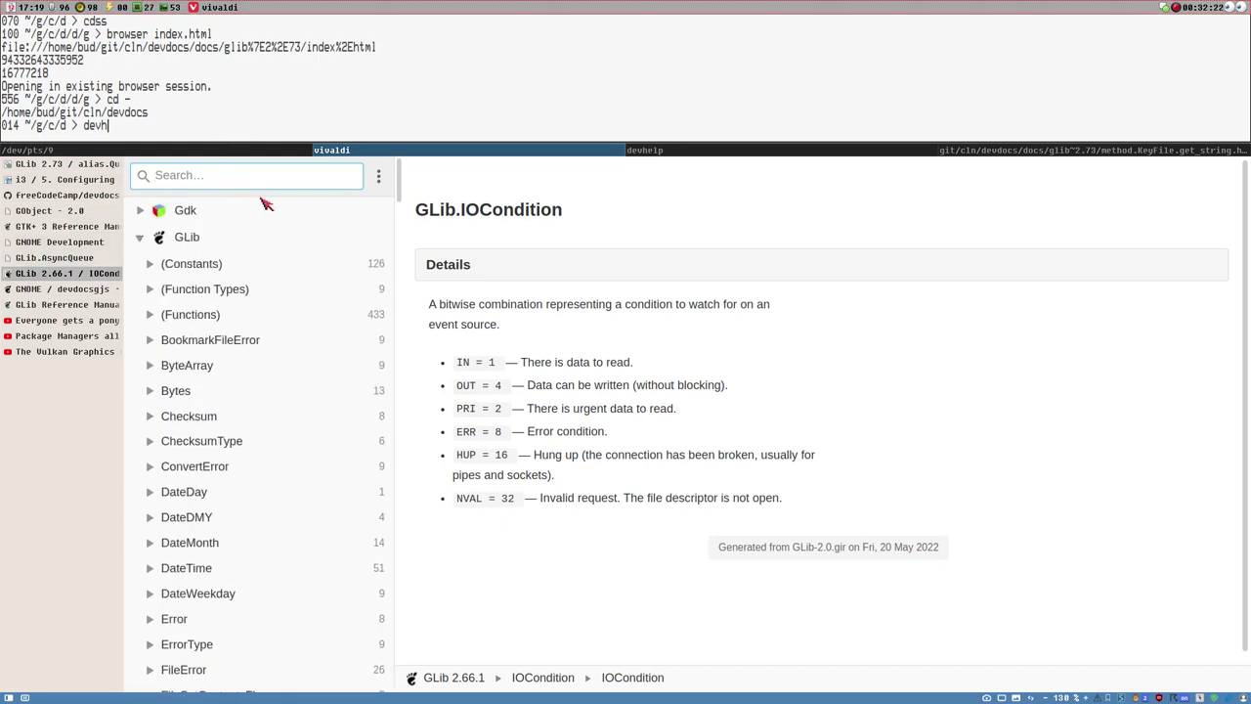
pyautogui.press('Escape')
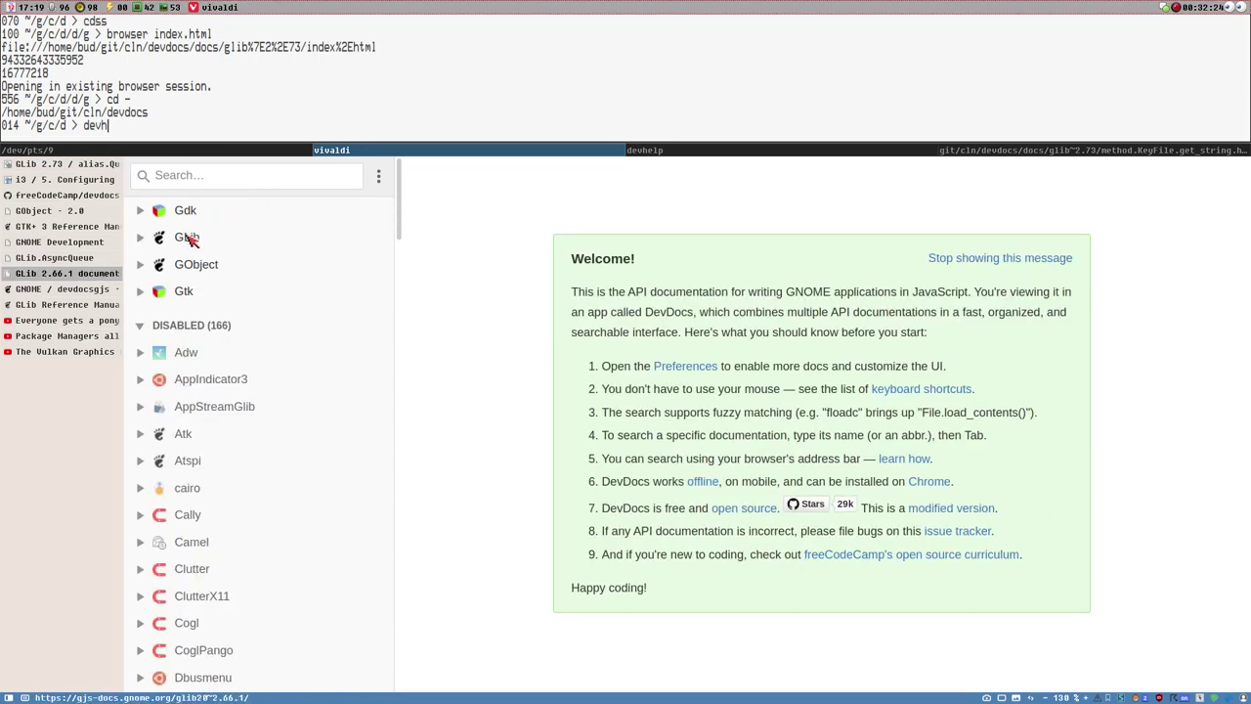
pyautogui.click(188, 238)
# Search for 'AsyncQ', find no results, and clear the search.
pyautogui.write('Asy')
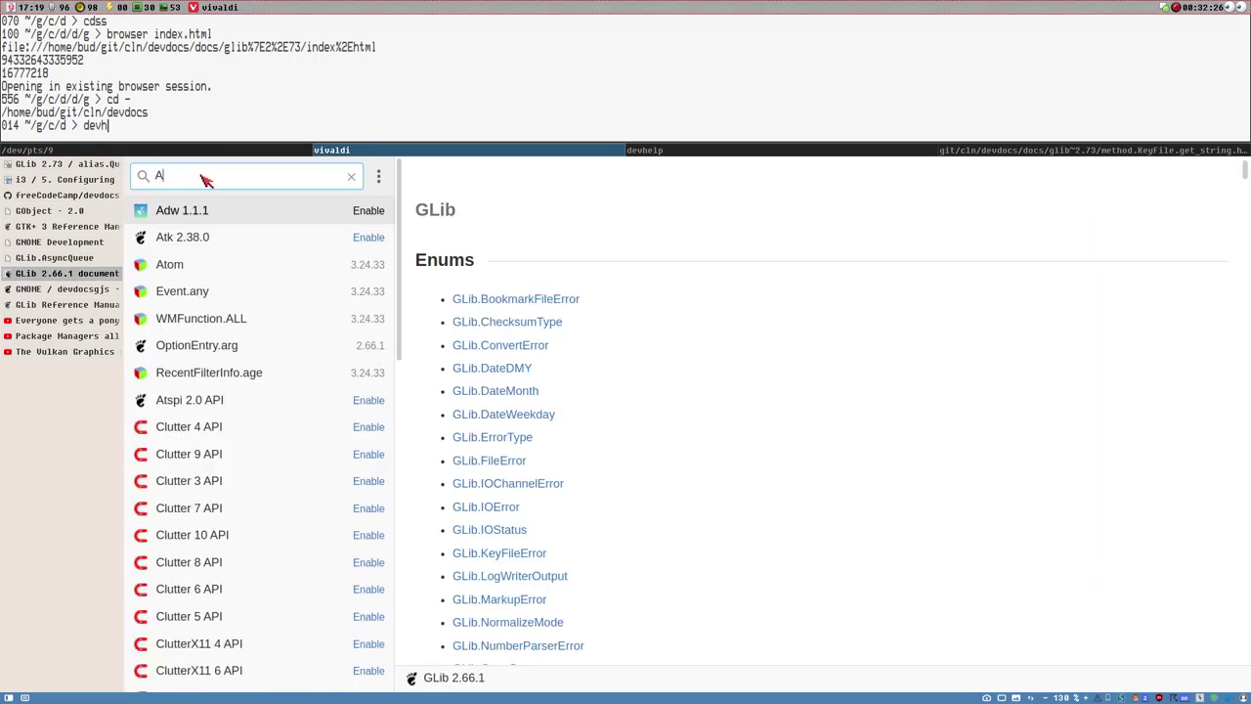
pyautogui.press('BackSpace')
pyautogui.press('BackSpace')
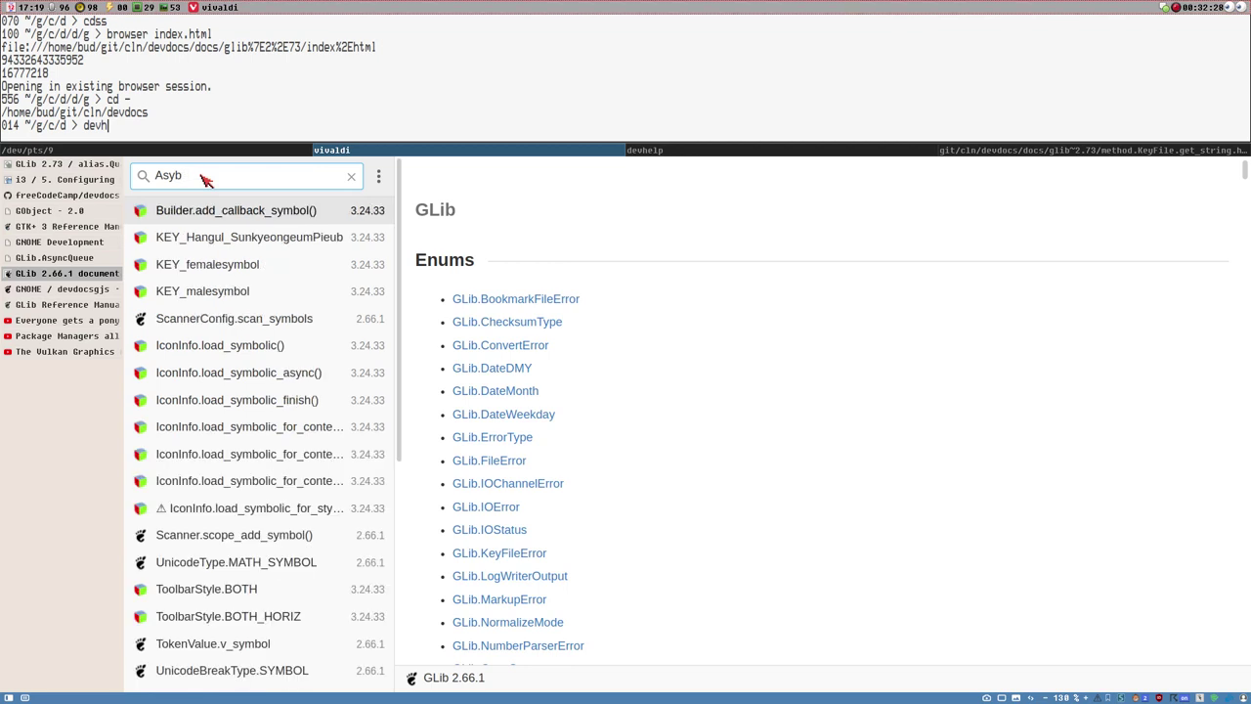
pyautogui.write('ncQ')
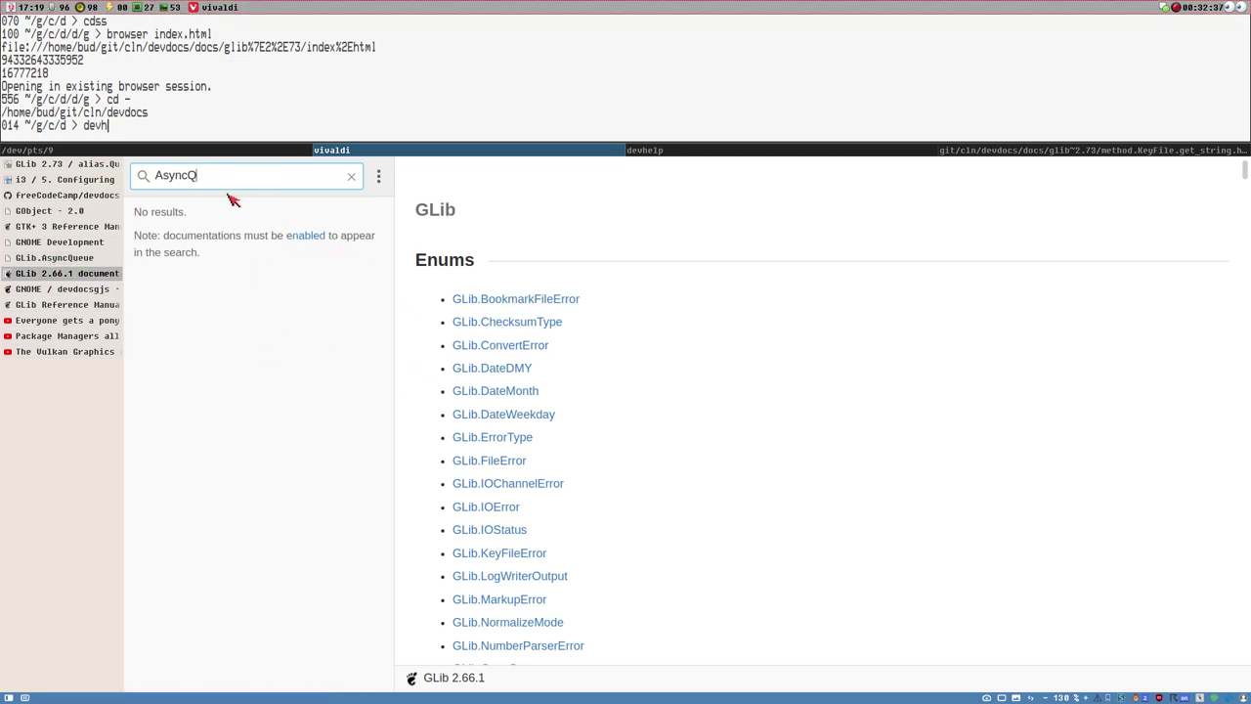
pyautogui.click(358, 175)
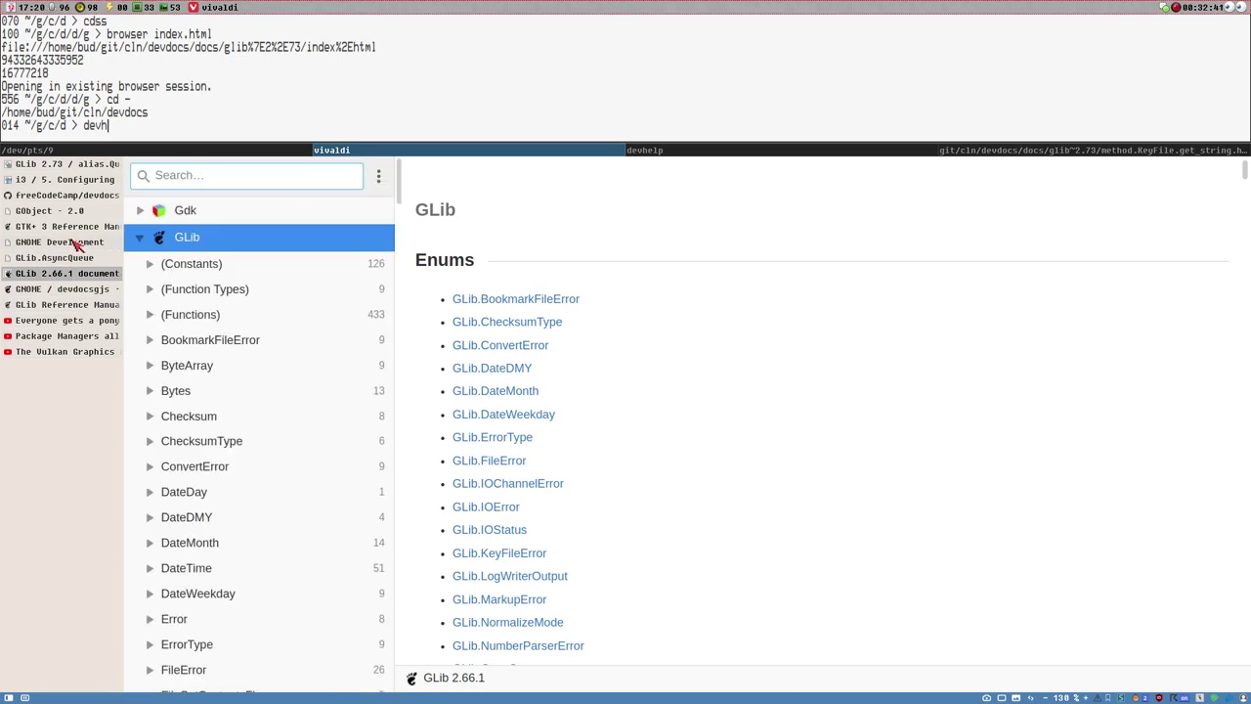
# Select the AsyncQueue library version 2.72 and glance at the GLib 2.66.1 docs for comparison.
pyautogui.click(73, 259)
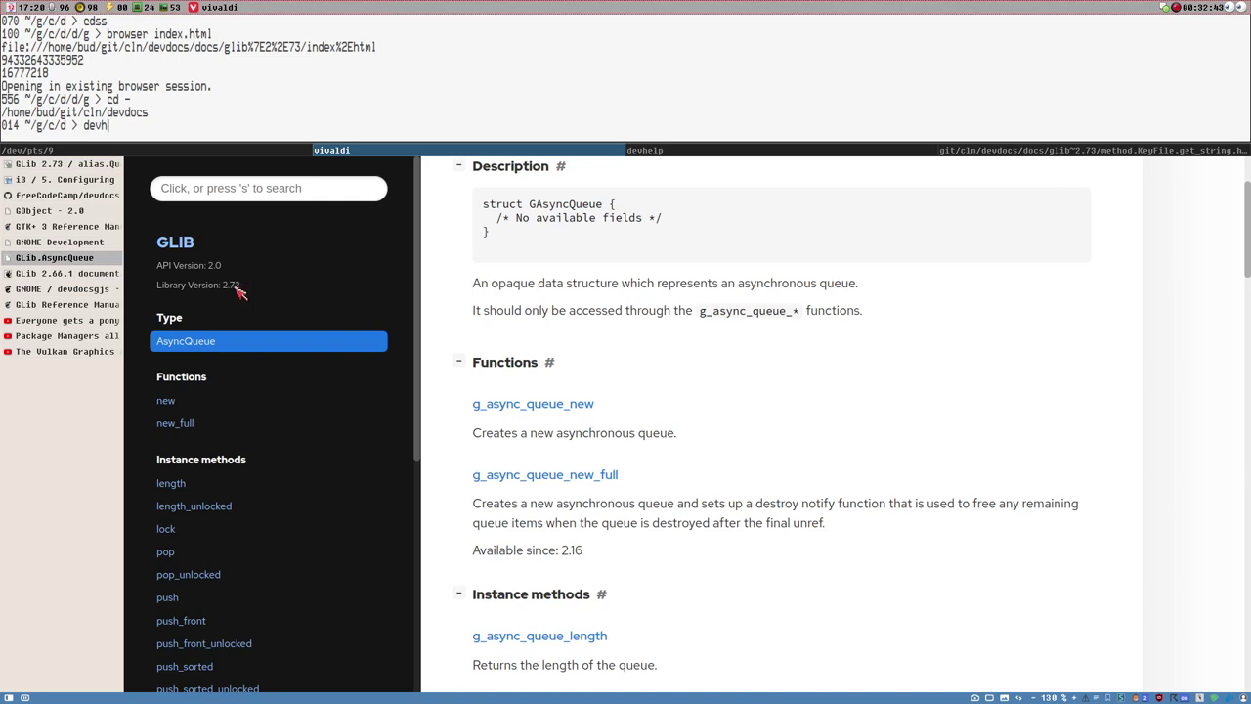
pyautogui.moveTo(211, 285); pyautogui.dragTo(245, 285)
pyautogui.click(61, 275)
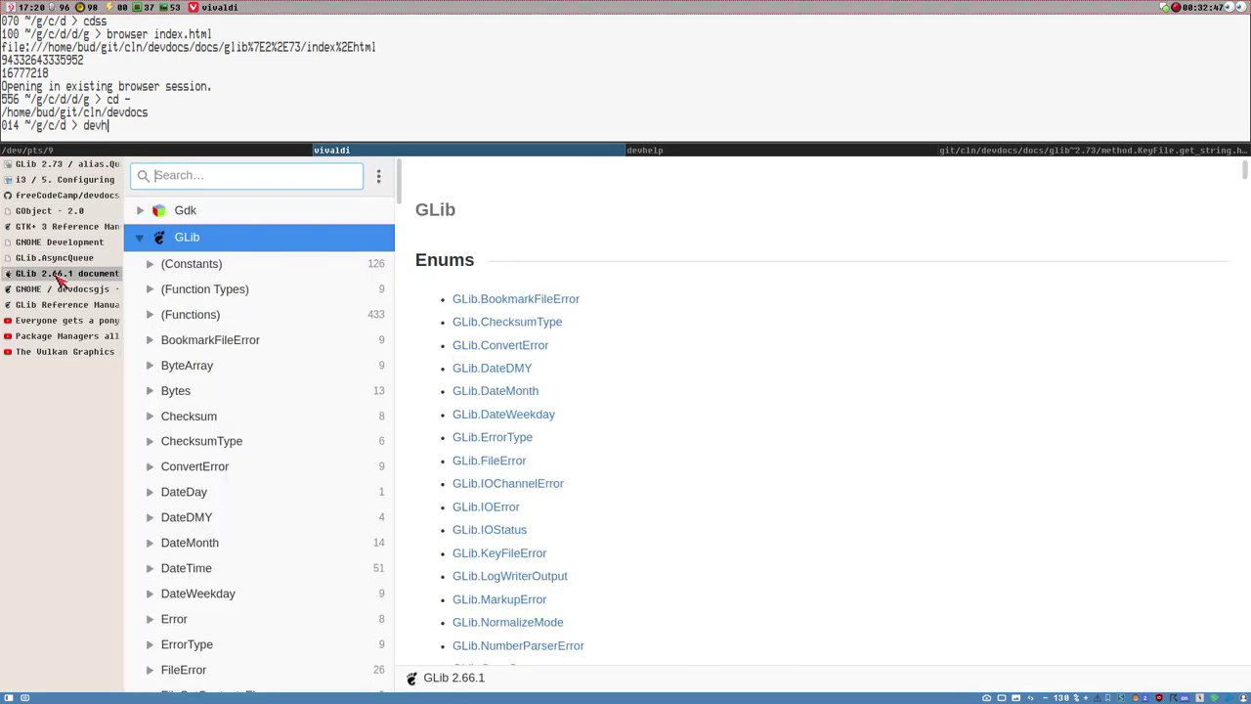
pyautogui.click(76, 259)
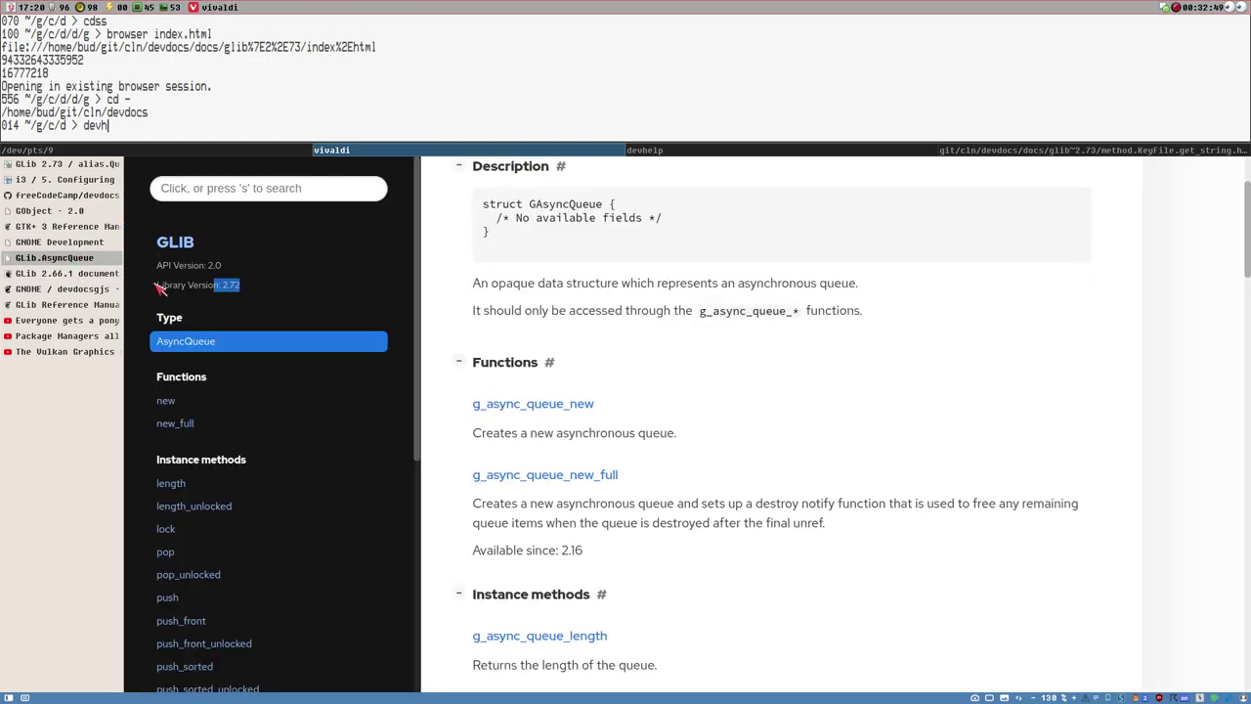
# Reselect version 2.72 and highlight the text from Library Version down to length.
pyautogui.doubleClick(238, 289)
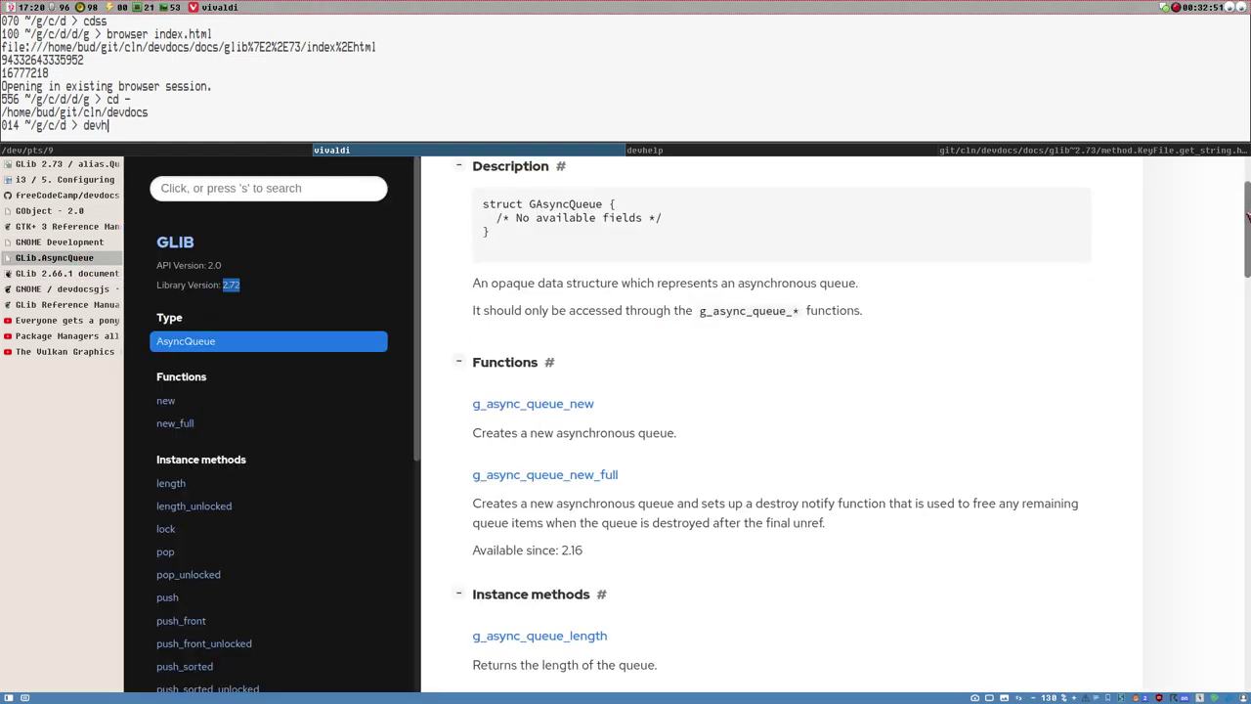
pyautogui.scroll(-10, 782, 440)
pyautogui.press('Home')
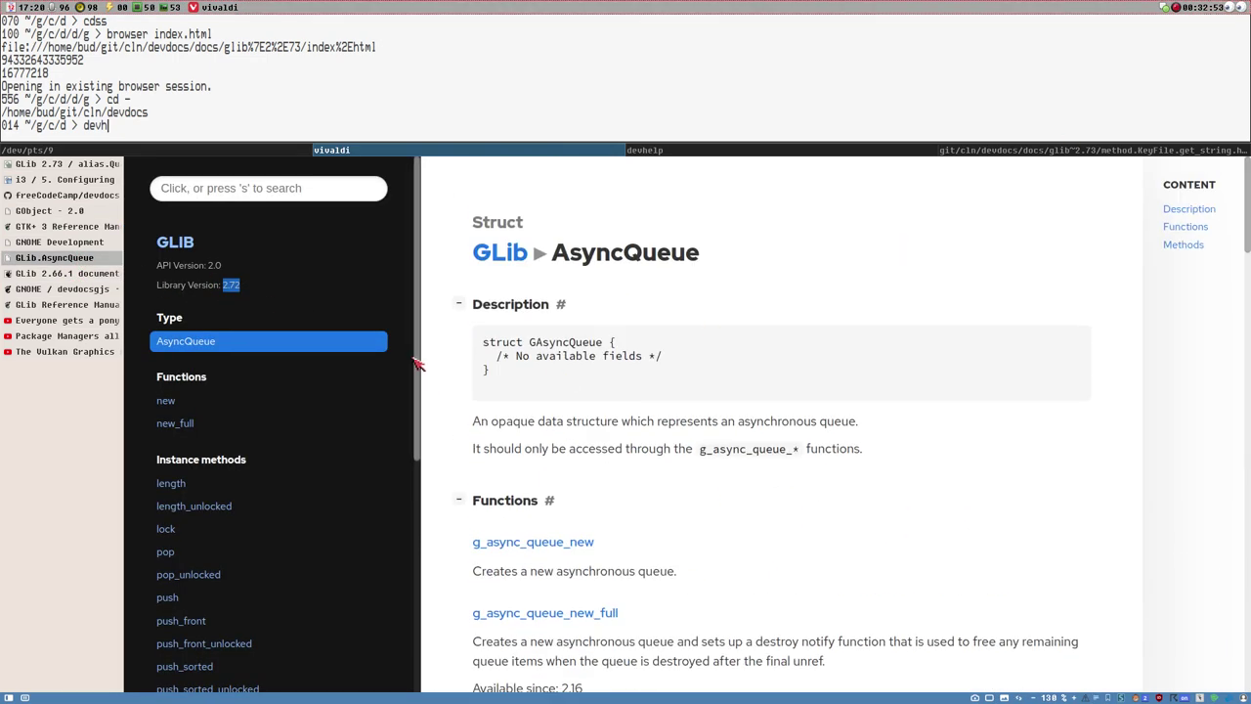
pyautogui.moveTo(154, 283); pyautogui.dragTo(393, 321)
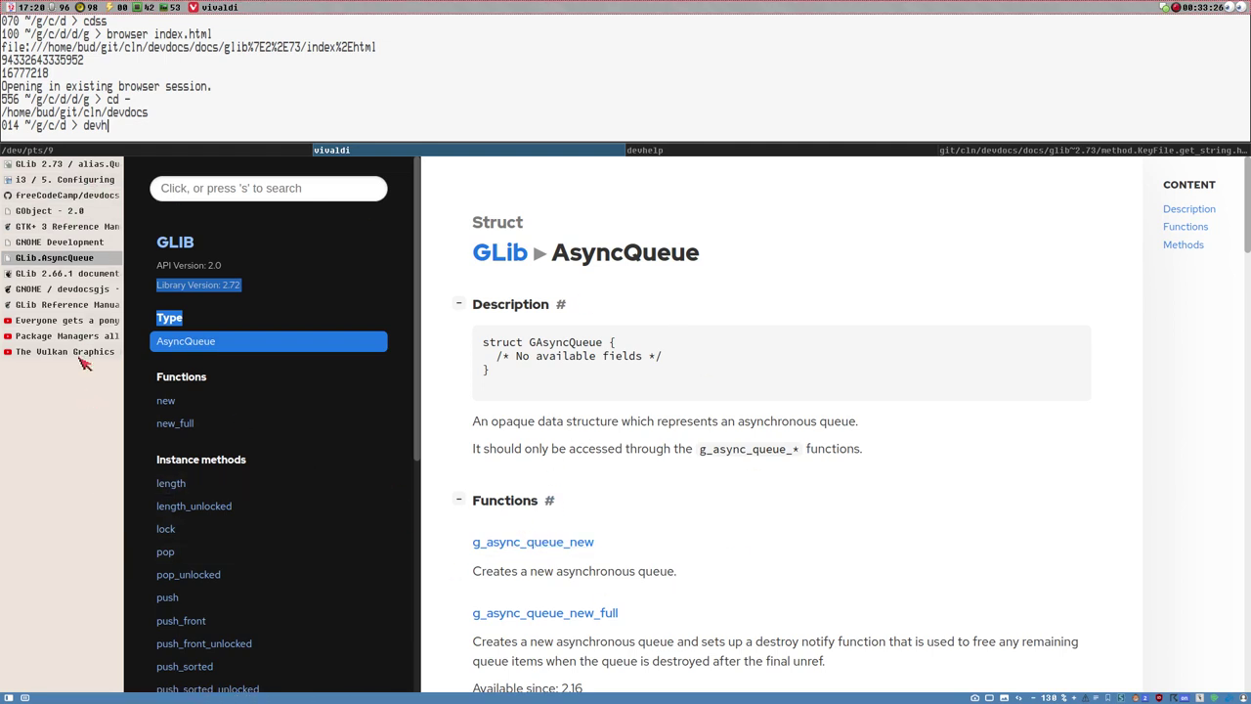
# Browse the devdocsgjs GitLab project's file list and README, then return to the GLib 2.66.1 overview.
pyautogui.click(50, 278)
pyautogui.click(54, 289)
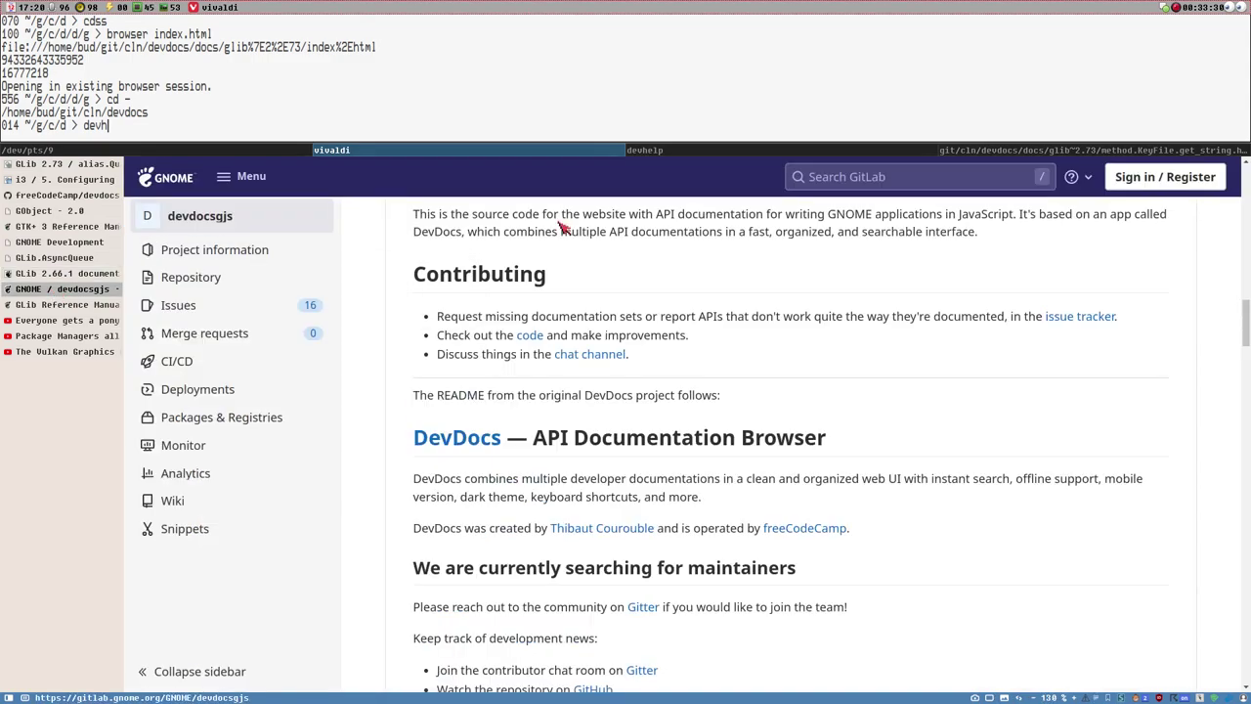
pyautogui.scroll(6, 897, 420)
pyautogui.scroll(8, 885, 424)
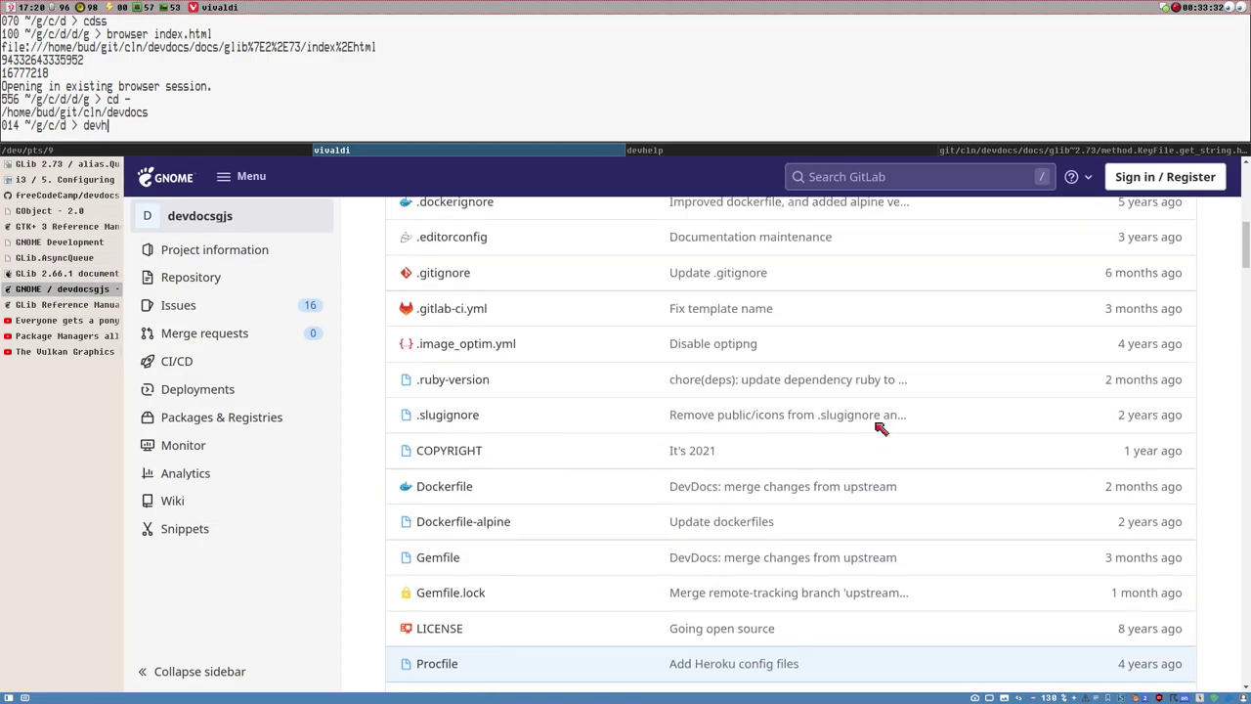
pyautogui.scroll(-5, 772, 391)
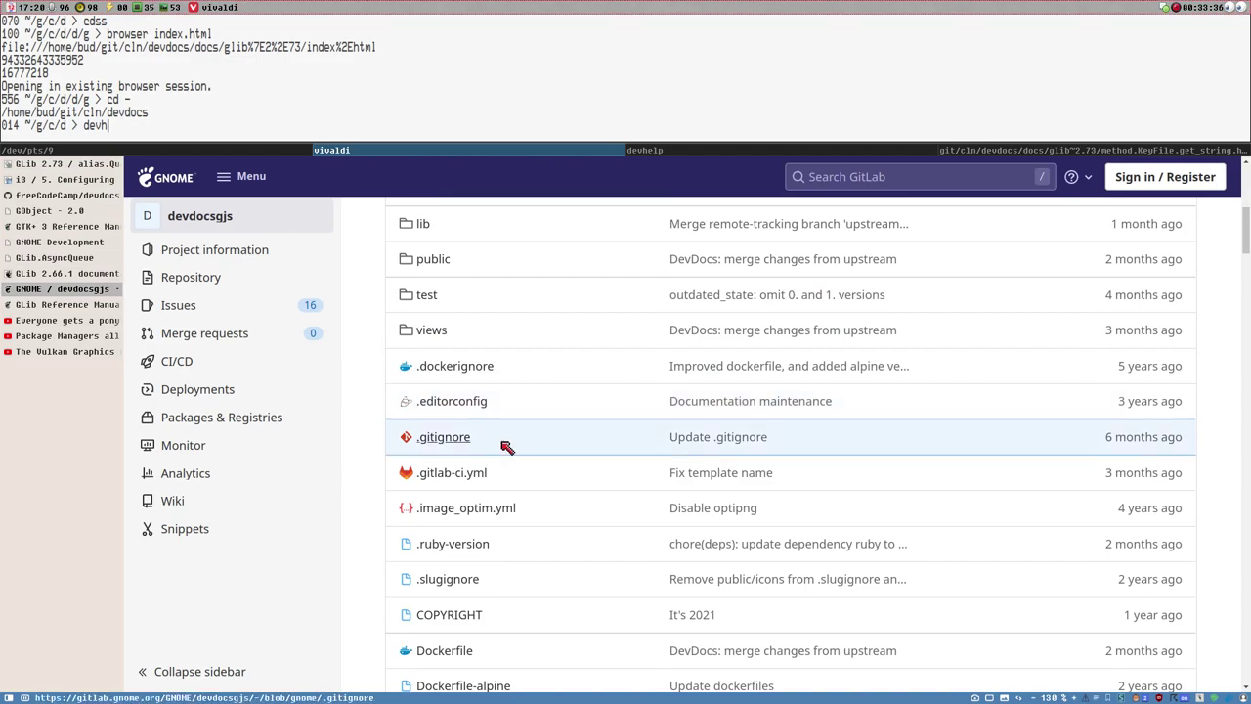
pyautogui.scroll(-20, 505, 441)
pyautogui.scroll(15, 555, 454)
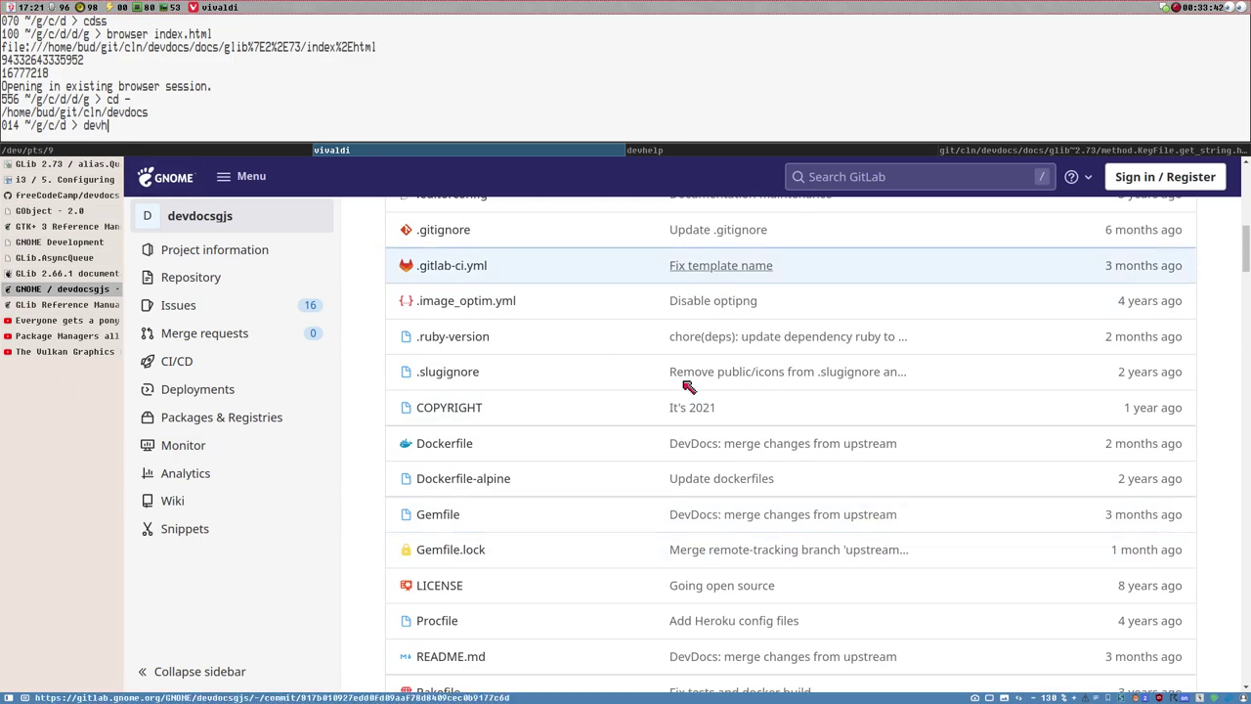
pyautogui.scroll(8, 609, 391)
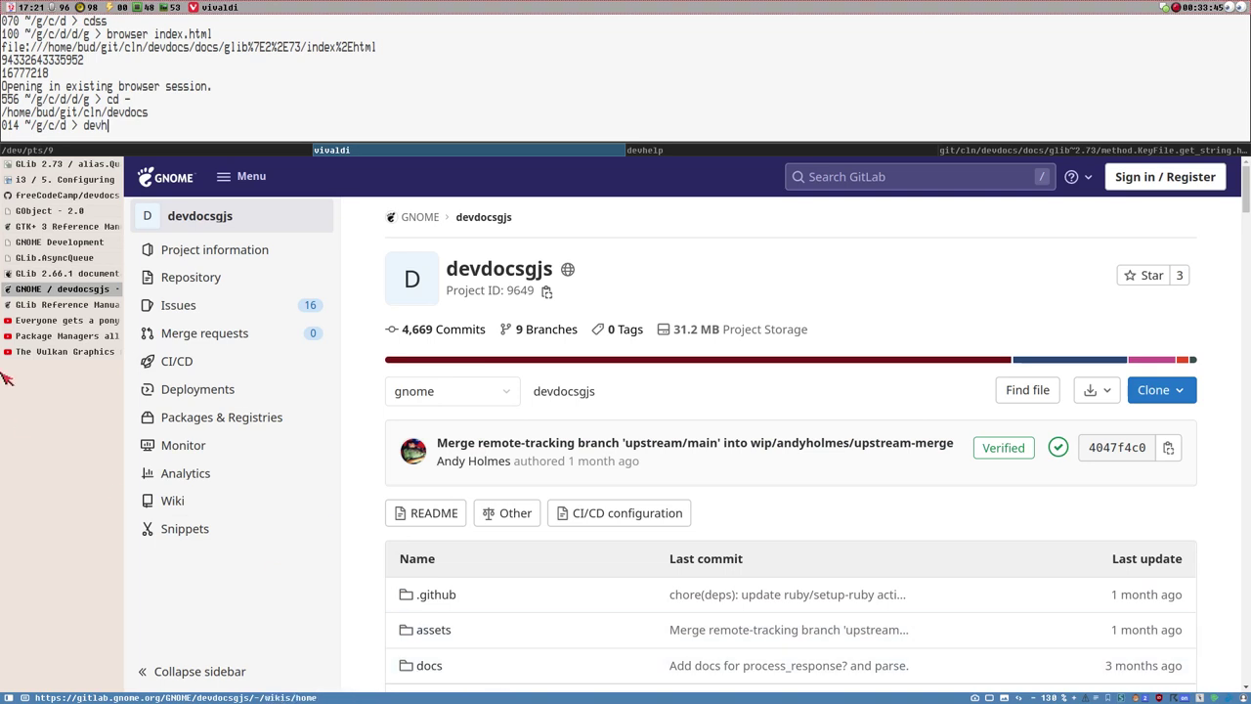
pyautogui.click(51, 274)
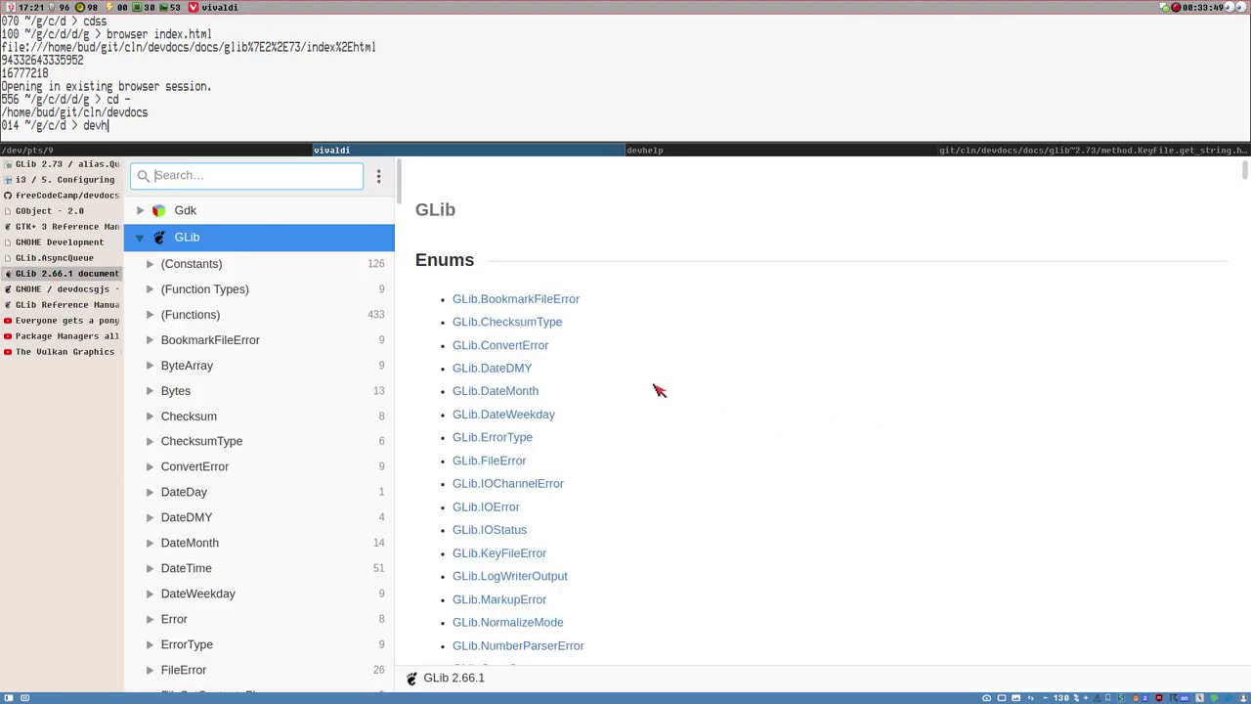
# Collapse the GLib tree in gjs-docs, then expand Atk and cairo to browse their versions and API.
pyautogui.click(139, 239)
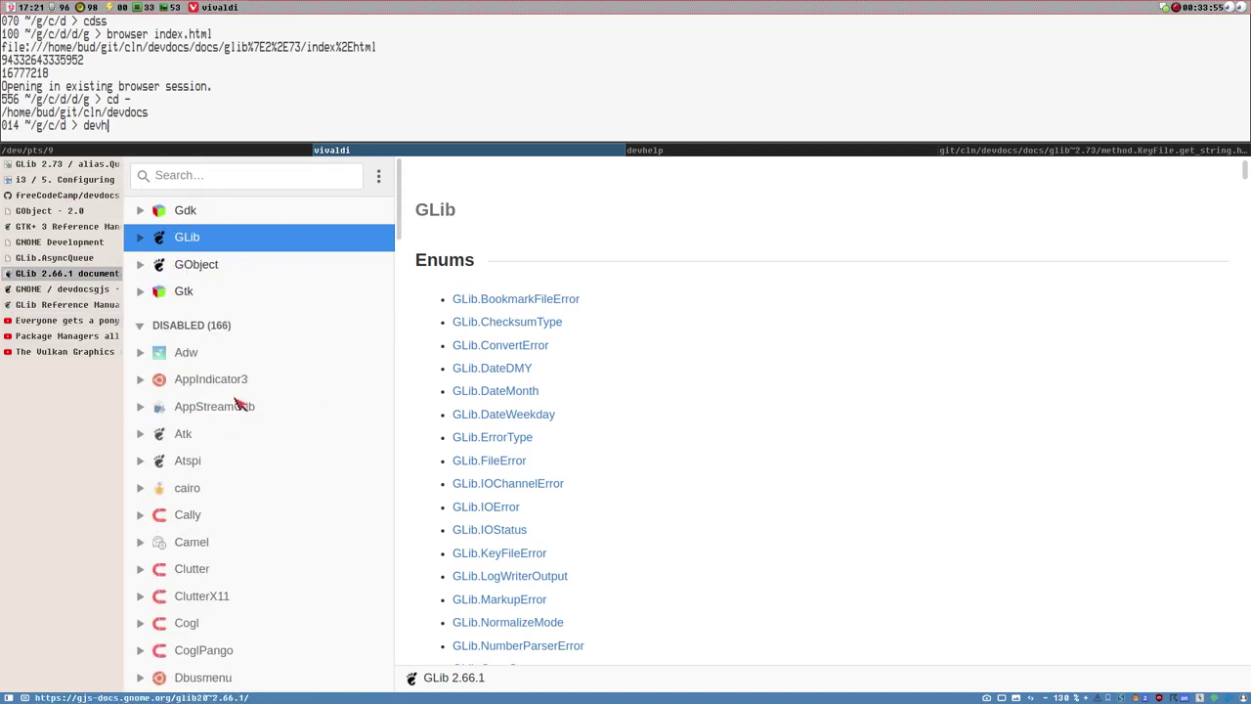
pyautogui.click(182, 441)
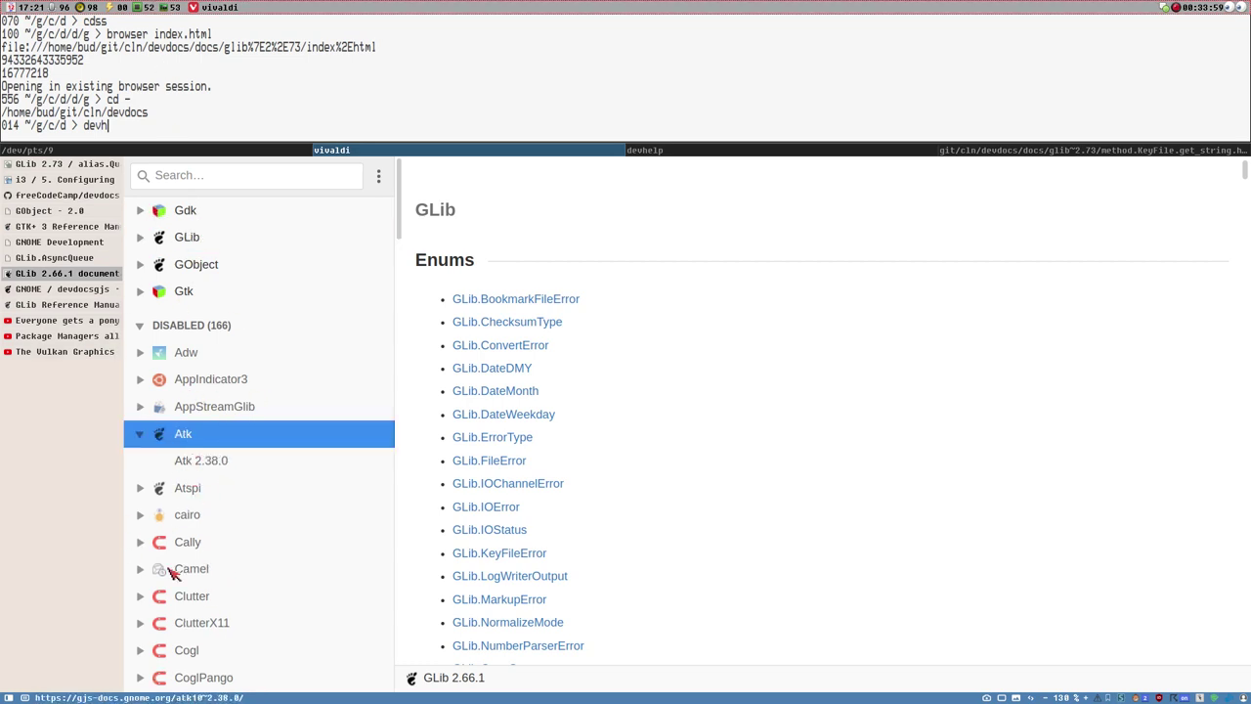
pyautogui.click(190, 513)
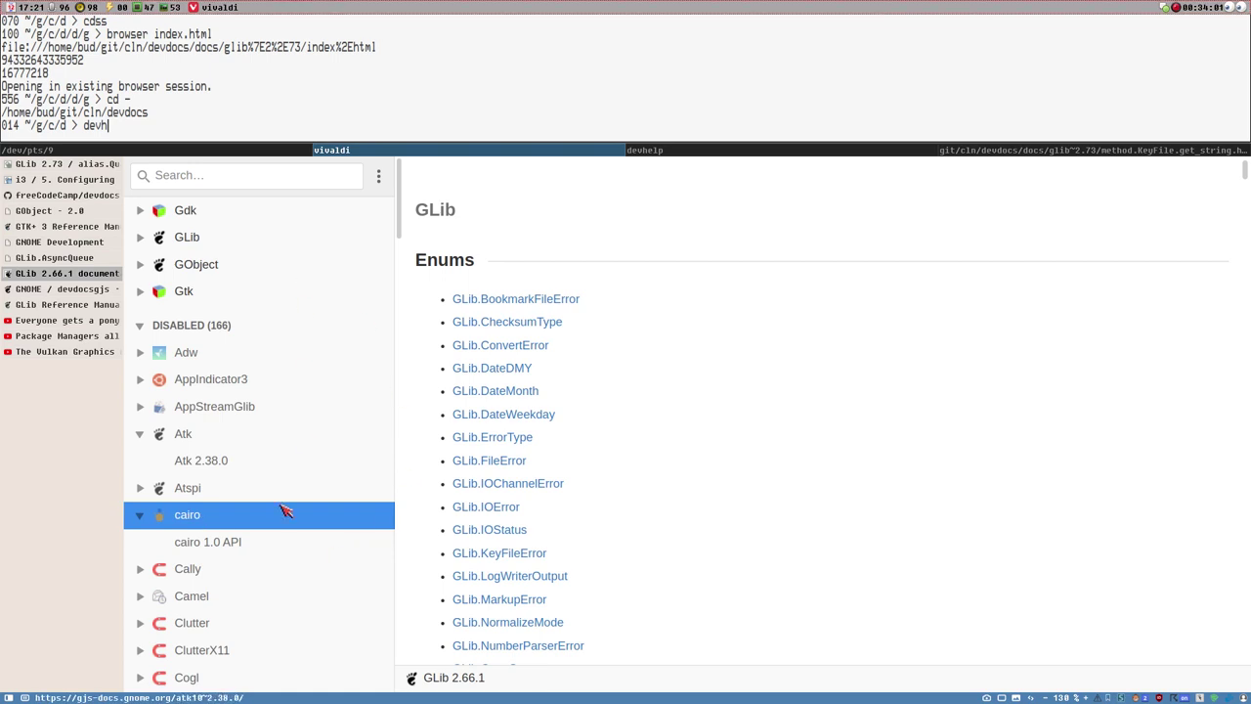
pyautogui.scroll(-3, 225, 411)
pyautogui.scroll(-8, 283, 424)
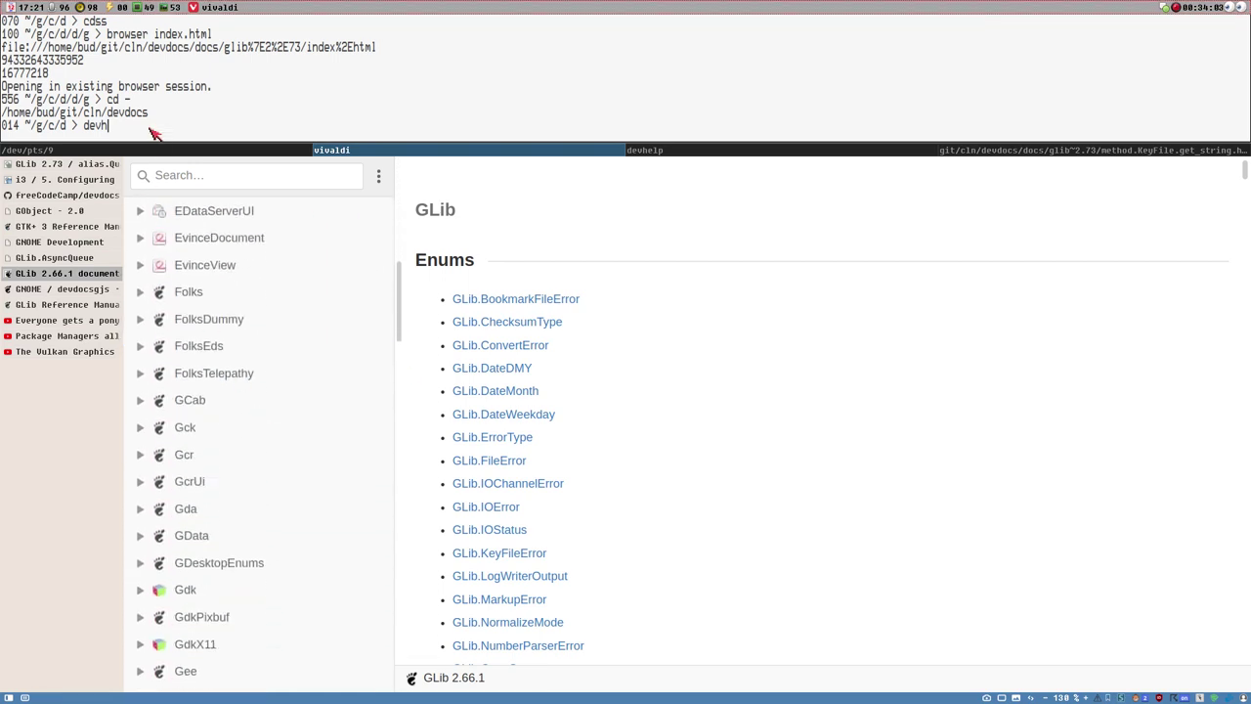
pyautogui.scroll(-10, 241, 400)
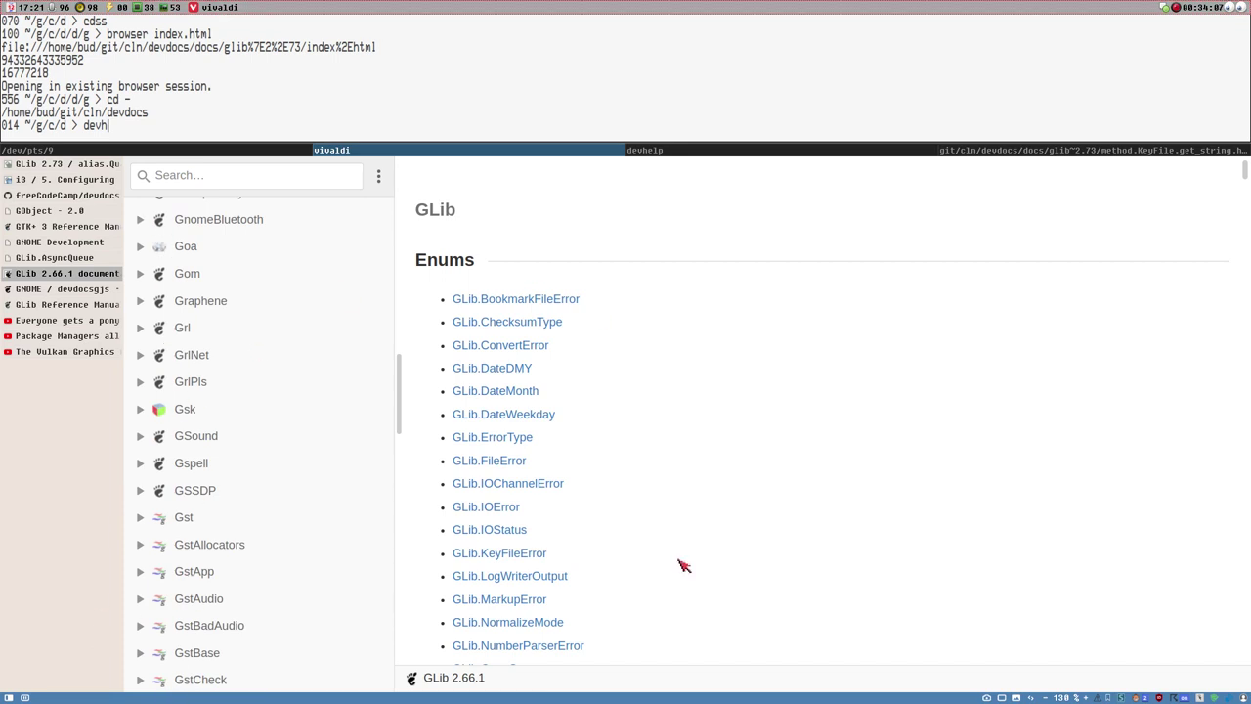
pyautogui.scroll(4, 264, 512)
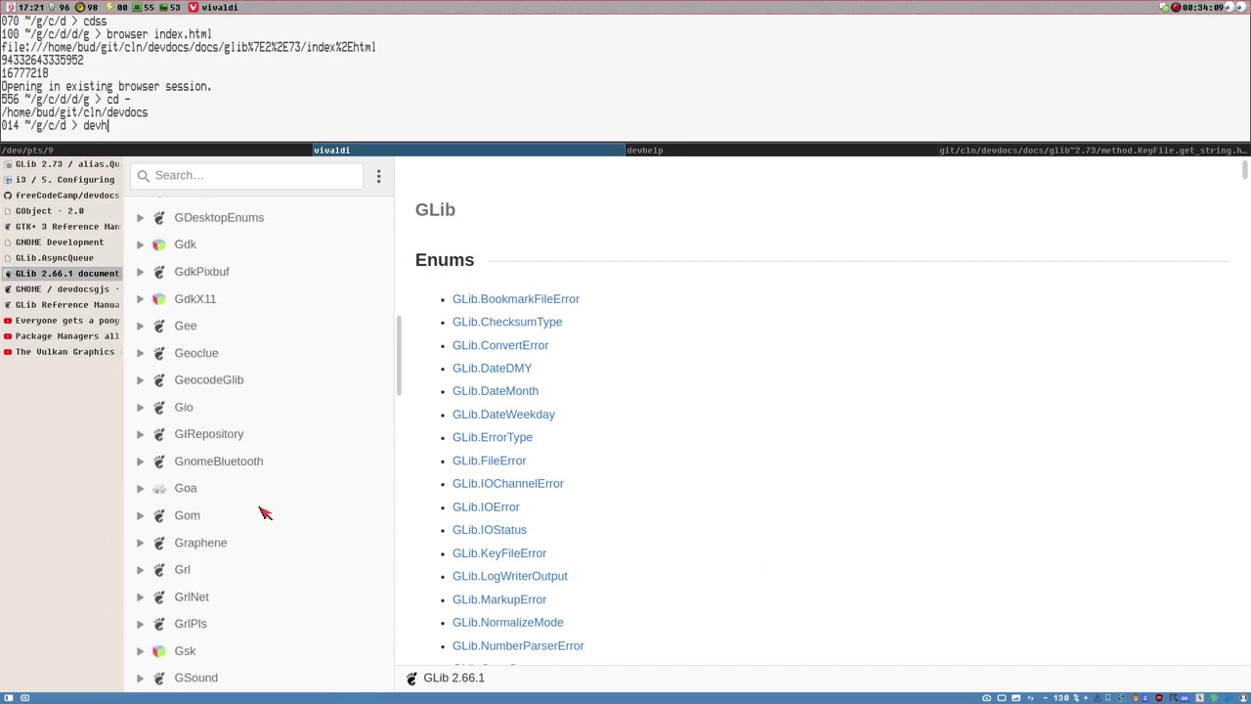
pyautogui.scroll(-3, 271, 514)
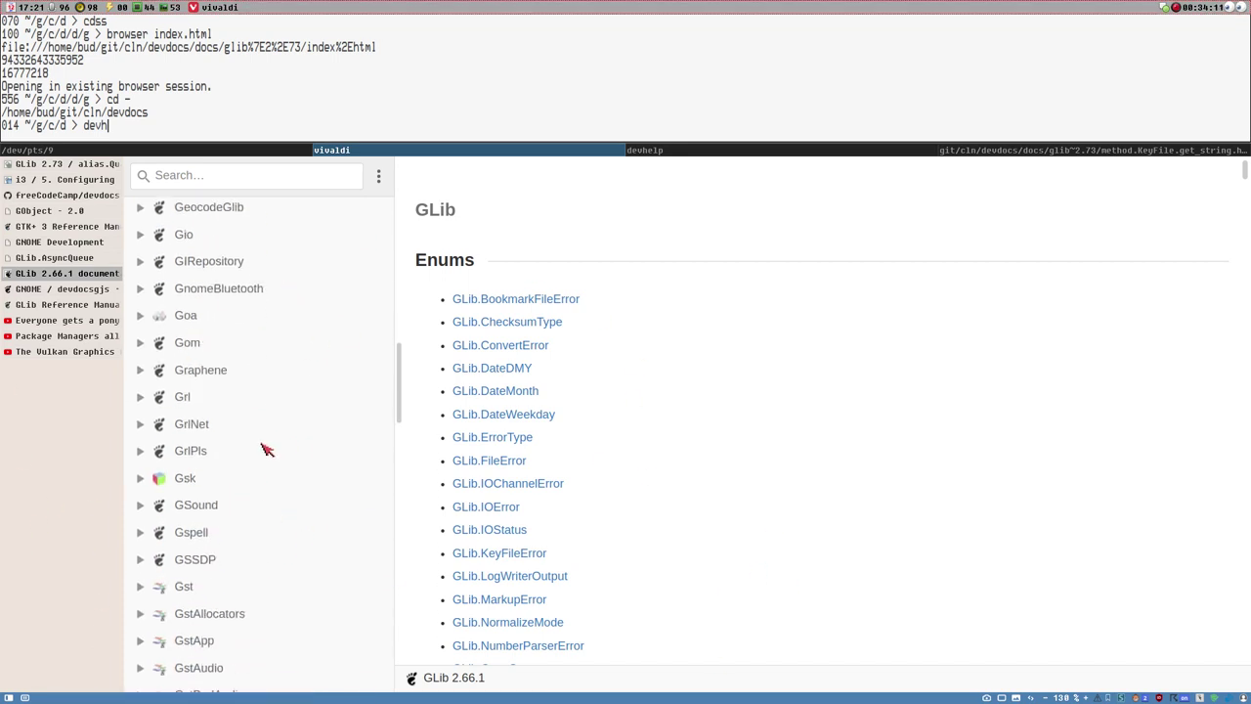
pyautogui.scroll(15, 268, 439)
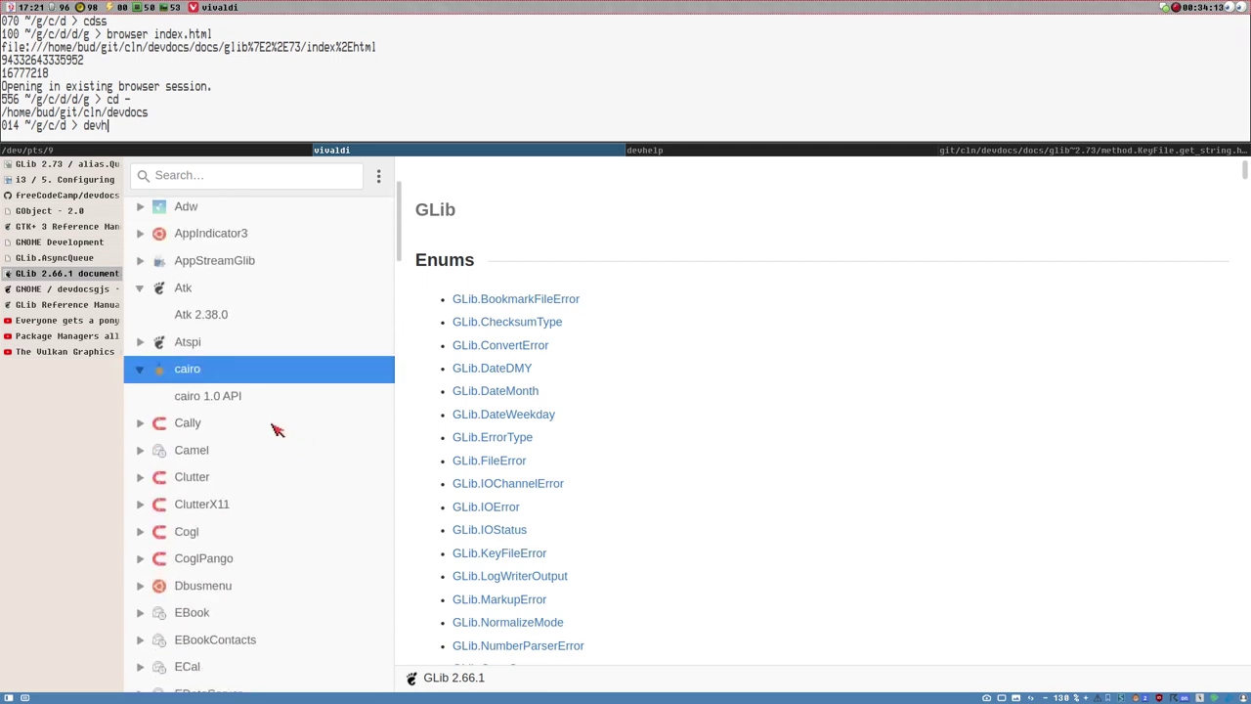
pyautogui.scroll(3, 274, 430)
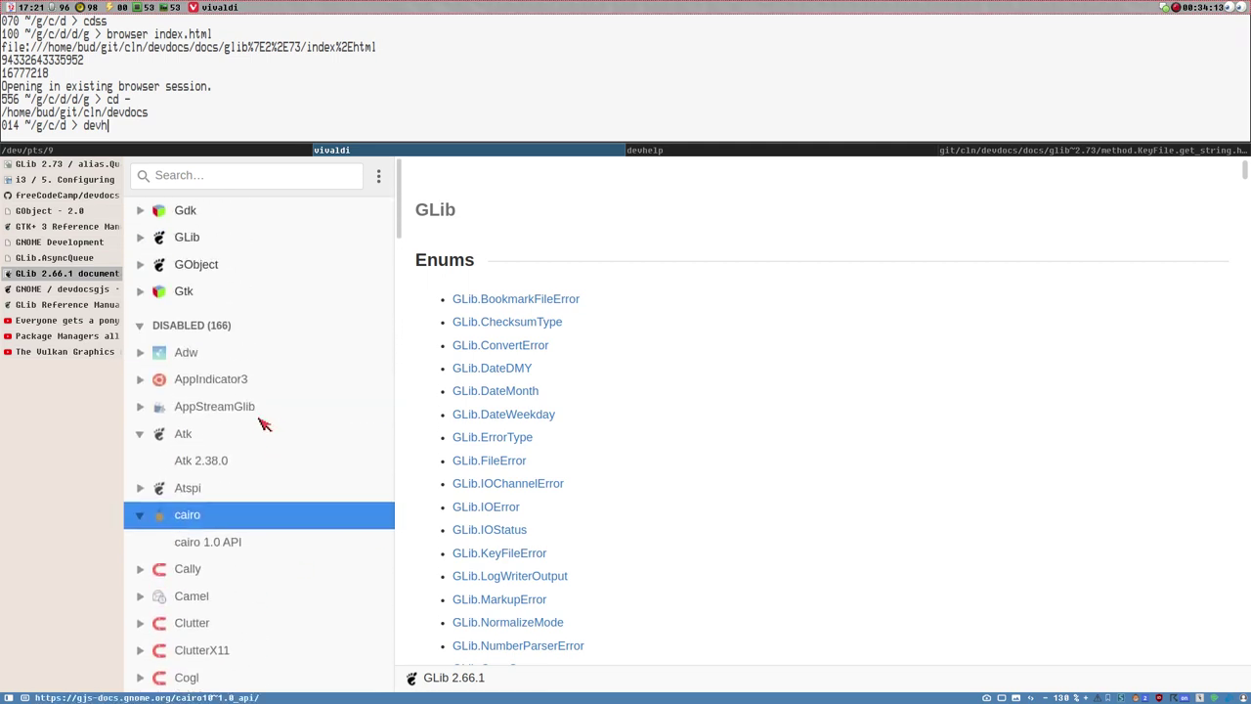
# Collapse the cairo and Atk entries and return to the GLib AsyncQueue reference page.
pyautogui.click(144, 516)
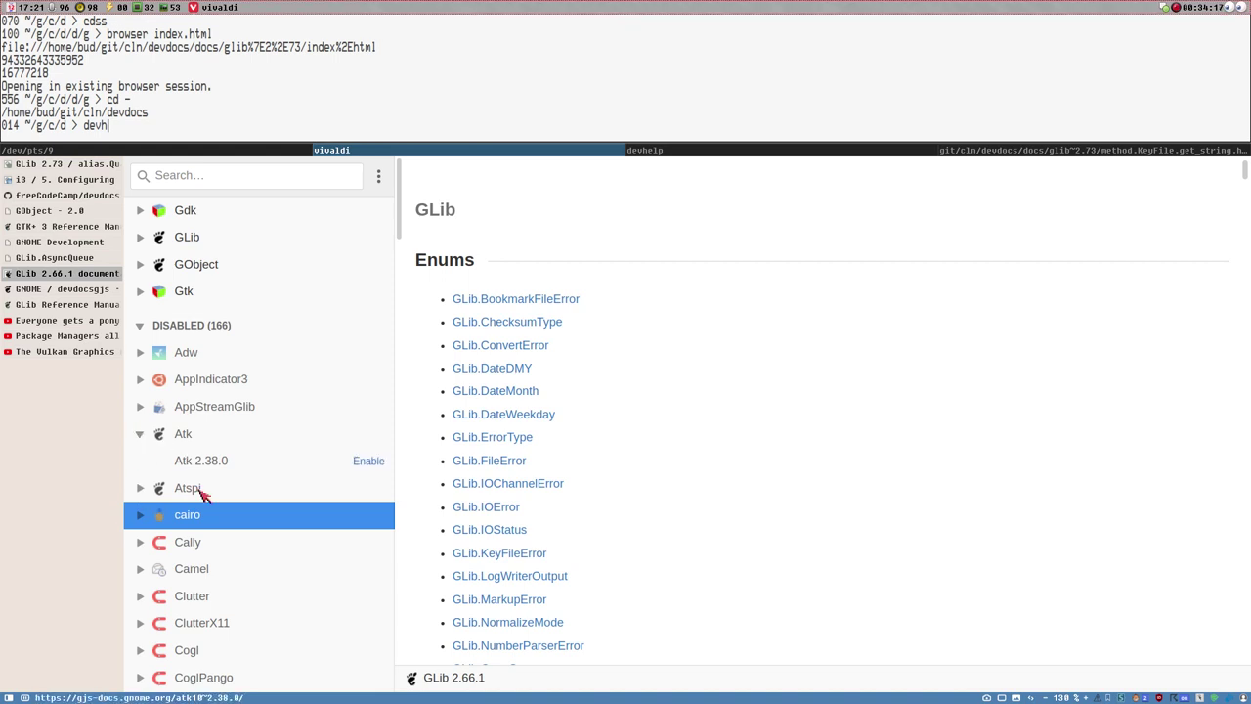
pyautogui.click(143, 433)
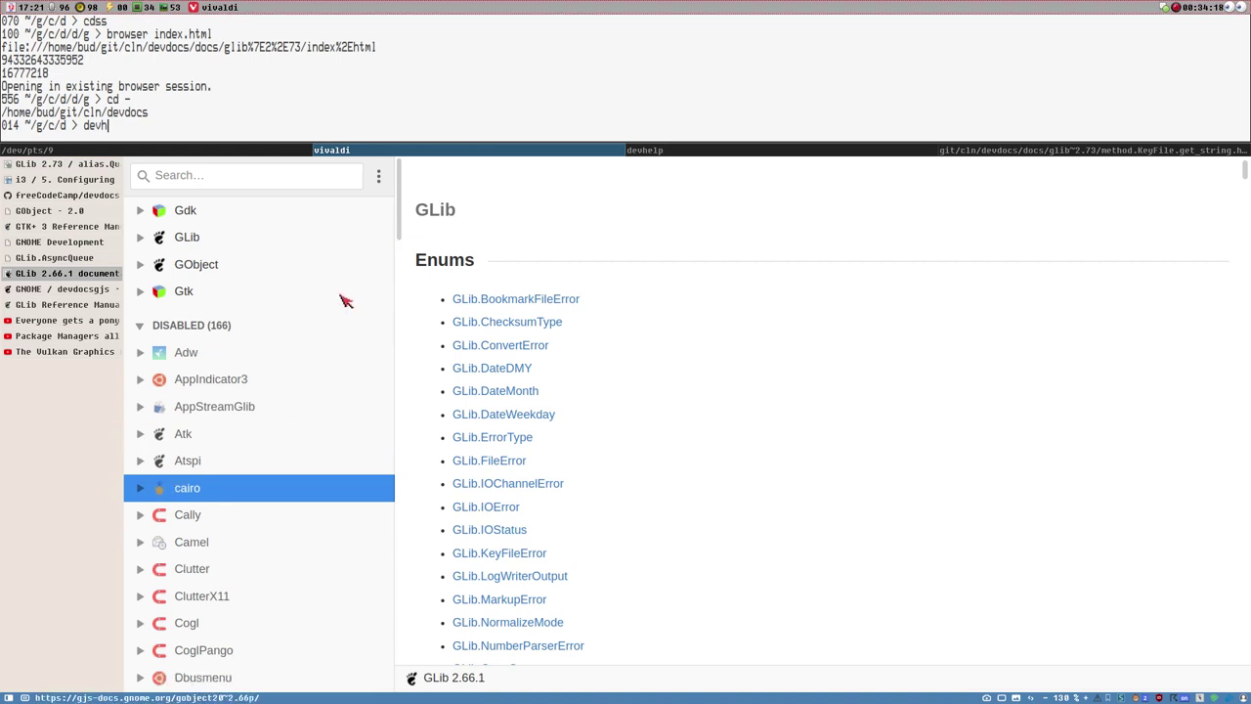
pyautogui.scroll(-5, 351, 322)
pyautogui.scroll(5, 293, 293)
pyautogui.click(35, 258)
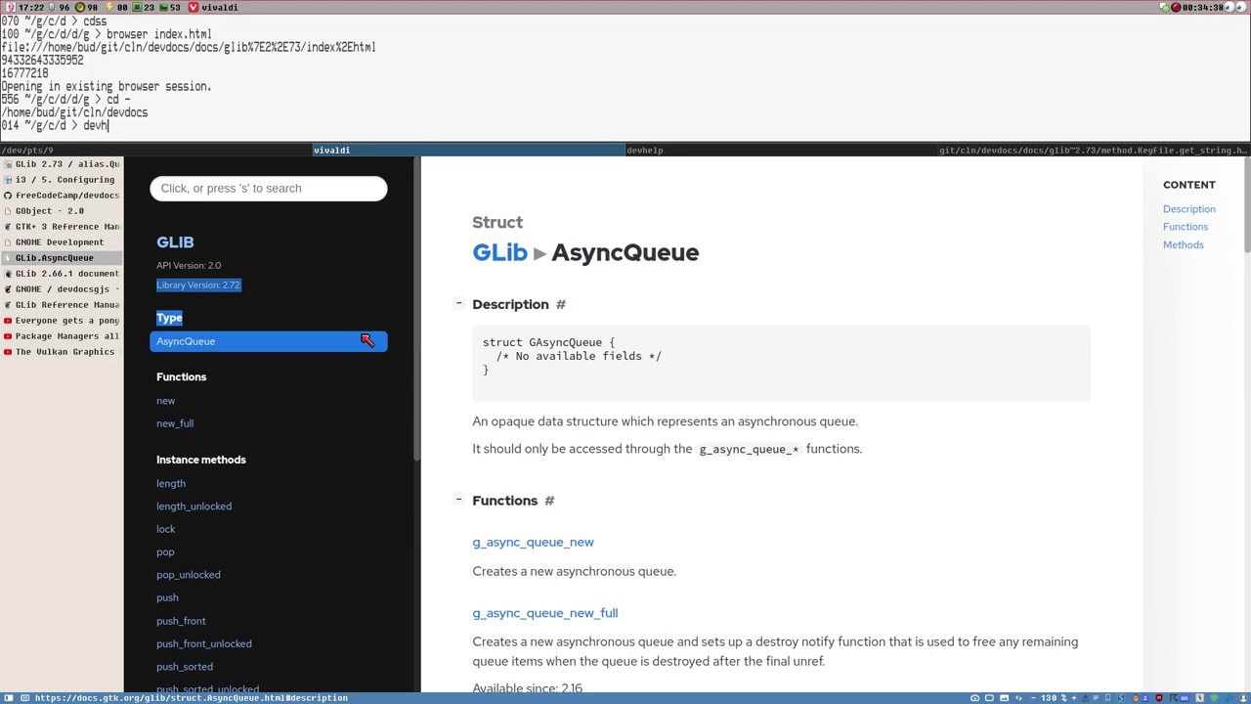
# Search the GLib docs for 'gtk_ne' and open the g_string_chunk_new function page.
pyautogui.click(199, 190)
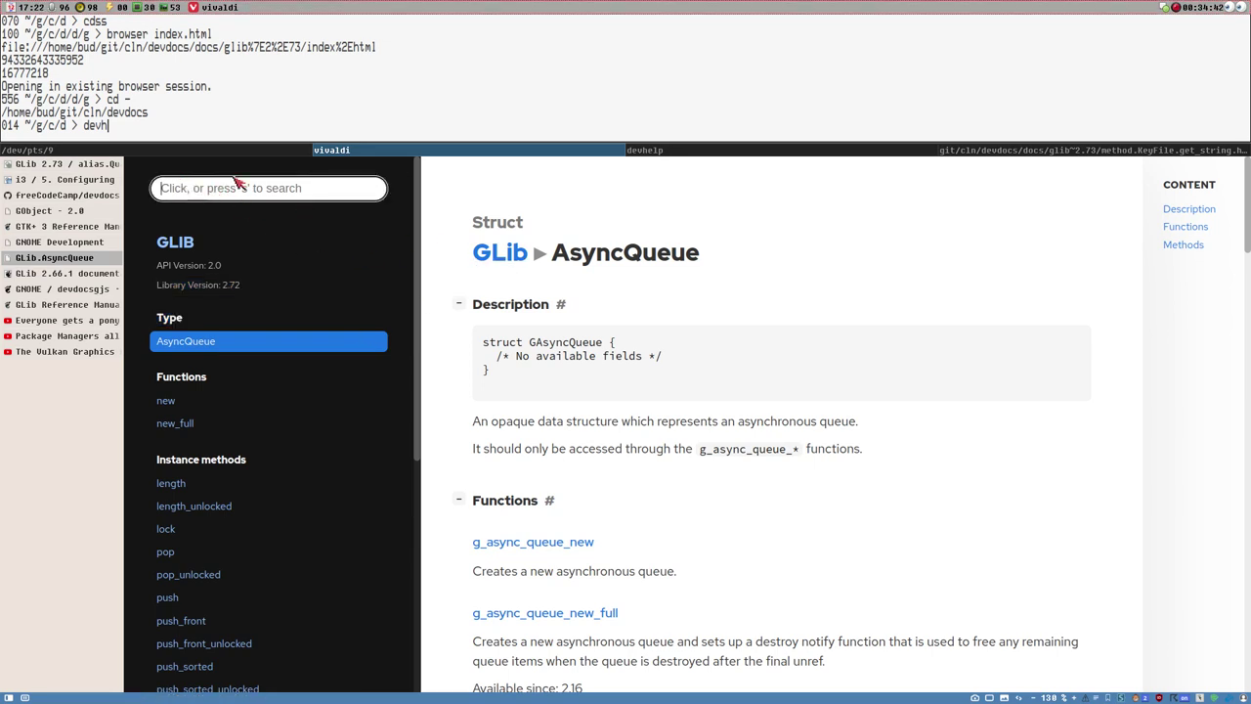
pyautogui.press('Tab')
pyautogui.hotkey('shift', 'Tab')
pyautogui.write('g')
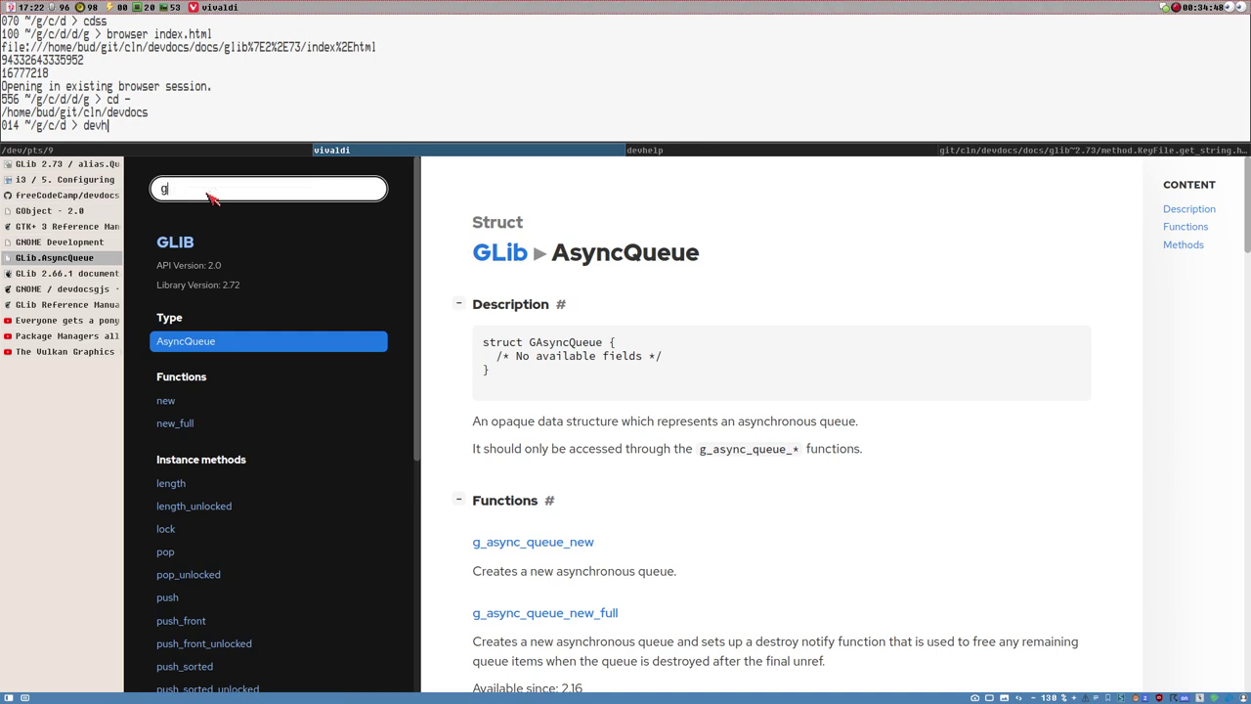
pyautogui.press('Return')
pyautogui.write('tk_new')
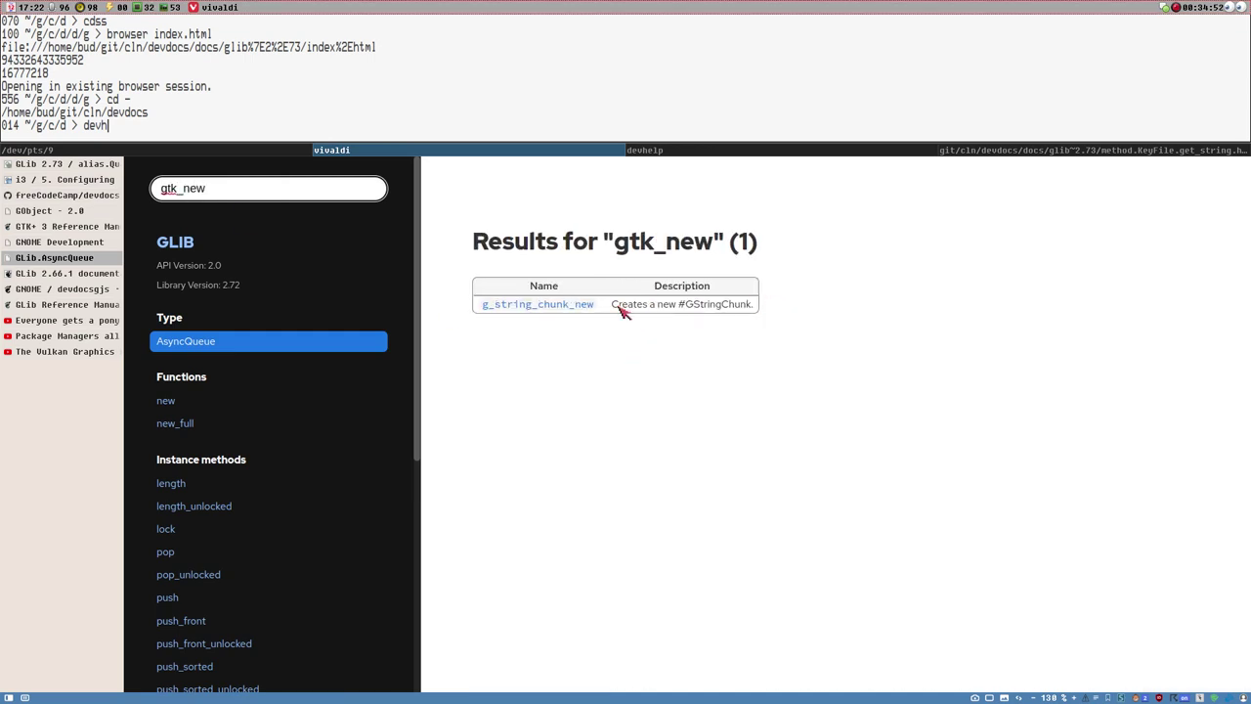
pyautogui.click(553, 307)
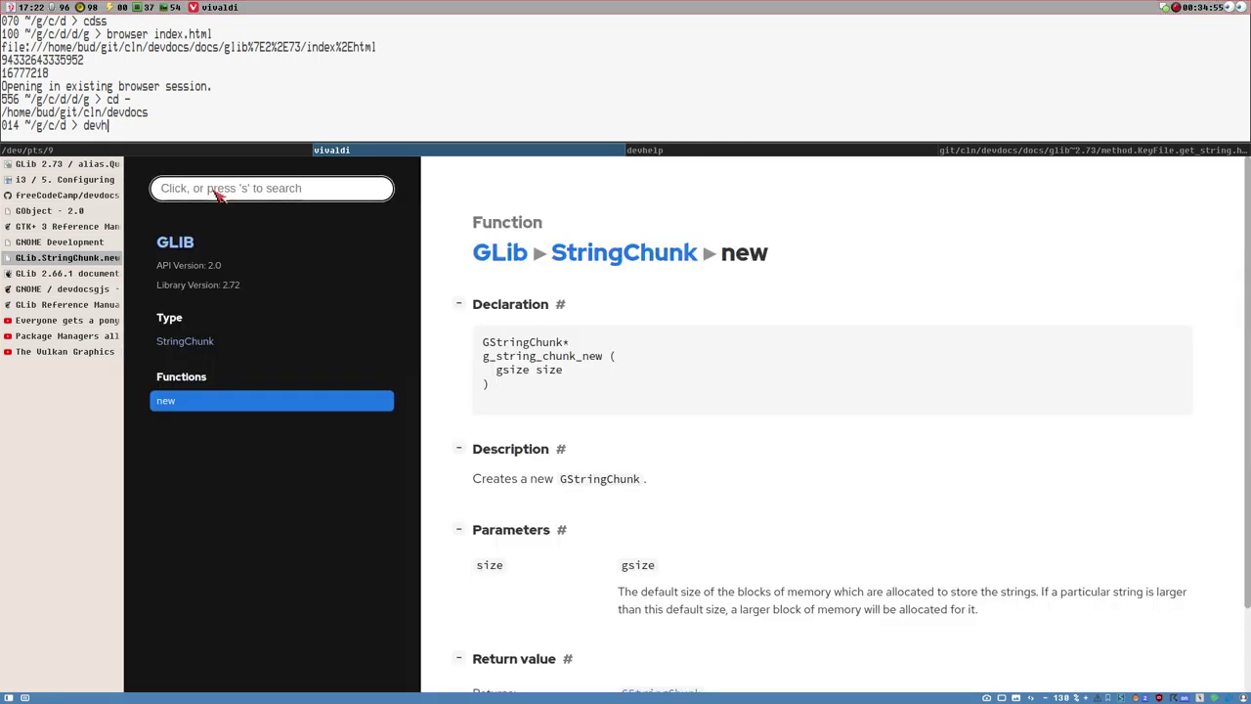
# Search for 'gtk_bu', then clear the search query.
pyautogui.click(217, 193)
pyautogui.write('gtk')
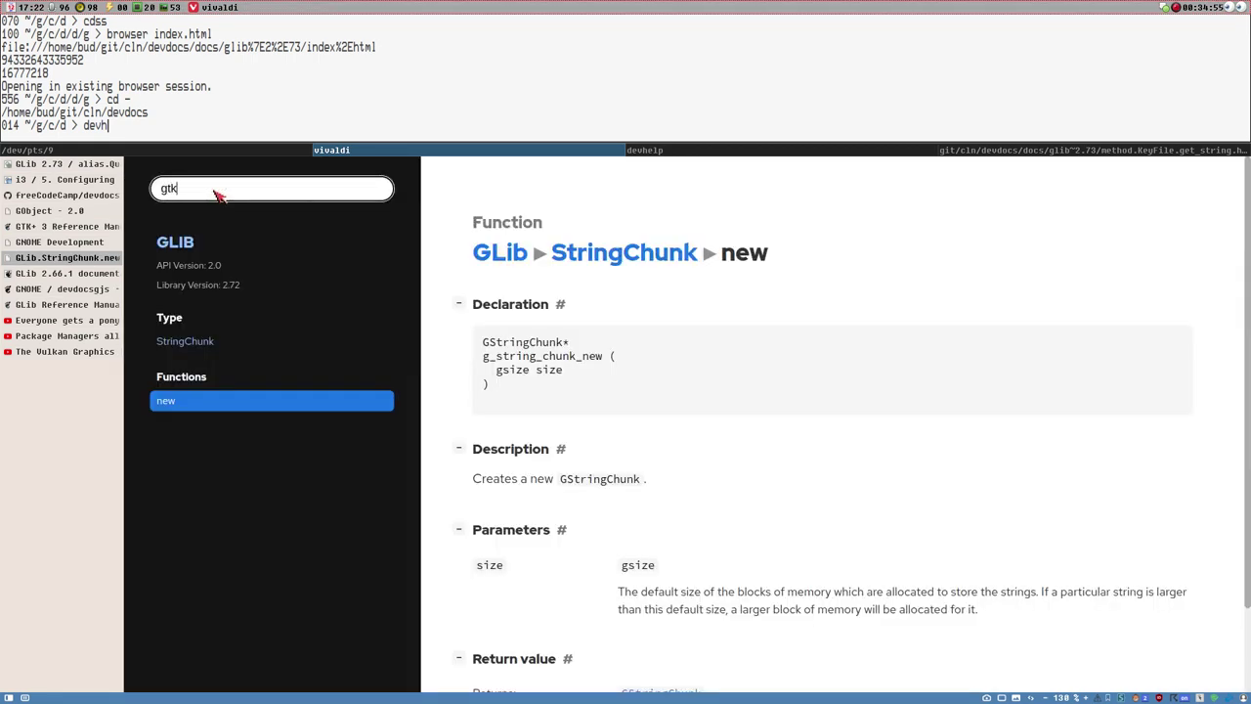
pyautogui.write('_bu')
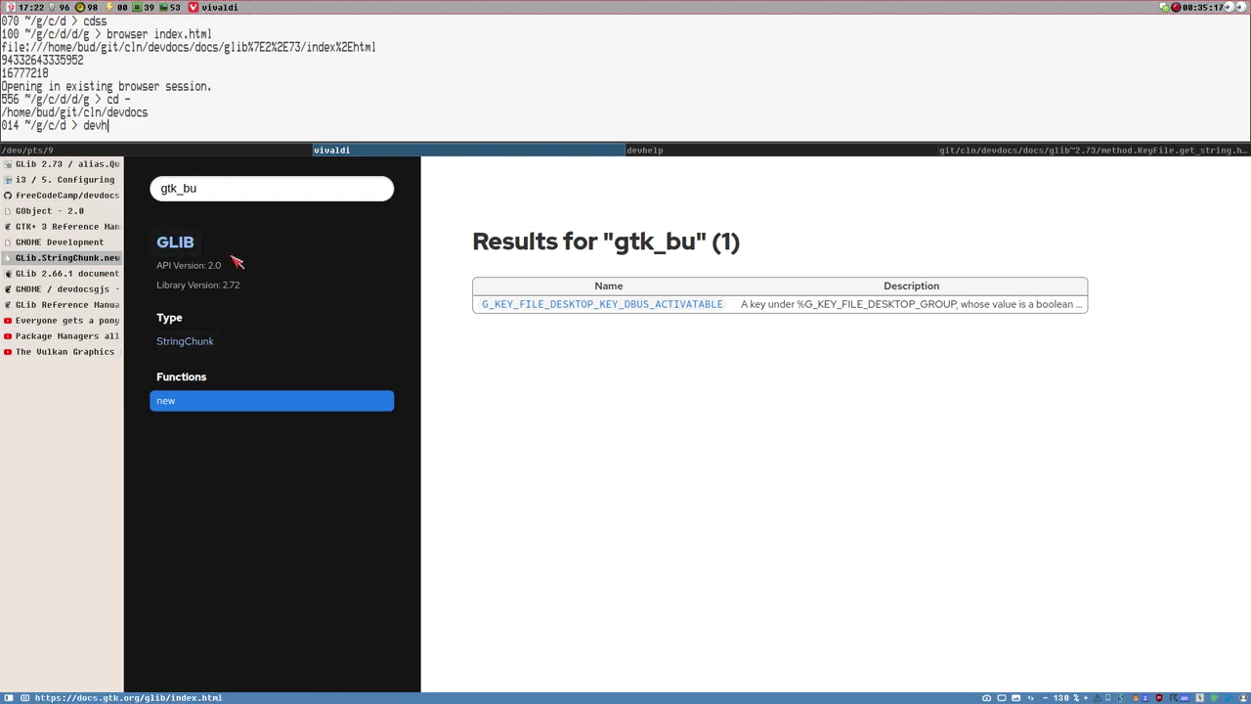
pyautogui.doubleClick(198, 195)
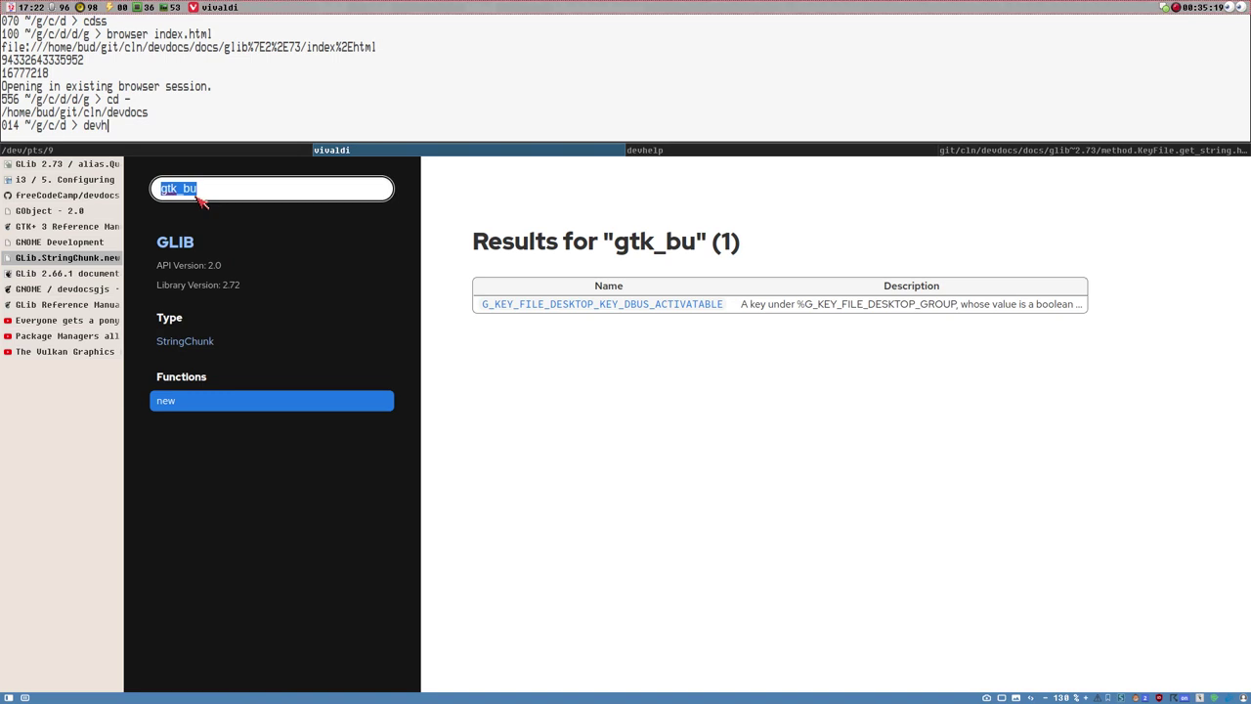
pyautogui.press('BackSpace')
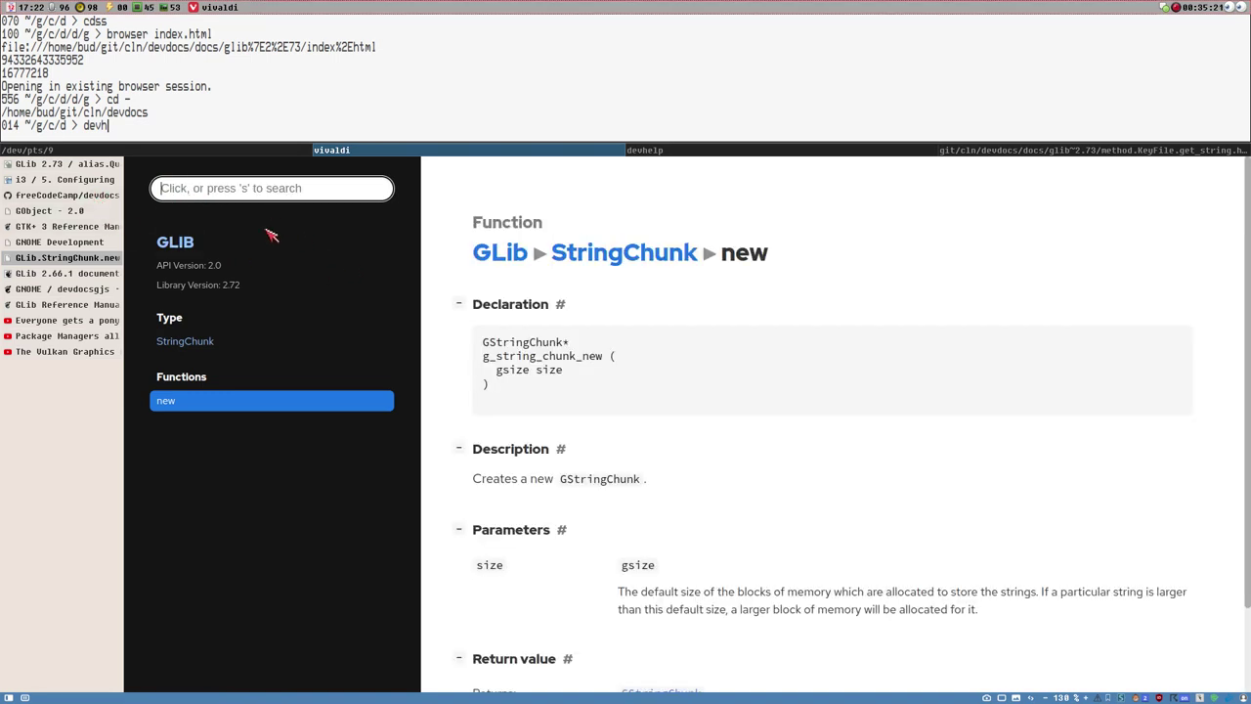
# Collapse the GLib tree in local DevDocs GLib 2.73, then browse the gjs-docs GLib 2.66.1 sidebar.
pyautogui.click(56, 168)
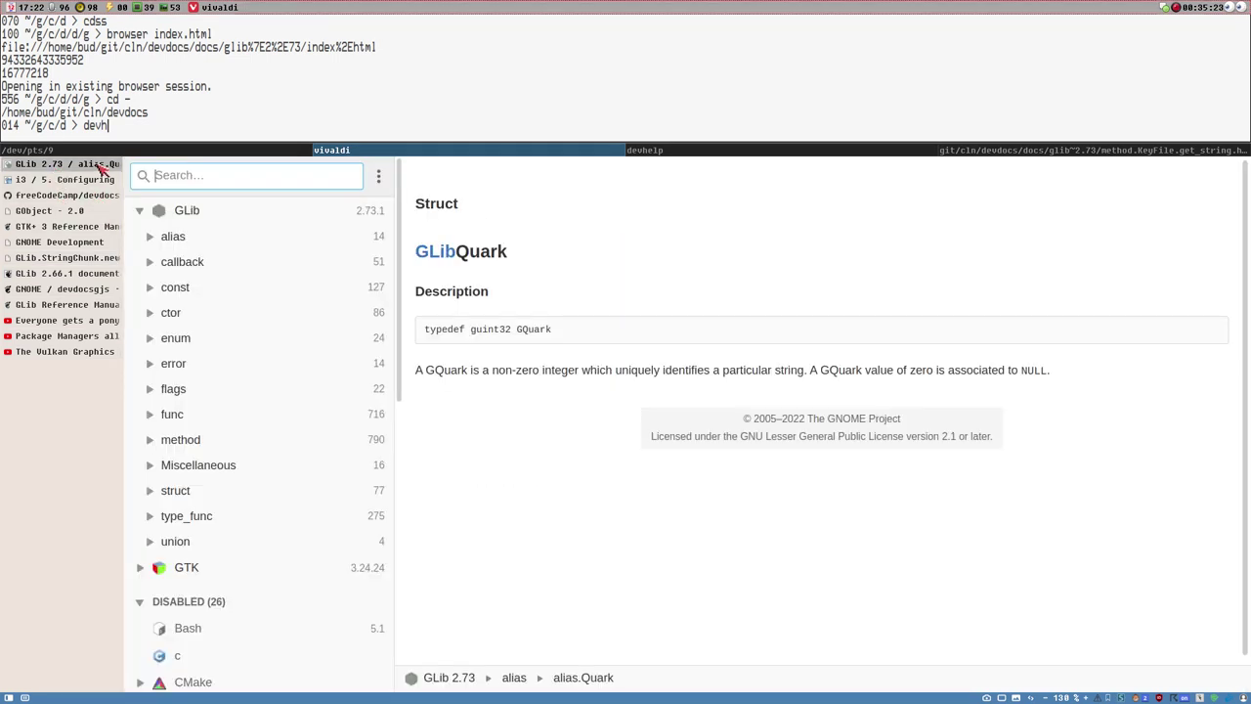
pyautogui.click(140, 211)
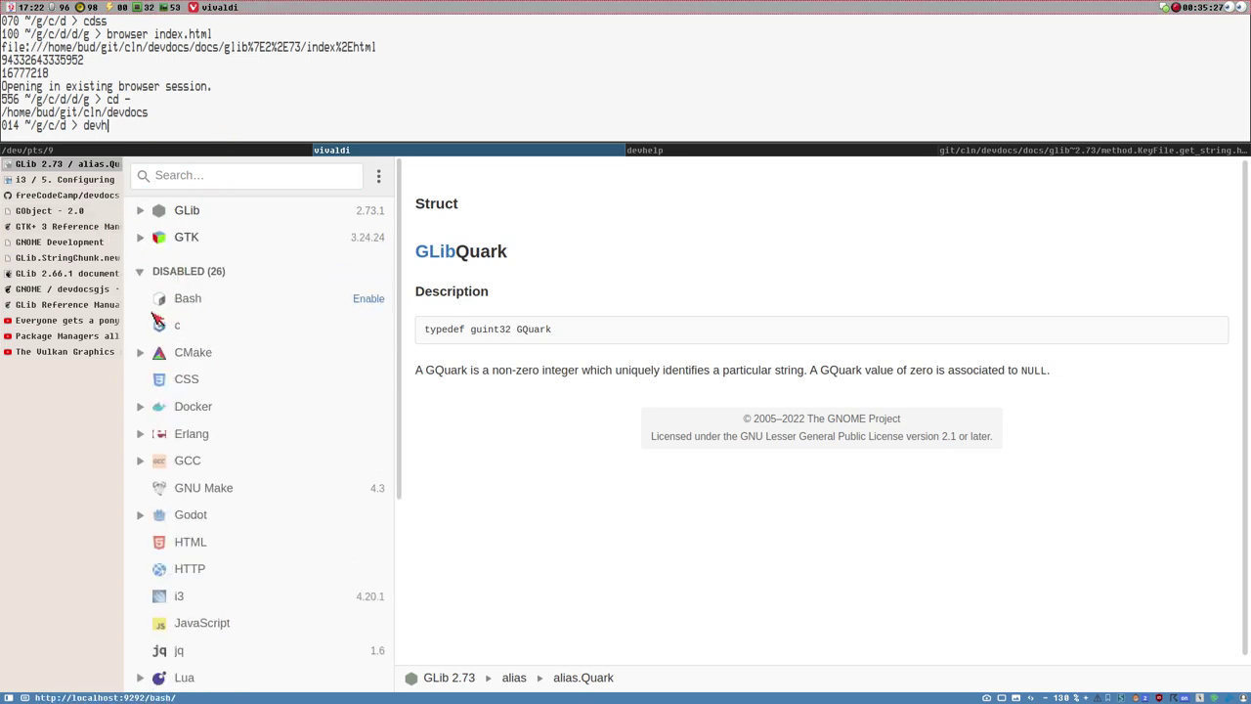
pyautogui.click(59, 289)
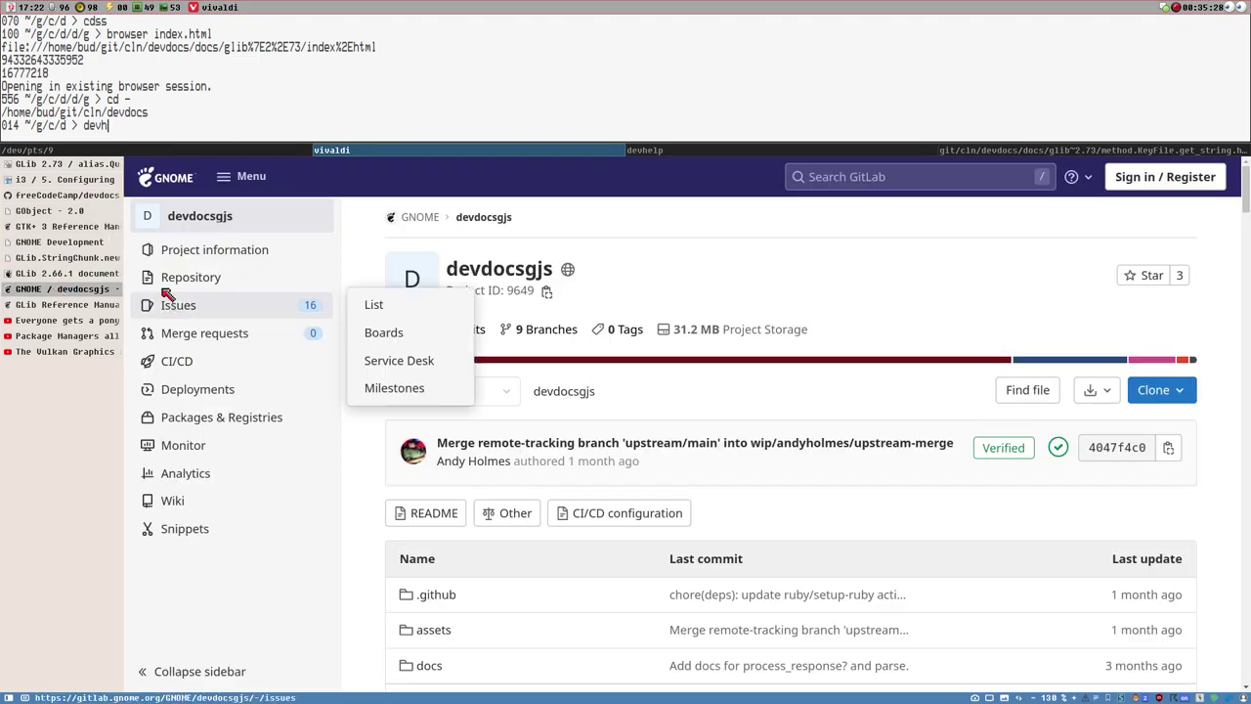
pyautogui.click(27, 274)
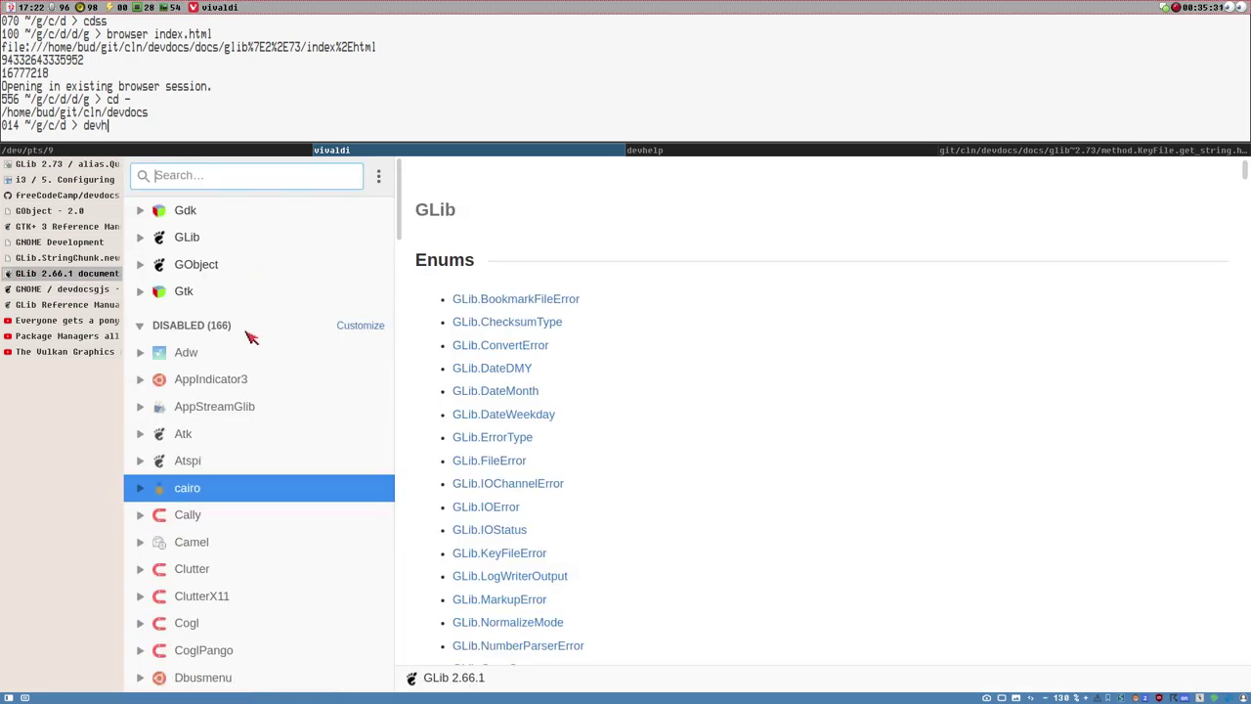
pyautogui.scroll(-5, 249, 337)
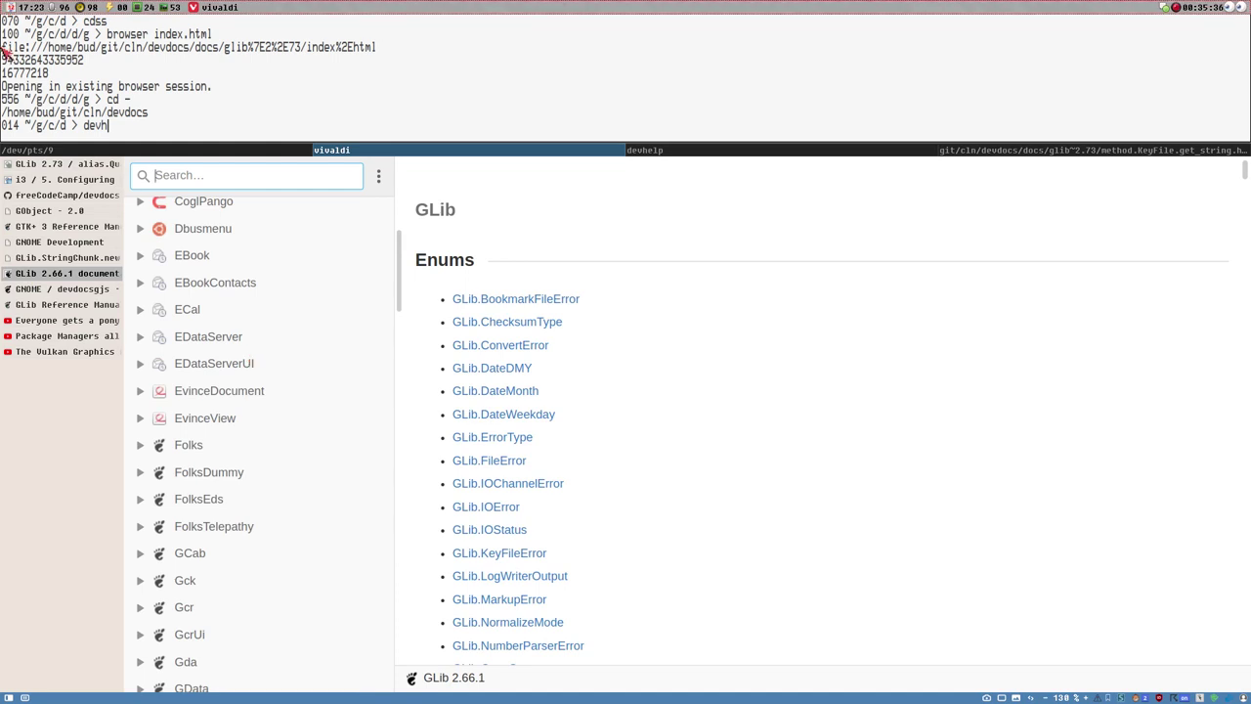
pyautogui.scroll(5, 281, 435)
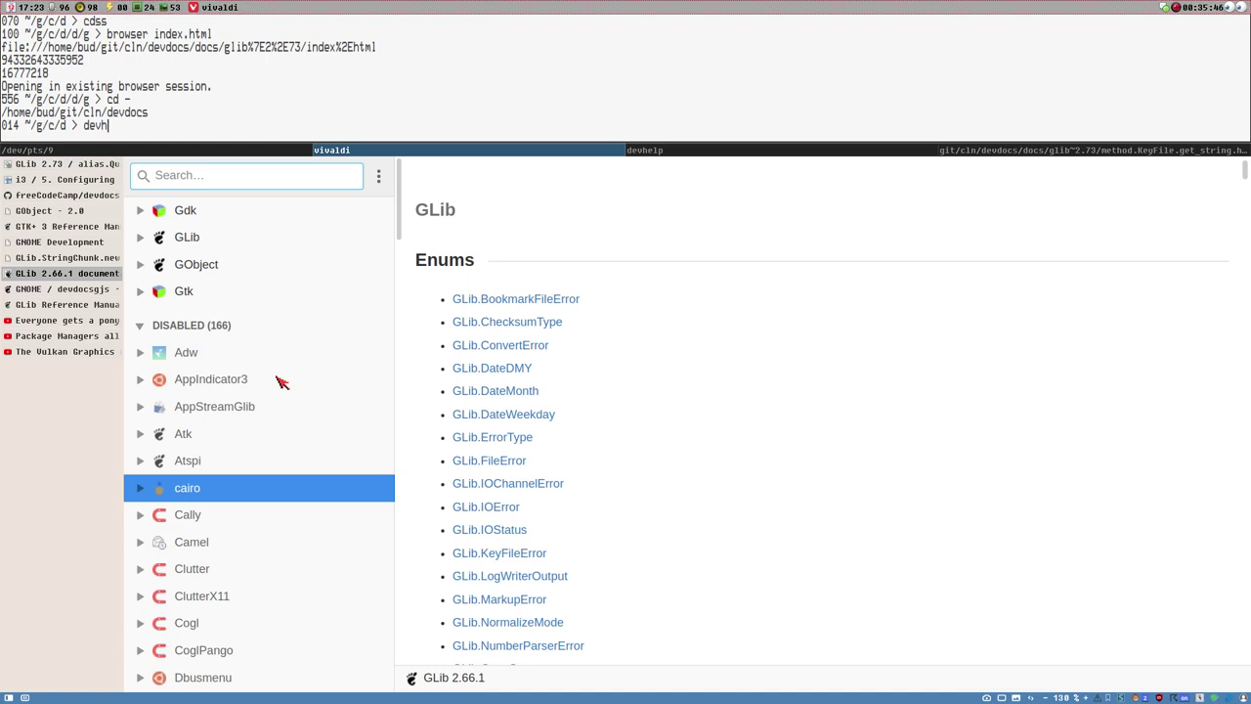
# Glance at the GNOME Development and GLib.StringChunk.new pages, then go to i3's Configuring i3bar page.
pyautogui.click(39, 245)
pyautogui.click(54, 258)
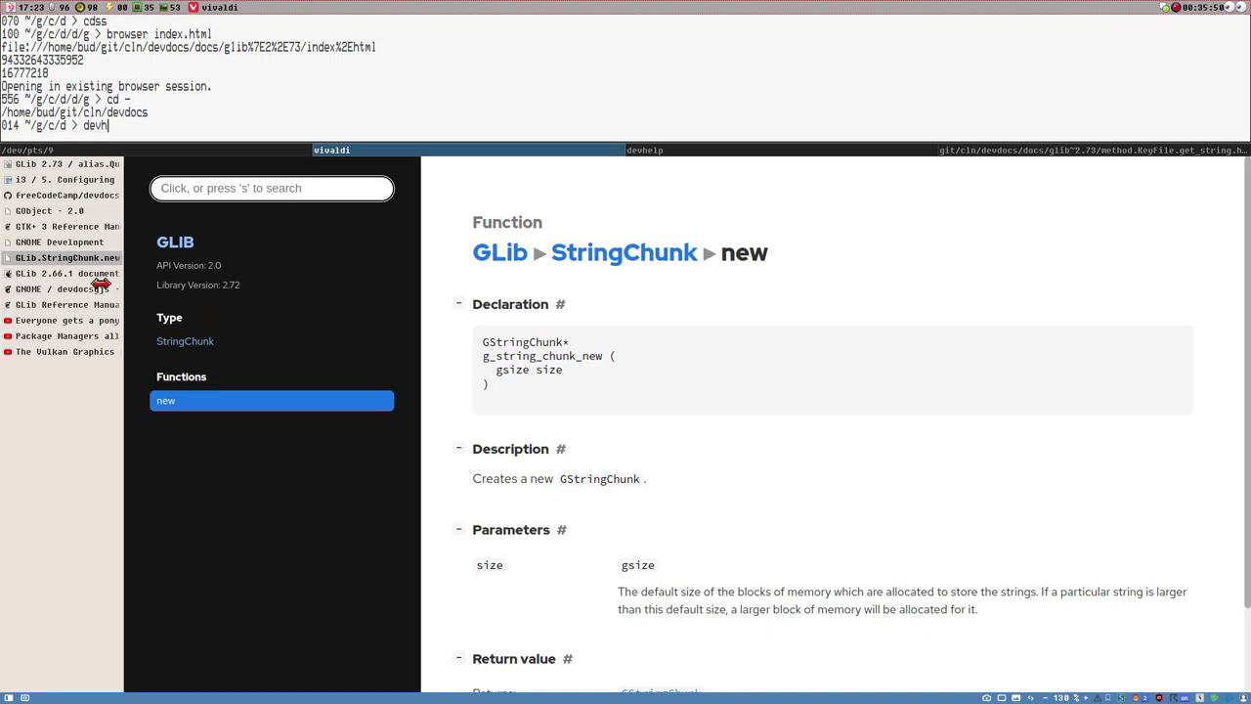
pyautogui.click(55, 182)
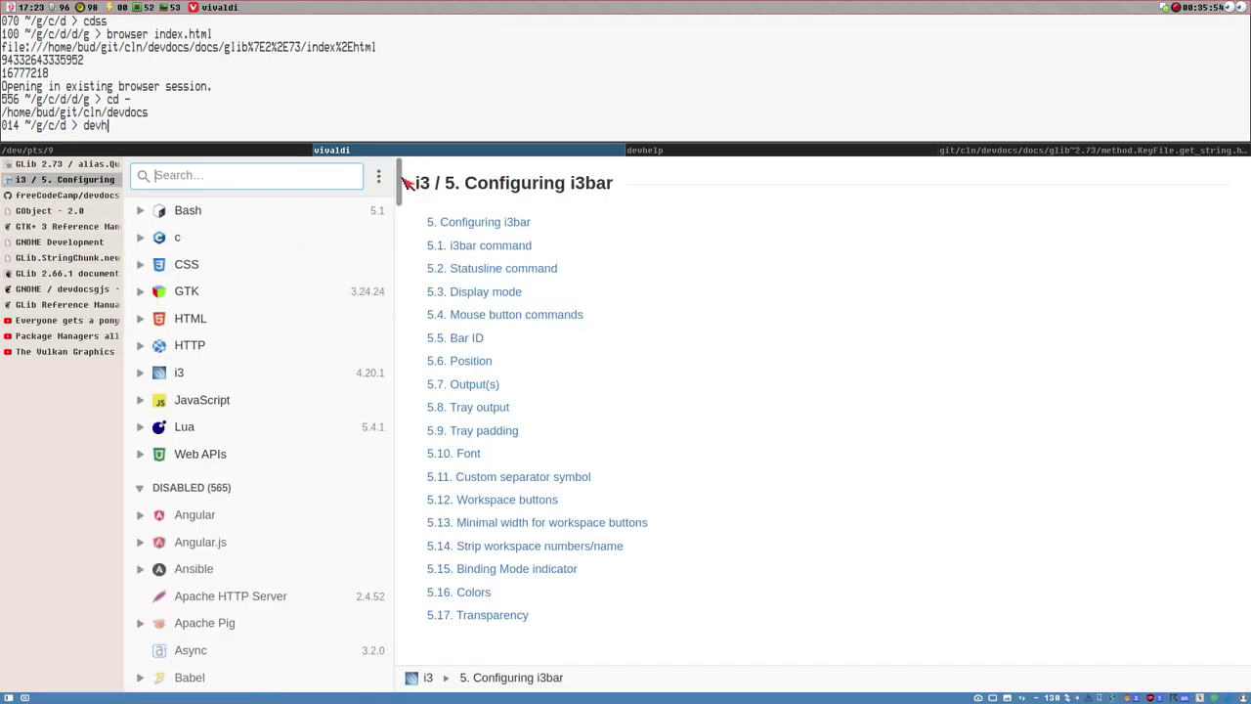
# Scroll through the i3bar configuration page, then bring up Vivaldi's quick command prompt.
pyautogui.scroll(-1, 400, 170)
pyautogui.scroll(1, 399, 168)
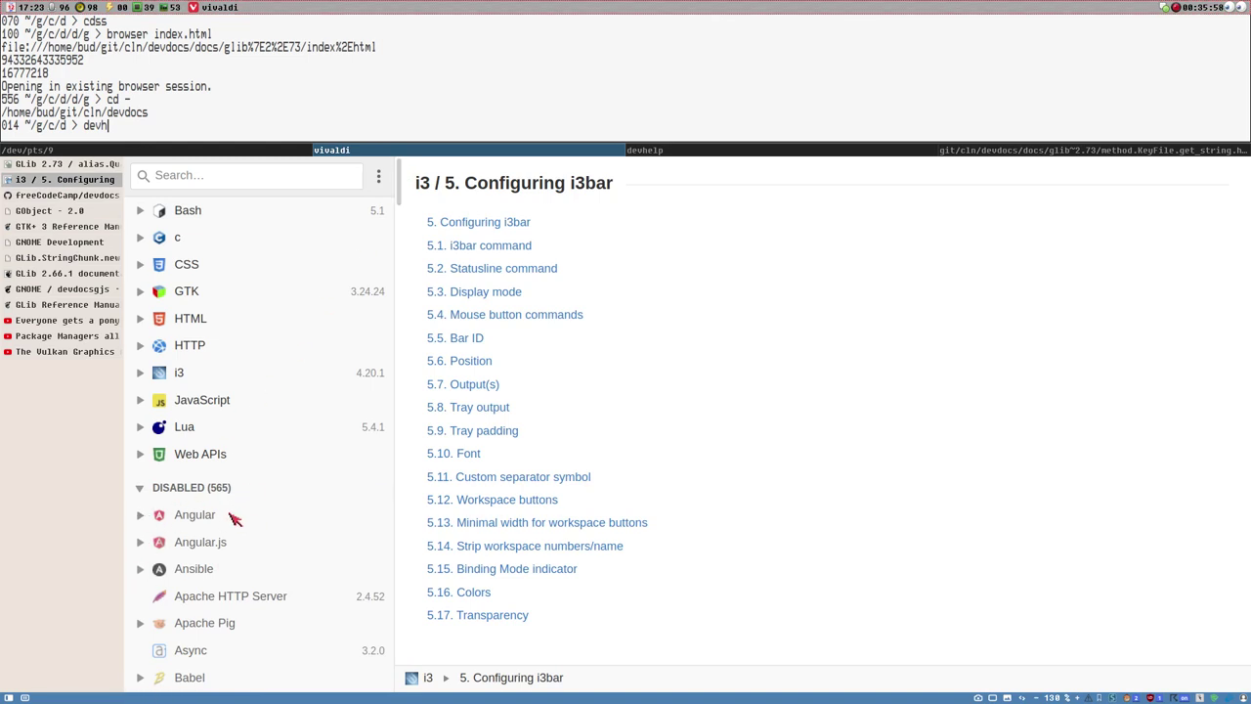
pyautogui.scroll(-6, 237, 522)
pyautogui.scroll(3, 227, 489)
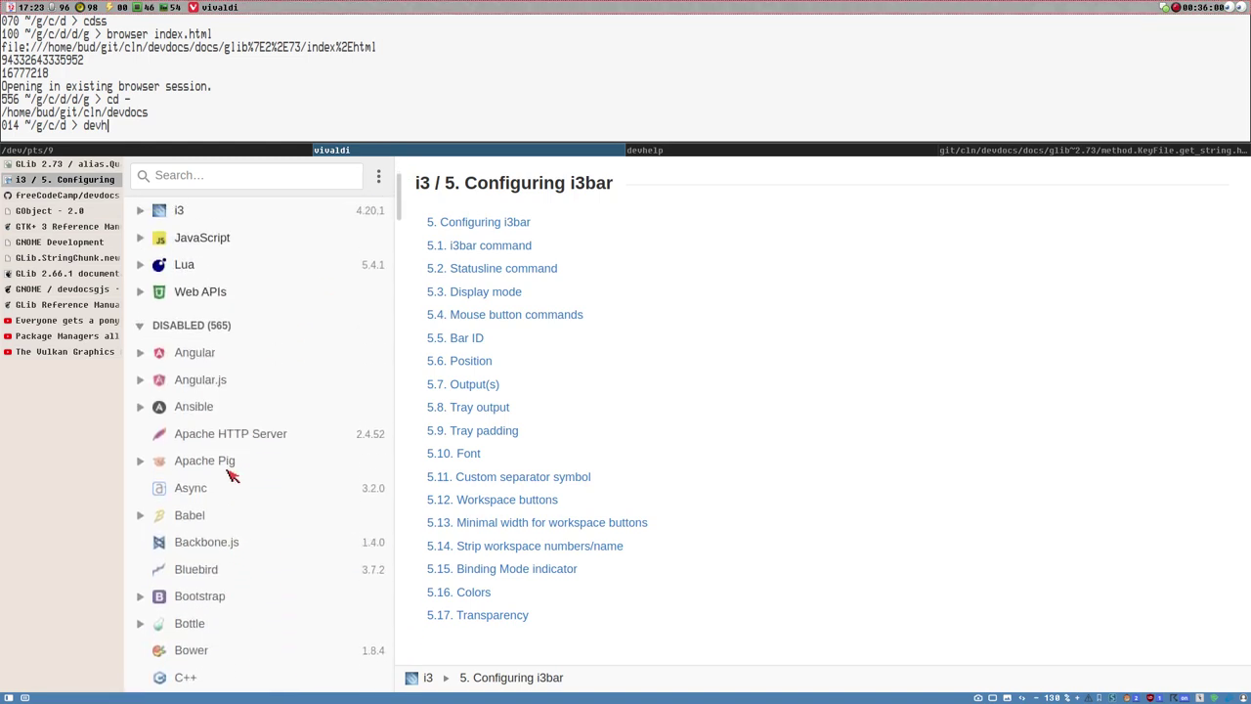
pyautogui.scroll(1, 232, 474)
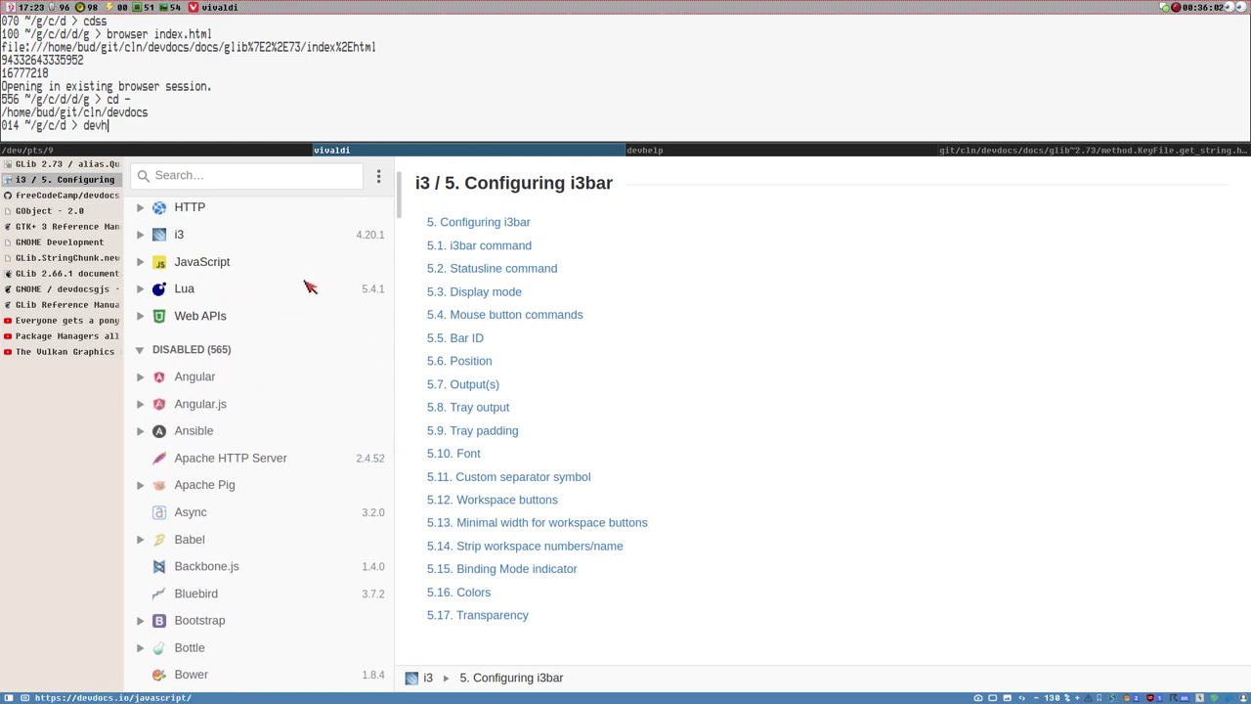
pyautogui.scroll(3, 244, 323)
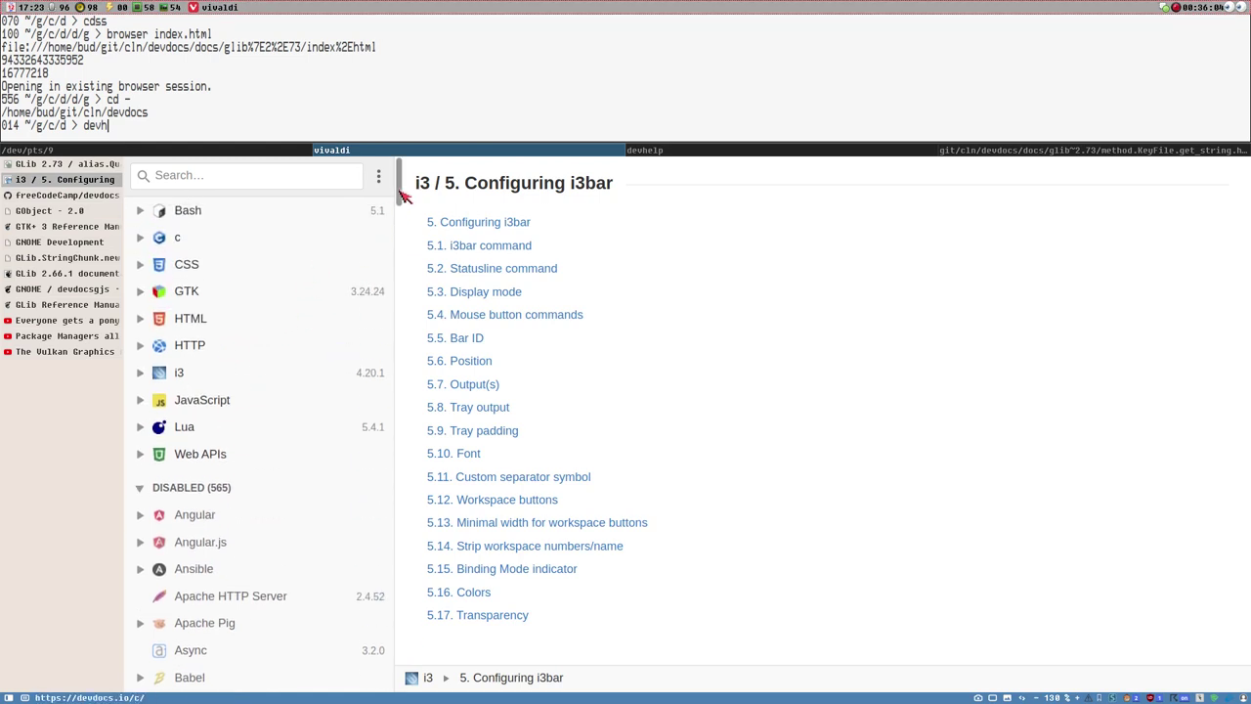
pyautogui.moveTo(401, 175); pyautogui.dragTo(402, 282)
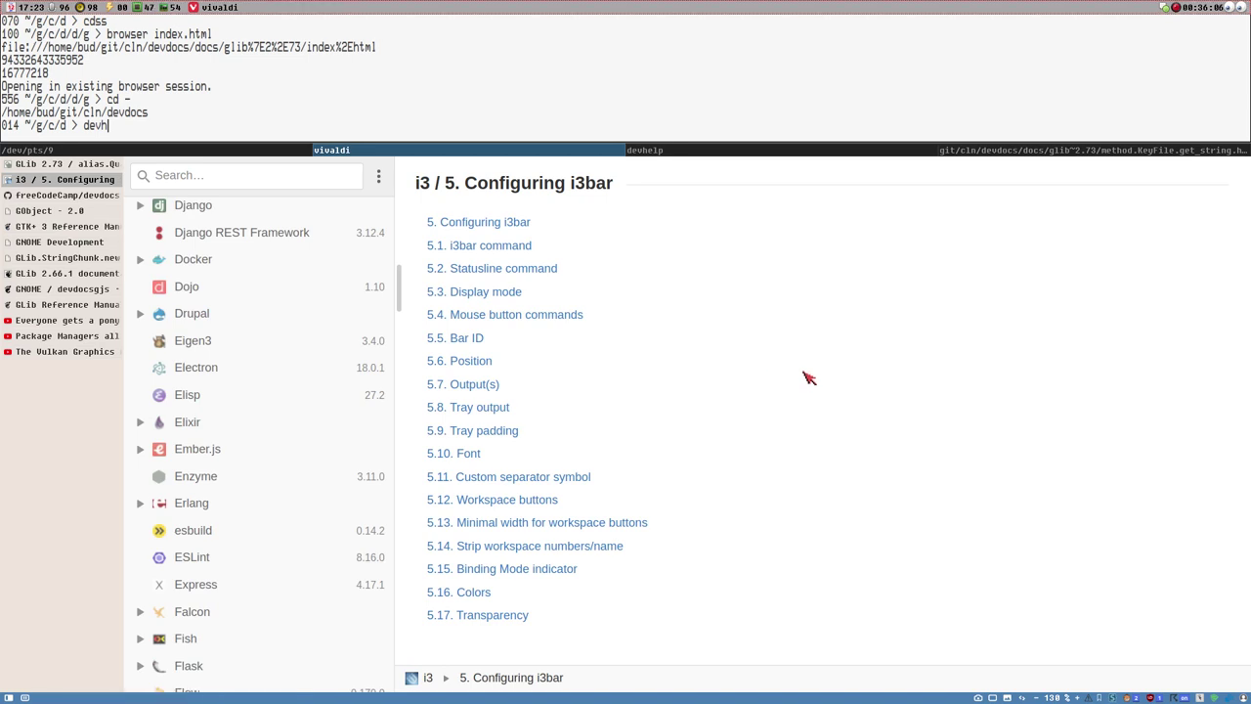
pyautogui.press('F2')
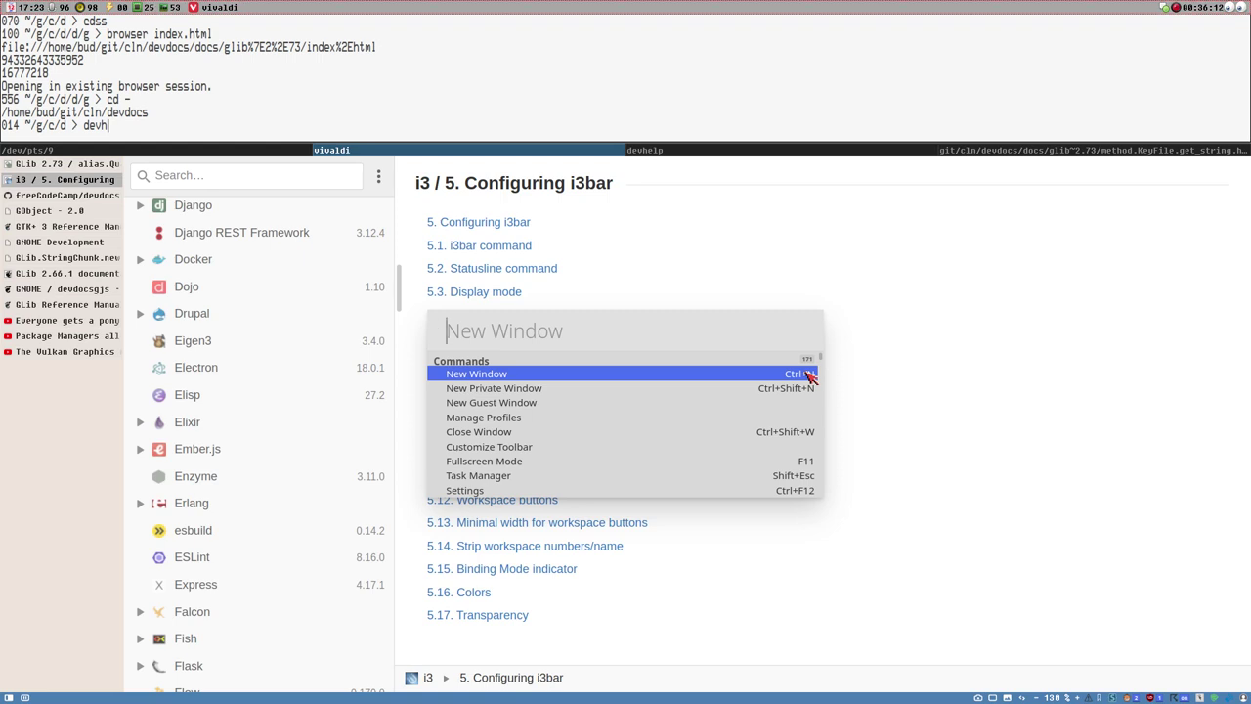
# Load gohugo.io and highlight its 'The world's fastest framework for building websites' headline.
pyautogui.write('go')
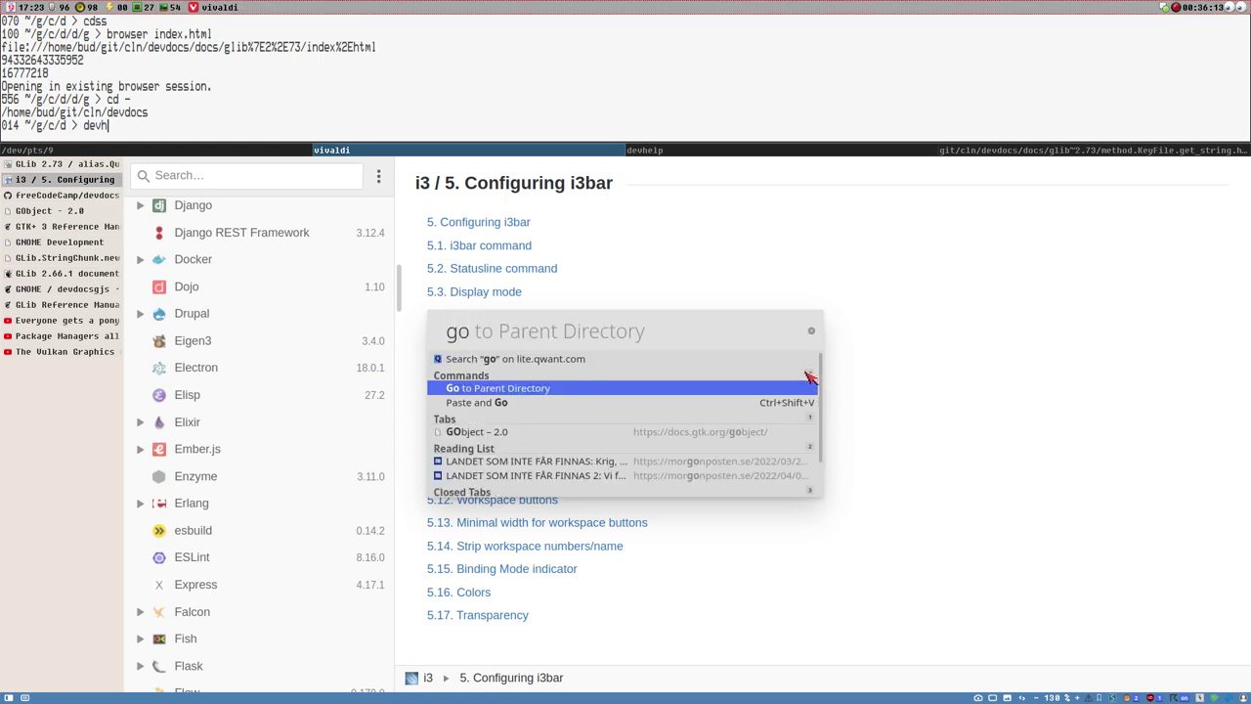
pyautogui.write('hug')
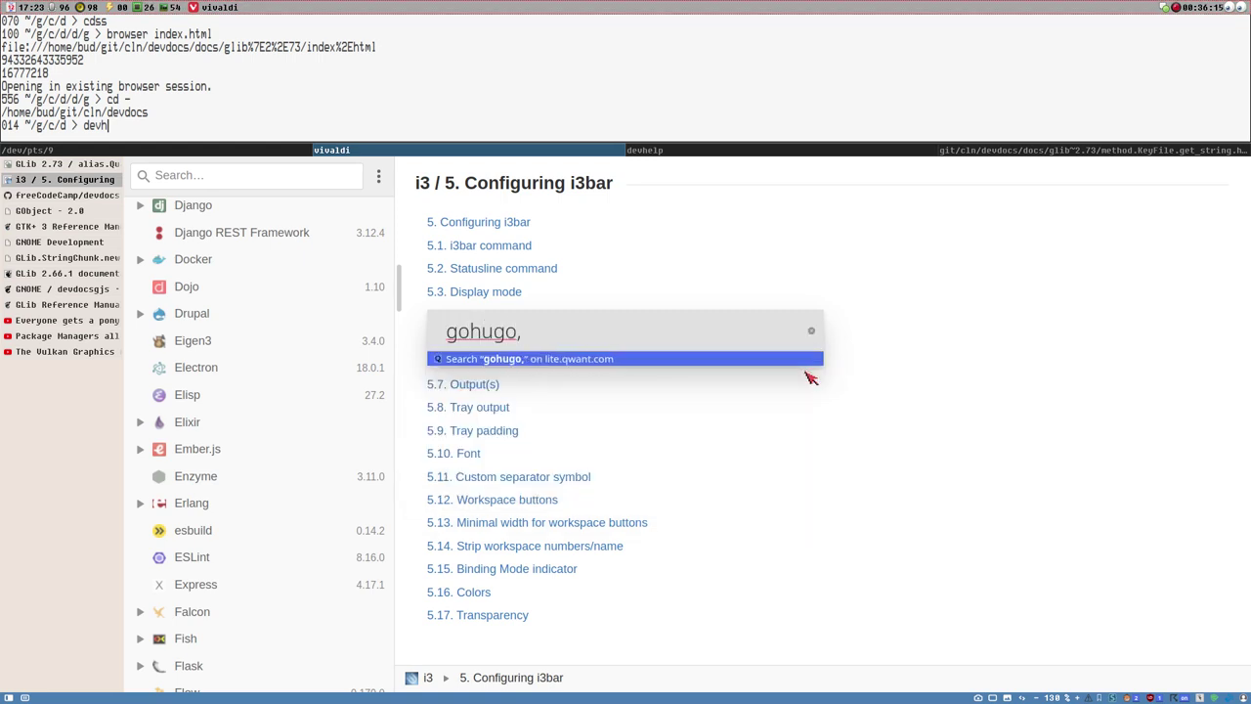
pyautogui.write('o.io')
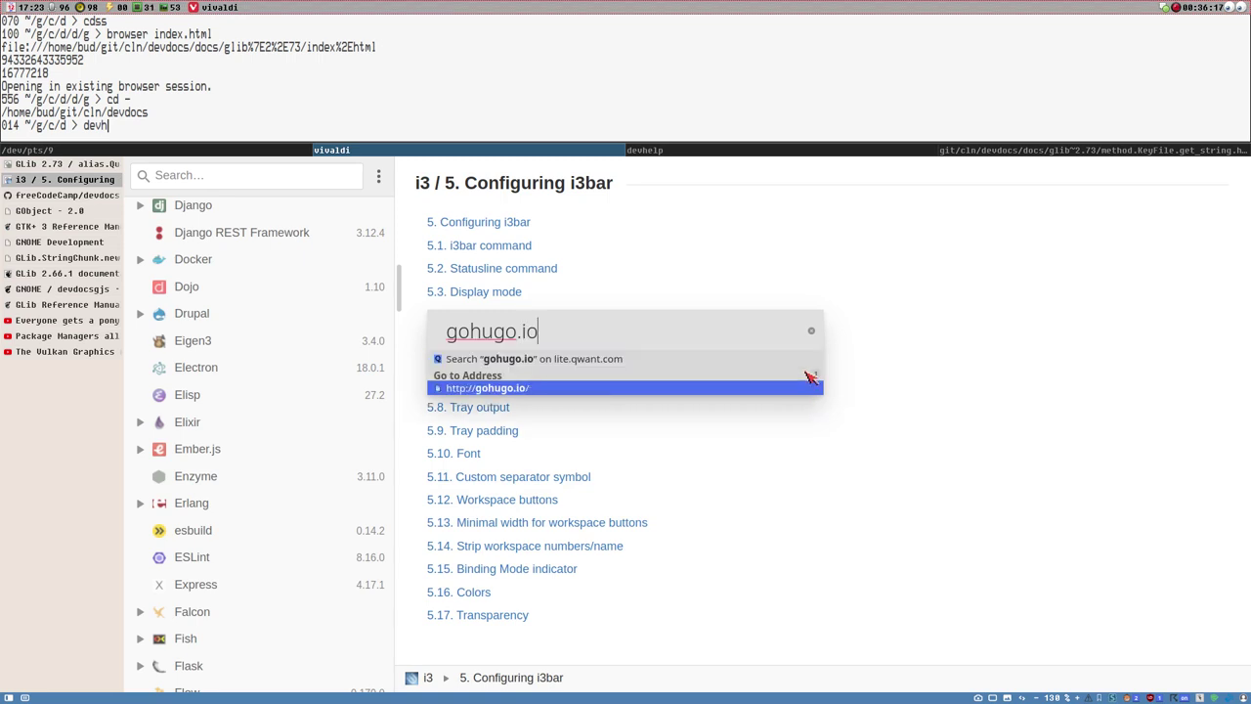
pyautogui.press('Return')
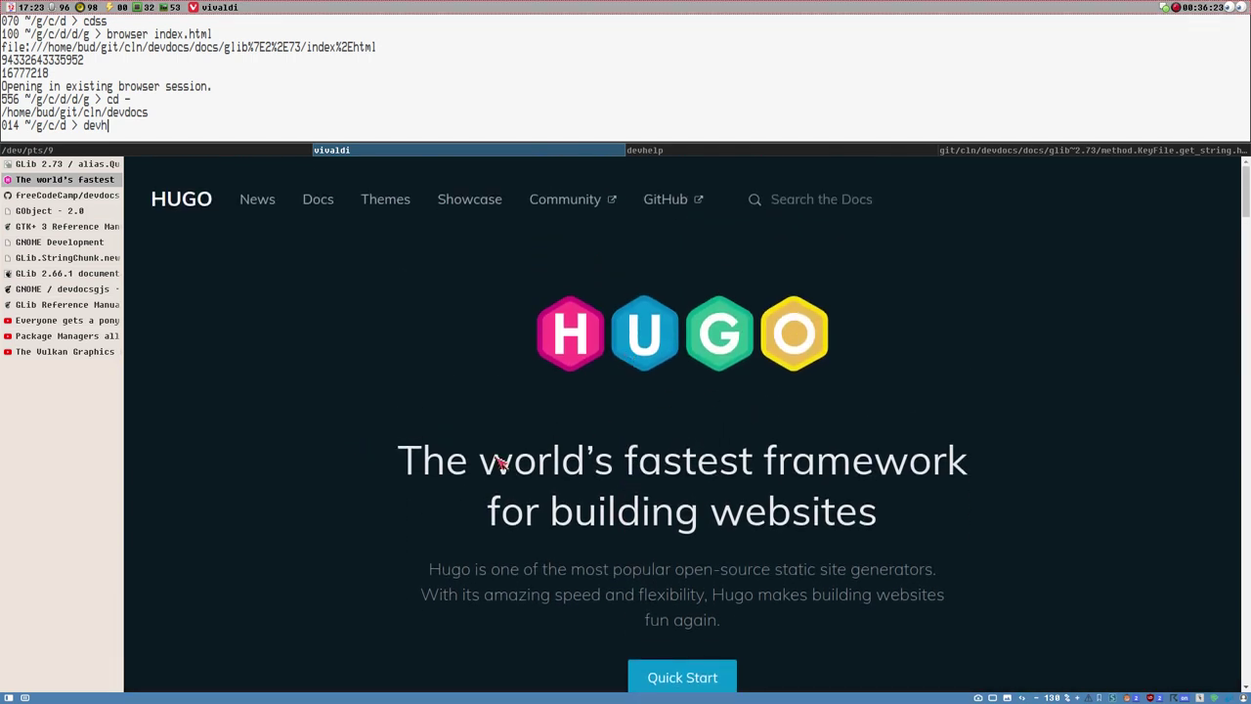
pyautogui.moveTo(461, 467); pyautogui.dragTo(1027, 495)
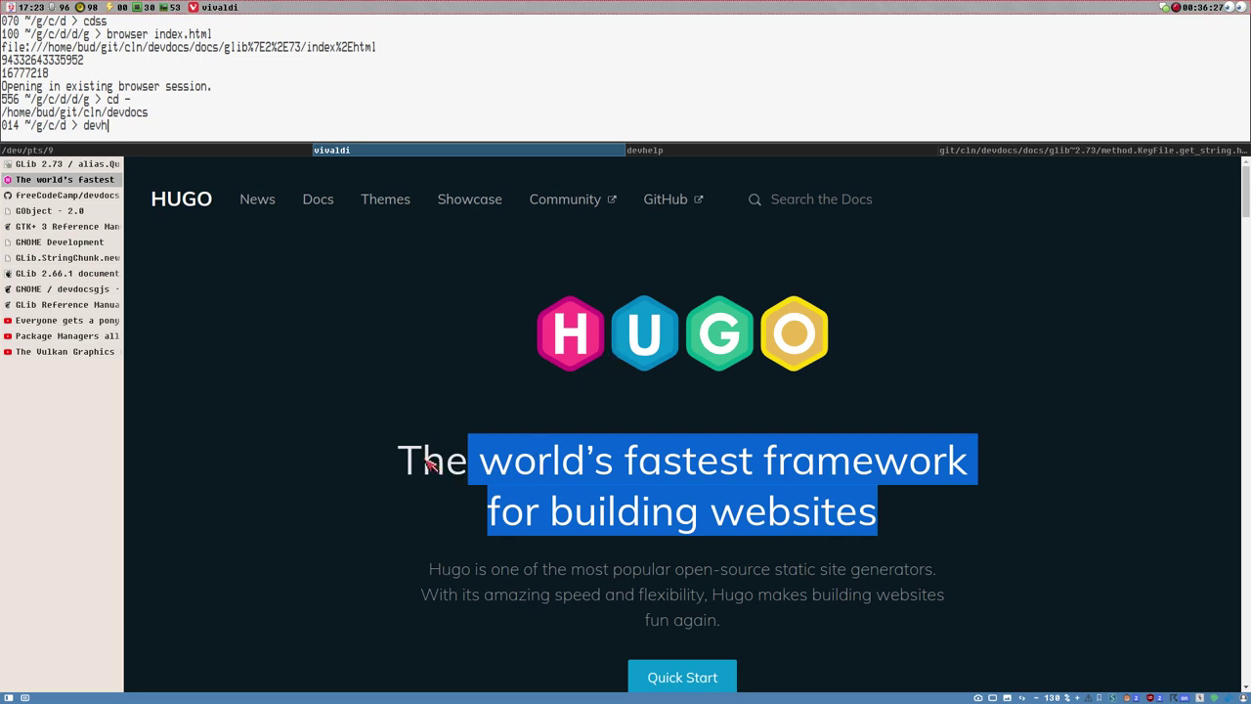
pyautogui.moveTo(402, 461); pyautogui.dragTo(941, 530)
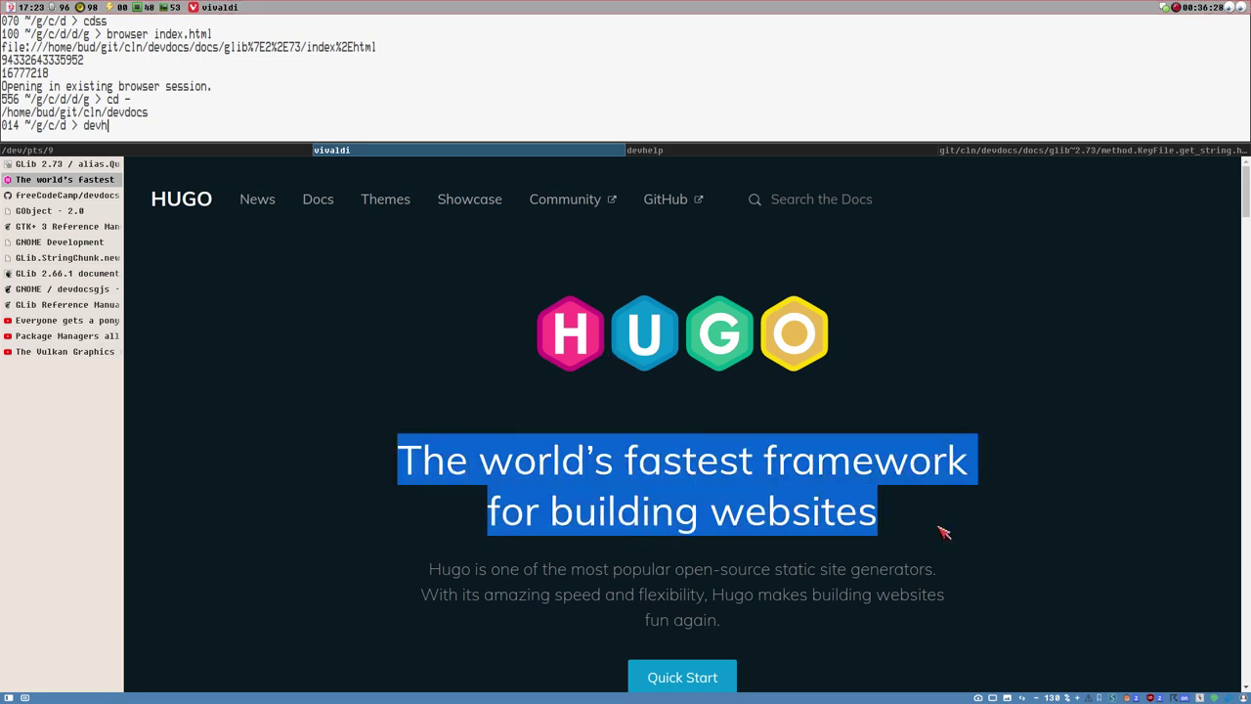
# Open the Hugo documentation and skim its landing page.
pyautogui.click(317, 199)
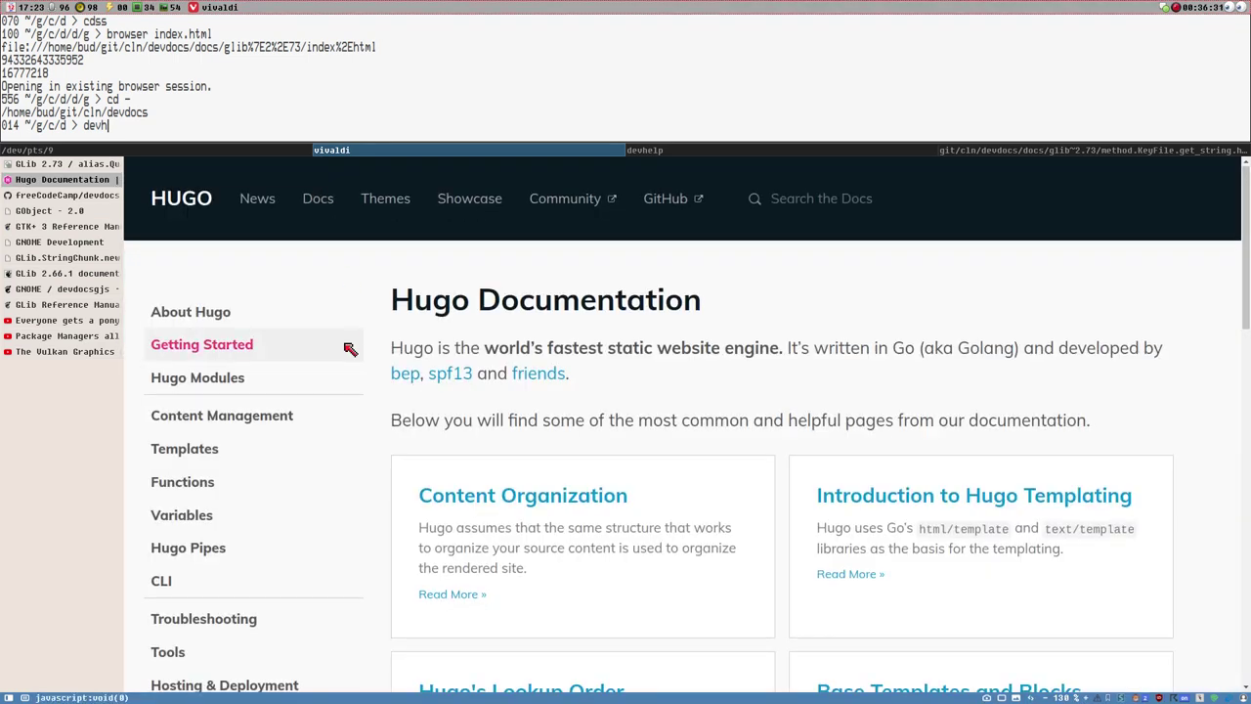
pyautogui.scroll(-1, 333, 371)
pyautogui.scroll(1, 333, 371)
pyautogui.scroll(-3, 380, 438)
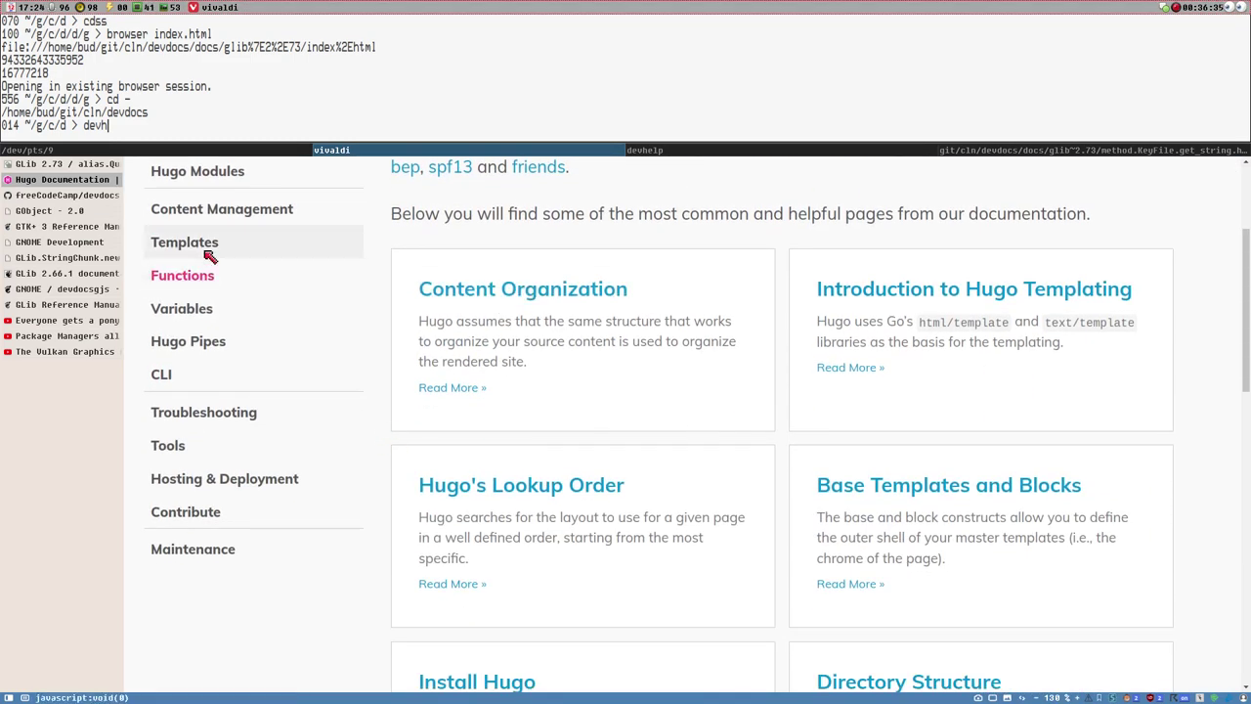
pyautogui.moveTo(176, 208)
pyautogui.scroll(-2, 383, 344)
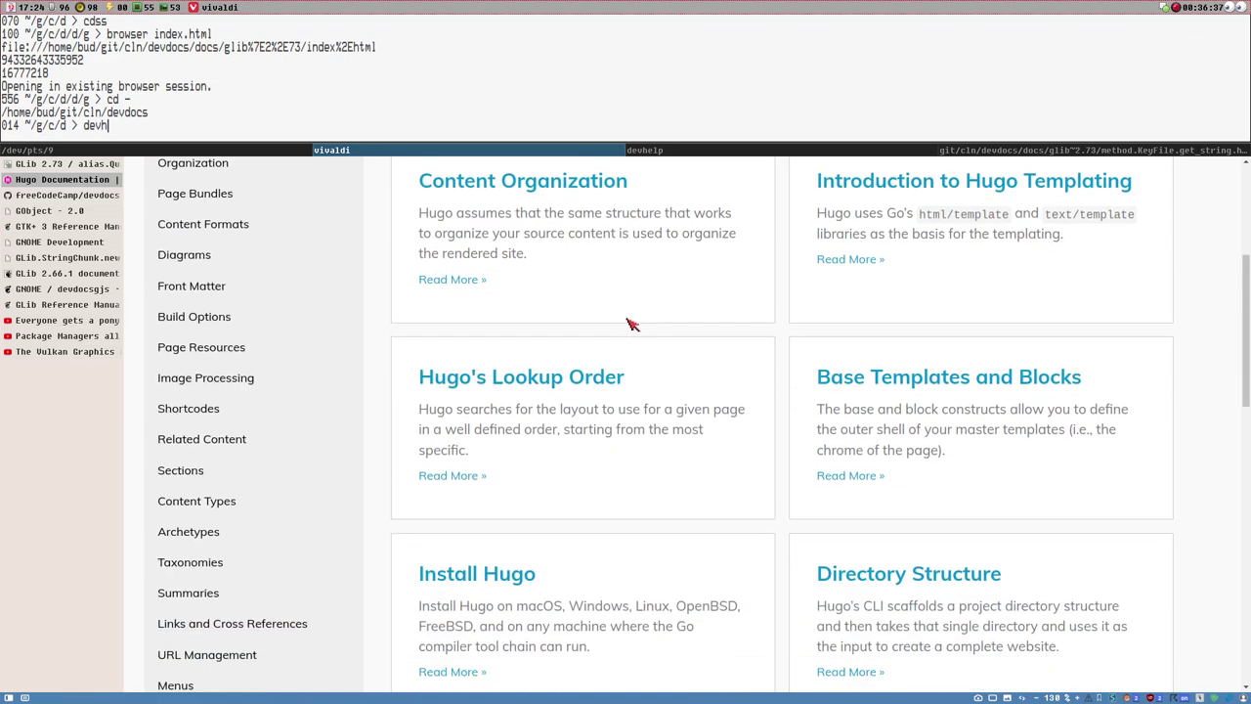
pyautogui.scroll(2, 362, 404)
# Read through the Hugo Build Options page.
pyautogui.click(240, 426)
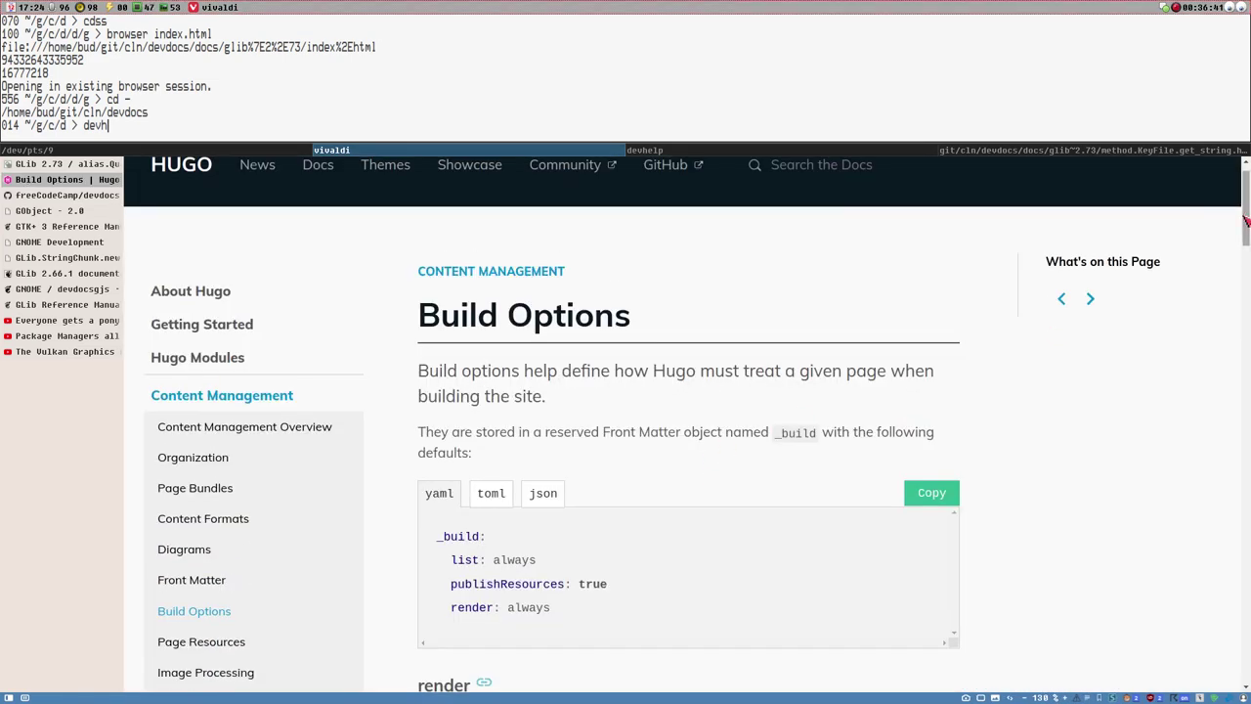
pyautogui.scroll(-3, 687, 426)
pyautogui.scroll(3, 687, 425)
pyautogui.scroll(-3, 687, 425)
pyautogui.scroll(-5, 924, 368)
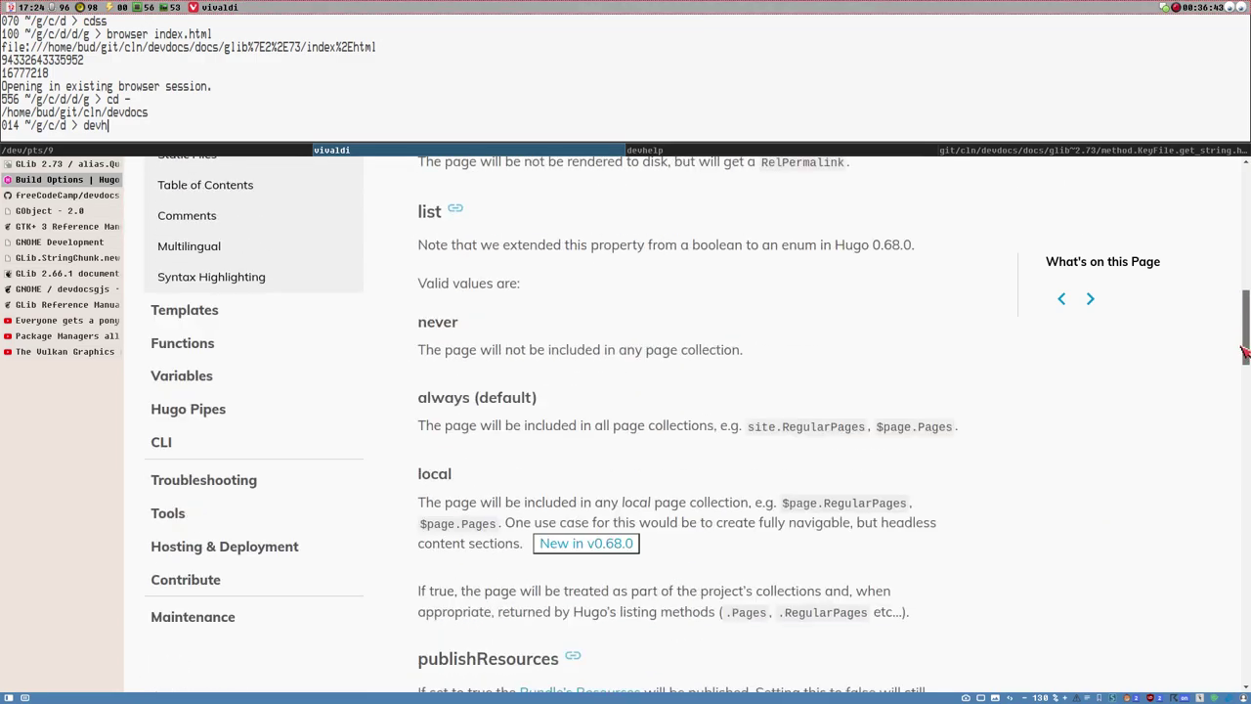
pyautogui.scroll(4, 924, 368)
pyautogui.scroll(5, 923, 368)
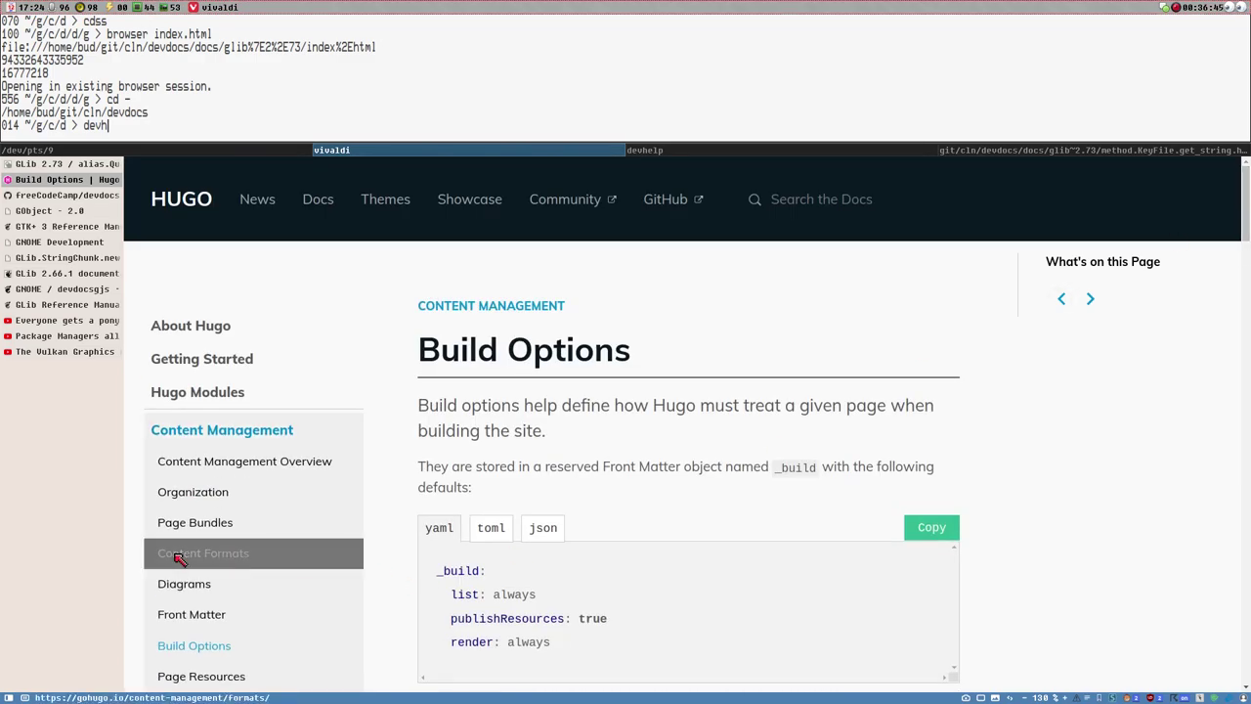
# Read the Content Formats page, then switch back to the DevDocs GLib alias.Quark tab.
pyautogui.click(203, 555)
pyautogui.scroll(-3, 640, 459)
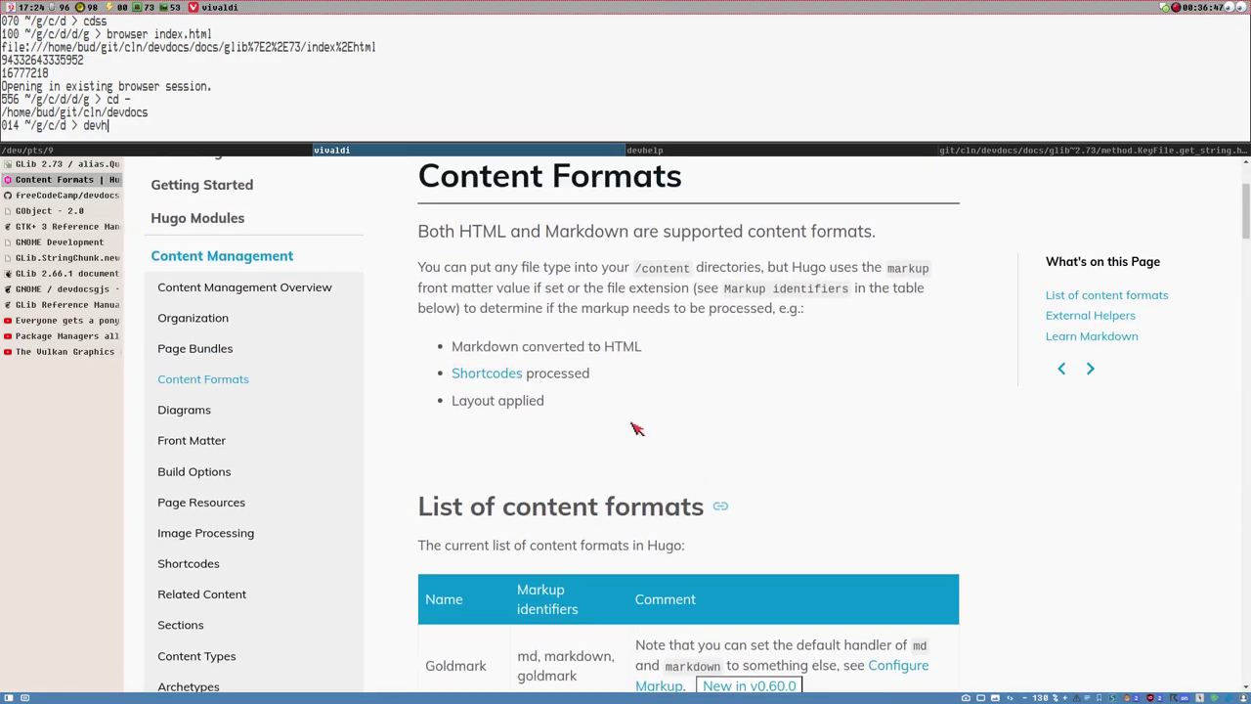
pyautogui.scroll(-3, 643, 437)
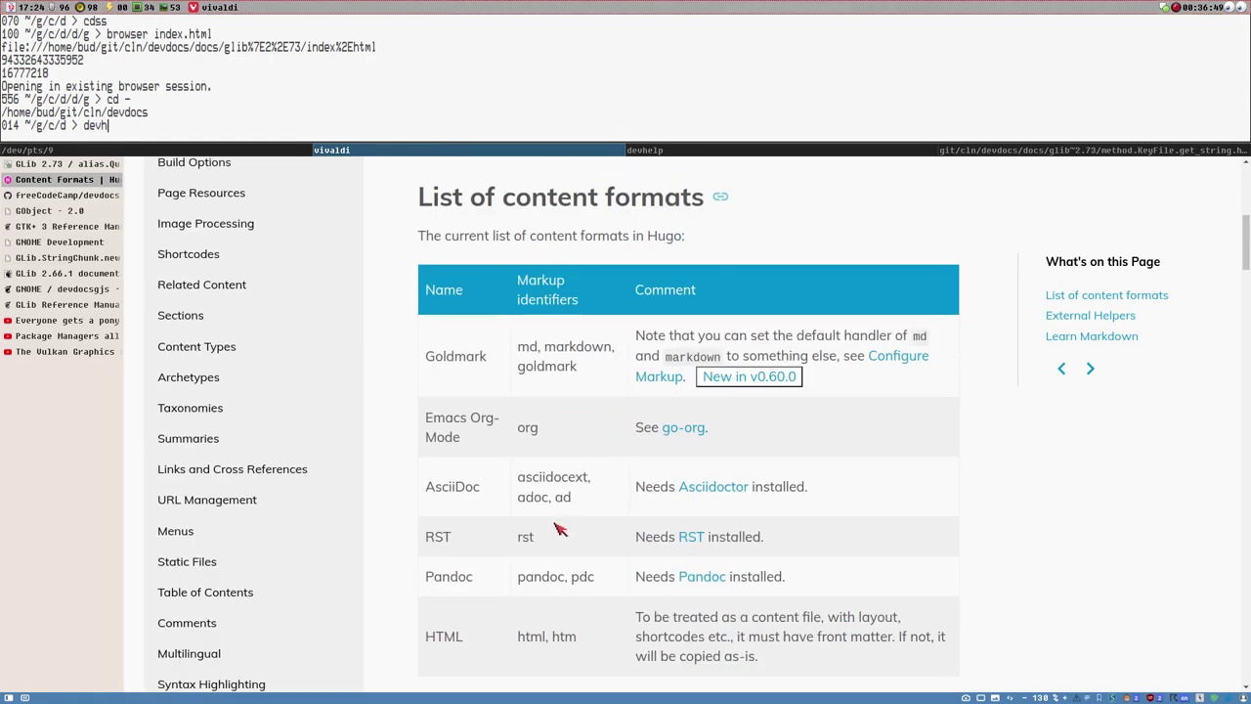
pyautogui.scroll(-5, 558, 528)
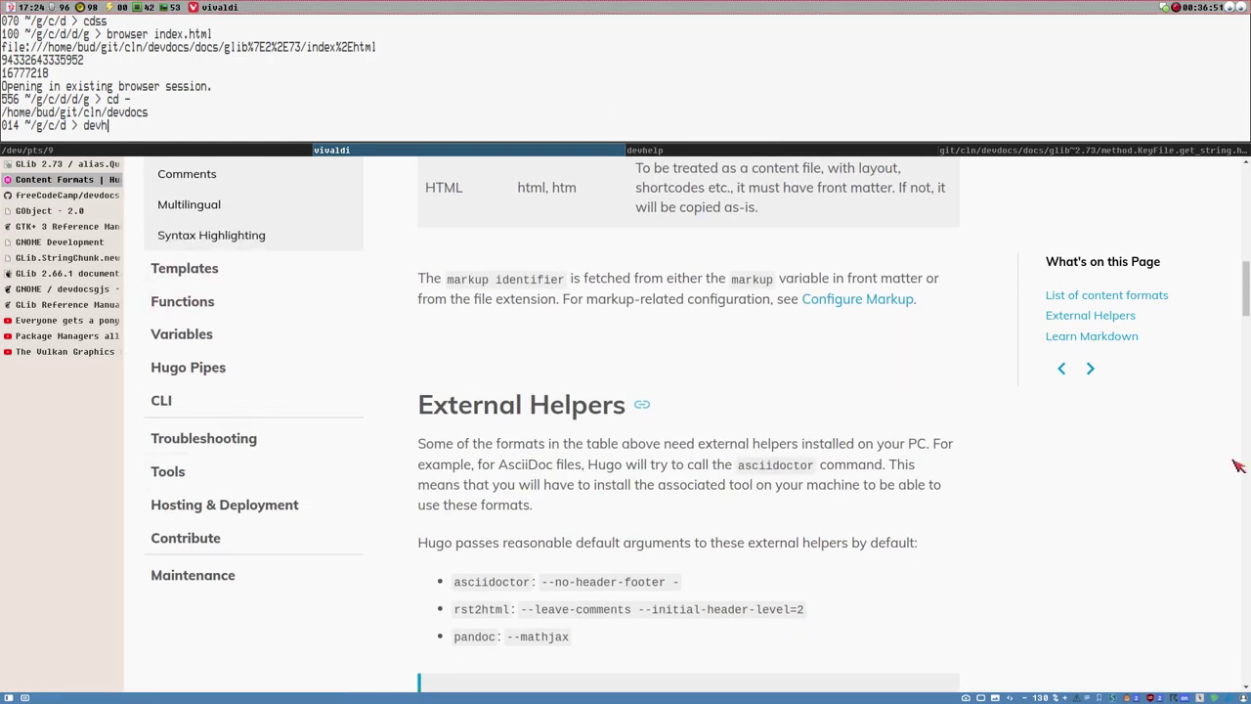
pyautogui.scroll(10, 606, 562)
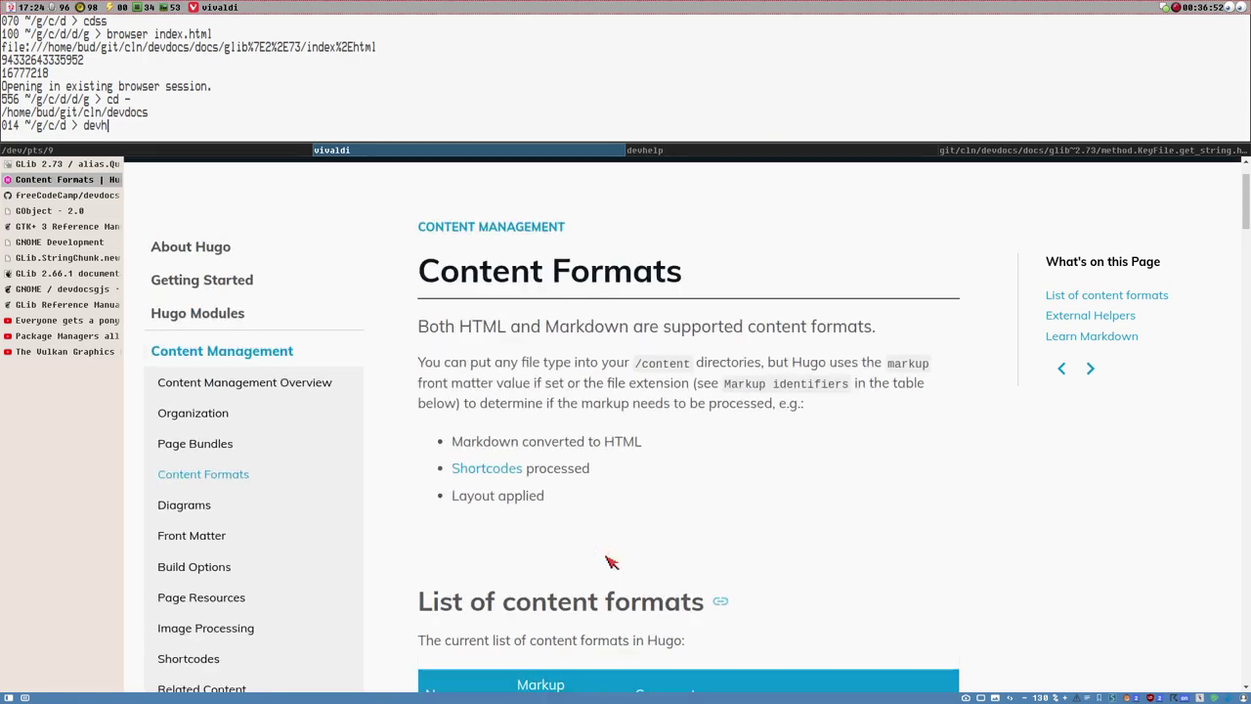
pyautogui.scroll(1, 606, 562)
pyautogui.click(831, 199)
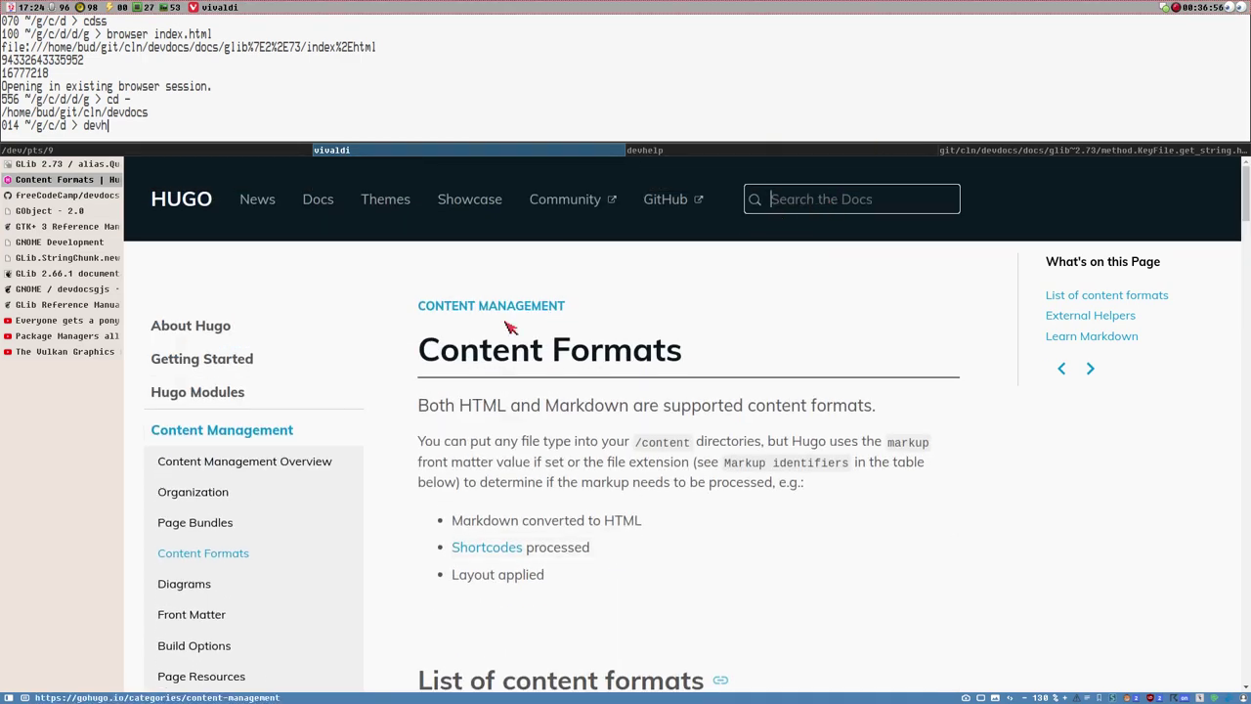
pyautogui.click(44, 164)
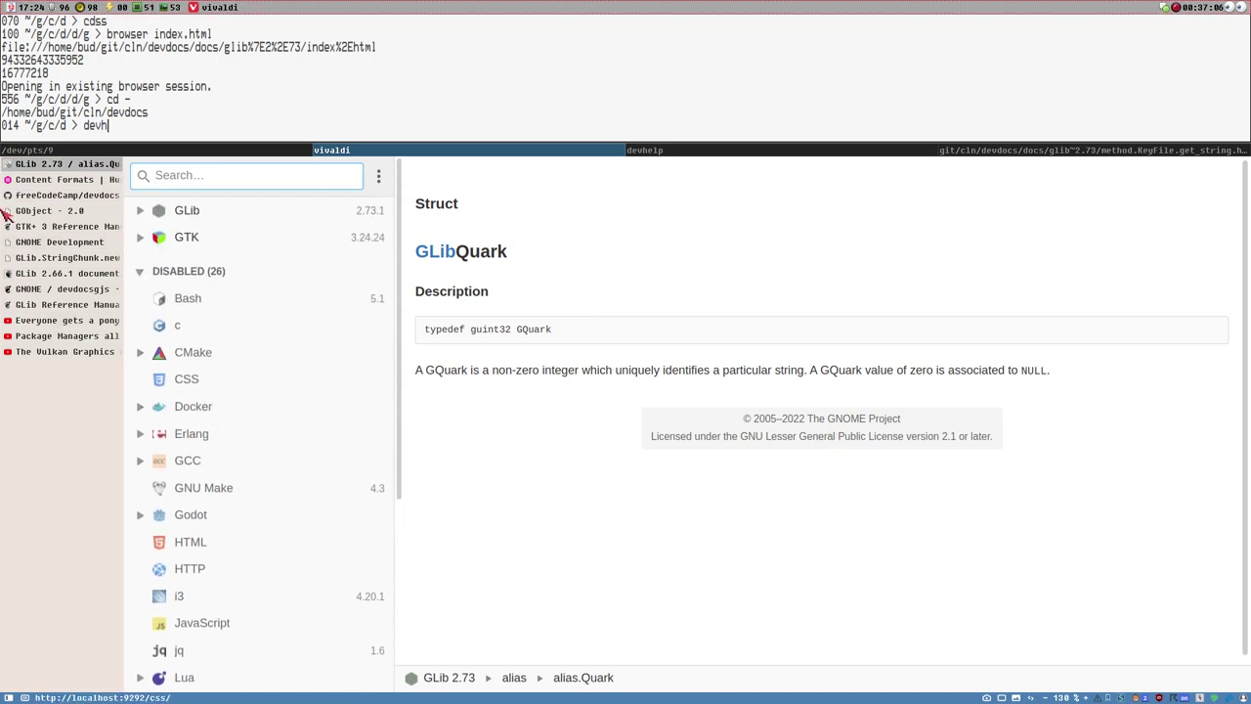
pyautogui.click(404, 257)
pyautogui.moveTo(403, 257)
pyautogui.mouseDown()
pyautogui.moveTo(423, 458)
pyautogui.moveTo(410, 250)
pyautogui.mouseUp()
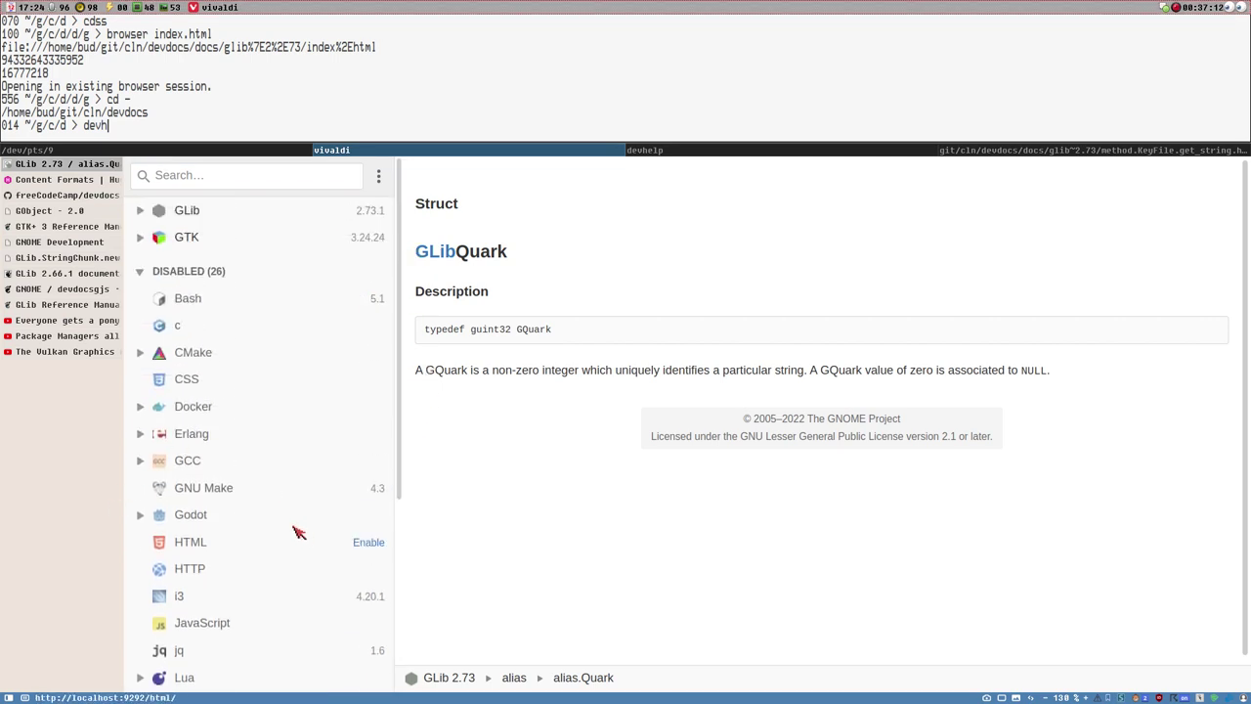
pyautogui.scroll(-5, 239, 469)
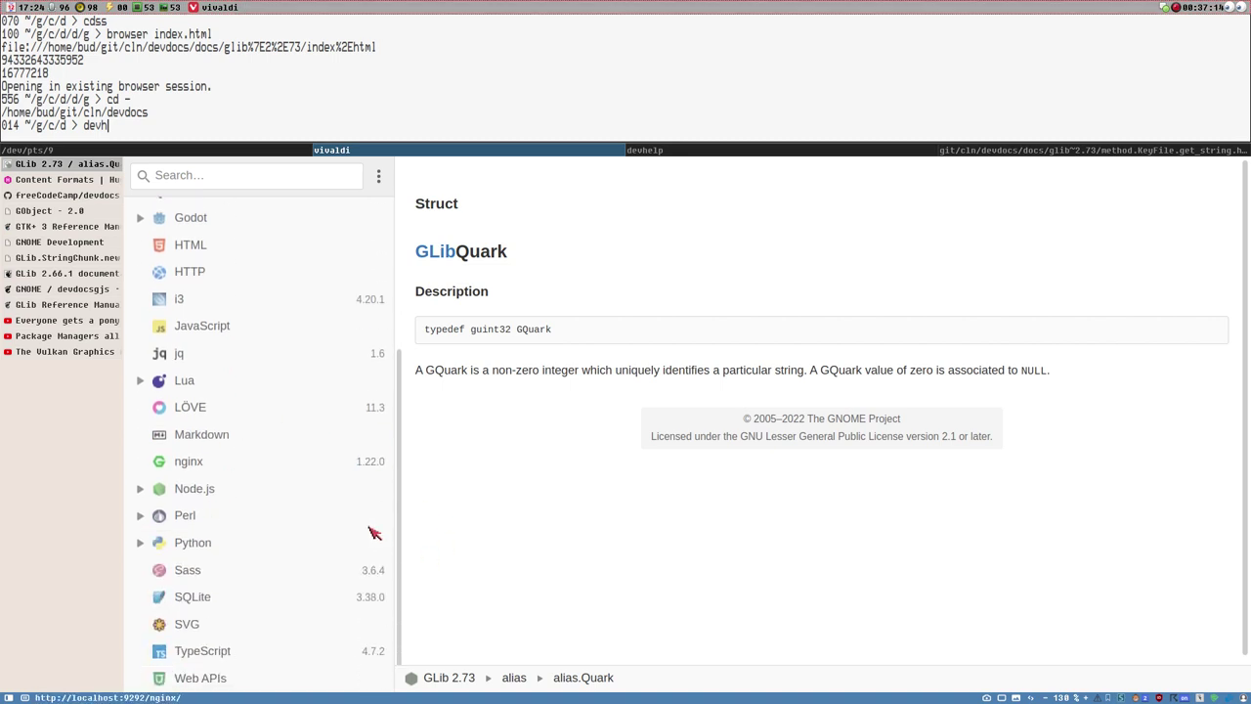
pyautogui.scroll(5, 235, 435)
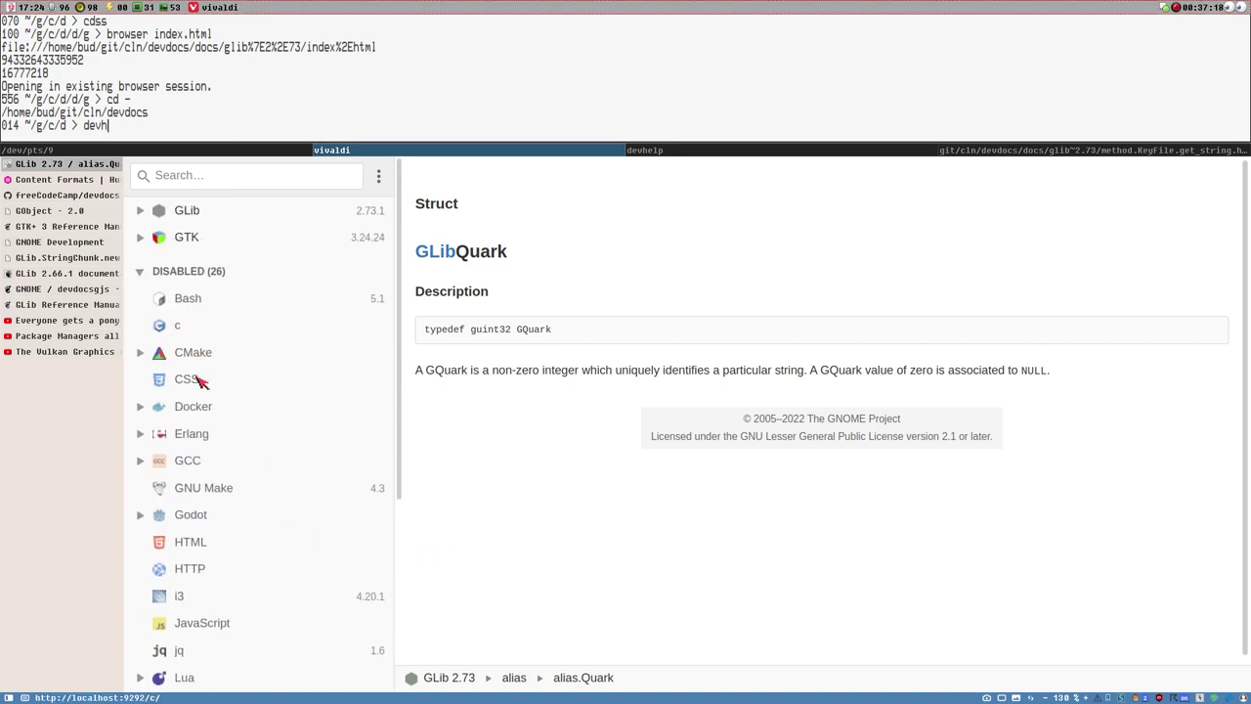
pyautogui.scroll(-2, 217, 461)
pyautogui.scroll(-3, 217, 461)
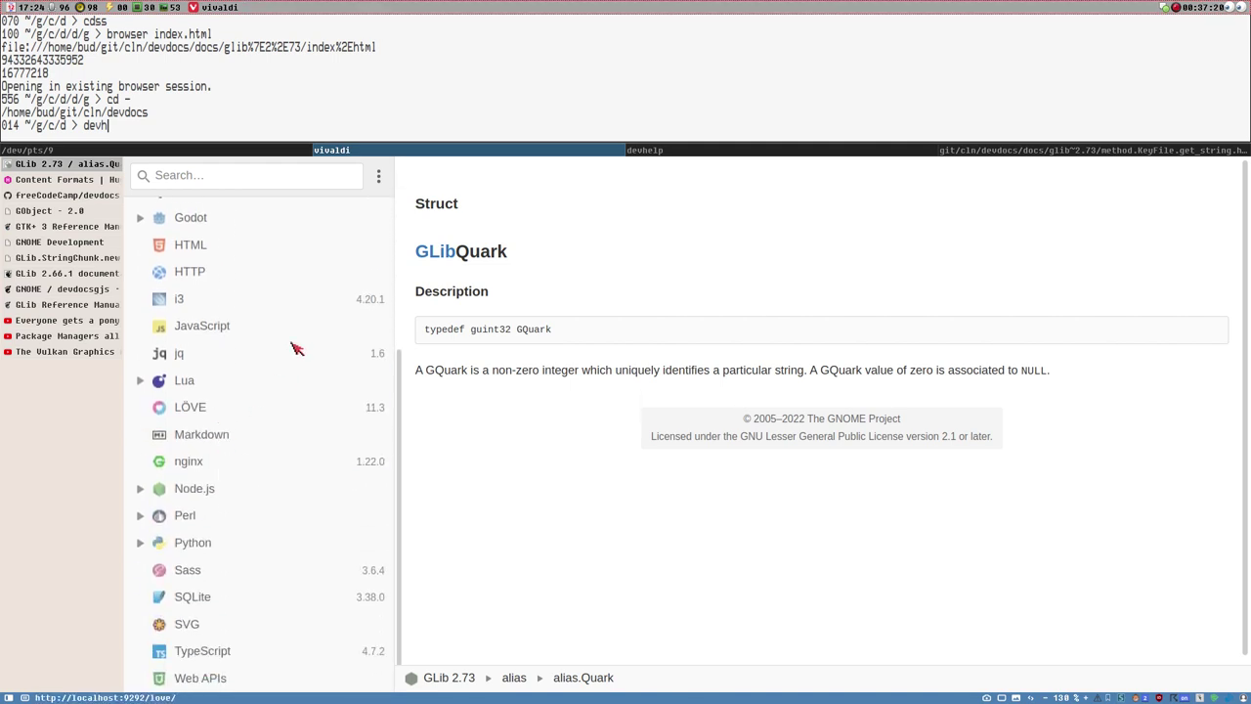
pyautogui.moveTo(393, 142); pyautogui.dragTo(391, 55)
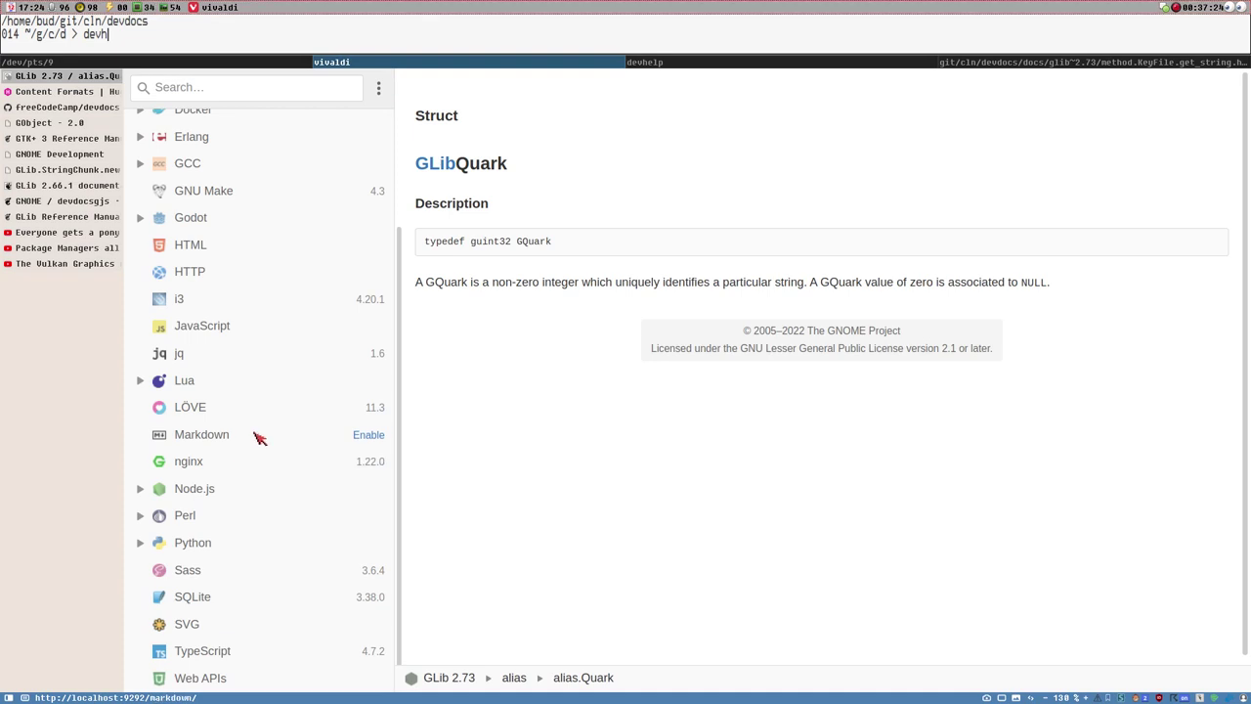
pyautogui.scroll(3, 269, 420)
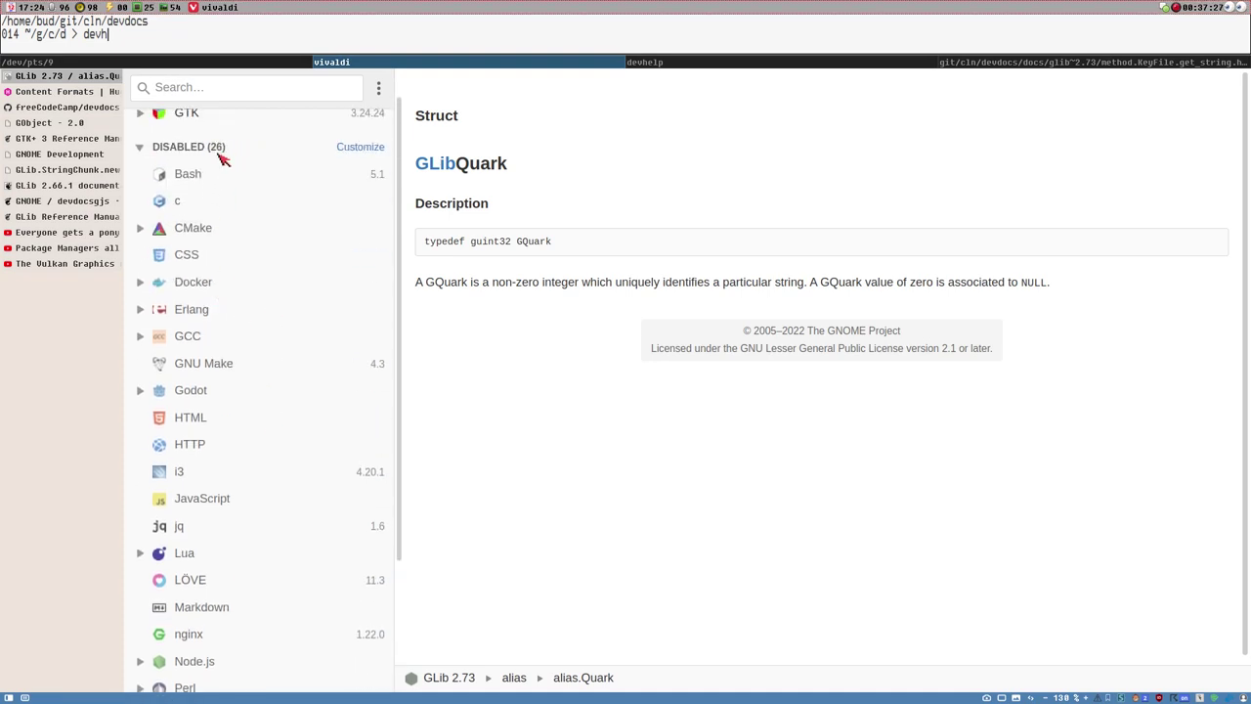
pyautogui.scroll(-2, 218, 410)
pyautogui.scroll(2, 218, 410)
pyautogui.scroll(-2, 235, 372)
pyautogui.scroll(3, 259, 291)
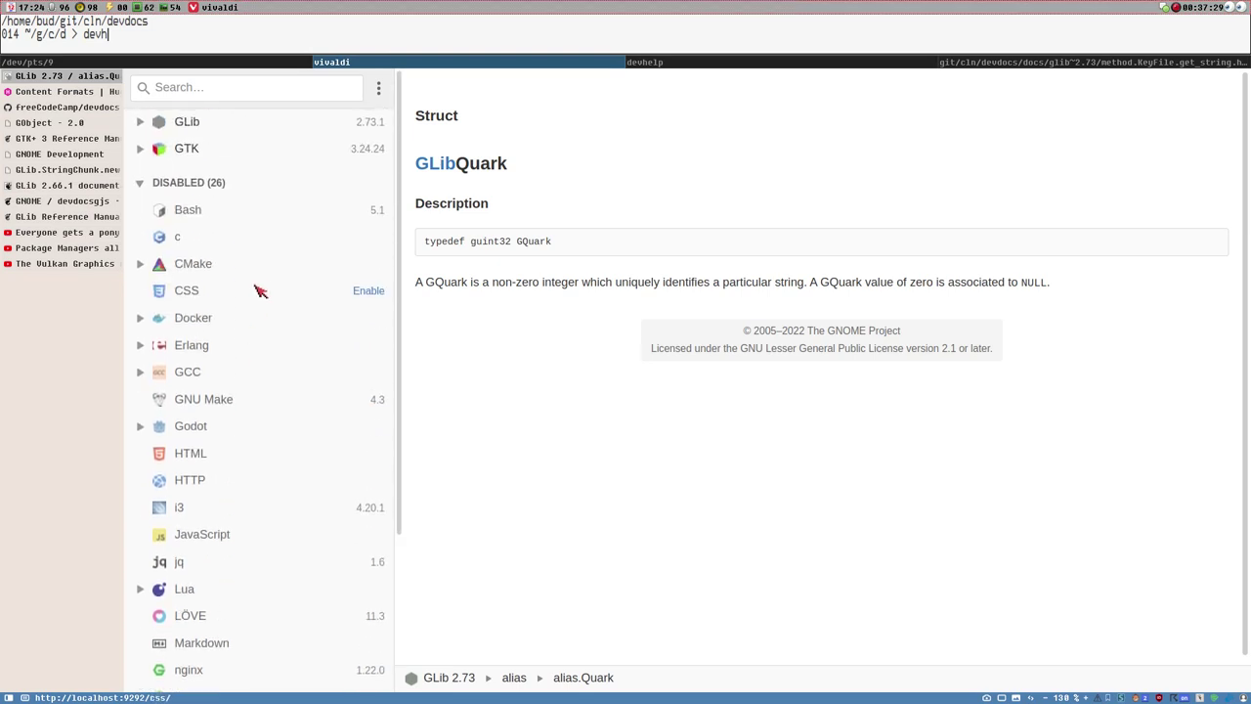
pyautogui.moveTo(426, 59); pyautogui.dragTo(433, 185)
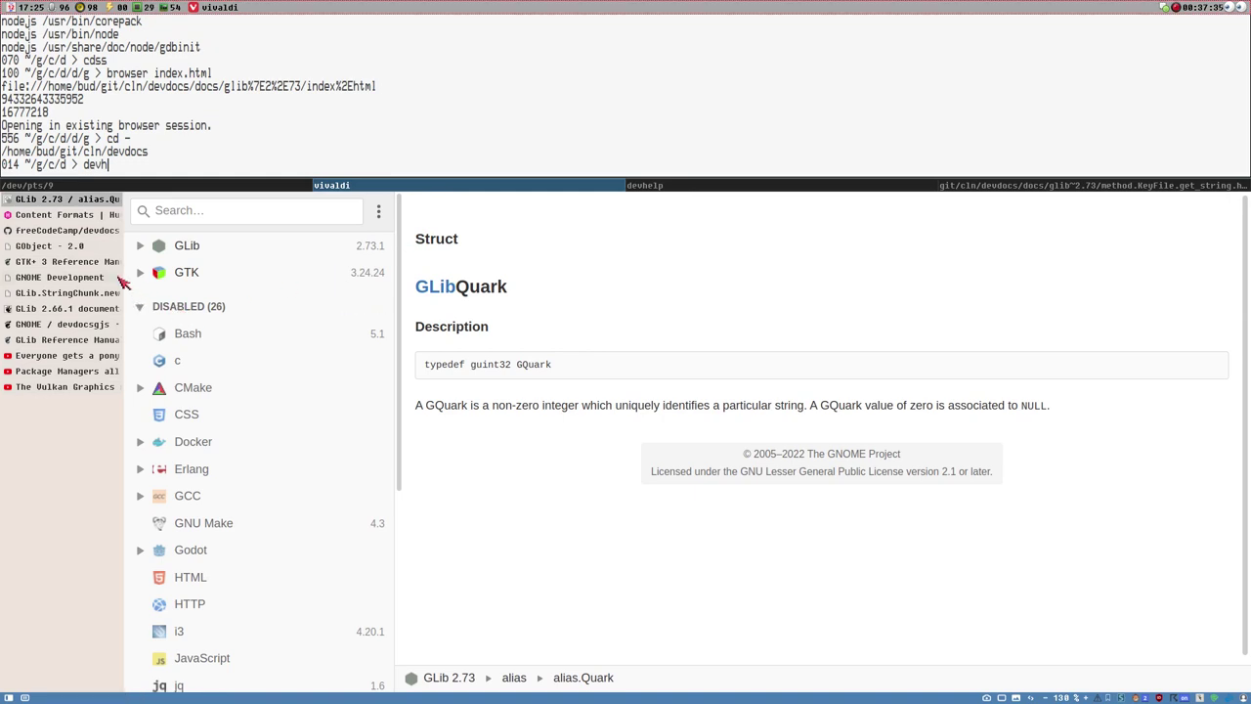
pyautogui.scroll(-2, 232, 342)
pyautogui.scroll(2, 241, 355)
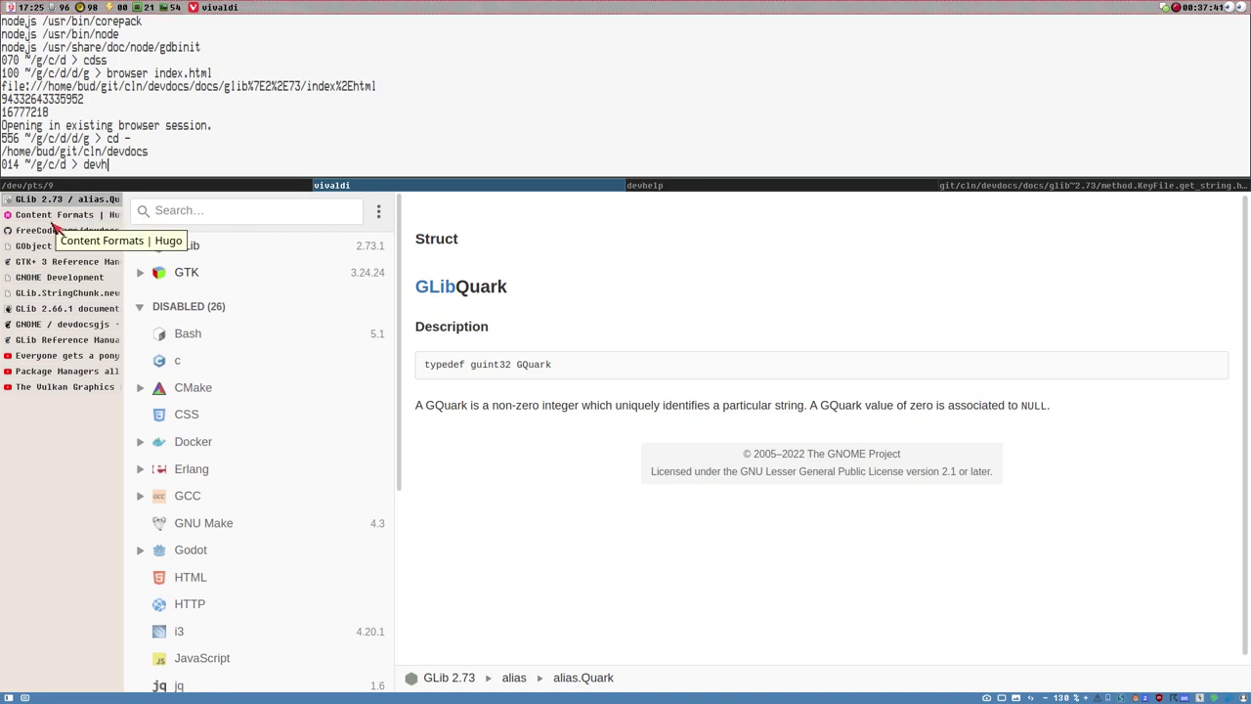
pyautogui.moveTo(352, 341)
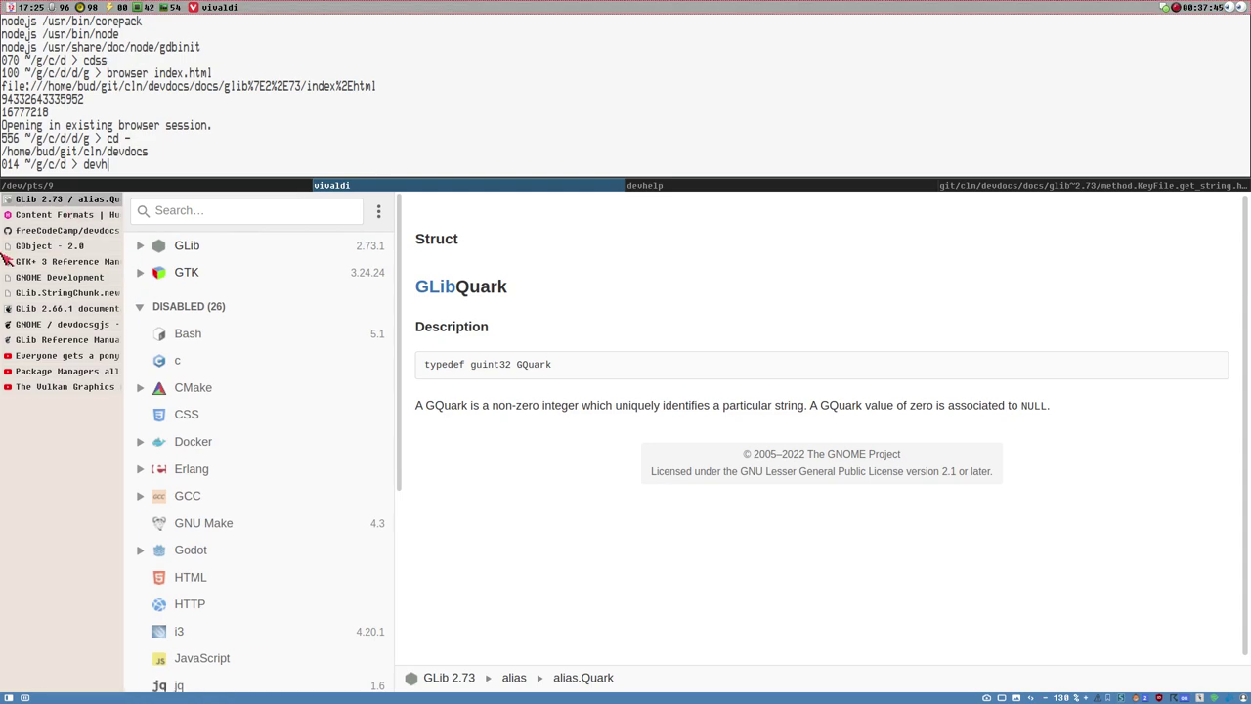
# Open the freeCodeCamp/devdocs repository page and scroll into its README.
pyautogui.click(44, 233)
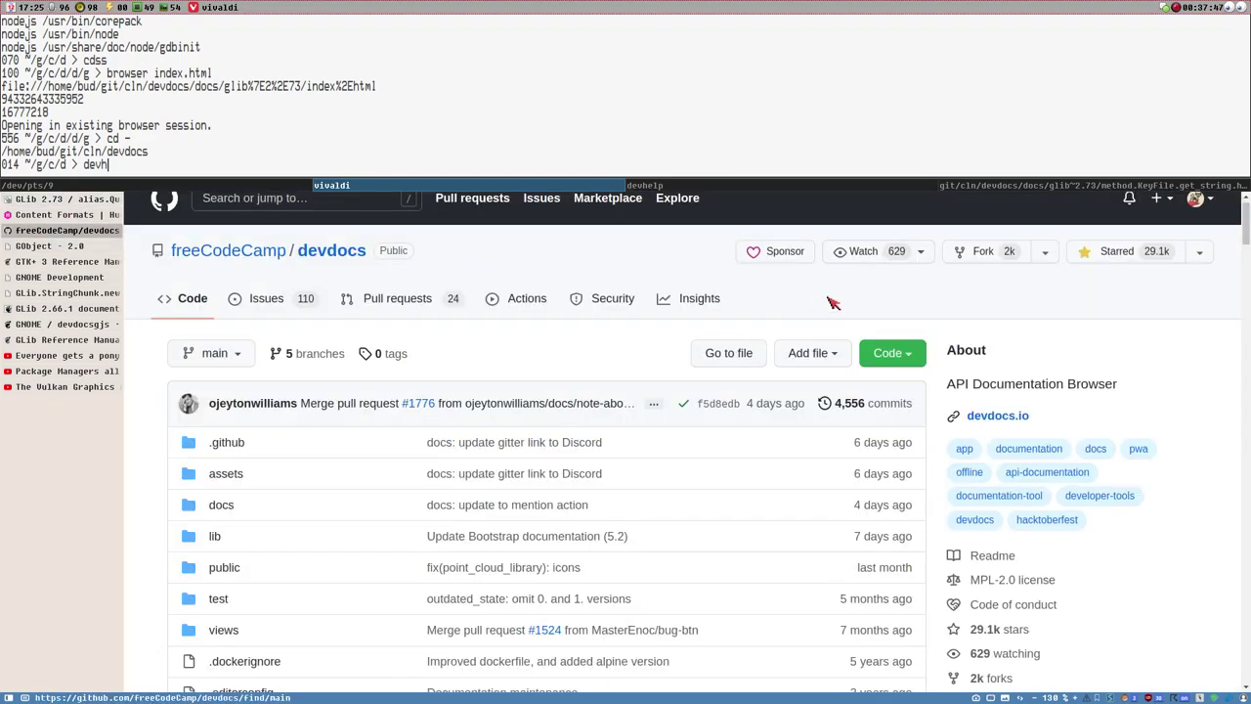
pyautogui.scroll(-3, 821, 296)
pyautogui.scroll(3, 821, 296)
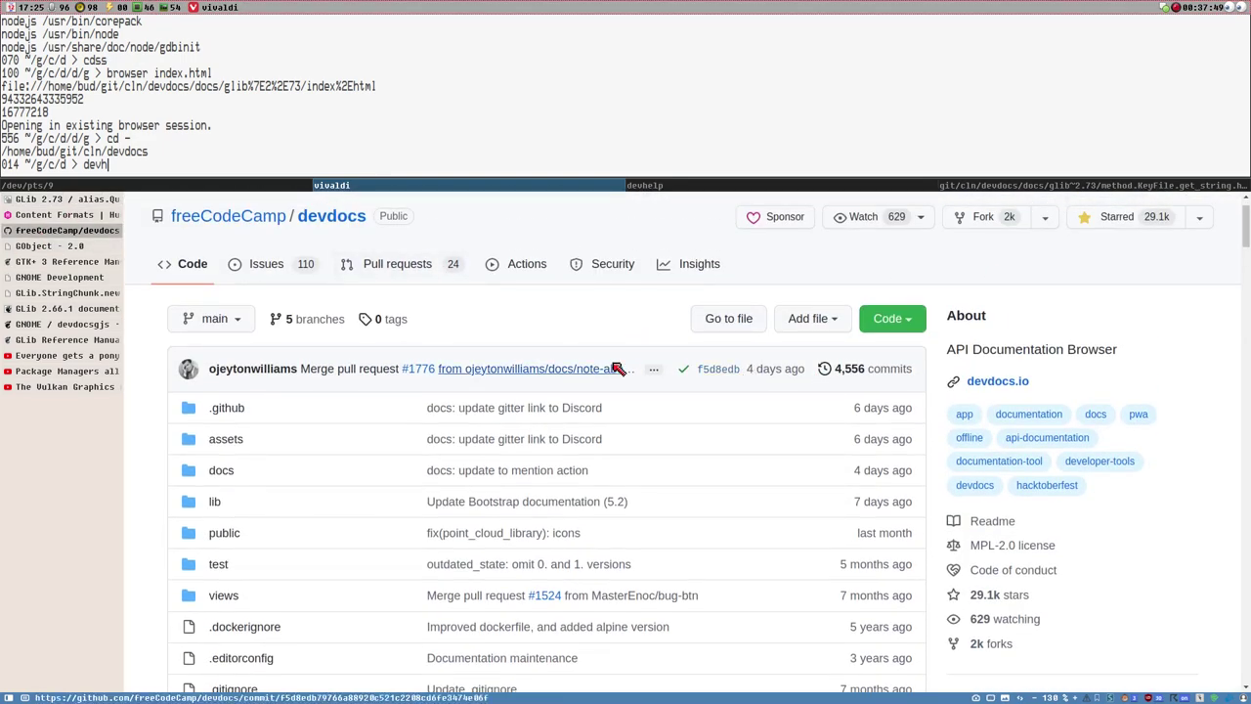
pyautogui.scroll(1, 723, 347)
pyautogui.scroll(-3, 847, 361)
pyautogui.scroll(2, 846, 361)
pyautogui.scroll(-1, 553, 351)
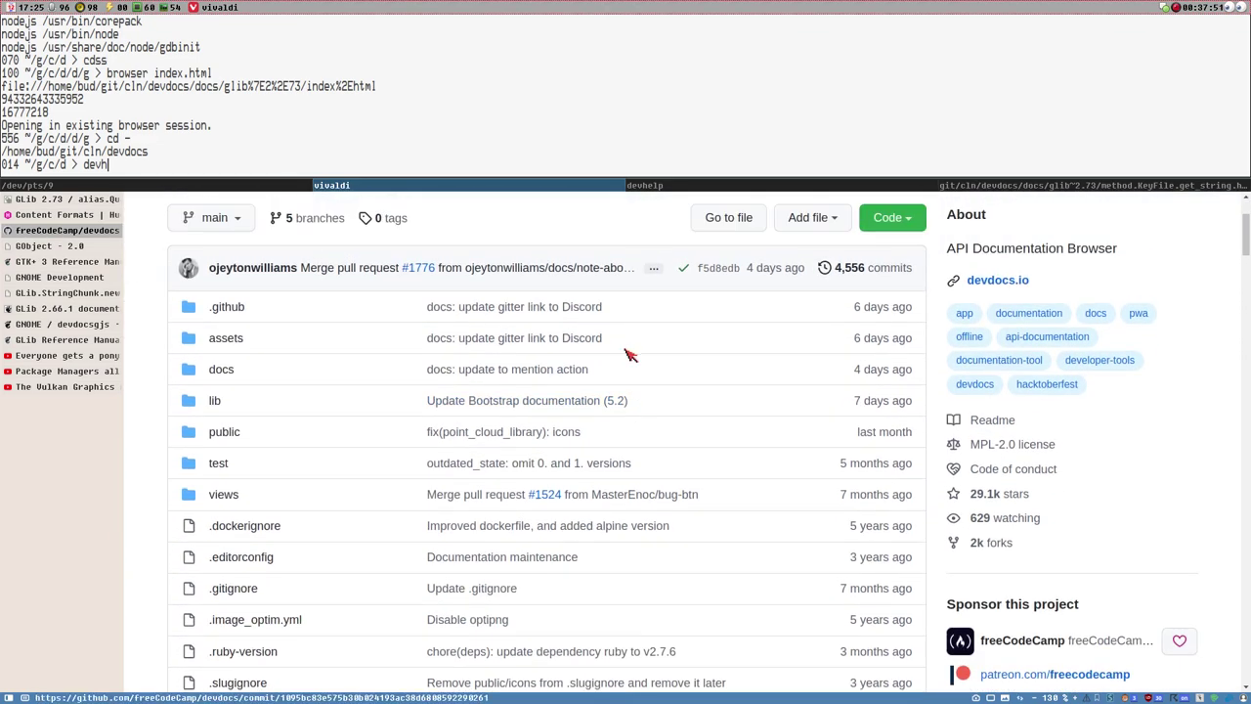
pyautogui.scroll(2, 553, 352)
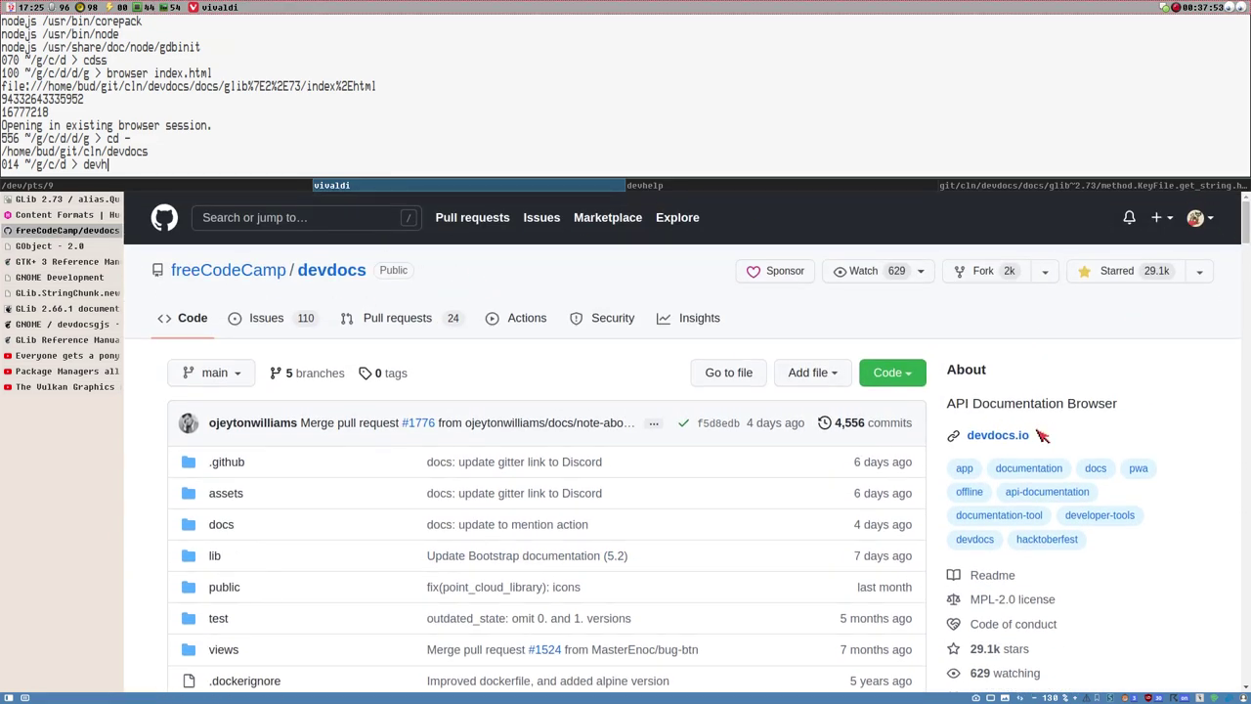
pyautogui.scroll(-8, 684, 420)
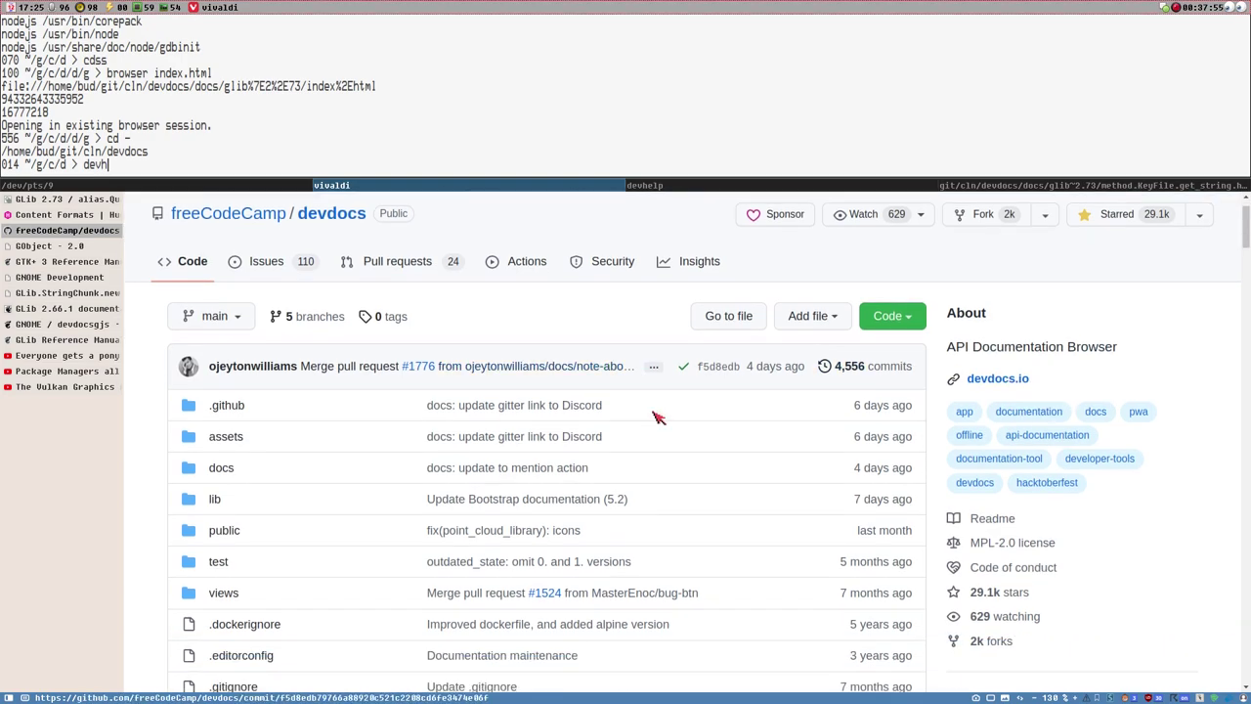
pyautogui.scroll(-5, 674, 420)
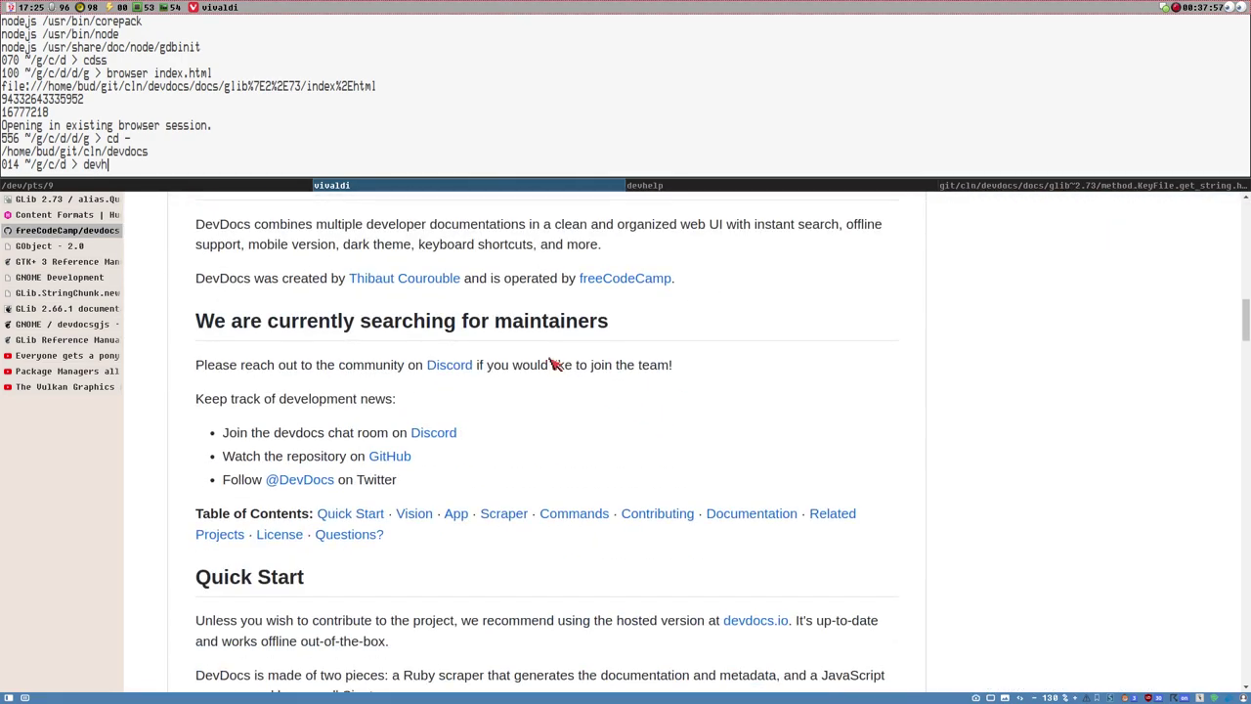
pyautogui.scroll(3, 557, 361)
pyautogui.scroll(-3, 551, 364)
pyautogui.scroll(8, 553, 376)
pyautogui.scroll(-10, 308, 361)
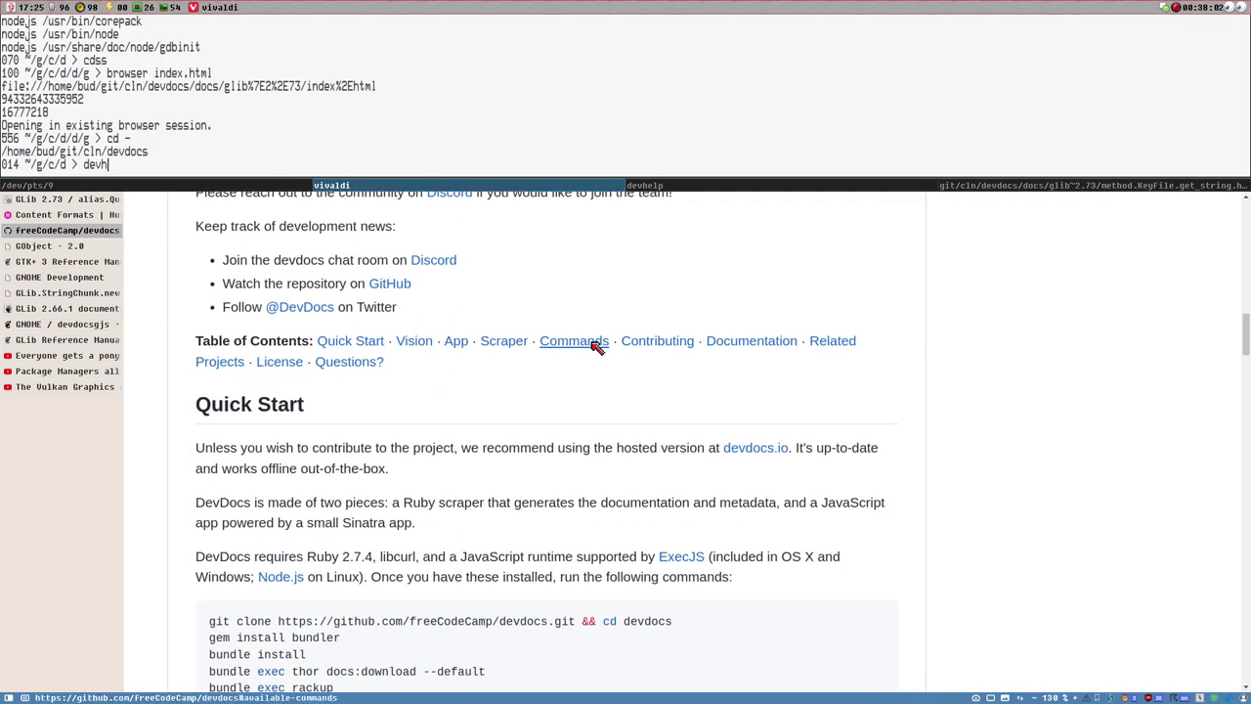
# Scroll down to the Related Projects table and select the qwfy/doc-browser description.
pyautogui.scroll(-3, 587, 351)
pyautogui.scroll(-10, 598, 332)
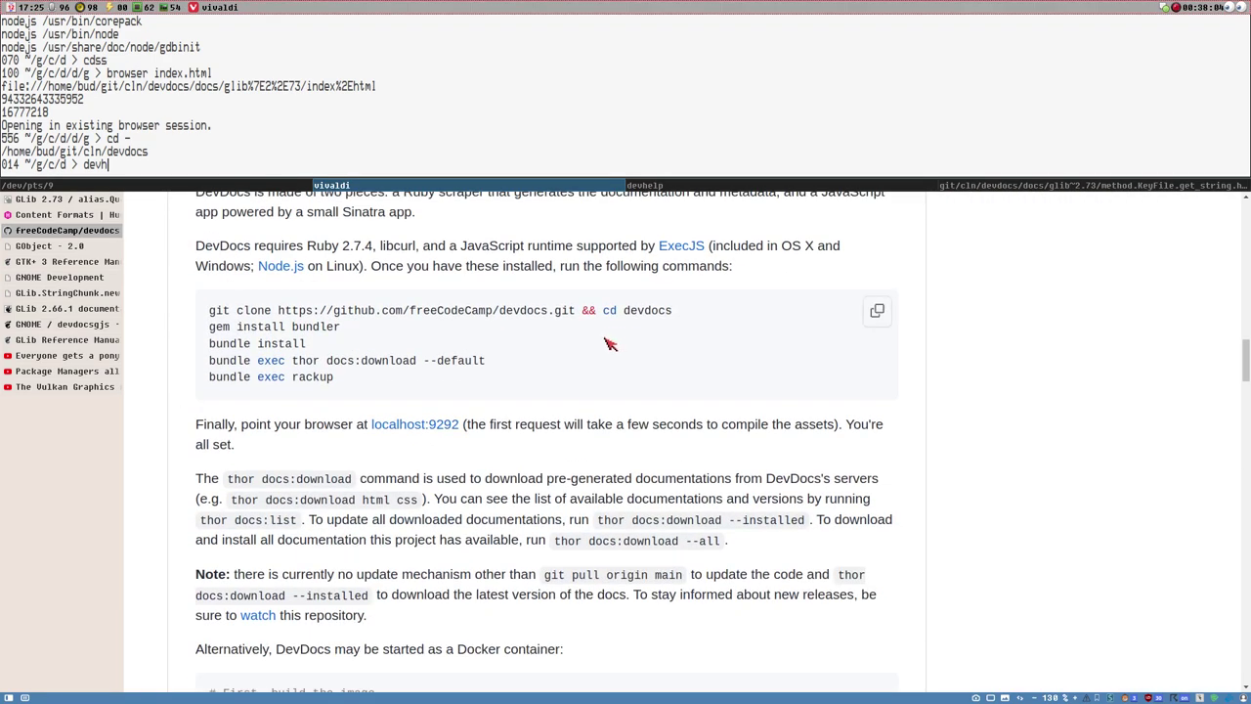
pyautogui.scroll(-4, 604, 350)
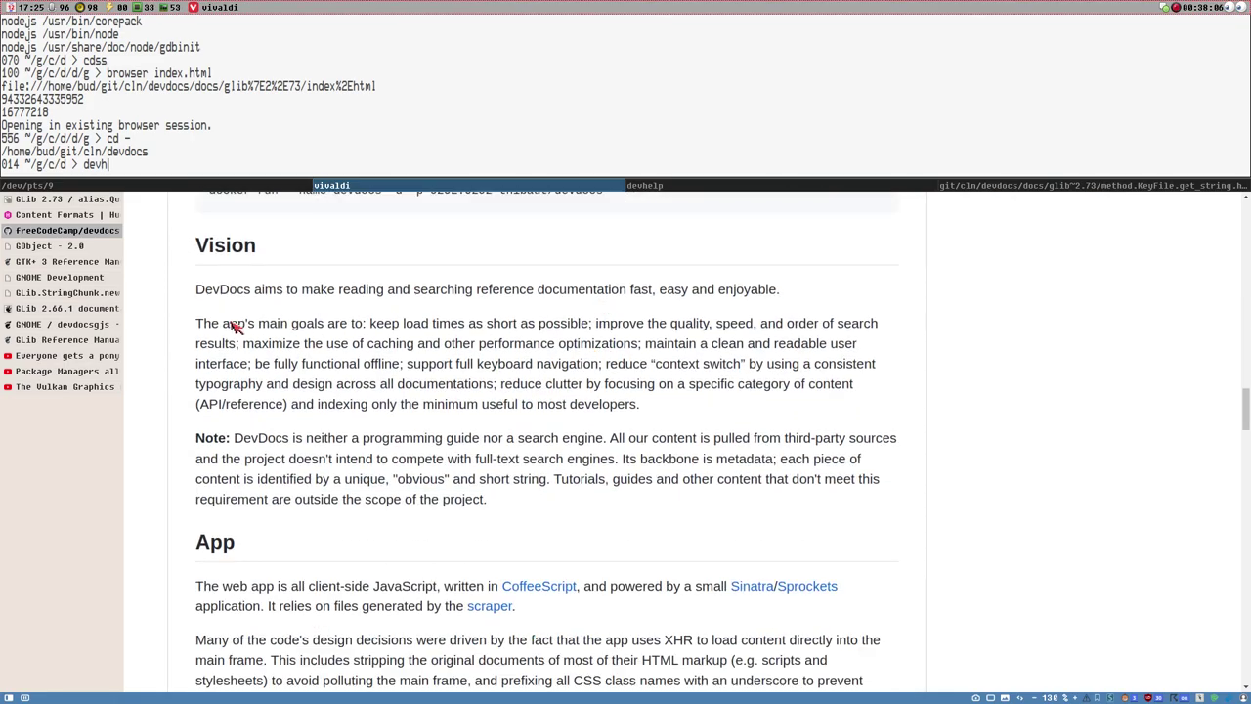
pyautogui.scroll(-8, 586, 342)
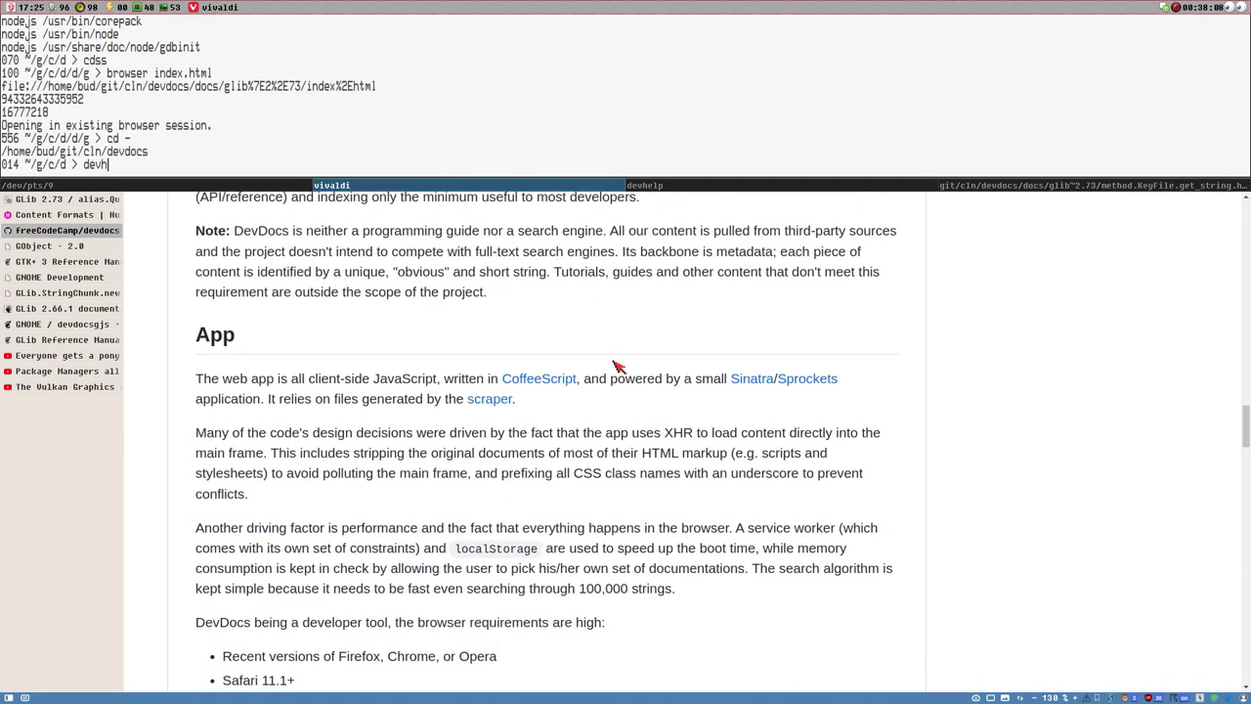
pyautogui.scroll(-15, 632, 379)
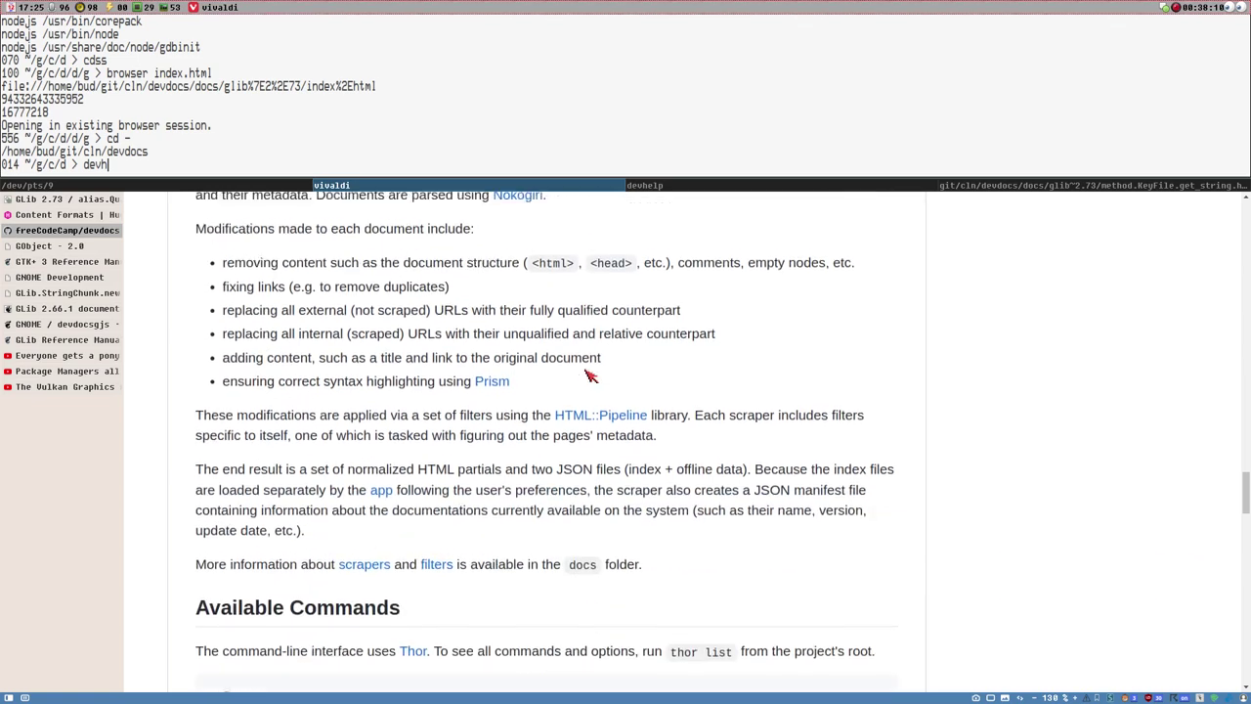
pyautogui.scroll(-8, 590, 376)
pyautogui.scroll(3, 601, 371)
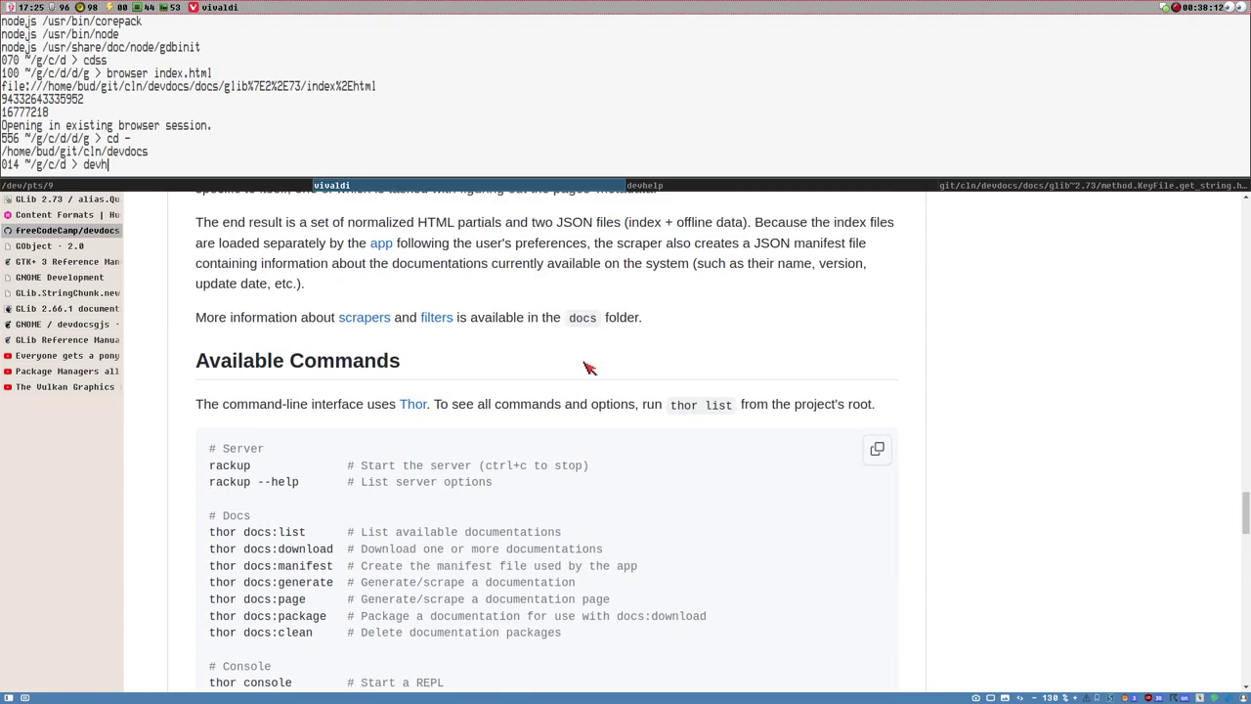
pyautogui.scroll(-2, 606, 370)
pyautogui.scroll(-11, 606, 369)
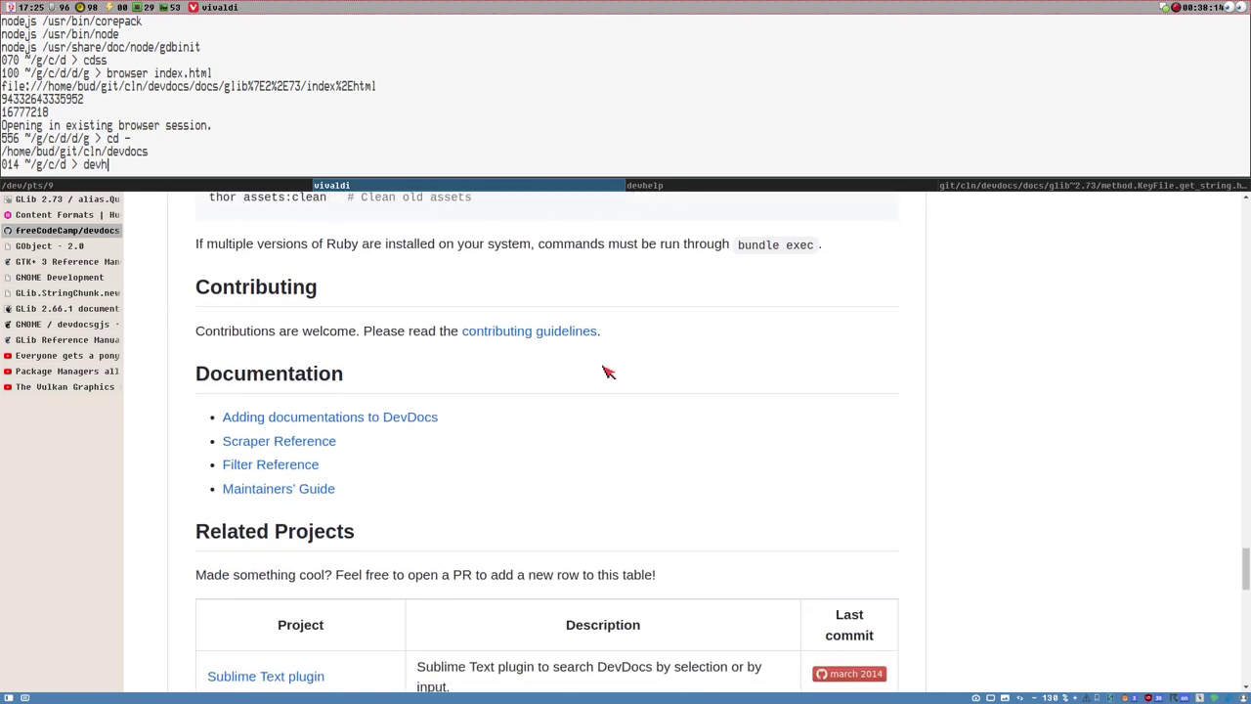
pyautogui.scroll(-5, 439, 357)
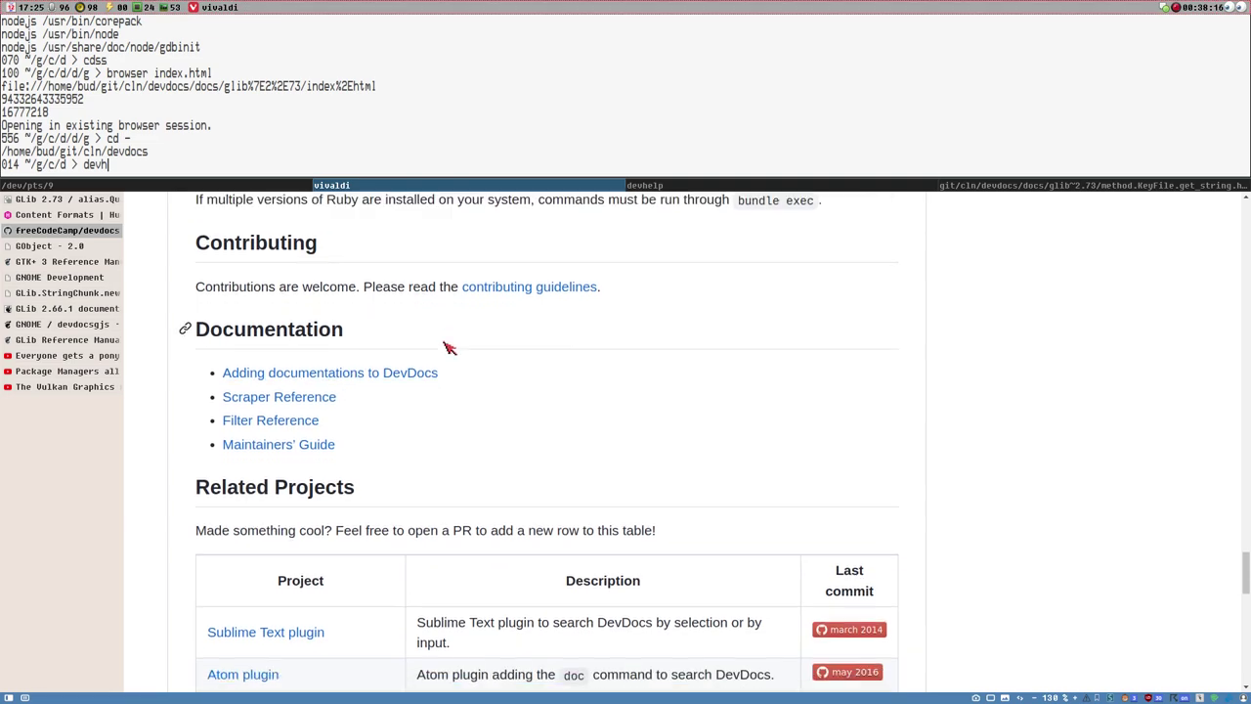
pyautogui.scroll(3, 391, 312)
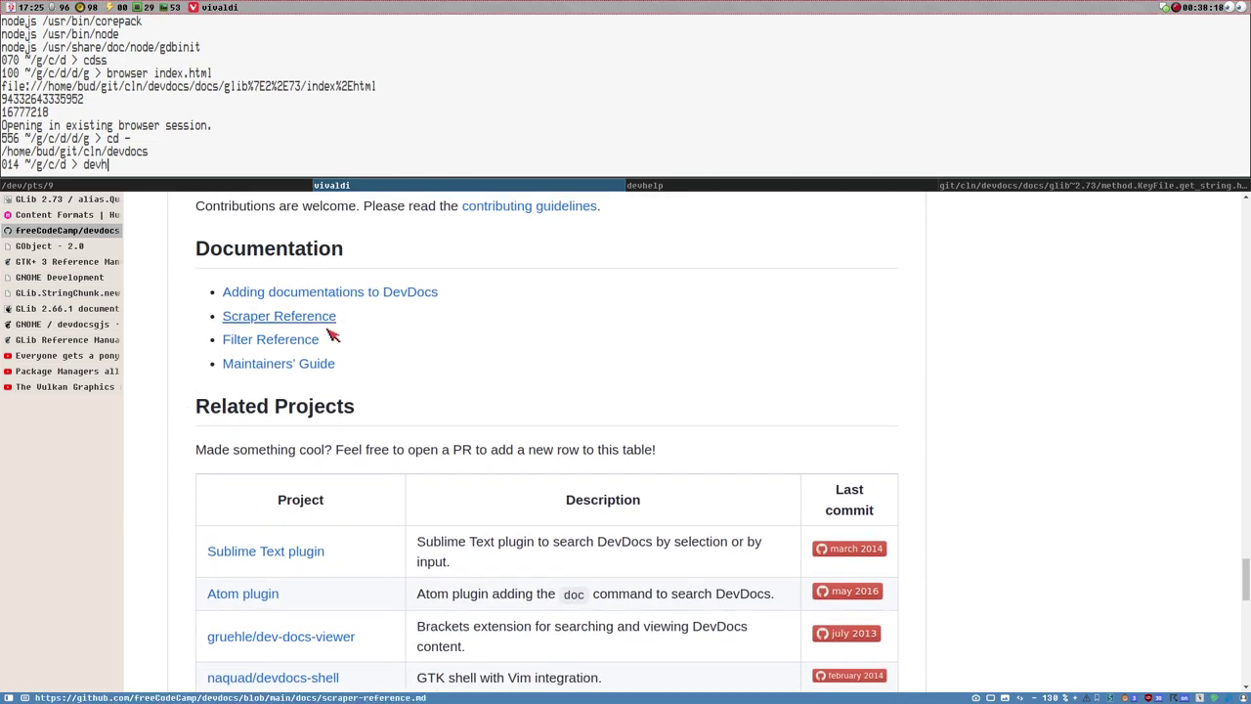
pyautogui.scroll(-5, 332, 335)
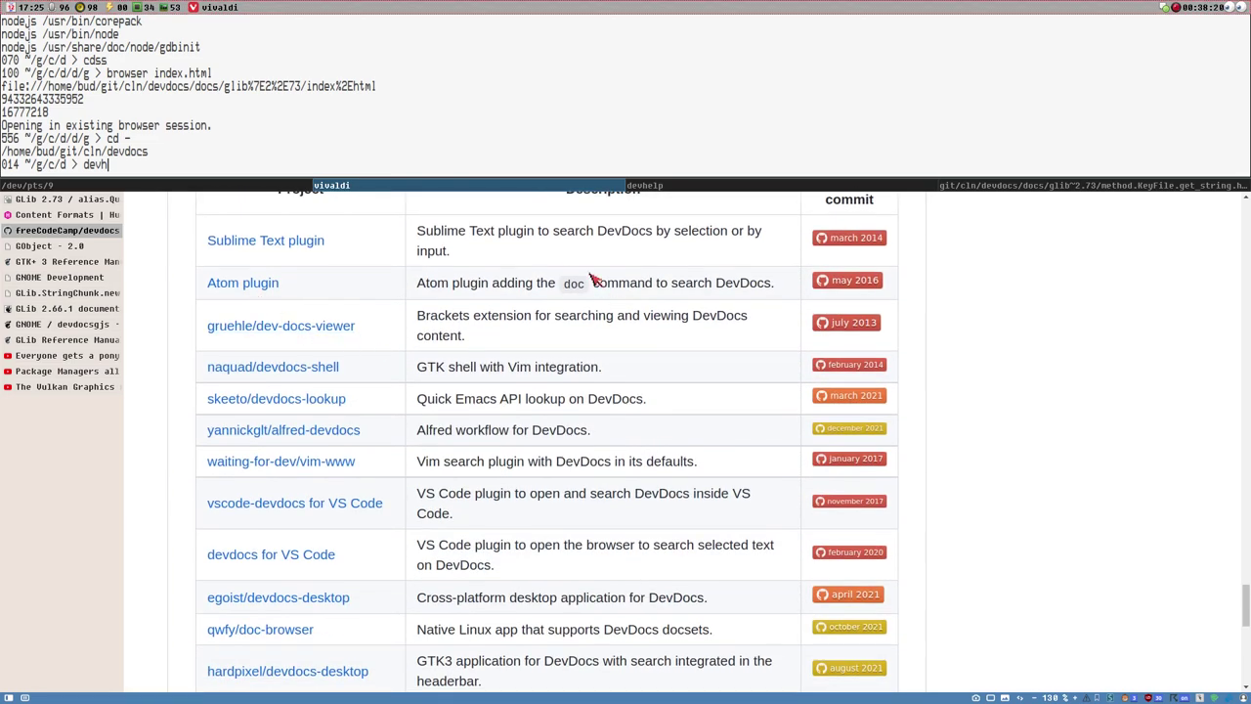
pyautogui.scroll(-3, 510, 311)
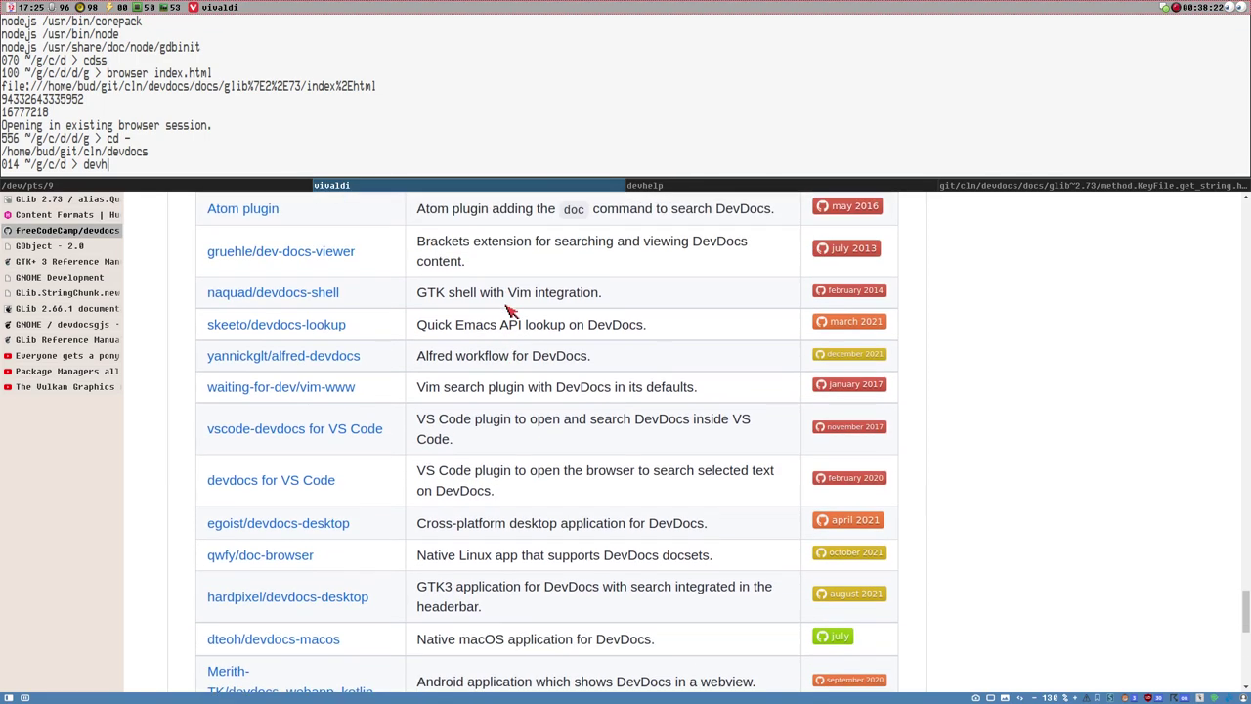
pyautogui.scroll(-2, 510, 311)
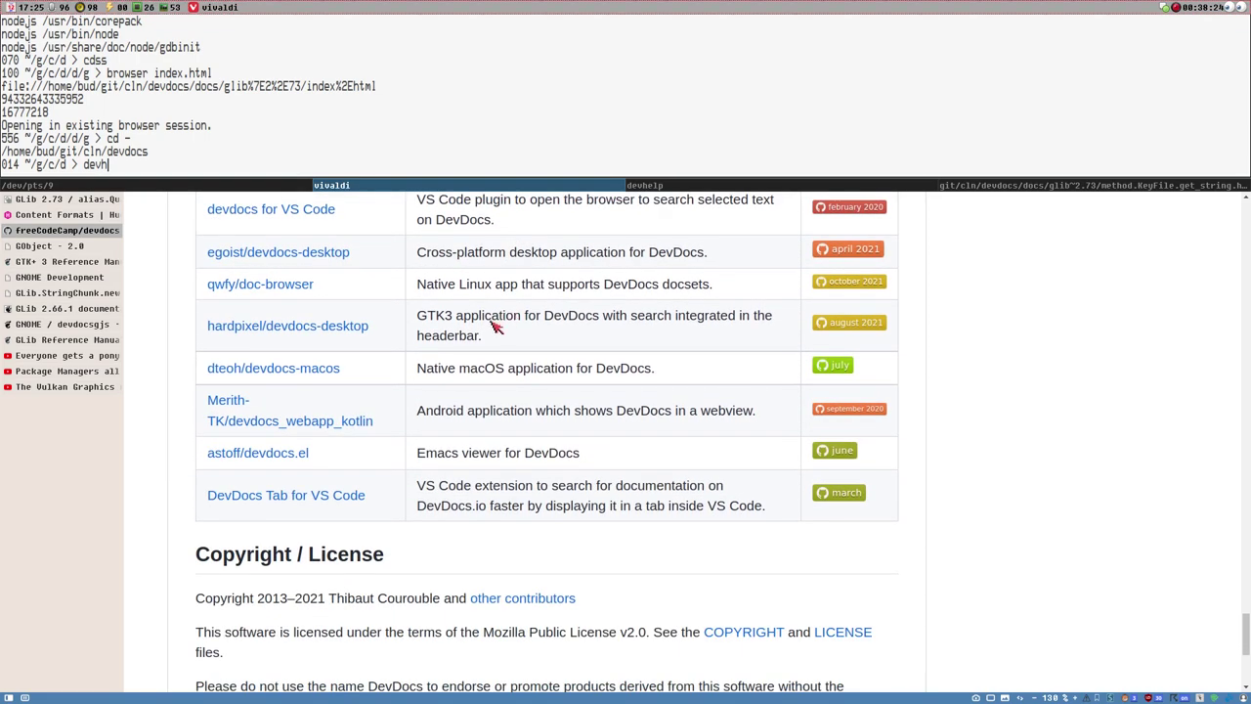
pyautogui.scroll(-5, 497, 327)
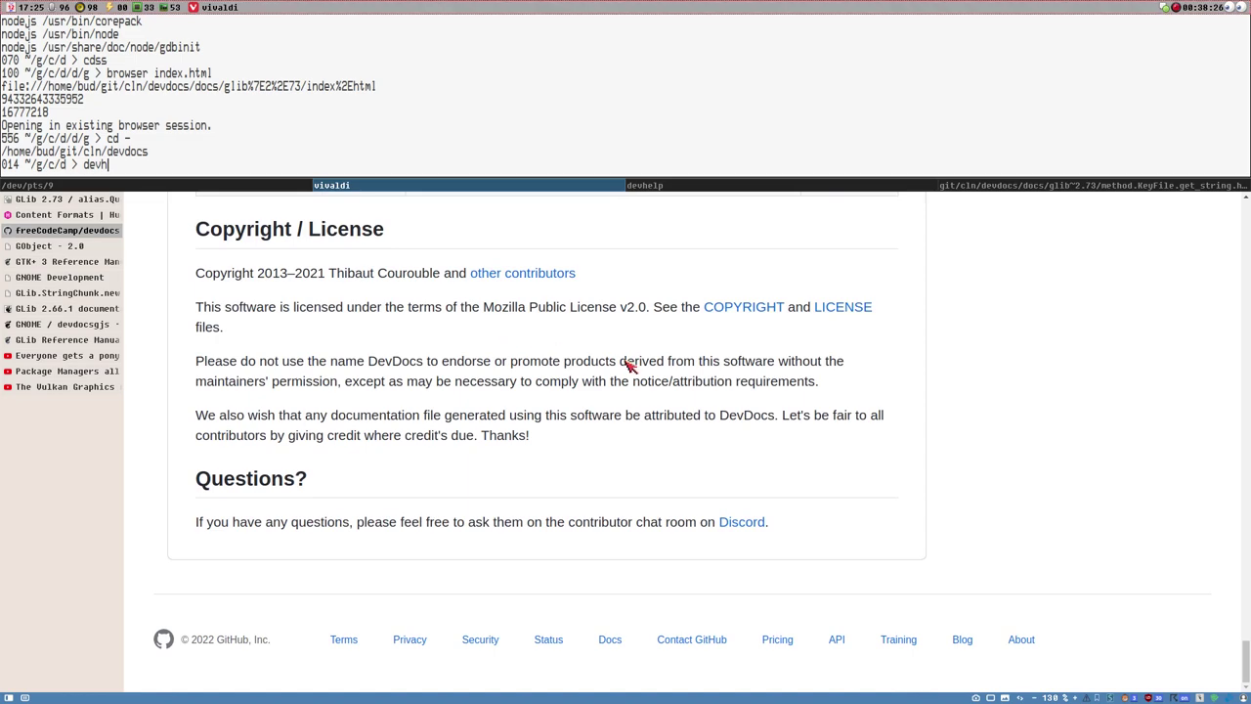
pyautogui.scroll(7, 629, 364)
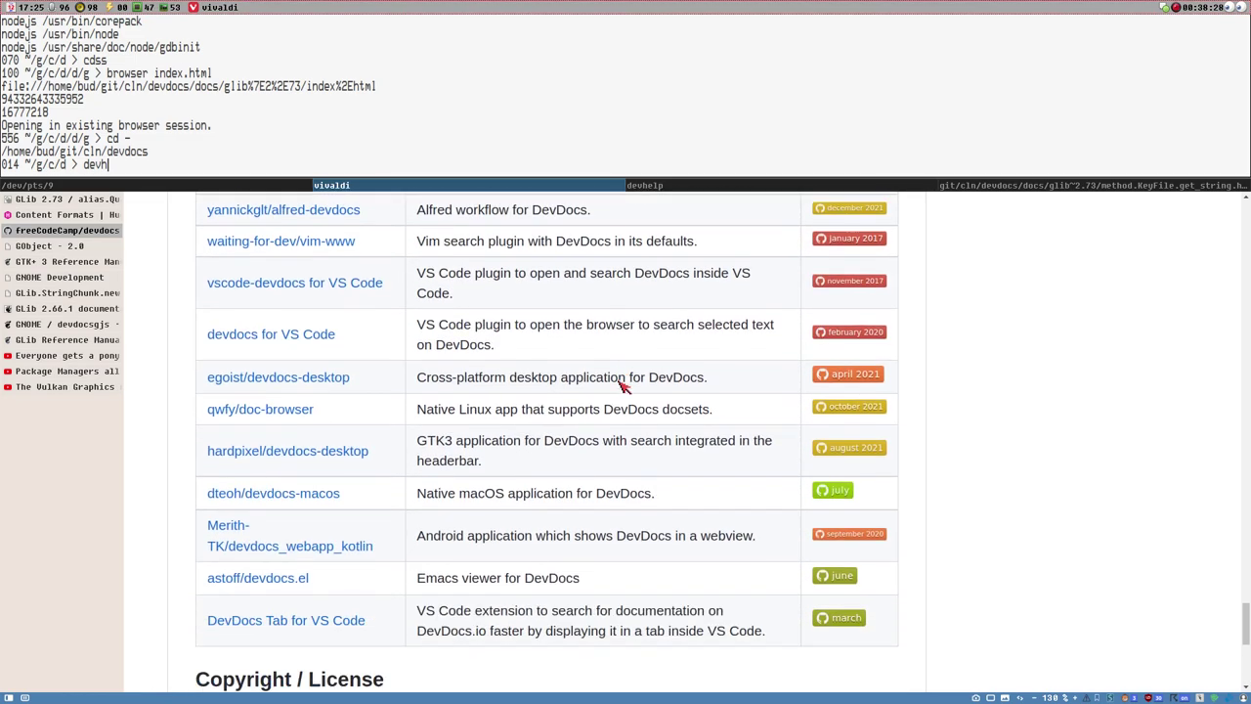
pyautogui.scroll(7, 622, 386)
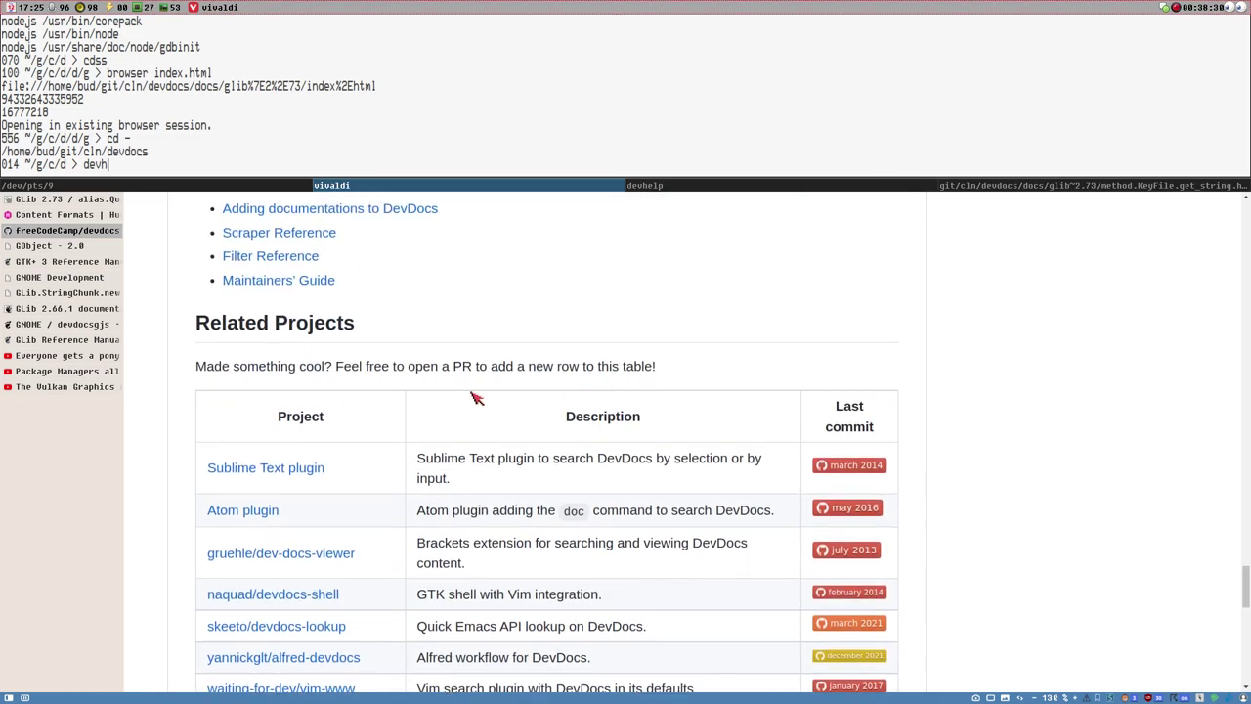
pyautogui.scroll(-2, 284, 474)
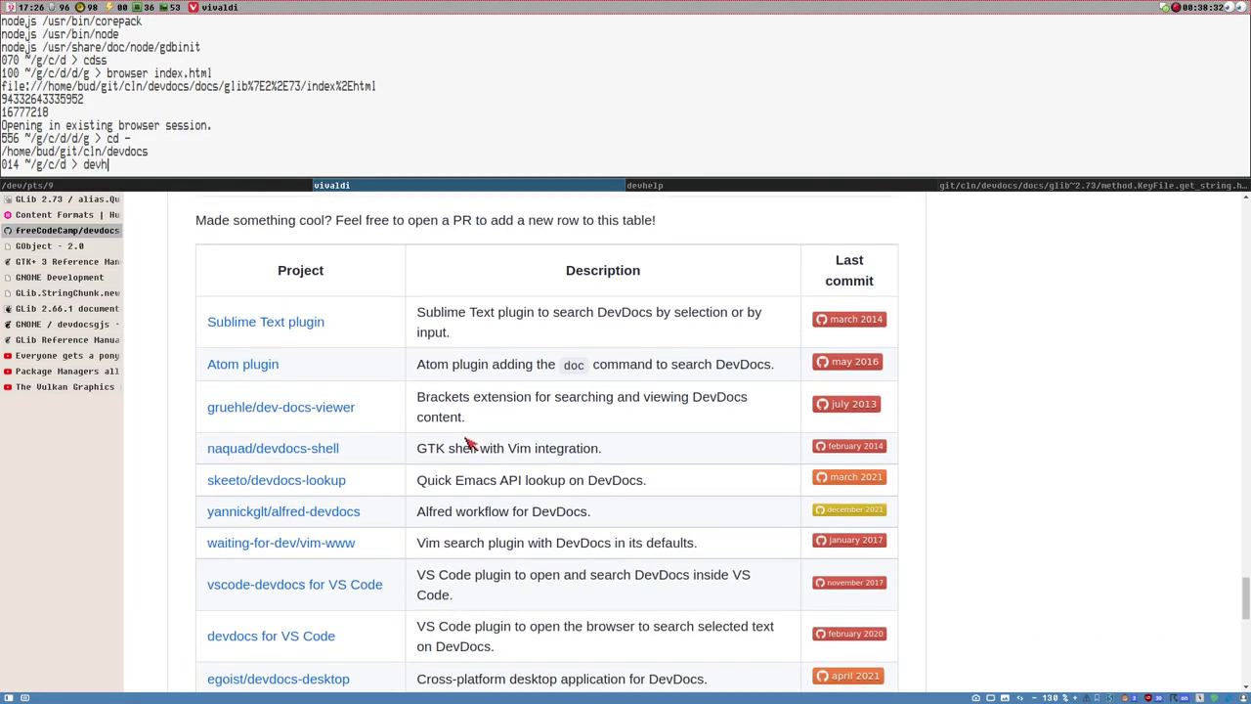
pyautogui.scroll(-2, 381, 439)
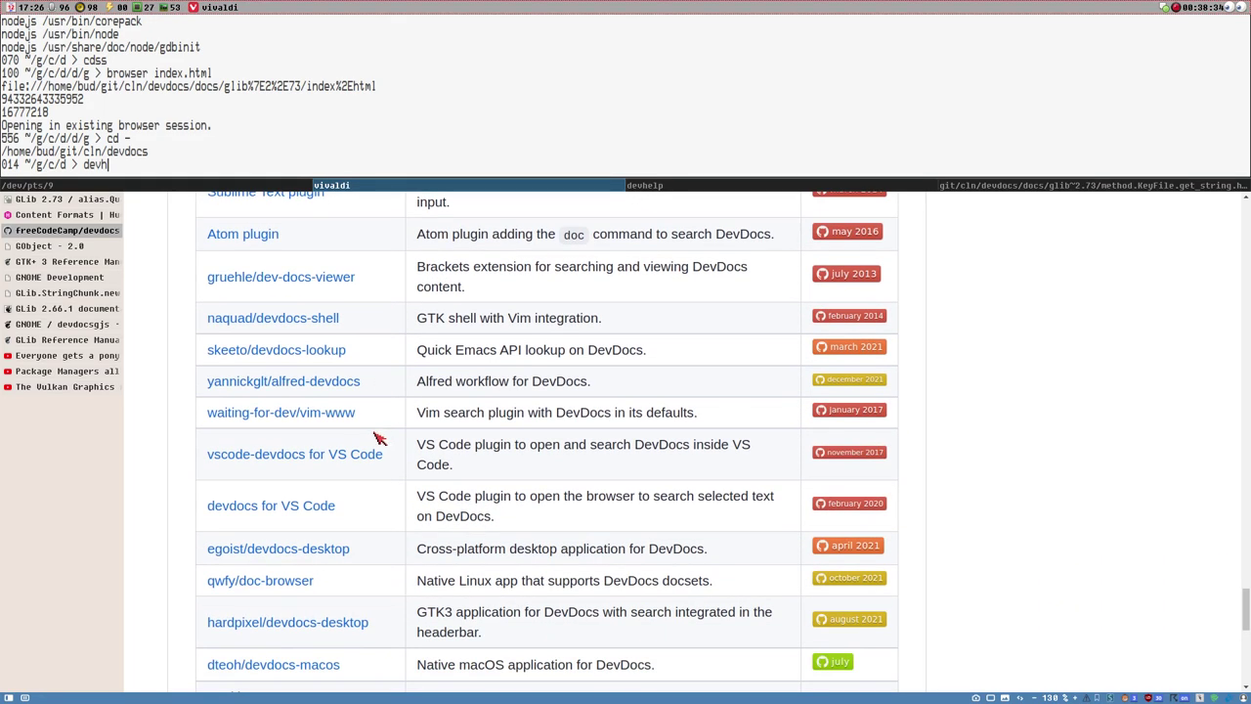
pyautogui.scroll(-2, 379, 440)
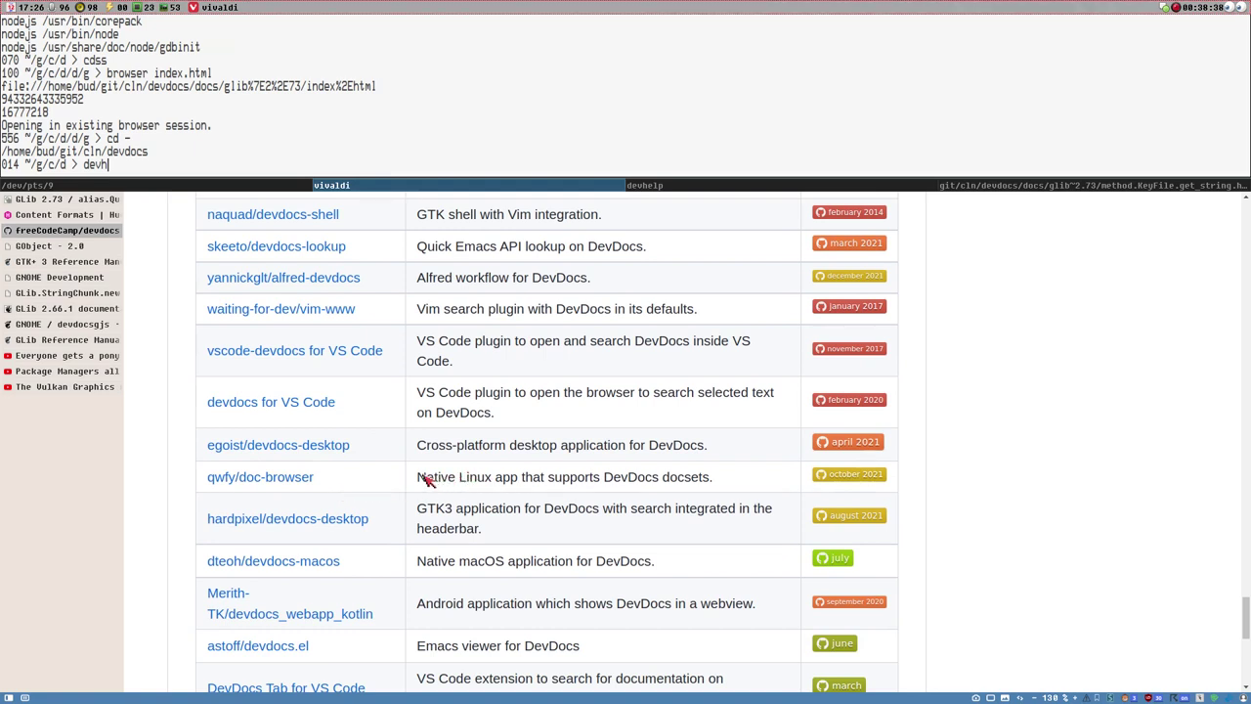
pyautogui.moveTo(424, 476); pyautogui.dragTo(710, 481)
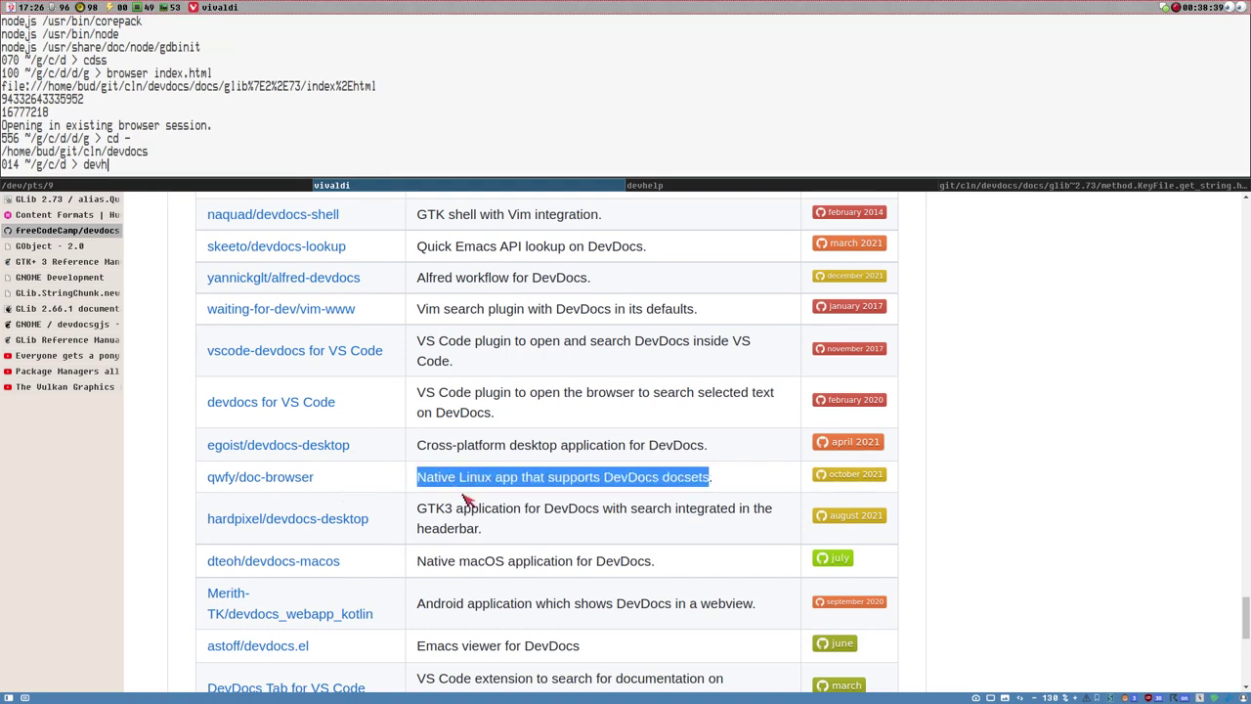
# Open qwfy/doc-browser and scroll its README to the annotated keyboard-controls GUI screenshot.
pyautogui.click(266, 483)
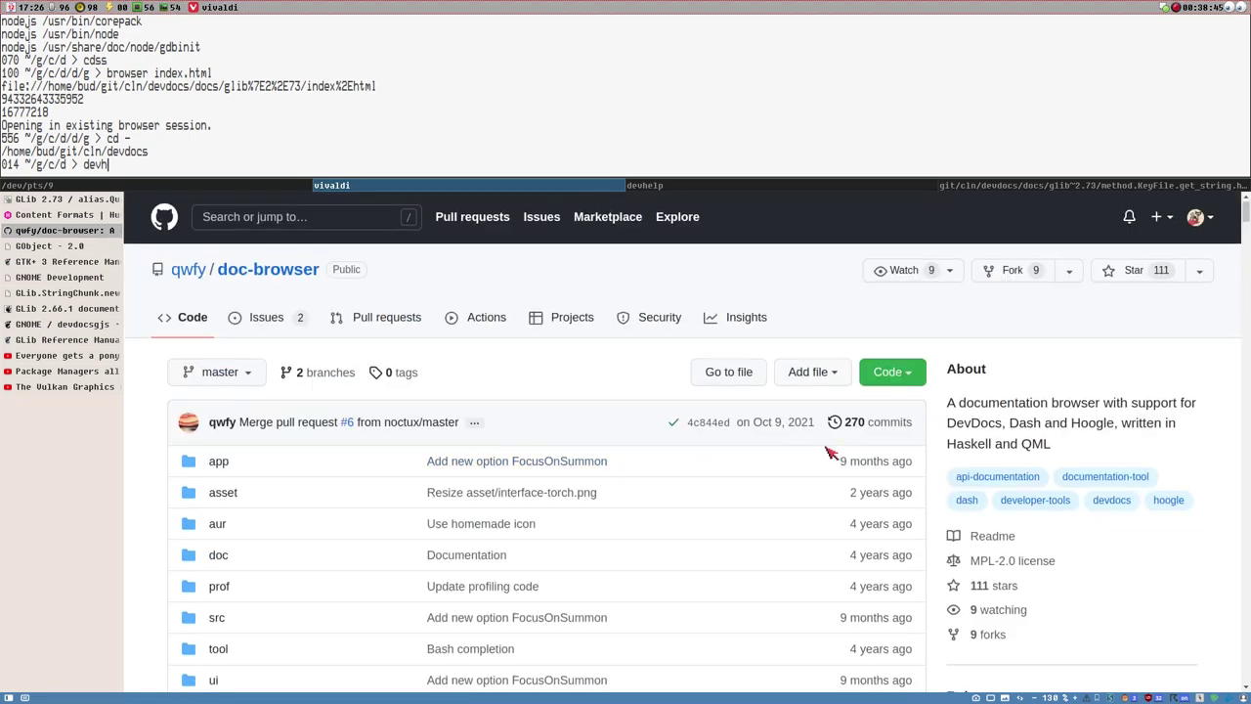
pyautogui.scroll(-2, 828, 452)
pyautogui.scroll(1, 1112, 378)
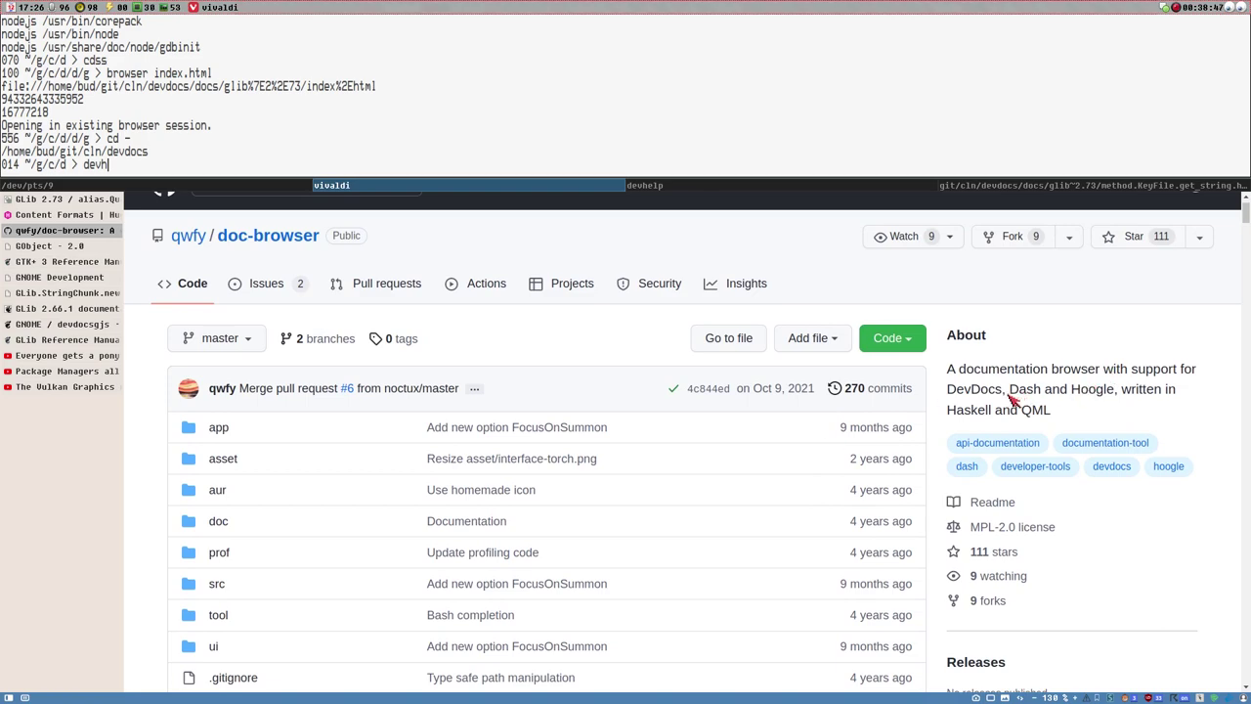
pyautogui.scroll(-2, 760, 404)
pyautogui.scroll(2, 753, 329)
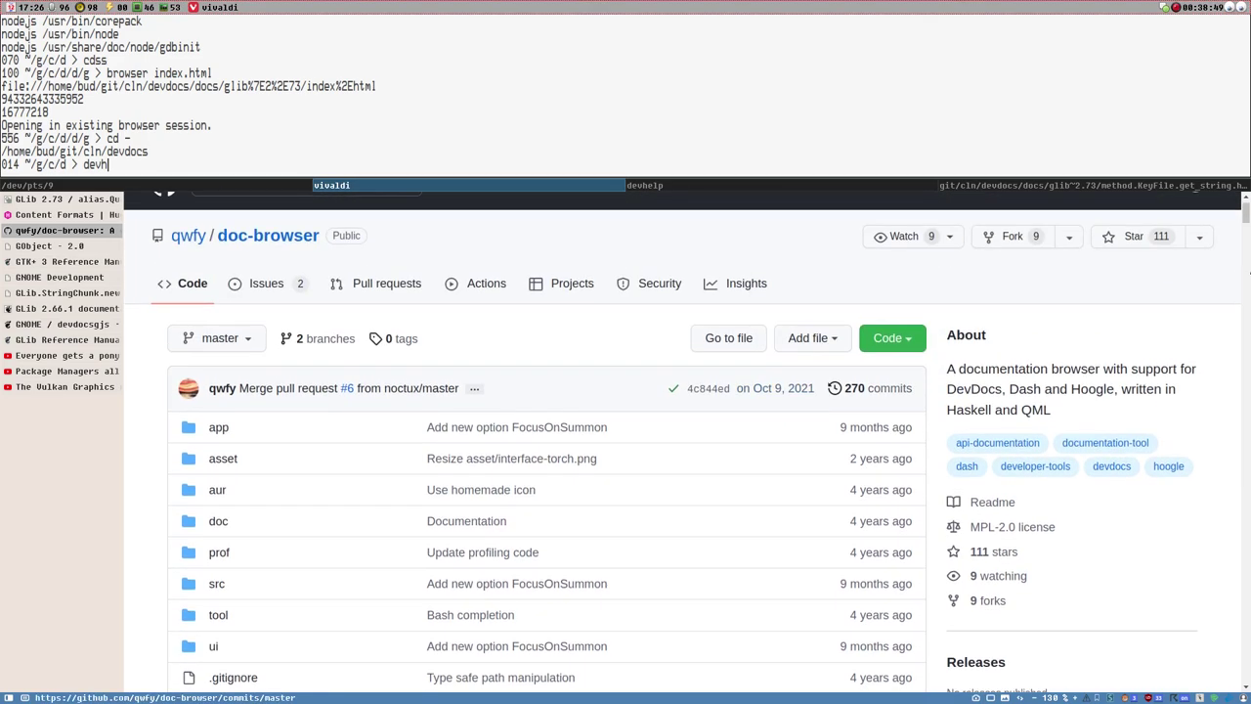
pyautogui.moveTo(1245, 209); pyautogui.dragTo(1245, 236)
pyautogui.scroll(-1, 682, 440)
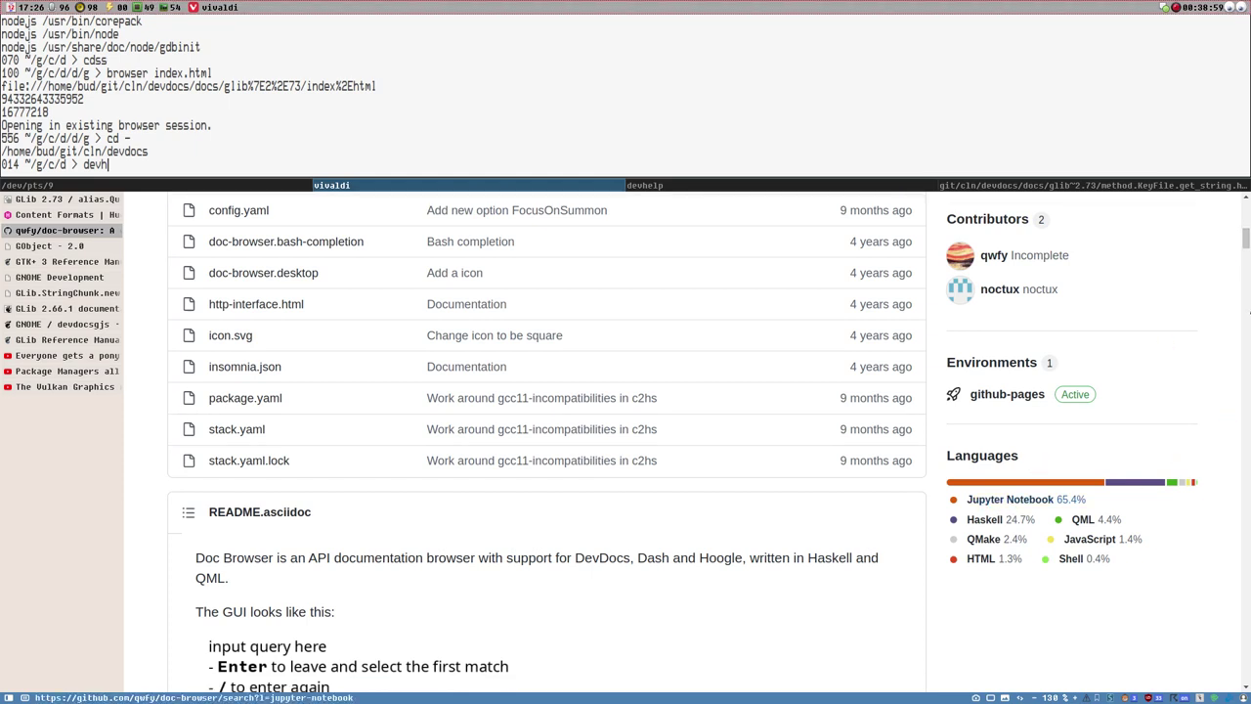
pyautogui.moveTo(1246, 238)
pyautogui.mouseDown()
pyautogui.moveTo(1246, 262)
pyautogui.moveTo(1246, 209)
pyautogui.moveTo(1246, 253)
pyautogui.mouseUp()
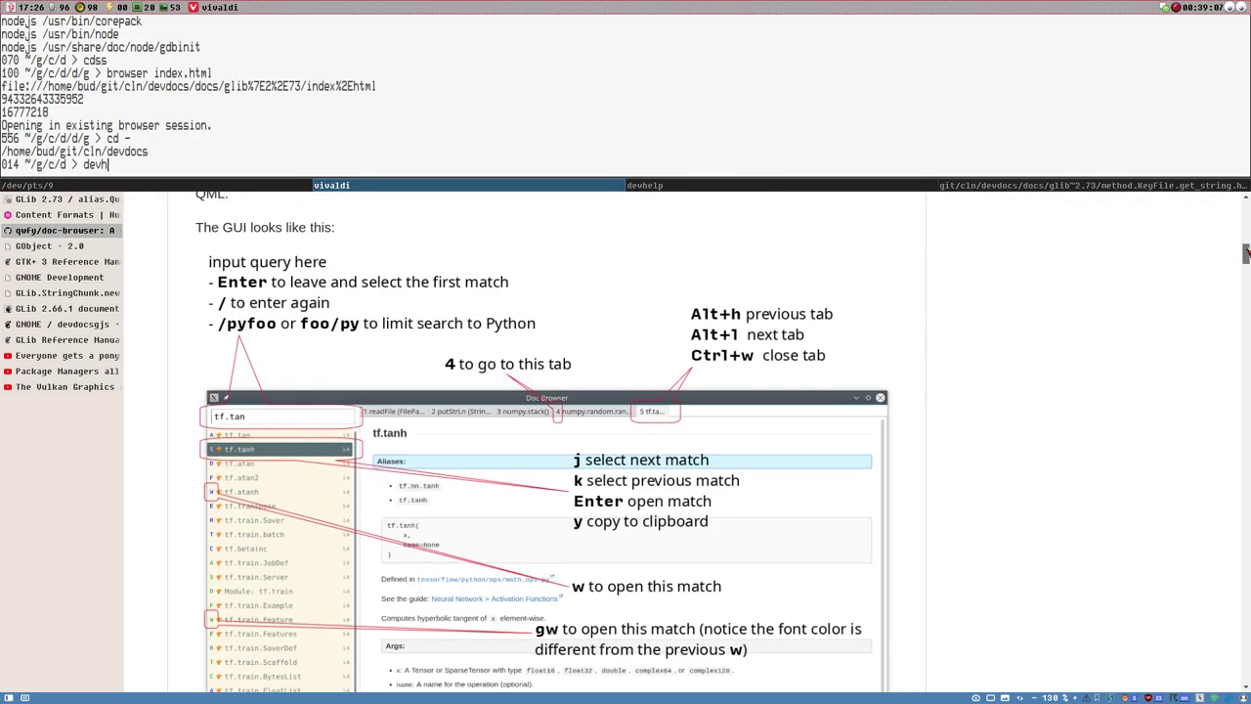
pyautogui.moveTo(1246, 252); pyautogui.dragTo(1246, 246)
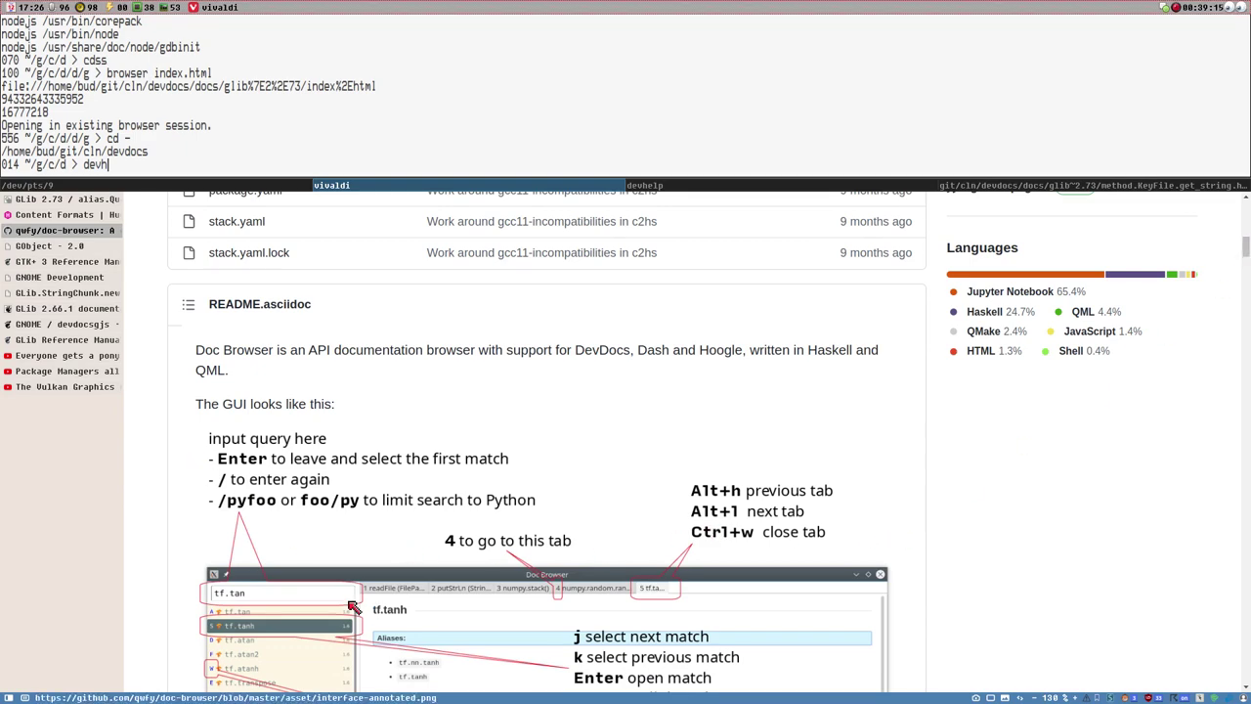
pyautogui.scroll(-2, 322, 579)
pyautogui.scroll(1, 325, 576)
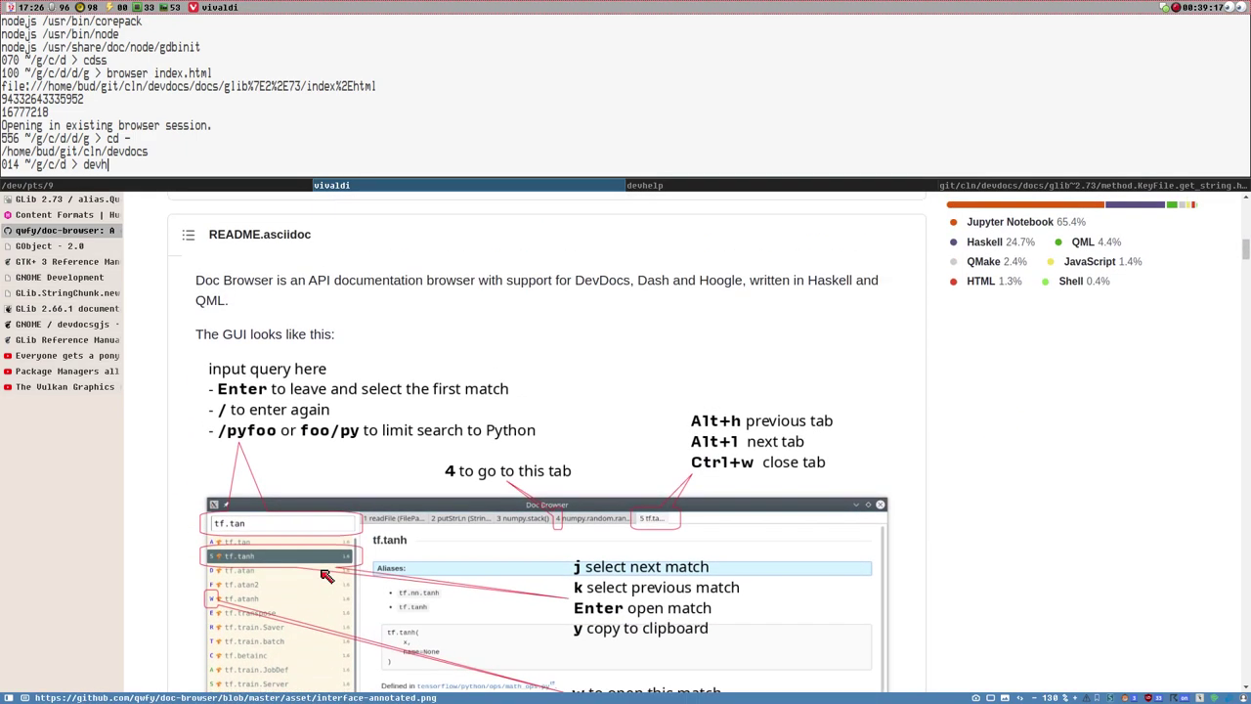
pyautogui.scroll(-1, 332, 574)
pyautogui.scroll(-2, 332, 574)
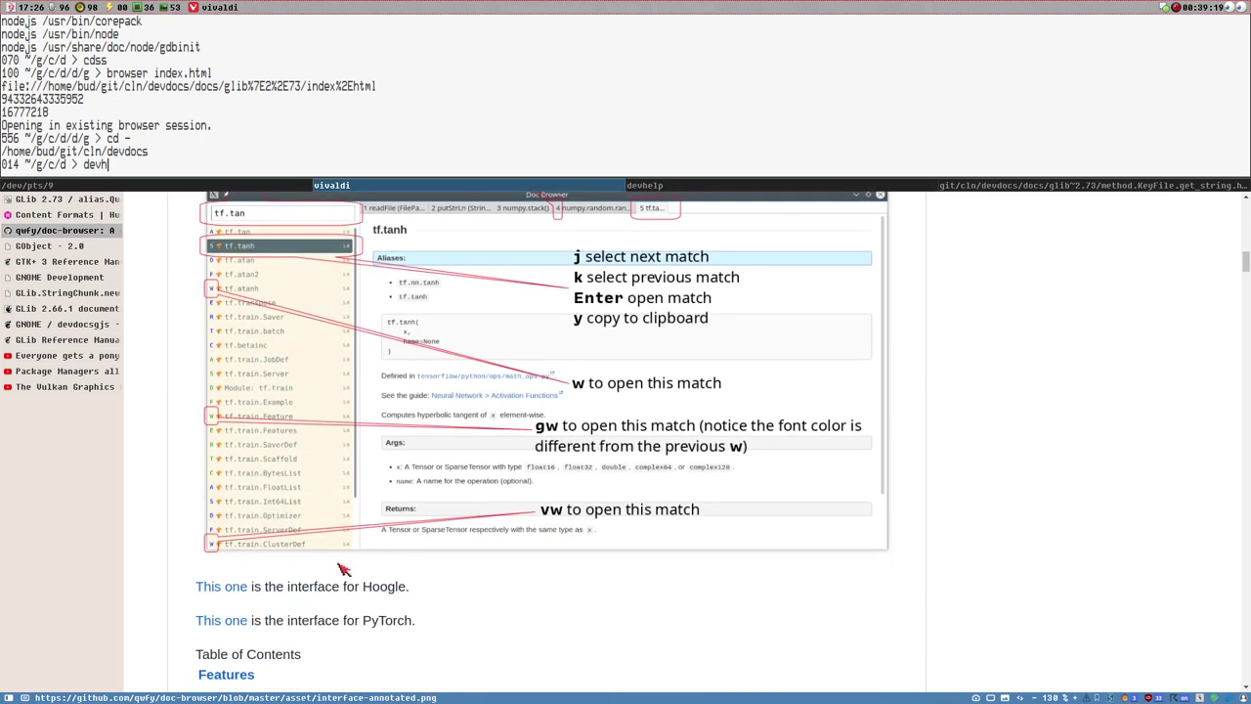
pyautogui.scroll(1, 340, 567)
pyautogui.scroll(2, 340, 564)
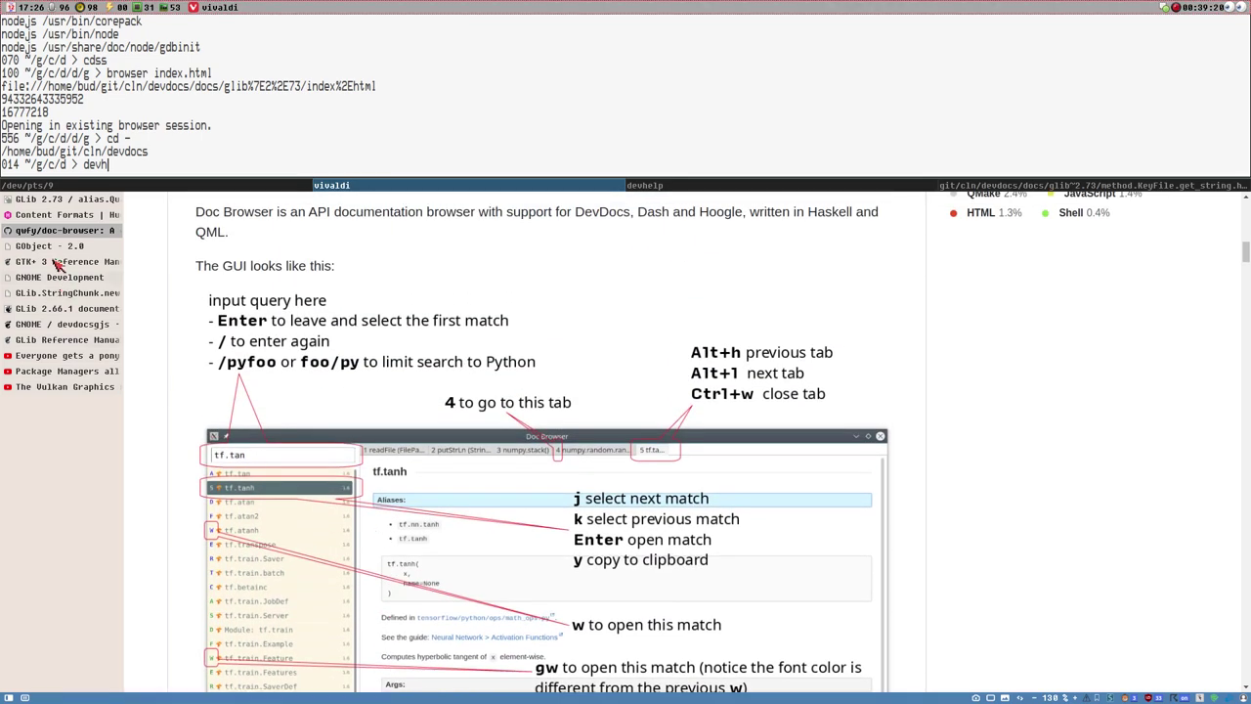
# Peek at the GLib Quark and GObject 2.0 tabs, then return to scroll the doc-browser README.
pyautogui.click(56, 199)
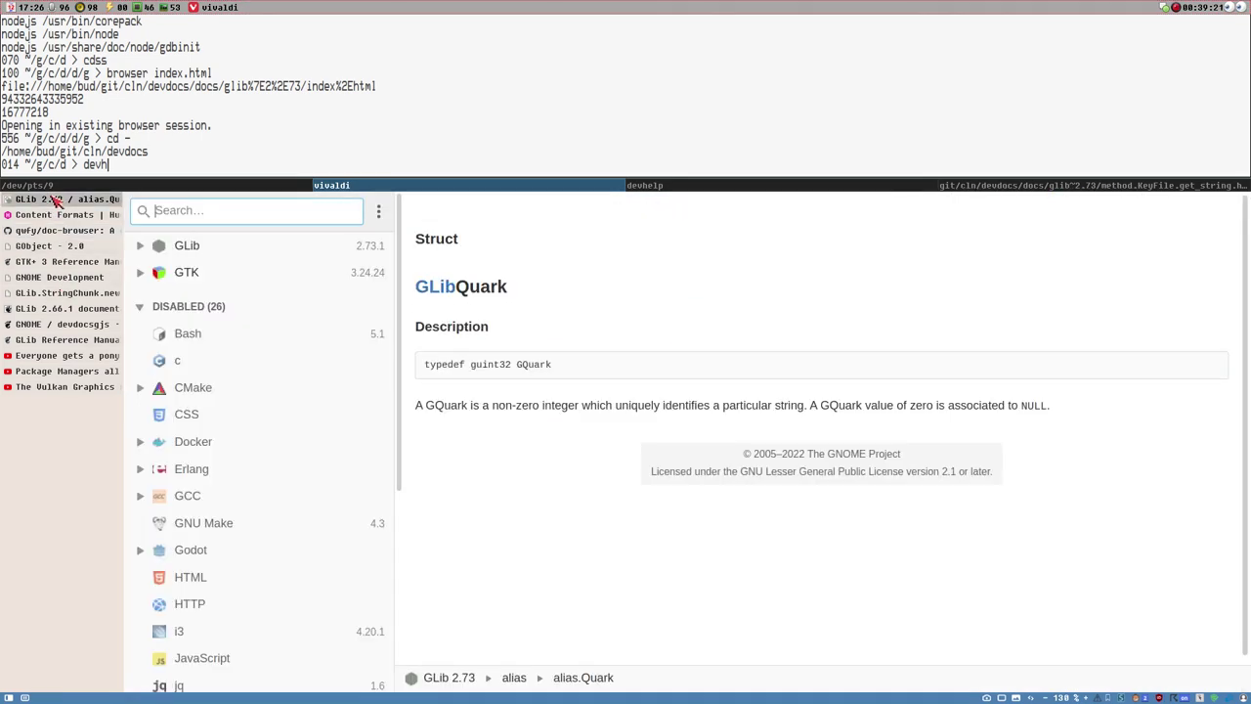
pyautogui.click(74, 246)
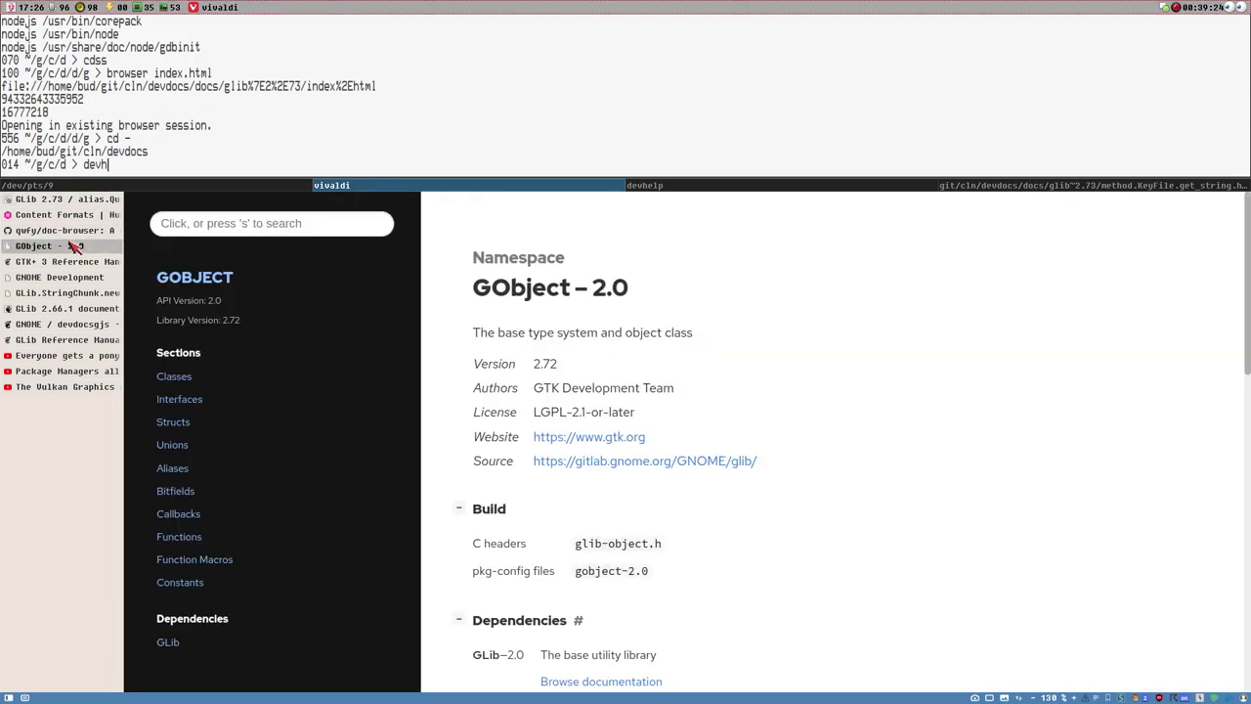
pyautogui.click(74, 231)
pyautogui.scroll(-2, 835, 489)
pyautogui.scroll(-3, 836, 489)
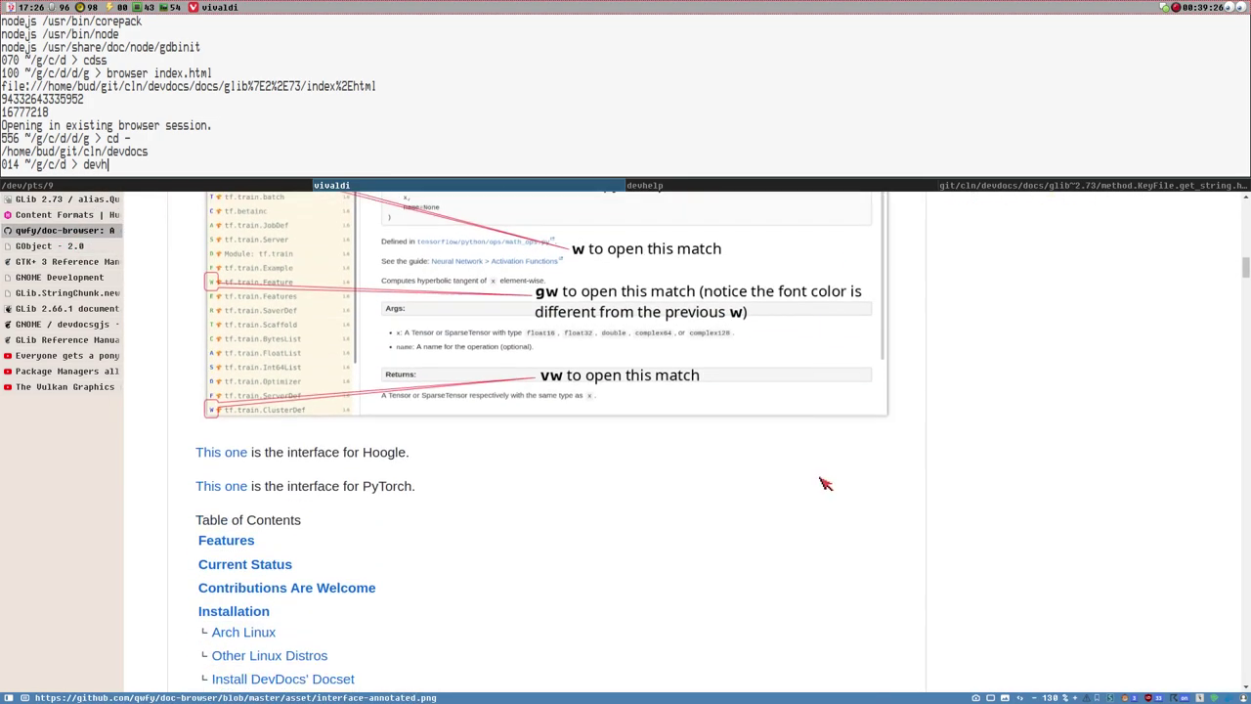
pyautogui.scroll(4, 824, 480)
pyautogui.scroll(-2, 589, 479)
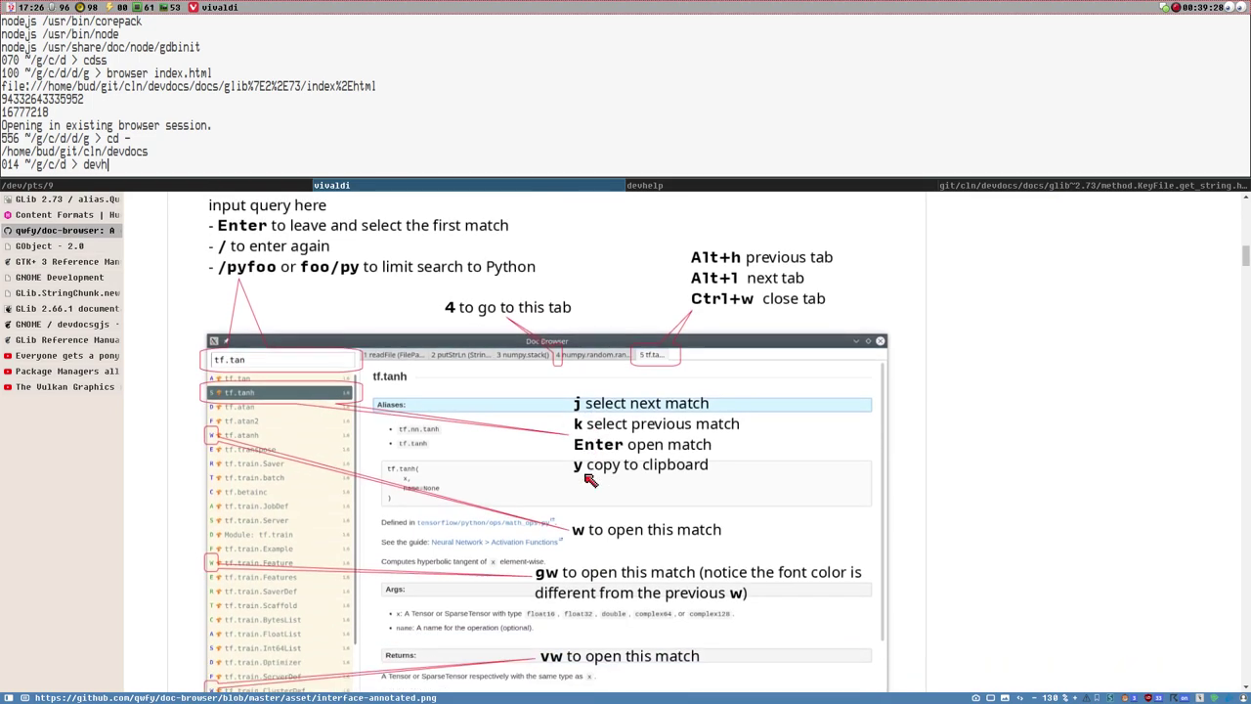
pyautogui.scroll(-1, 590, 479)
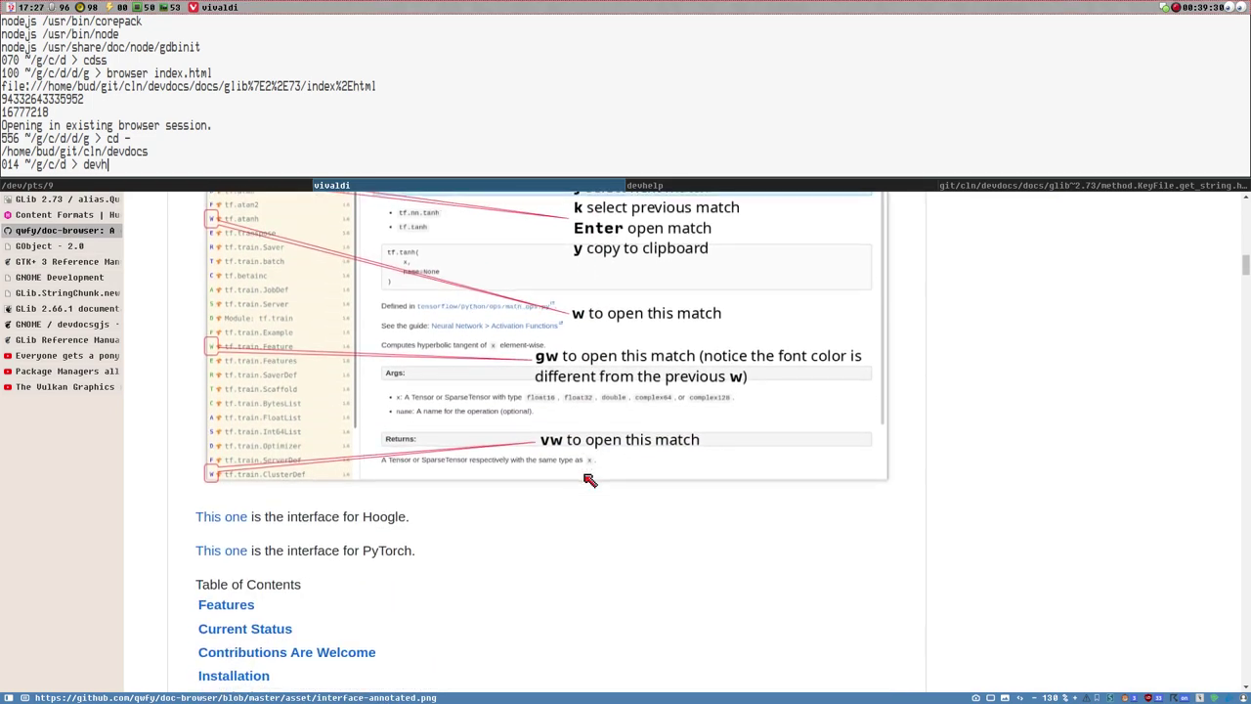
pyautogui.scroll(-2, 586, 479)
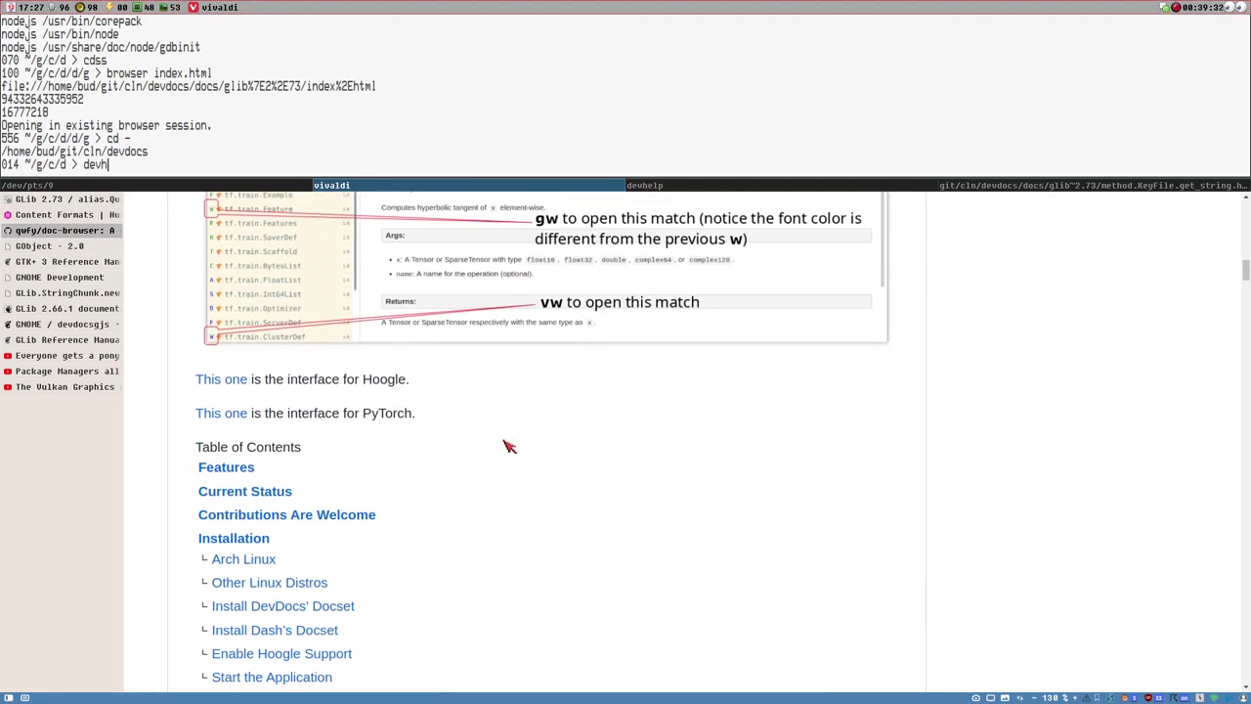
# Follow the Arch Linux install notes to the AUR page and select 'doc-browser-git'.
pyautogui.click(251, 560)
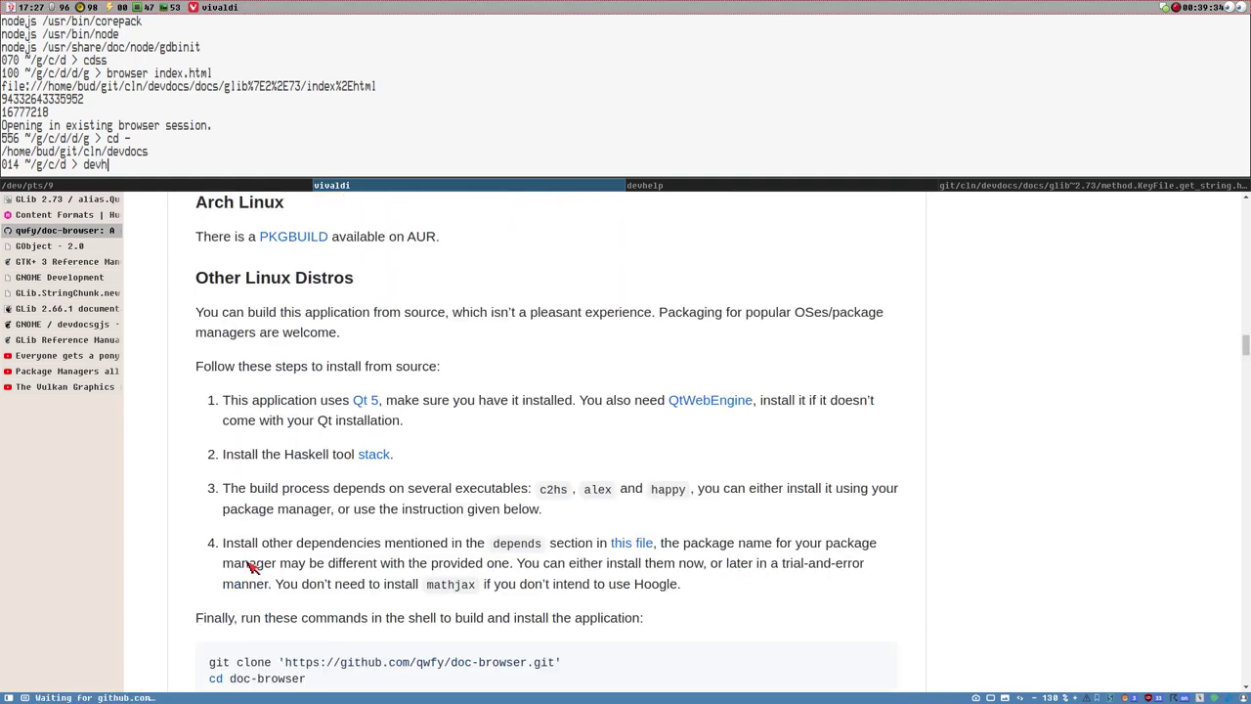
pyautogui.click(299, 238)
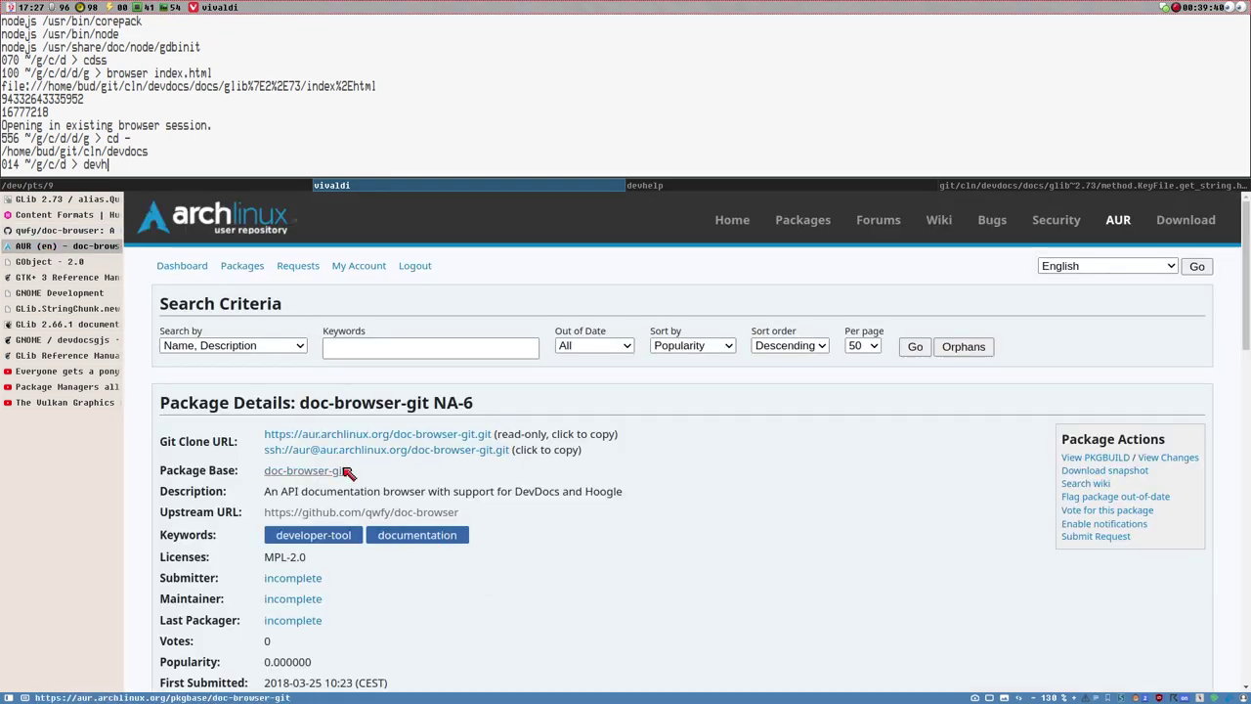
pyautogui.tripleClick(292, 465)
pyautogui.moveTo(292, 465); pyautogui.dragTo(272, 472)
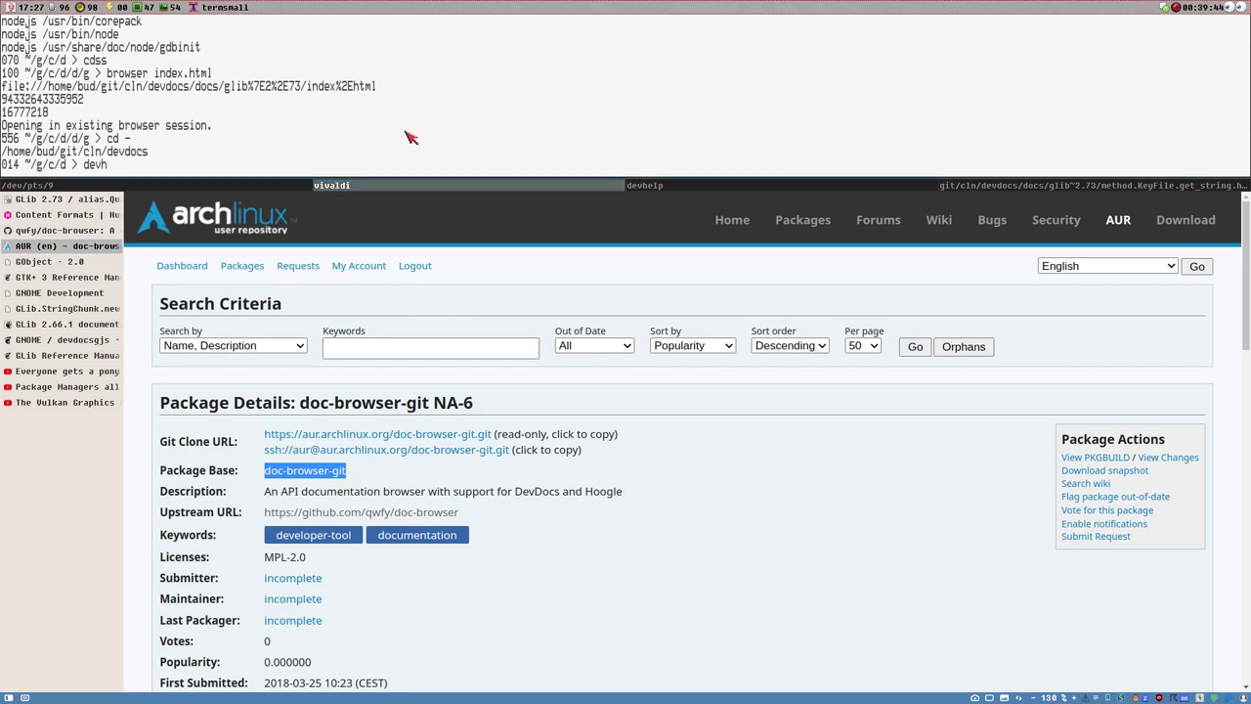
# Run devh, then start a 'ymi' install of the pasted doc-browser-git package.
pyautogui.press('Return')
pyautogui.write('y')
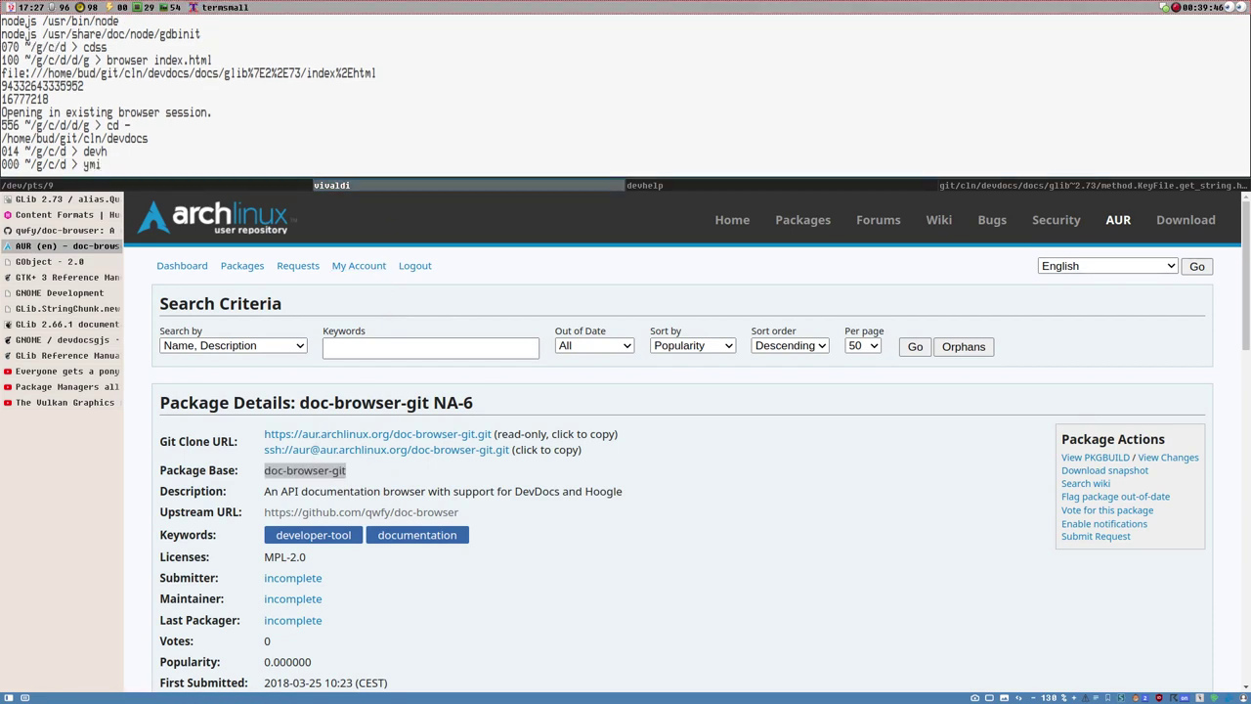
pyautogui.write('mi')
pyautogui.write('doc-browser-git')
pyautogui.press('Return')
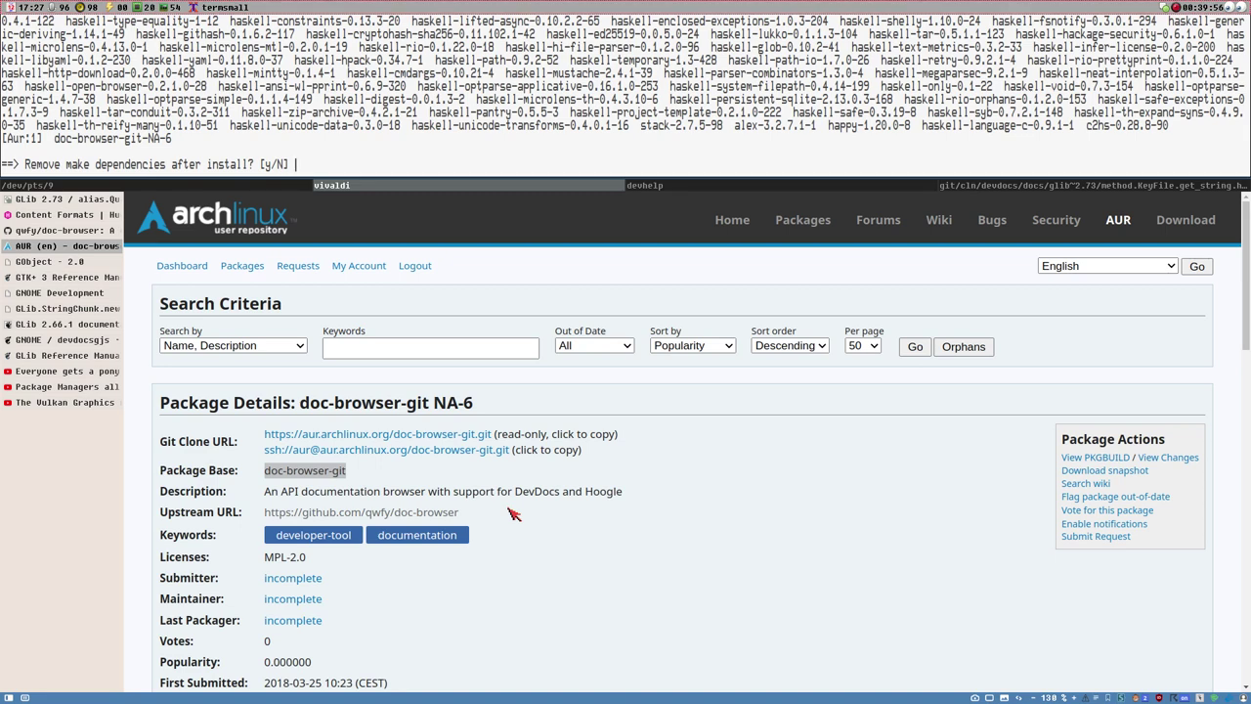
# Review the Haskell make dependencies, then abort with Ctrl+C at the remove-make-dependencies prompt.
pyautogui.scroll(-3, 503, 427)
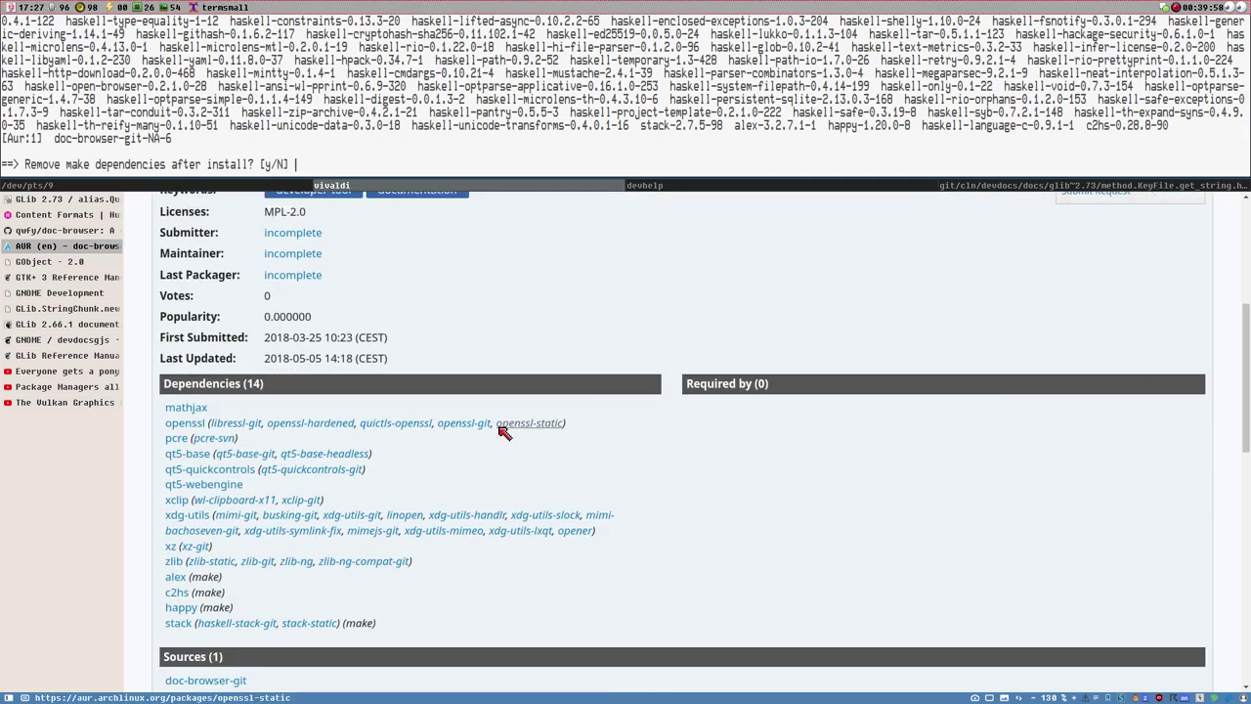
pyautogui.scroll(-1, 459, 489)
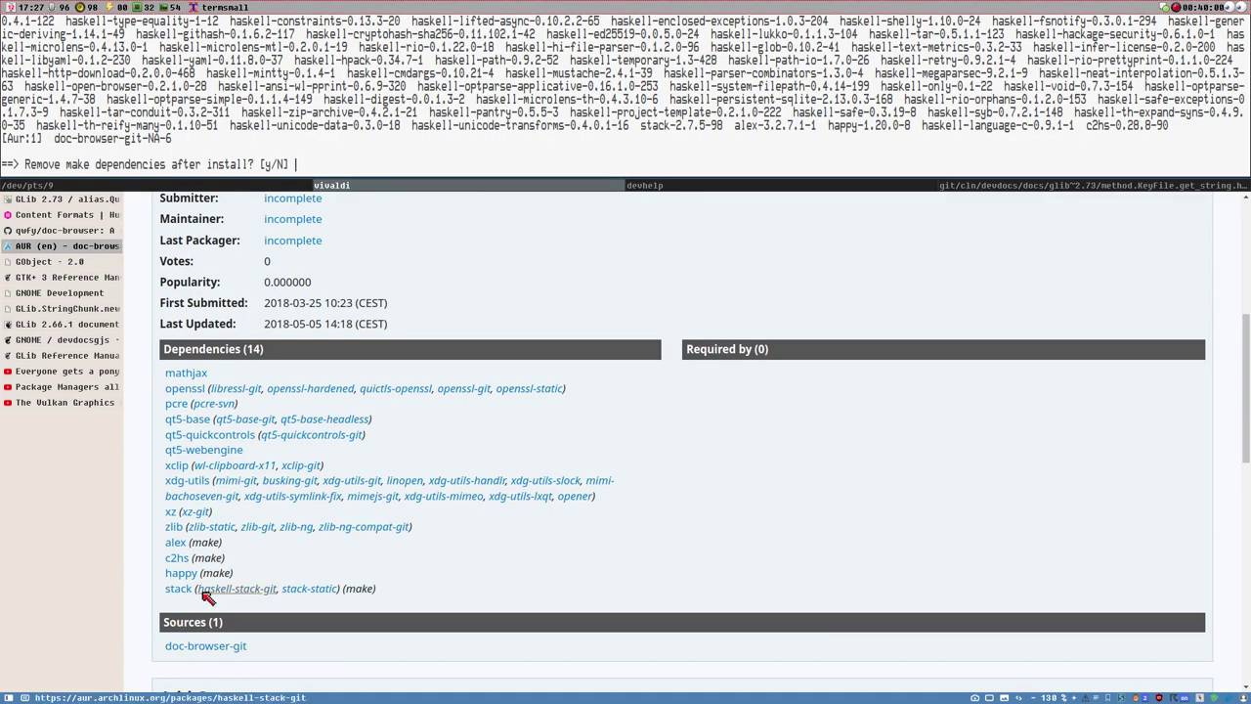
pyautogui.press('Return')
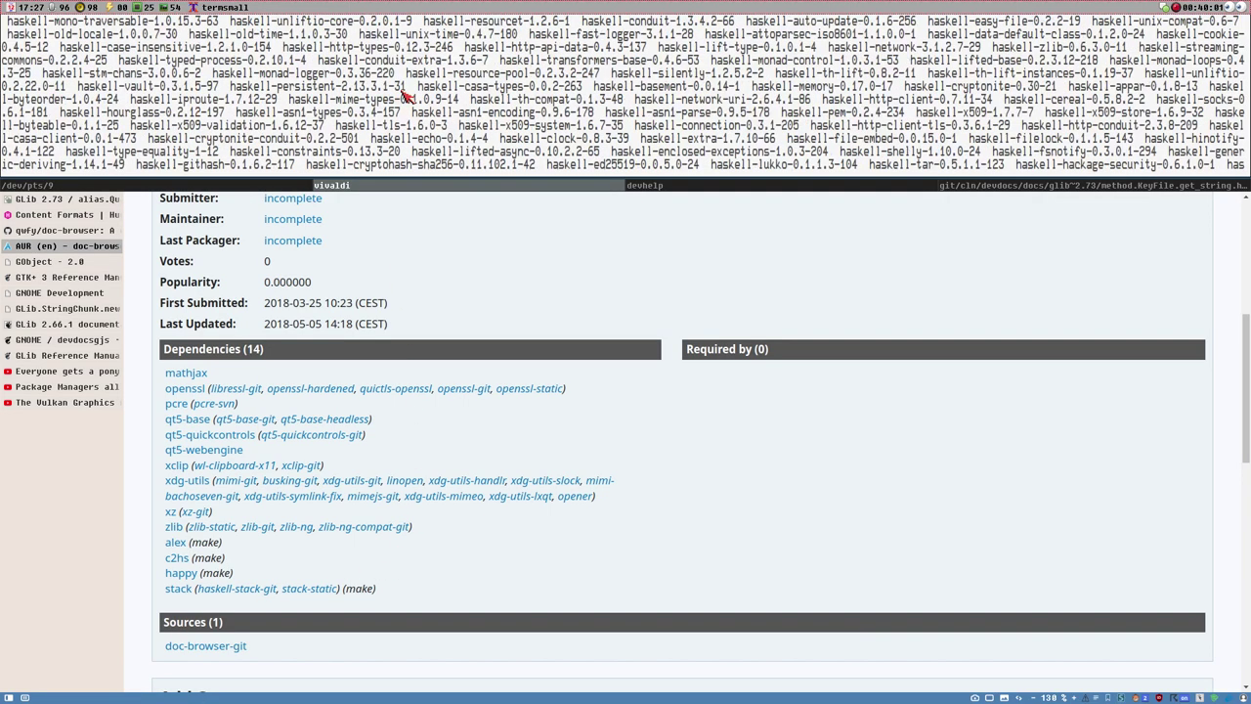
pyautogui.scroll(5, 406, 98)
pyautogui.scroll(-5, 406, 101)
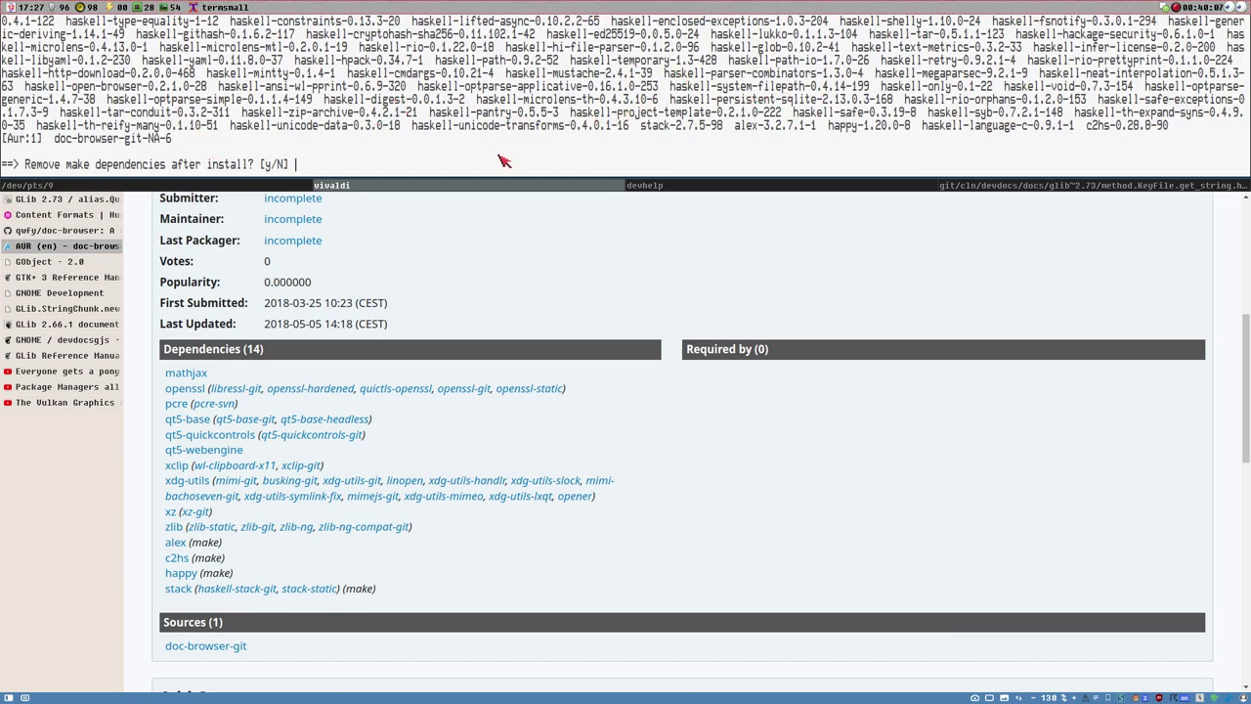
pyautogui.scroll(5, 501, 157)
pyautogui.scroll(5, 494, 147)
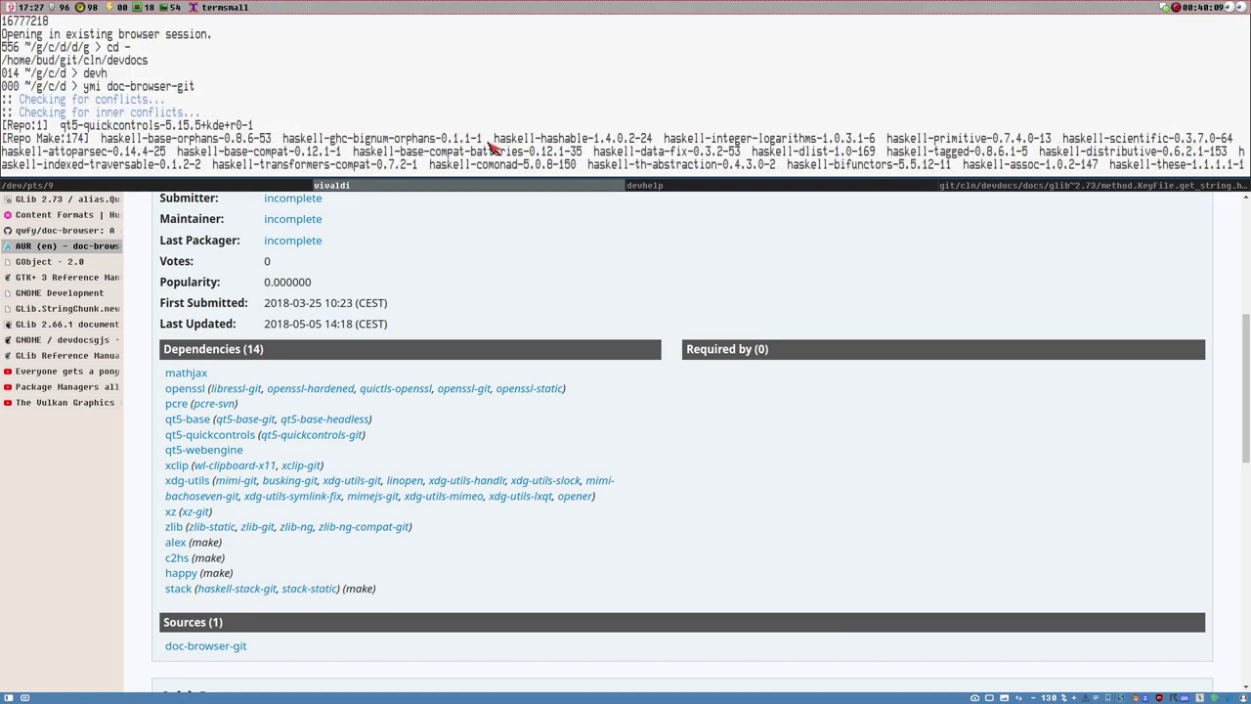
pyautogui.scroll(-10, 494, 147)
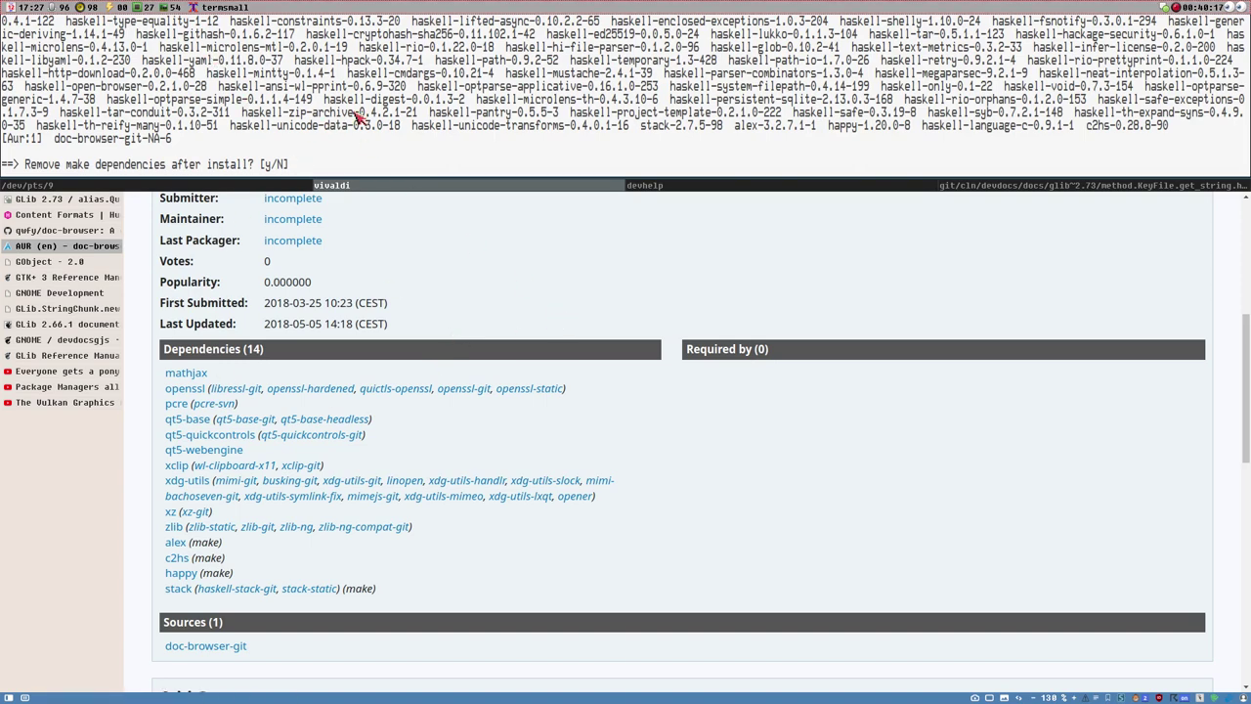
pyautogui.hotkey('ctrl', 'c')
pyautogui.scroll(4, 508, 415)
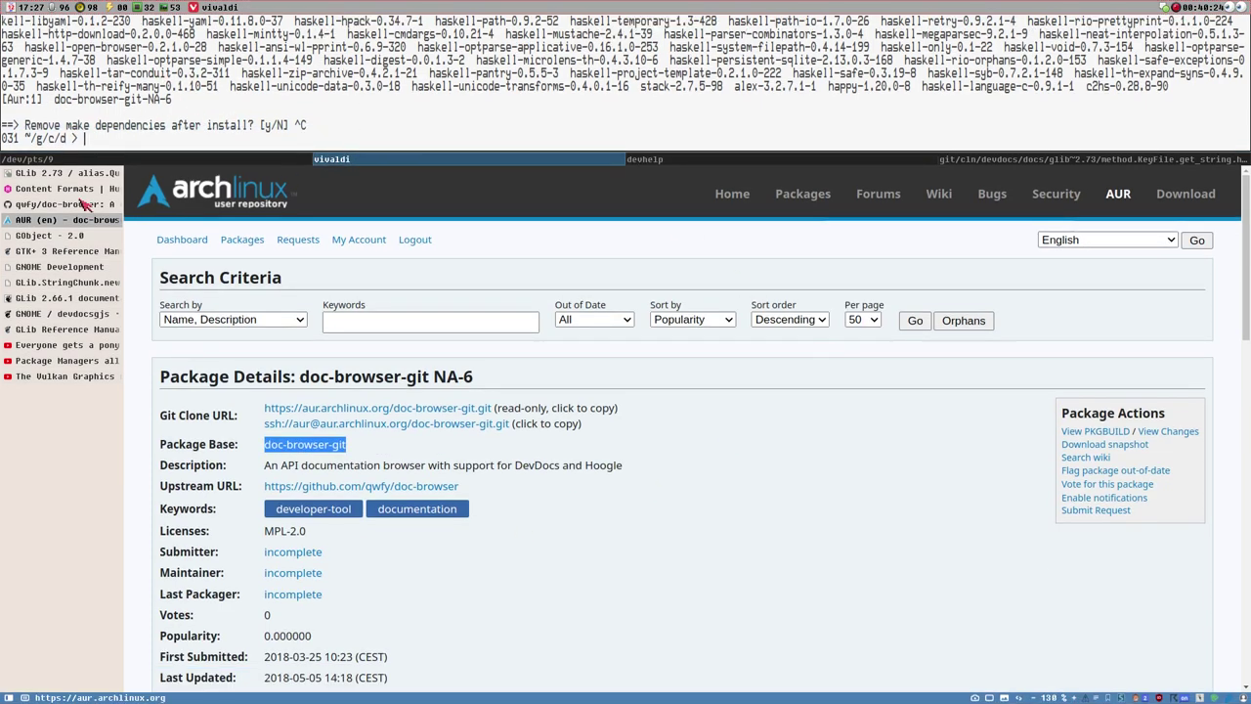
# Switch to the qwfy/doc-browser tab, list its Haskell files, then go back to the repository top.
pyautogui.click(98, 207)
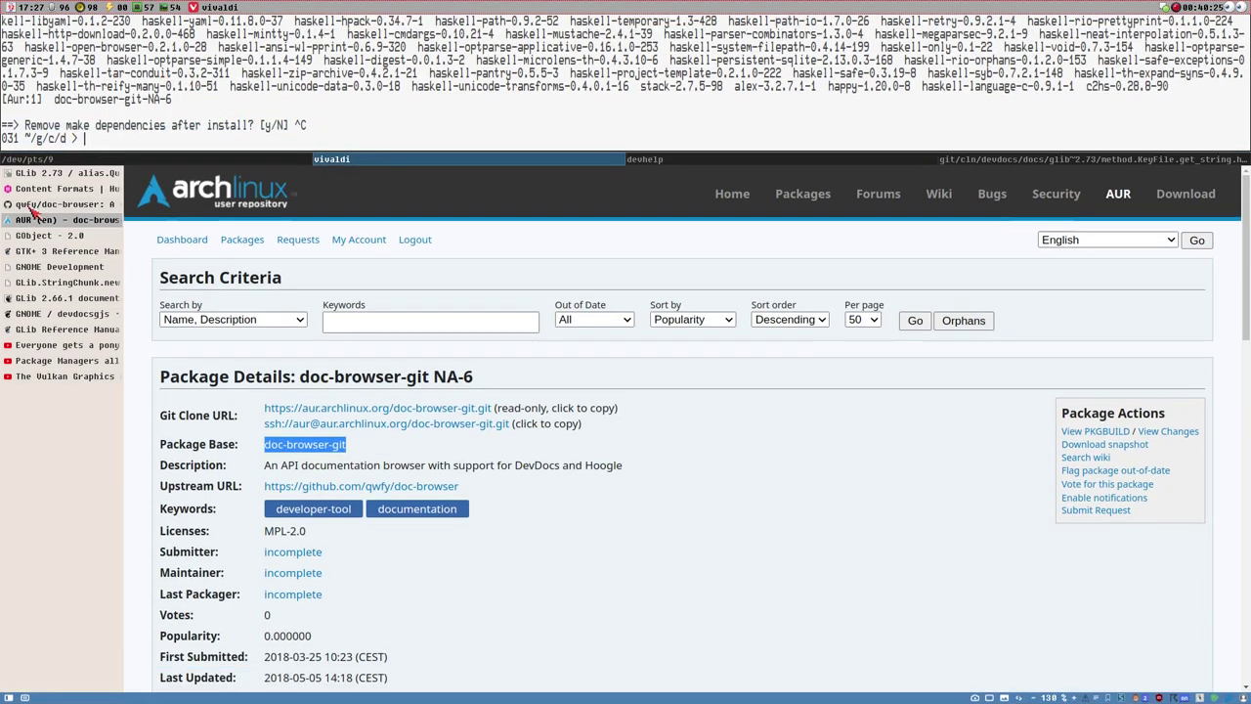
pyautogui.scroll(10, 1051, 465)
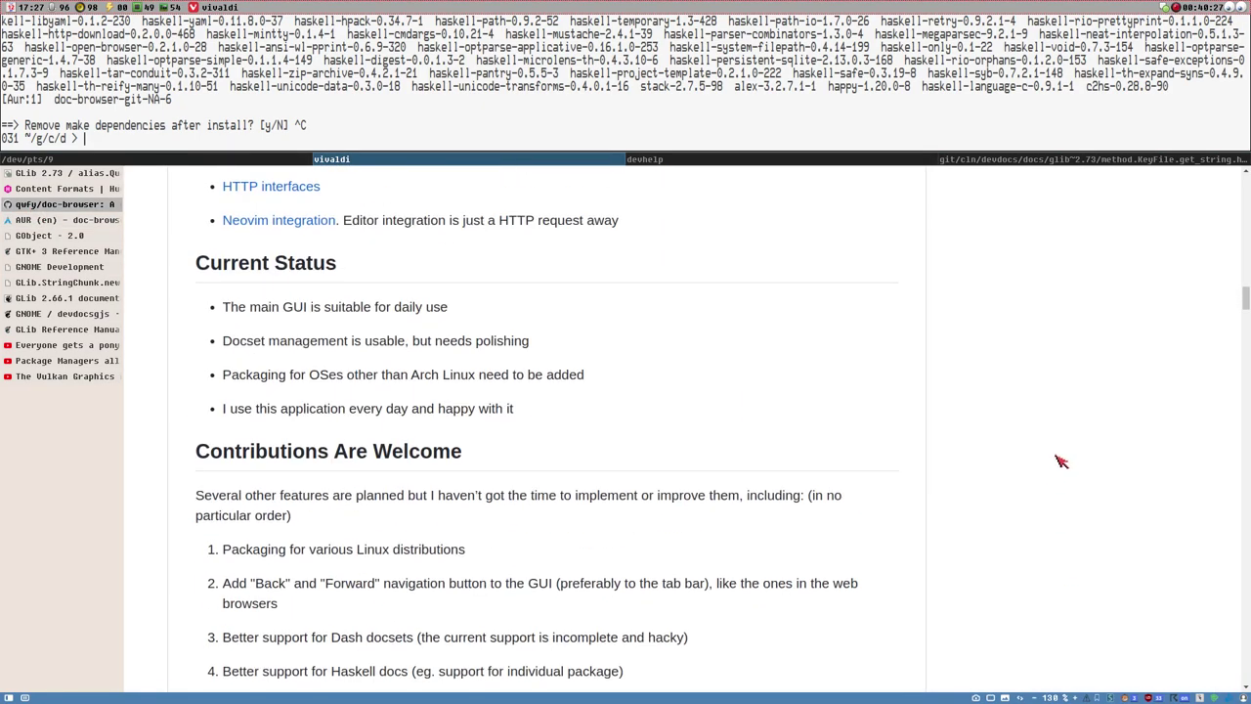
pyautogui.scroll(10, 1061, 474)
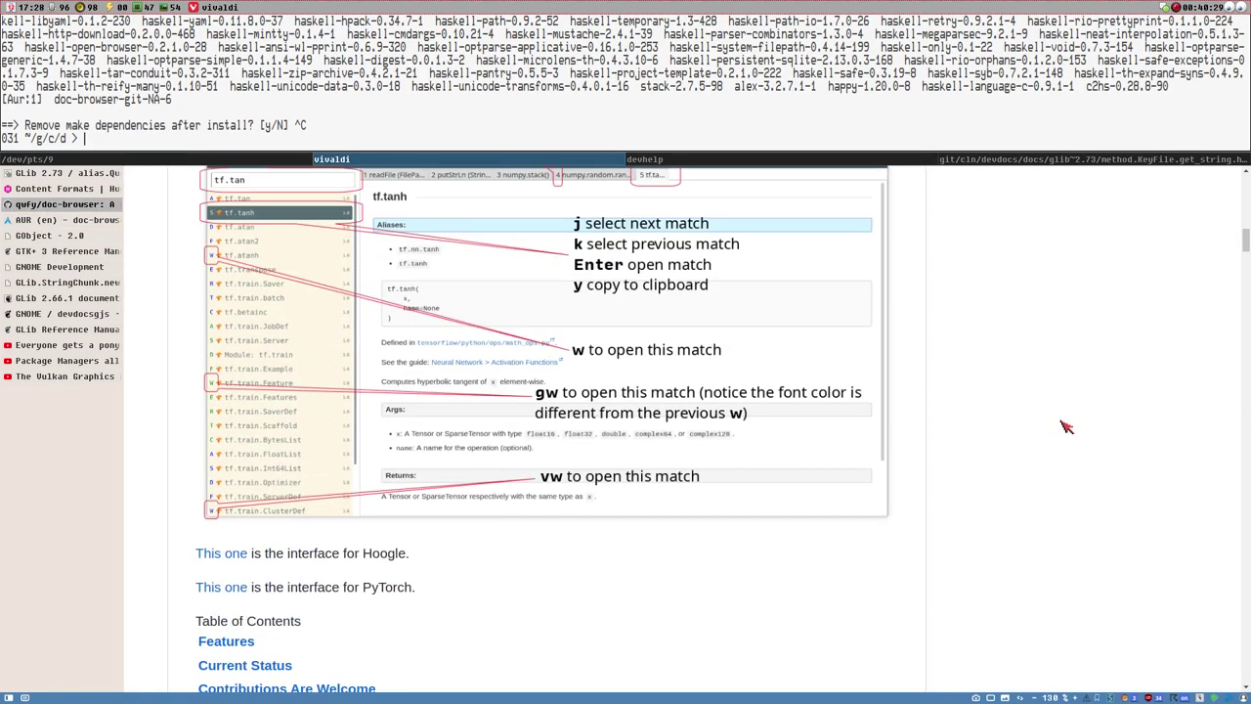
pyautogui.scroll(2, 1065, 409)
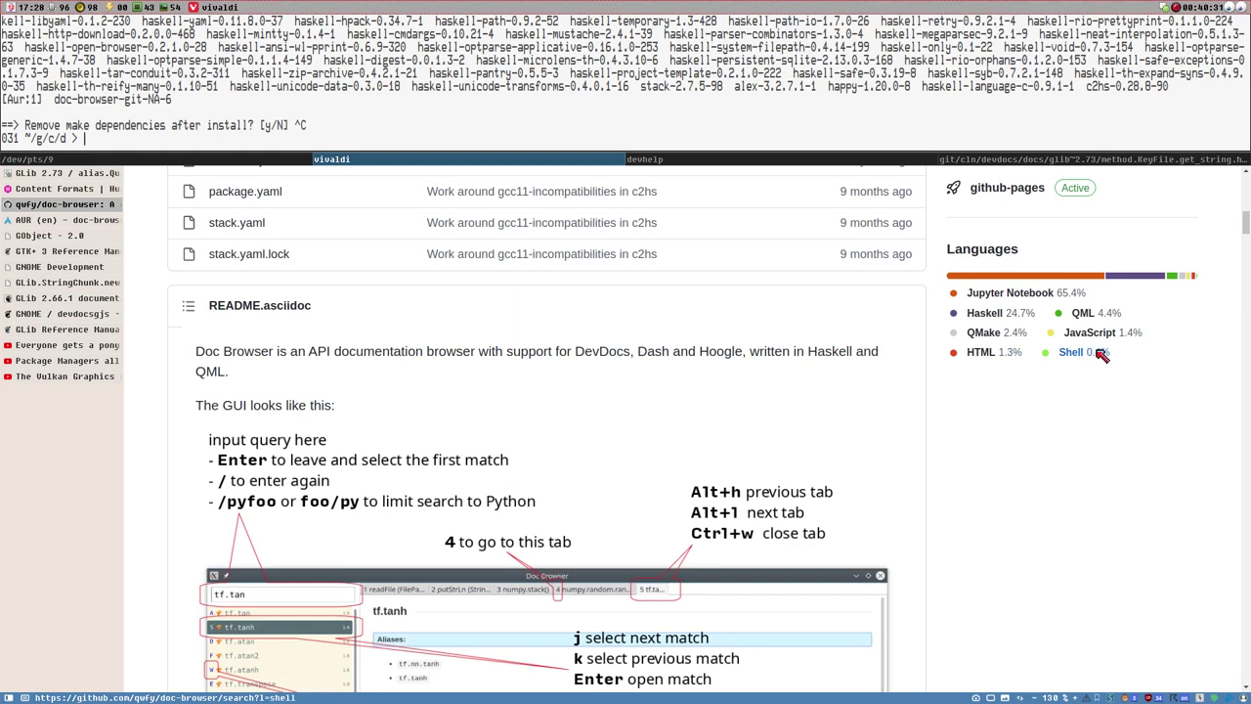
pyautogui.click(977, 316)
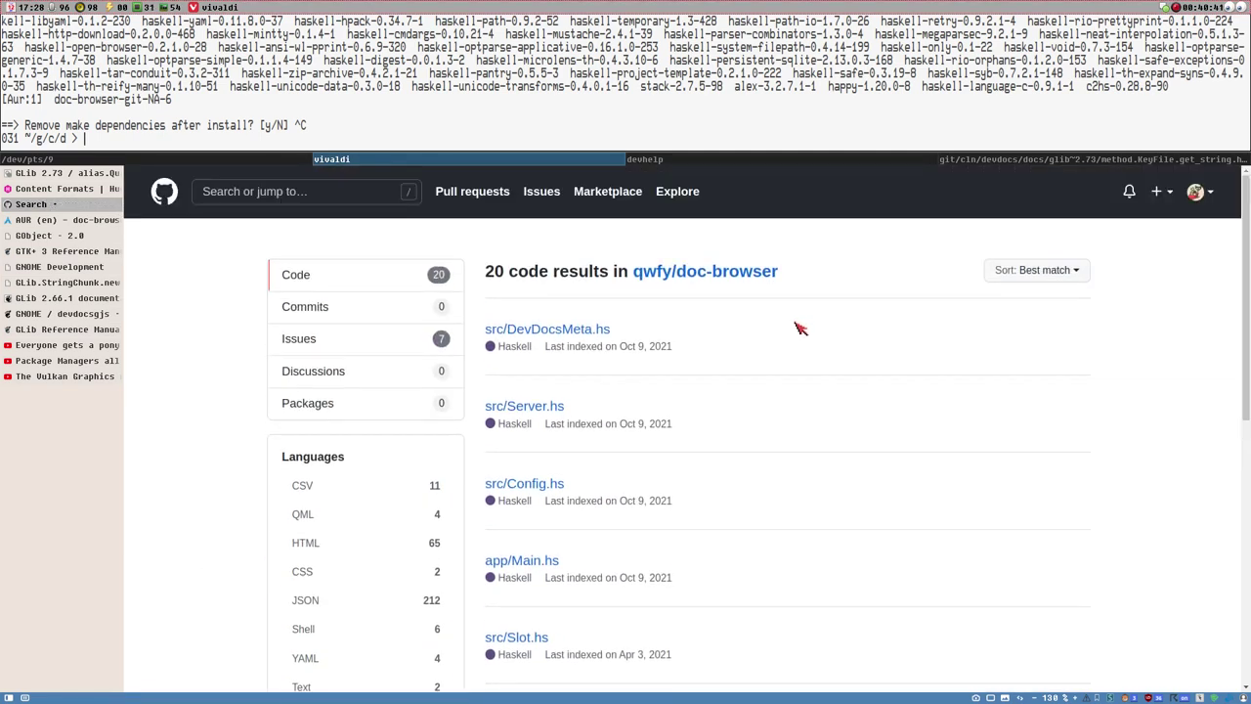
pyautogui.hotkey('alt', 'Left')
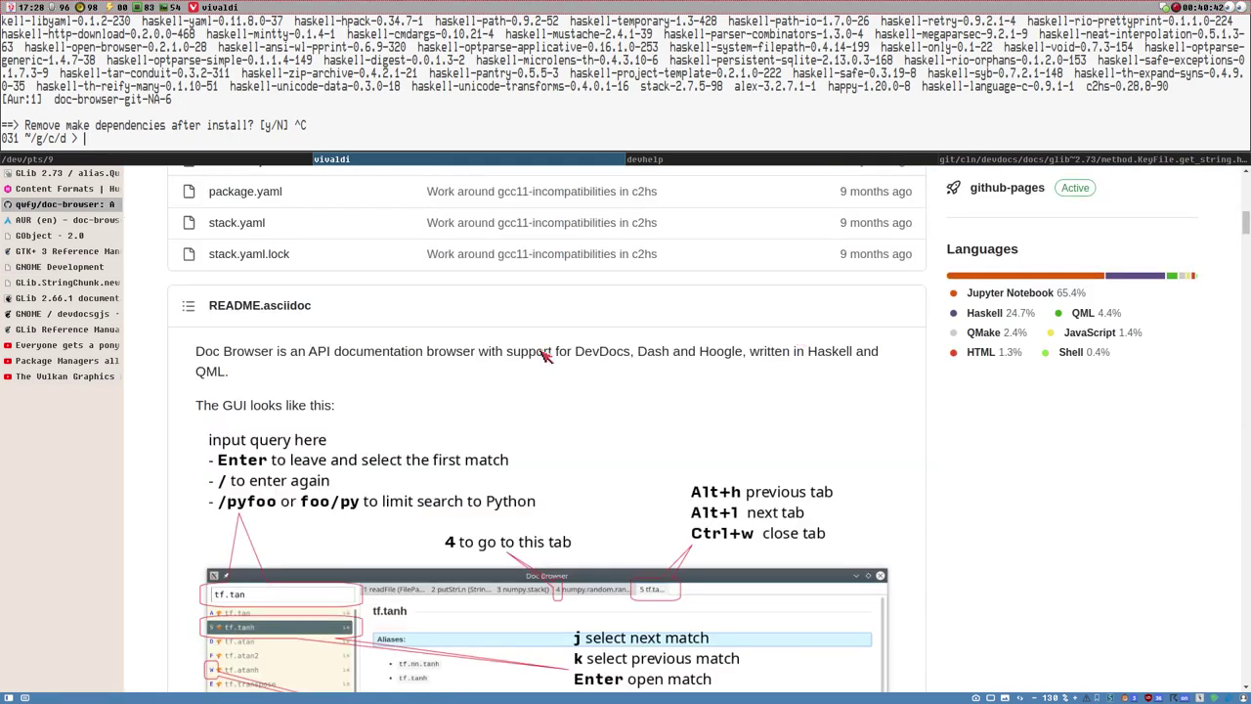
pyautogui.scroll(-2, 638, 388)
pyautogui.scroll(8, 821, 437)
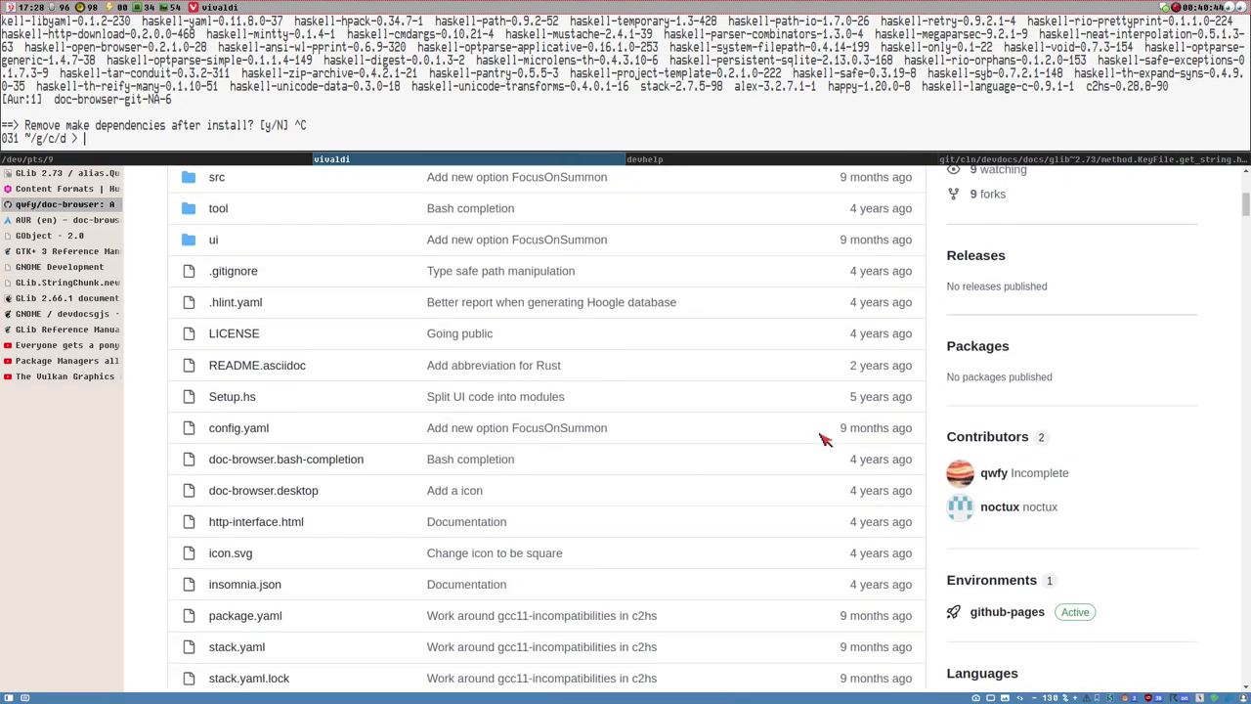
pyautogui.scroll(3, 821, 436)
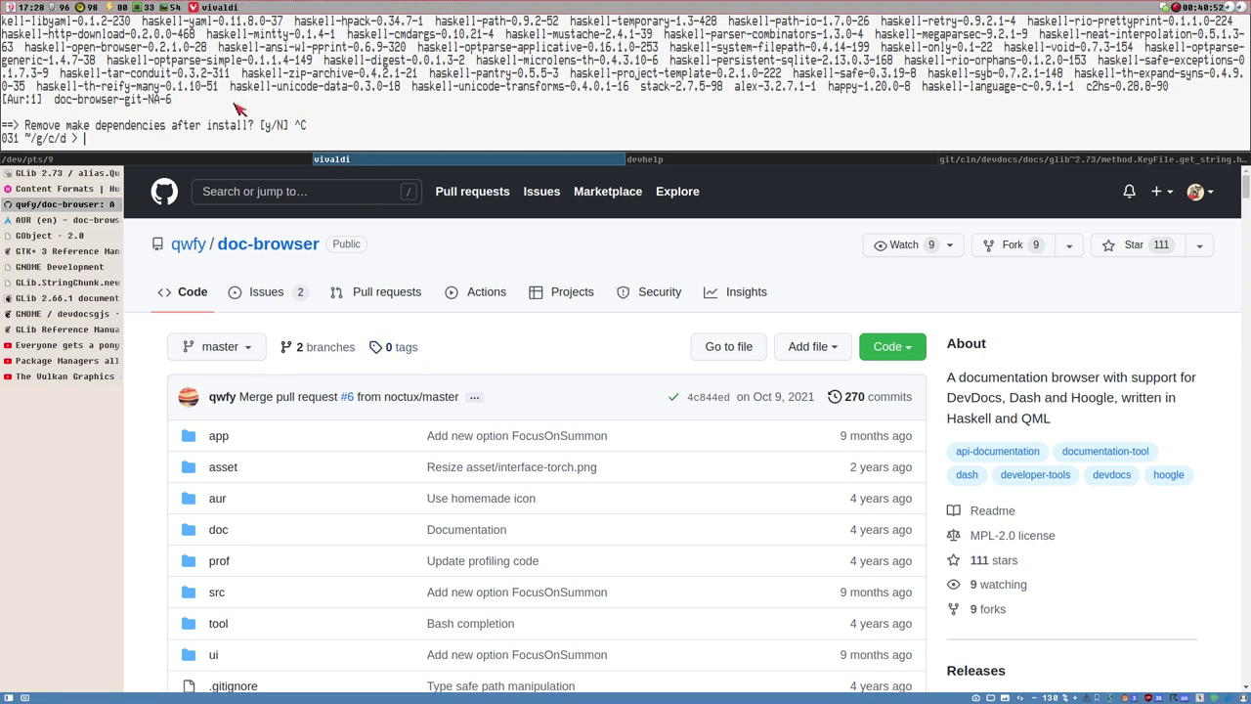
pyautogui.click(375, 119)
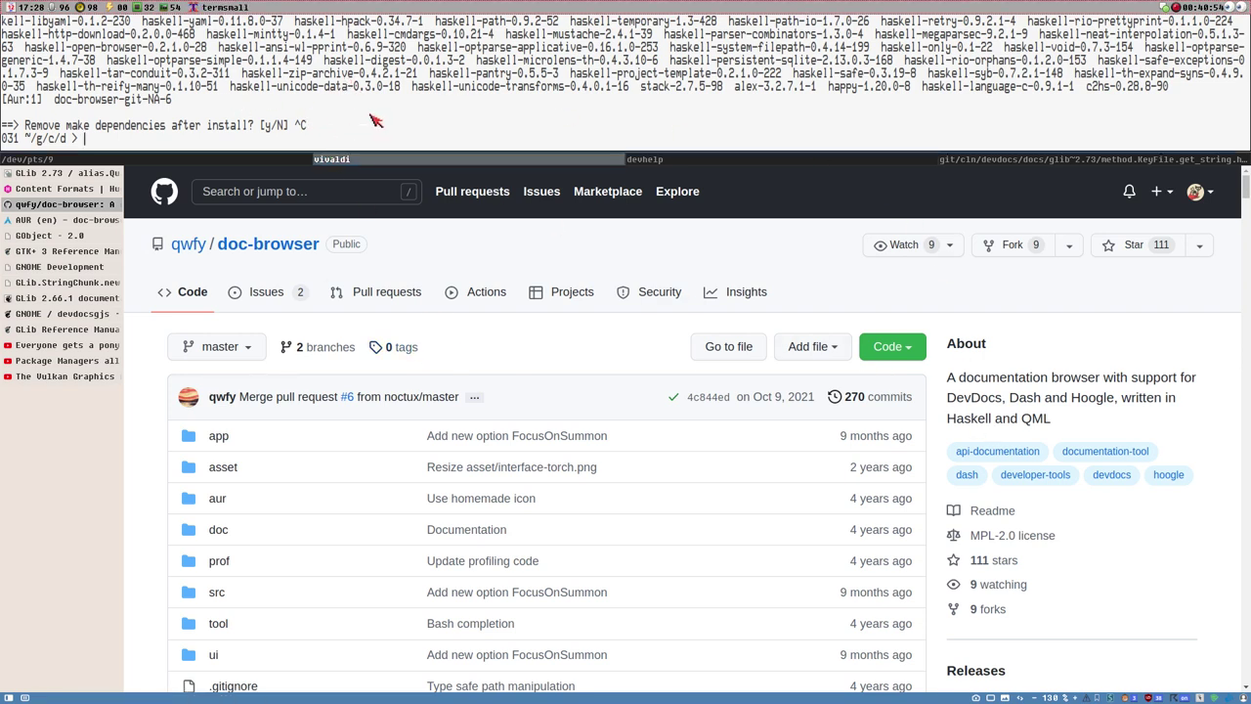
pyautogui.press('Up')
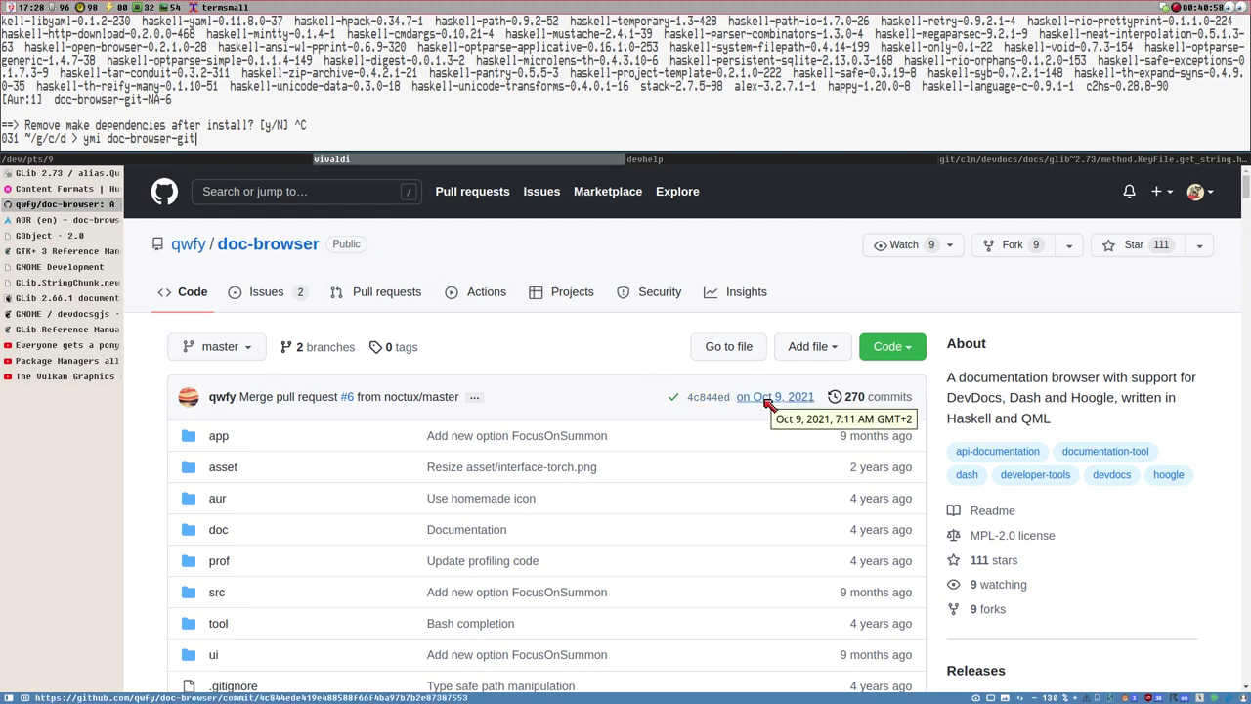
pyautogui.click(256, 291)
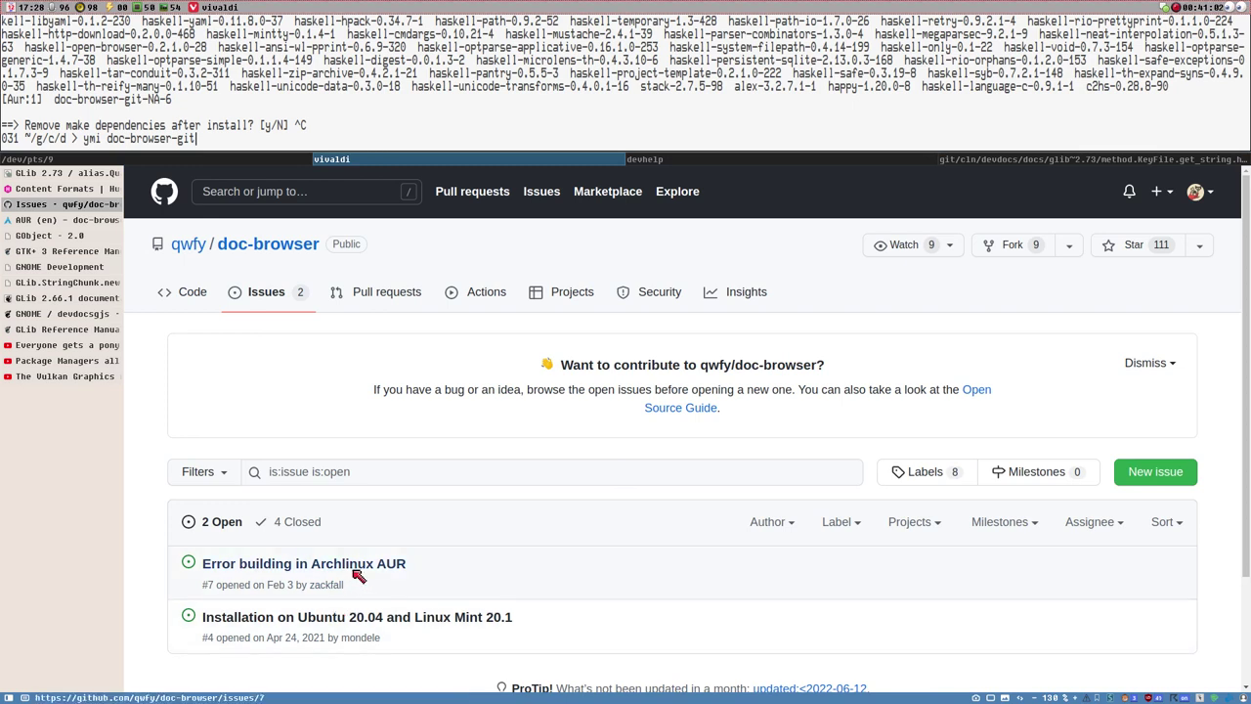
pyautogui.moveTo(375, 567)
pyautogui.click(387, 567)
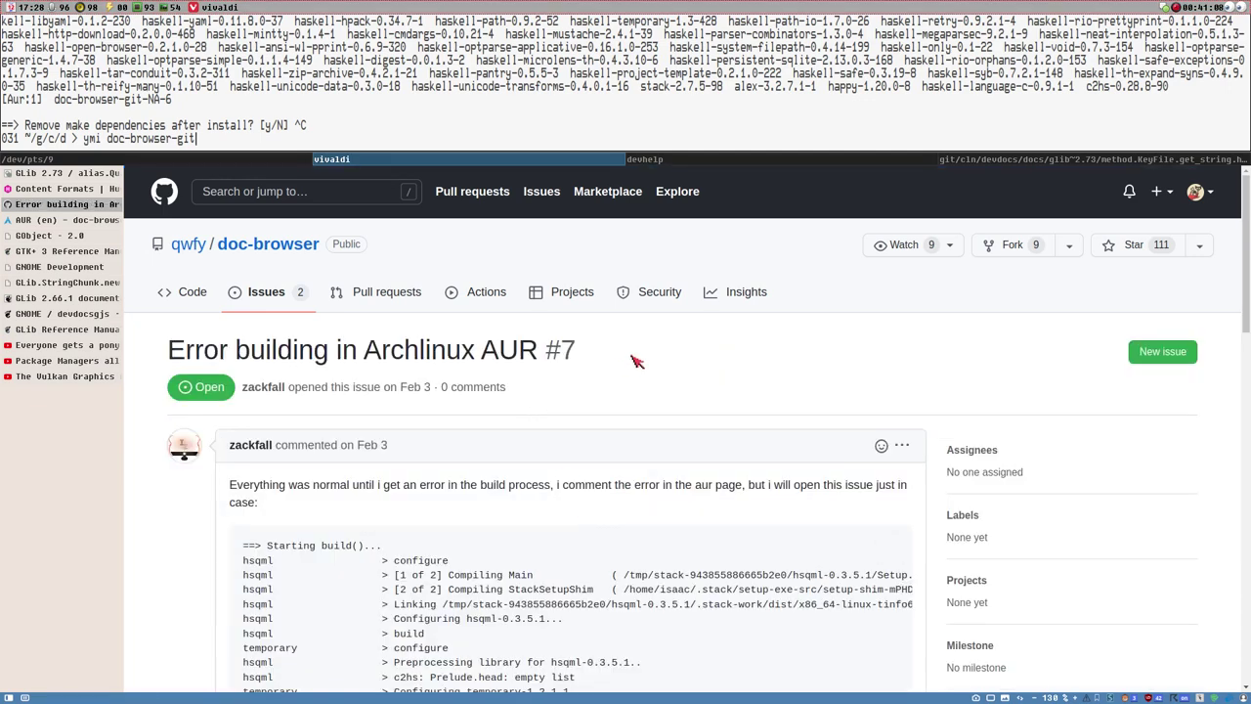
pyautogui.hotkey('alt', 'Left')
pyautogui.hotkey('alt', 'Left')
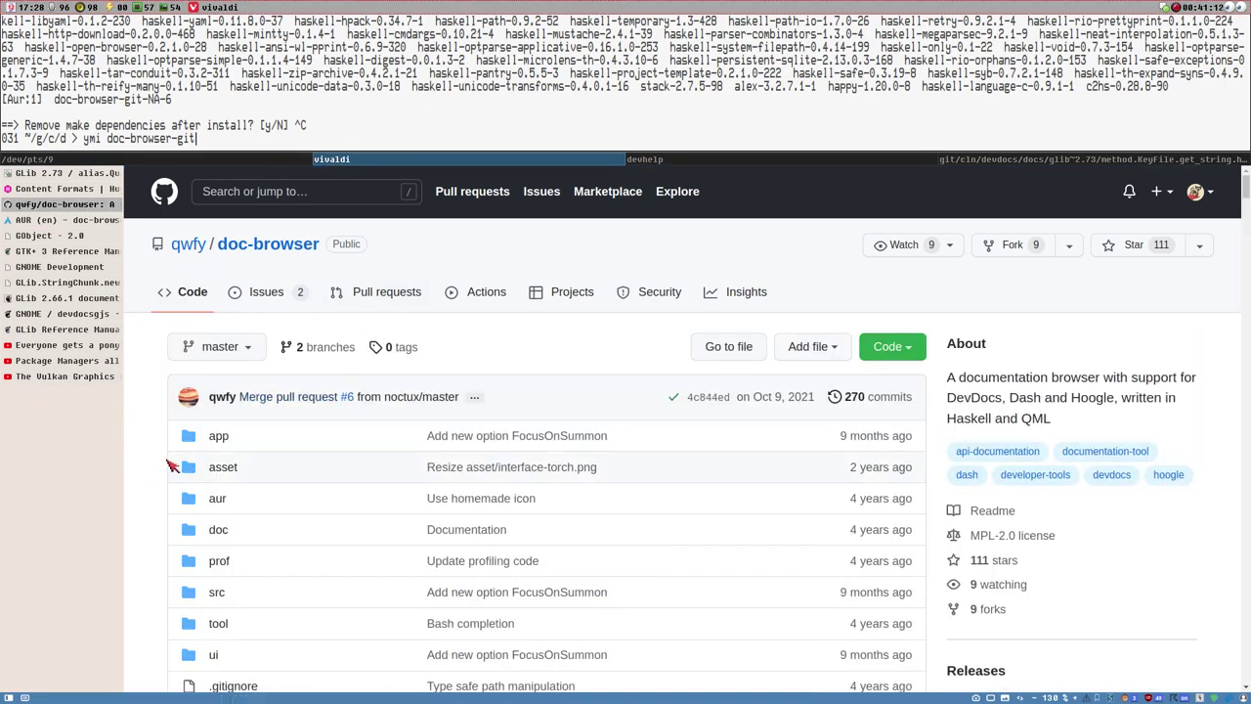
pyautogui.scroll(-3, 518, 427)
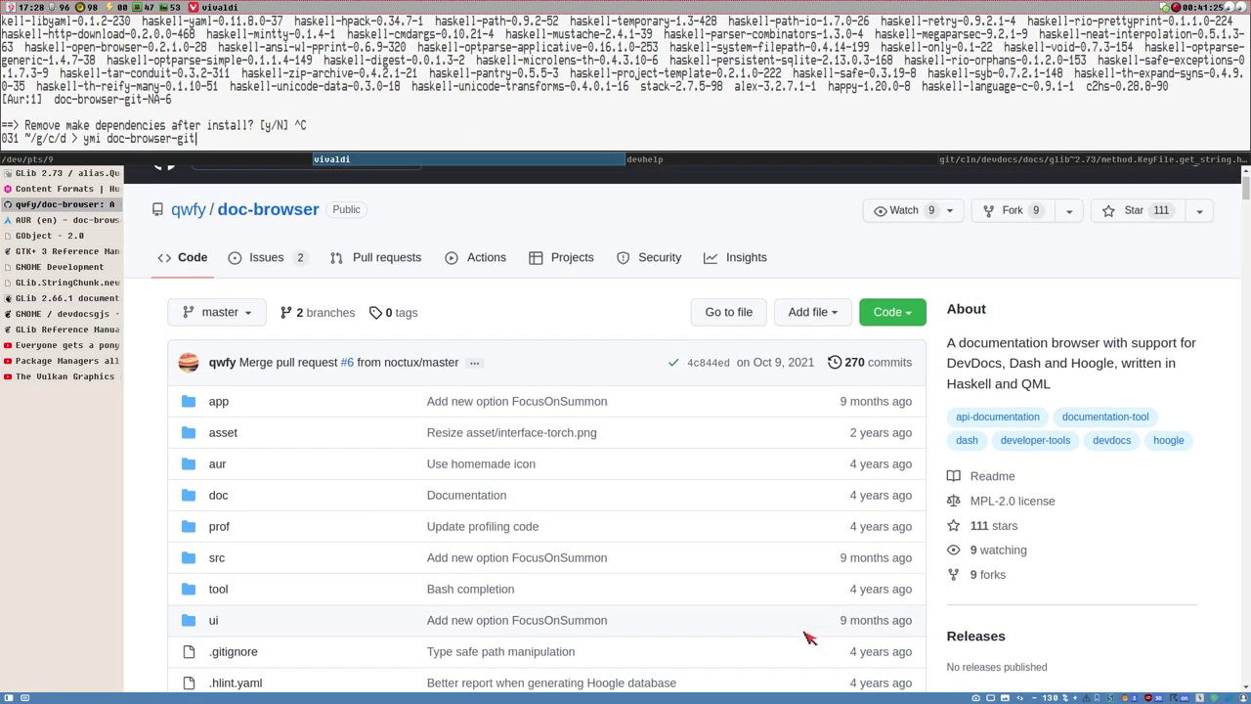
pyautogui.scroll(3, 801, 557)
pyautogui.scroll(1, 1245, 188)
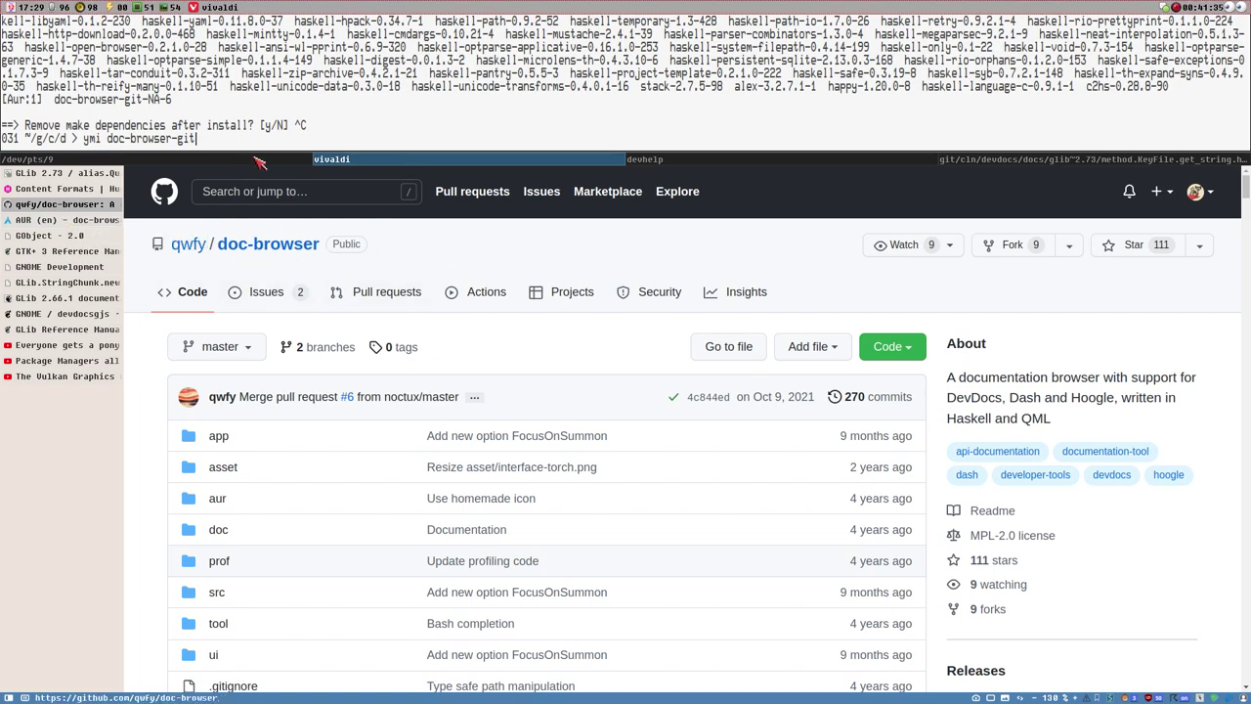
pyautogui.hotkey('ctrl', 'c')
pyautogui.press('Return')
pyautogui.press('Return')
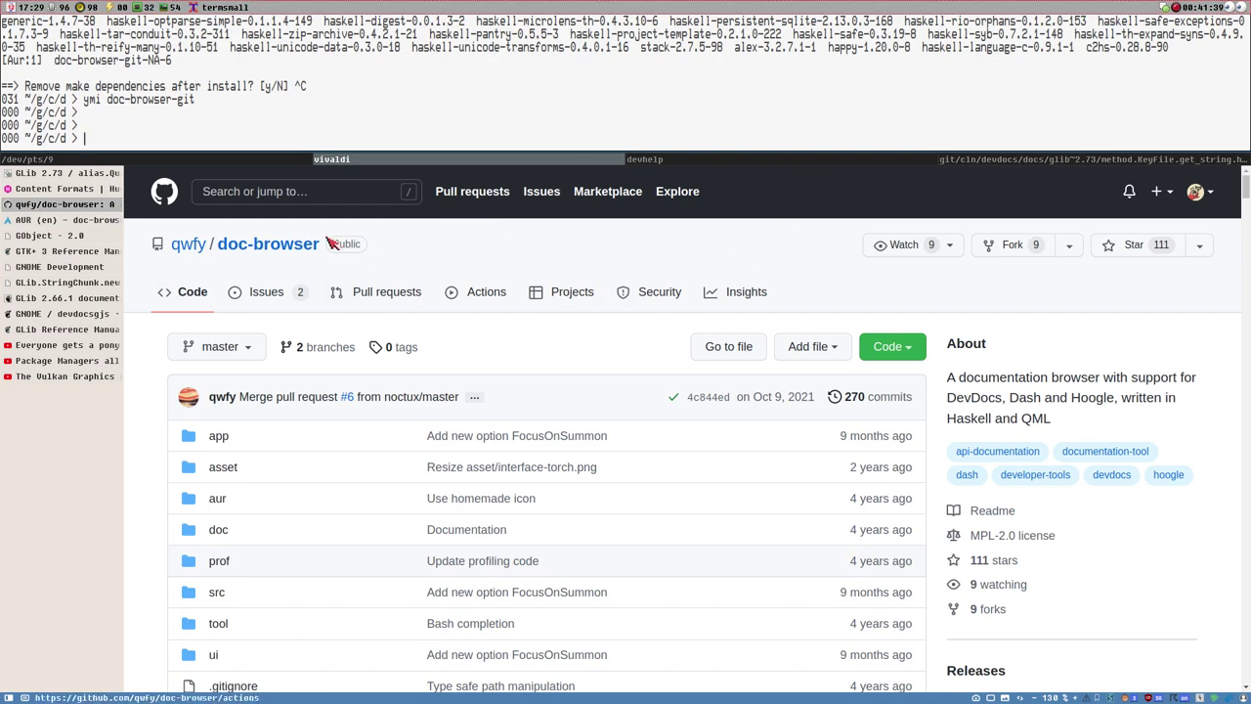
# In Sublime Text, scroll through the devdocs note's GTK links, then return to Vivaldi.
pyautogui.click(1023, 161)
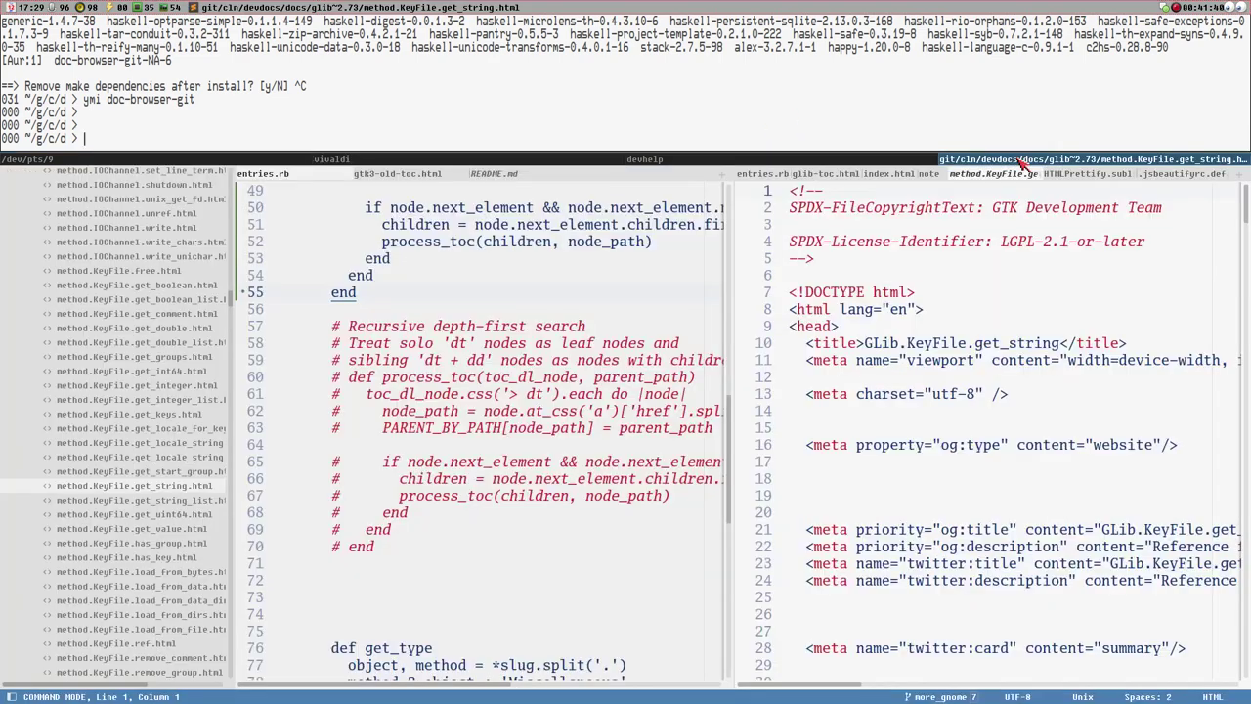
pyautogui.click(928, 174)
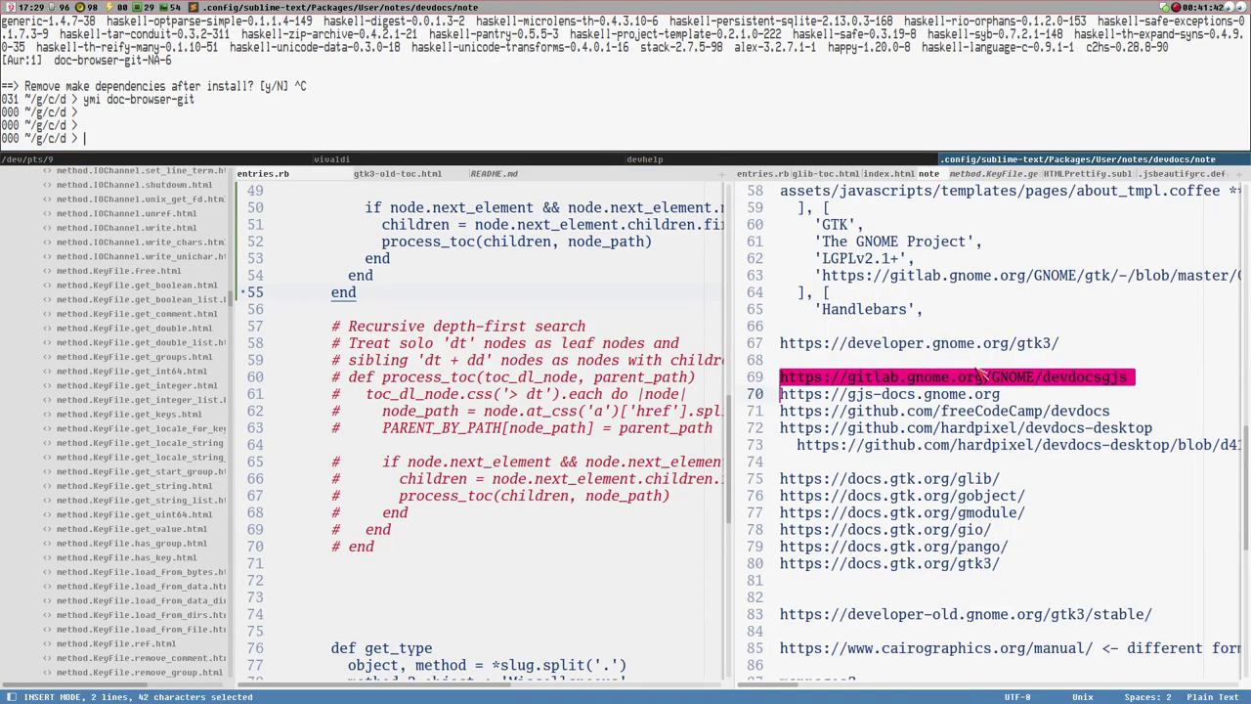
pyautogui.click(987, 591)
pyautogui.scroll(-2, 1044, 565)
pyautogui.scroll(5, 1046, 559)
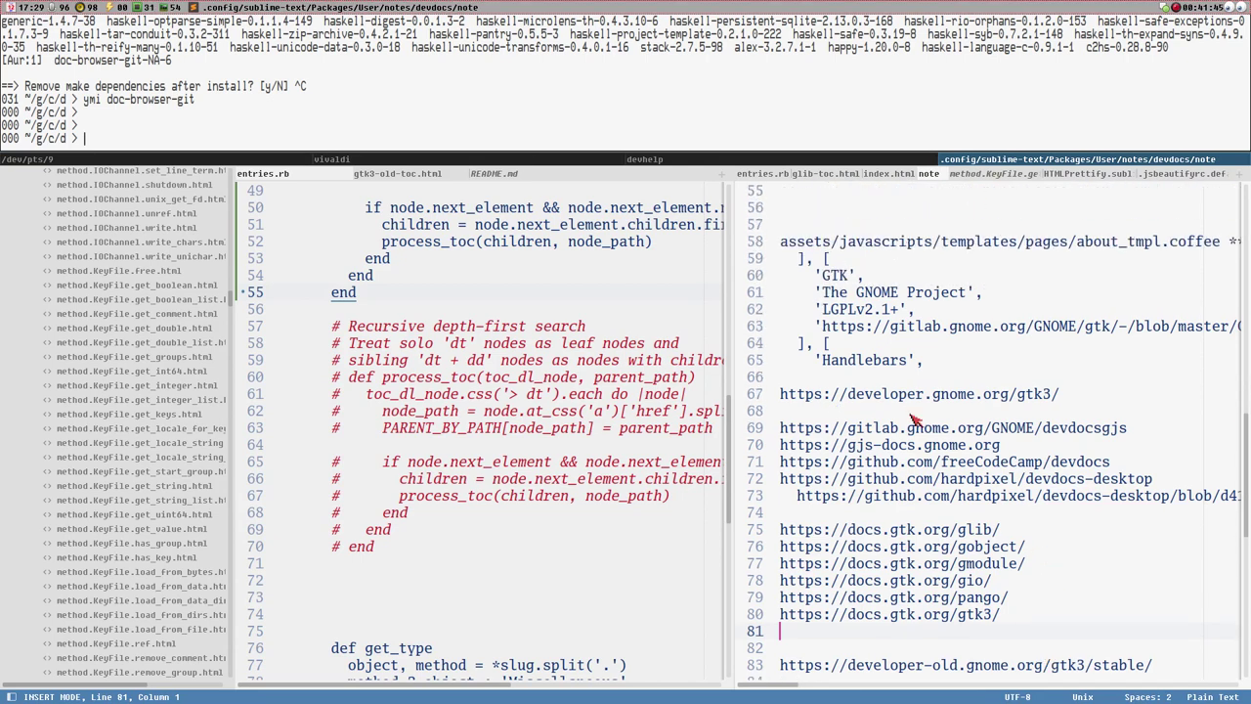
pyautogui.scroll(-2, 918, 459)
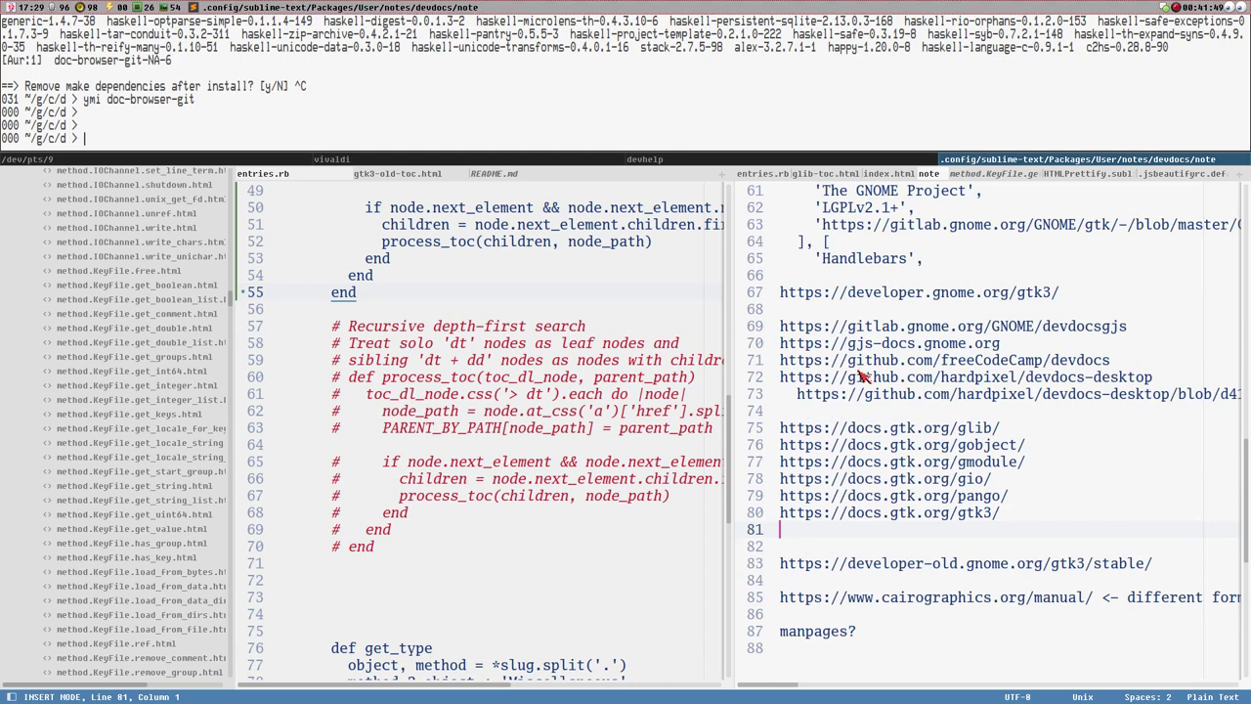
pyautogui.scroll(5, 861, 381)
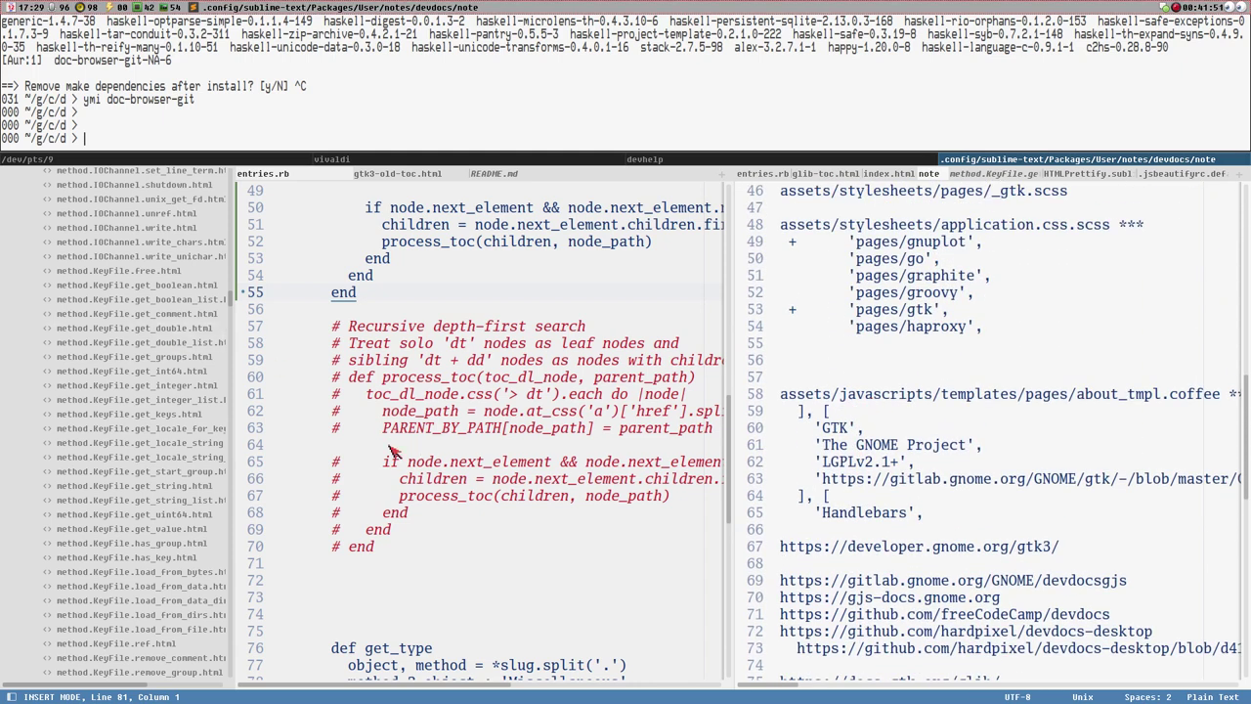
pyautogui.scroll(4, 464, 394)
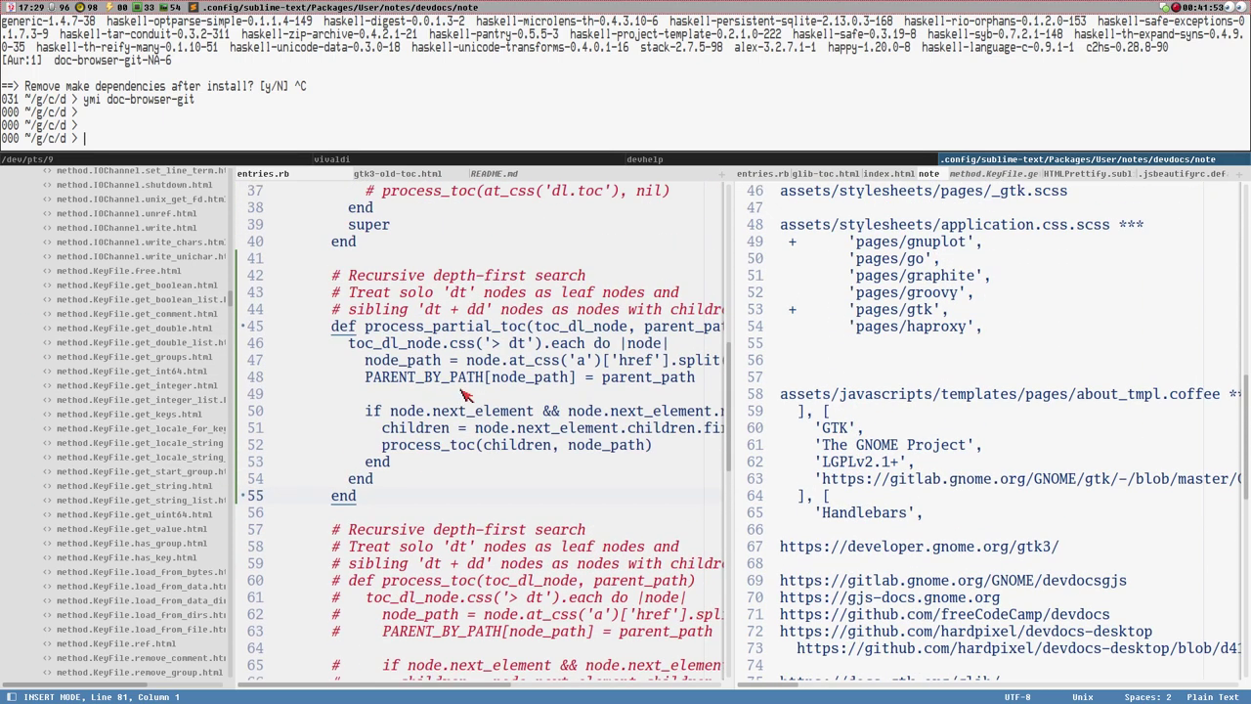
pyautogui.scroll(10, 464, 394)
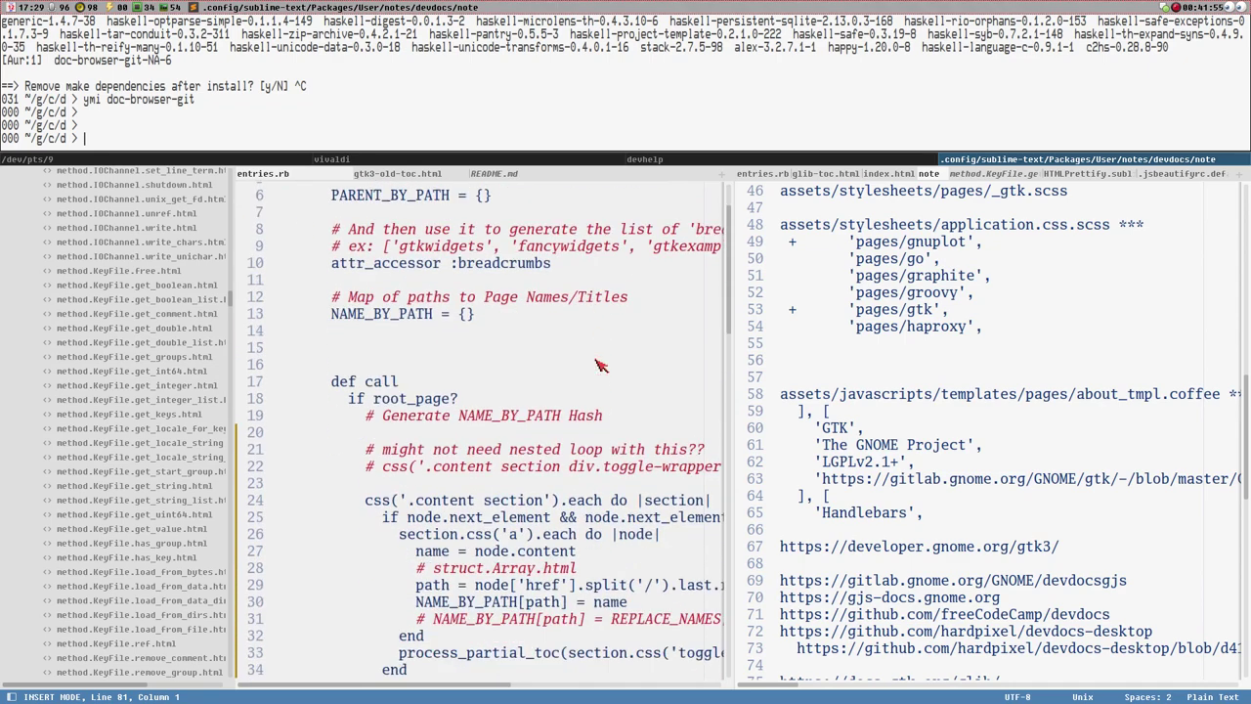
pyautogui.scroll(2, 599, 365)
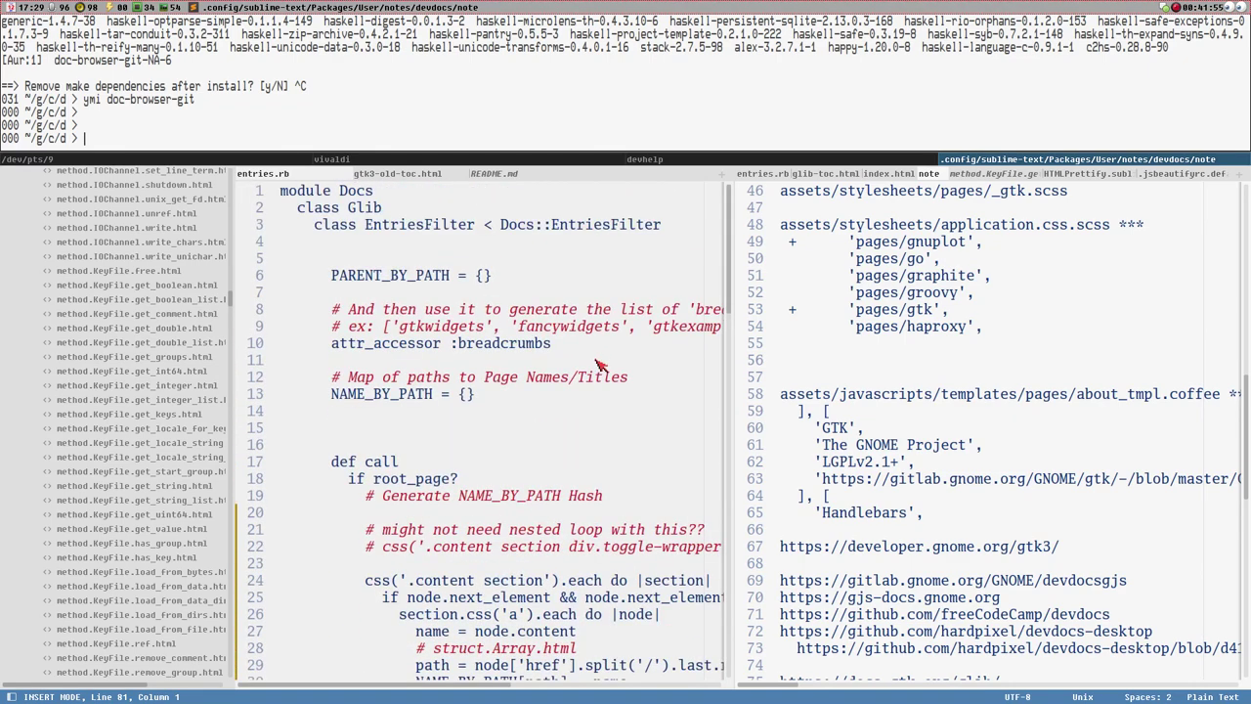
pyautogui.click(481, 160)
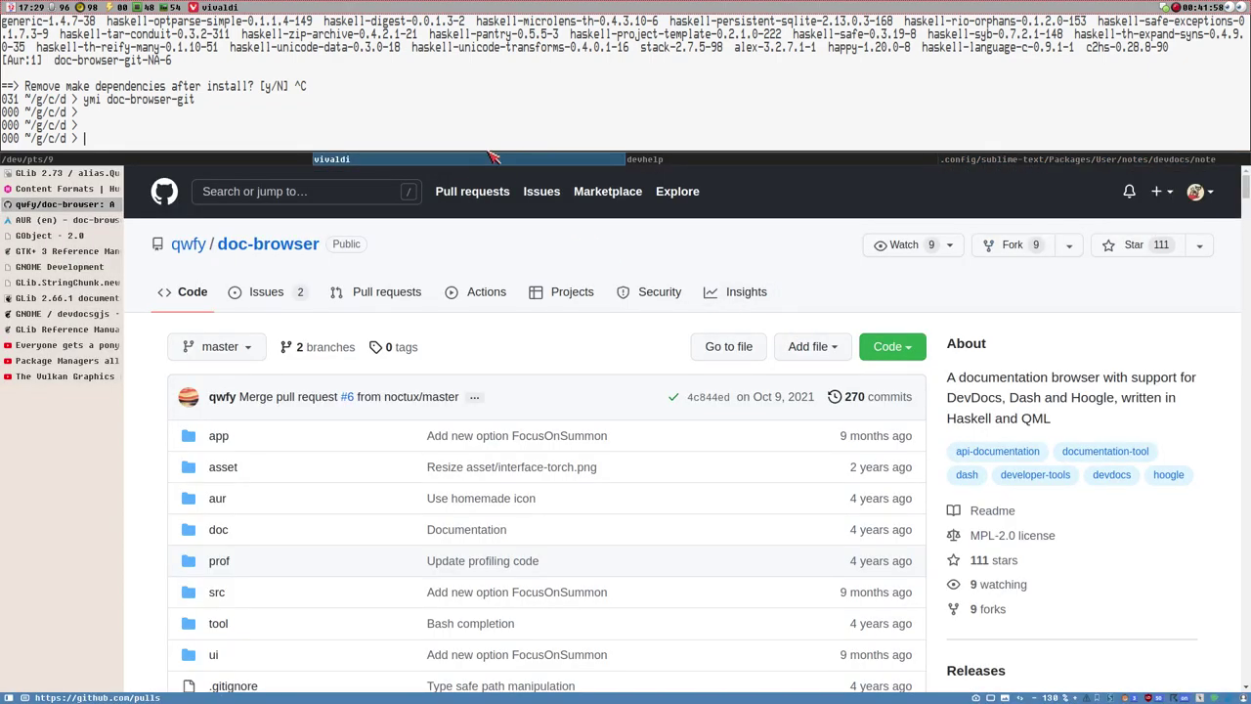
# Shrink the terminal to enlarge Vivaldi, then move via the Hugo tab to GLib 2.73 GQuark.
pyautogui.moveTo(494, 156); pyautogui.dragTo(489, 134)
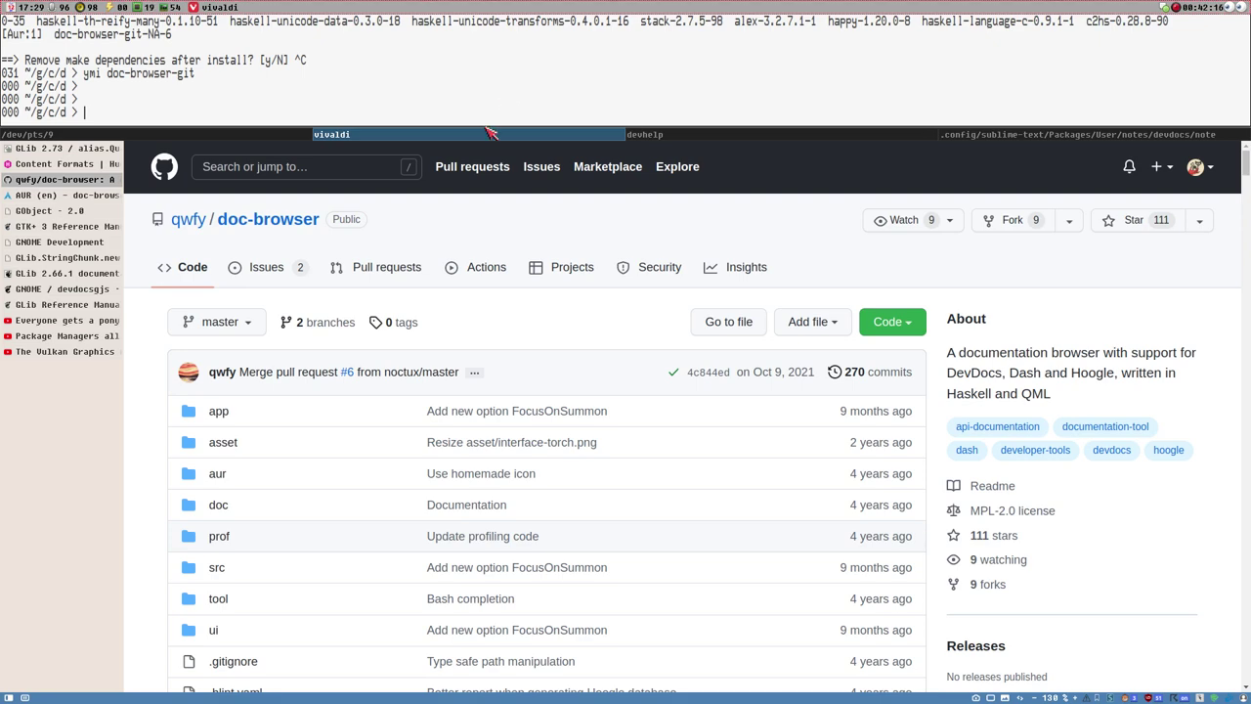
pyautogui.click(53, 166)
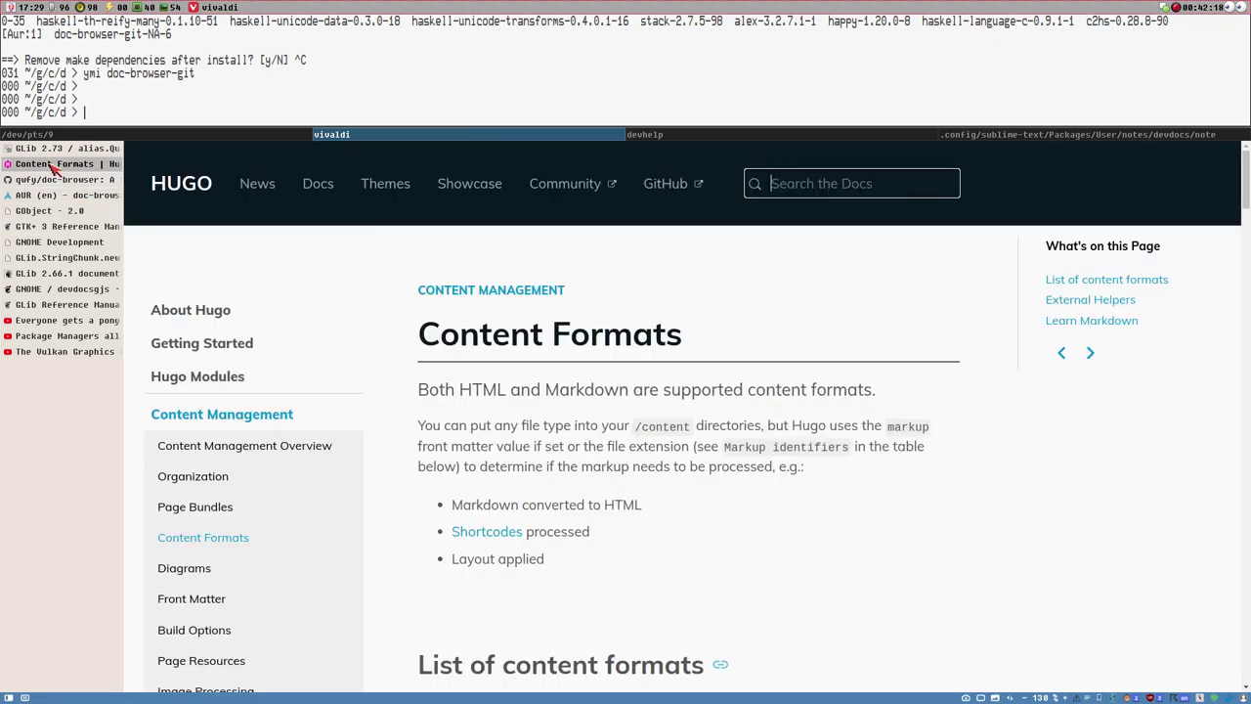
pyautogui.click(54, 150)
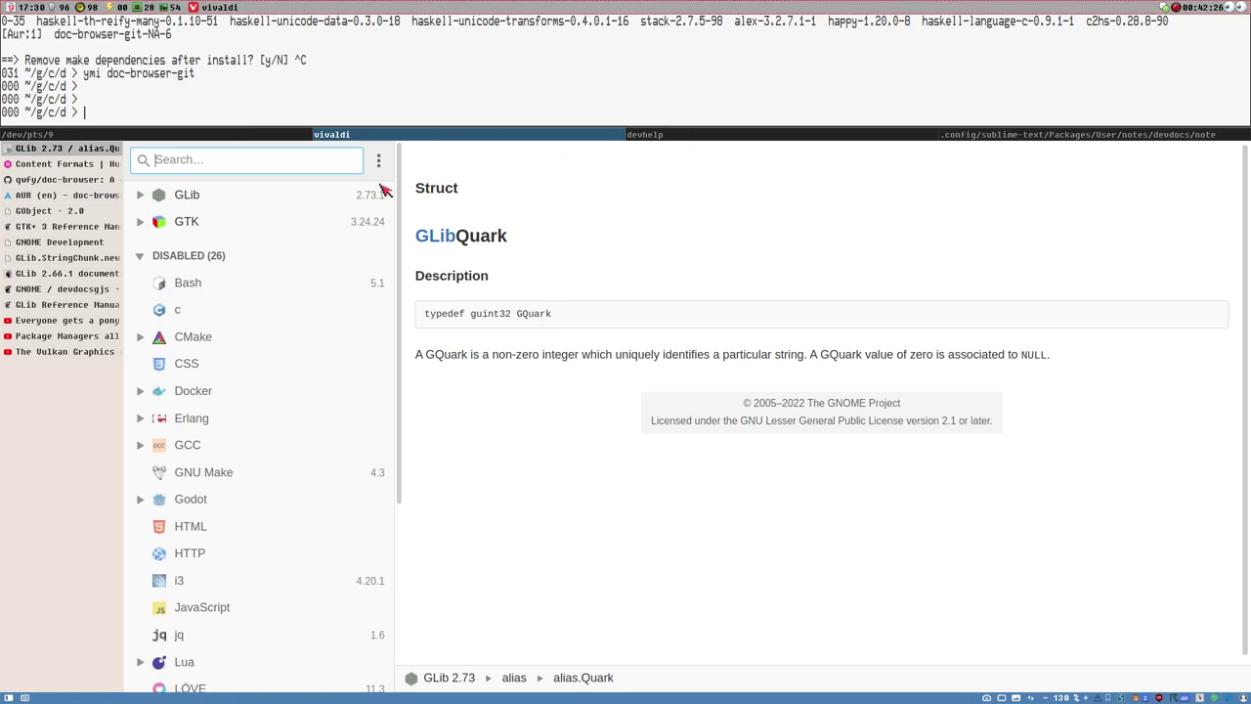
# Go to the GLib 2.0 overview on docs.gtk.org and open GModule's documentation in a background tab.
pyautogui.click(59, 242)
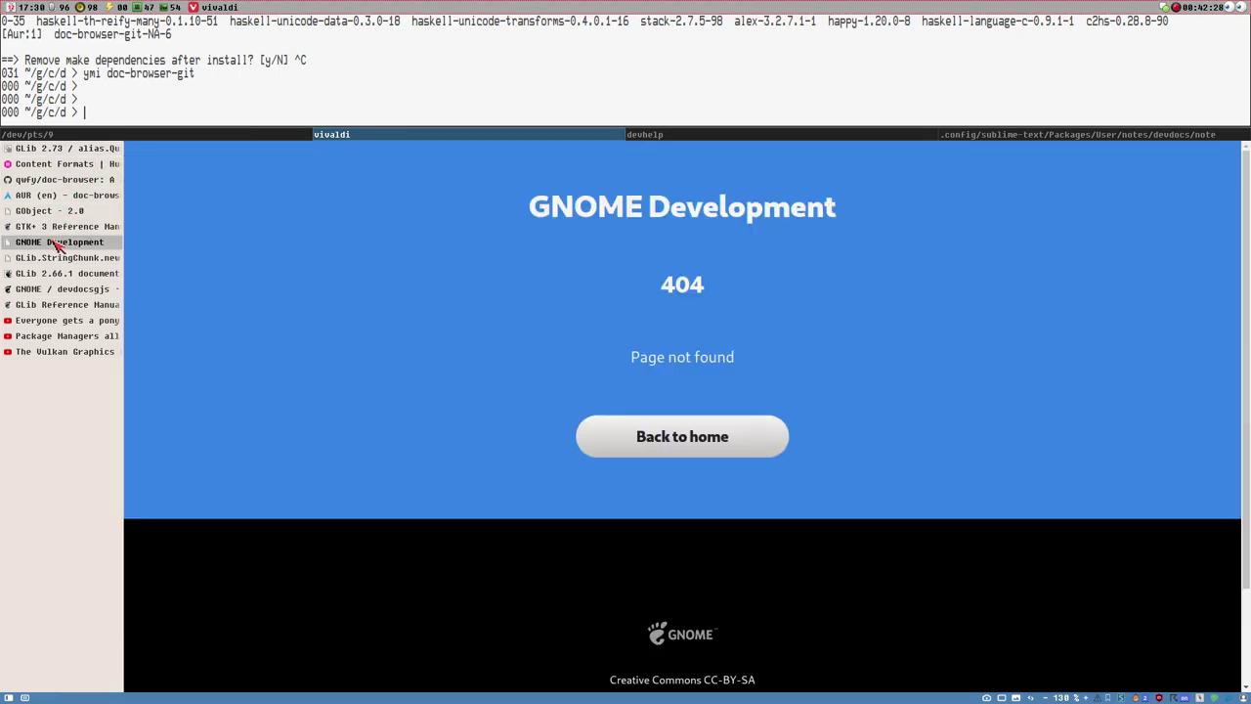
pyautogui.click(55, 258)
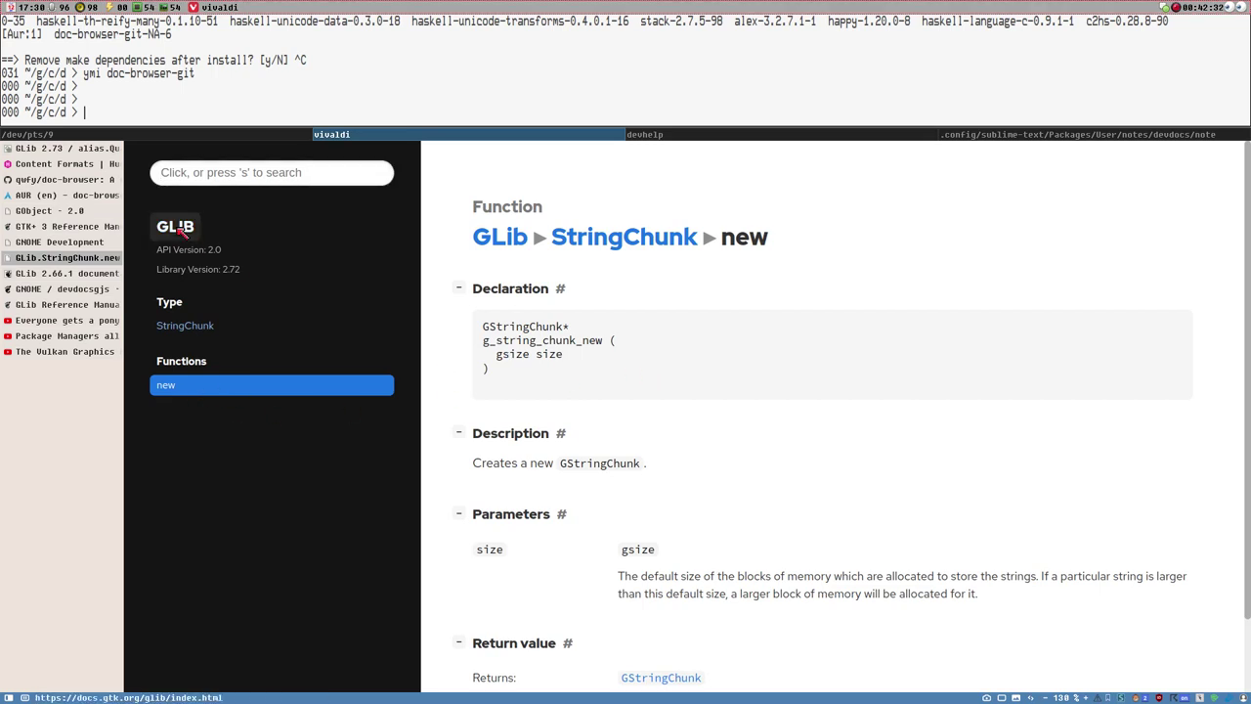
pyautogui.click(310, 239)
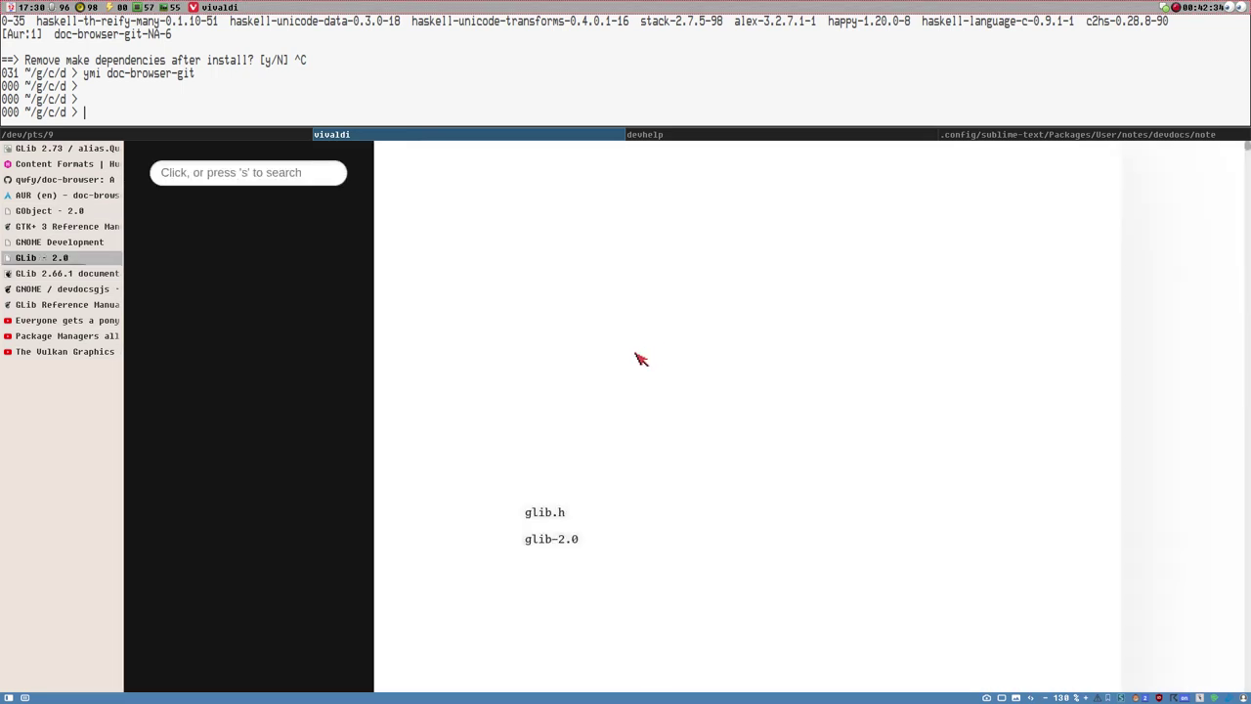
pyautogui.scroll(-4, 587, 356)
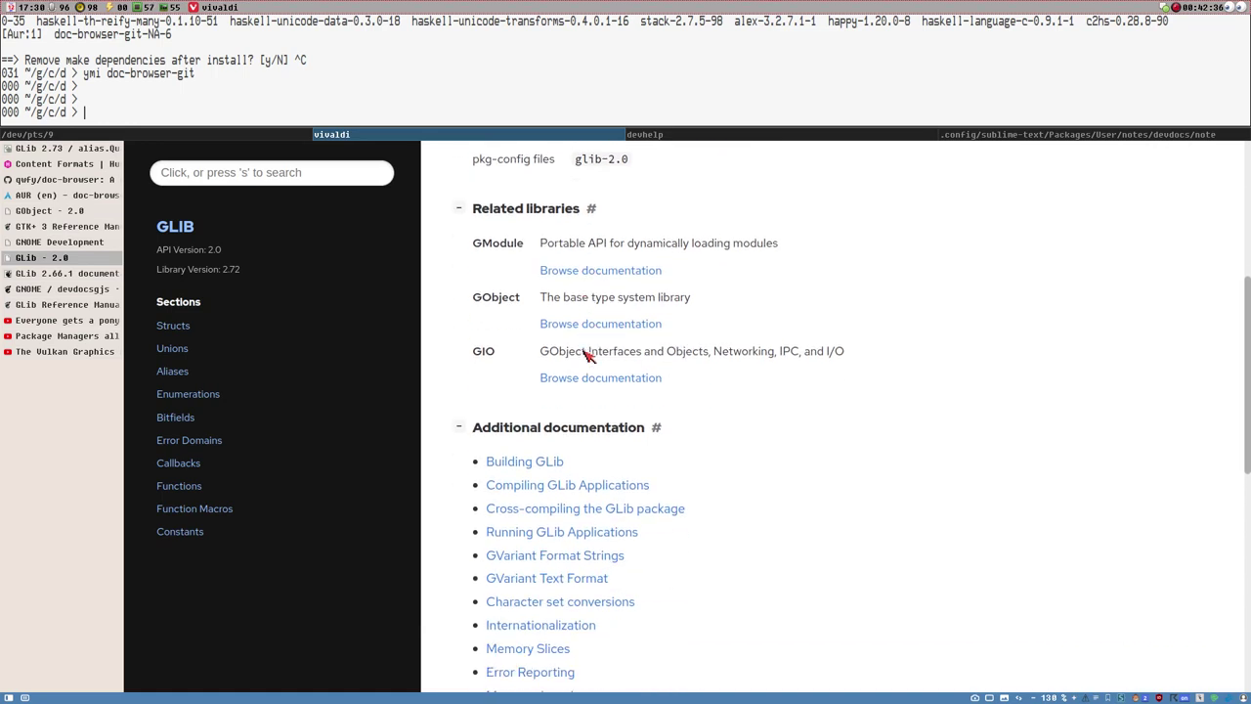
pyautogui.scroll(-4, 645, 370)
pyautogui.scroll(5, 647, 368)
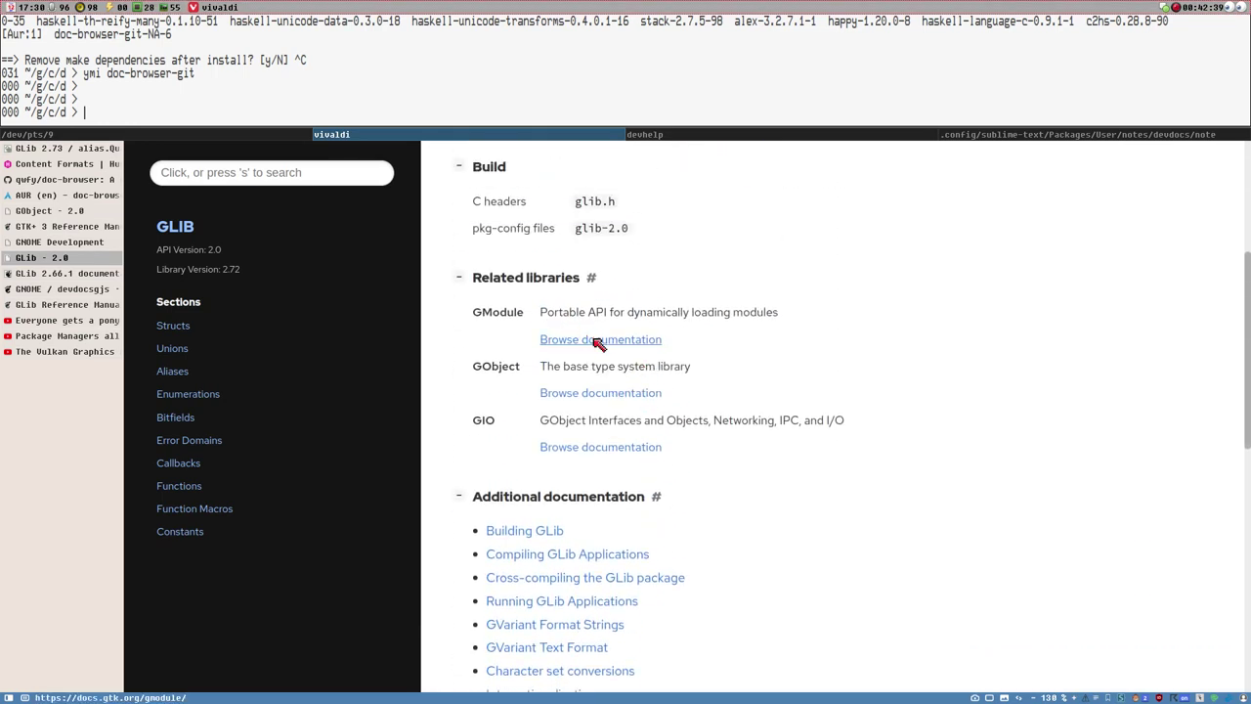
pyautogui.middleClick(599, 342)
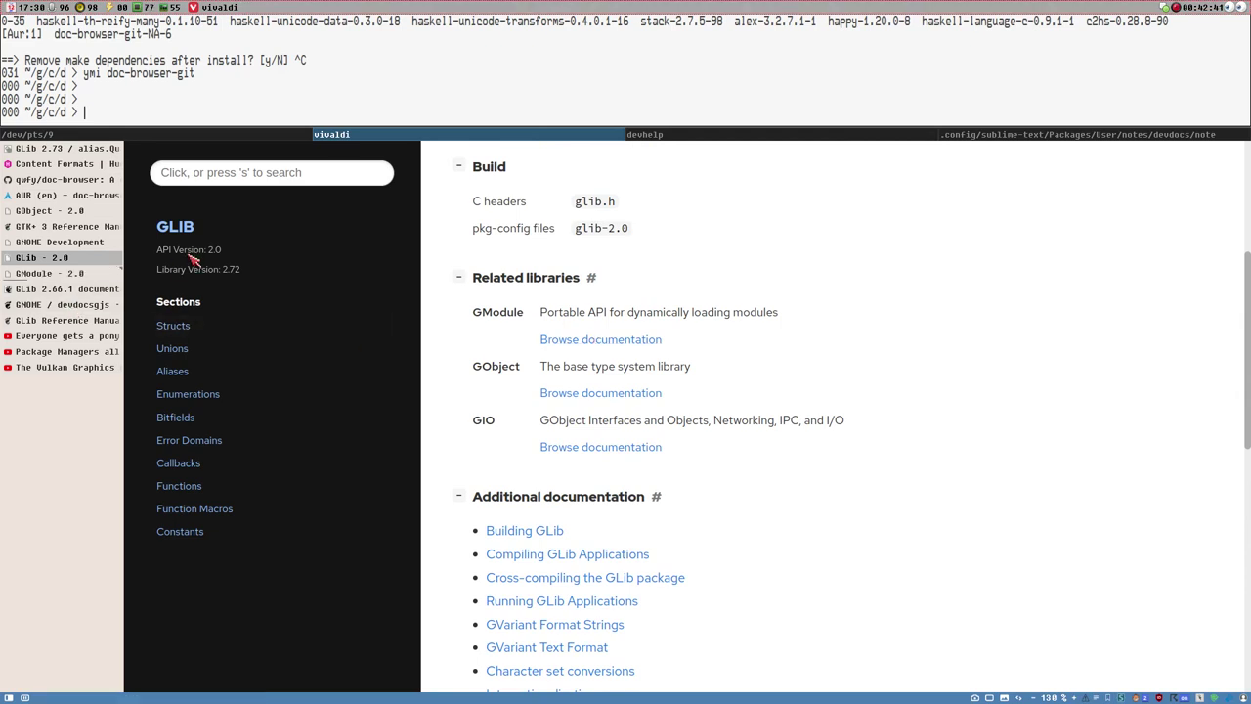
# Look over the GModule 2.0 reference's Structs, Bitfields, Error Domains and Callbacks sections.
pyautogui.click(64, 276)
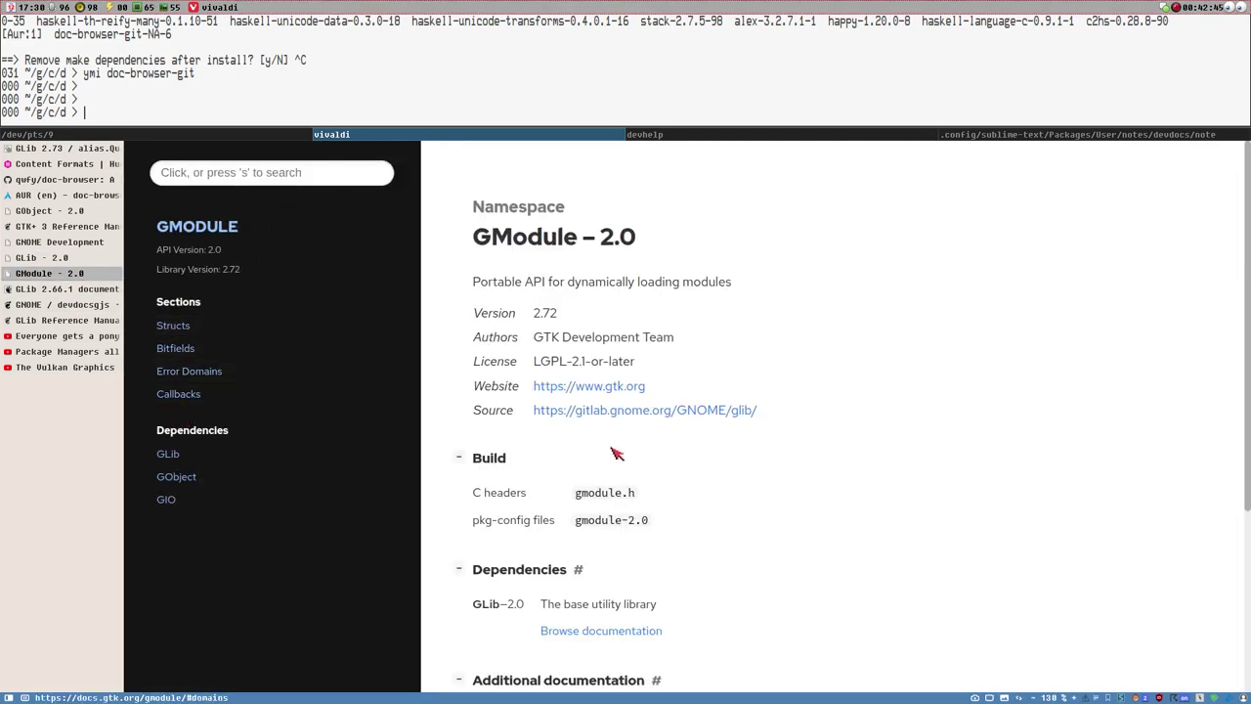
pyautogui.scroll(-3, 630, 439)
pyautogui.scroll(3, 645, 459)
pyautogui.scroll(-4, 663, 518)
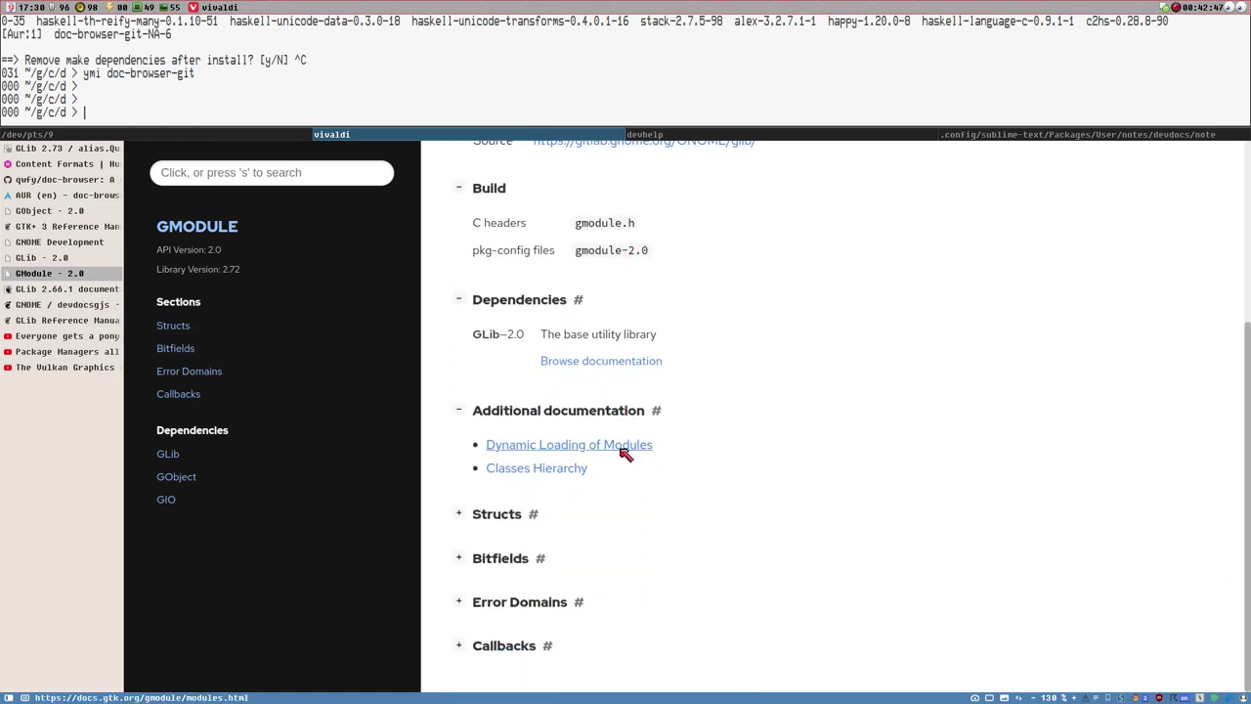
pyautogui.click(456, 515)
pyautogui.click(459, 518)
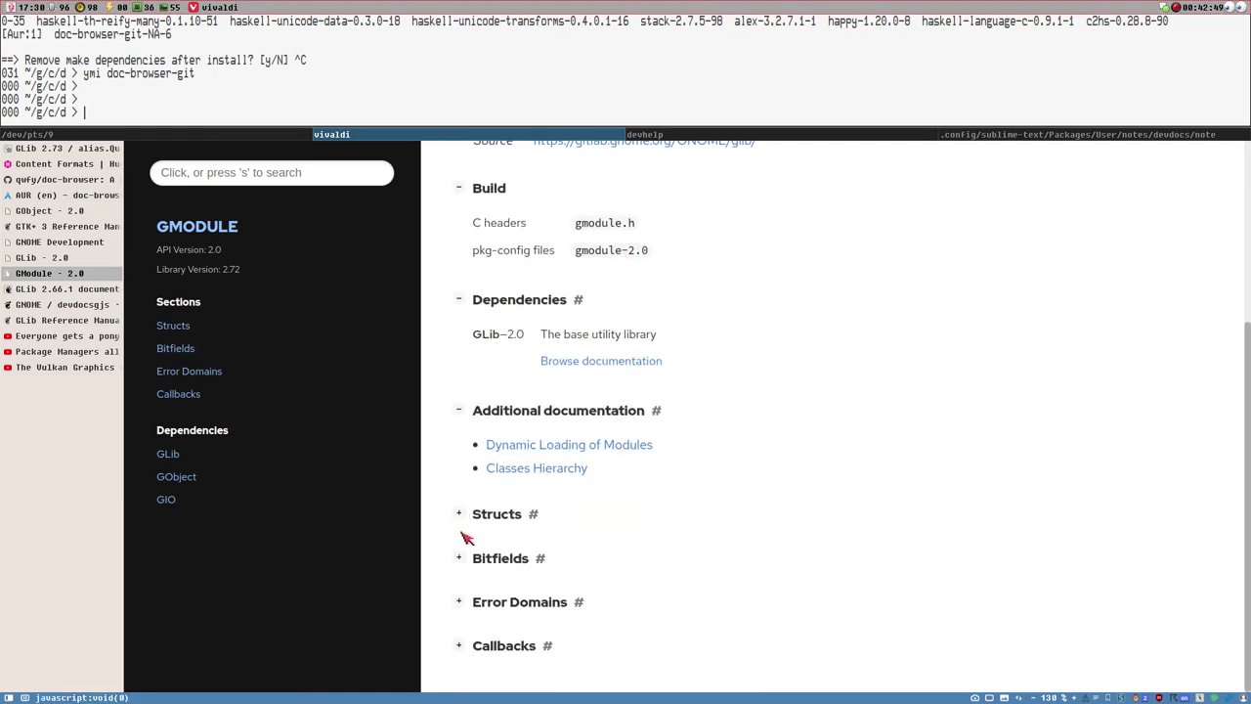
pyautogui.click(459, 559)
pyautogui.click(459, 559)
pyautogui.click(457, 603)
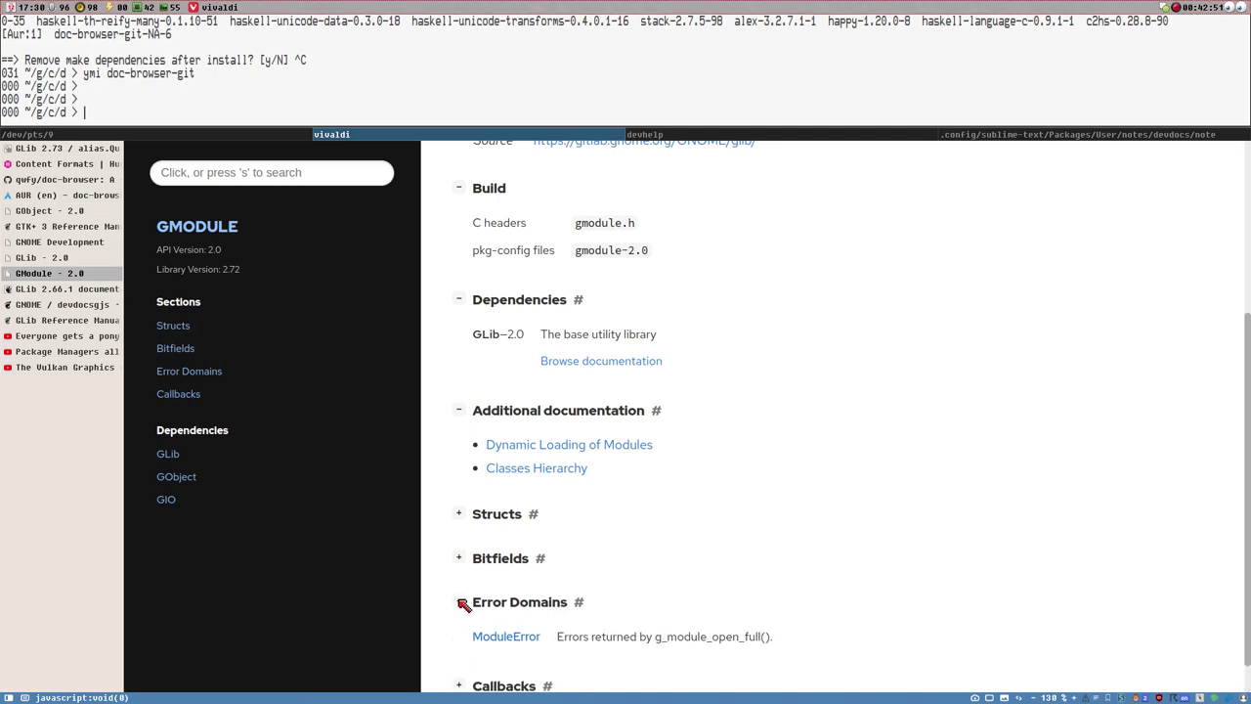
pyautogui.click(457, 603)
pyautogui.click(460, 643)
# Return via the GLib 2.0 tab to DevDocs' GLib Quark page.
pyautogui.scroll(2, 435, 645)
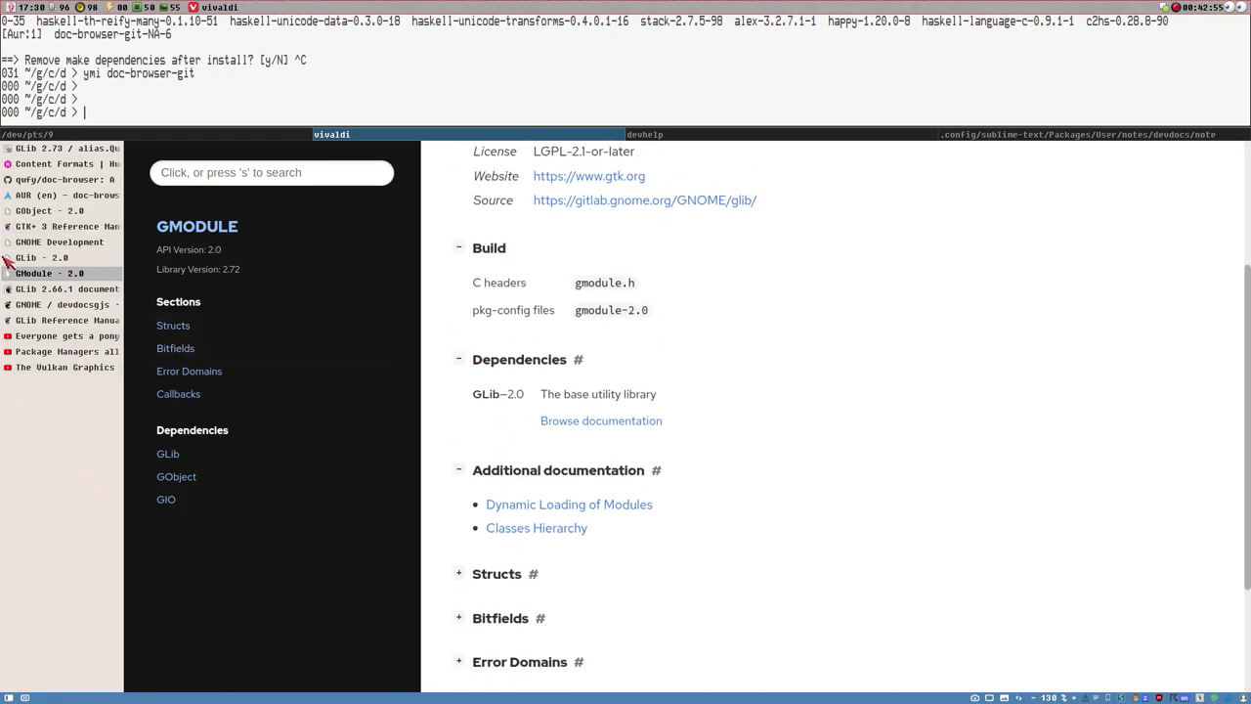
pyautogui.click(32, 259)
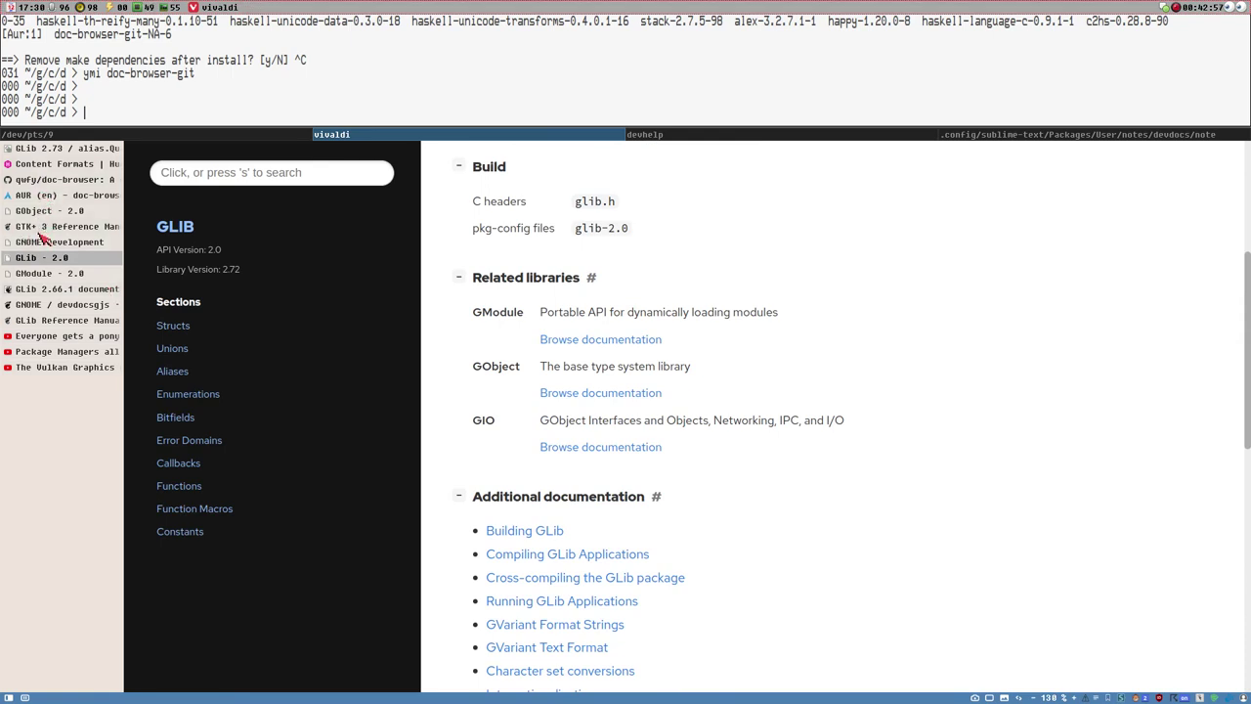
pyautogui.click(46, 149)
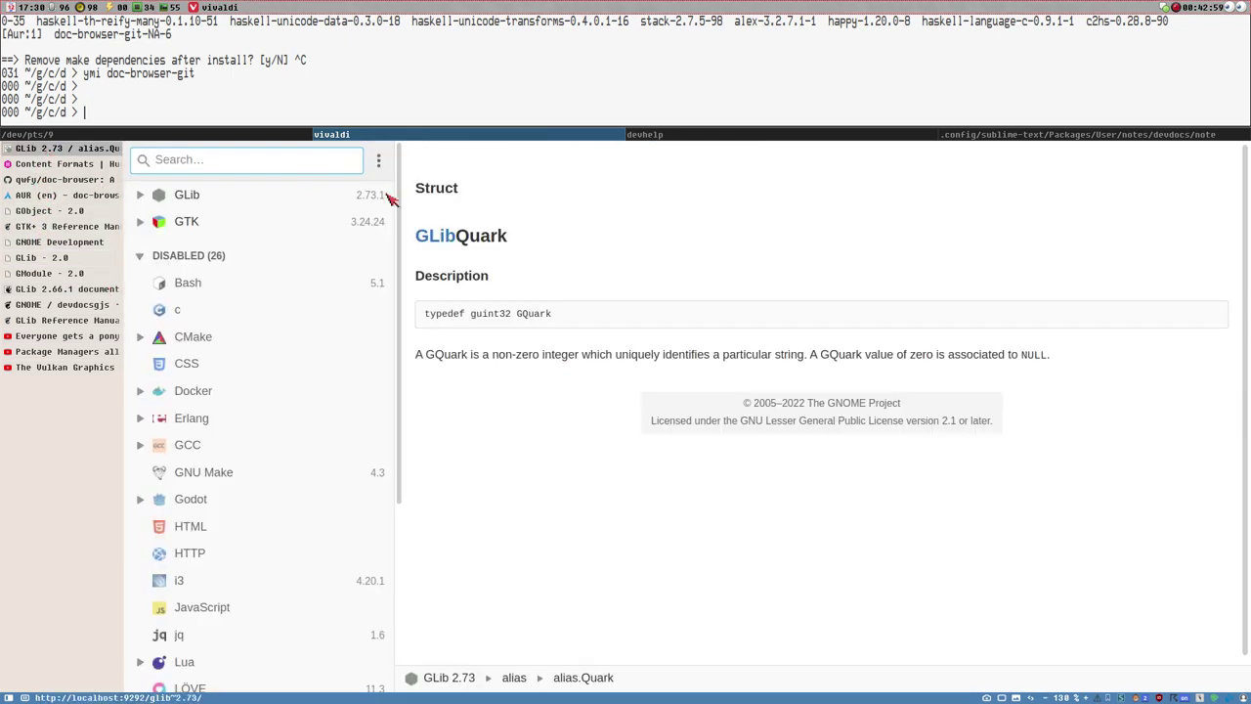
# Open DevDocs' disabled GNU Make documentation.
pyautogui.scroll(-3, 237, 355)
pyautogui.scroll(3, 240, 361)
pyautogui.click(189, 473)
pyautogui.scroll(-3, 750, 362)
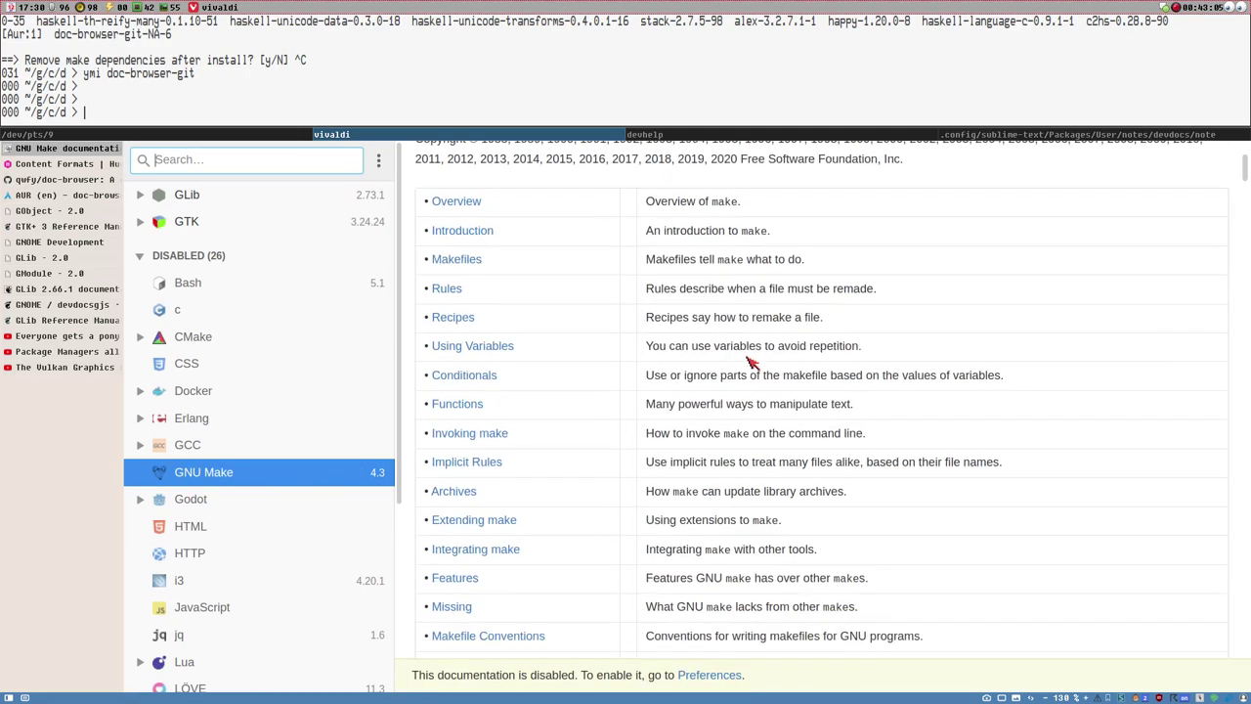
pyautogui.scroll(3, 751, 362)
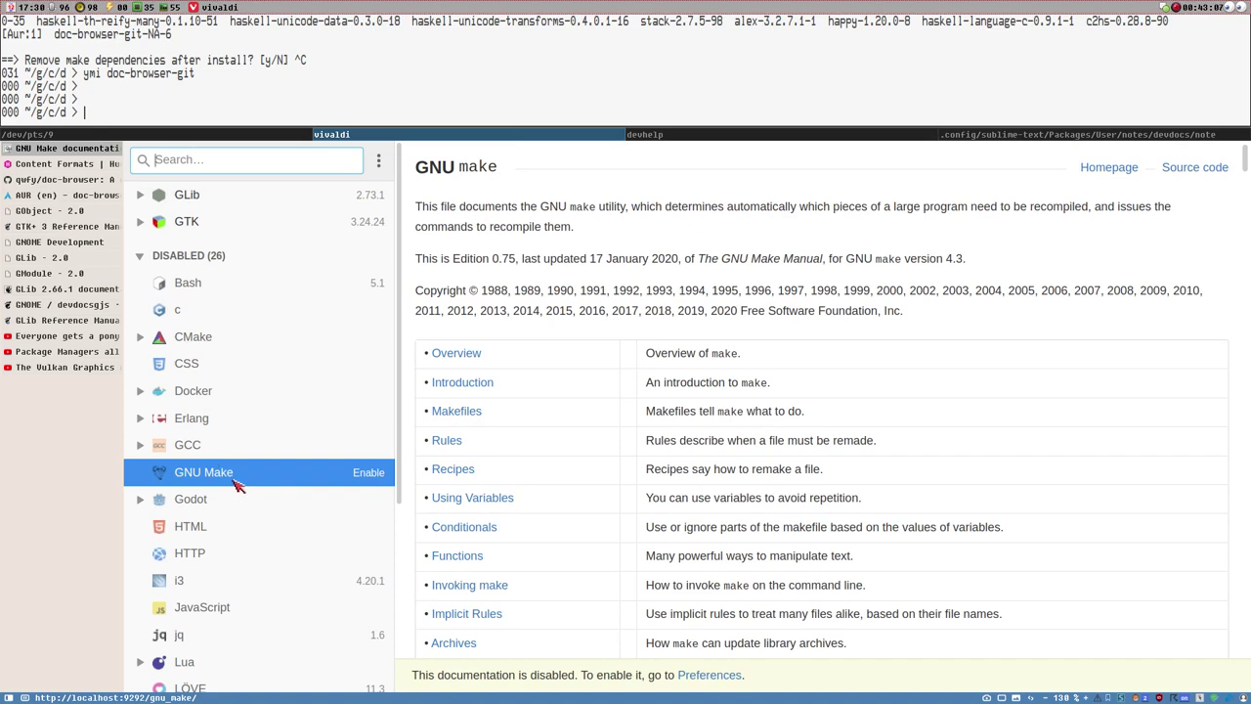
pyautogui.click(564, 247)
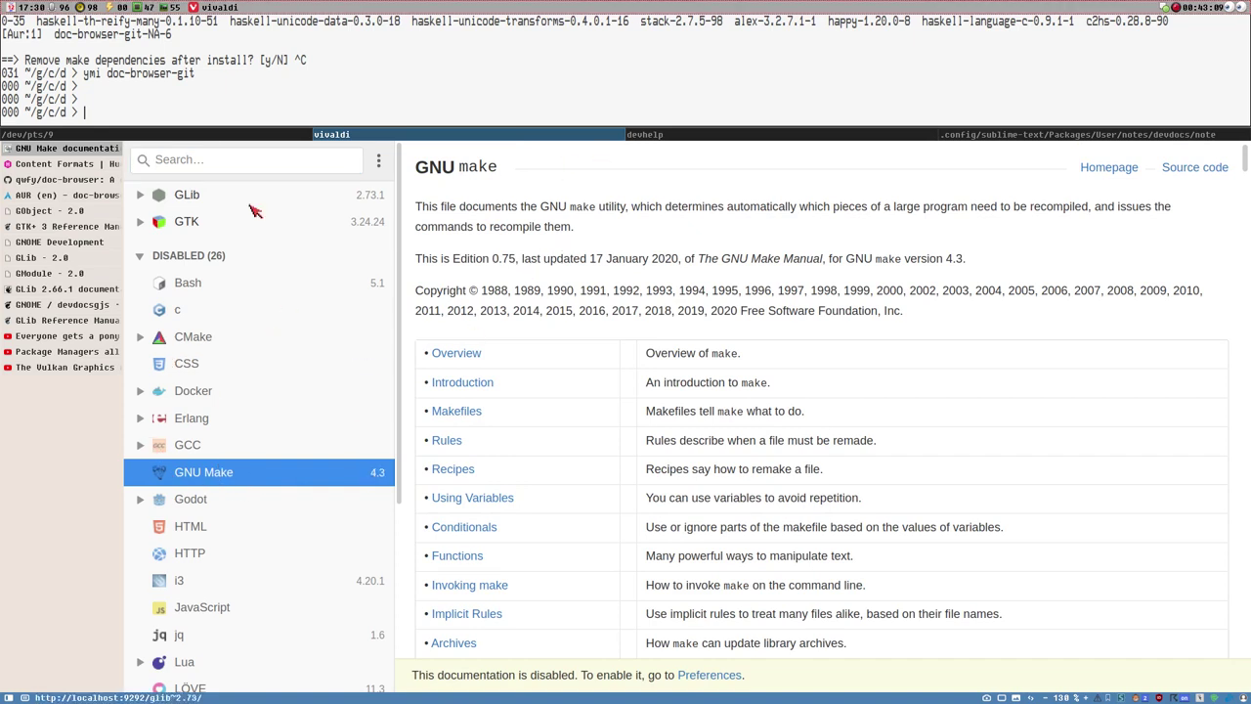
# Compare the Bash Reference Manual and the GNU Make manual by switching between them.
pyautogui.click(192, 285)
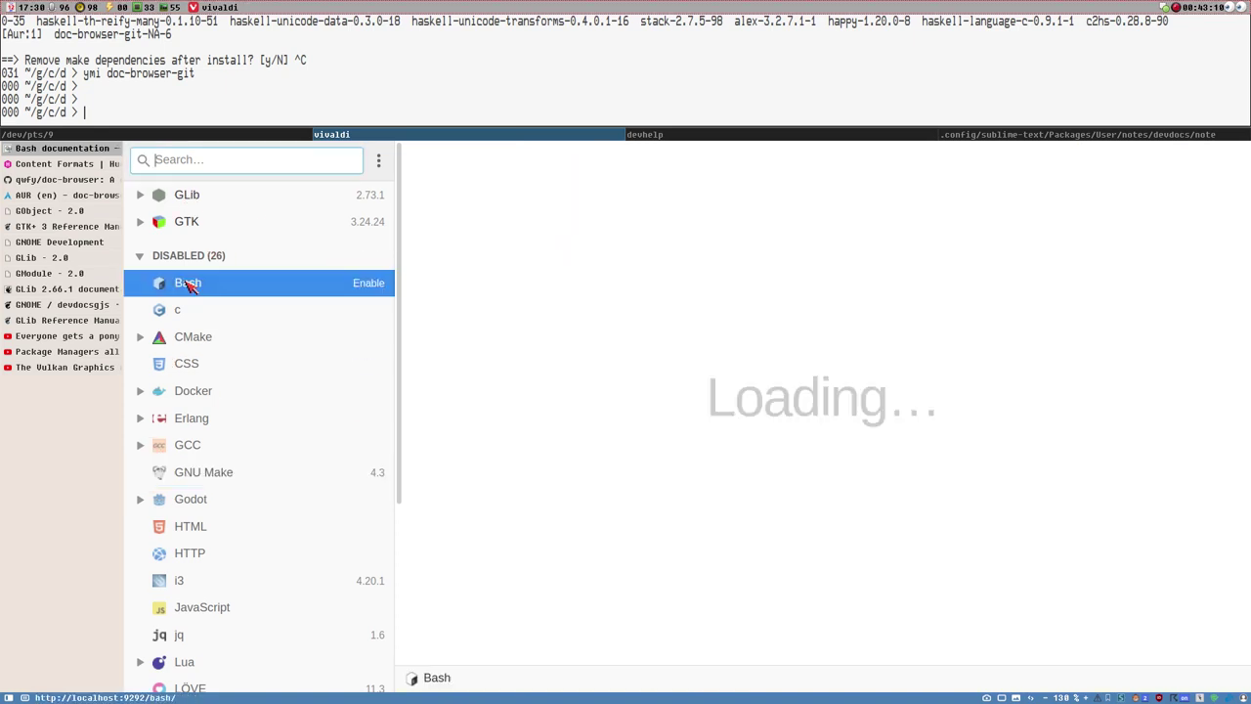
pyautogui.click(201, 470)
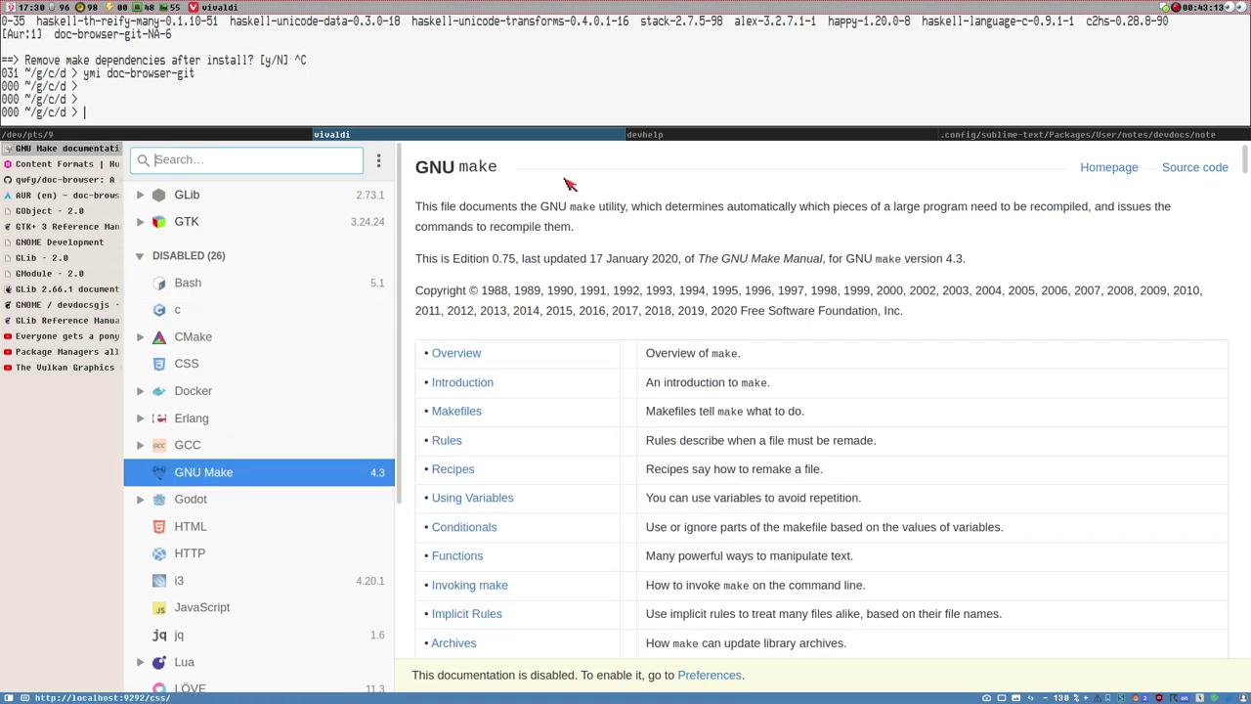
pyautogui.click(189, 285)
pyautogui.click(201, 479)
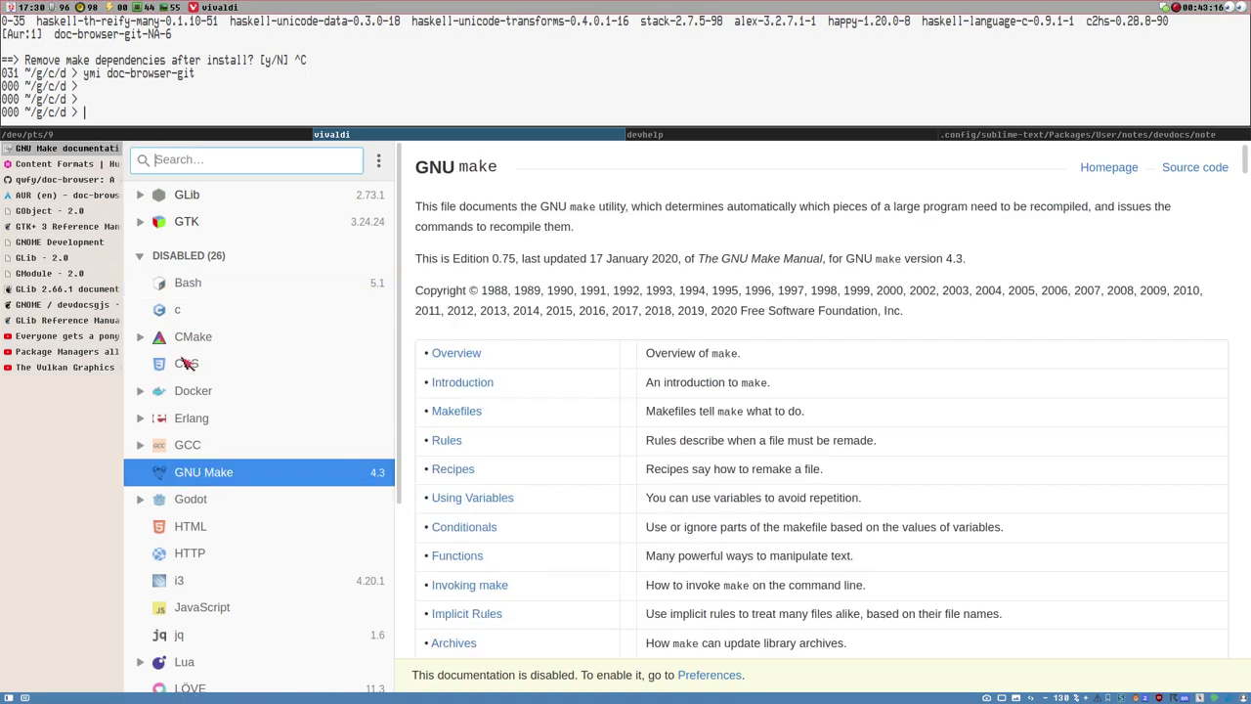
pyautogui.click(174, 286)
pyautogui.click(196, 479)
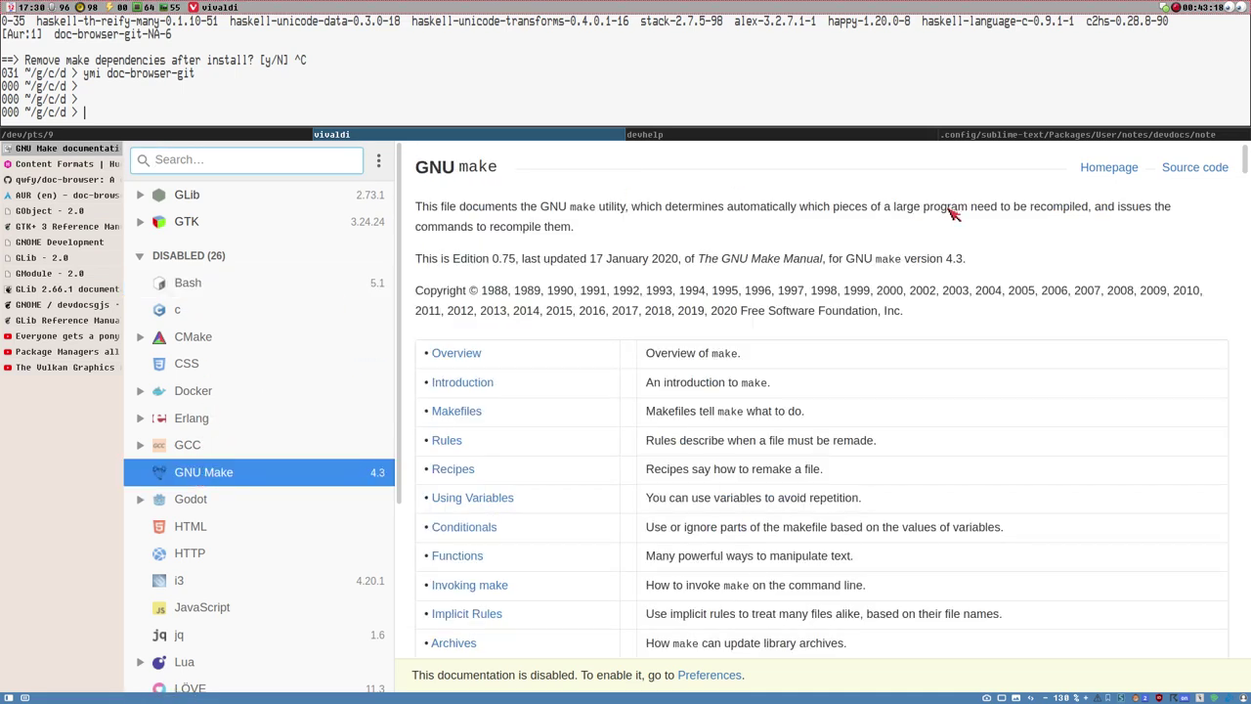
# Open the GNU make and Bash homepages in background tabs from their DevDocs pages.
pyautogui.middleClick(1119, 168)
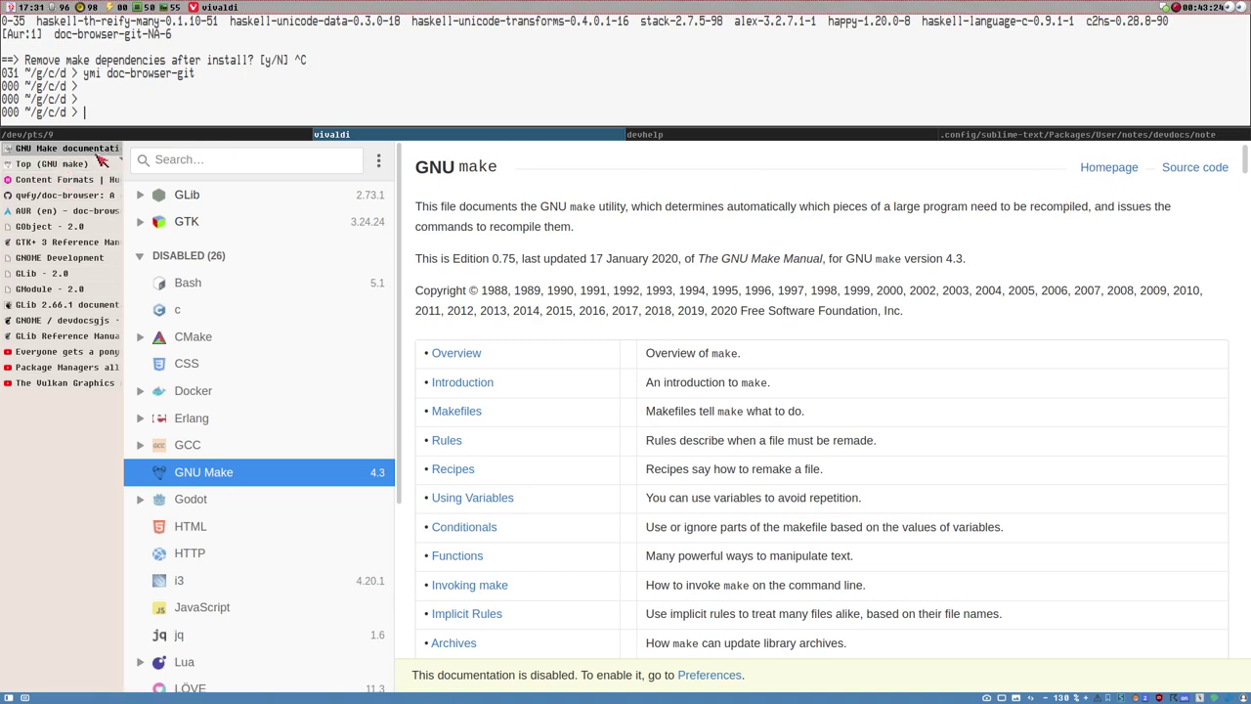
pyautogui.click(51, 164)
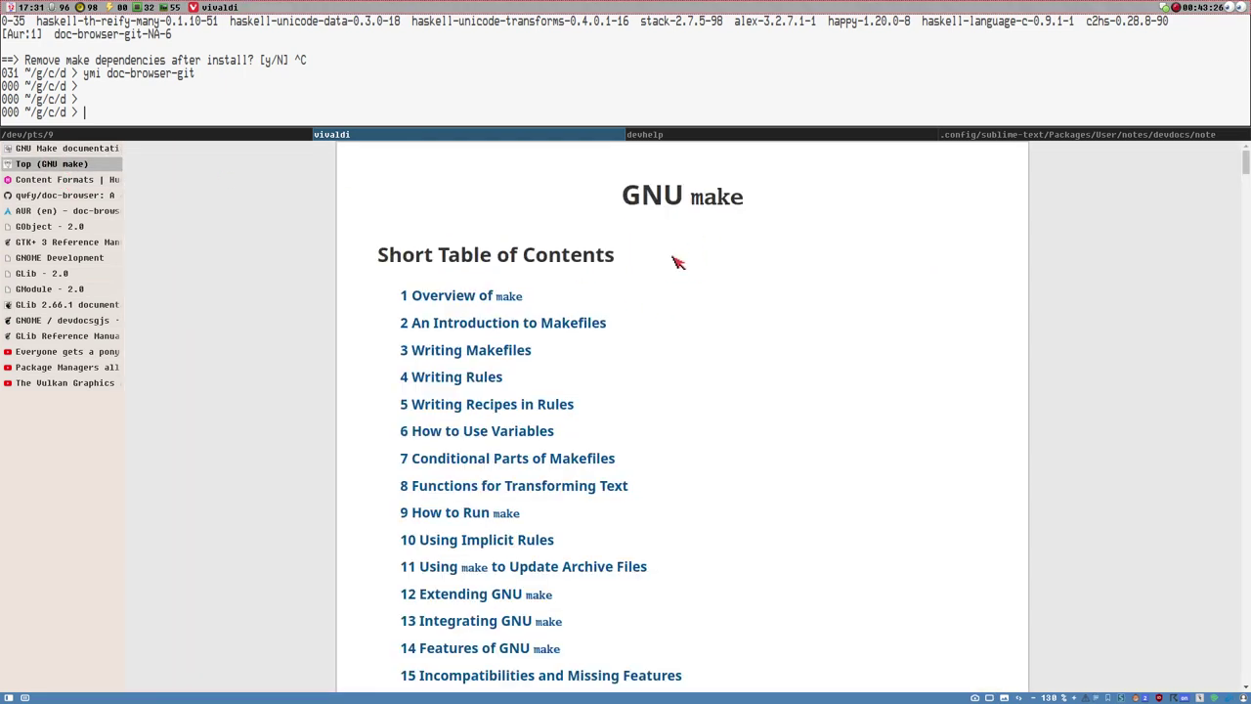
pyautogui.click(68, 149)
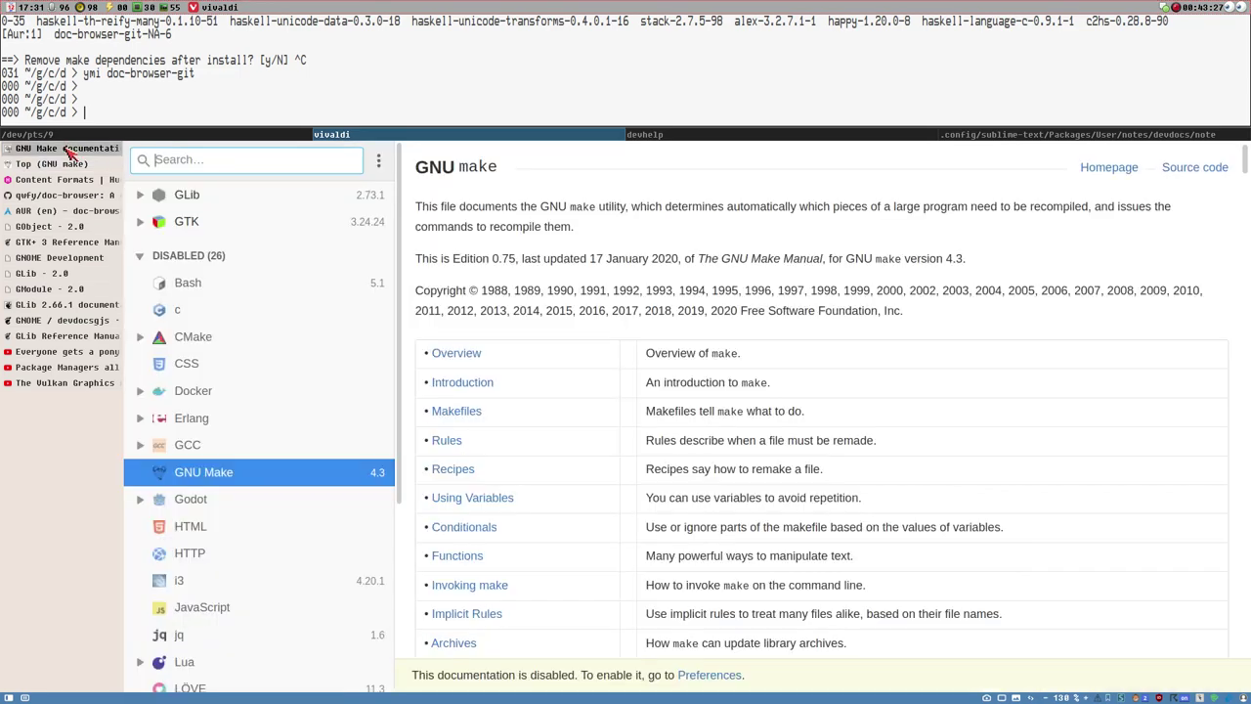
pyautogui.click(196, 284)
pyautogui.middleClick(1109, 168)
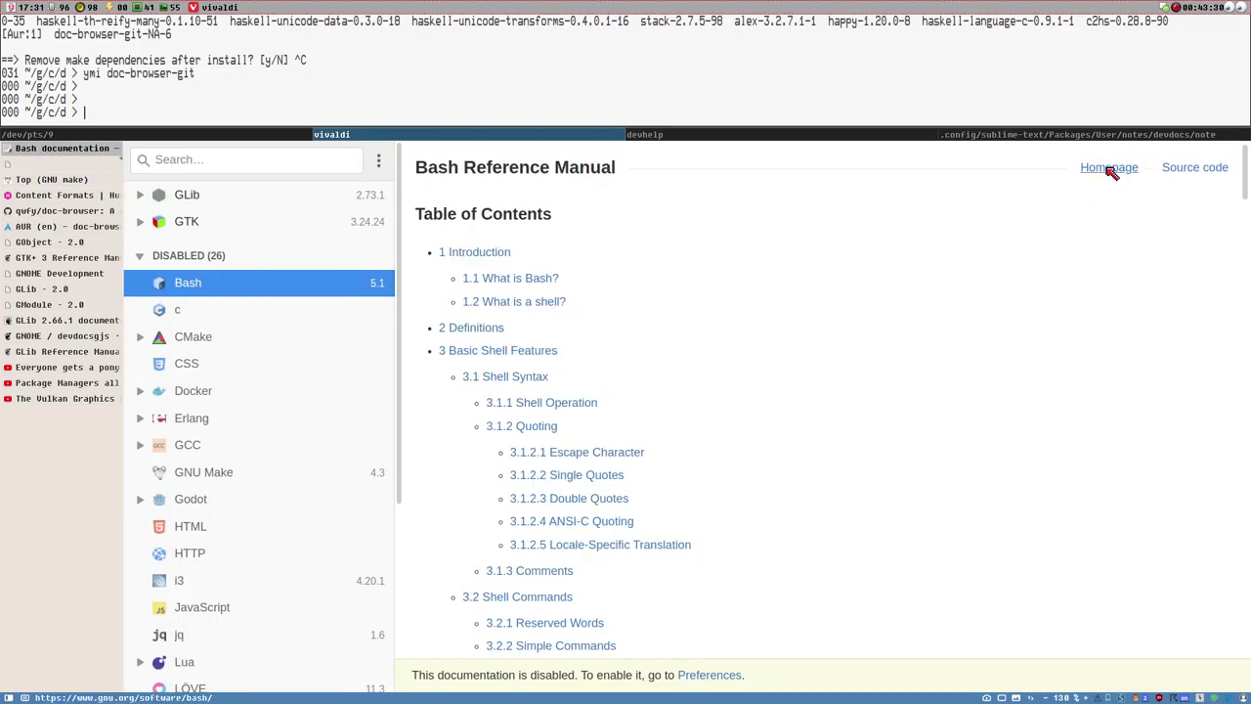
# On gnu.org's Bash page, open the Bash manual as one web page per node.
pyautogui.click(54, 168)
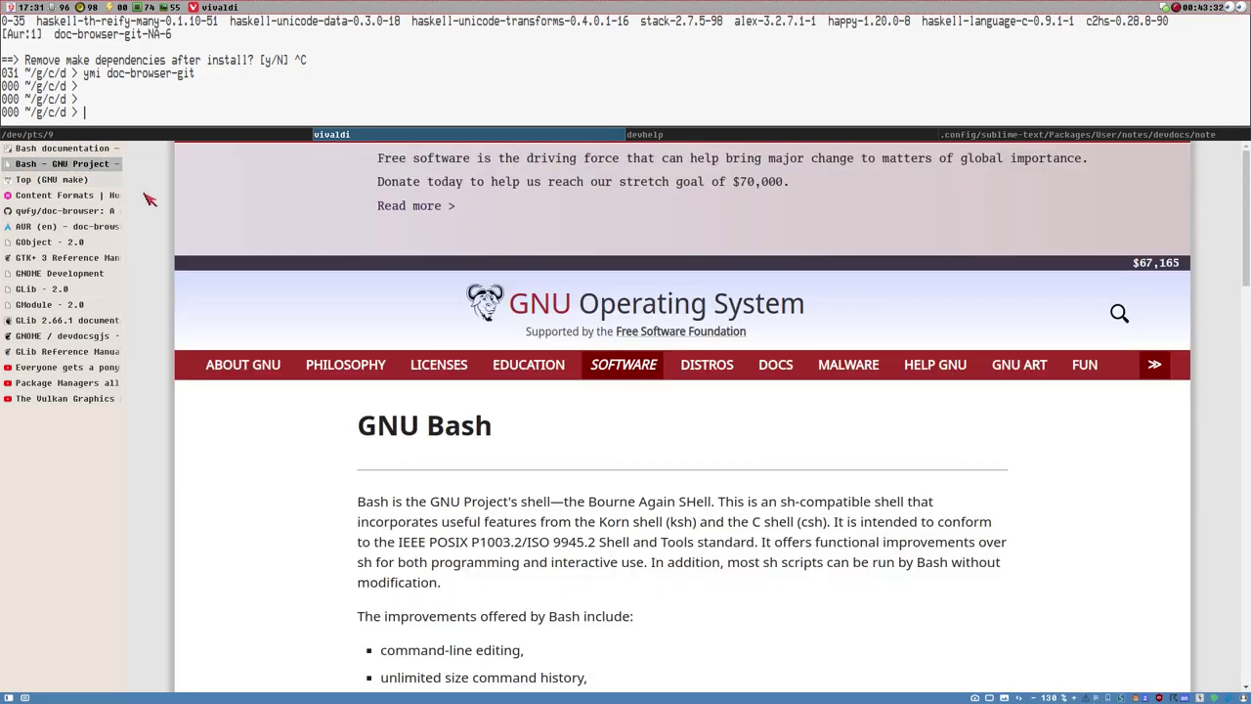
pyautogui.scroll(-3, 645, 342)
pyautogui.scroll(-5, 645, 342)
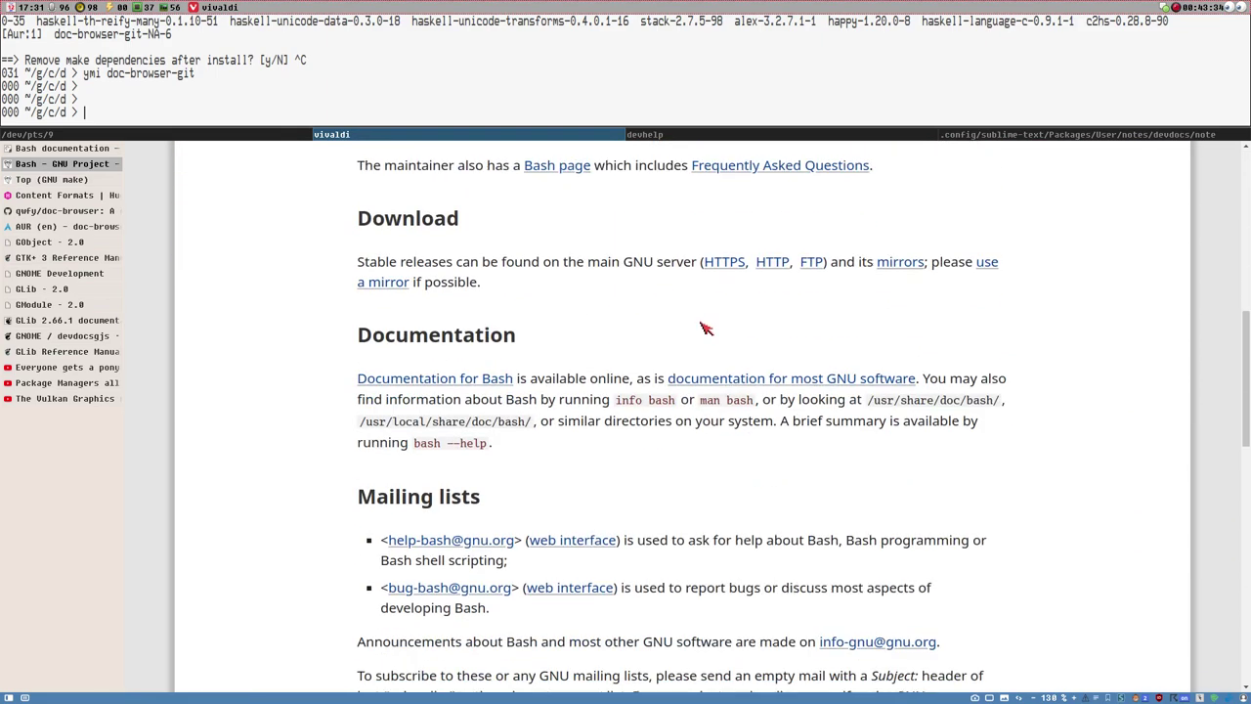
pyautogui.scroll(2, 1246, 279)
pyautogui.scroll(-5, 1246, 278)
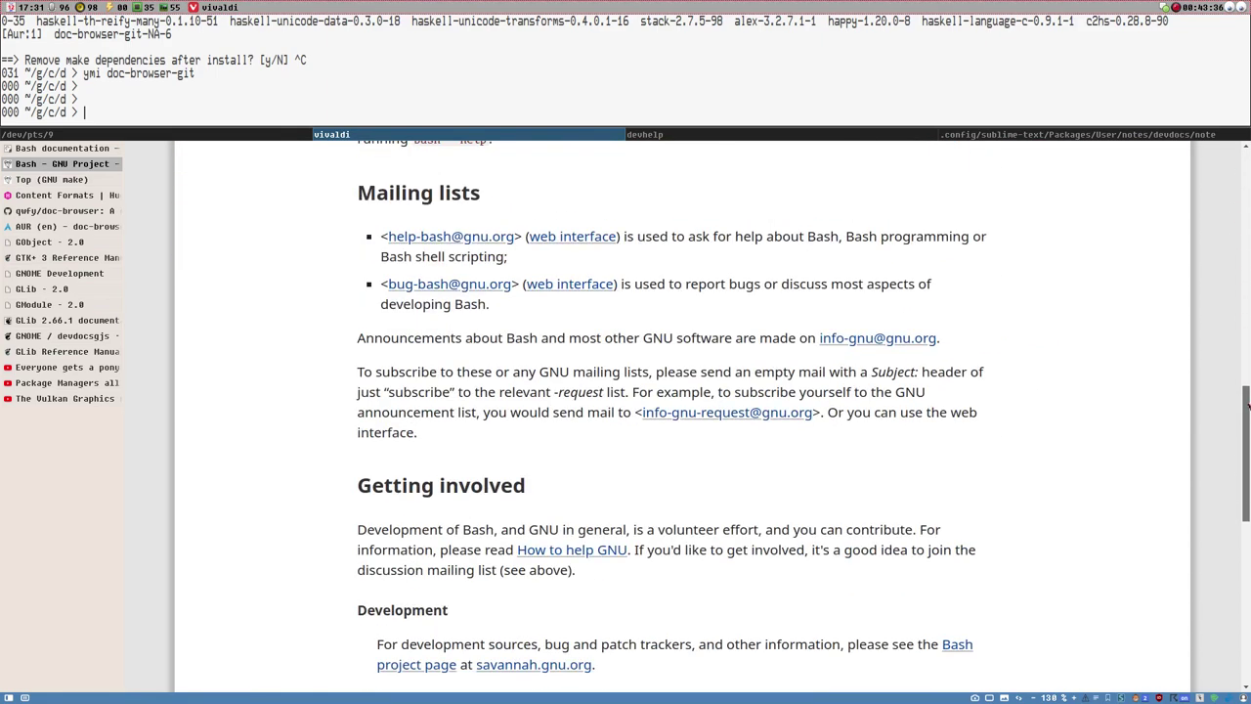
pyautogui.scroll(8, 1247, 235)
pyautogui.scroll(-5, 1247, 207)
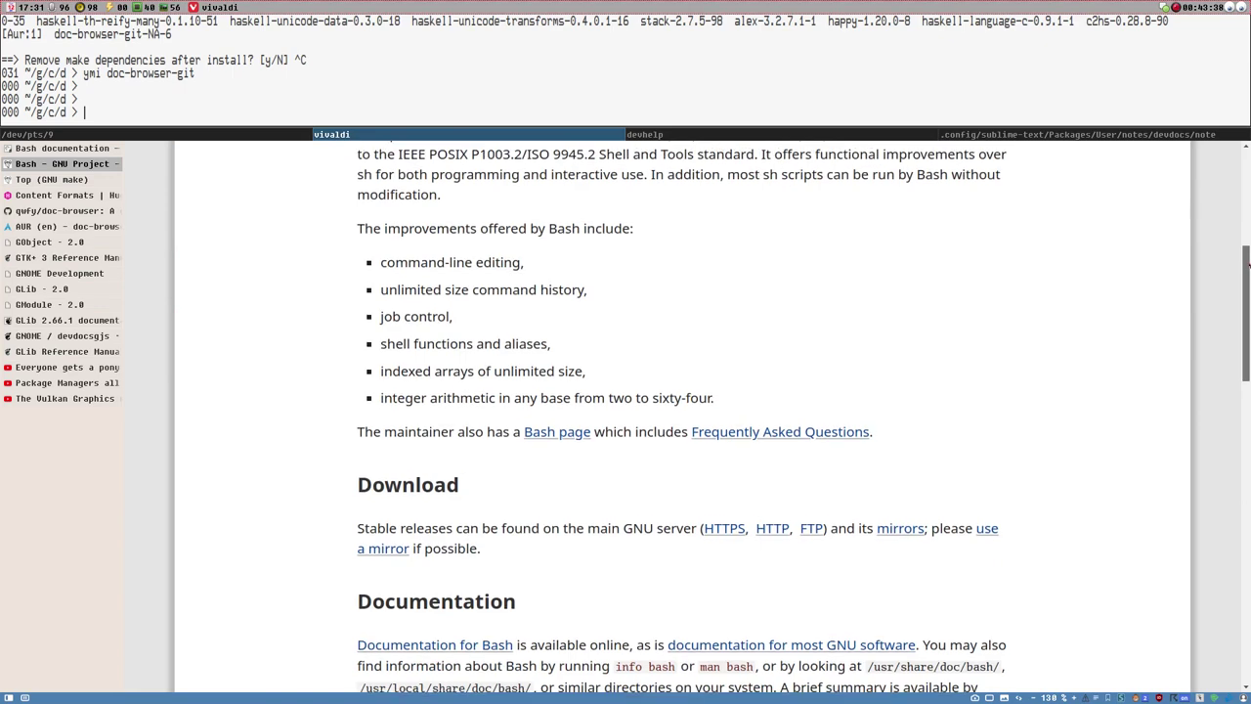
pyautogui.scroll(-1, 870, 364)
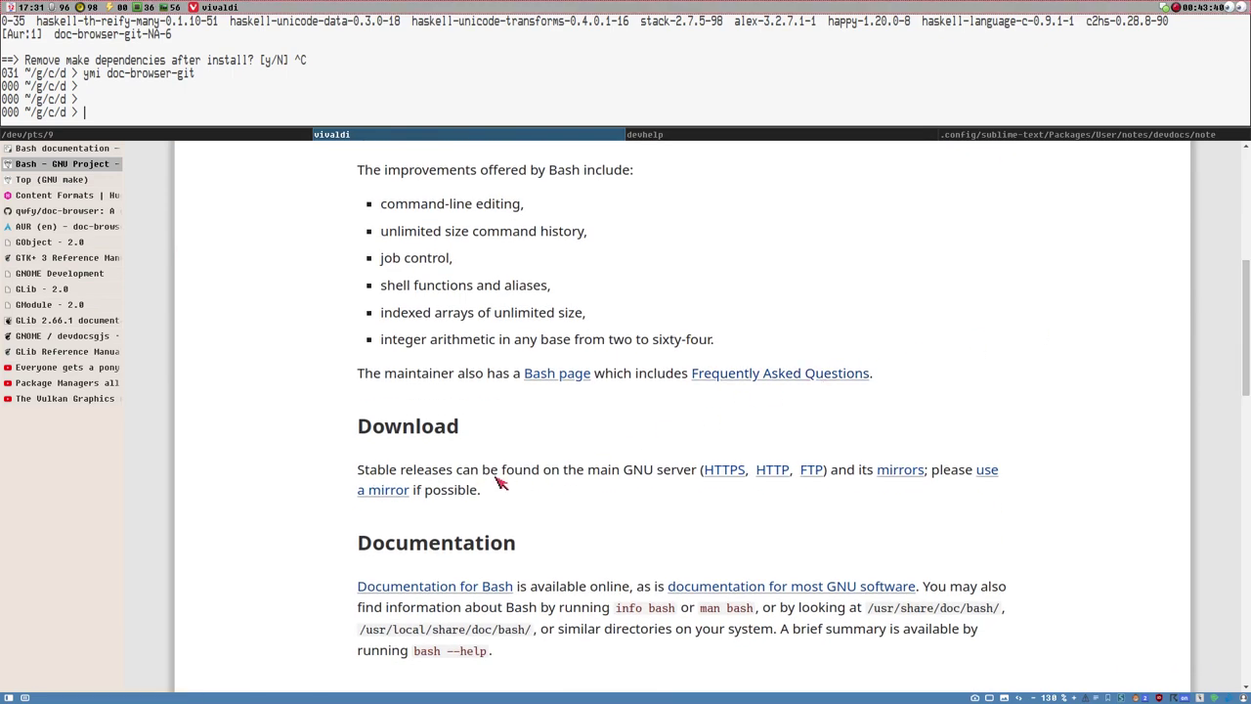
pyautogui.scroll(-2, 664, 469)
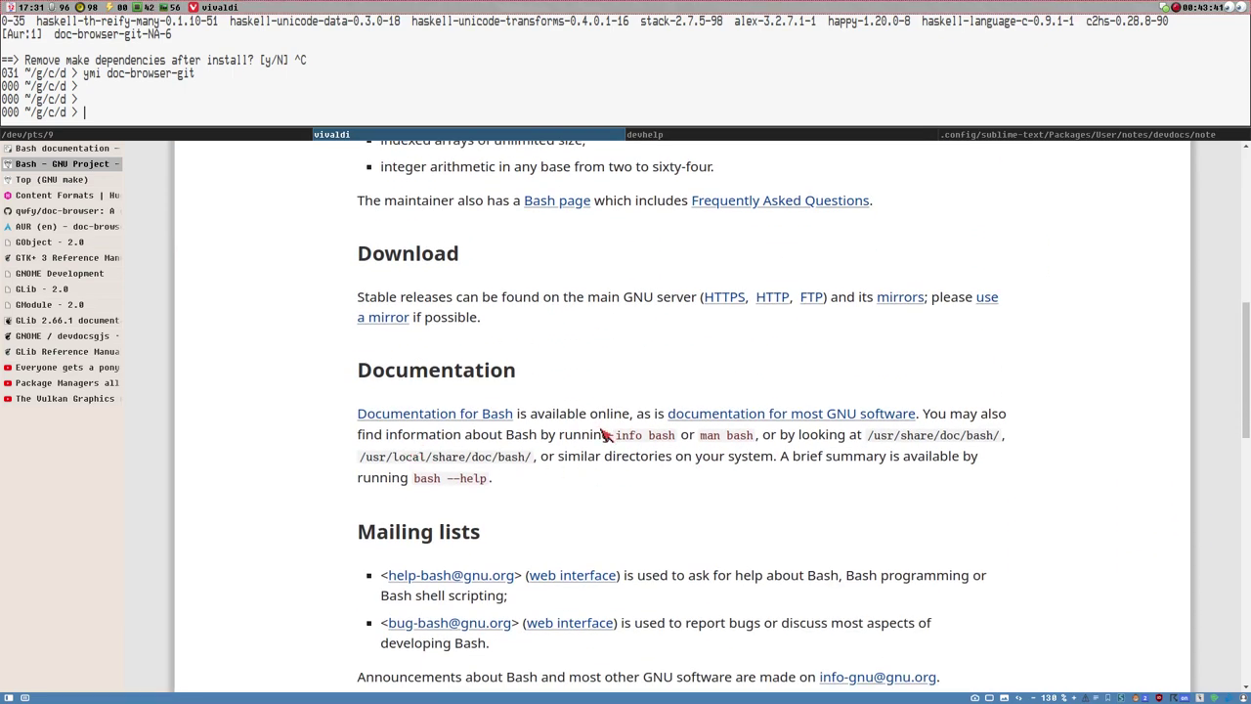
pyautogui.scroll(-1, 603, 434)
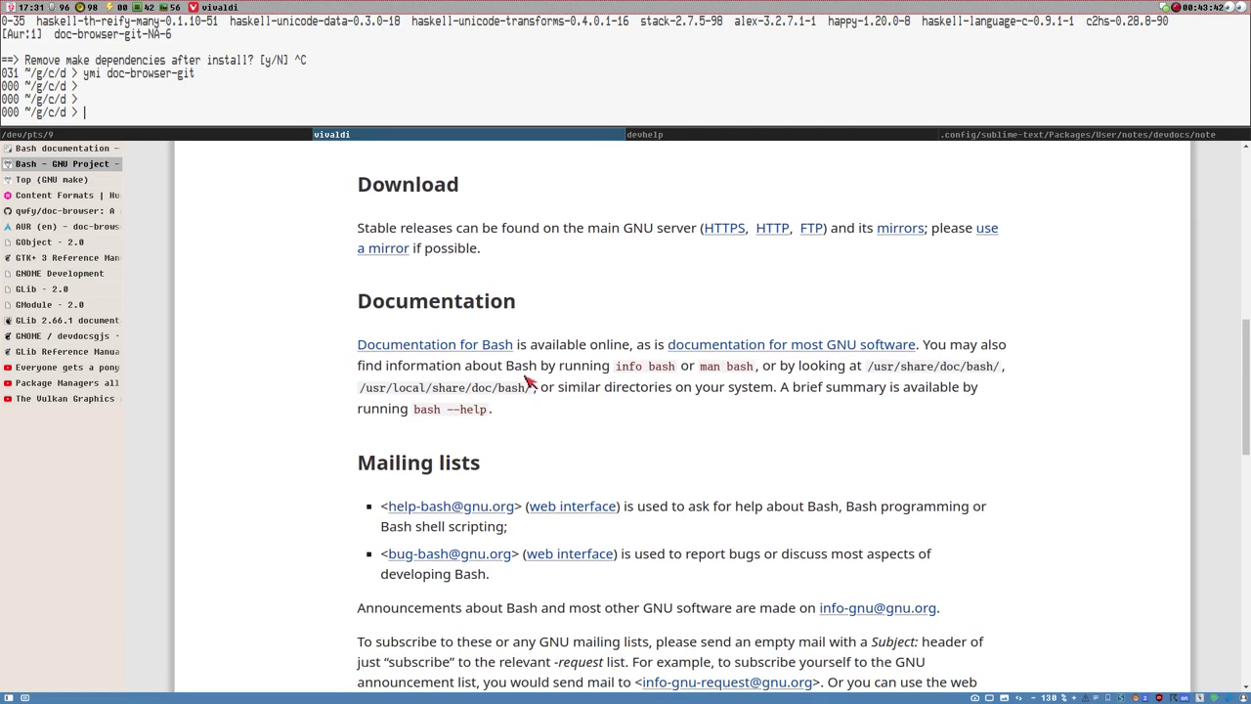
pyautogui.click(474, 347)
pyautogui.scroll(-3, 477, 350)
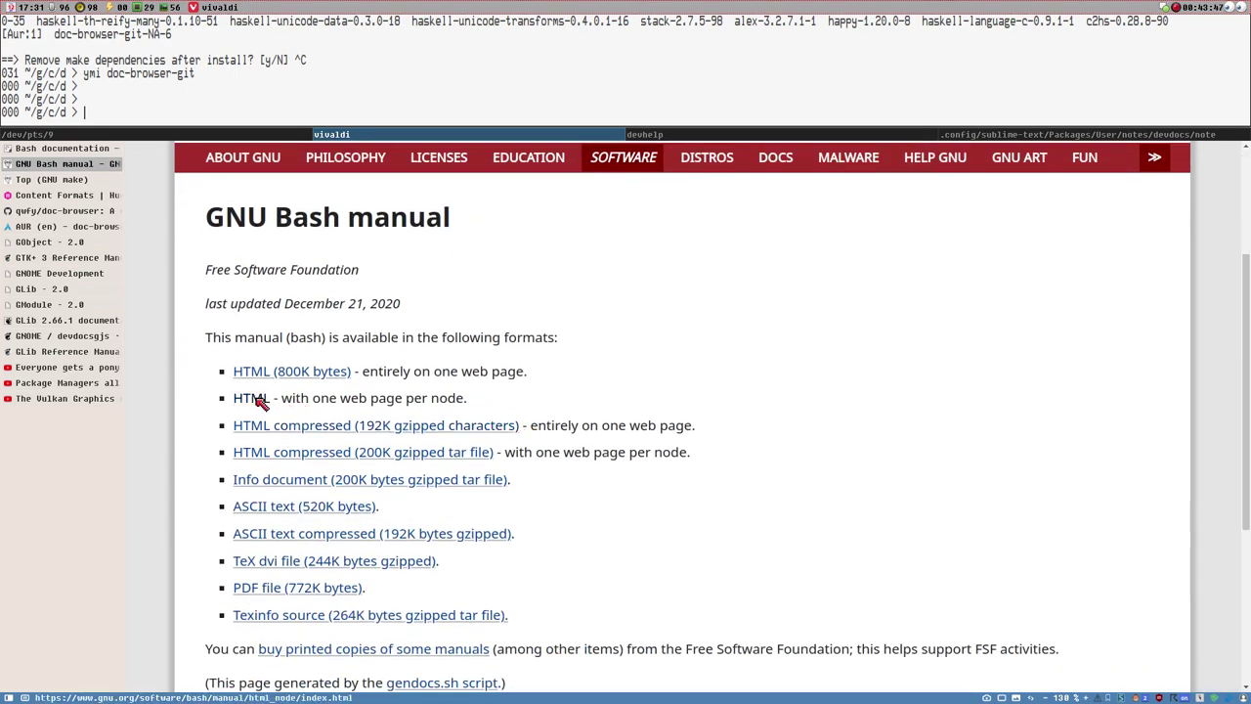
pyautogui.click(252, 400)
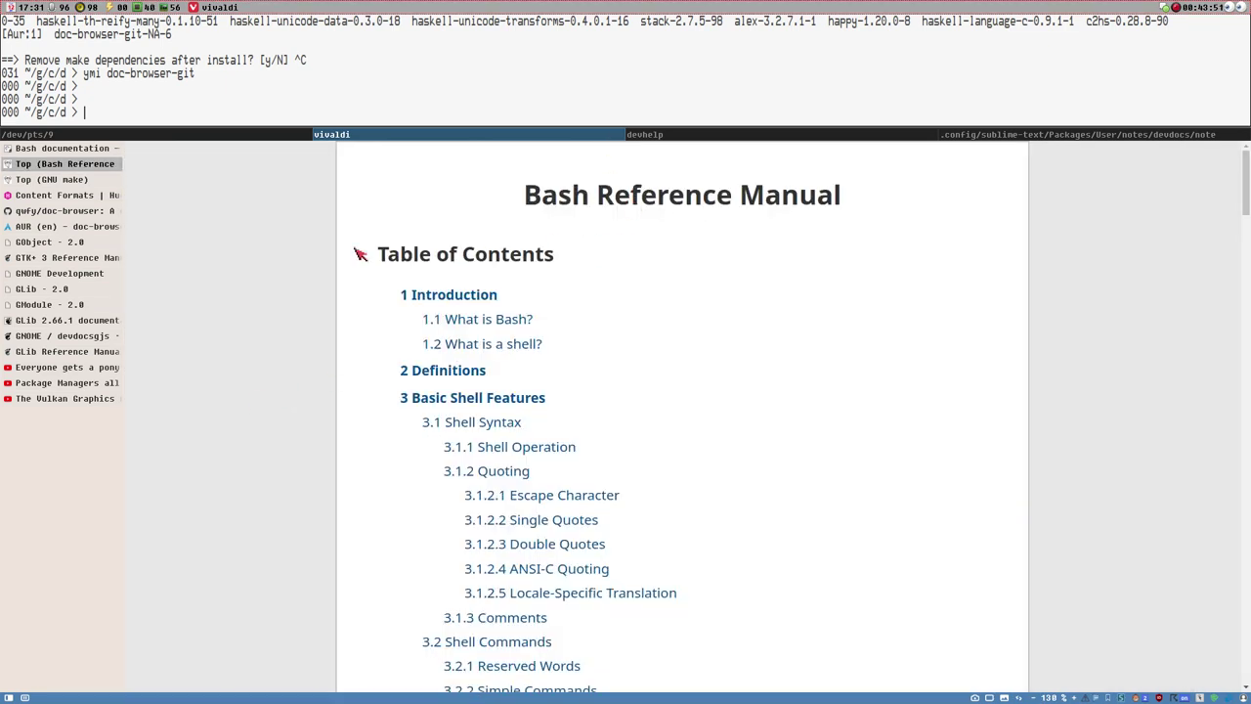
# Compare the Bash and GNU make manual tabs, scrolling through the make contents.
pyautogui.click(64, 179)
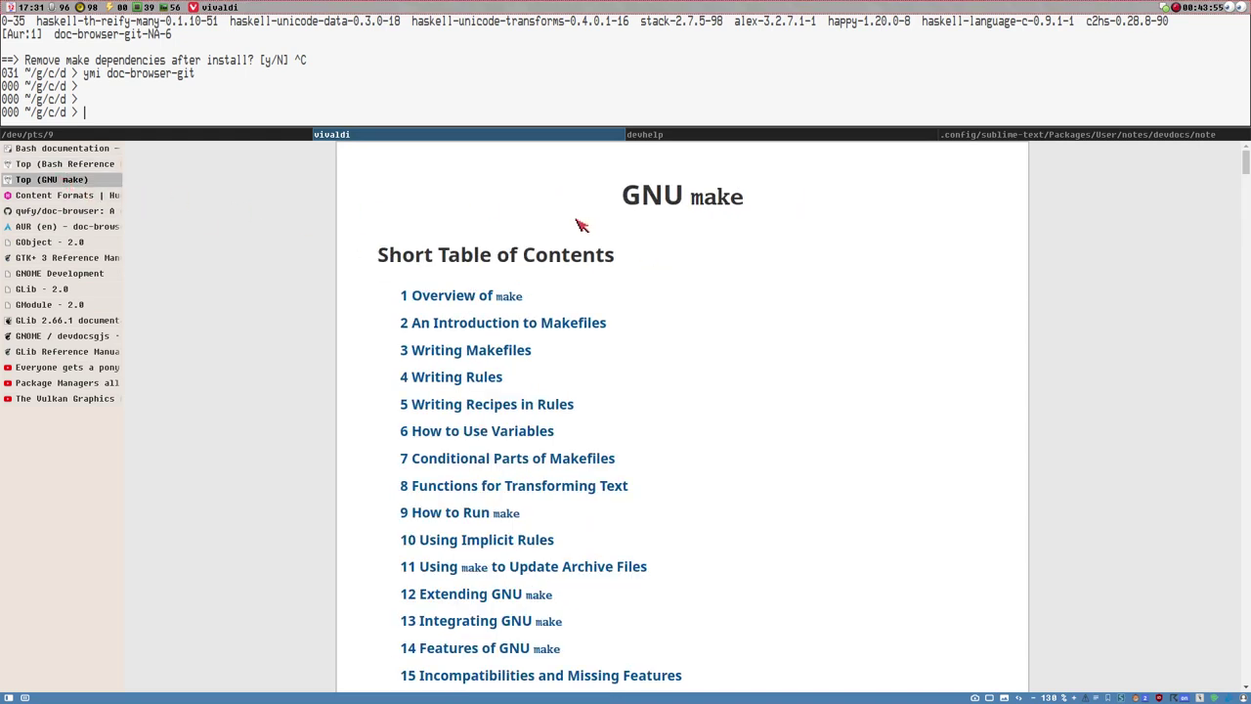
pyautogui.click(67, 164)
pyautogui.click(63, 179)
pyautogui.click(70, 167)
pyautogui.click(72, 178)
pyautogui.scroll(-3, 636, 366)
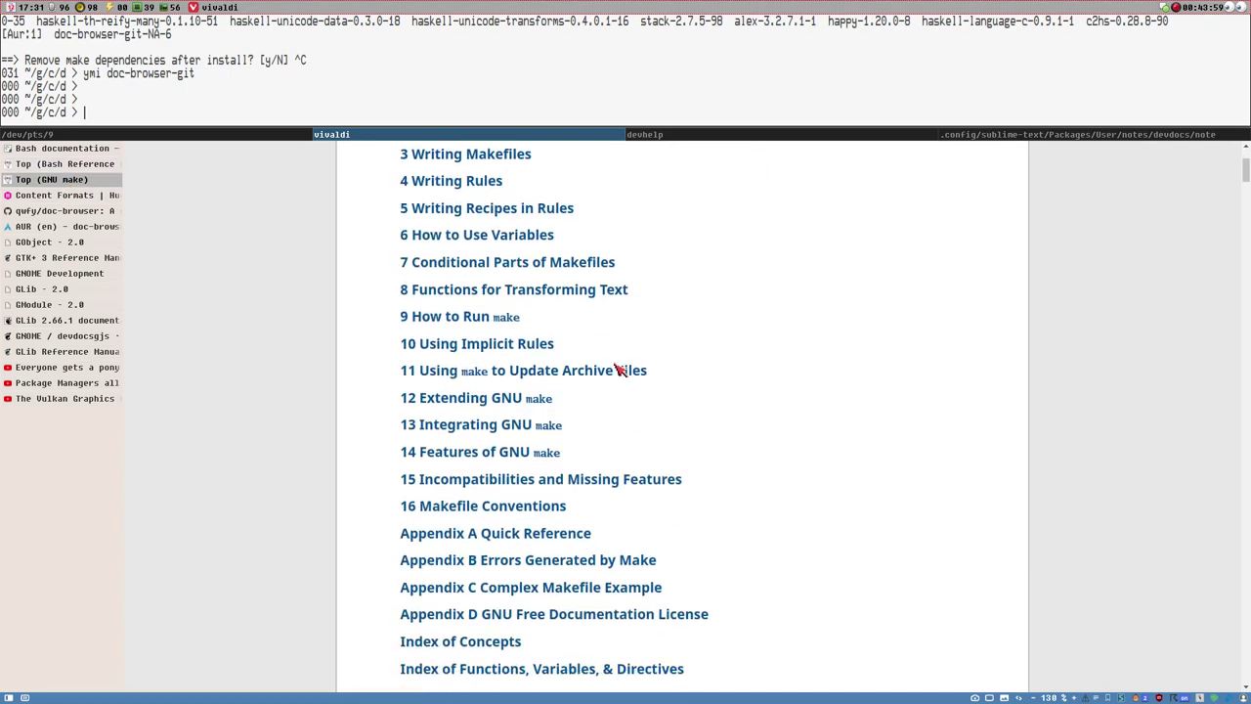
pyautogui.scroll(3, 684, 313)
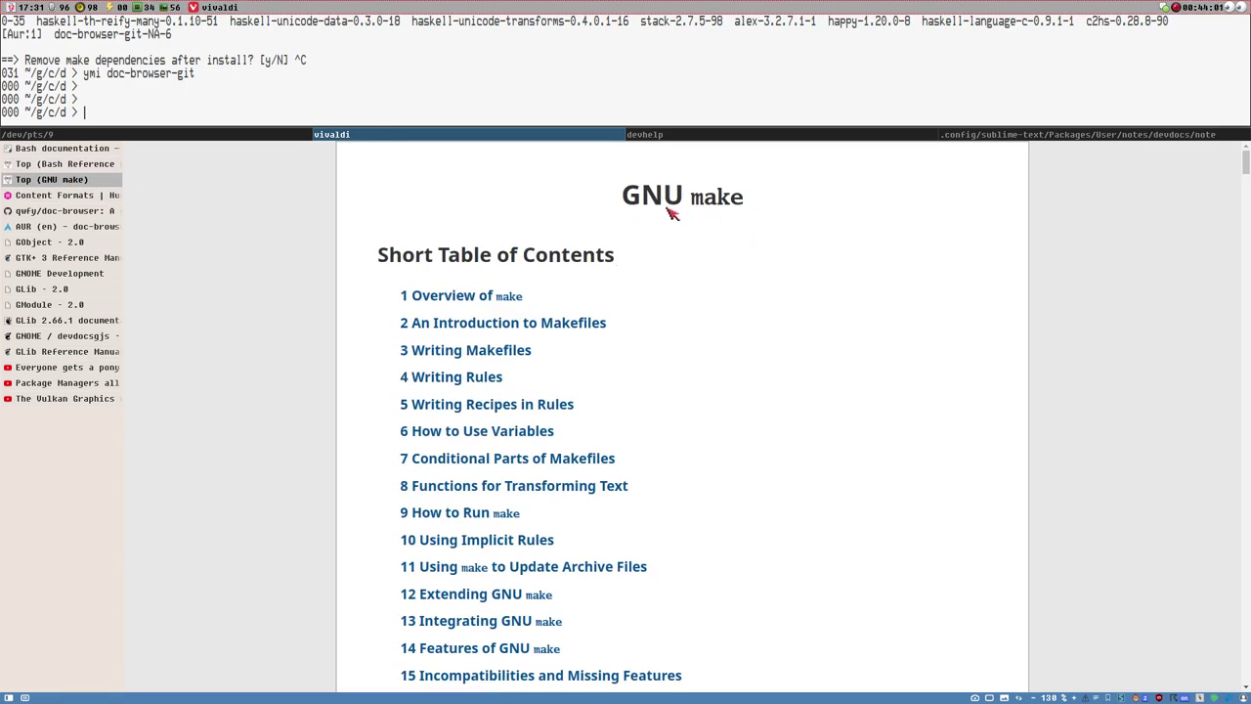
pyautogui.scroll(-2, 698, 245)
pyautogui.scroll(2, 1095, 245)
pyautogui.moveTo(1244, 179)
pyautogui.mouseDown()
pyautogui.moveTo(1246, 533)
pyautogui.moveTo(1245, 161)
pyautogui.mouseUp()
pyautogui.scroll(-2, 826, 337)
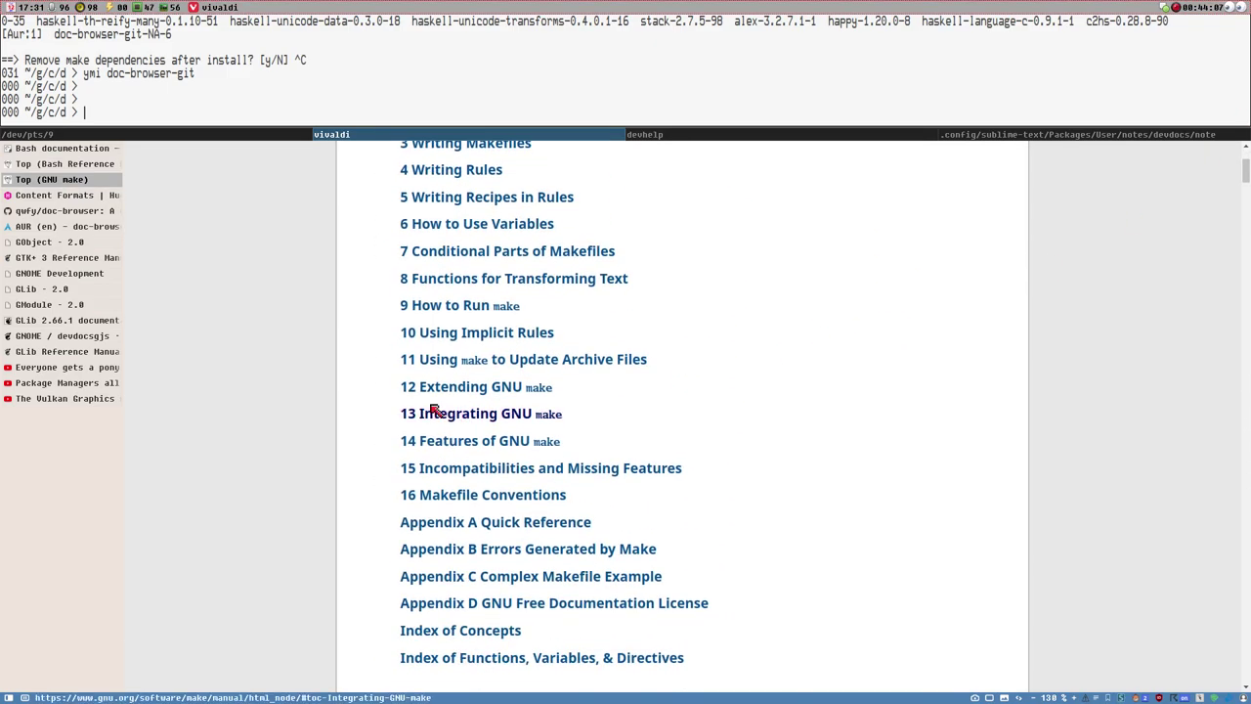
pyautogui.scroll(2, 601, 389)
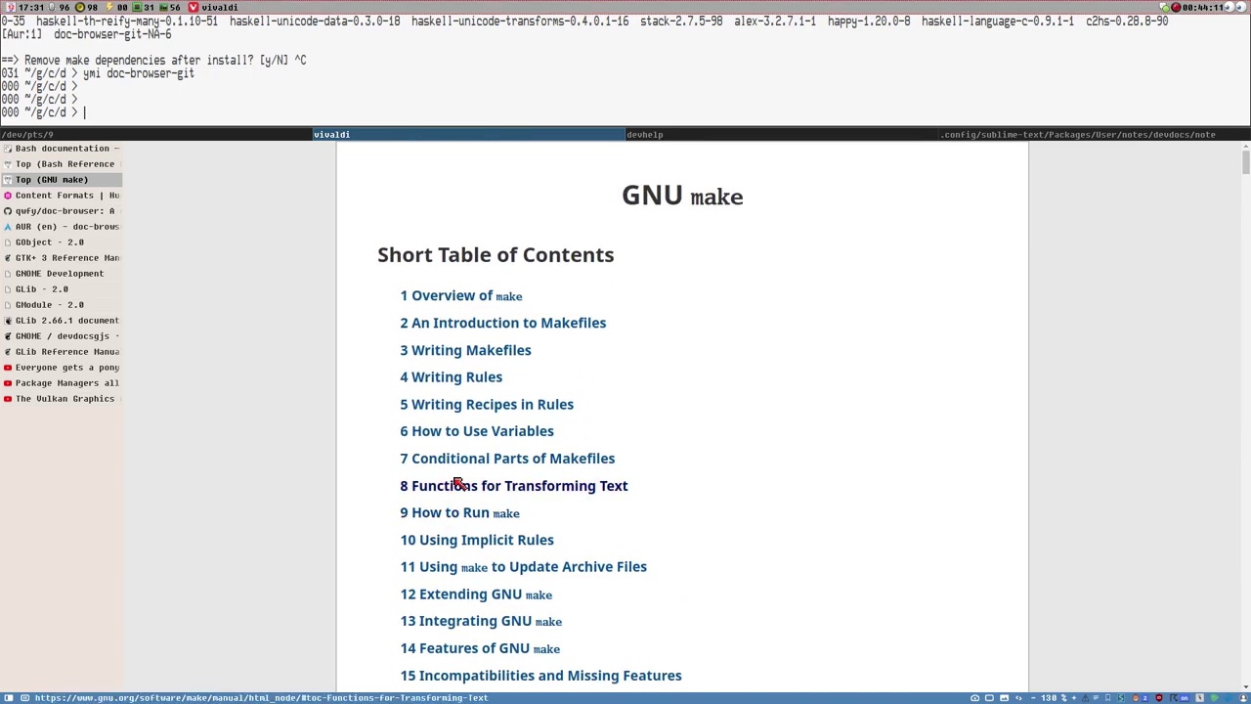
# Read GNU make's 8.4 Functions for Conditionals, return to contents, then switch back to the Bash manual.
pyautogui.click(494, 459)
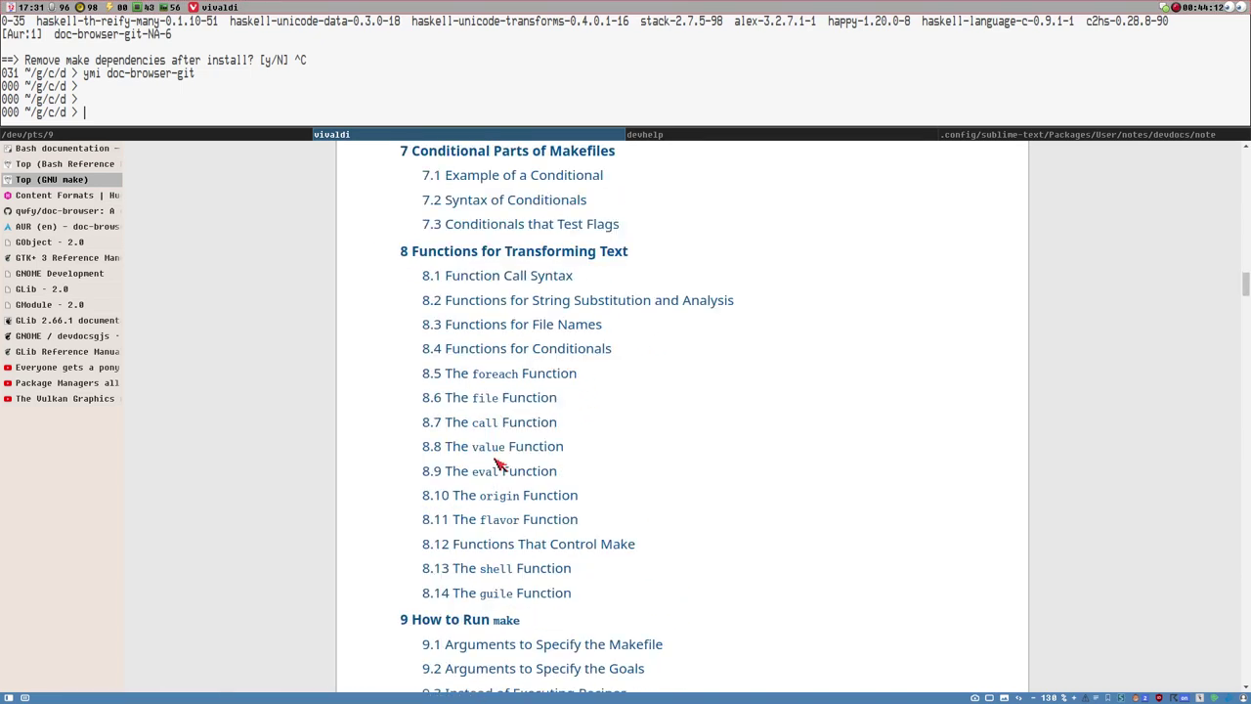
pyautogui.click(505, 350)
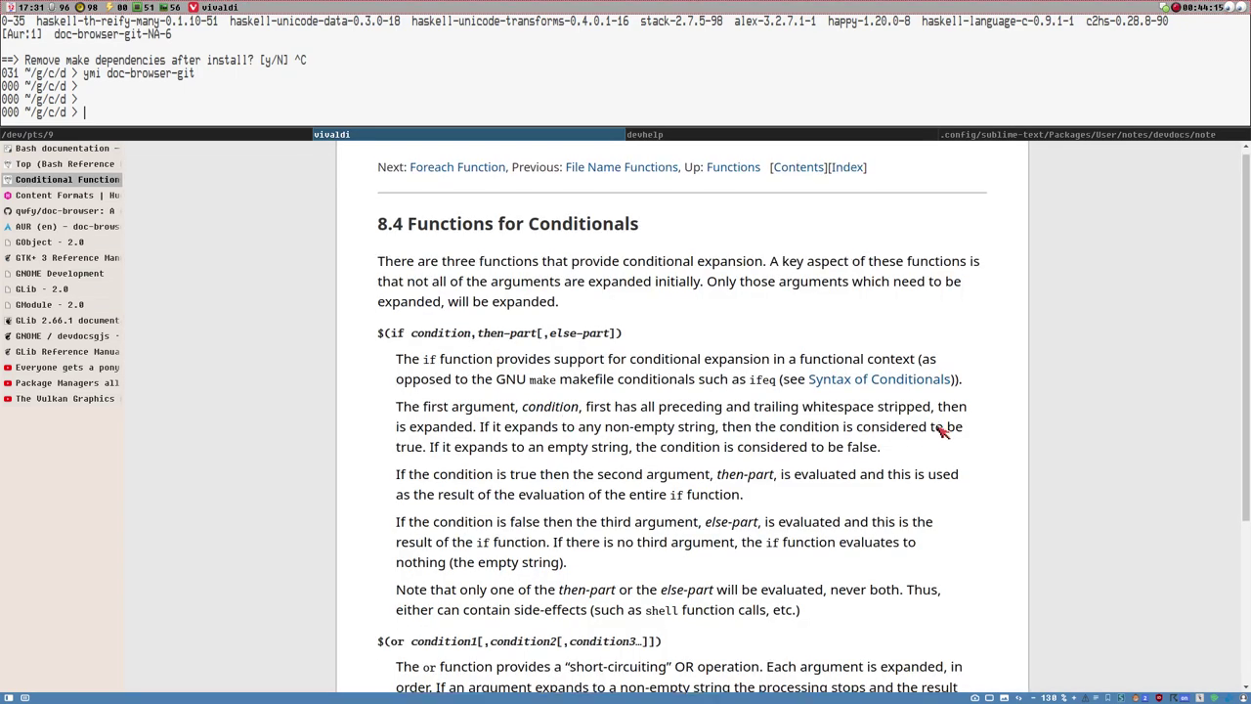
pyautogui.scroll(-2, 938, 460)
pyautogui.scroll(2, 382, 358)
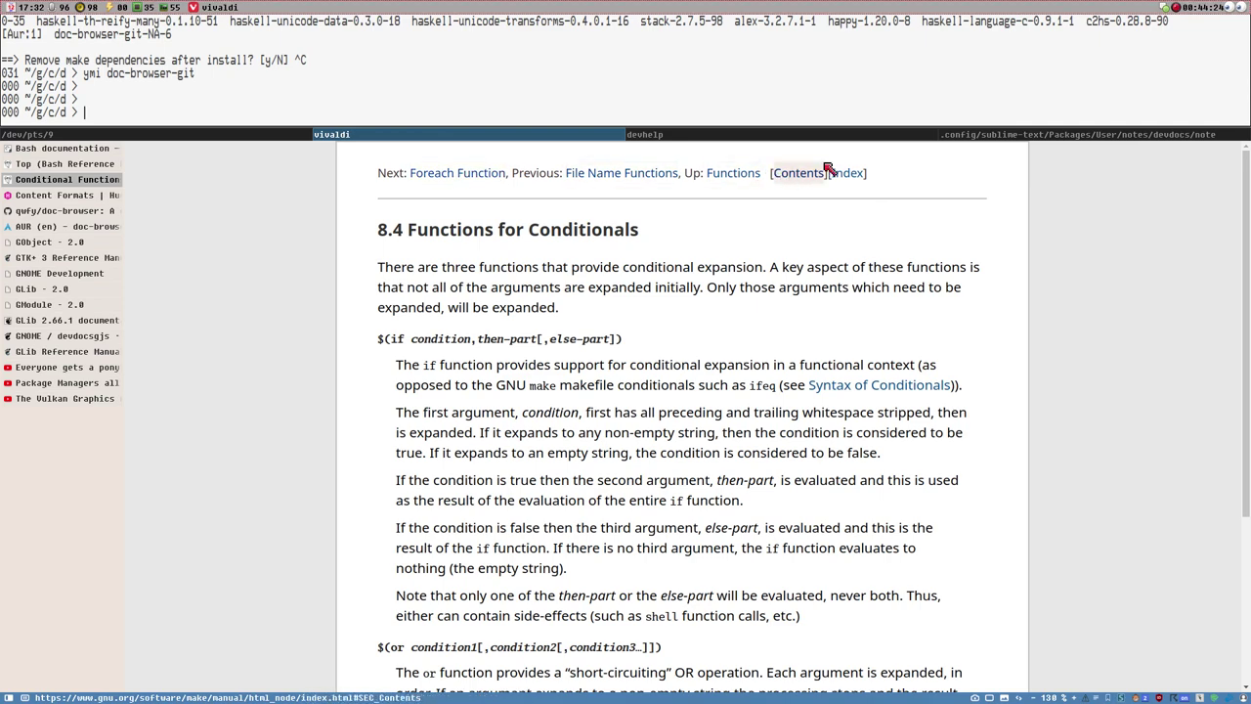
pyautogui.click(796, 176)
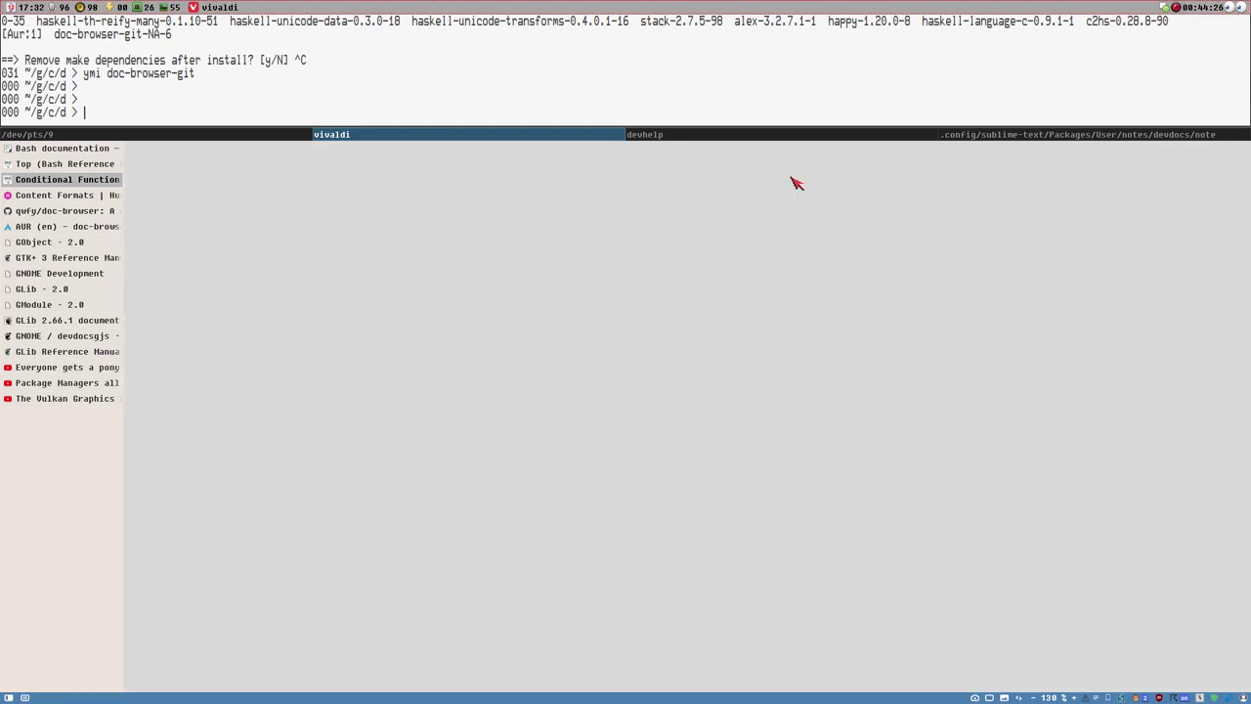
pyautogui.scroll(-1, 567, 294)
pyautogui.scroll(-6, 756, 293)
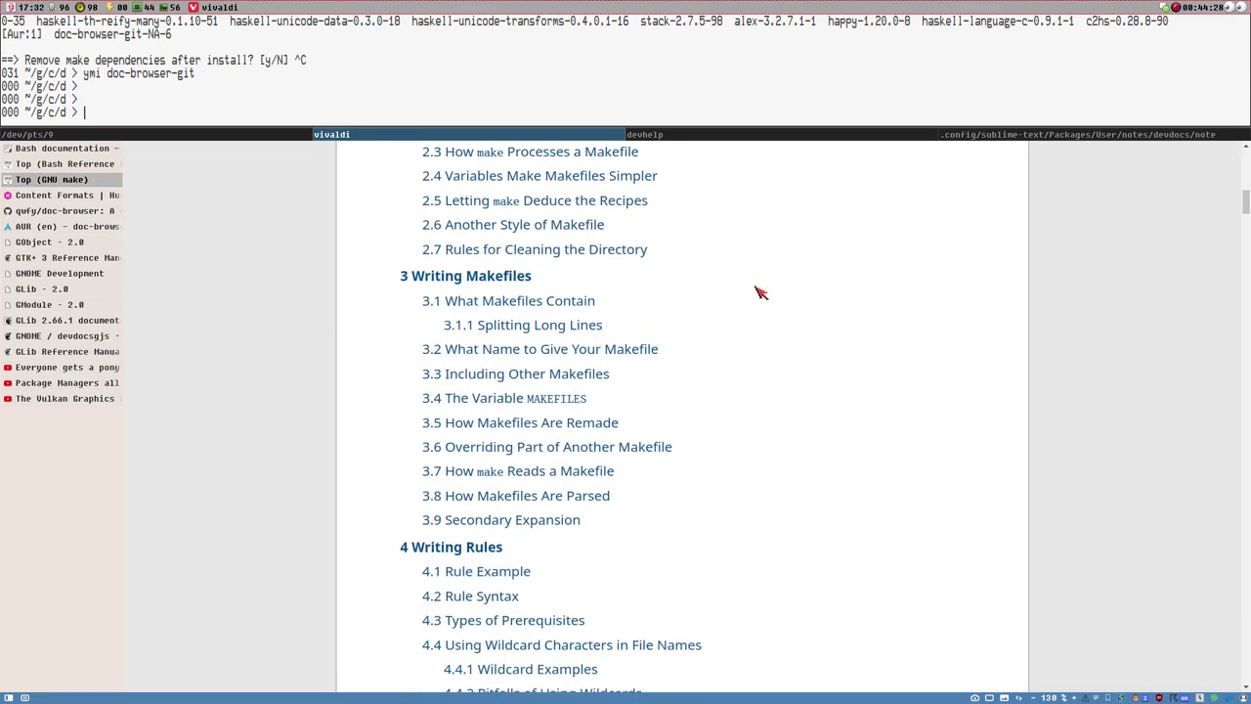
pyautogui.scroll(3, 756, 299)
pyautogui.scroll(4, 789, 347)
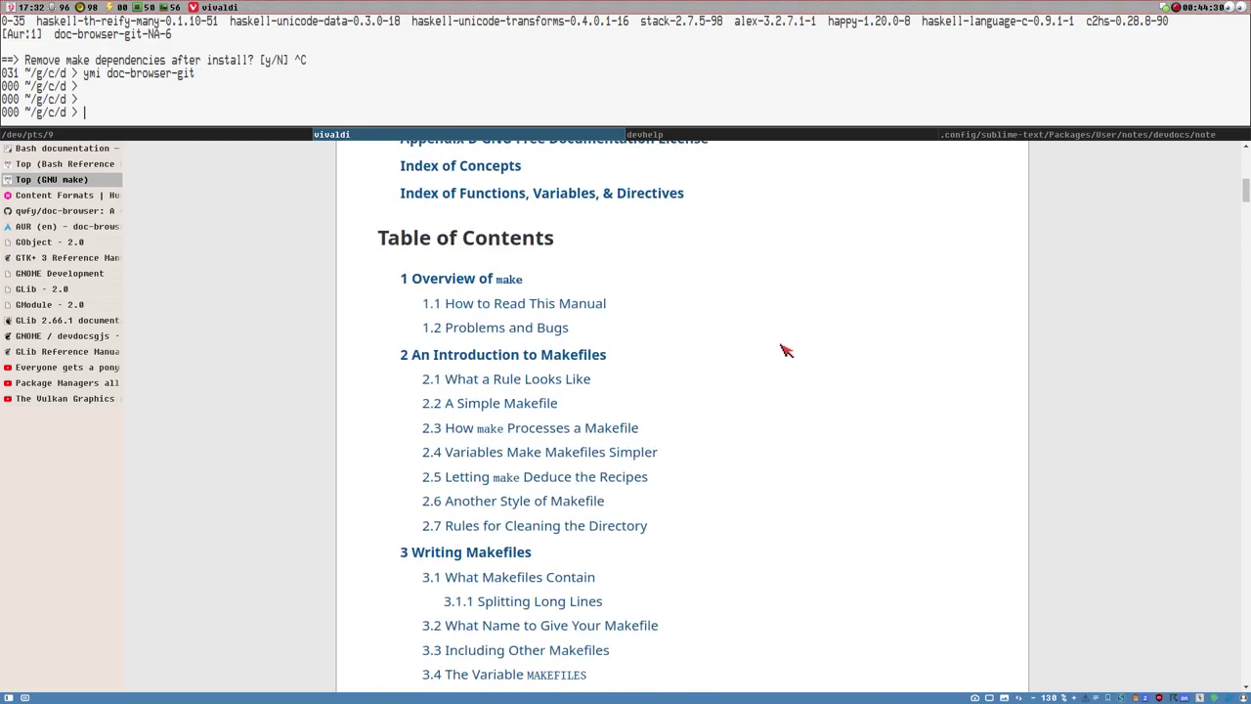
pyautogui.click(65, 165)
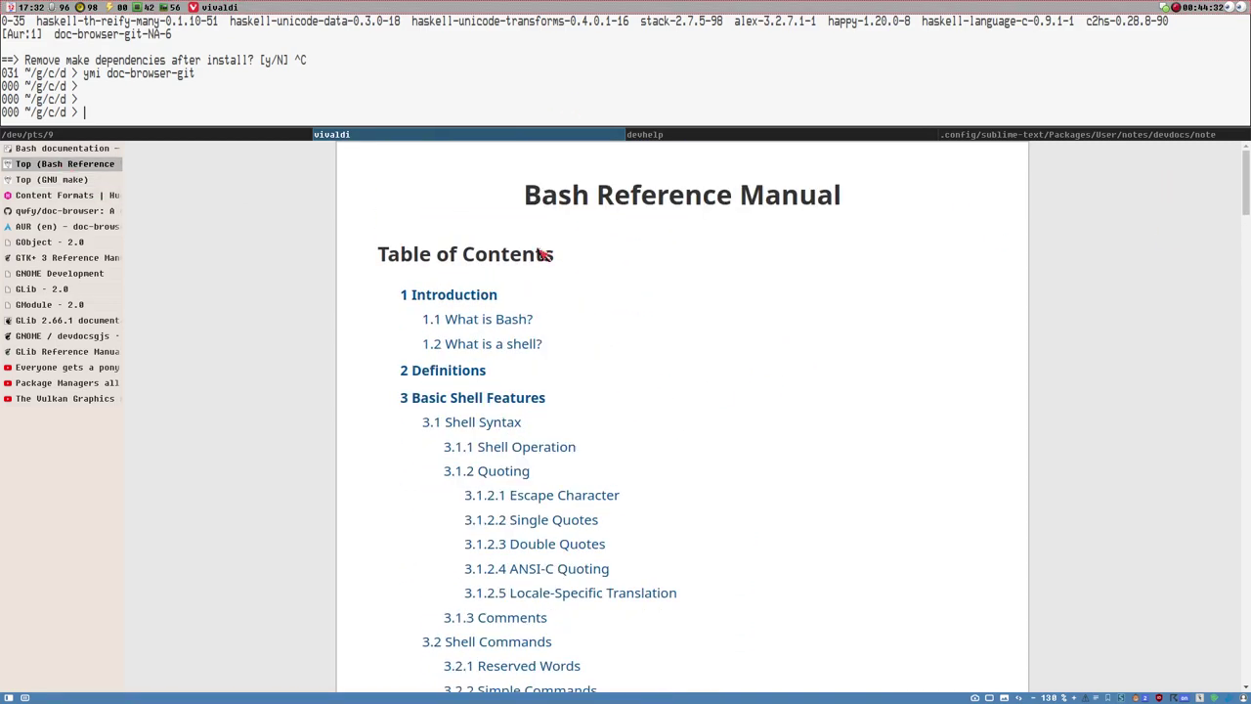
pyautogui.moveTo(1234, 150); pyautogui.dragTo(1220, 105)
# Show DevDocs' disabled Bash manual, then open the C documentation.
pyautogui.click(47, 149)
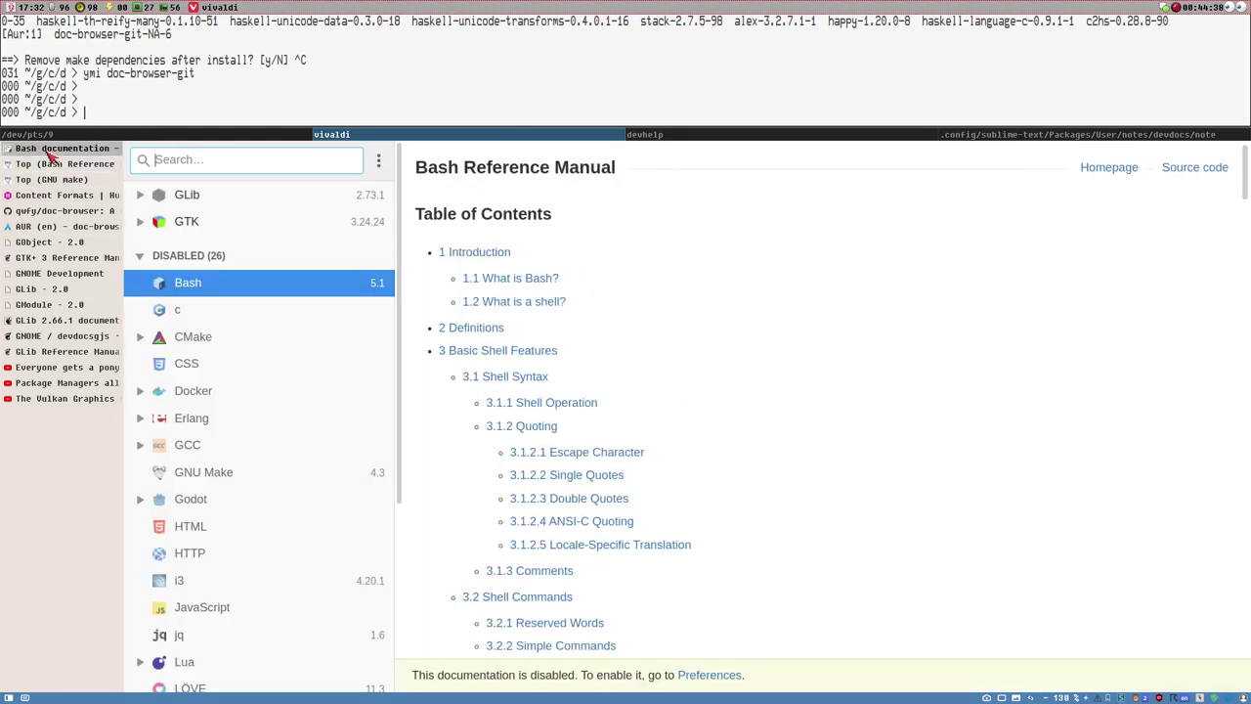
pyautogui.click(181, 285)
pyautogui.scroll(-5, 246, 357)
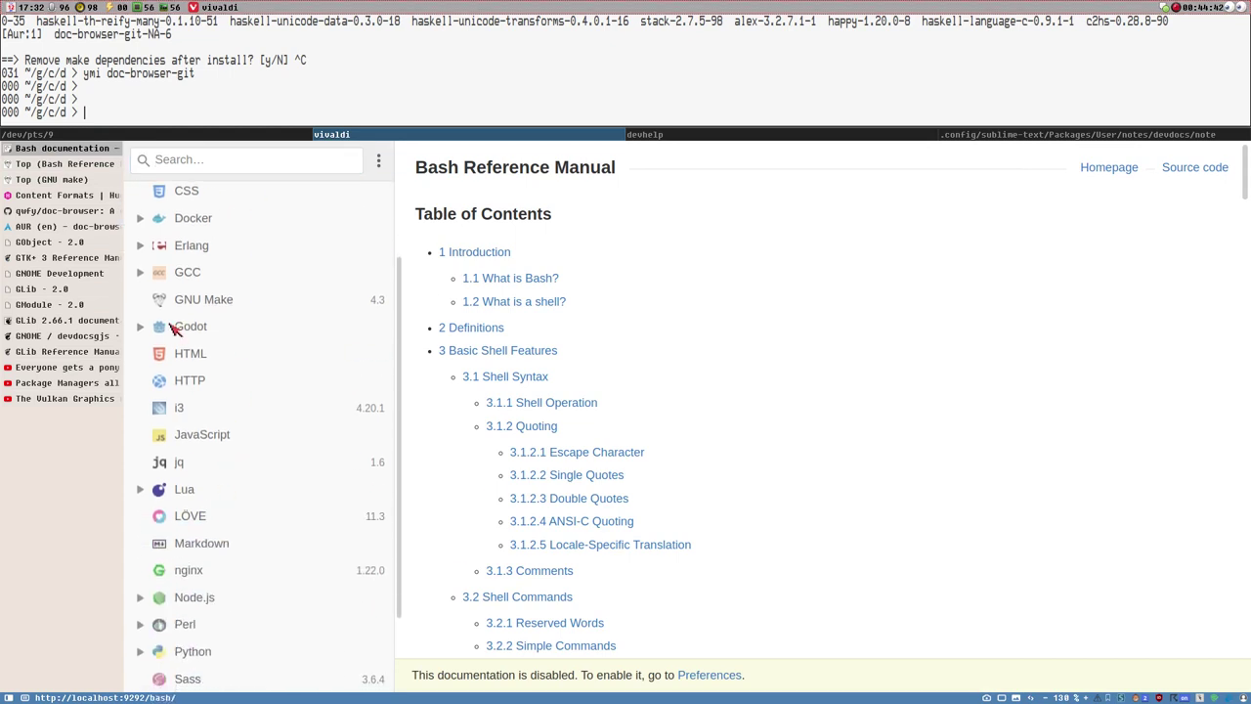
pyautogui.scroll(3, 219, 372)
pyautogui.scroll(2, 220, 285)
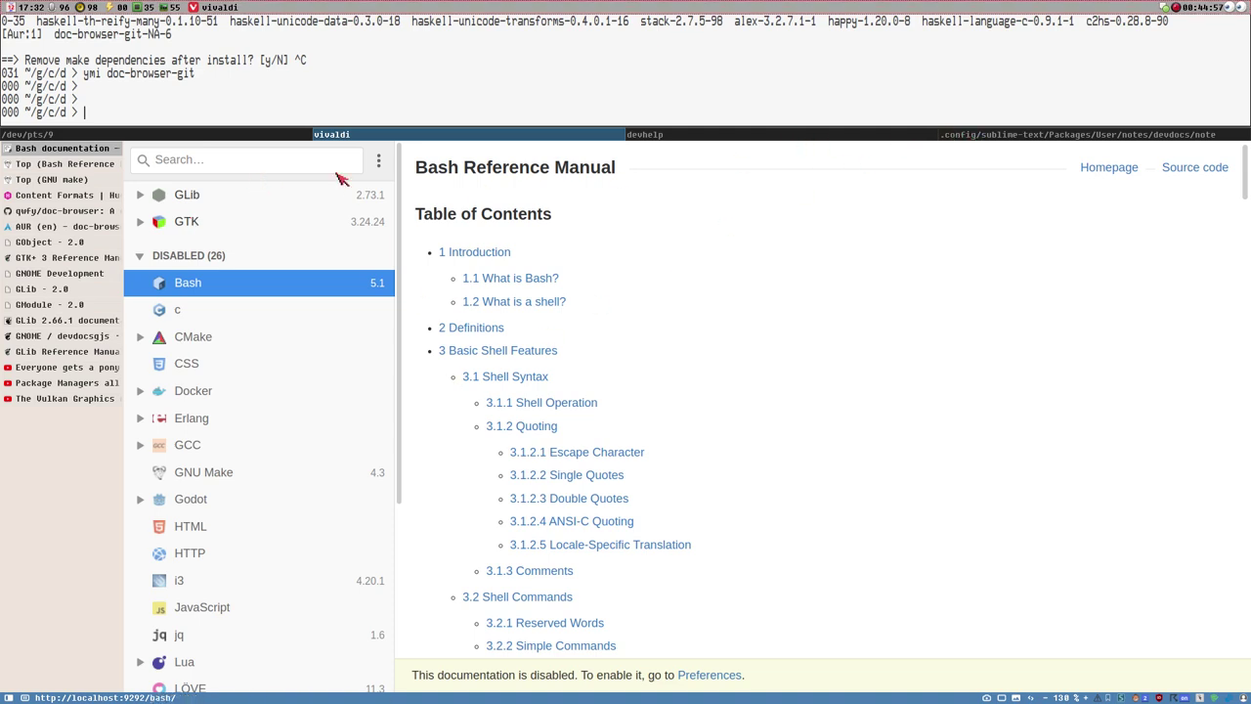
pyautogui.click(177, 312)
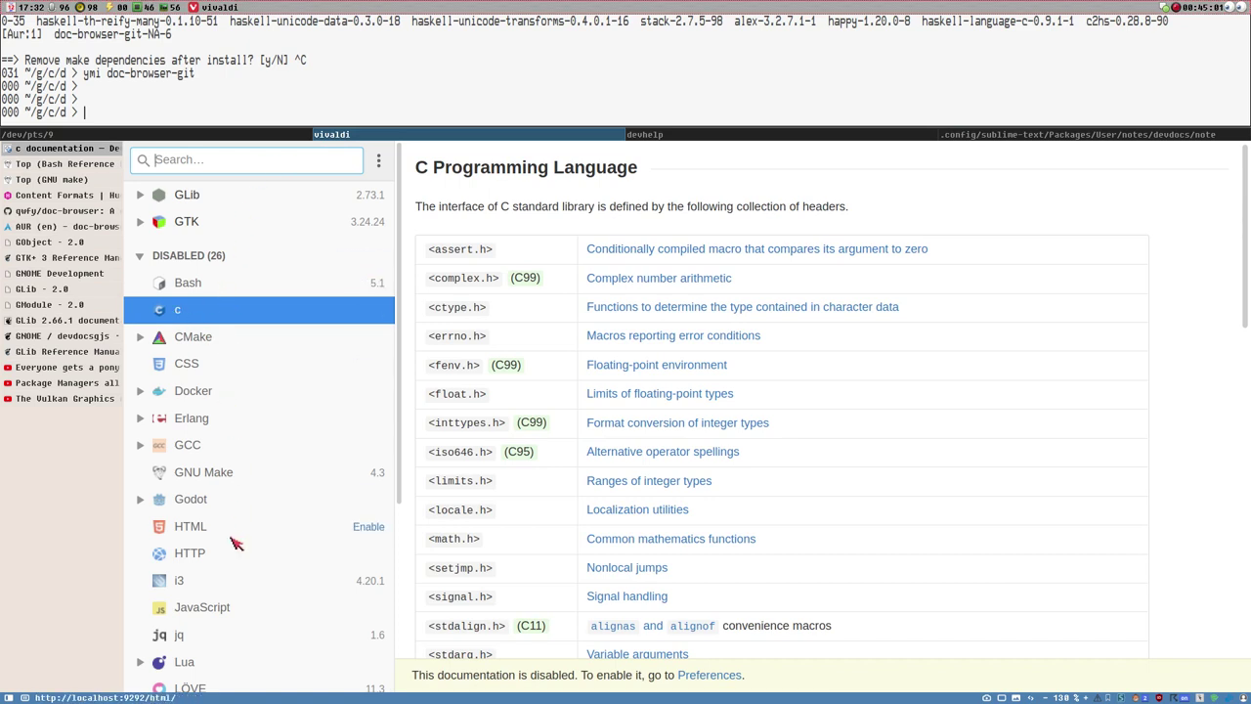
pyautogui.scroll(-5, 235, 543)
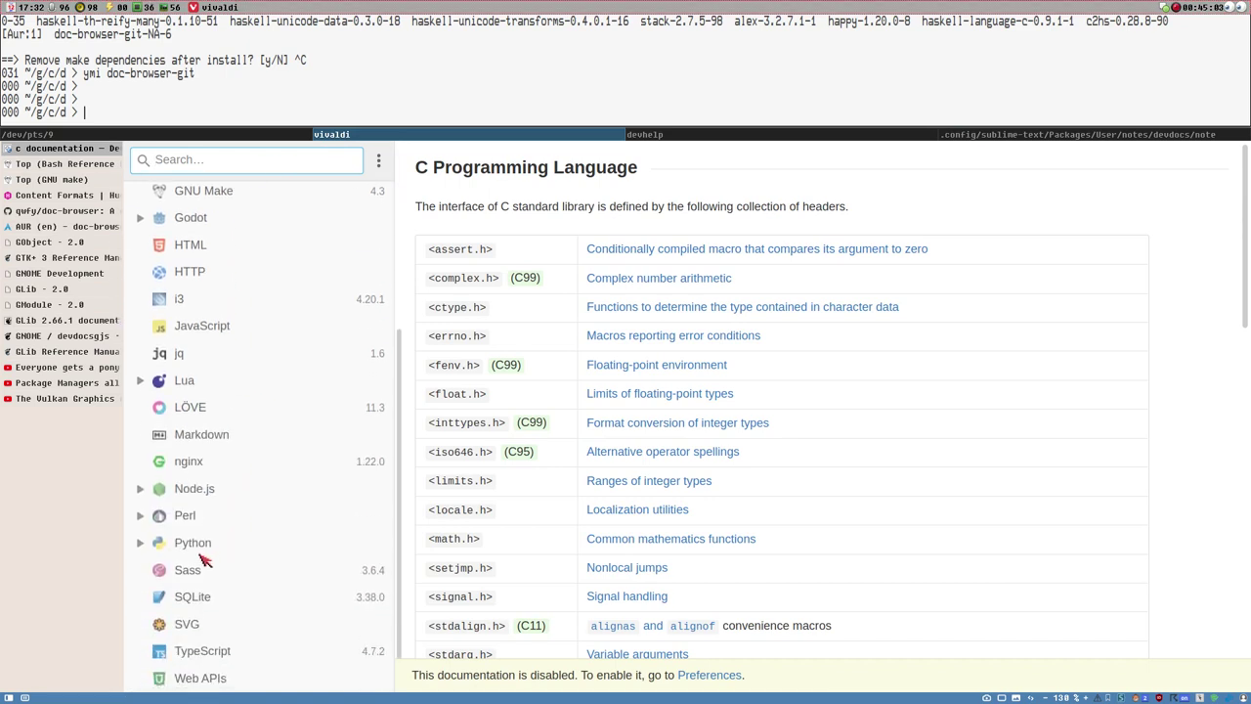
pyautogui.scroll(5, 264, 439)
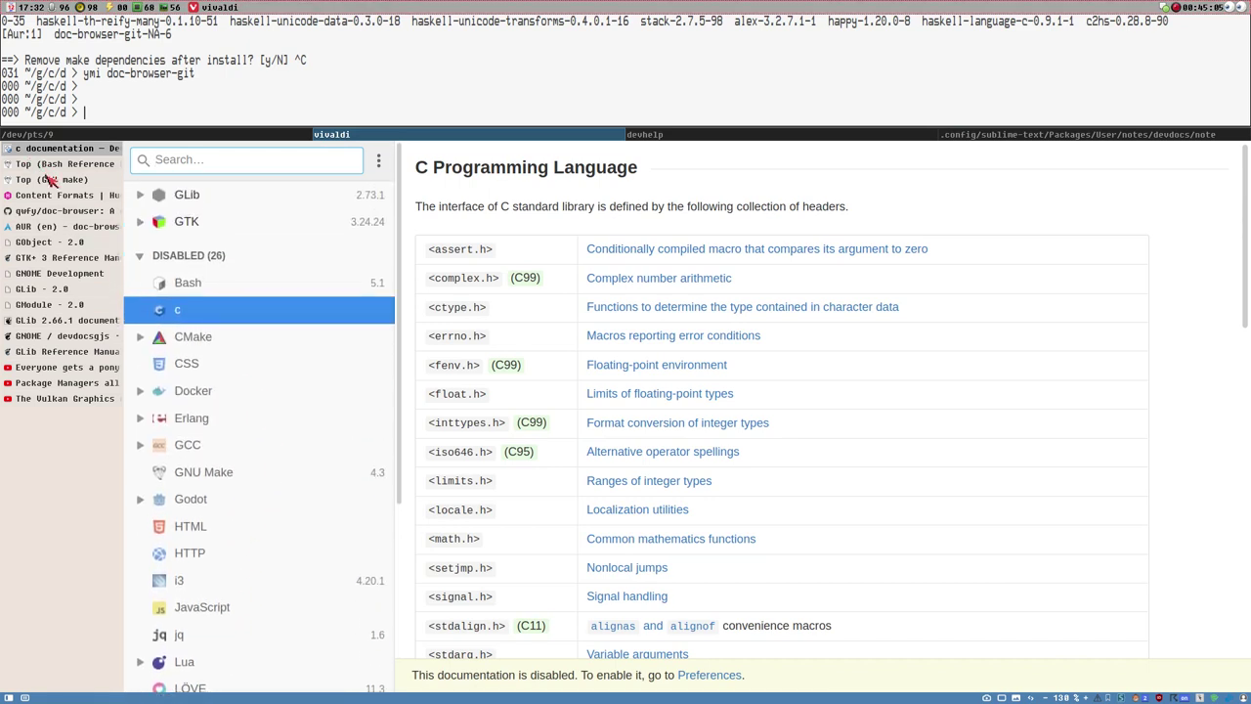
# Glance at the GObject 2.0 and GNOME Development tabs before returning to the C docs.
pyautogui.click(47, 244)
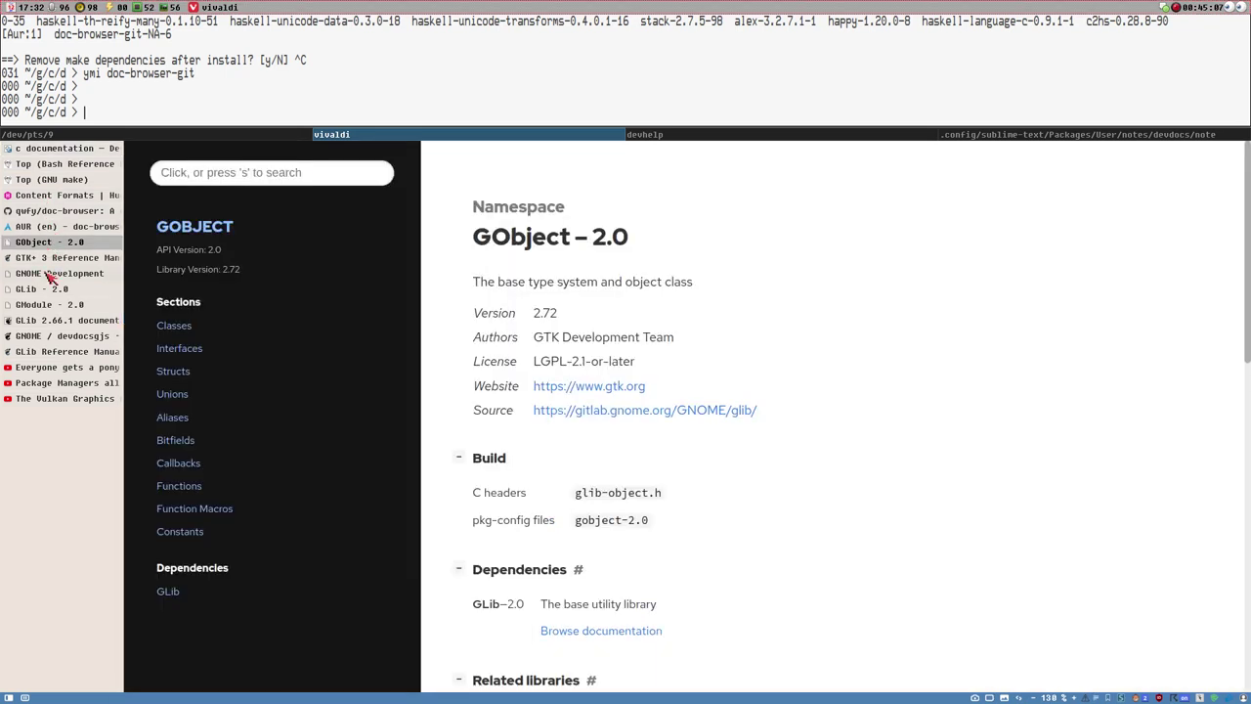
pyautogui.click(48, 275)
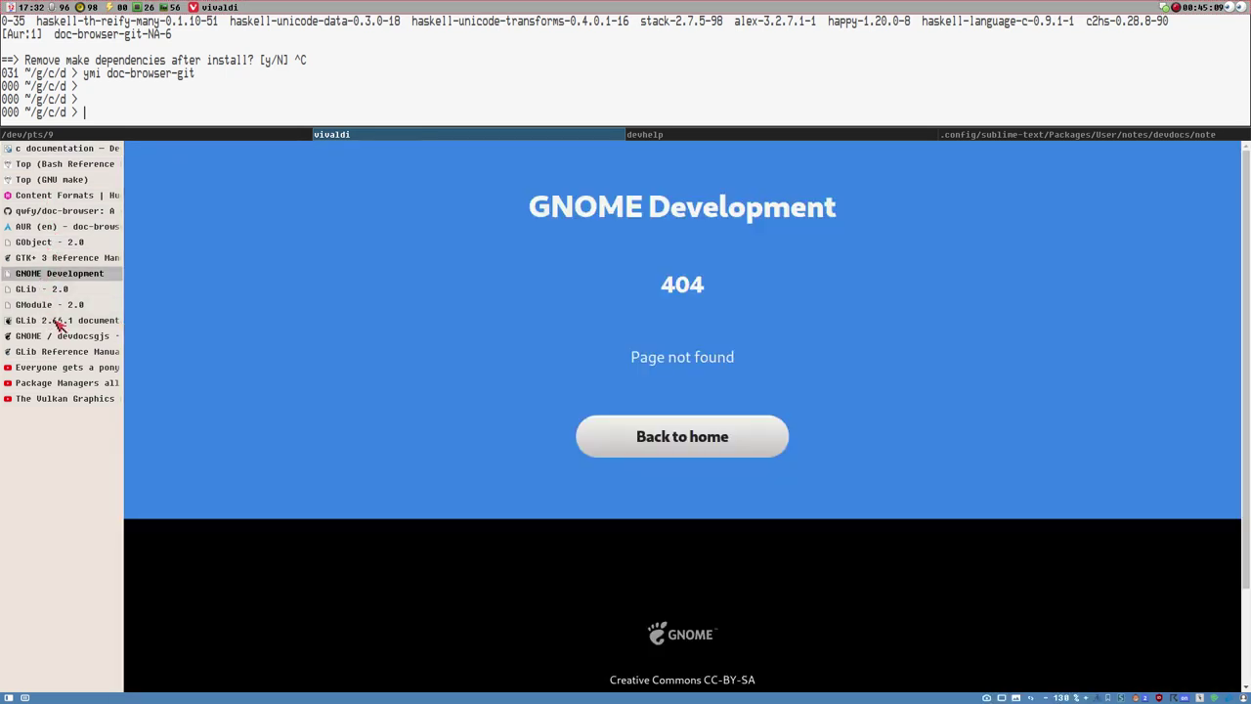
pyautogui.click(59, 241)
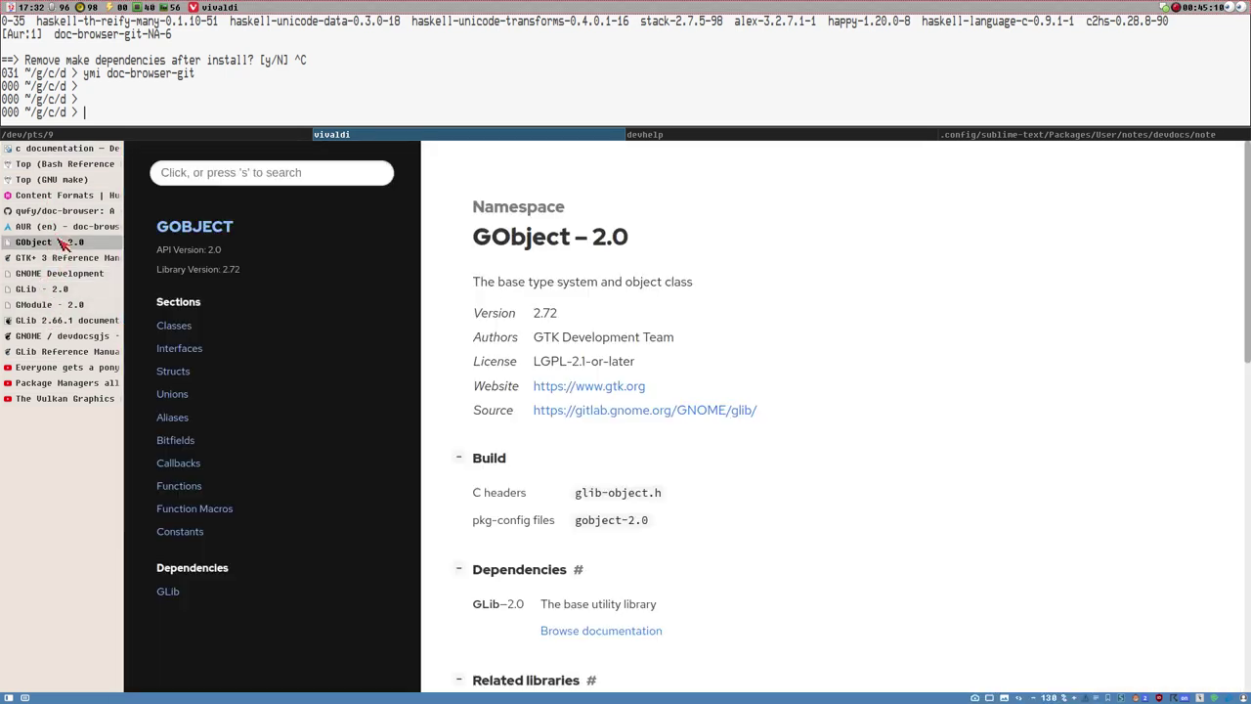
pyautogui.click(54, 149)
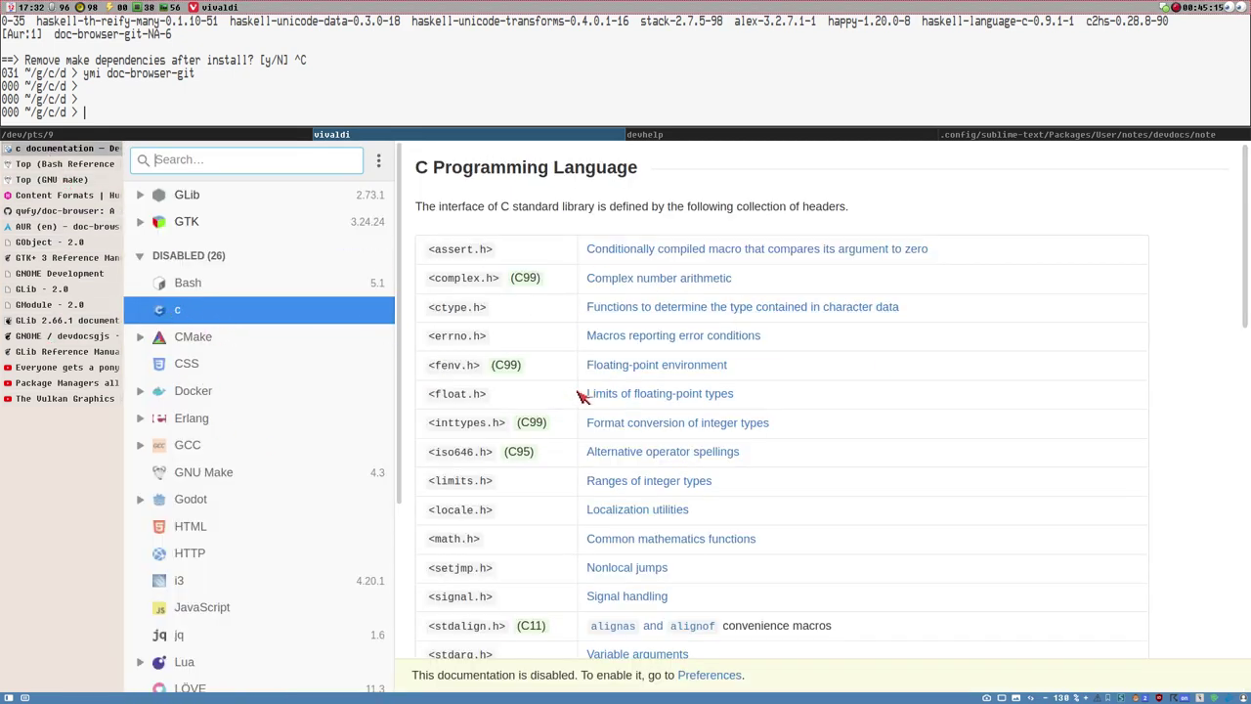
# Read through the Bash documentation again, then bring the Sublime Text notes window forward.
pyautogui.scroll(-2, 293, 312)
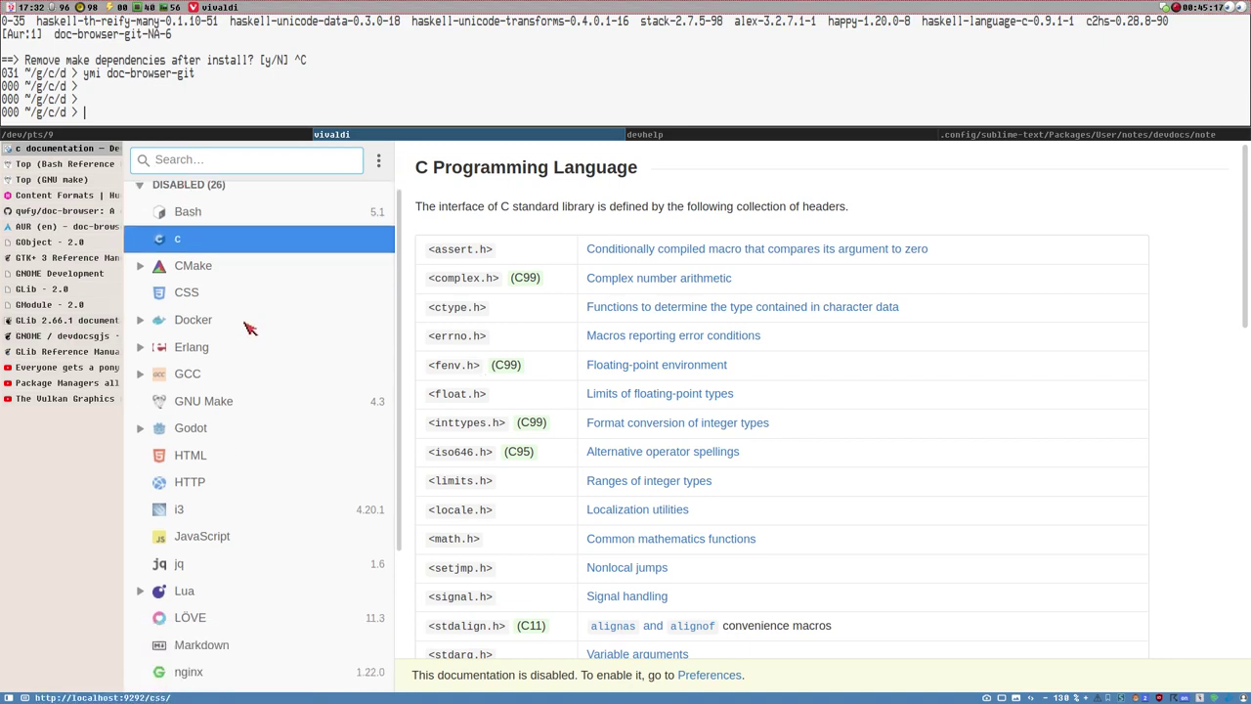
pyautogui.scroll(2, 250, 330)
pyautogui.moveTo(250, 329)
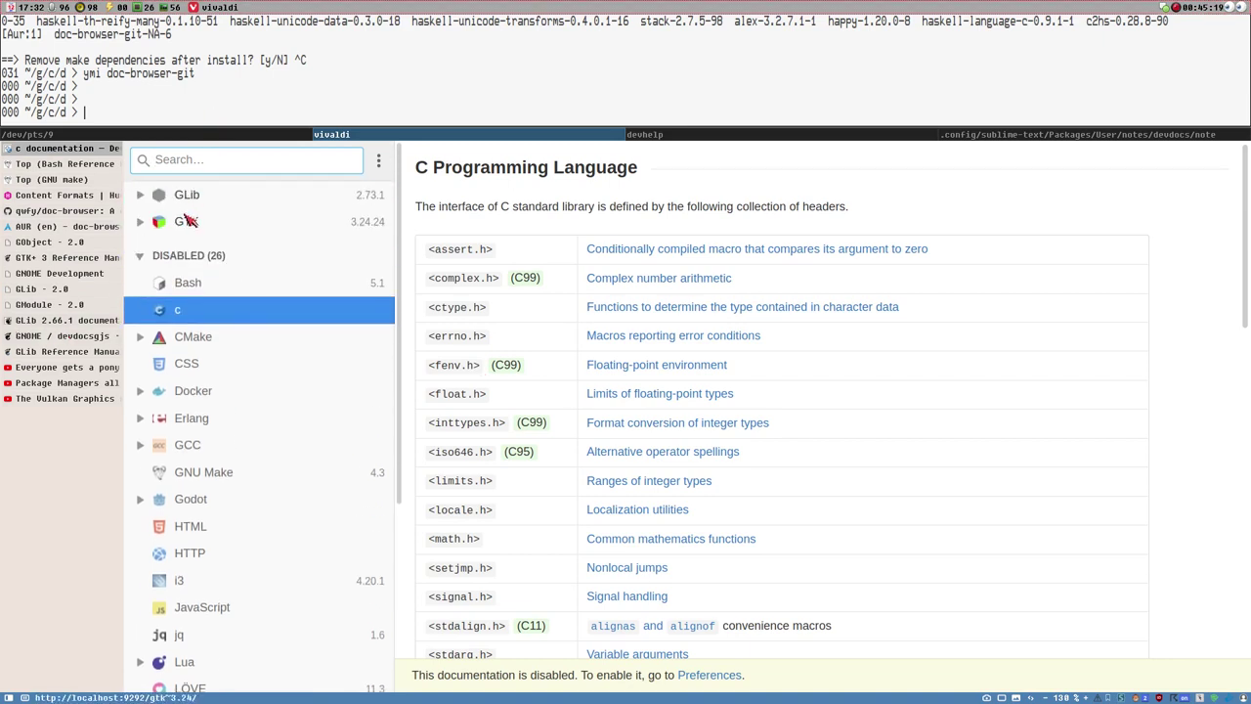
pyautogui.click(259, 287)
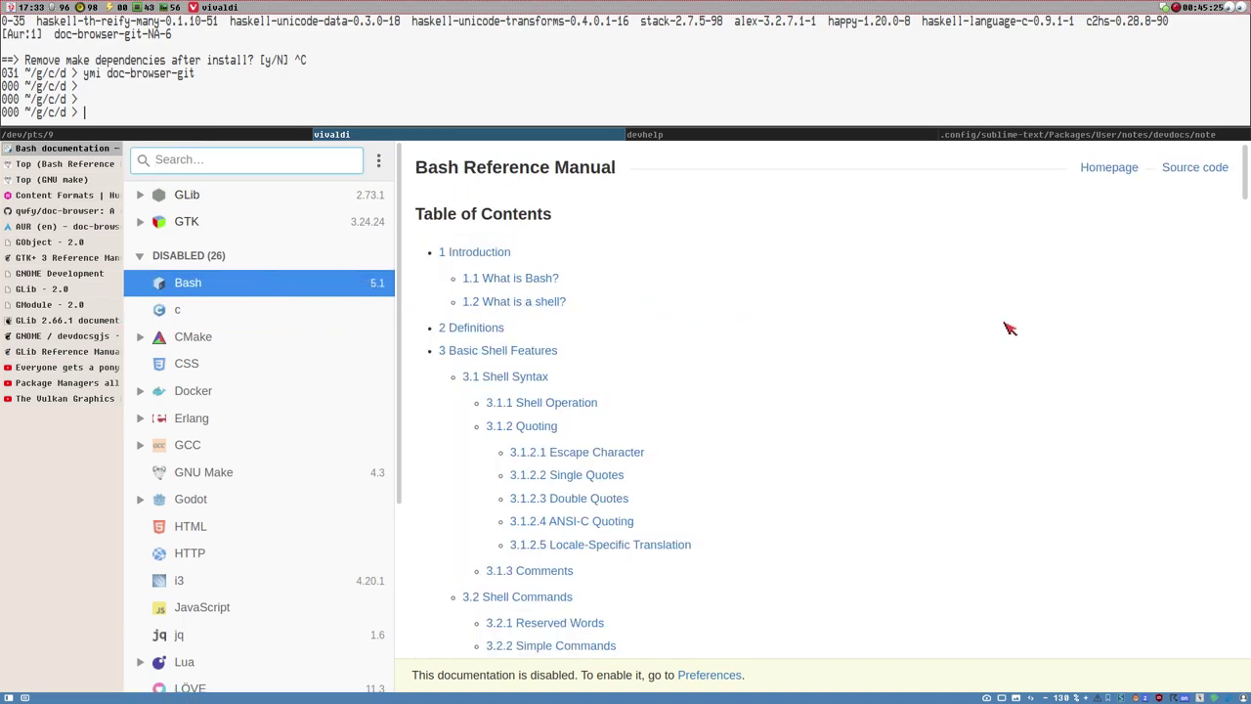
pyautogui.scroll(-1, 1247, 189)
pyautogui.scroll(10, 821, 411)
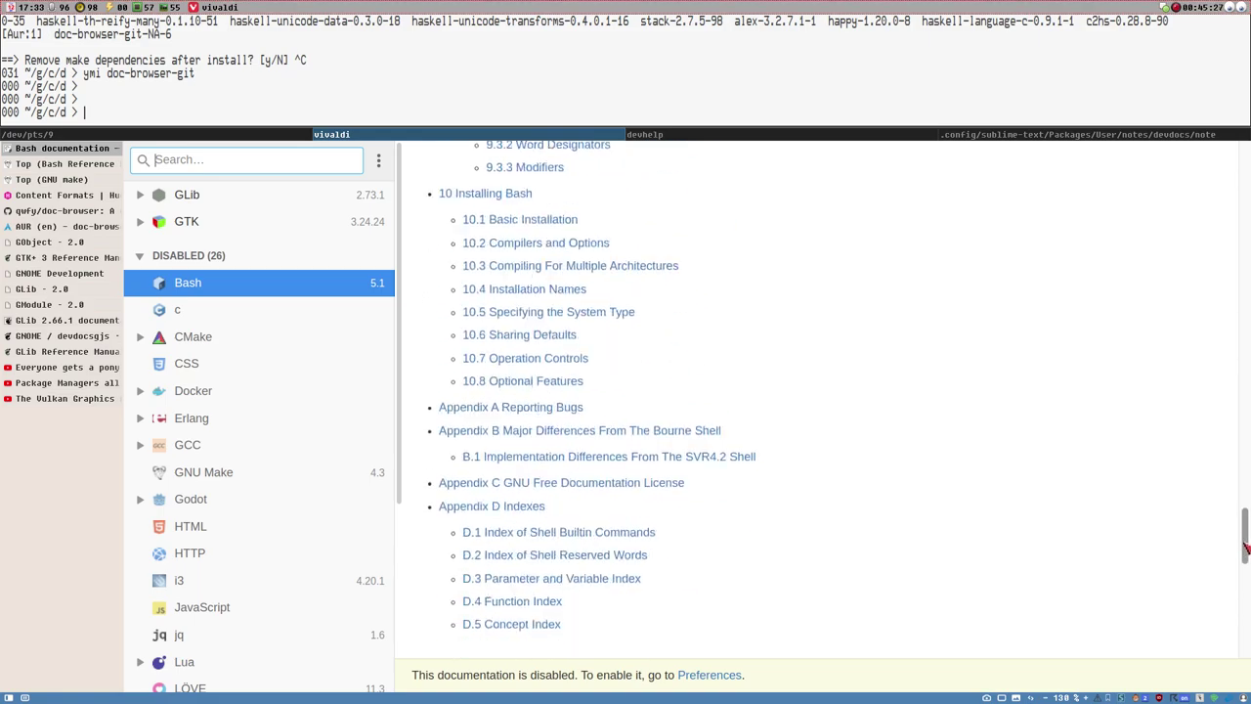
pyautogui.scroll(3, 600, 352)
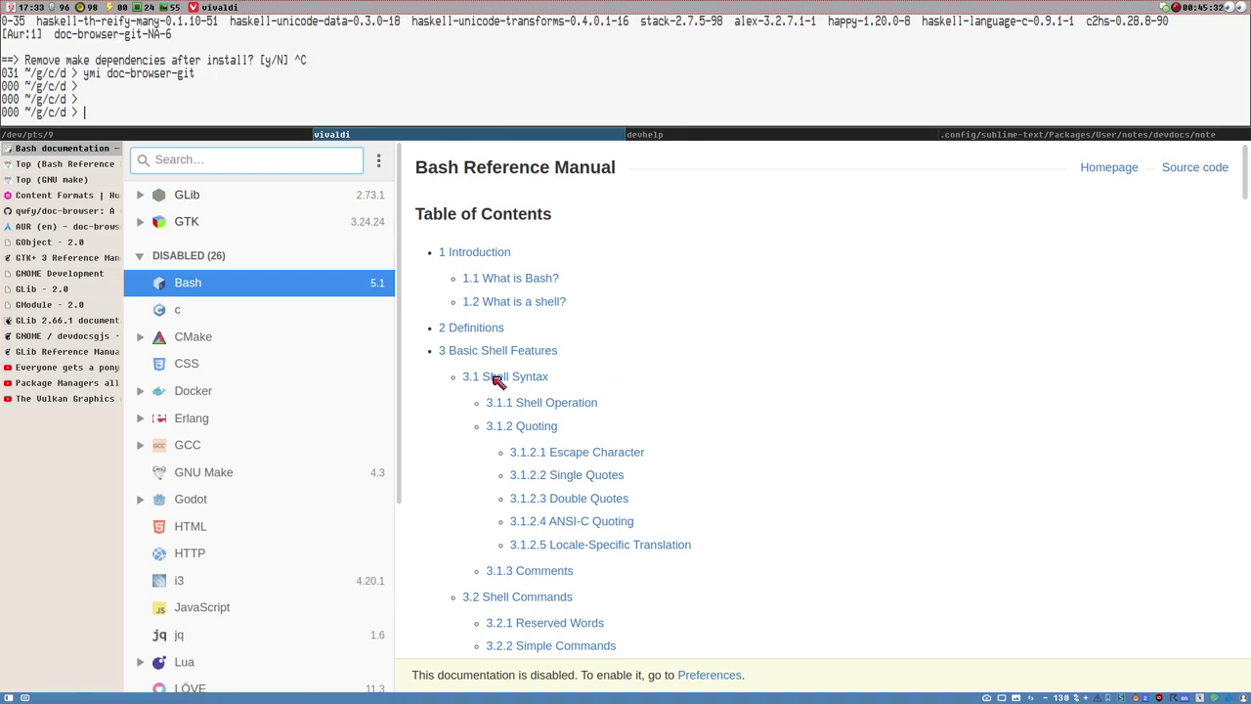
pyautogui.scroll(-1, 287, 328)
pyautogui.scroll(1, 254, 351)
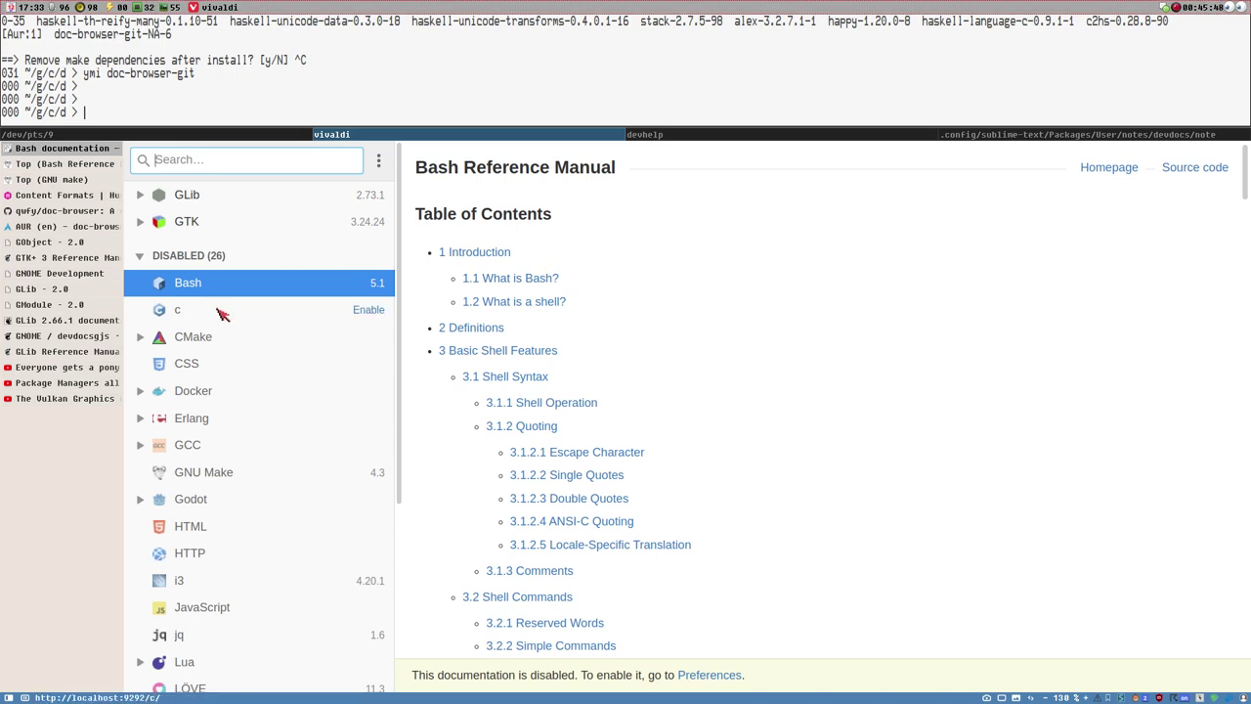
pyautogui.scroll(-5, 262, 420)
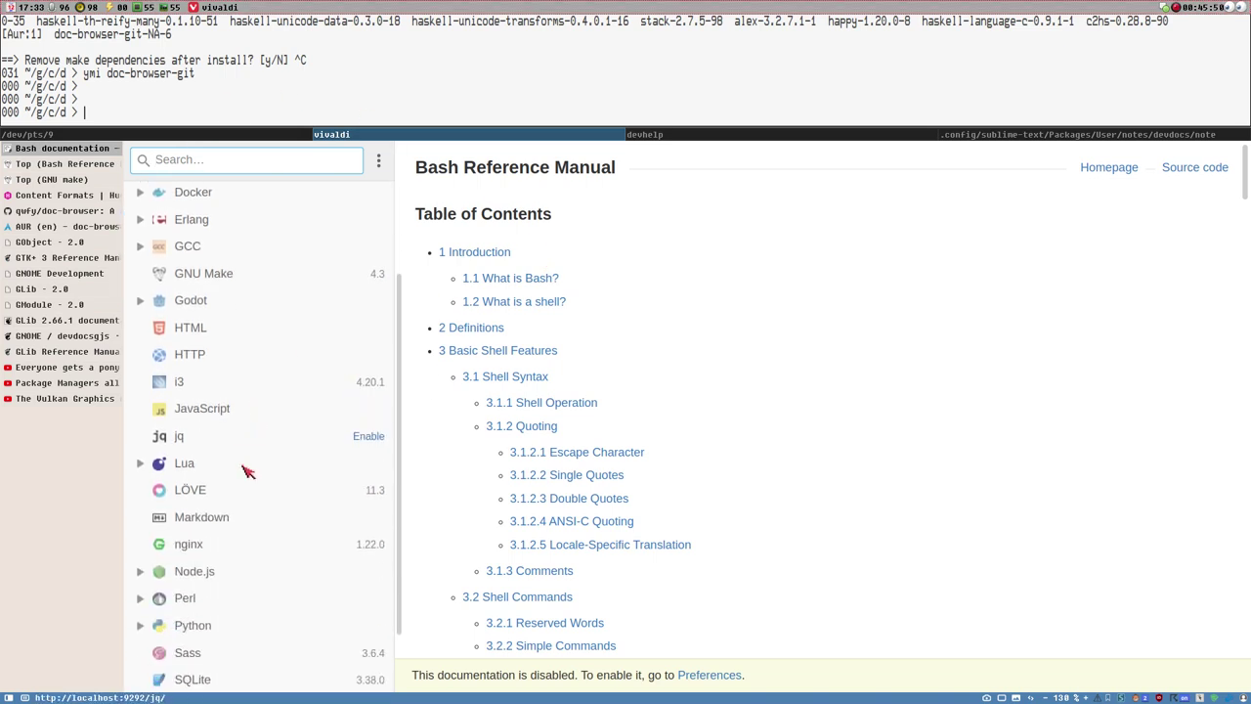
pyautogui.scroll(-2, 246, 471)
pyautogui.scroll(5, 273, 425)
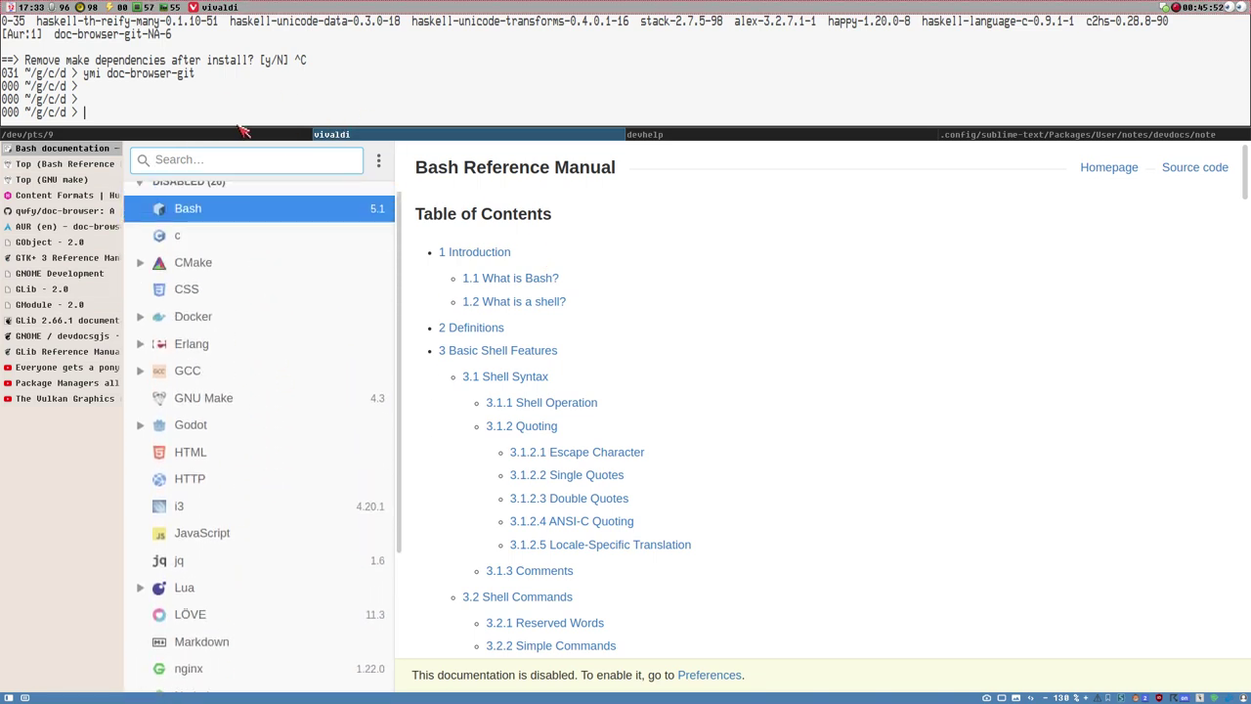
pyautogui.click(713, 138)
pyautogui.click(972, 139)
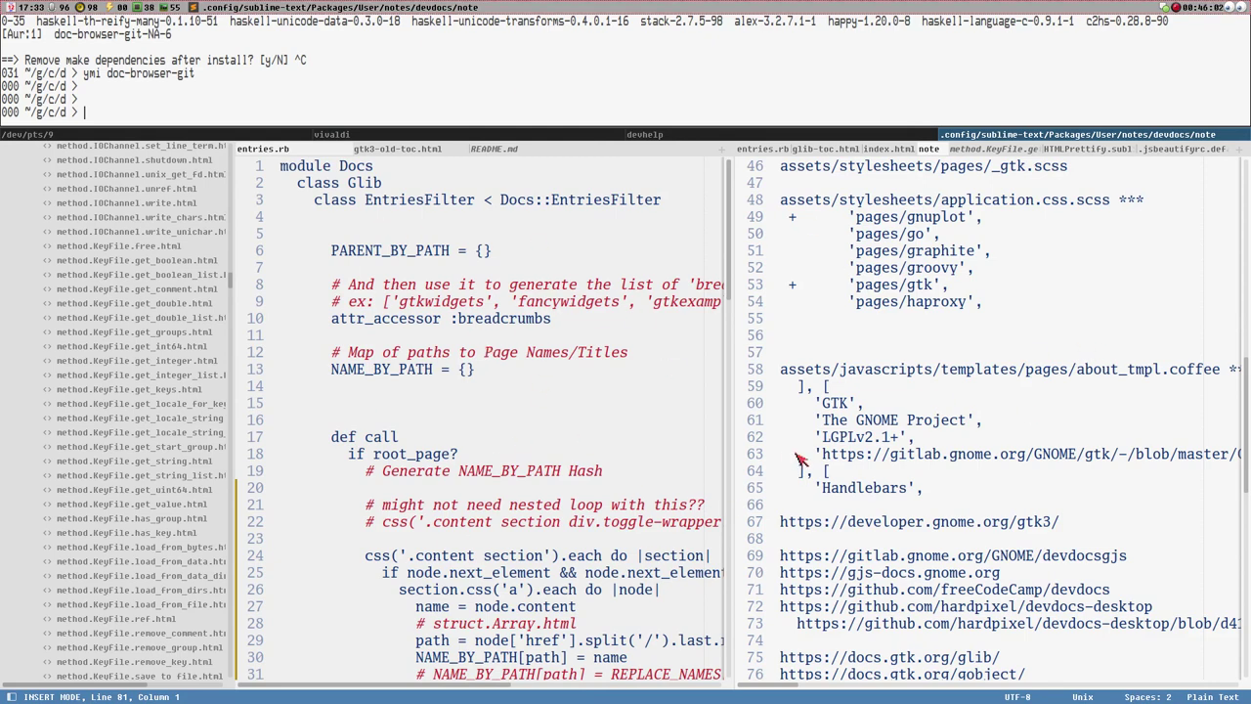
# Scroll through the GLib EntriesFilter code in entries.rb, then return to Vivaldi's Bash manual.
pyautogui.click(501, 352)
pyautogui.scroll(-3, 501, 352)
pyautogui.scroll(3, 488, 337)
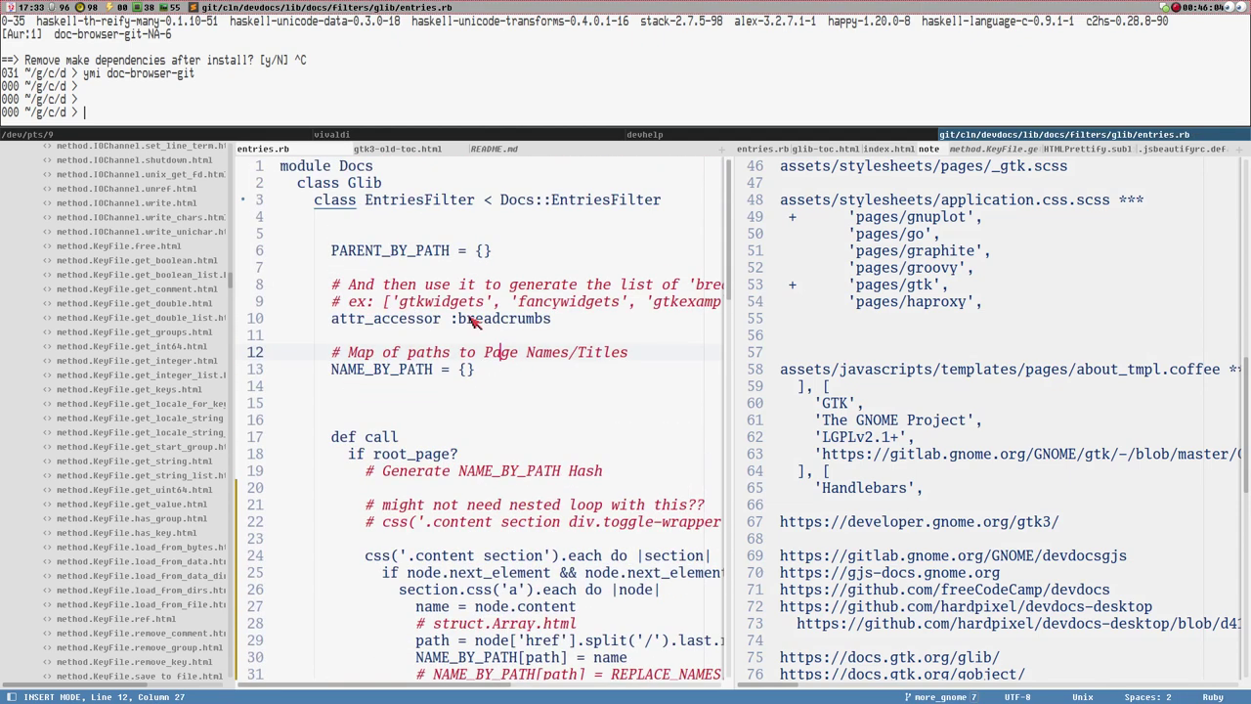
pyautogui.scroll(-3, 501, 419)
pyautogui.scroll(3, 459, 412)
pyautogui.click(372, 136)
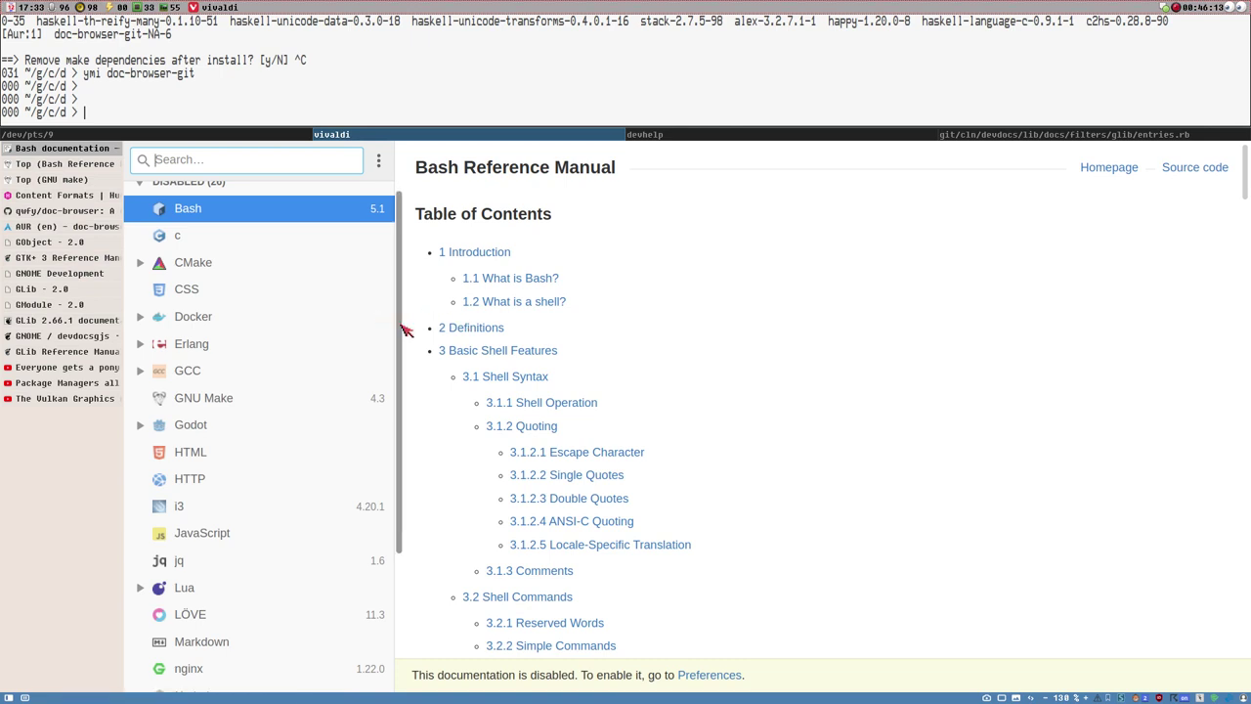
# Widen the DevDocs sidebar, narrow it back down, and open the C Programming Language docs.
pyautogui.moveTo(394, 322); pyautogui.dragTo(525, 326)
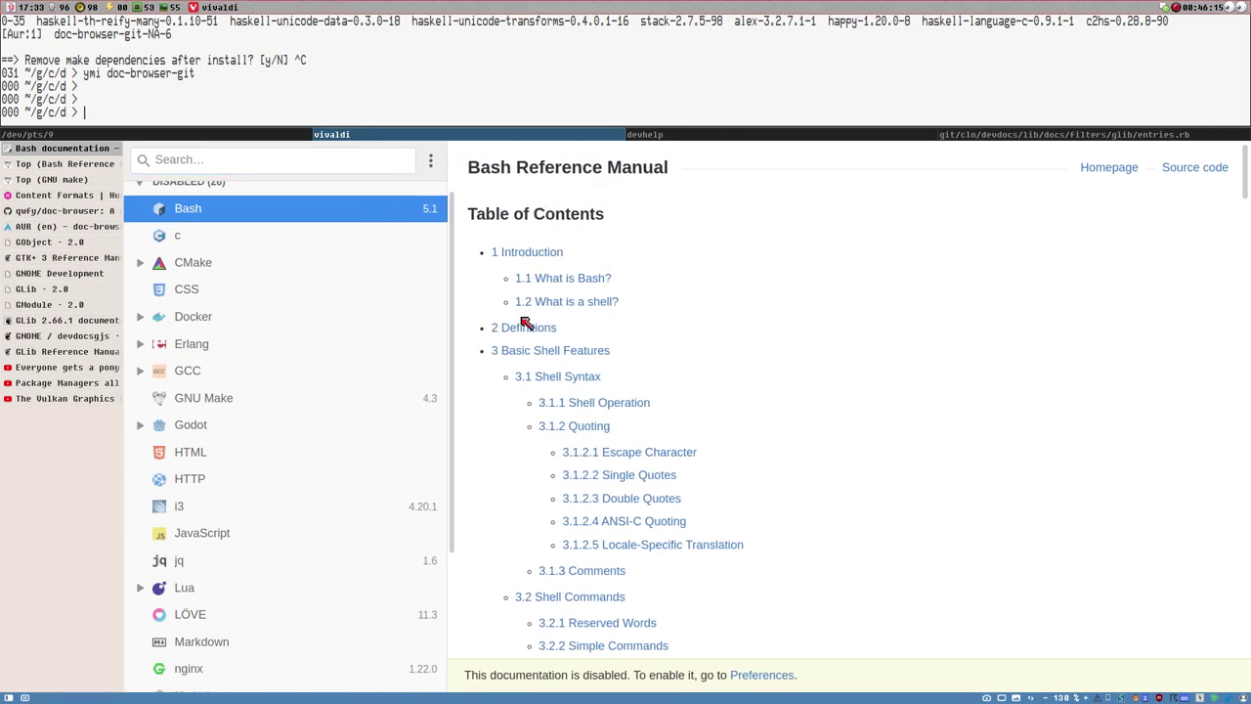
pyautogui.moveTo(347, 337); pyautogui.dragTo(411, 316)
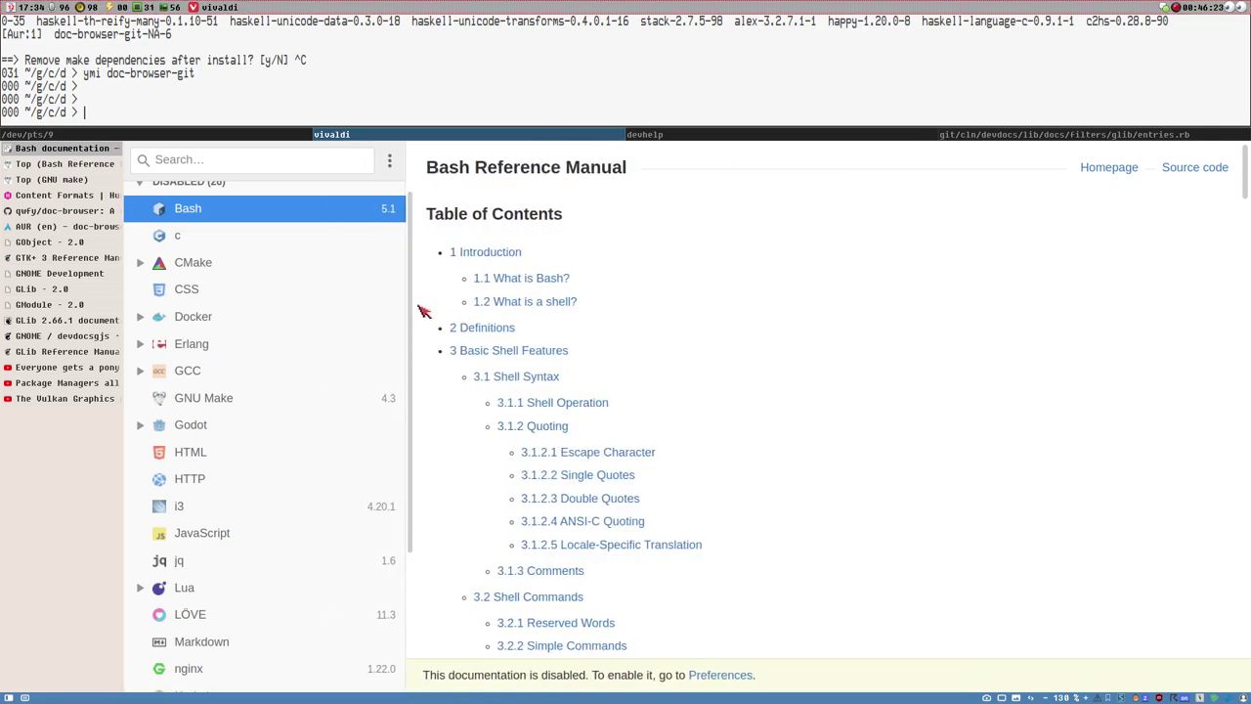
pyautogui.moveTo(404, 302); pyautogui.dragTo(332, 300)
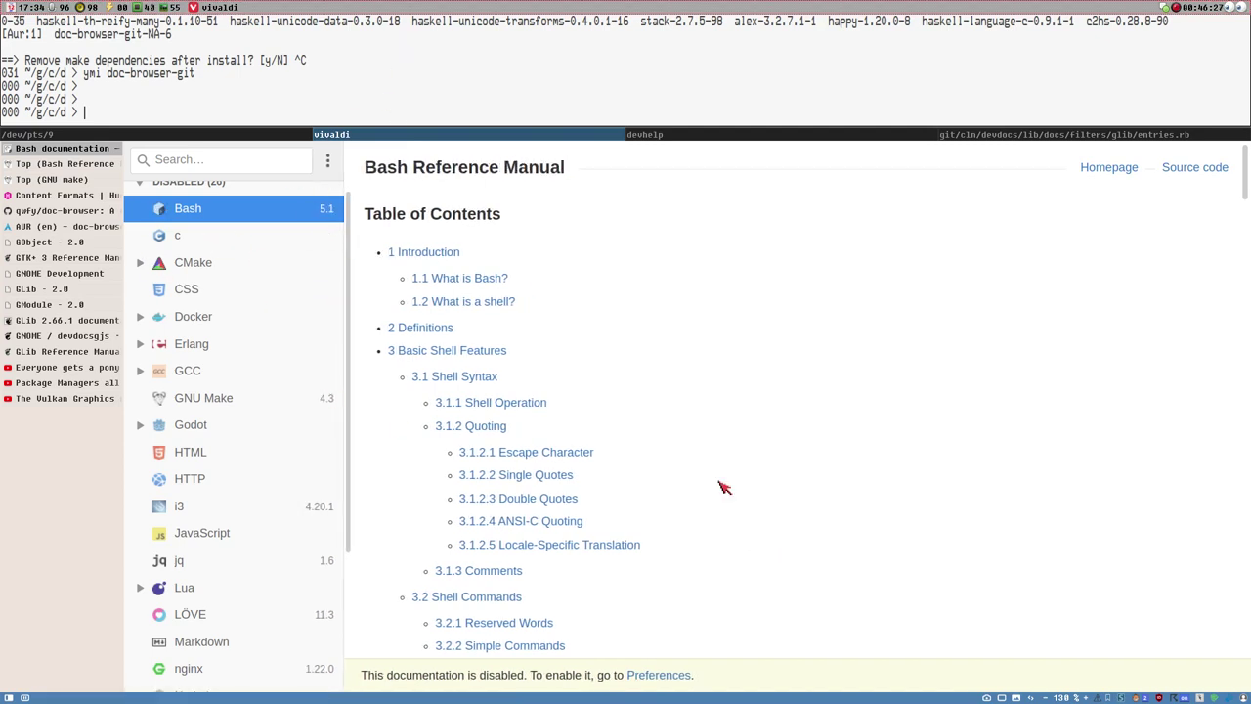
pyautogui.scroll(-1, 672, 358)
pyautogui.scroll(1, 672, 357)
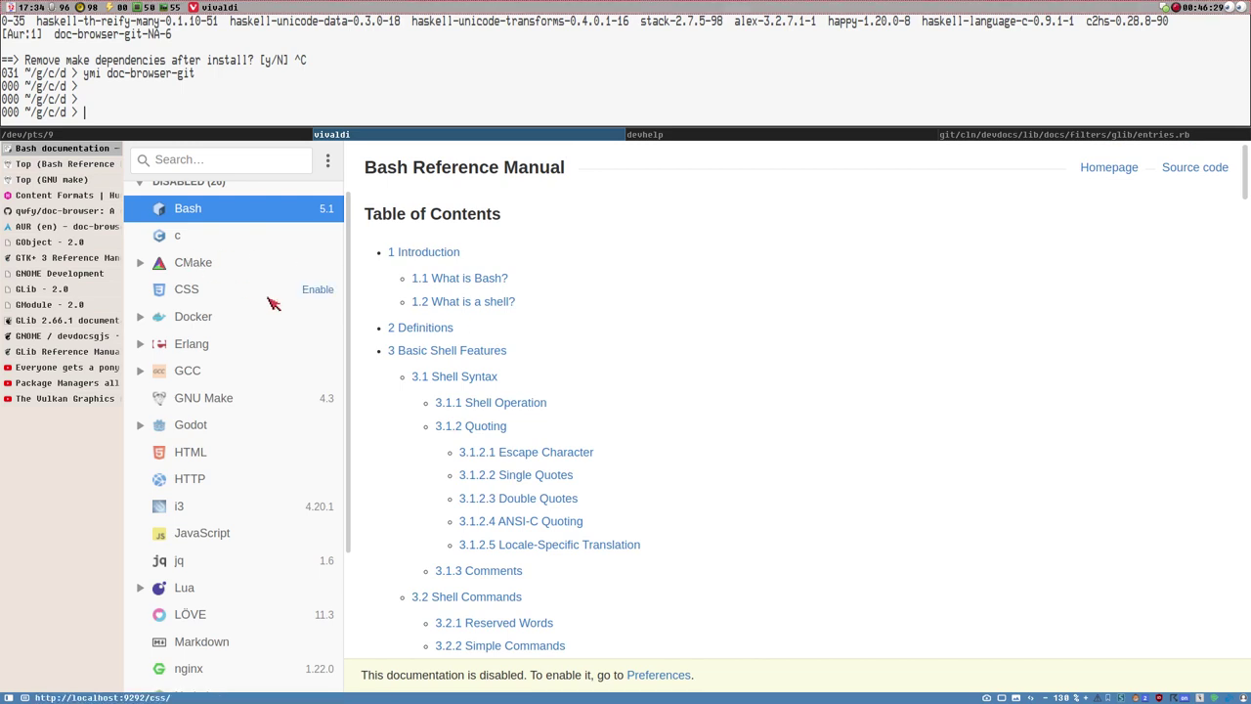
pyautogui.scroll(-3, 271, 299)
pyautogui.scroll(3, 278, 311)
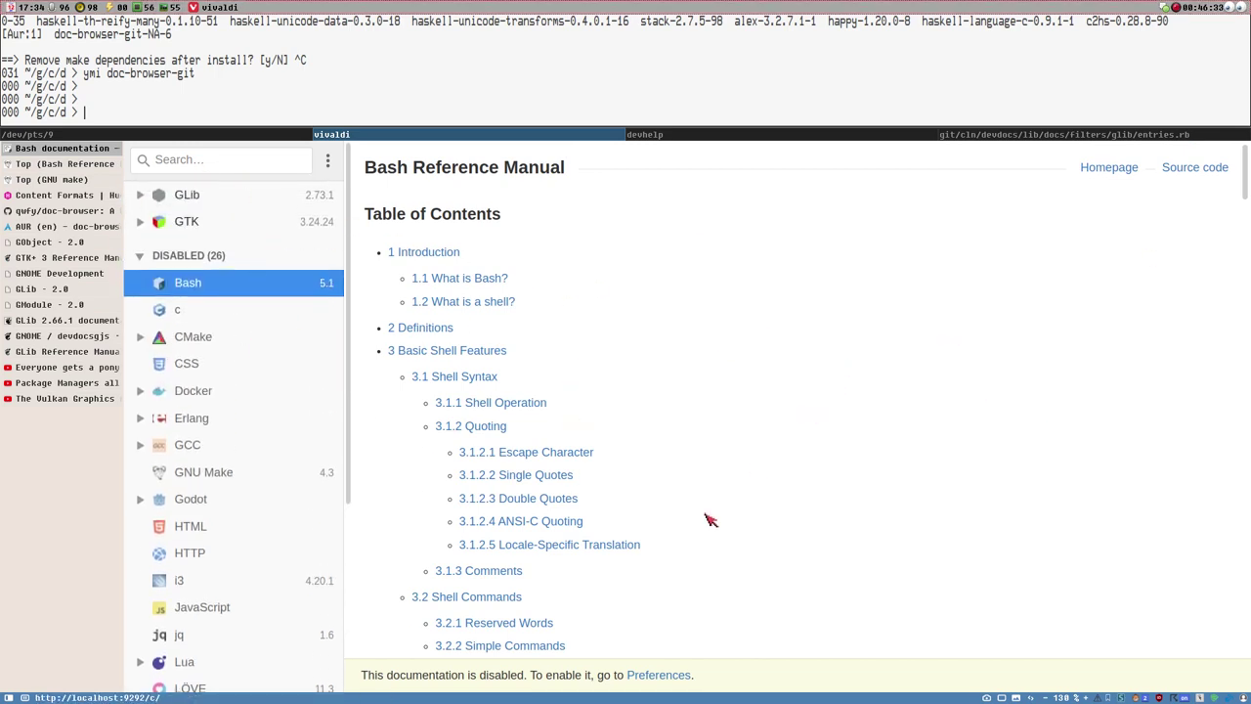
pyautogui.click(181, 313)
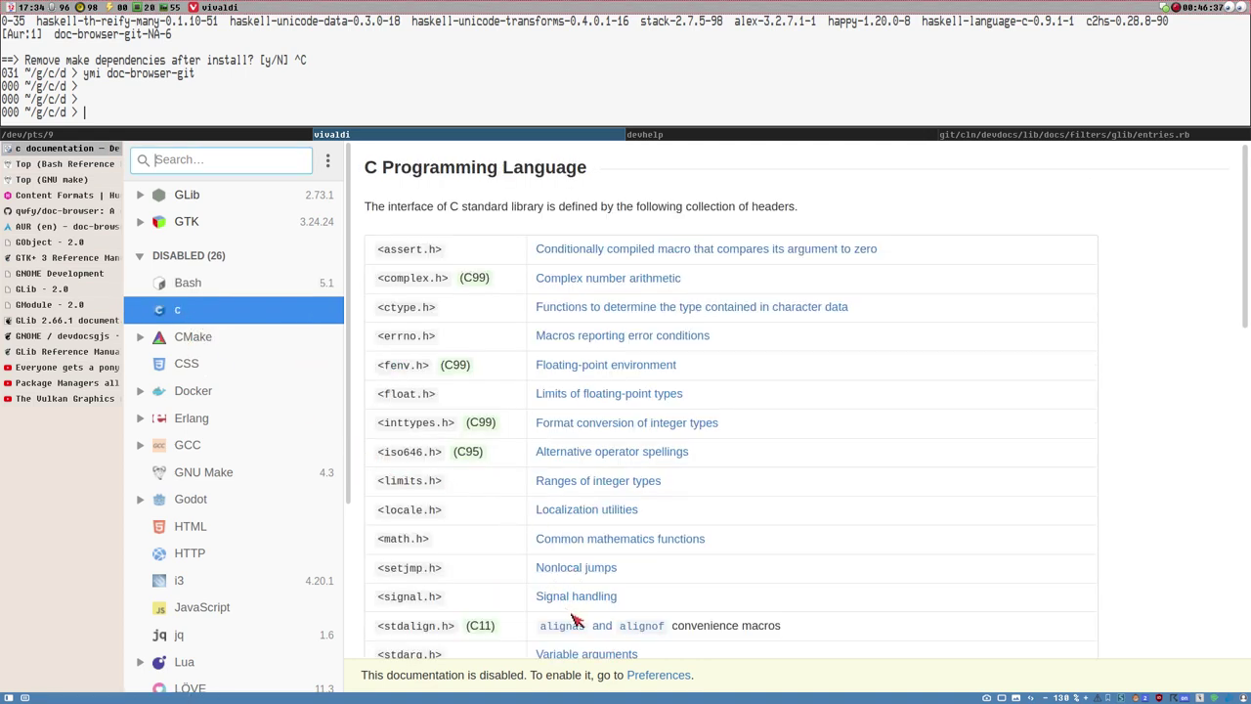
# Open GTK 3.24's 4. Theming > GTK+ CSS Properties page and skim its datatype tables.
pyautogui.click(142, 223)
pyautogui.click(196, 323)
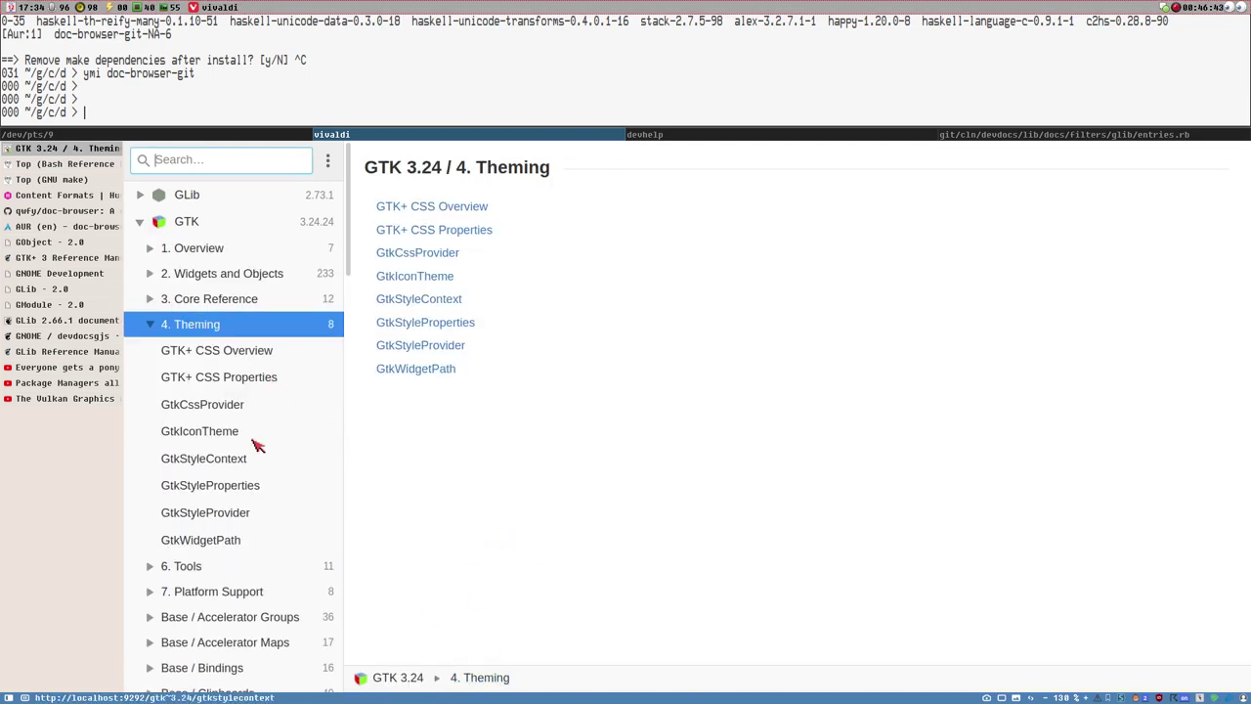
pyautogui.click(199, 379)
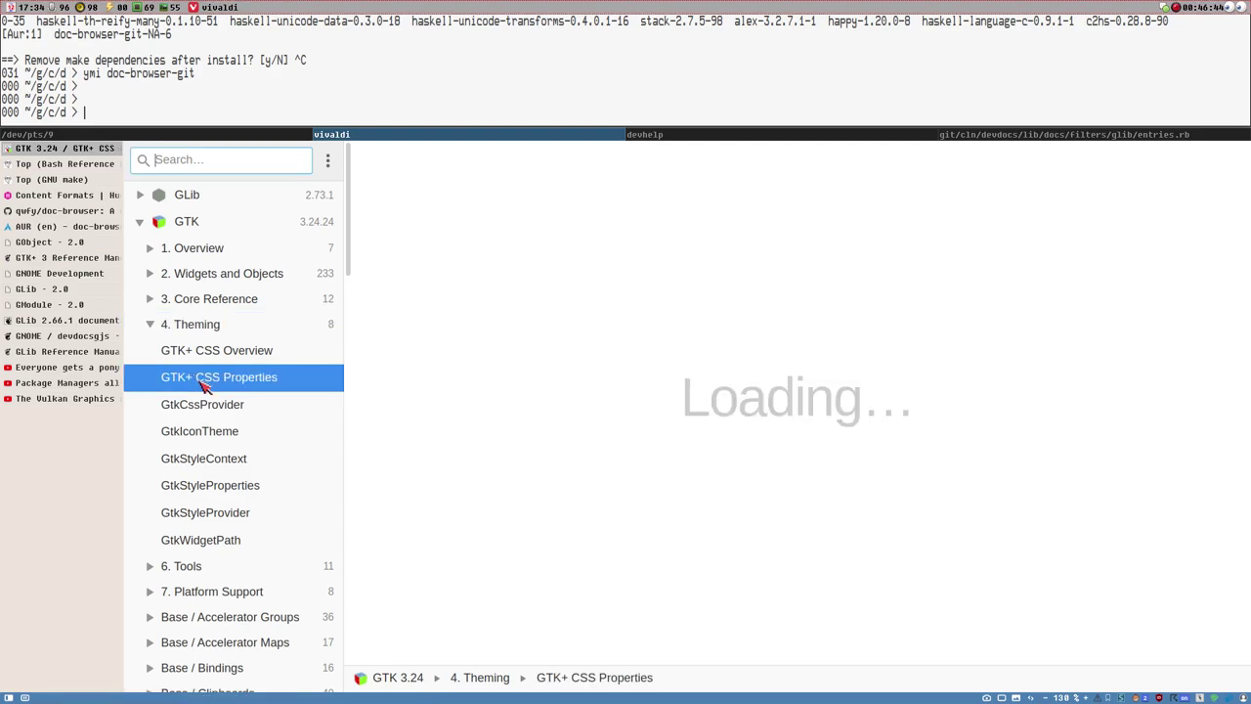
pyautogui.scroll(-3, 637, 363)
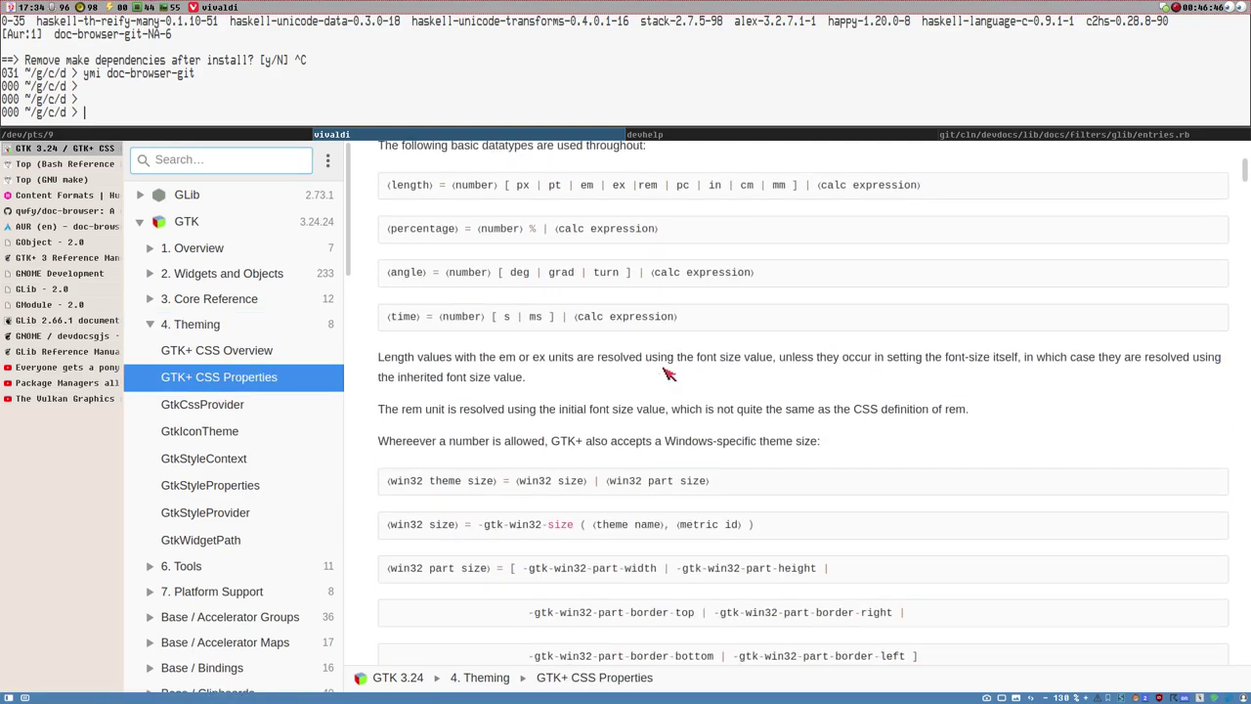
pyautogui.scroll(3, 879, 293)
pyautogui.scroll(-10, 1246, 156)
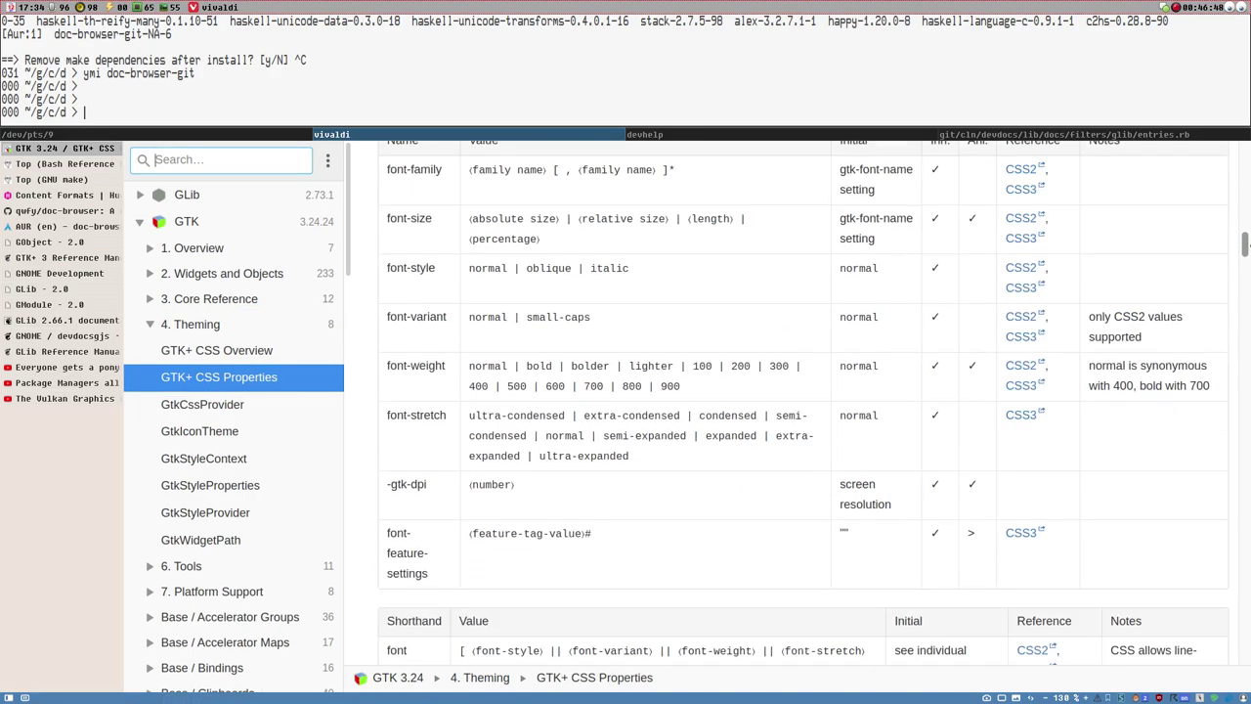
pyautogui.scroll(10, 1246, 157)
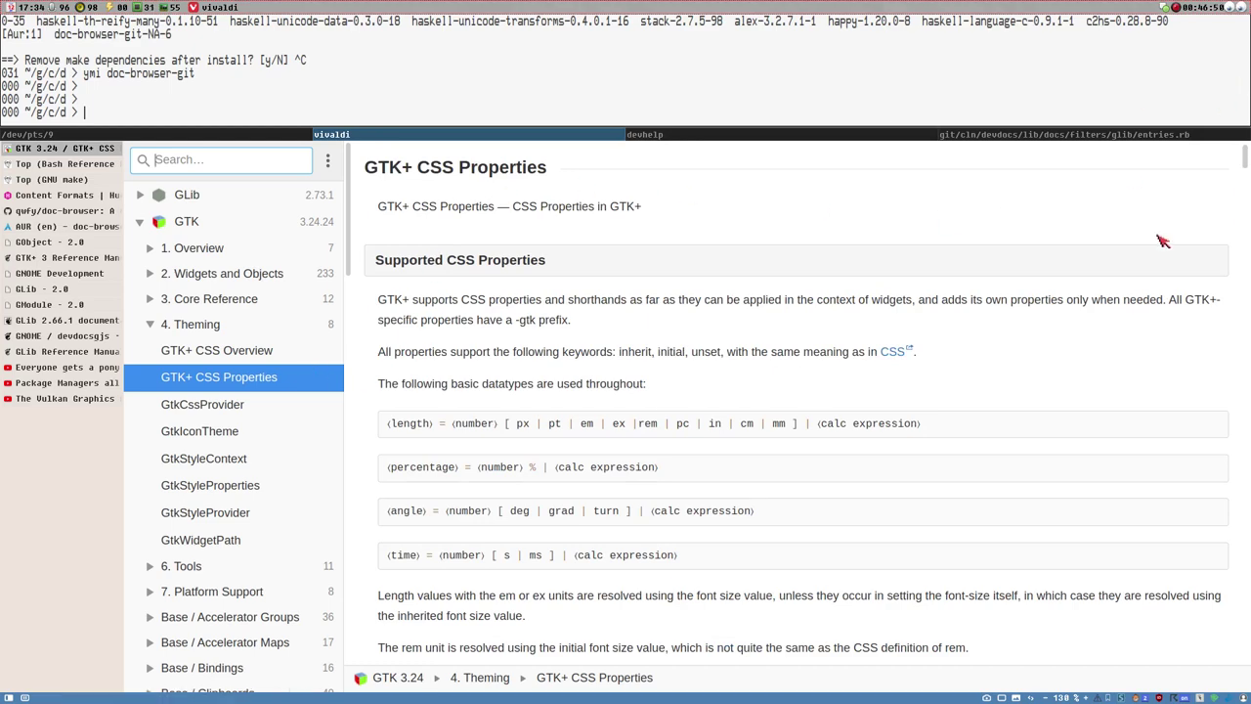
pyautogui.scroll(-1, 681, 265)
pyautogui.scroll(1, 879, 225)
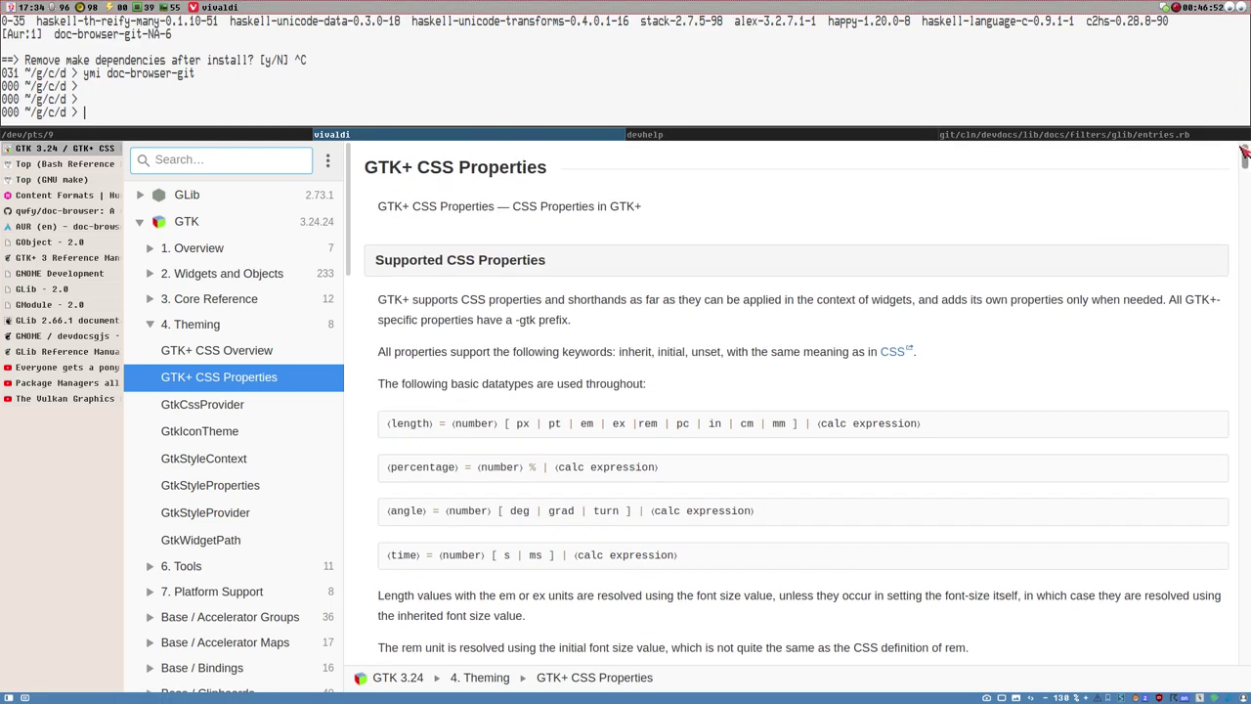
pyautogui.scroll(-5, 1246, 155)
pyautogui.scroll(5, 1246, 155)
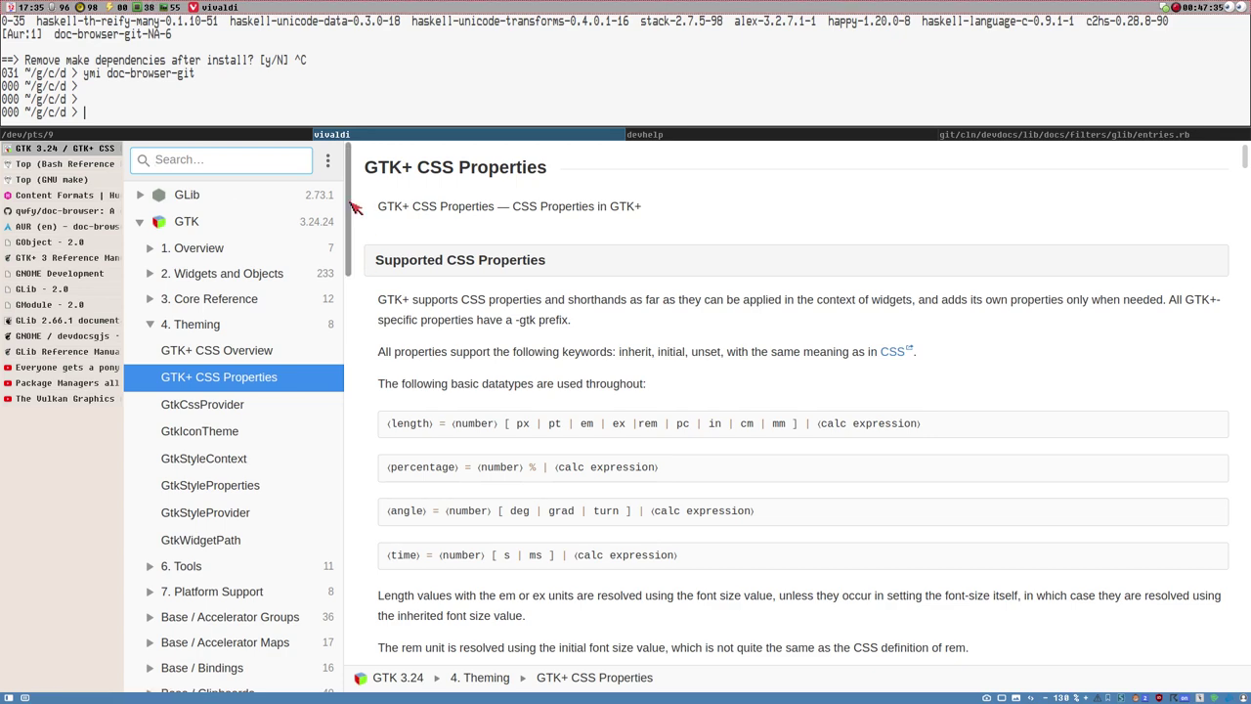
# Collapse GTK's 4. Theming section and GTK tree in the sidebar, then switch browser tabs.
pyautogui.scroll(-3, 332, 157)
pyautogui.scroll(3, 332, 152)
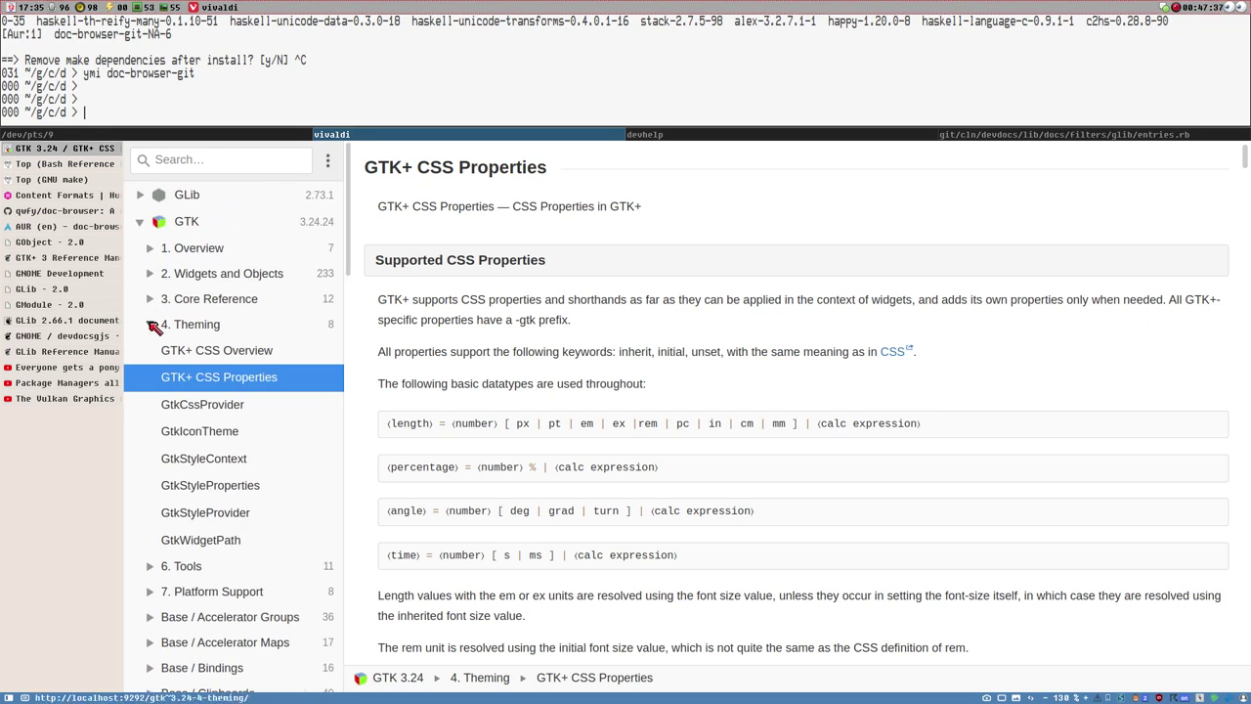
pyautogui.click(150, 323)
pyautogui.click(142, 224)
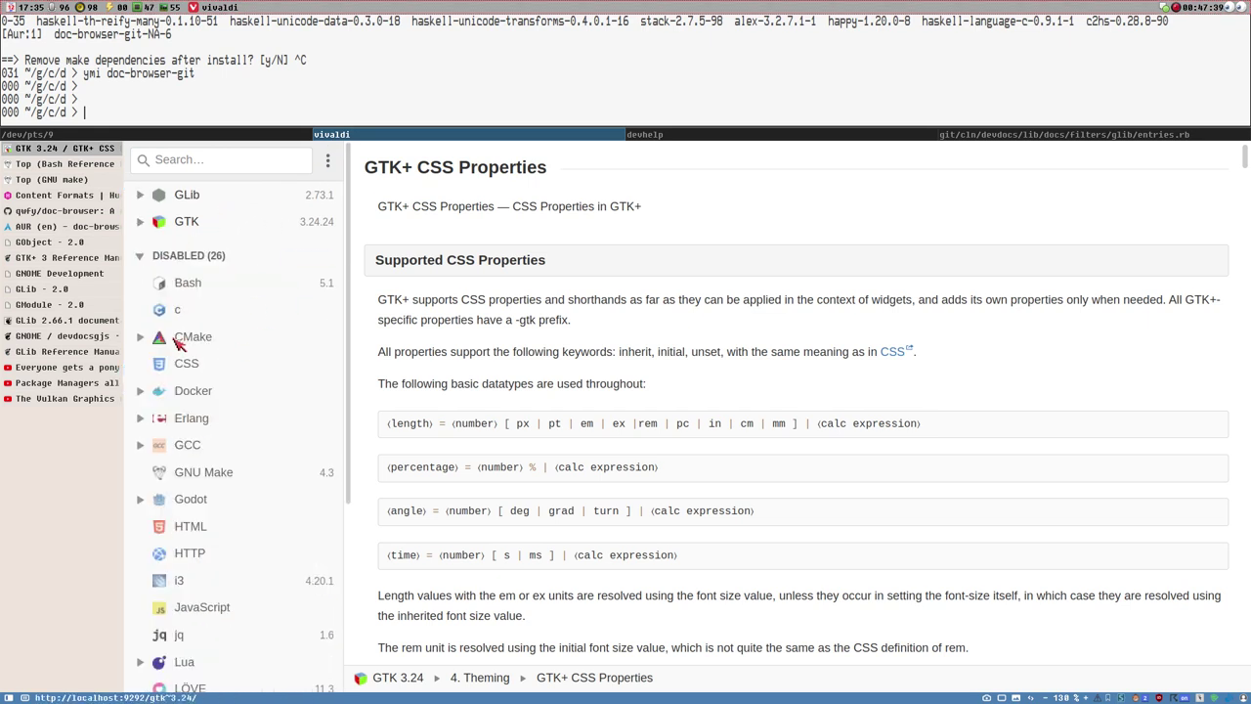
pyautogui.scroll(-5, 225, 322)
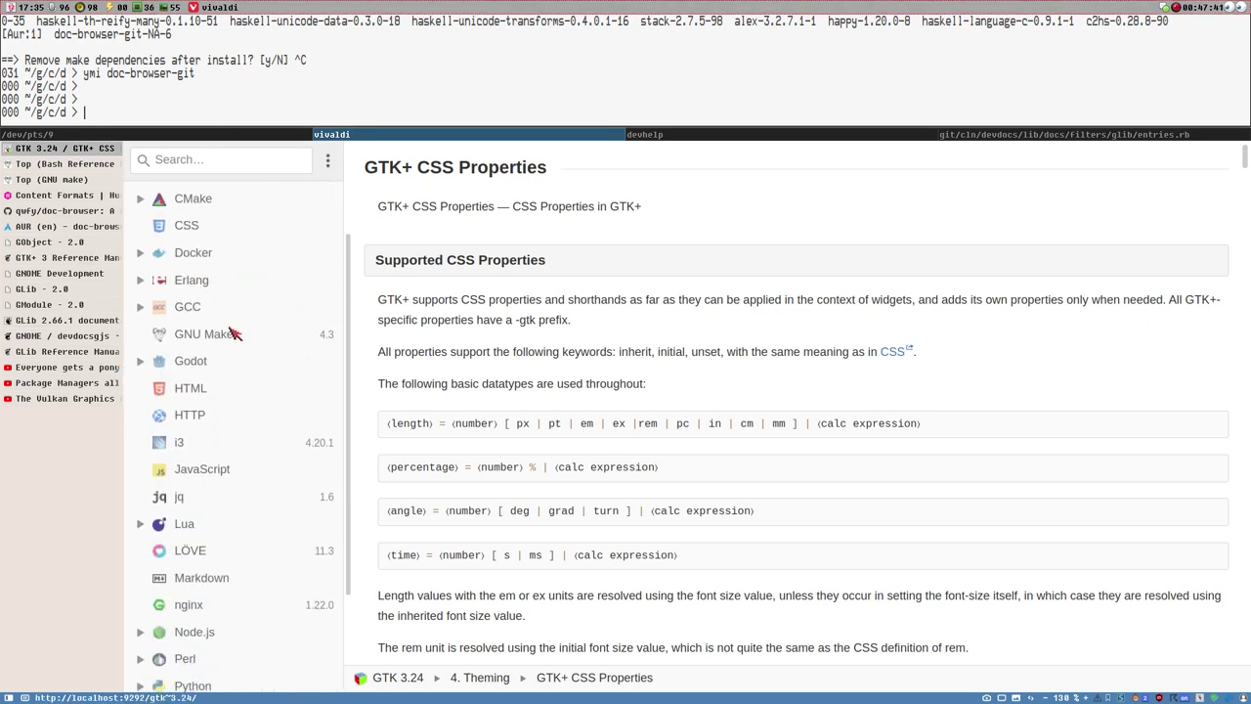
pyautogui.scroll(5, 229, 352)
pyautogui.moveTo(237, 370)
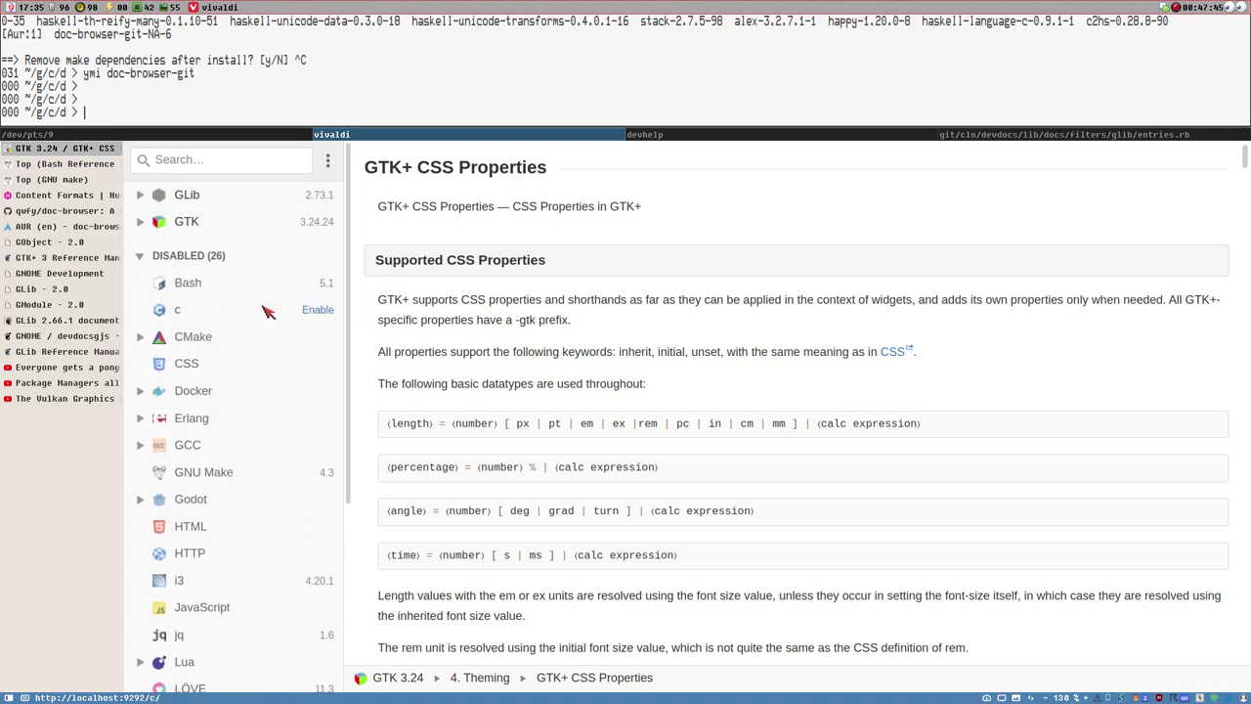
pyautogui.moveTo(256, 254)
pyautogui.click(142, 221)
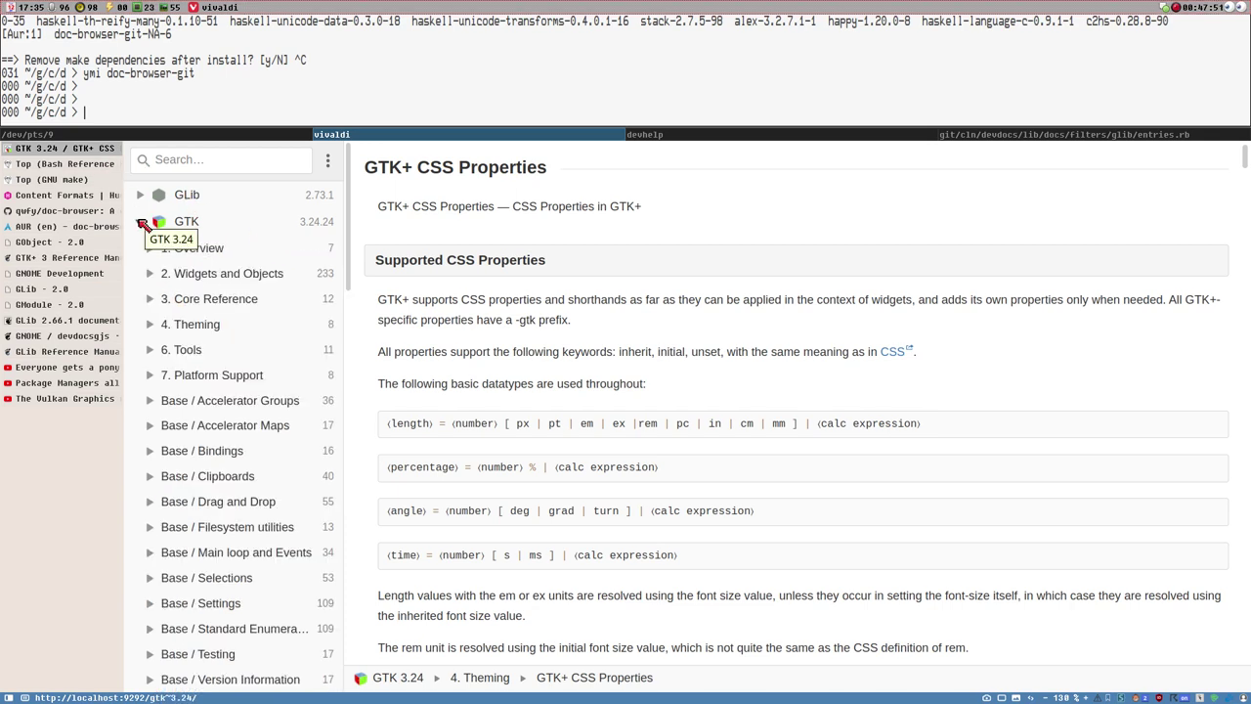
pyautogui.click(142, 222)
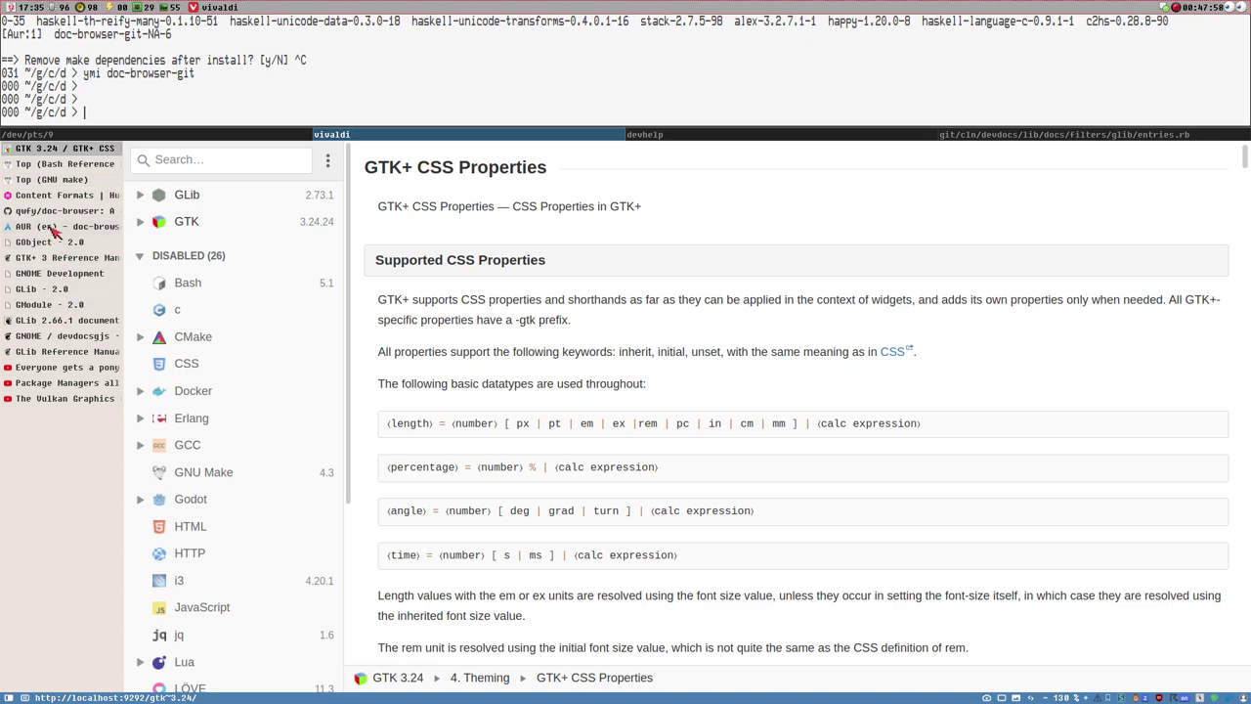
pyautogui.click(51, 181)
# Compare the qwfy/doc-browser GitHub page with the GObject 2.0 documentation tab.
pyautogui.click(54, 243)
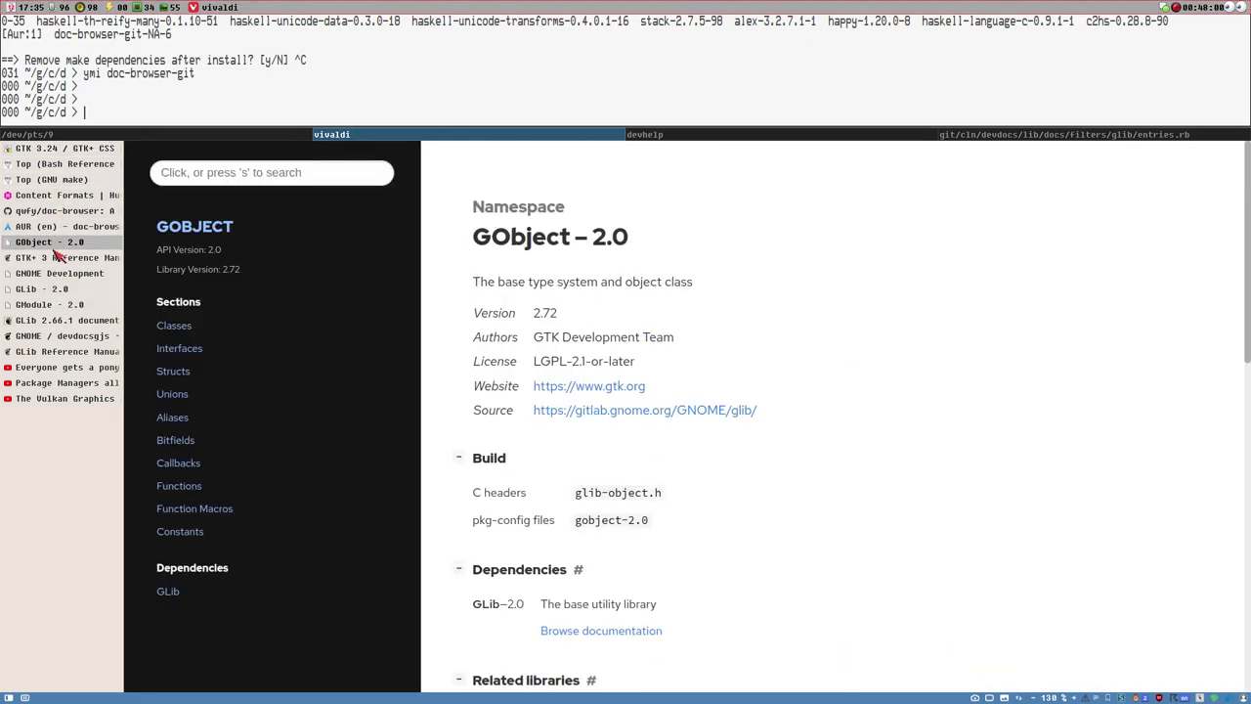
pyautogui.click(59, 212)
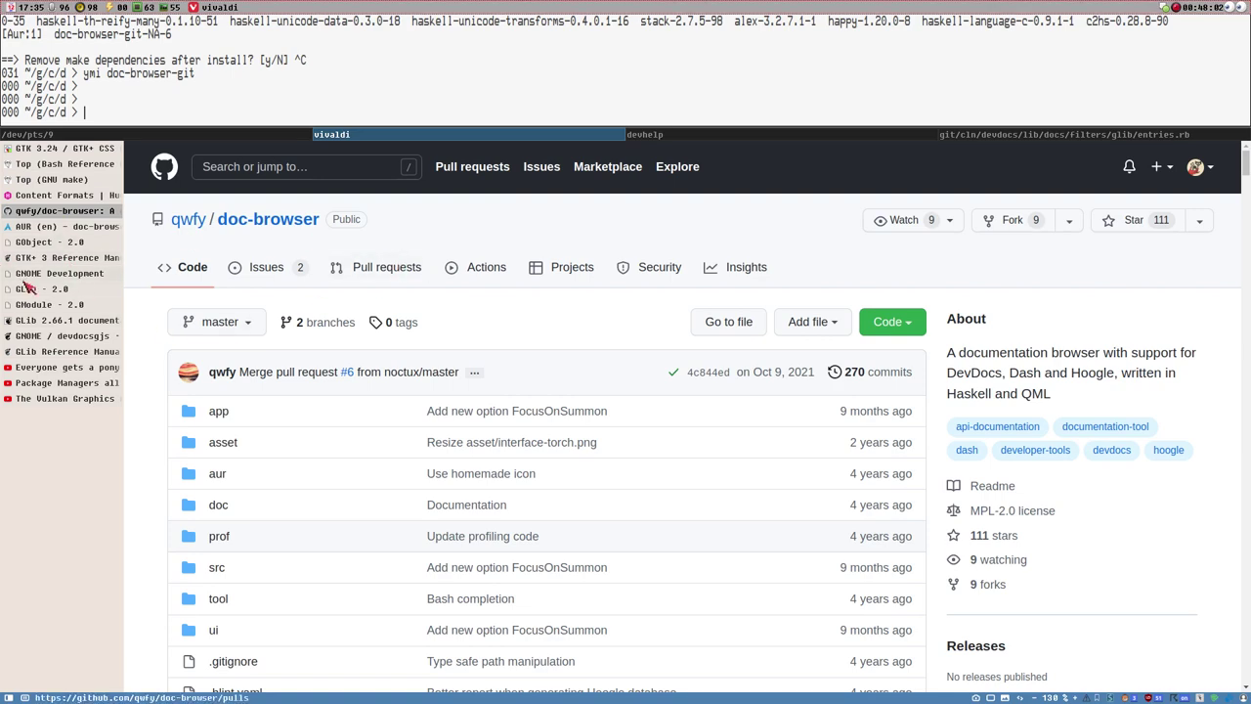
pyautogui.click(40, 243)
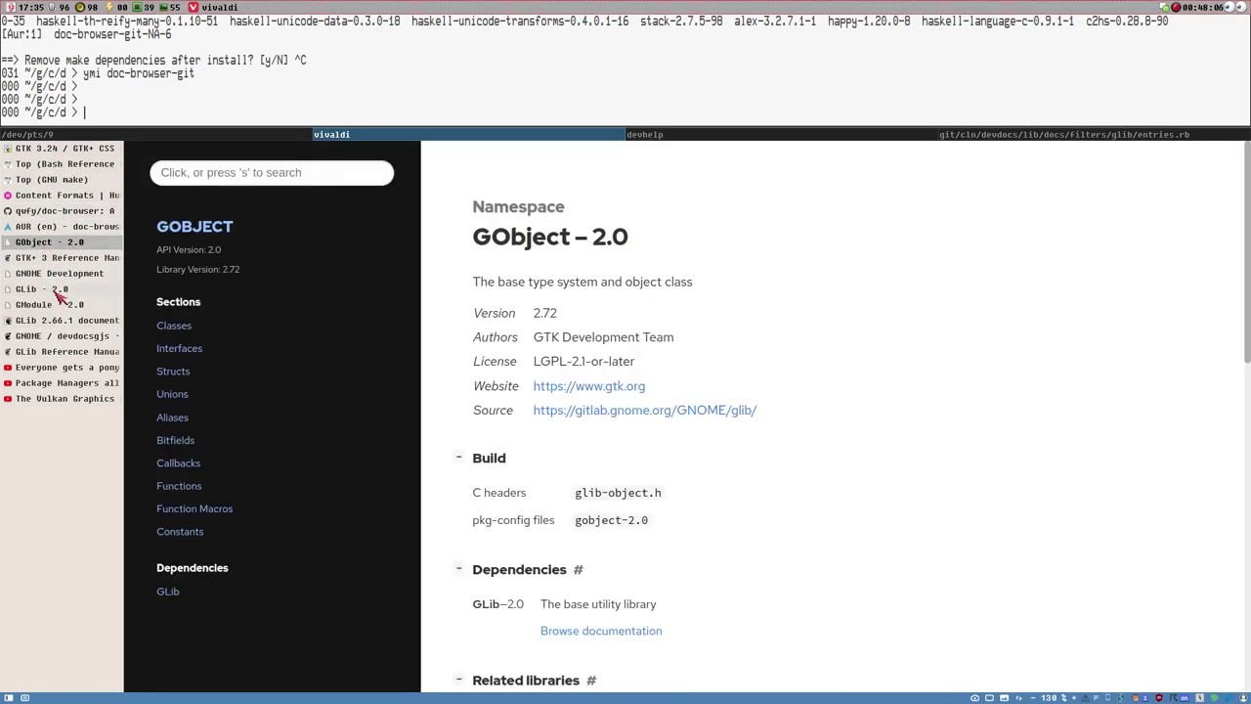
pyautogui.click(54, 212)
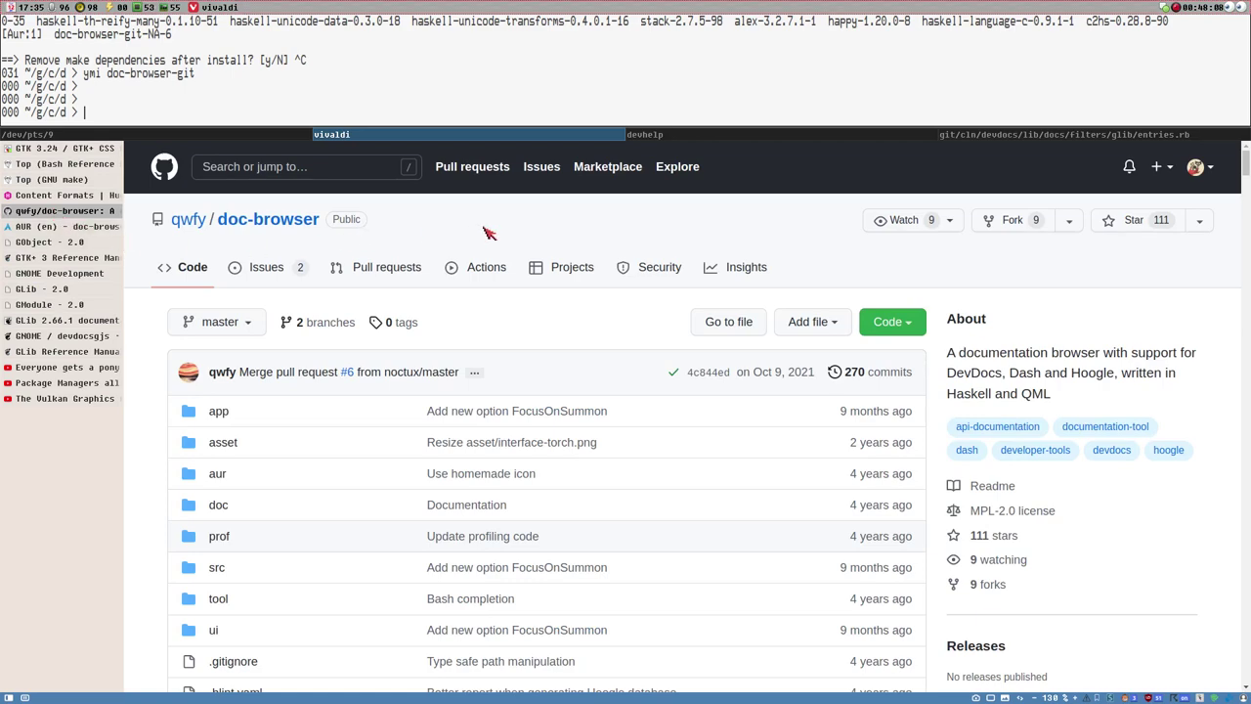
# Go back to the freeCodeCamp/devdocs repository README and scroll to its top.
pyautogui.hotkey('alt', 'Left')
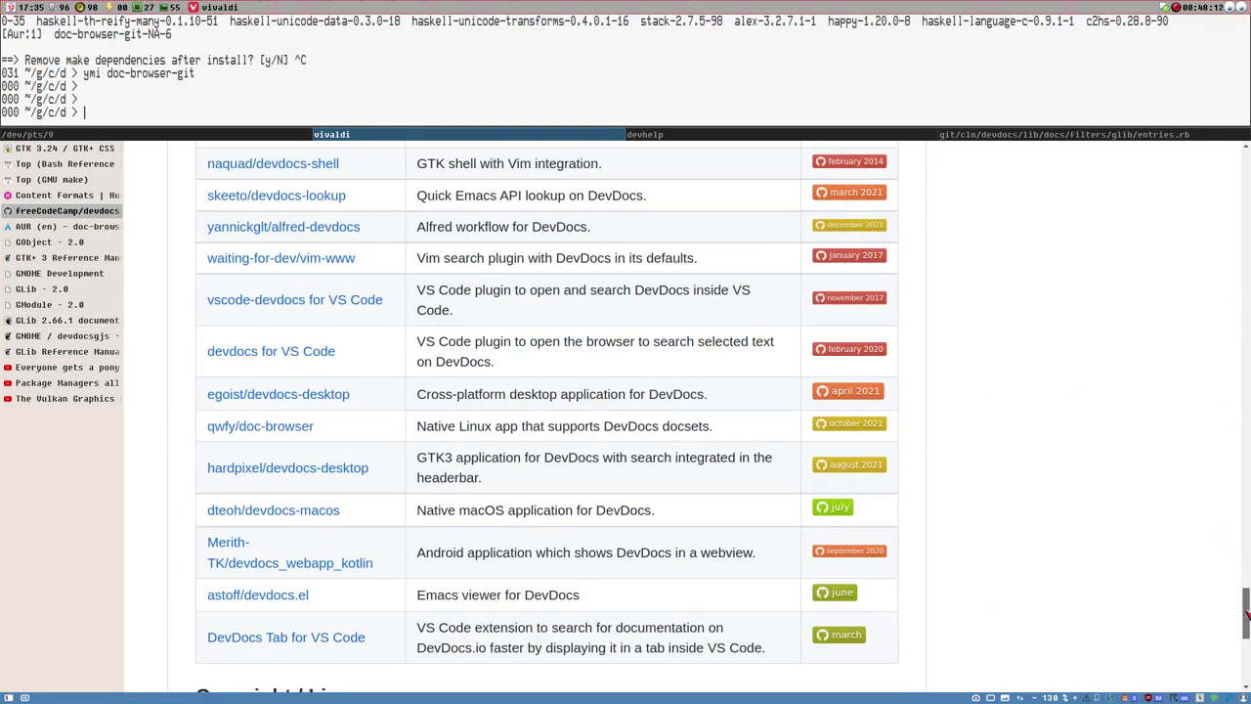
pyautogui.scroll(1, 1246, 608)
pyautogui.moveTo(1246, 608); pyautogui.dragTo(1247, 156)
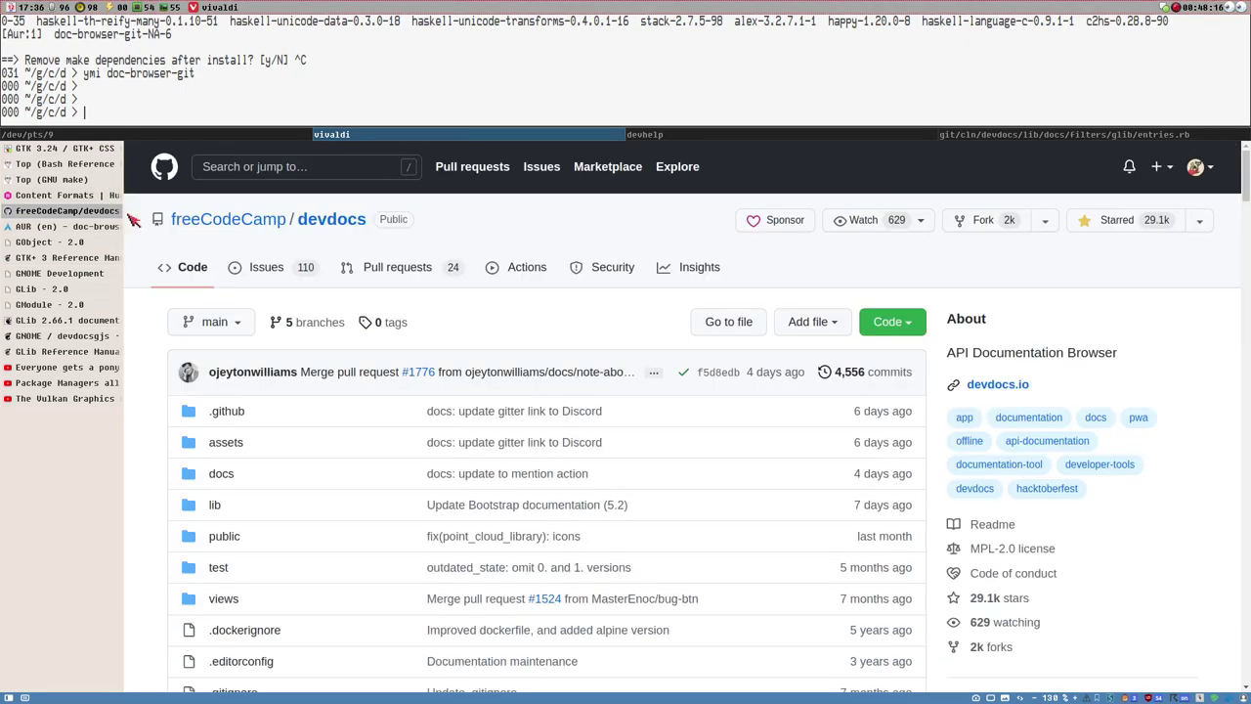
# Open the freeCodeCamp.org GitHub organization page in a new tab and look it over.
pyautogui.middleClick(223, 223)
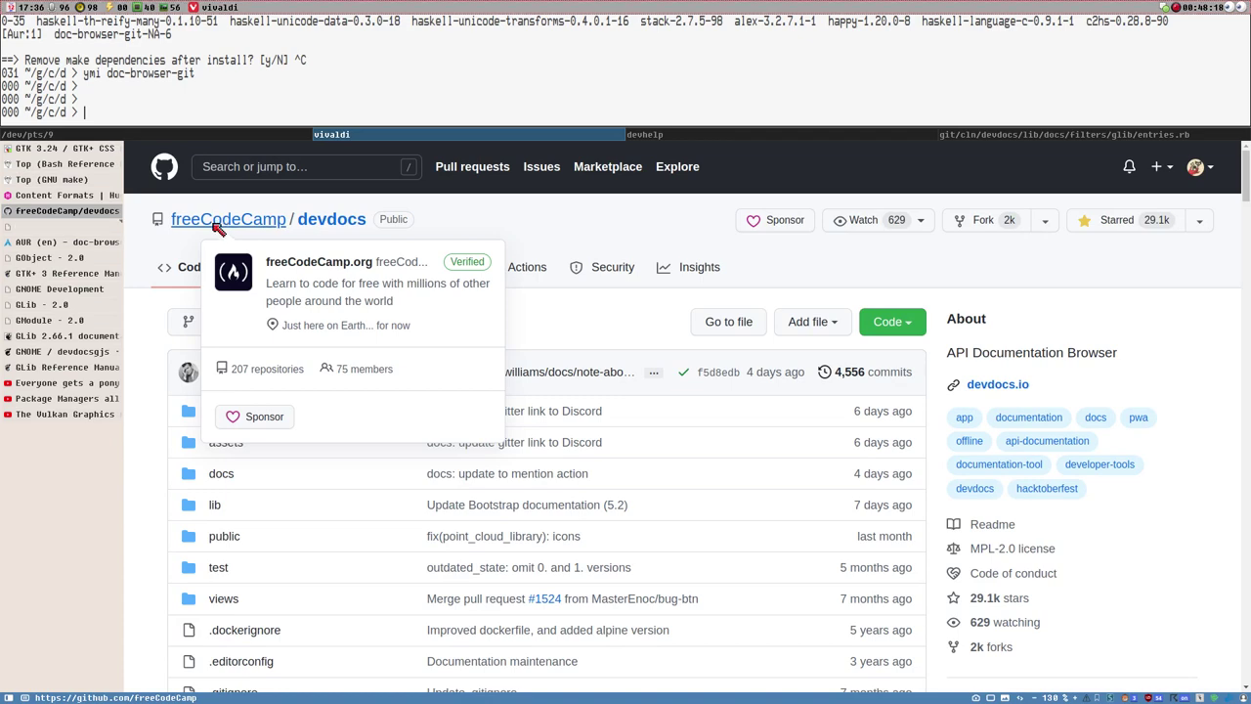
pyautogui.click(39, 227)
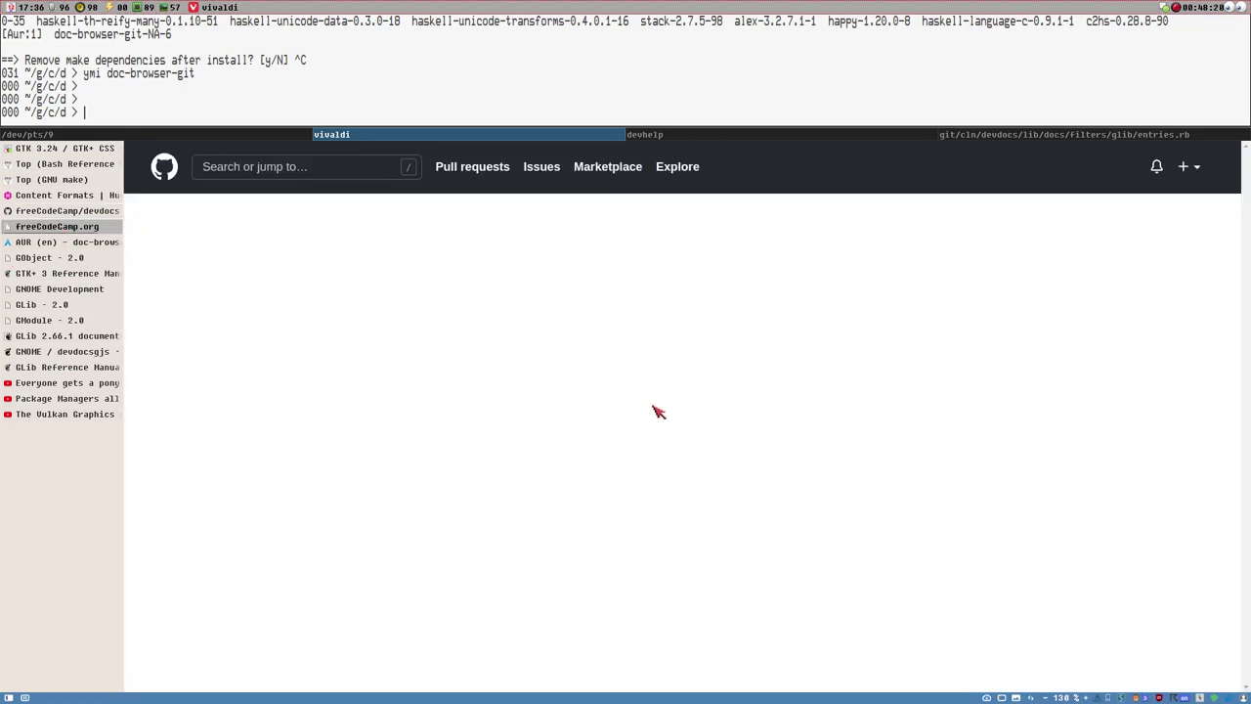
pyautogui.scroll(-1, 821, 293)
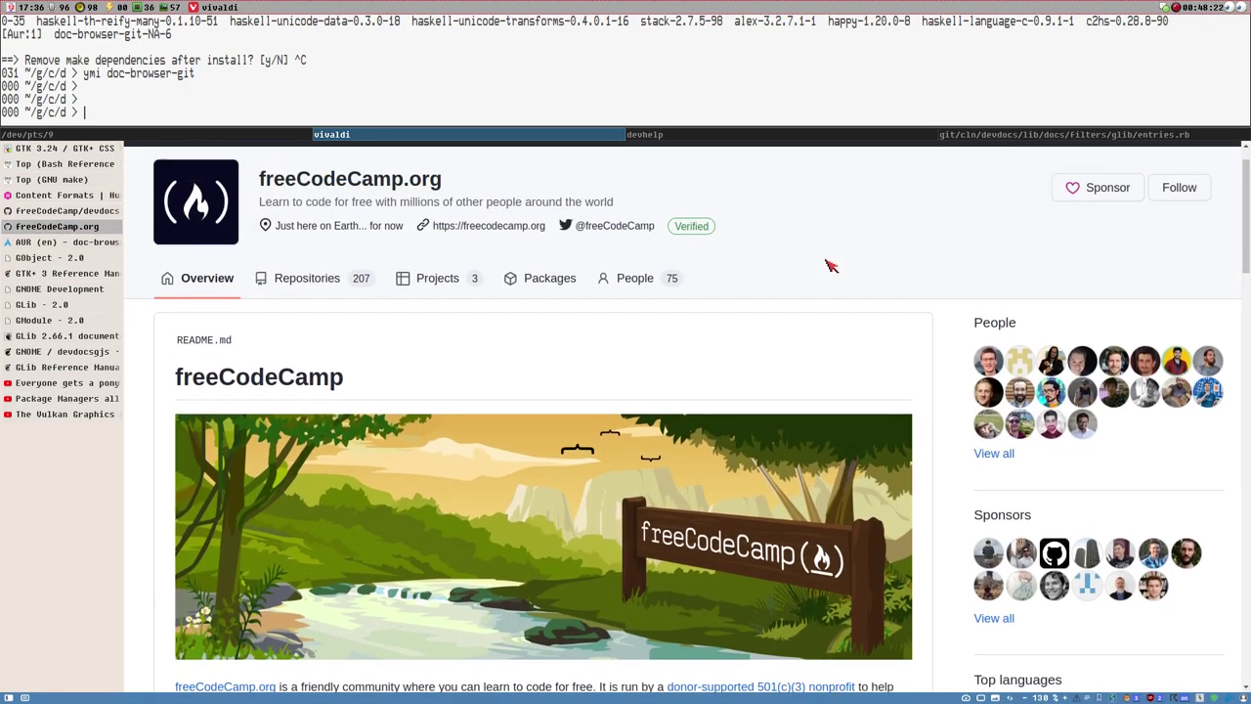
pyautogui.scroll(1, 782, 378)
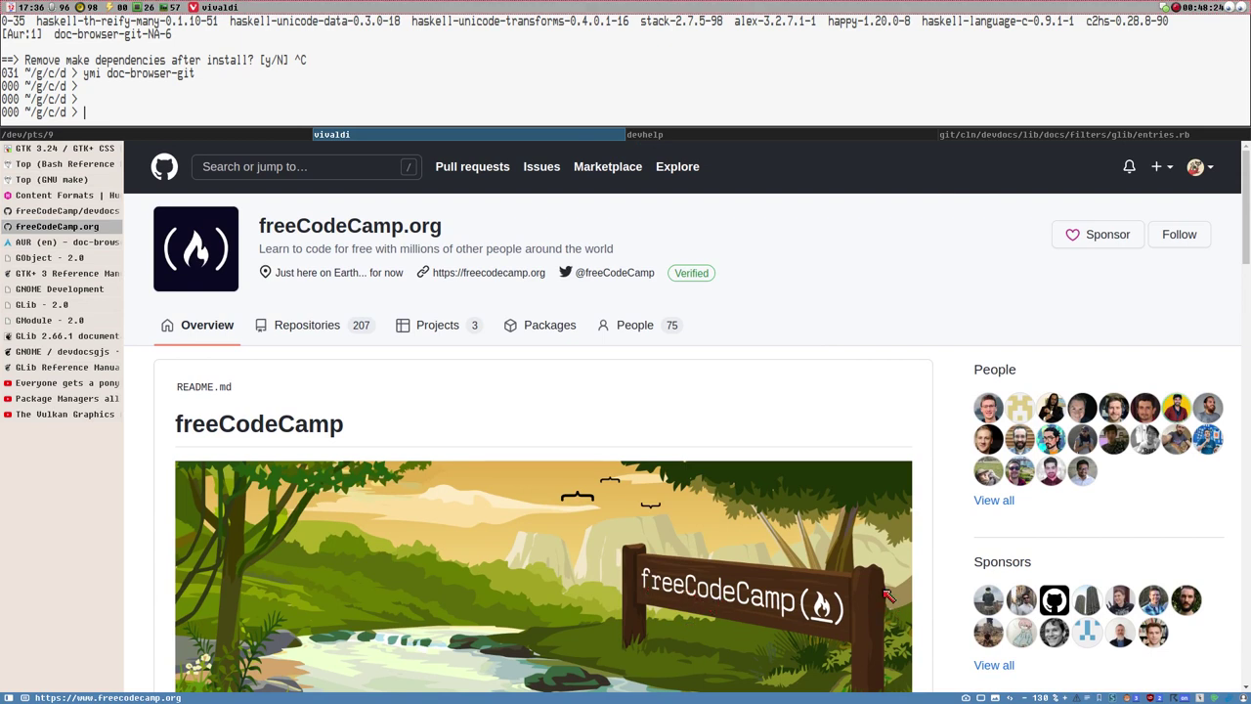
# Open the freecodecamp.org website from the organization page in its own tab.
pyautogui.middleClick(486, 276)
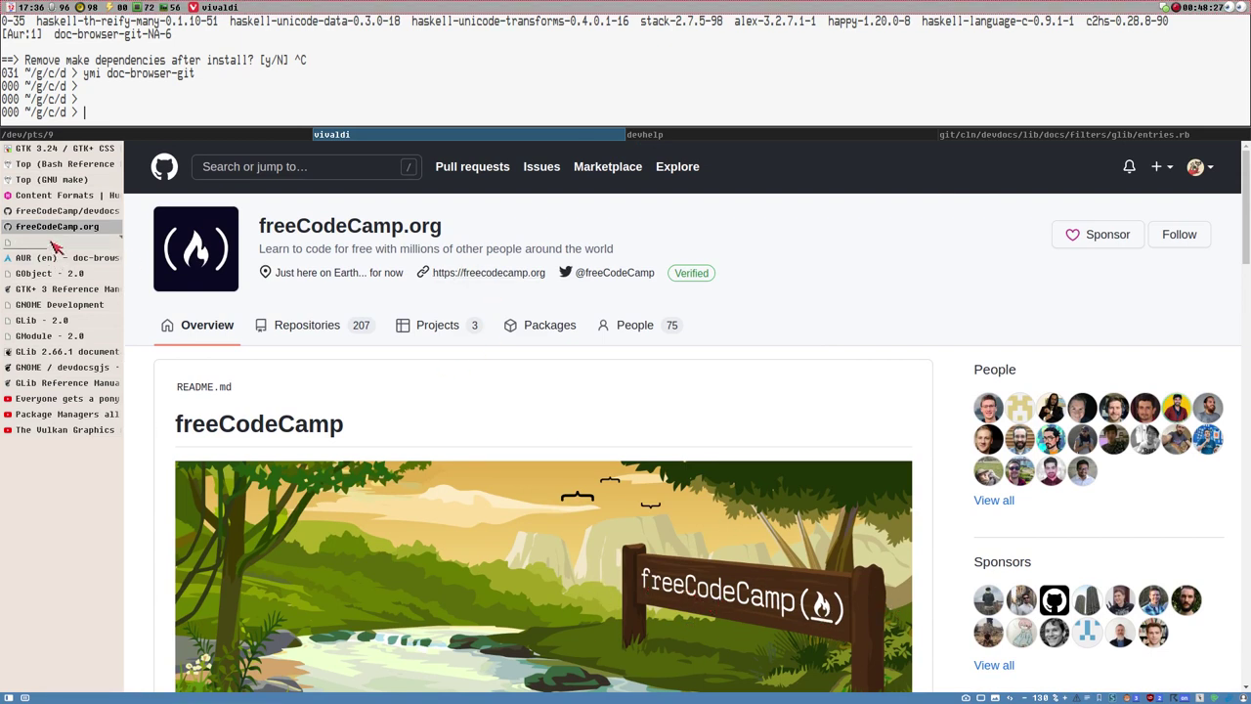
pyautogui.moveTo(271, 224); pyautogui.dragTo(334, 231)
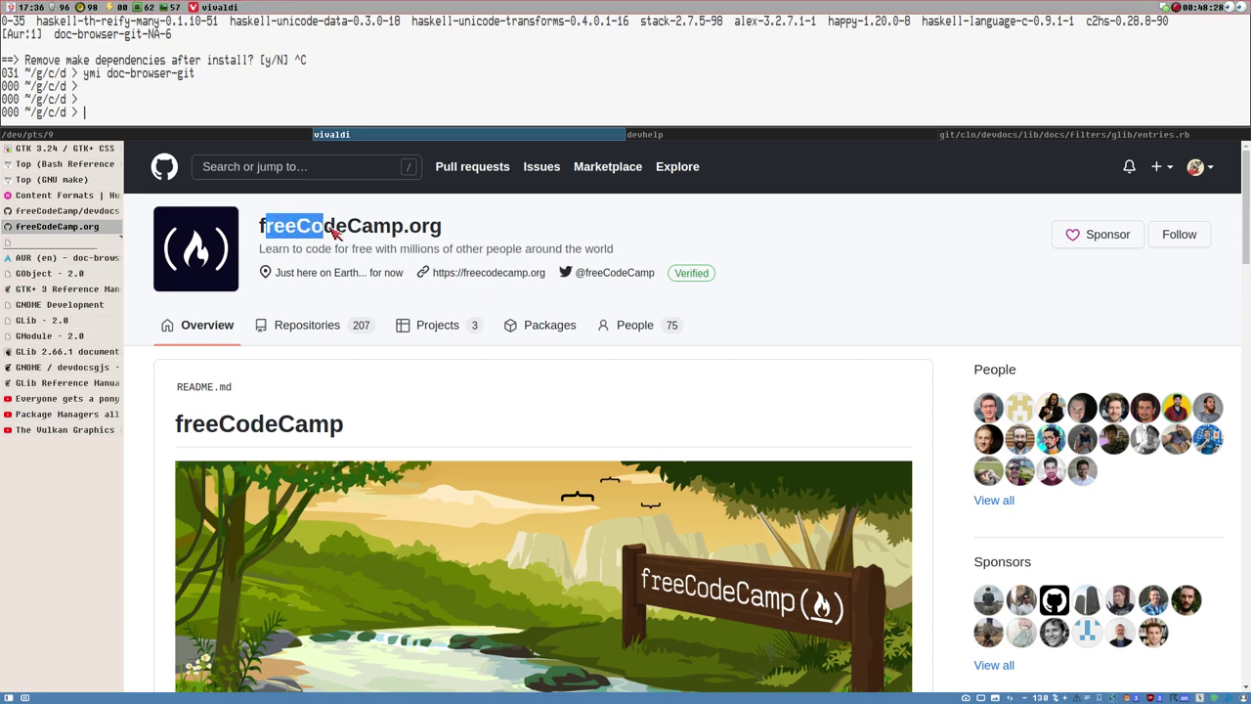
pyautogui.click(93, 243)
# Scroll through the freeCodeCamp 'Learn to code — for free' landing page.
pyautogui.scroll(-3, 772, 353)
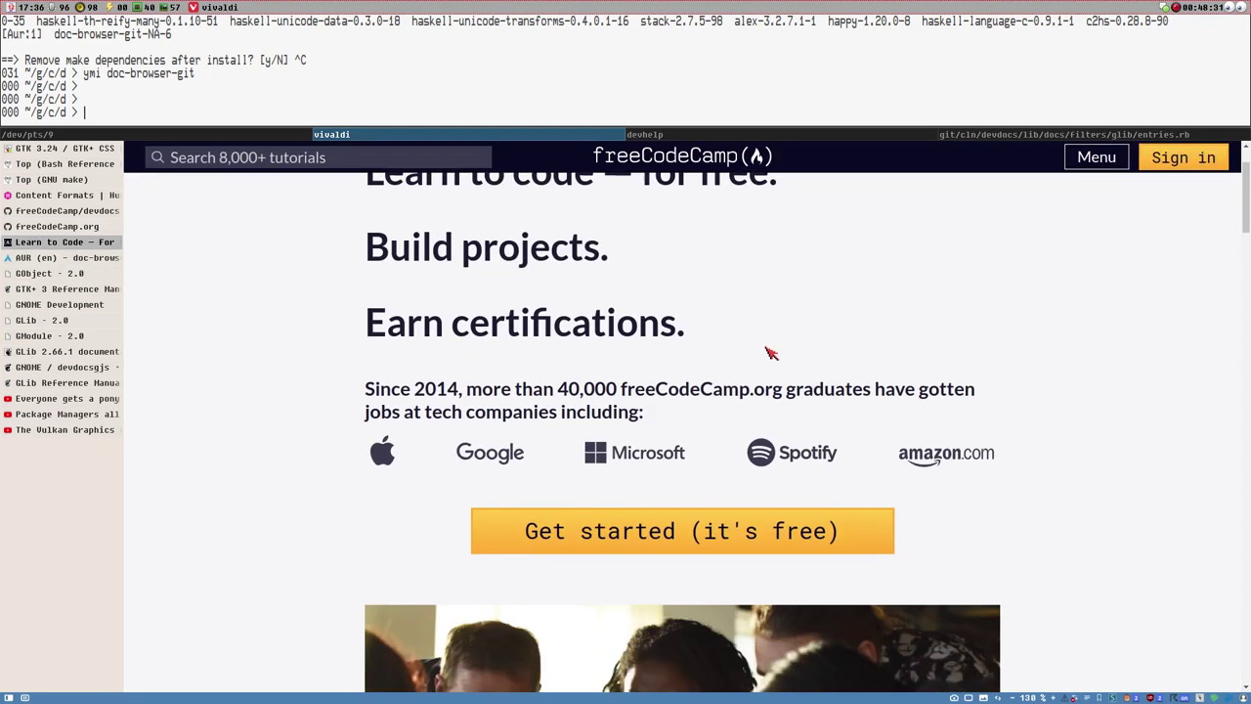
pyautogui.scroll(2, 929, 315)
pyautogui.scroll(1, 775, 371)
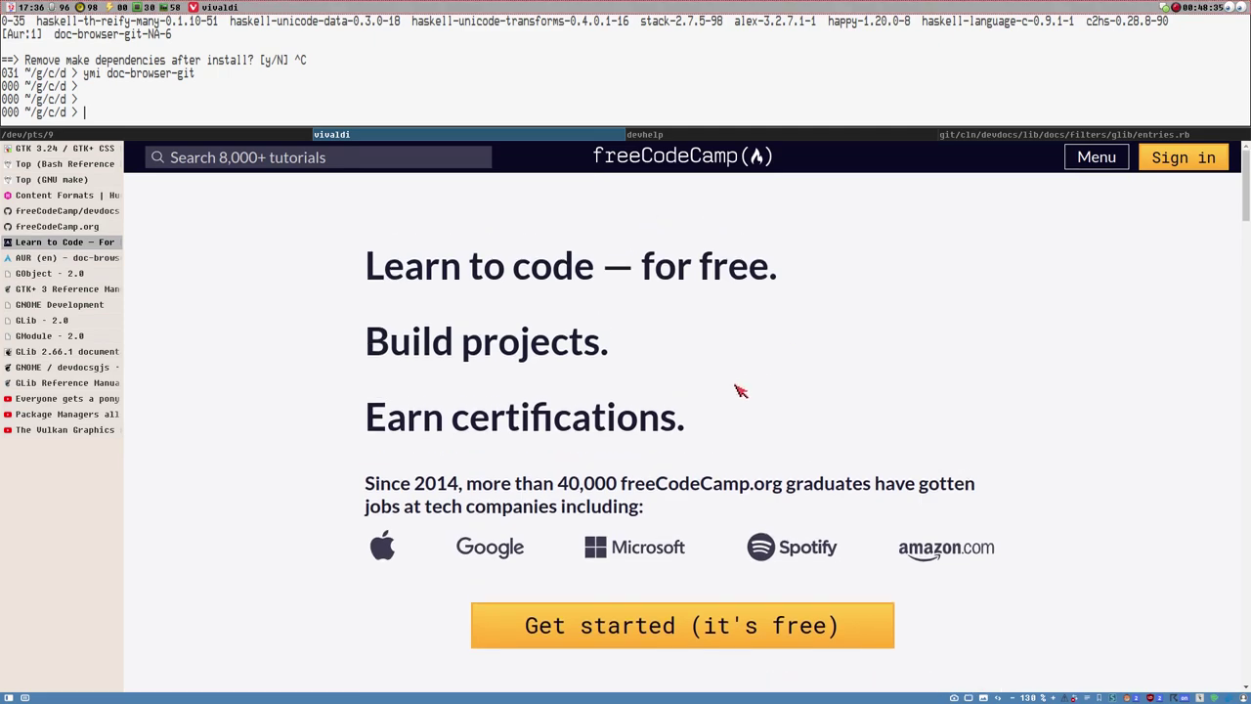
pyautogui.moveTo(1246, 193)
pyautogui.mouseDown()
pyautogui.moveTo(1247, 287)
pyautogui.moveTo(1246, 193)
pyautogui.mouseUp()
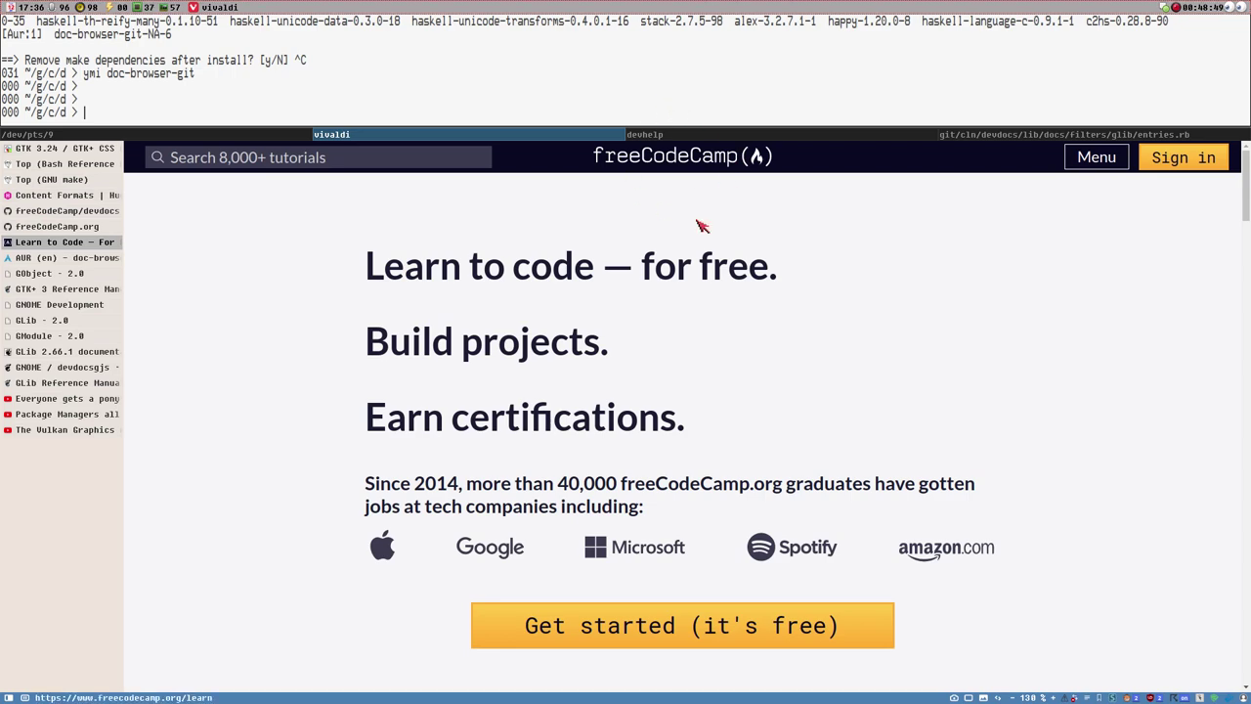
# Return to the freeCodeCamp.org GitHub organization page and read through its README.
pyautogui.click(48, 229)
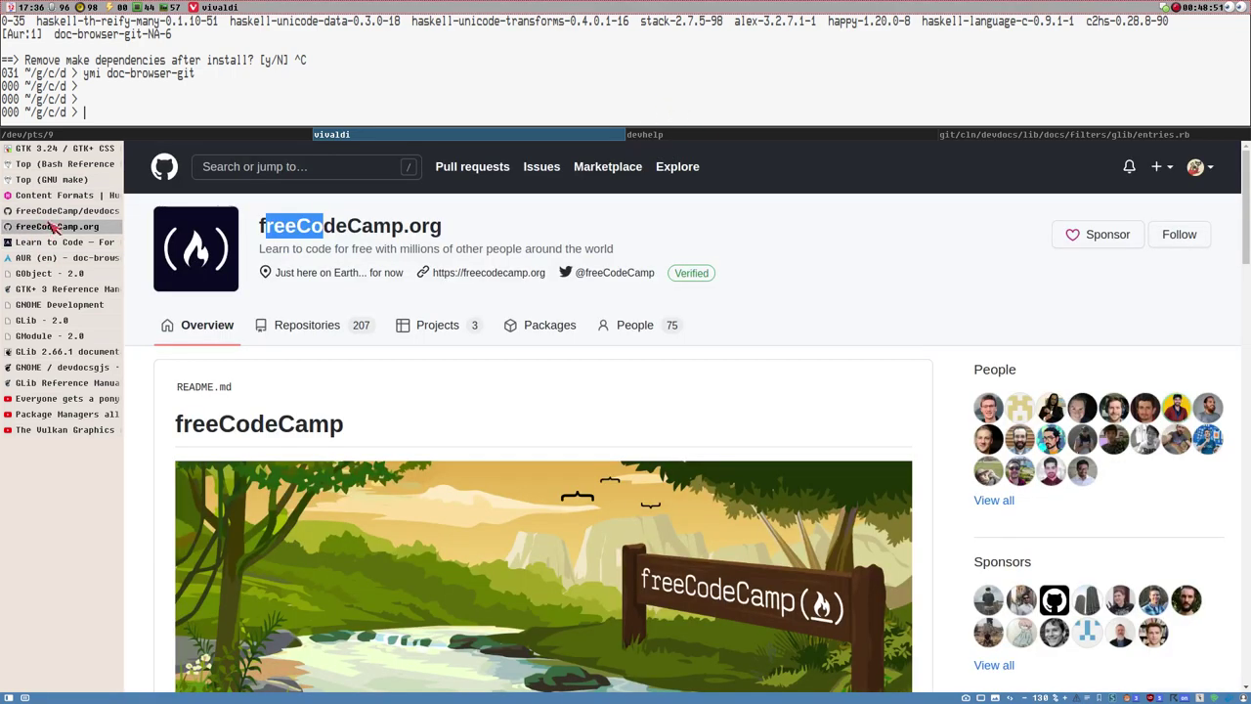
pyautogui.scroll(-3, 824, 319)
pyautogui.scroll(-3, 824, 320)
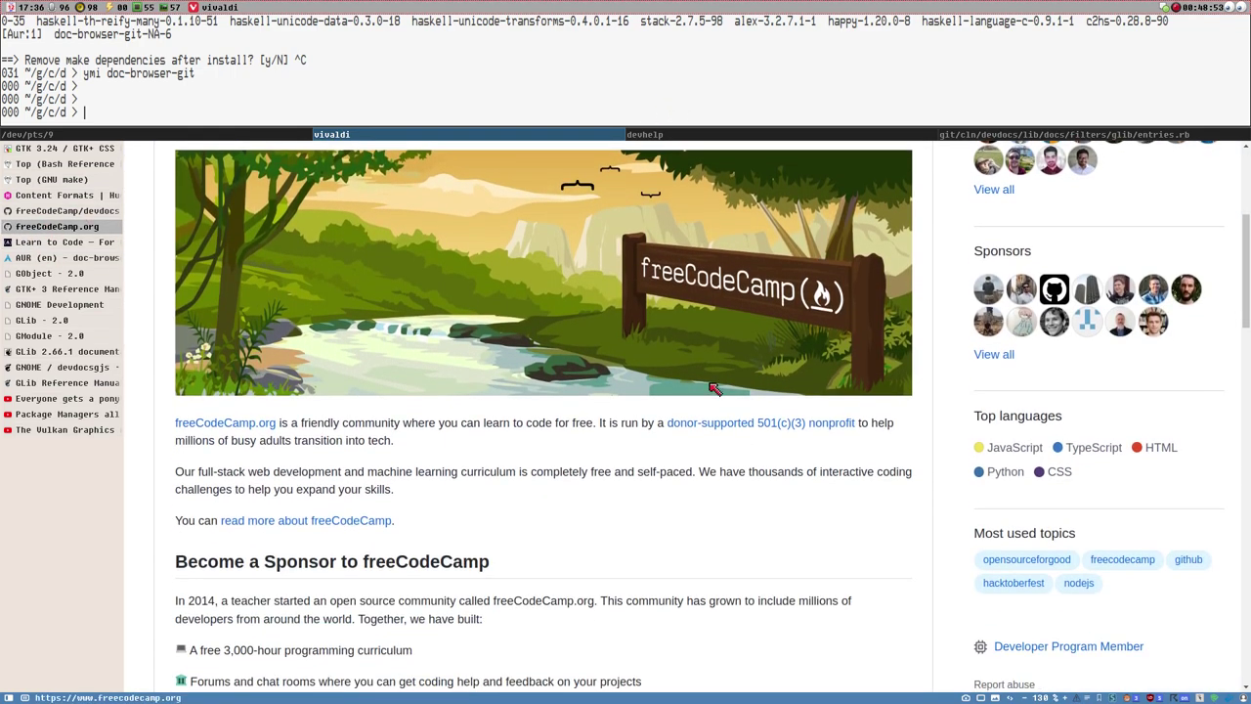
pyautogui.scroll(-2, 573, 469)
pyautogui.scroll(-3, 498, 396)
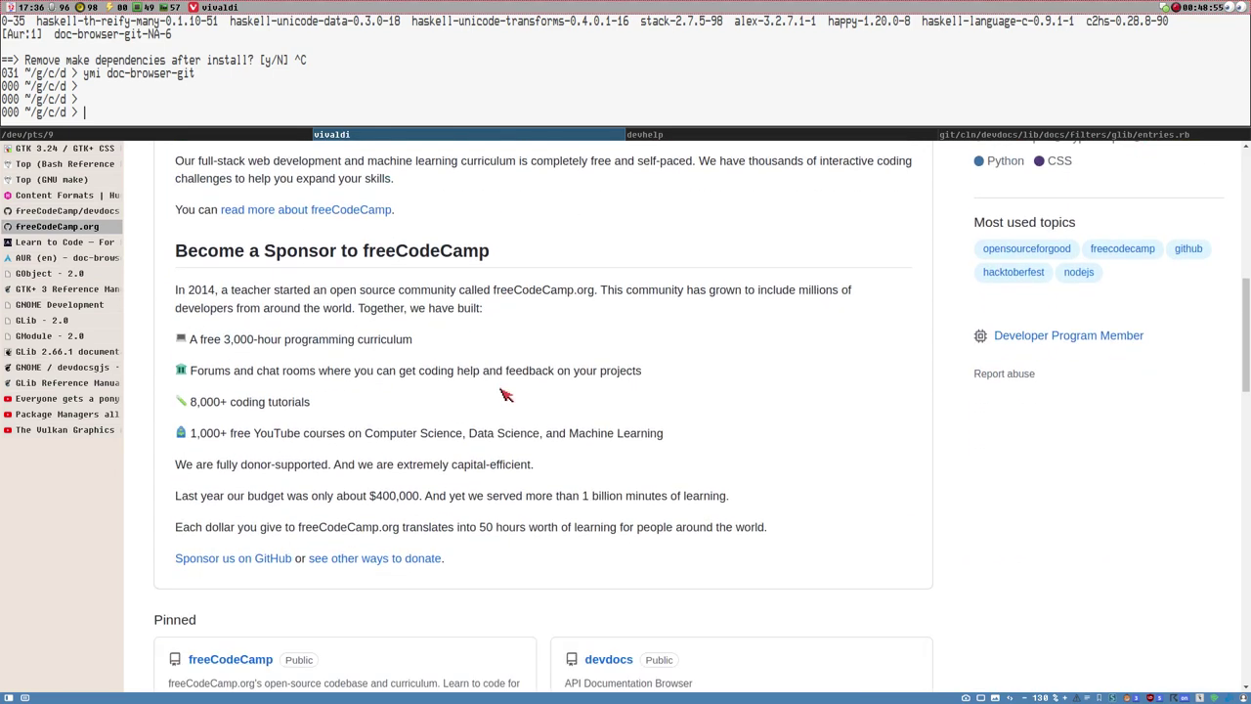
pyautogui.scroll(-2, 488, 438)
pyautogui.scroll(2, 437, 456)
pyautogui.scroll(3, 701, 335)
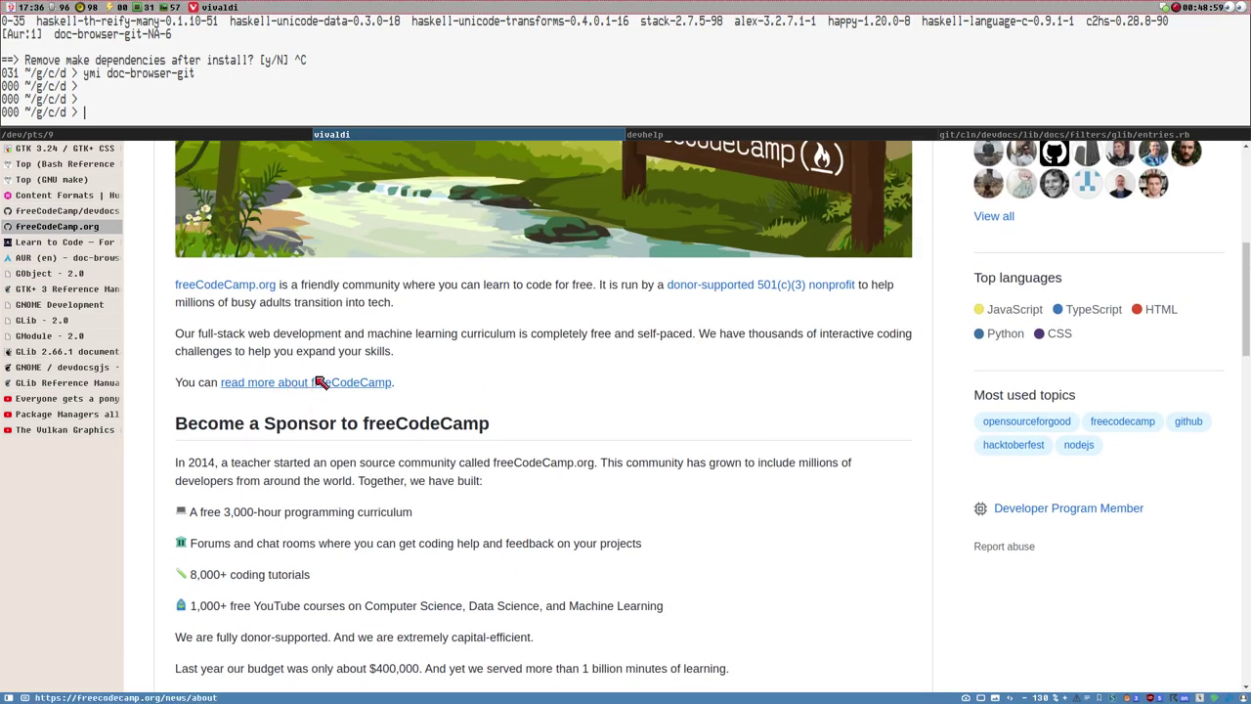
pyautogui.scroll(3, 338, 381)
pyautogui.scroll(3, 661, 474)
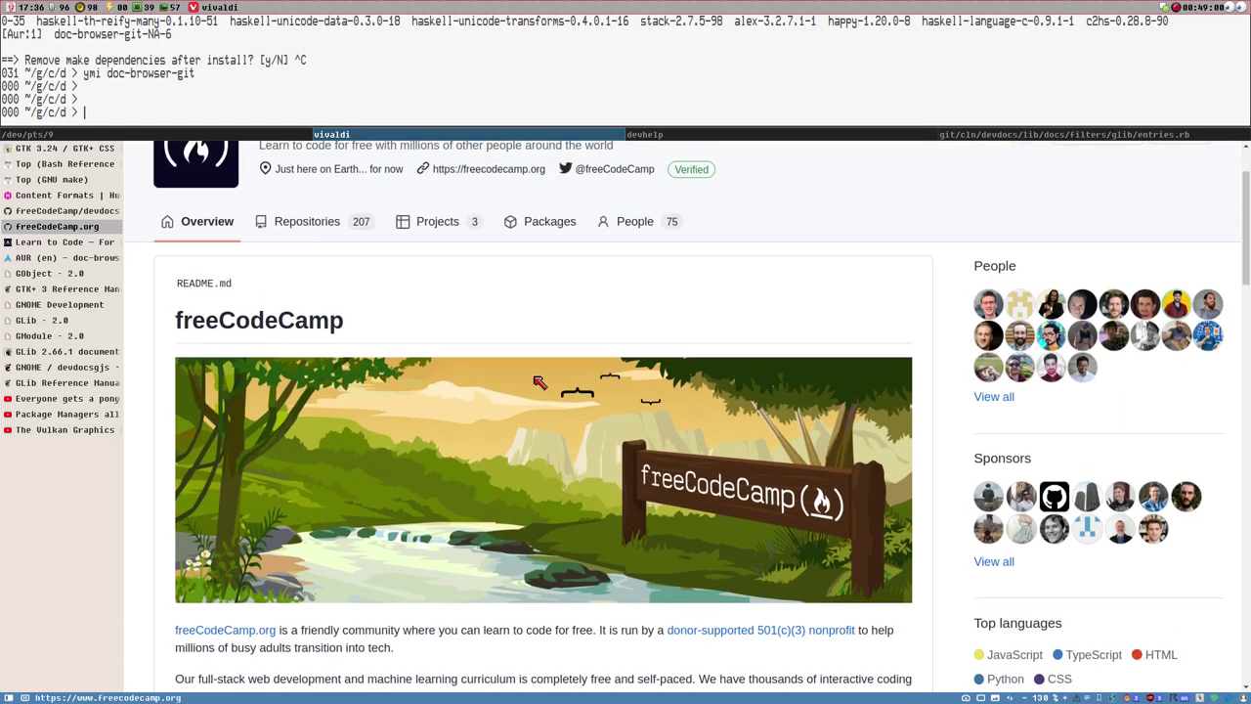
pyautogui.click(61, 244)
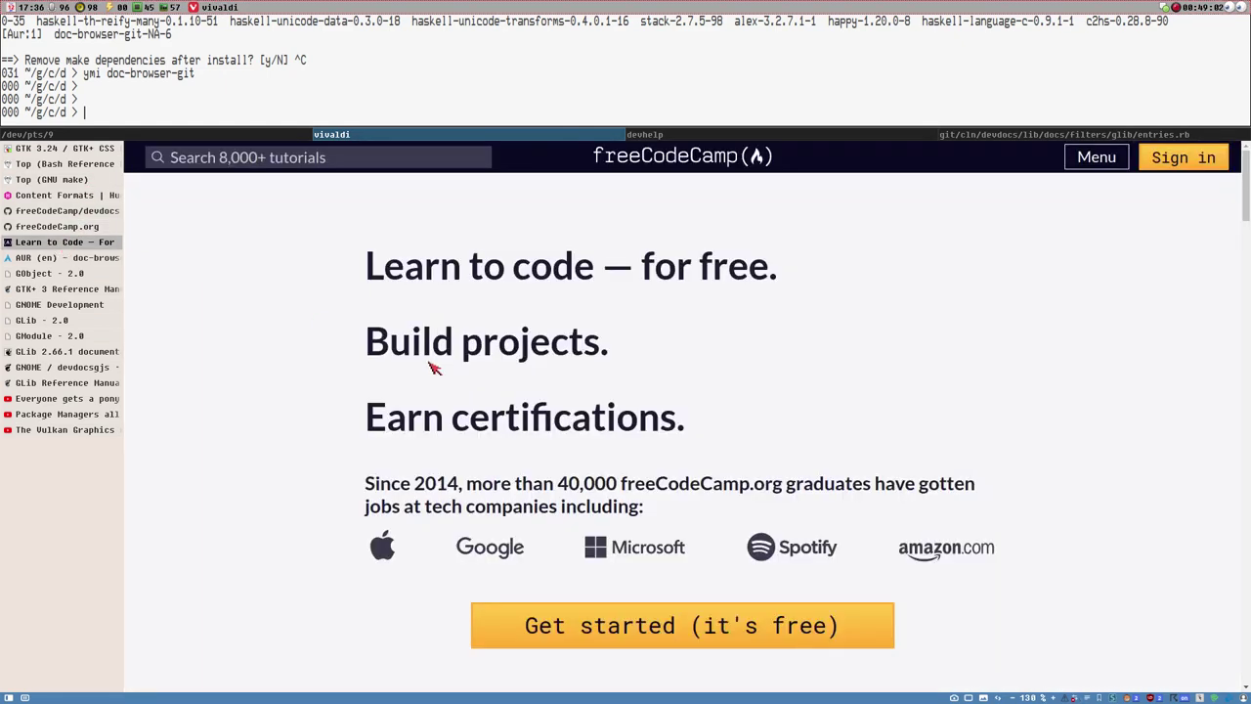
pyautogui.scroll(-3, 855, 363)
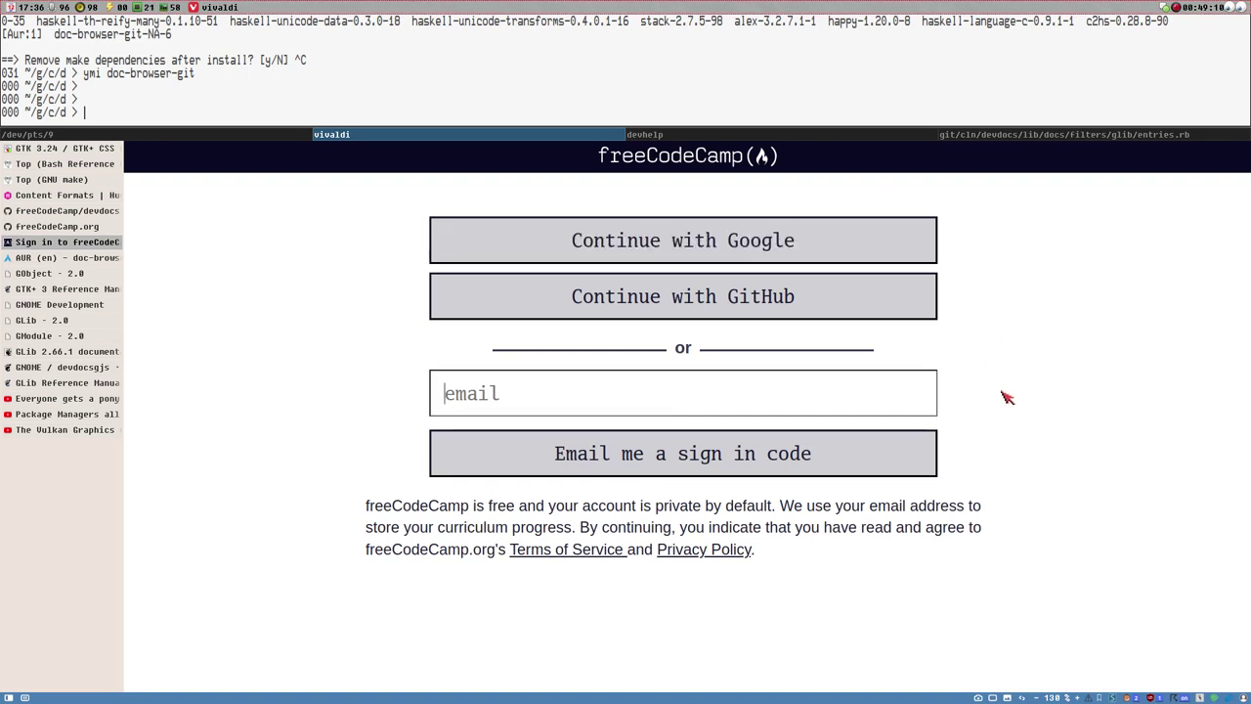
pyautogui.hotkey('alt', 'Left')
pyautogui.scroll(2, 1202, 343)
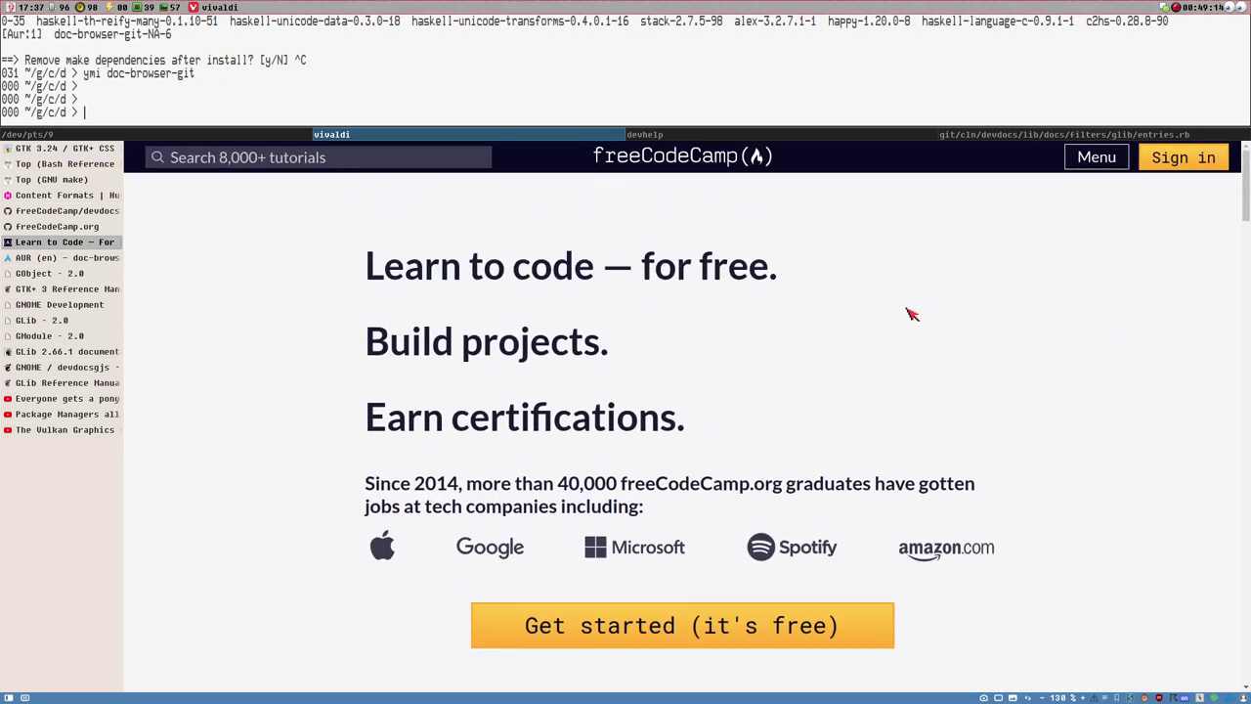
# Search YouTube for 'freecodecamp' with the 'y' keyword in Quick Commands.
pyautogui.press('F2')
pyautogui.write('y ')
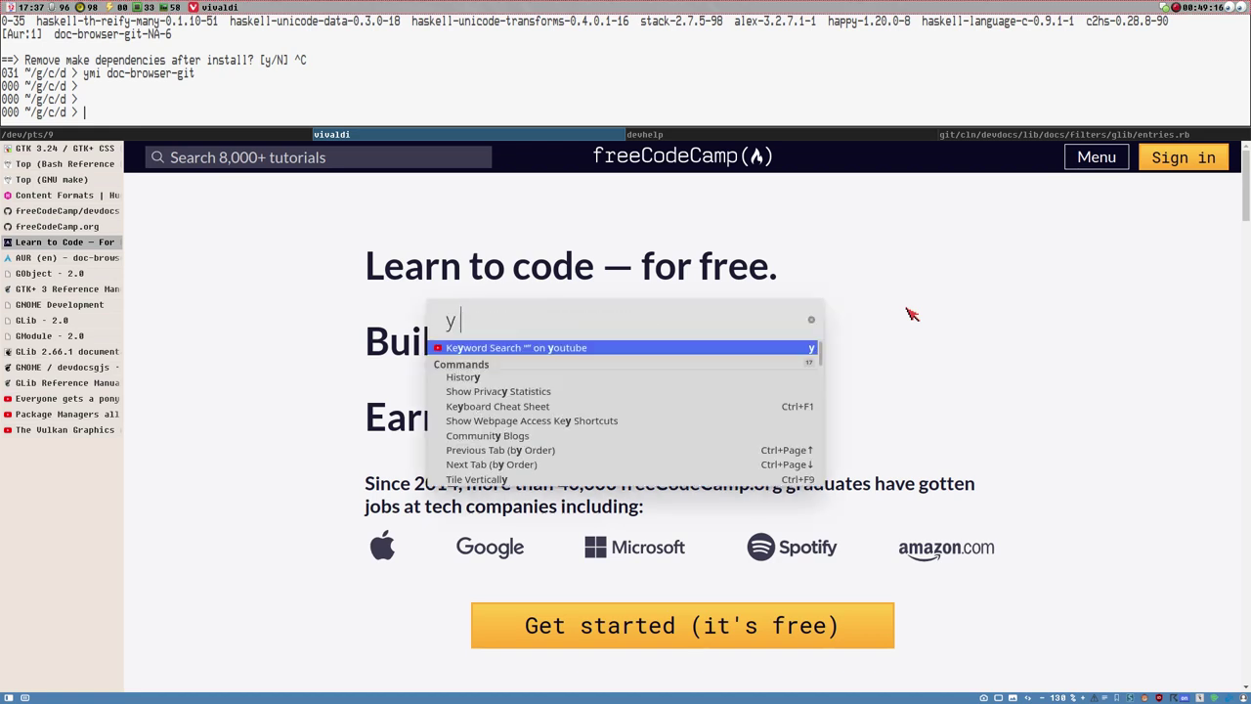
pyautogui.write('freecodec')
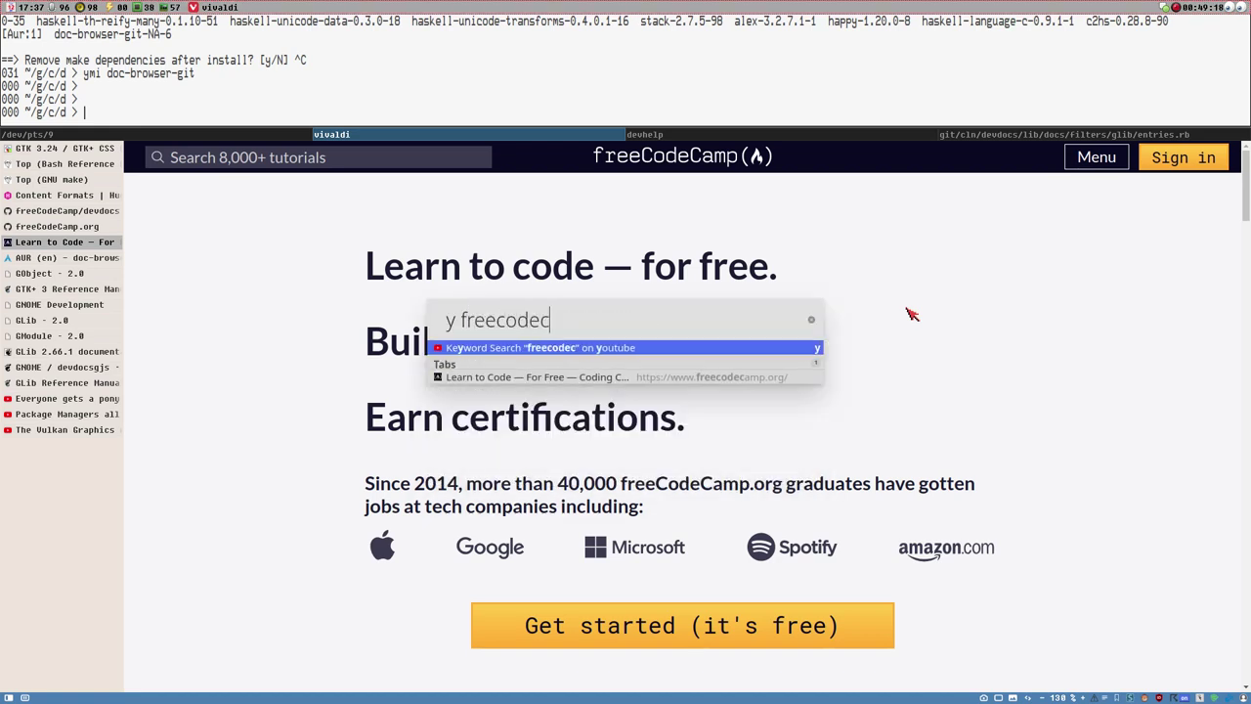
pyautogui.write('amp')
pyautogui.press('Return')
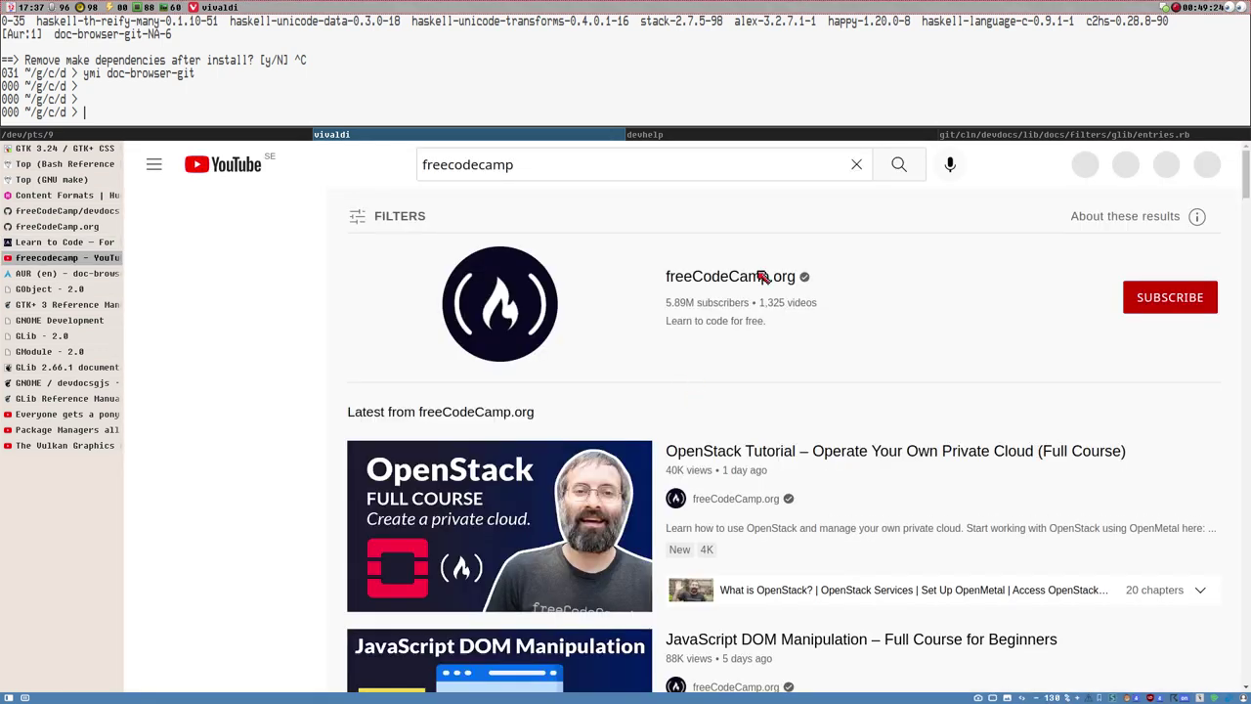
# Open the freeCodeCamp.org channel from the results, browse its page, and subscribe.
pyautogui.click(735, 498)
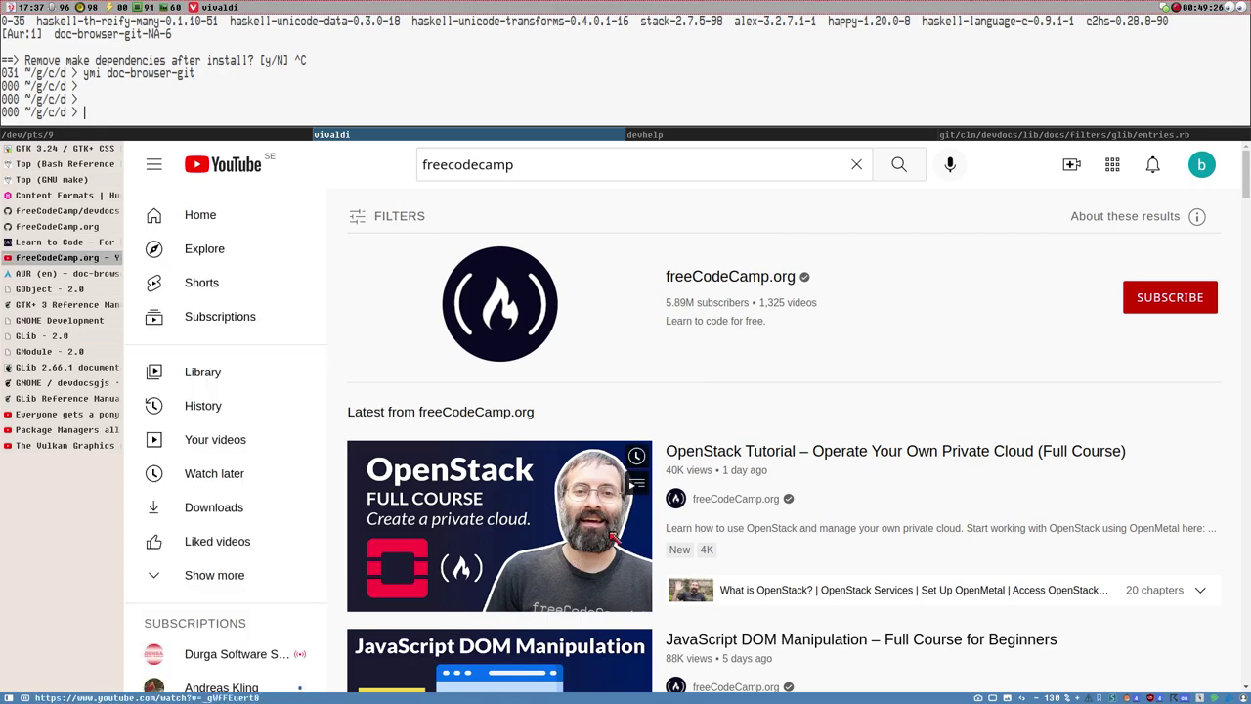
pyautogui.scroll(-2, 955, 495)
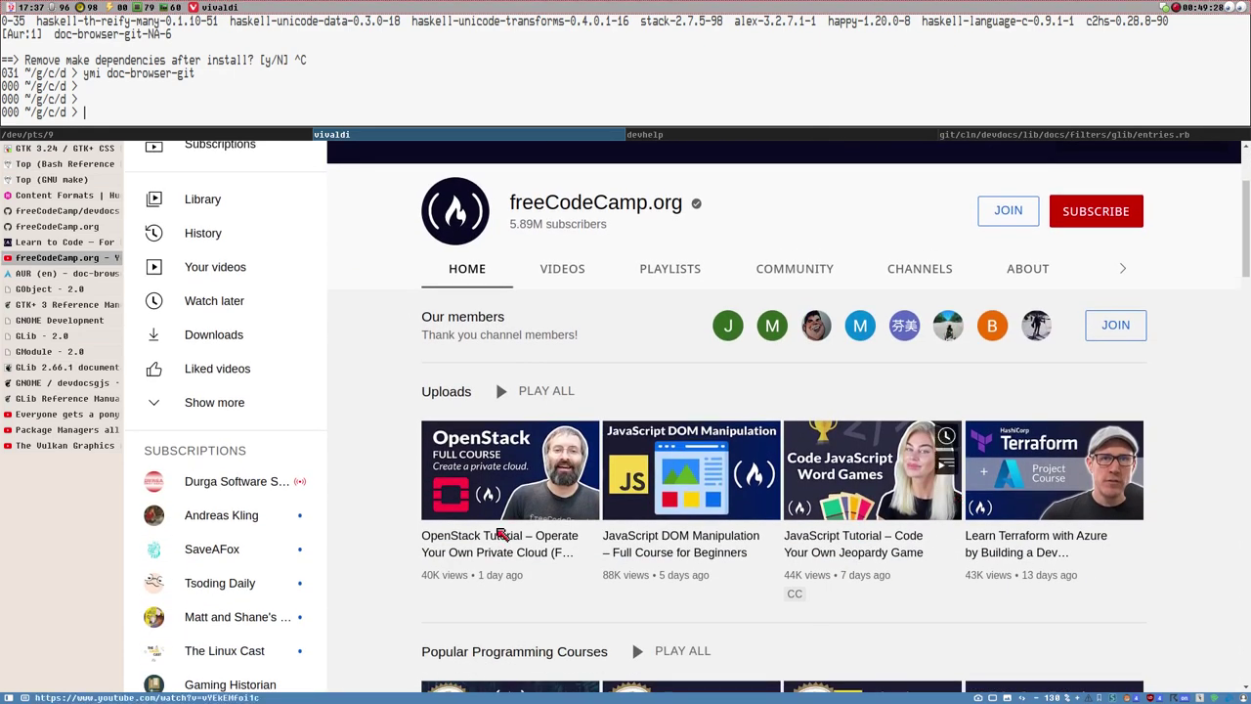
pyautogui.scroll(-1, 832, 605)
pyautogui.scroll(-2, 832, 605)
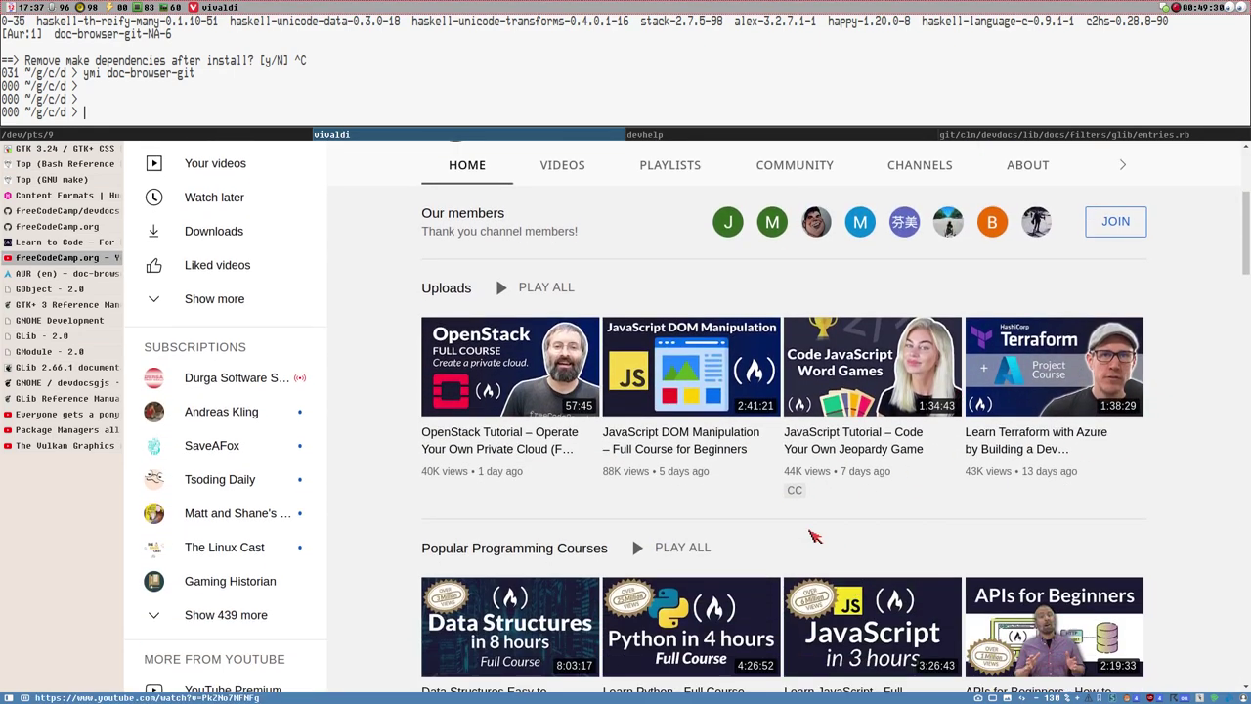
pyautogui.moveTo(864, 459)
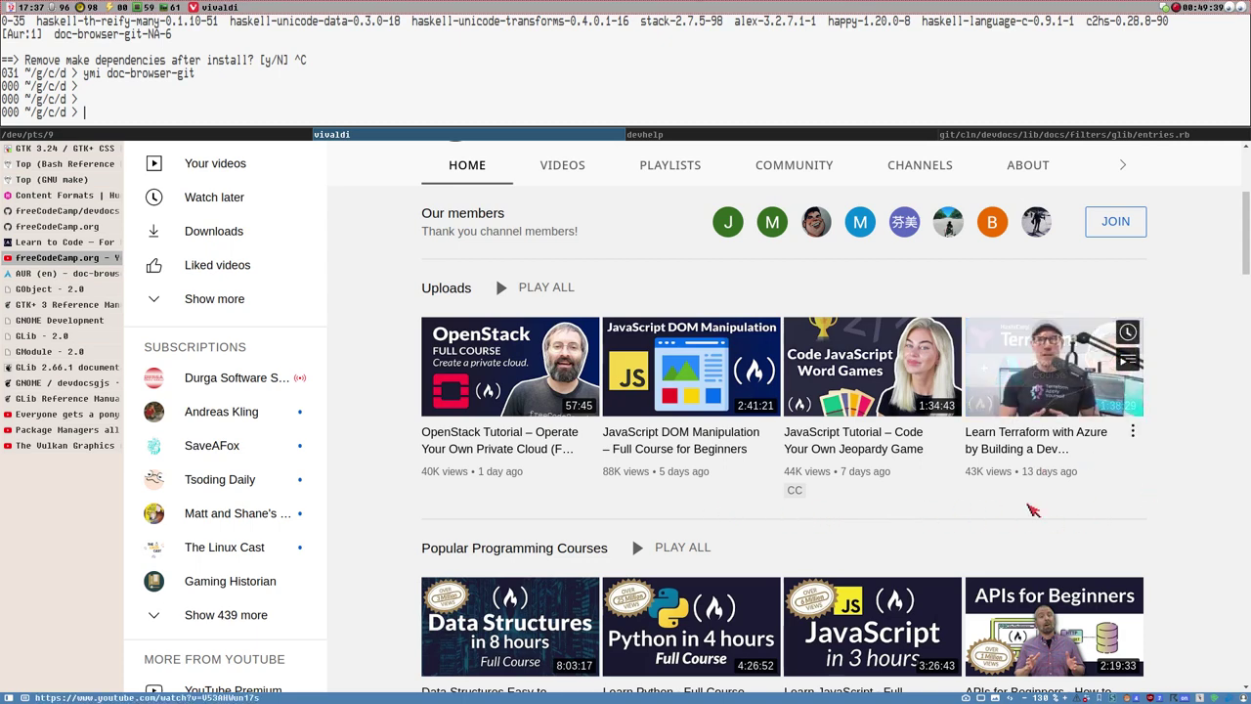
pyautogui.scroll(-3, 588, 537)
pyautogui.scroll(-2, 587, 536)
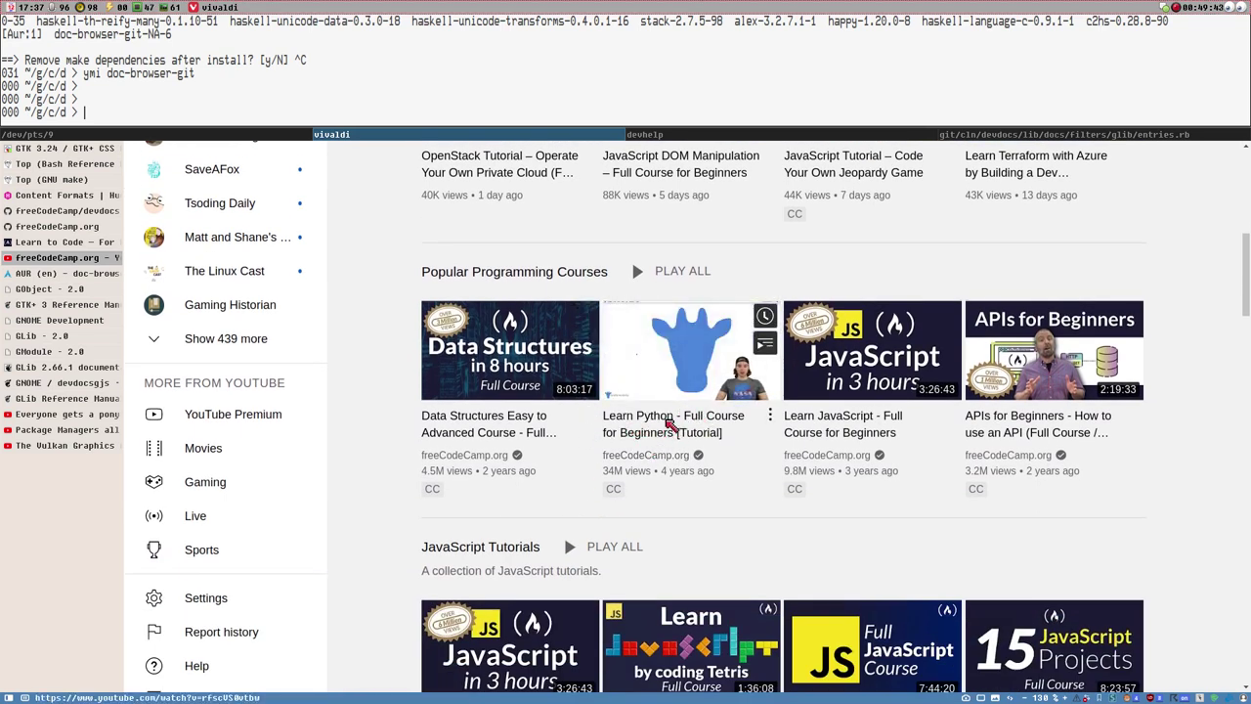
pyautogui.scroll(-8, 936, 475)
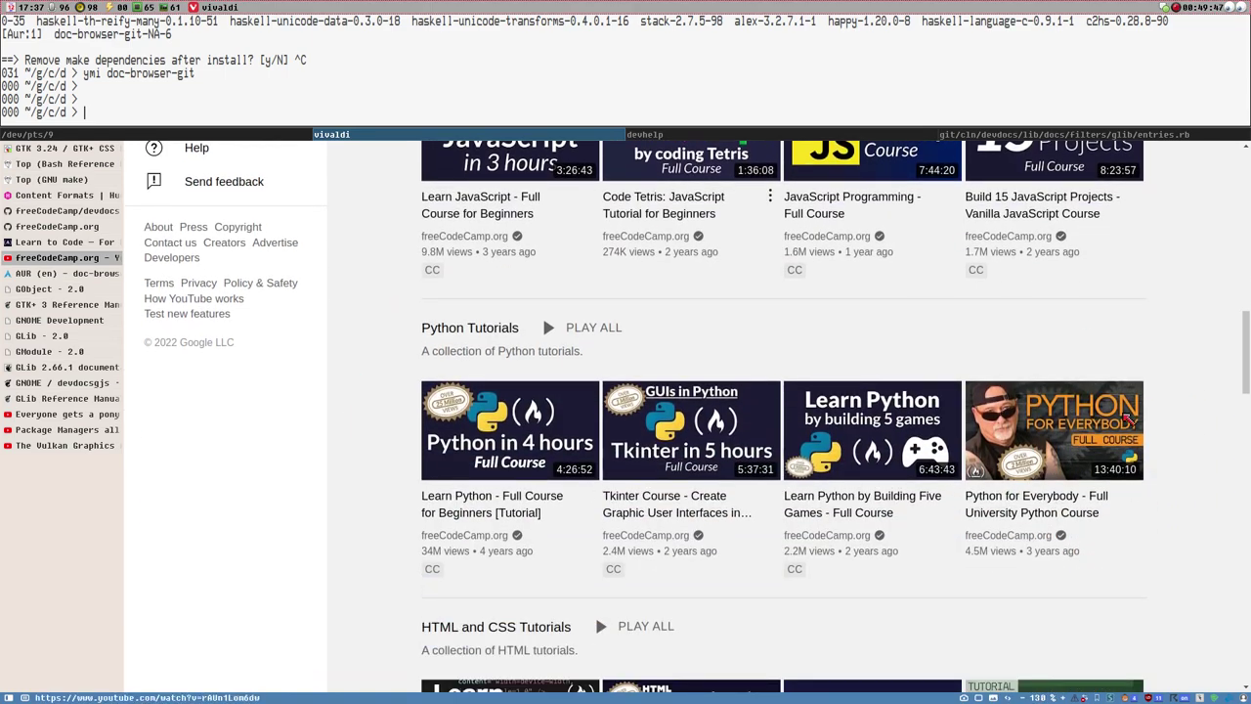
pyautogui.scroll(-2, 803, 467)
pyautogui.scroll(20, 803, 467)
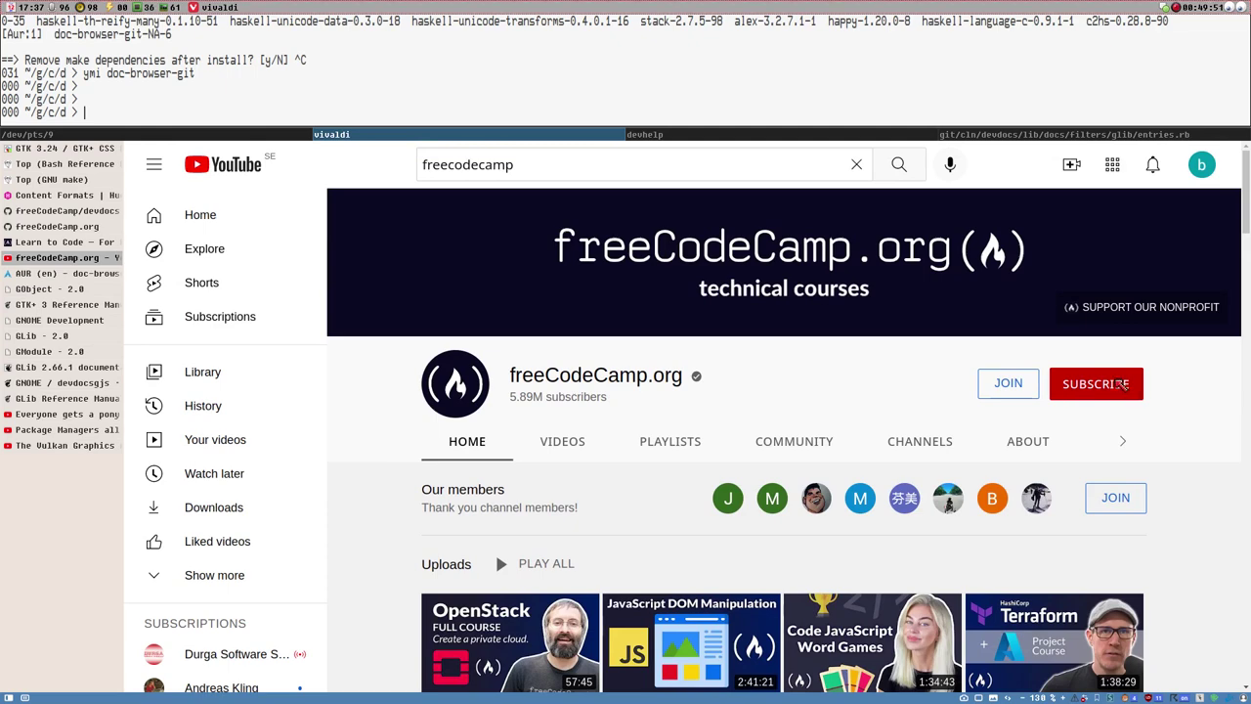
pyautogui.click(1122, 385)
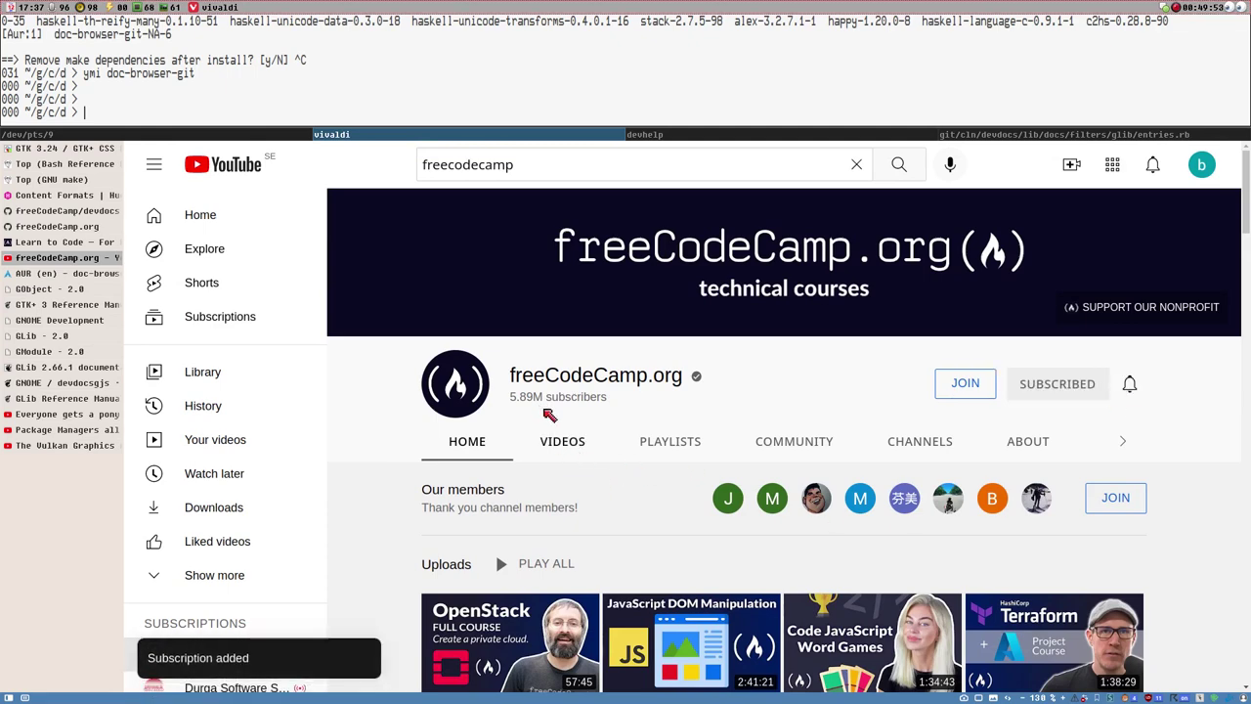
# Browse the freeCodeCamp.org channel's grid of uploaded videos.
pyautogui.click(575, 442)
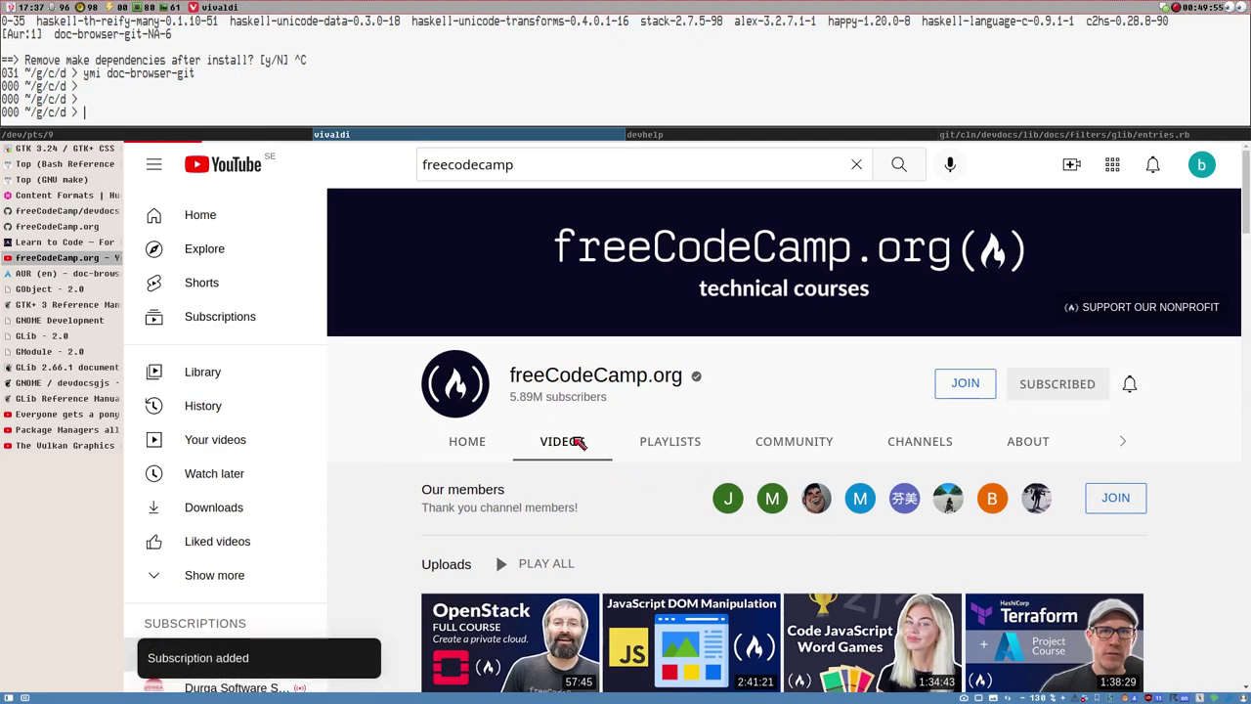
pyautogui.scroll(-3, 510, 497)
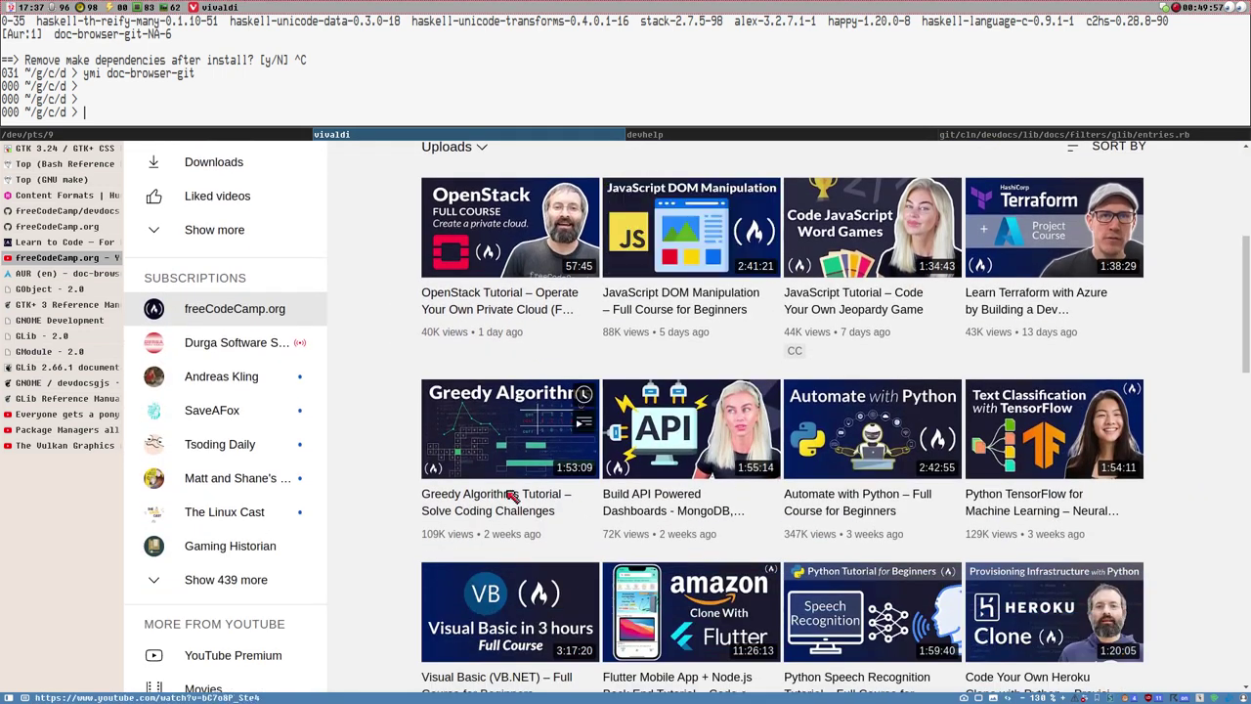
pyautogui.scroll(-3, 882, 536)
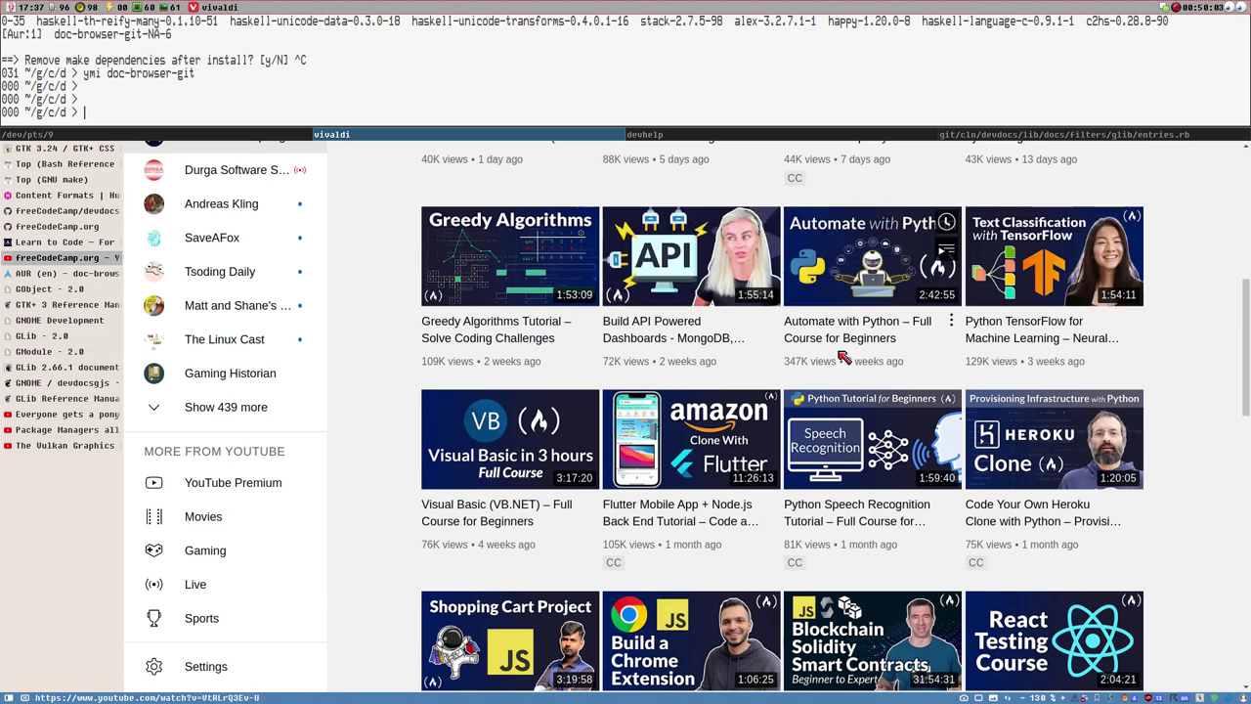
pyautogui.scroll(-3, 1182, 383)
pyautogui.scroll(-3, 1183, 383)
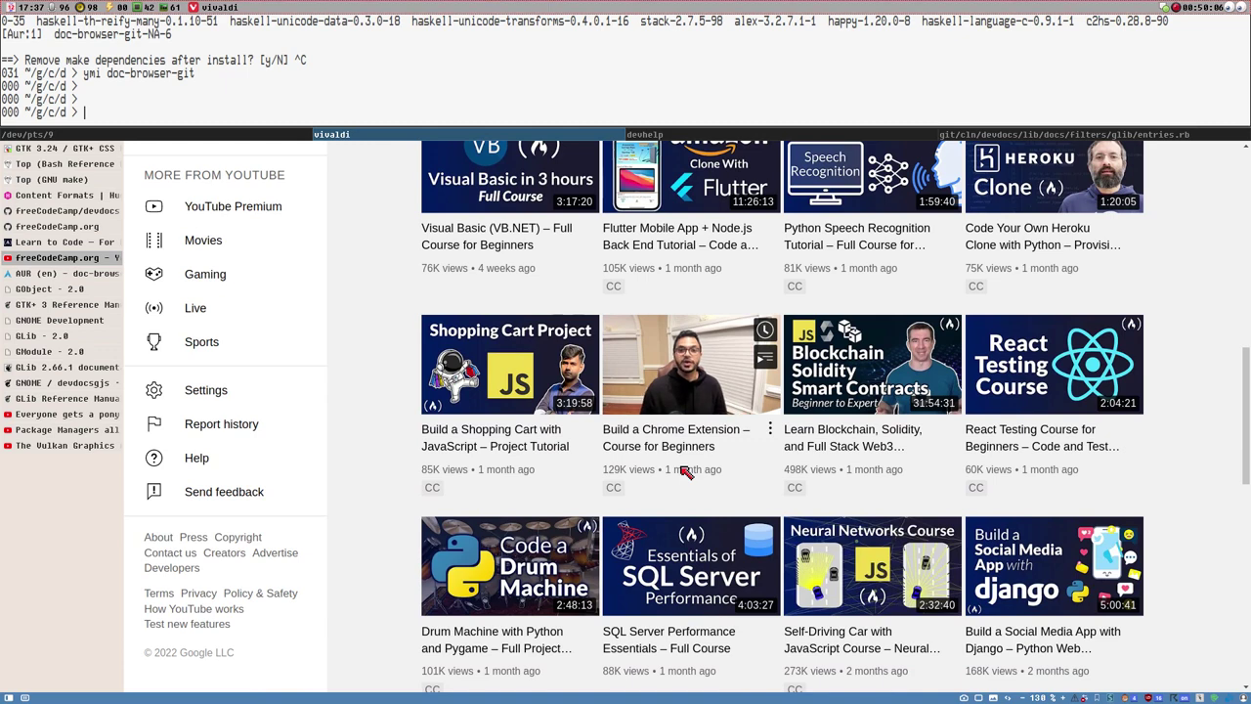
pyautogui.scroll(-2, 684, 472)
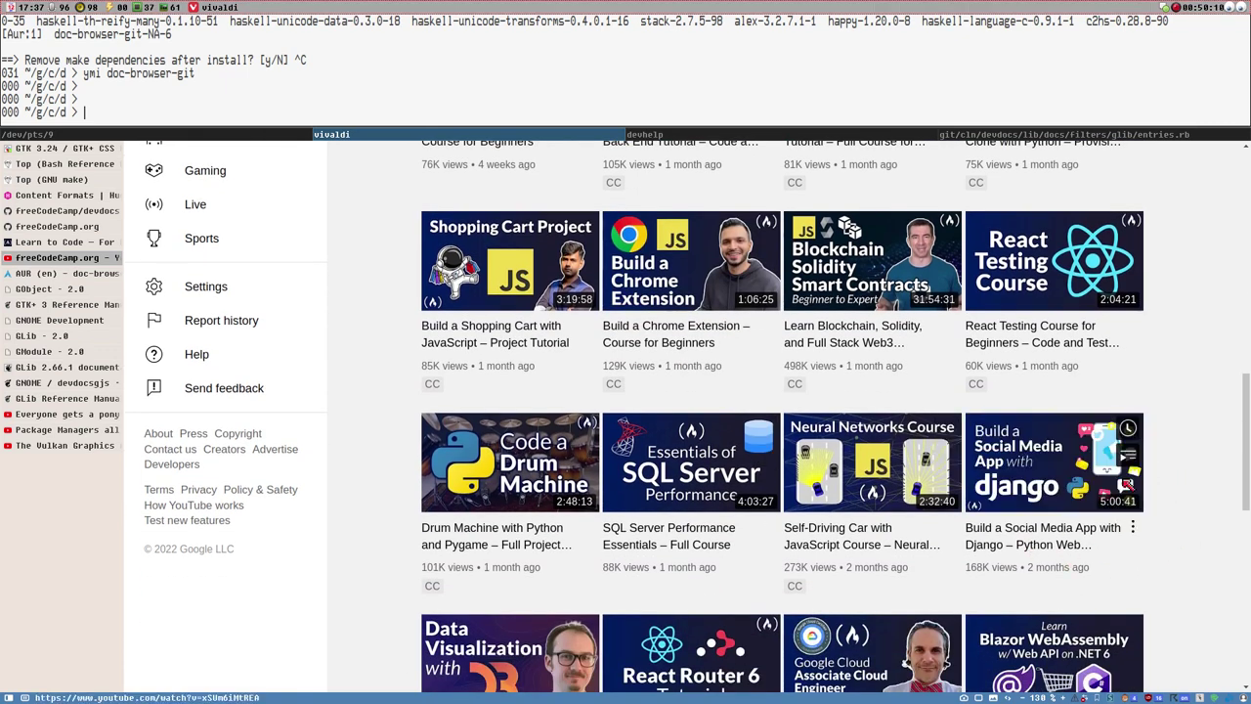
pyautogui.scroll(-3, 1031, 496)
pyautogui.scroll(1, 1031, 496)
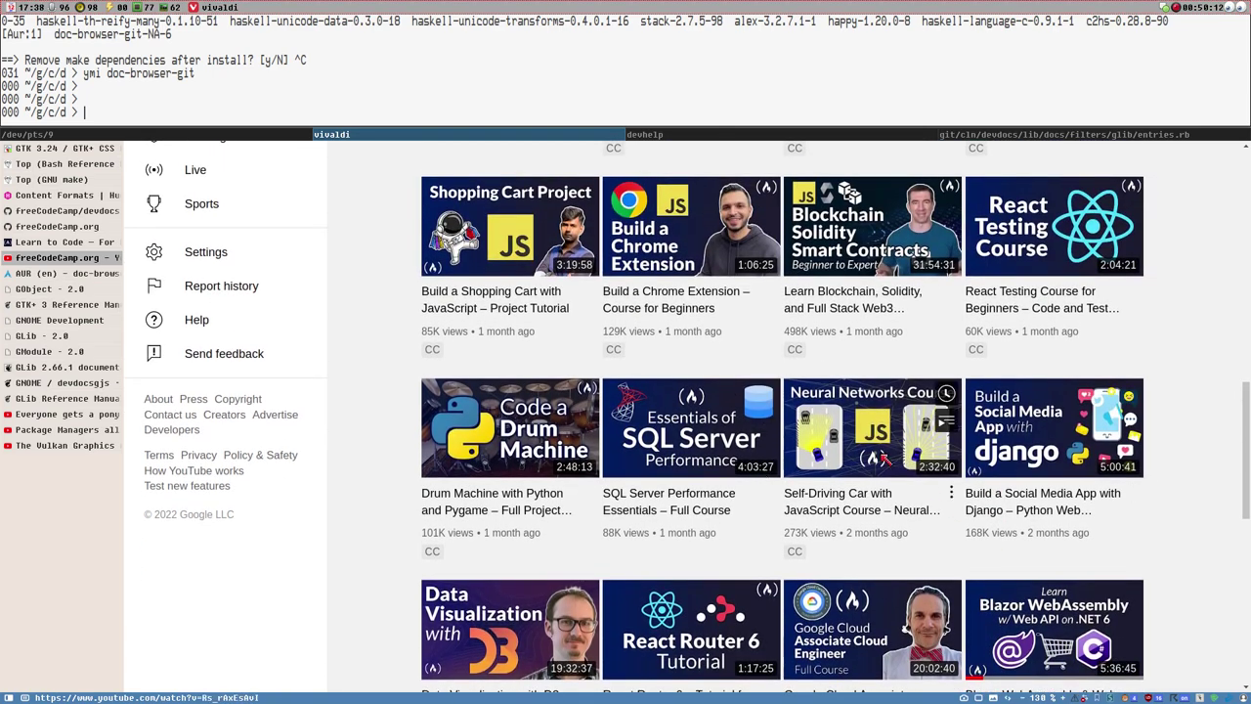
pyautogui.scroll(-1, 977, 547)
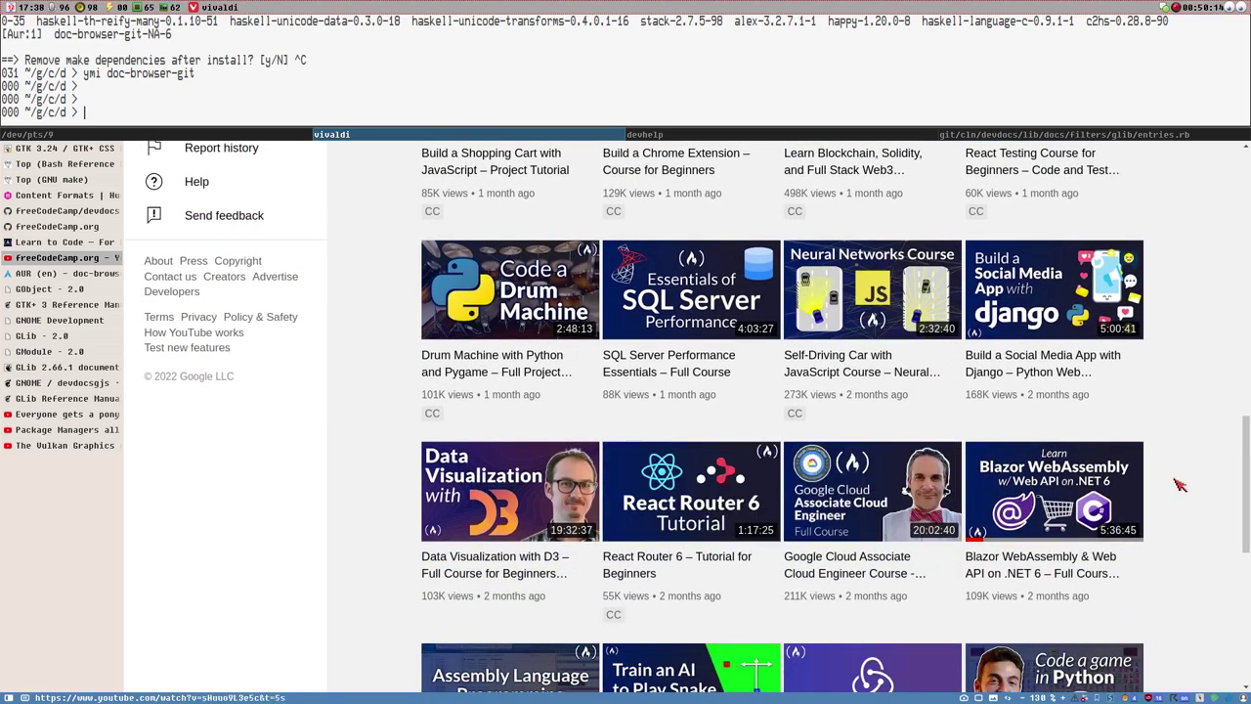
pyautogui.scroll(-3, 1182, 493)
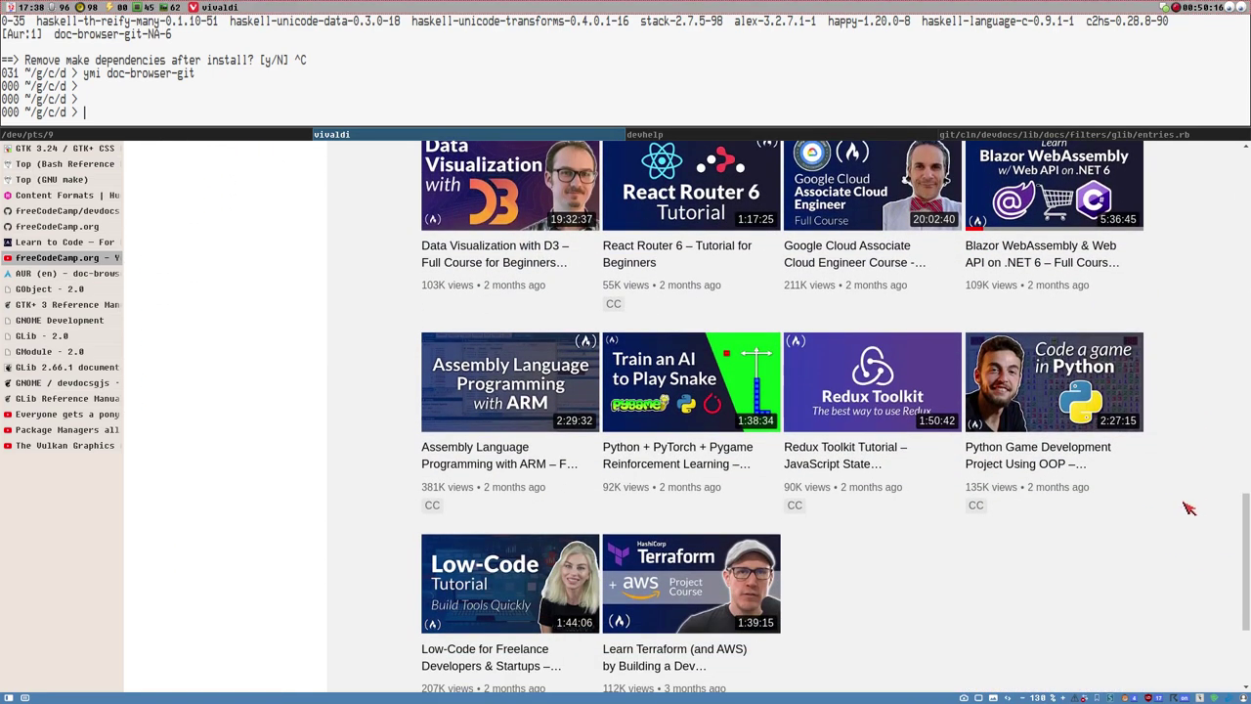
pyautogui.scroll(1, 869, 523)
pyautogui.scroll(-1, 869, 523)
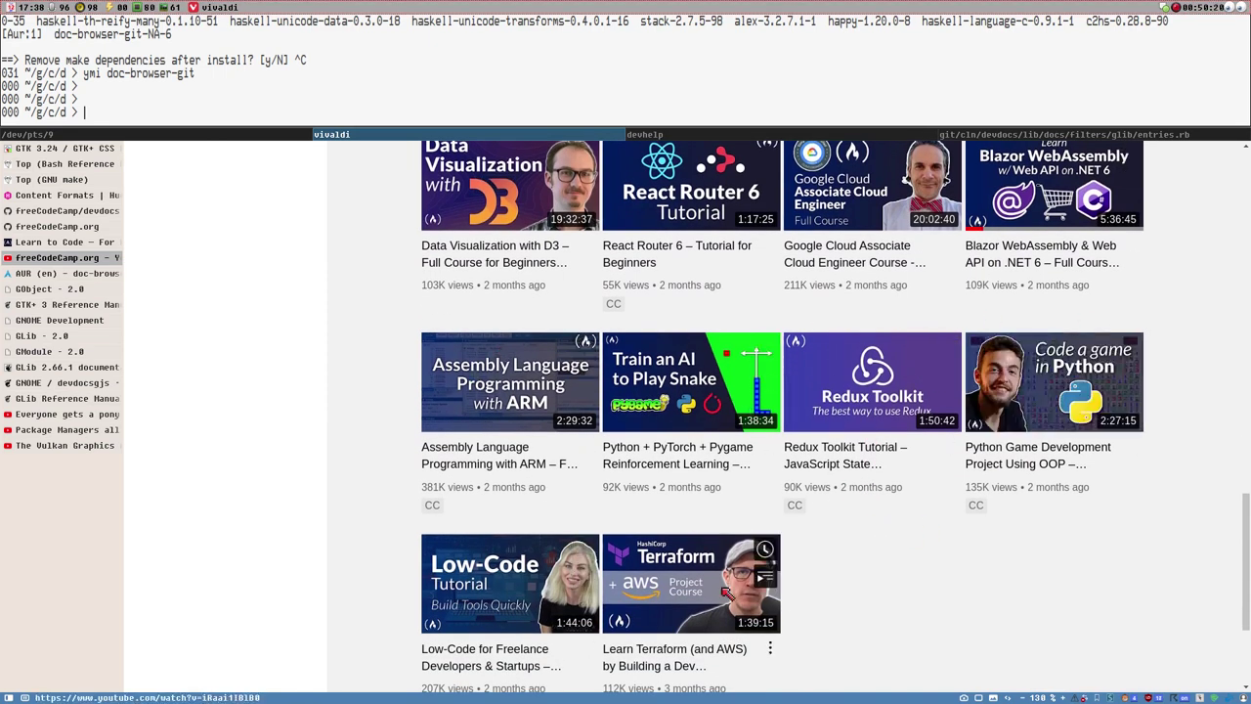
pyautogui.scroll(3, 505, 442)
pyautogui.scroll(8, 675, 533)
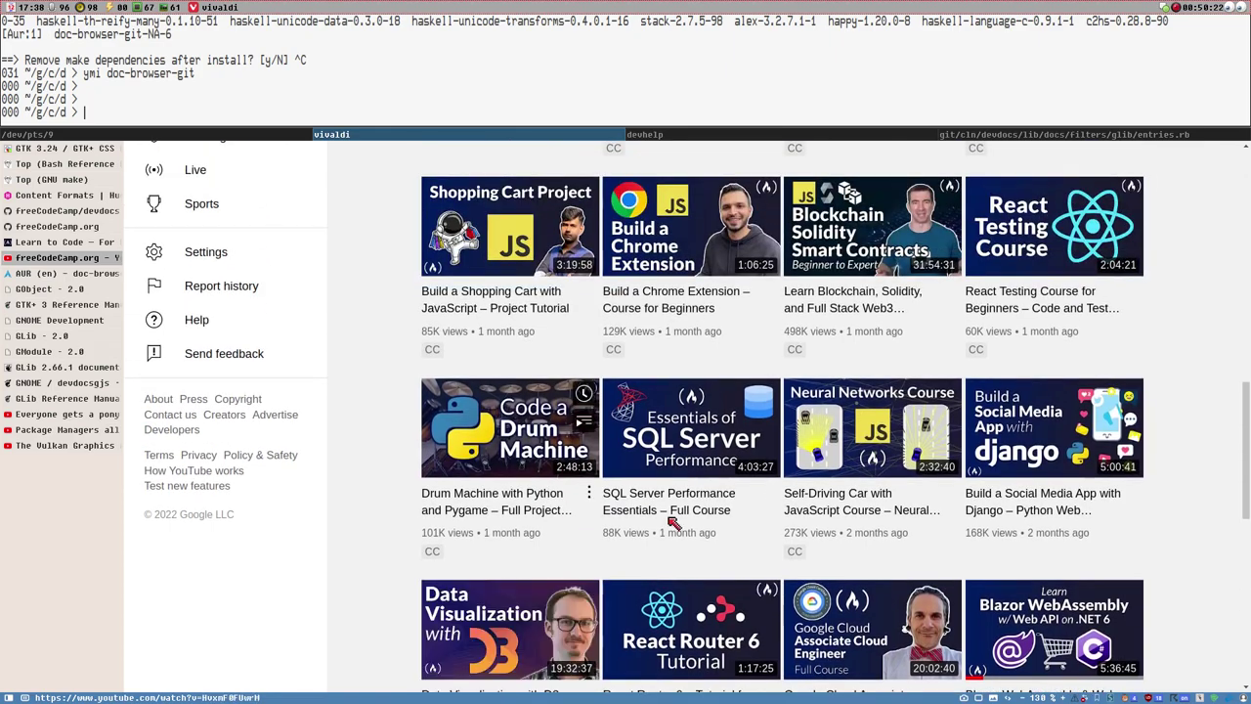
pyautogui.scroll(5, 688, 541)
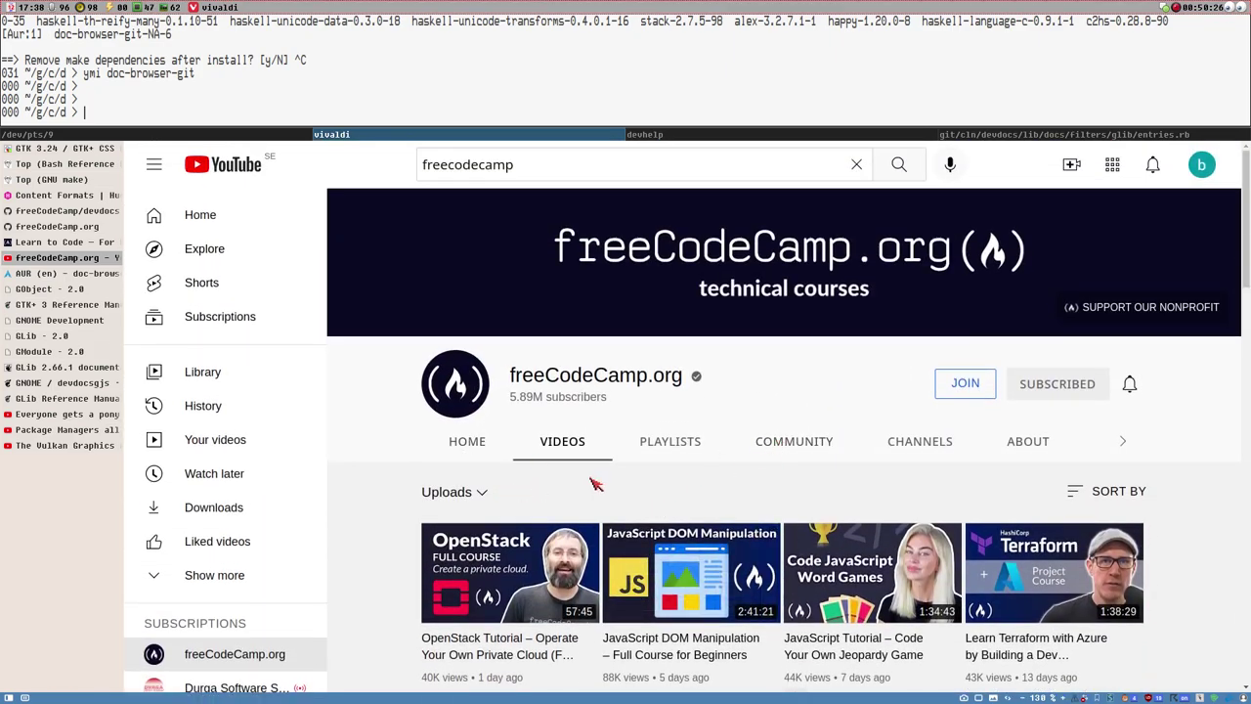
# Return to the channel home, then switch to the freeCodeCamp 'Learn to code' page.
pyautogui.click(467, 440)
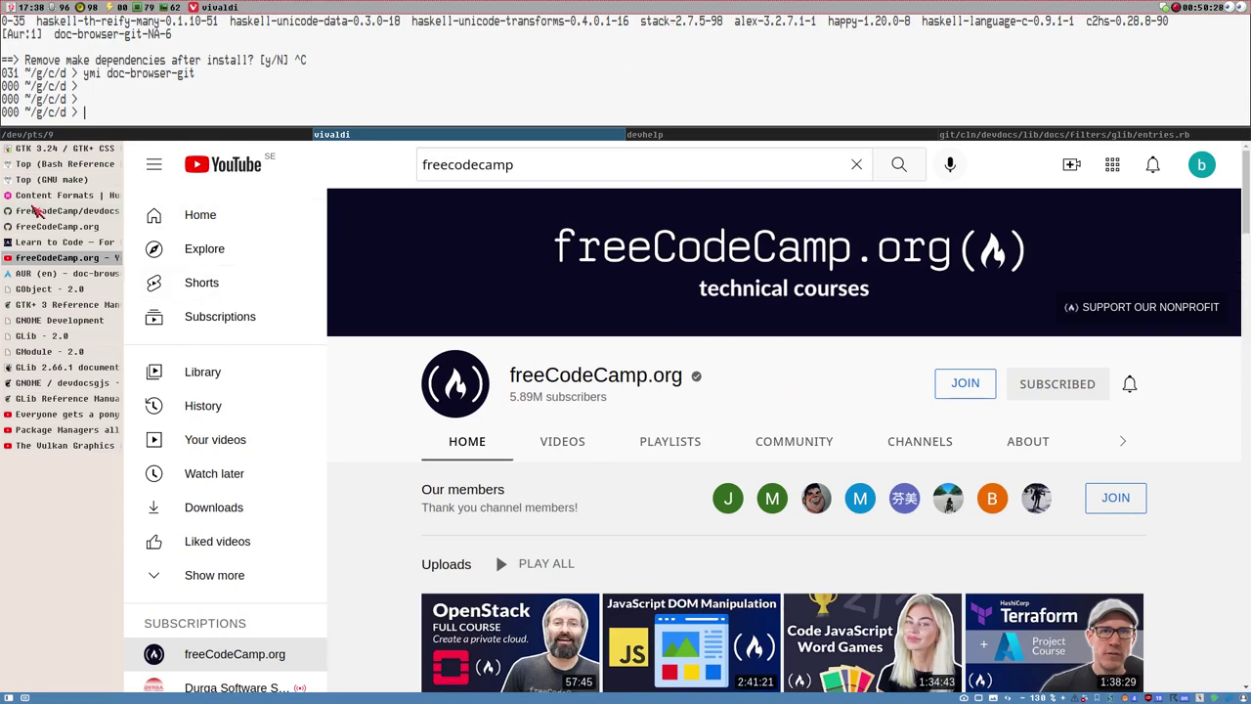
pyautogui.click(35, 197)
pyautogui.click(56, 243)
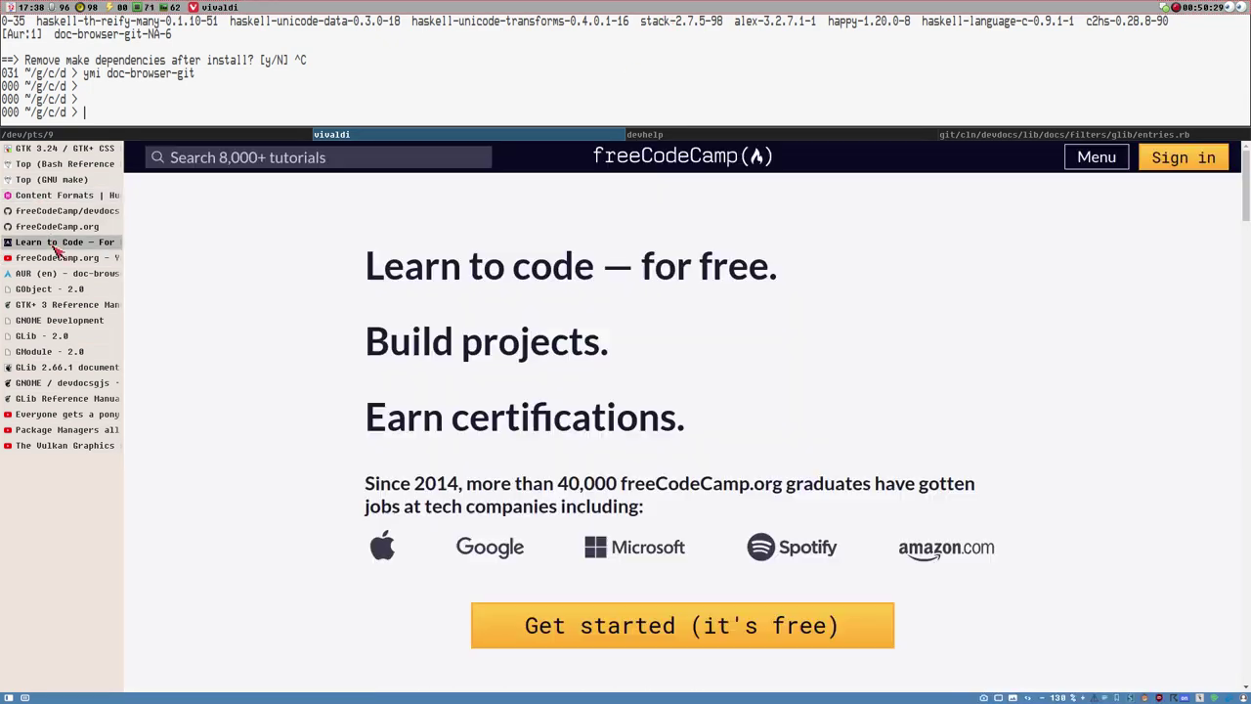
# Glance at the GTK+ CSS Properties docs, then switch to the freeCodeCamp/devdocs repository.
pyautogui.click(33, 149)
pyautogui.moveTo(348, 240); pyautogui.dragTo(343, 161)
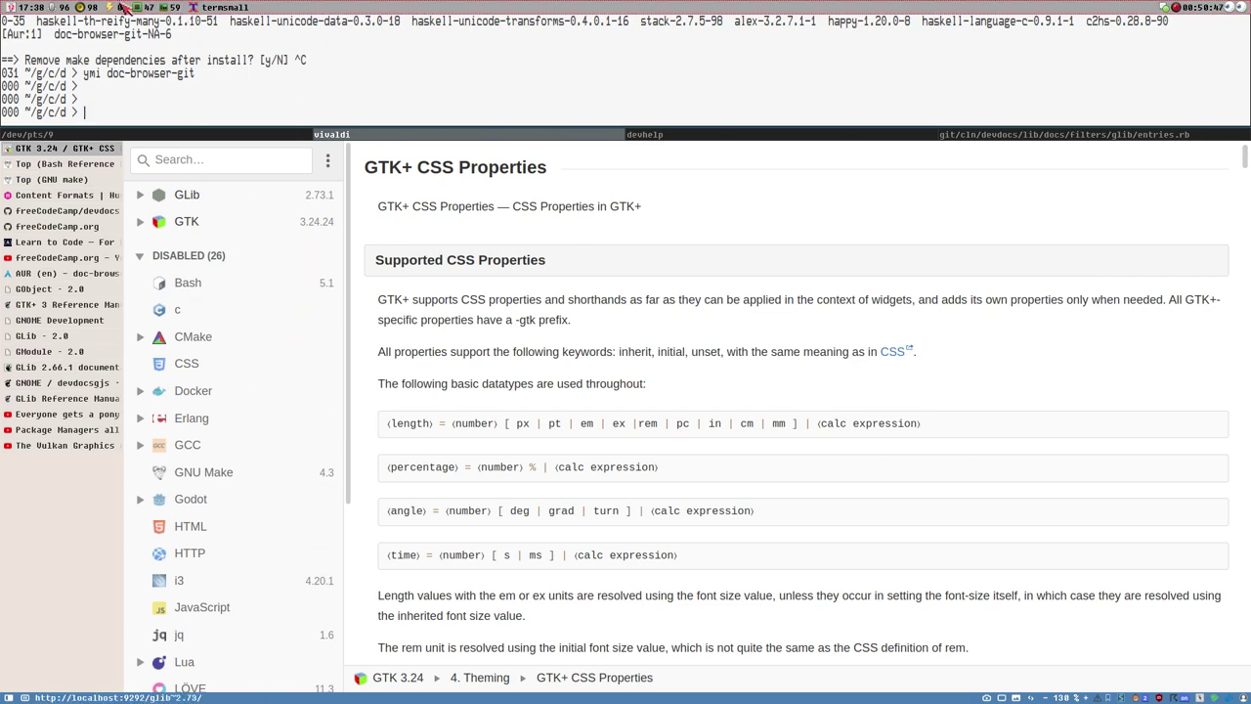
pyautogui.click(58, 212)
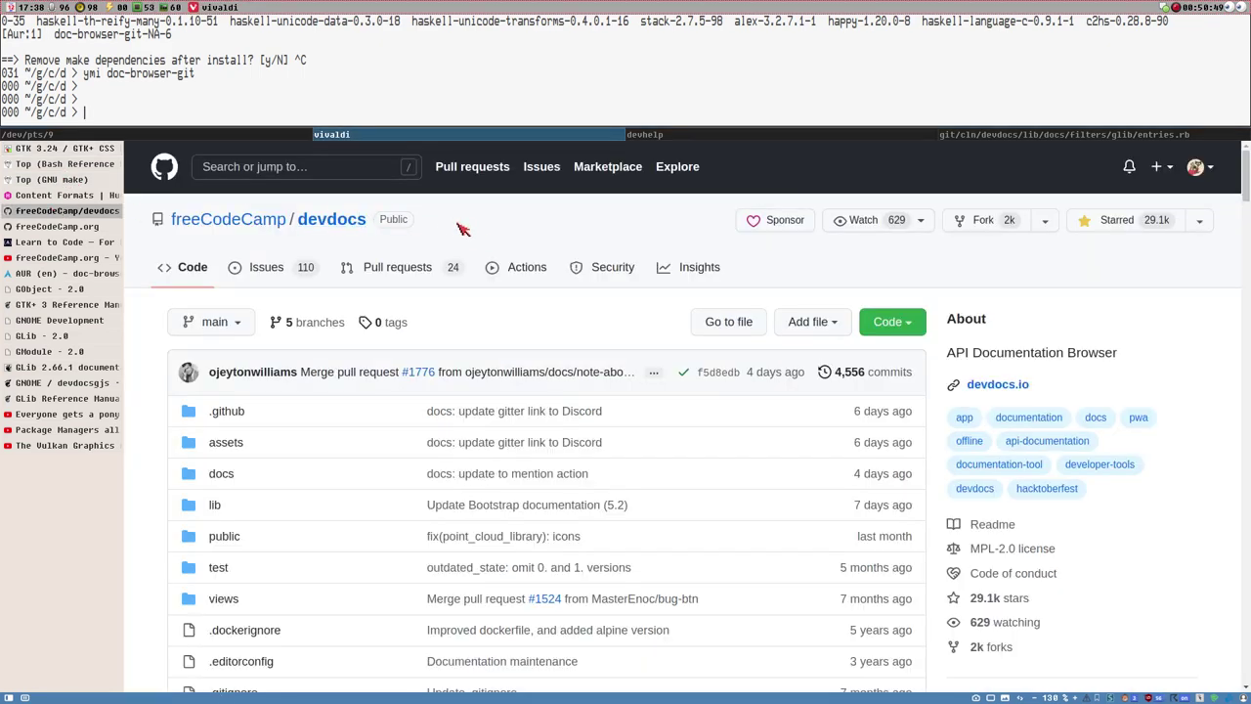
# List and scroll the devdocs repository's open pull requests.
pyautogui.click(412, 270)
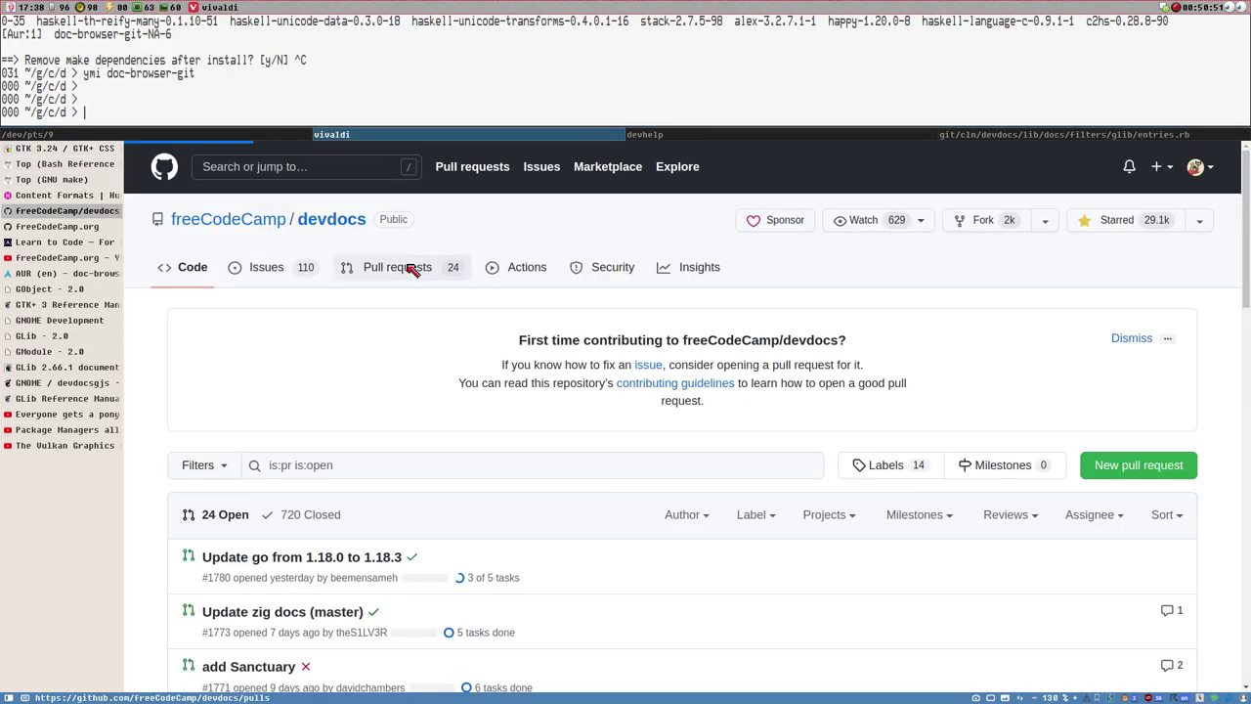
pyautogui.scroll(-2, 420, 391)
pyautogui.scroll(-5, 420, 391)
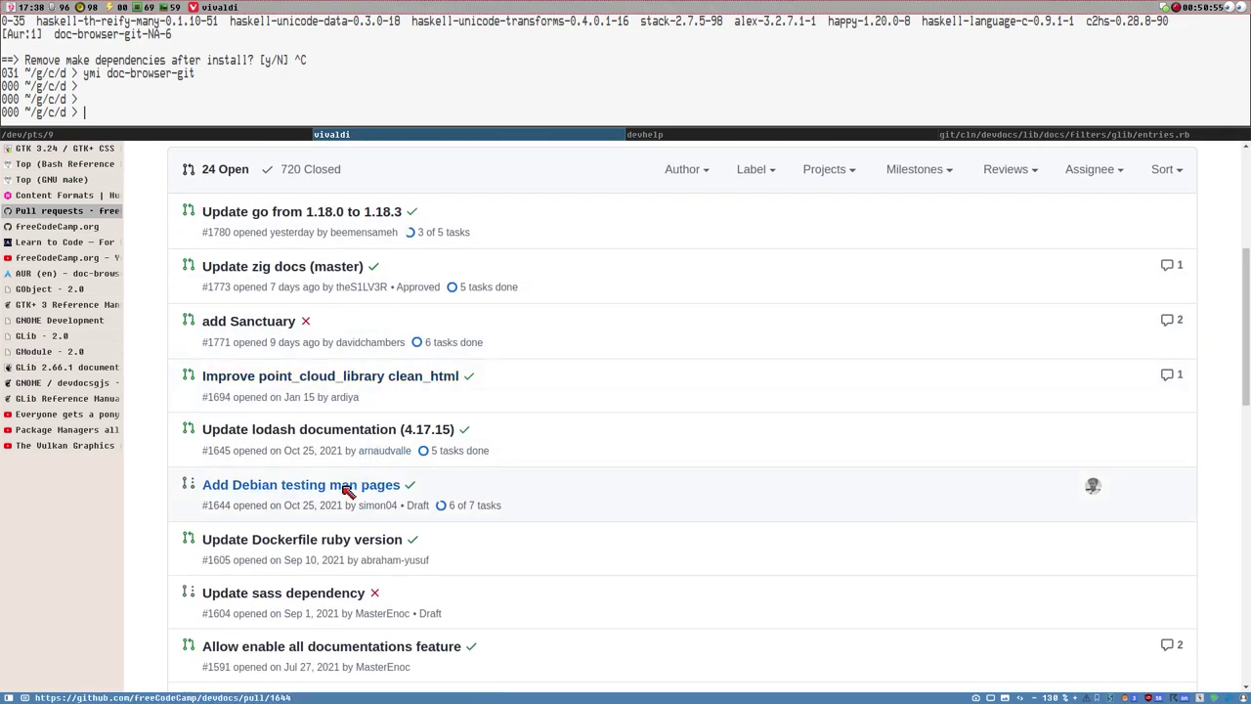
# Read PR #1644 'Add Debian testing man pages', then return to the GTK+ CSS docs.
pyautogui.click(339, 484)
pyautogui.scroll(-4, 440, 469)
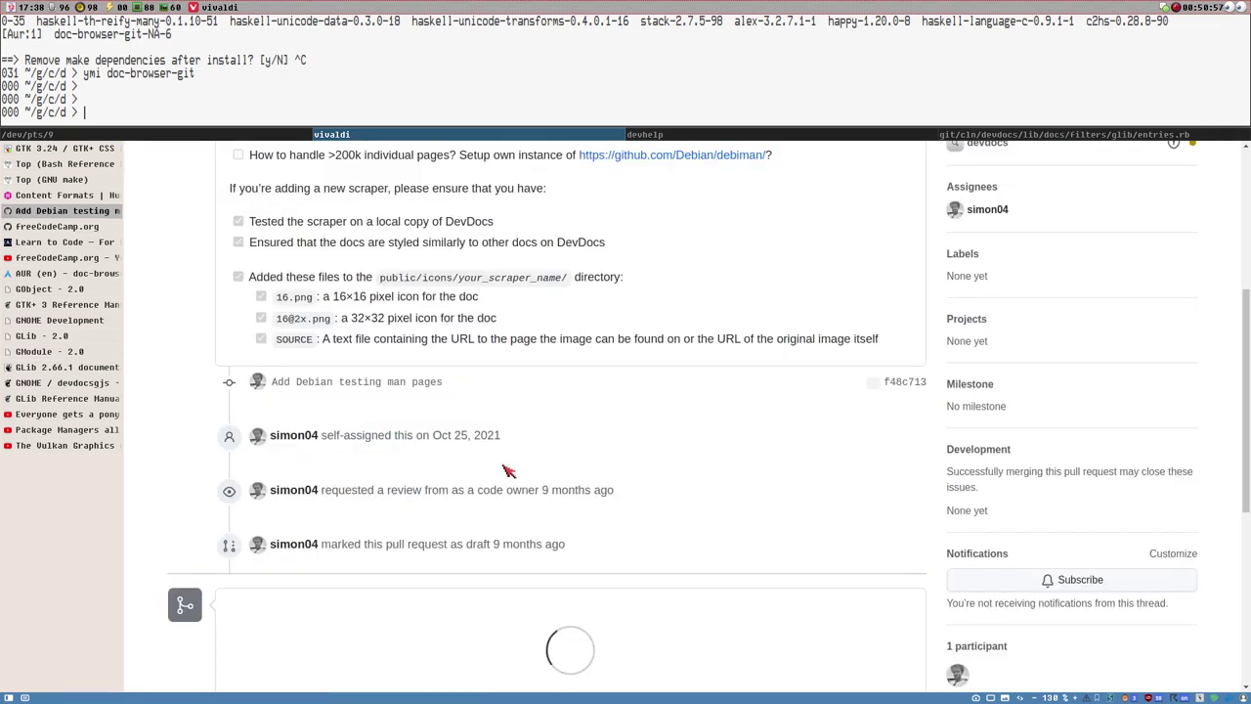
pyautogui.scroll(-1, 610, 461)
pyautogui.scroll(-1, 631, 435)
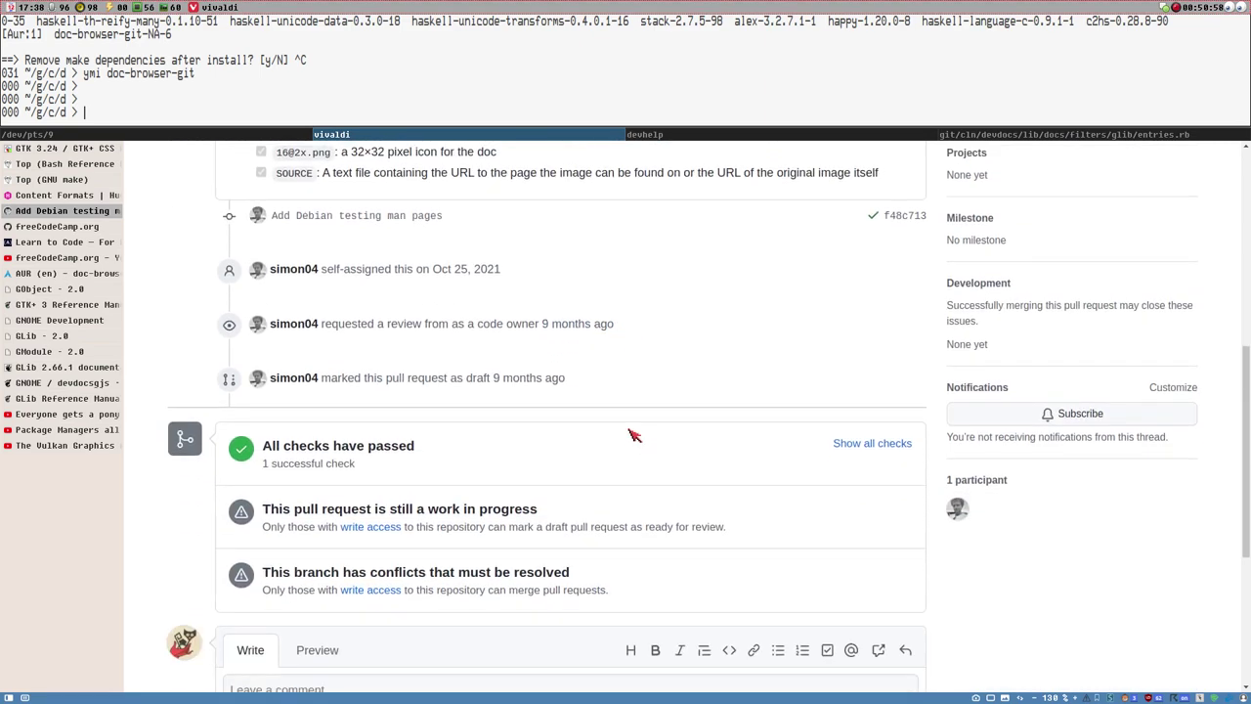
pyautogui.scroll(3, 631, 433)
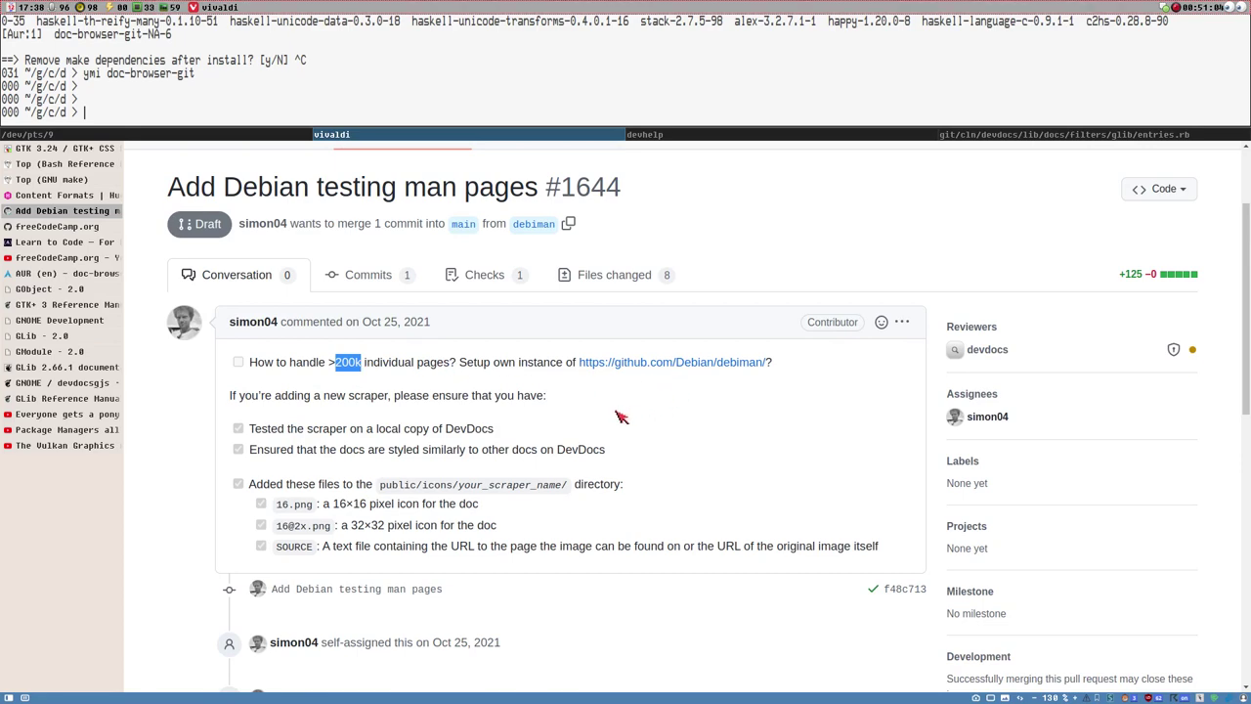
pyautogui.keyDown('ctrl'); pyautogui.scroll(-1, 516, 430); pyautogui.keyUp('ctrl')
pyautogui.keyDown('ctrl'); pyautogui.scroll(1, 509, 431); pyautogui.keyUp('ctrl')
pyautogui.scroll(-3, 498, 432)
pyautogui.scroll(2, 293, 323)
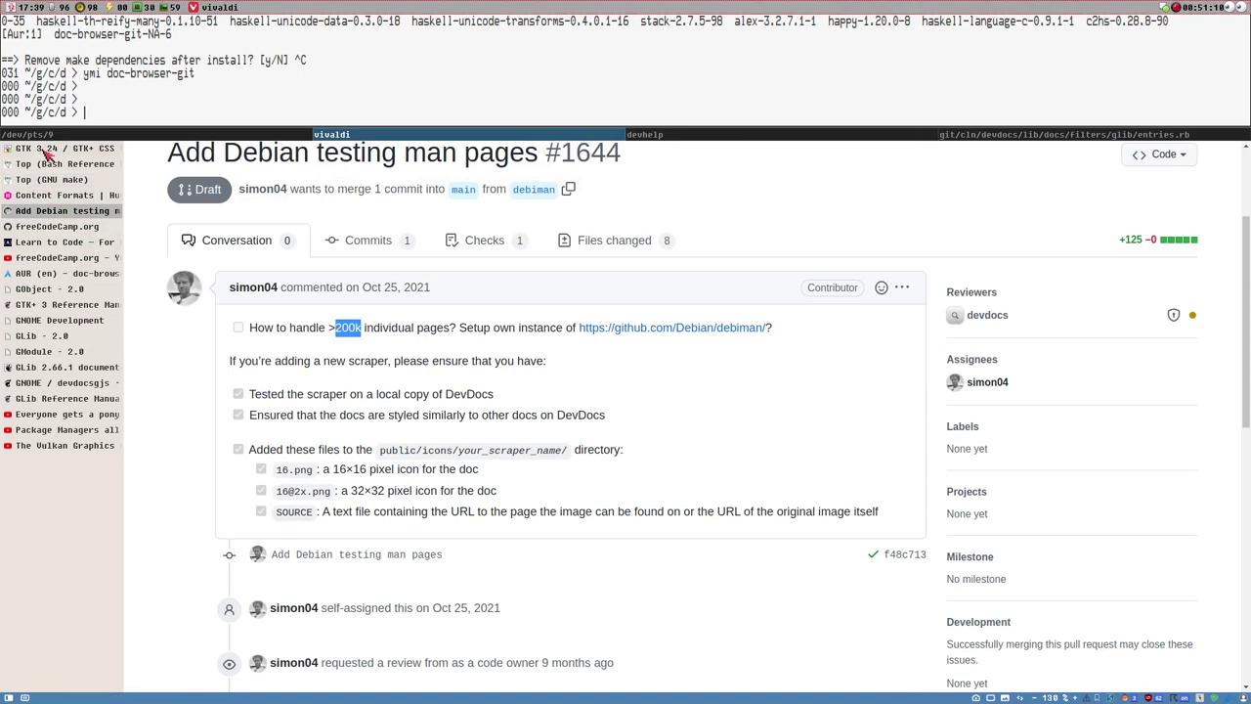
pyautogui.click(44, 151)
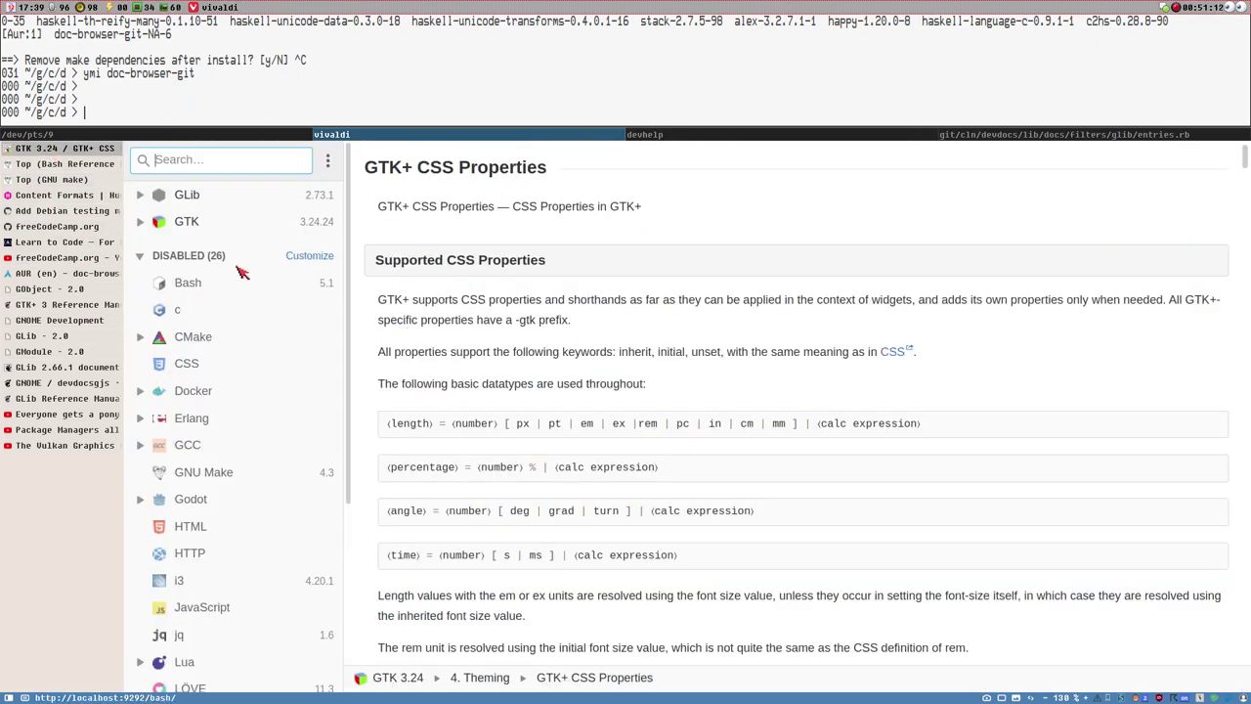
pyautogui.scroll(-3, 244, 269)
pyautogui.scroll(3, 244, 269)
pyautogui.moveTo(298, 257)
pyautogui.moveTo(281, 286)
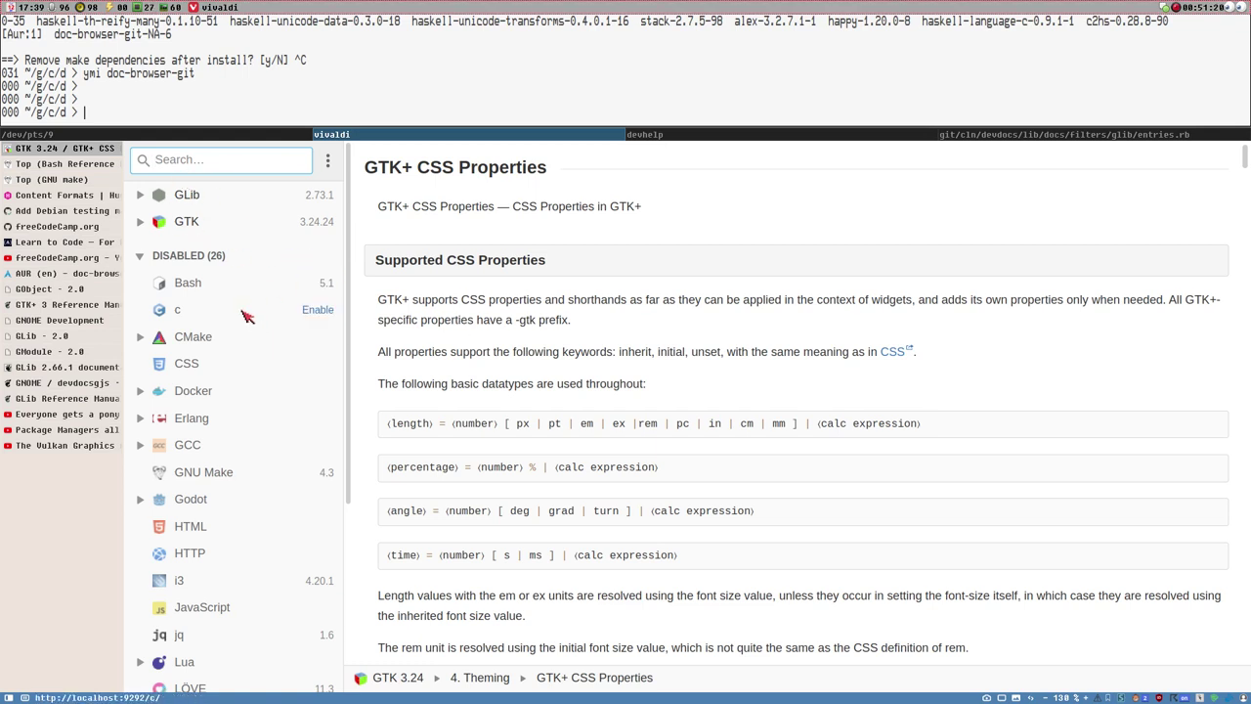
pyautogui.moveTo(301, 311)
pyautogui.moveTo(348, 296); pyautogui.dragTo(352, 296)
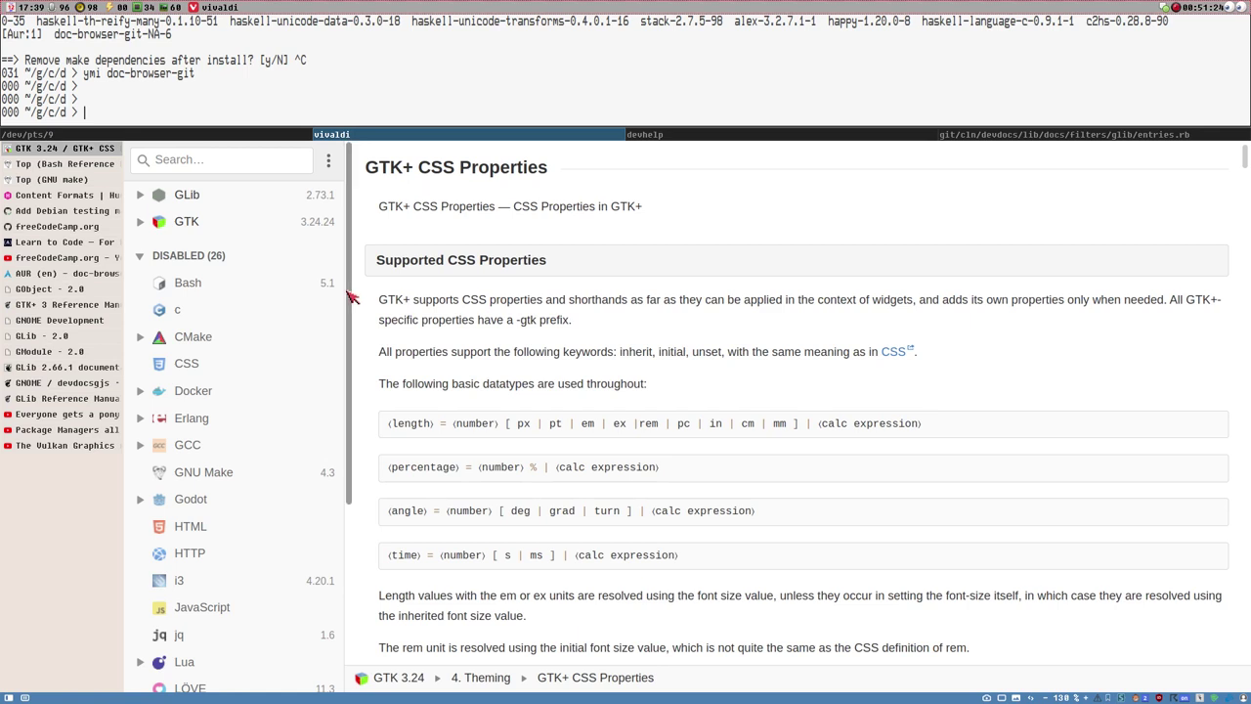
pyautogui.scroll(-3, 352, 296)
pyautogui.scroll(3, 352, 296)
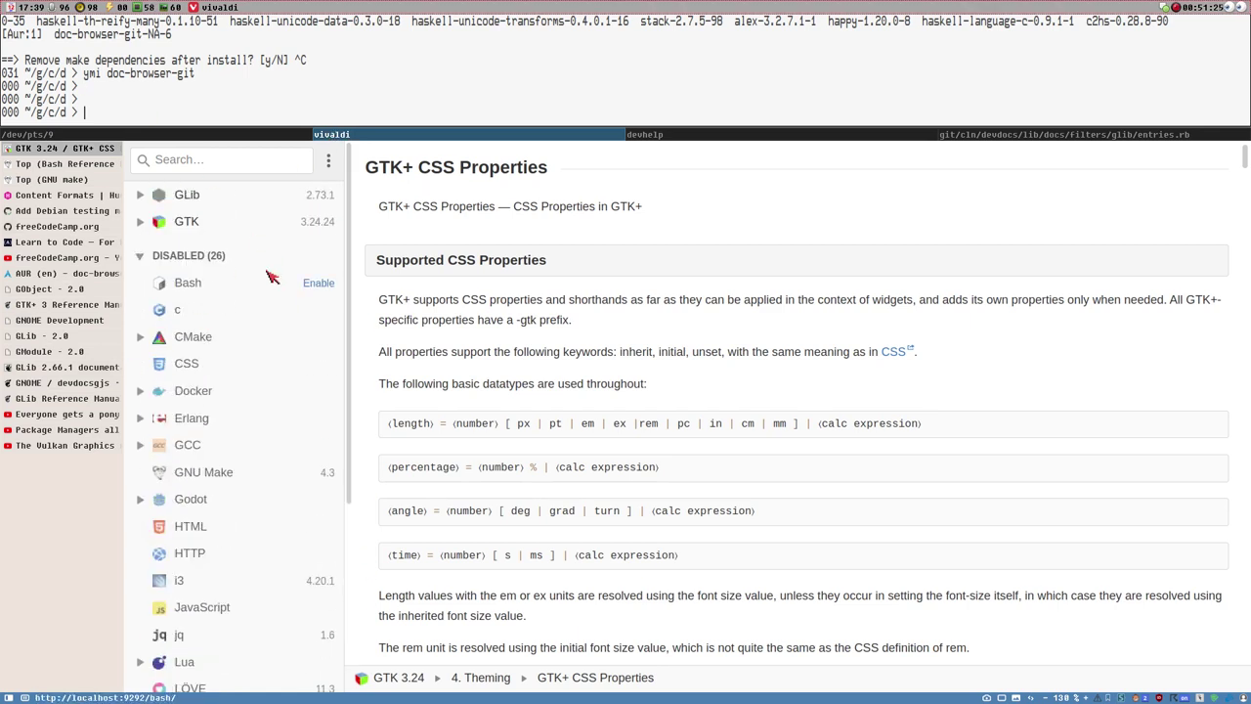
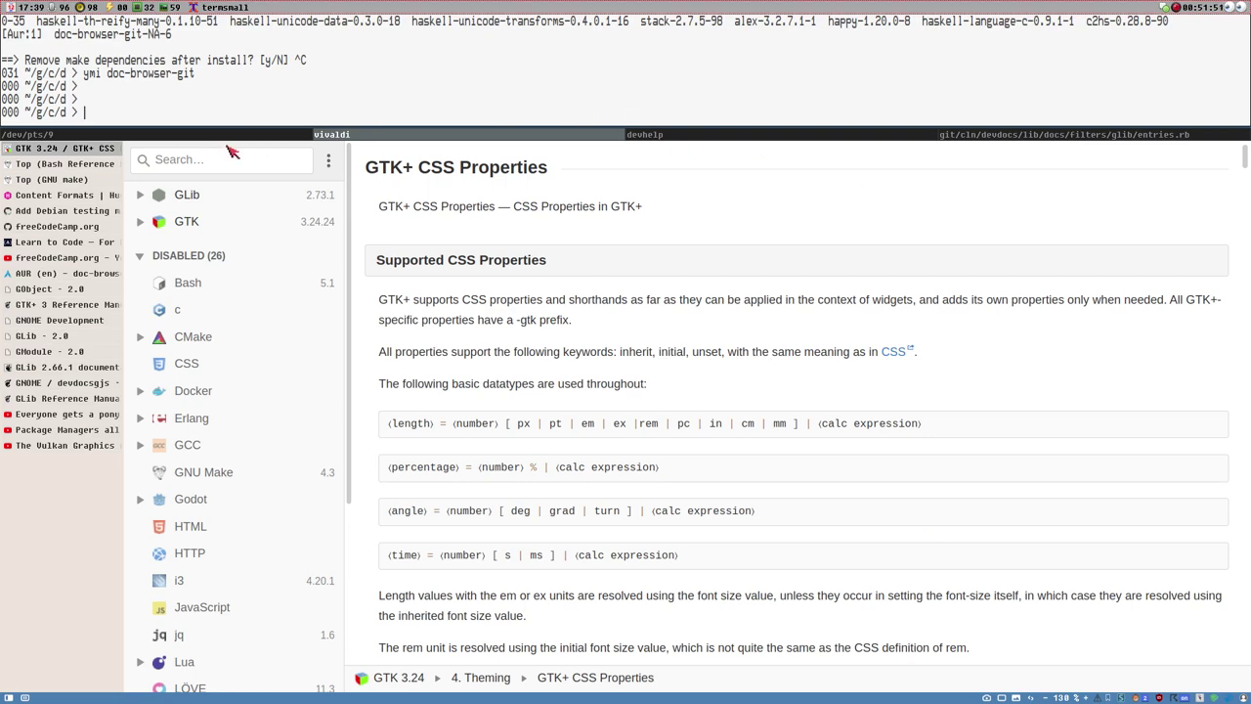
# Switch from the GTK+ CSS Properties page to the glib entries.rb EntriesFilter code in the editor.
pyautogui.click(980, 137)
pyautogui.click(378, 134)
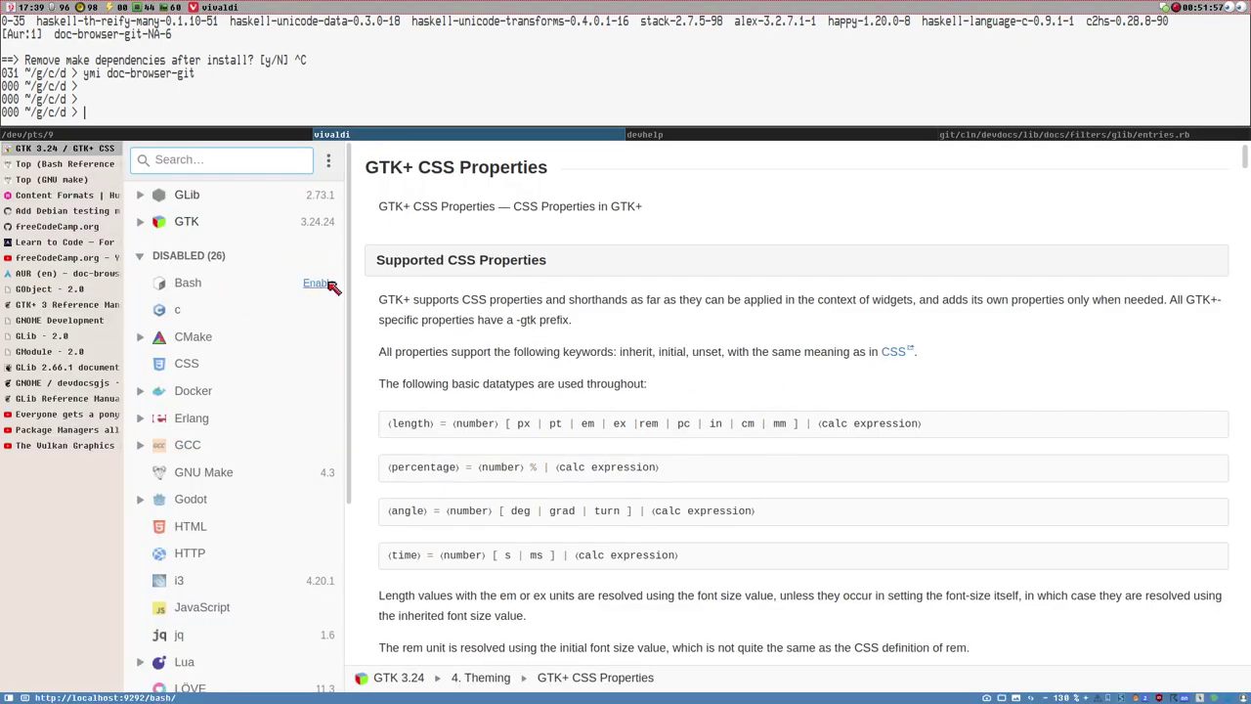
pyautogui.moveTo(350, 196)
pyautogui.mouseDown()
pyautogui.moveTo(350, 322)
pyautogui.moveTo(360, 181)
pyautogui.mouseUp()
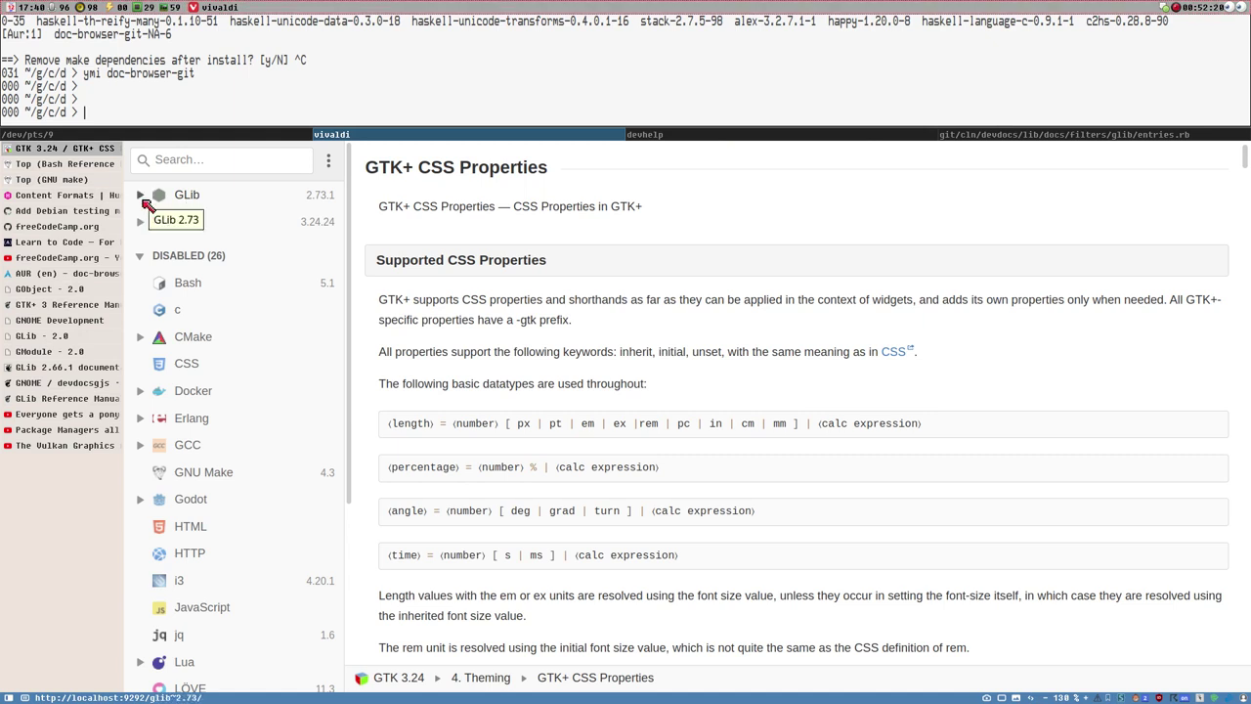
pyautogui.click(1088, 135)
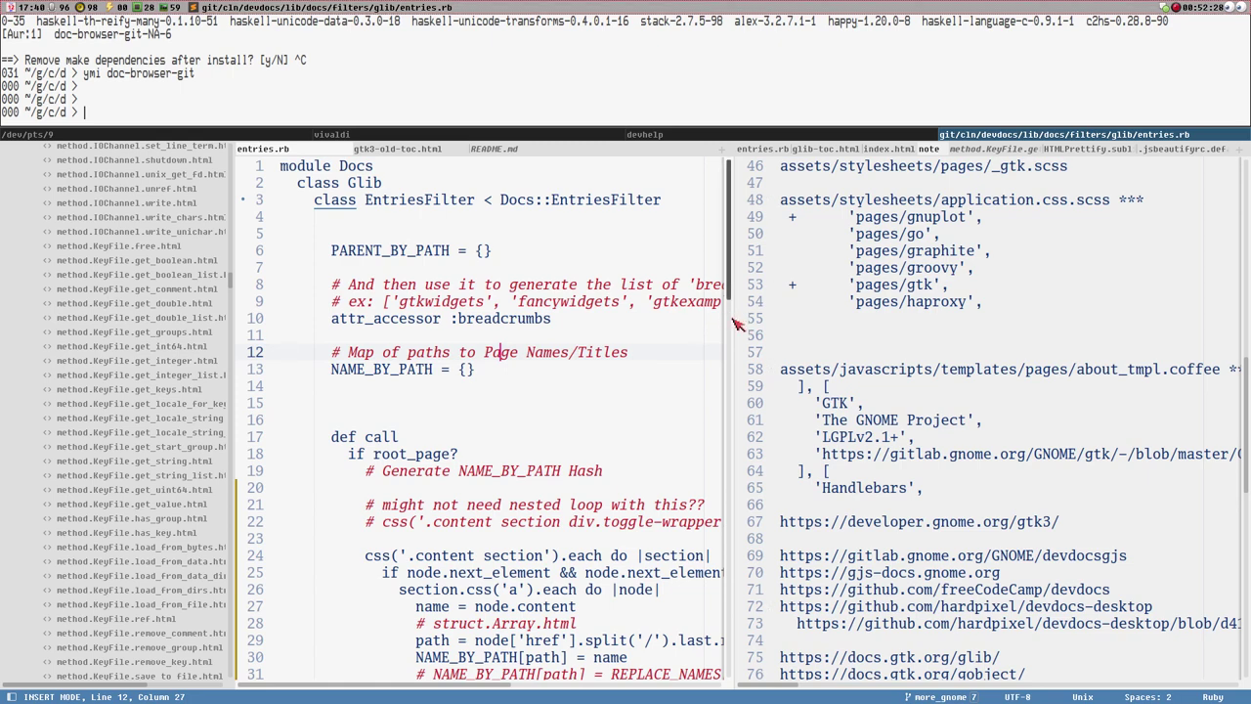
# Widen the entries.rb code pane, narrow the file sidebar, then switch to Devhelp's NetworkManager manual.
pyautogui.moveTo(733, 318); pyautogui.dragTo(843, 321)
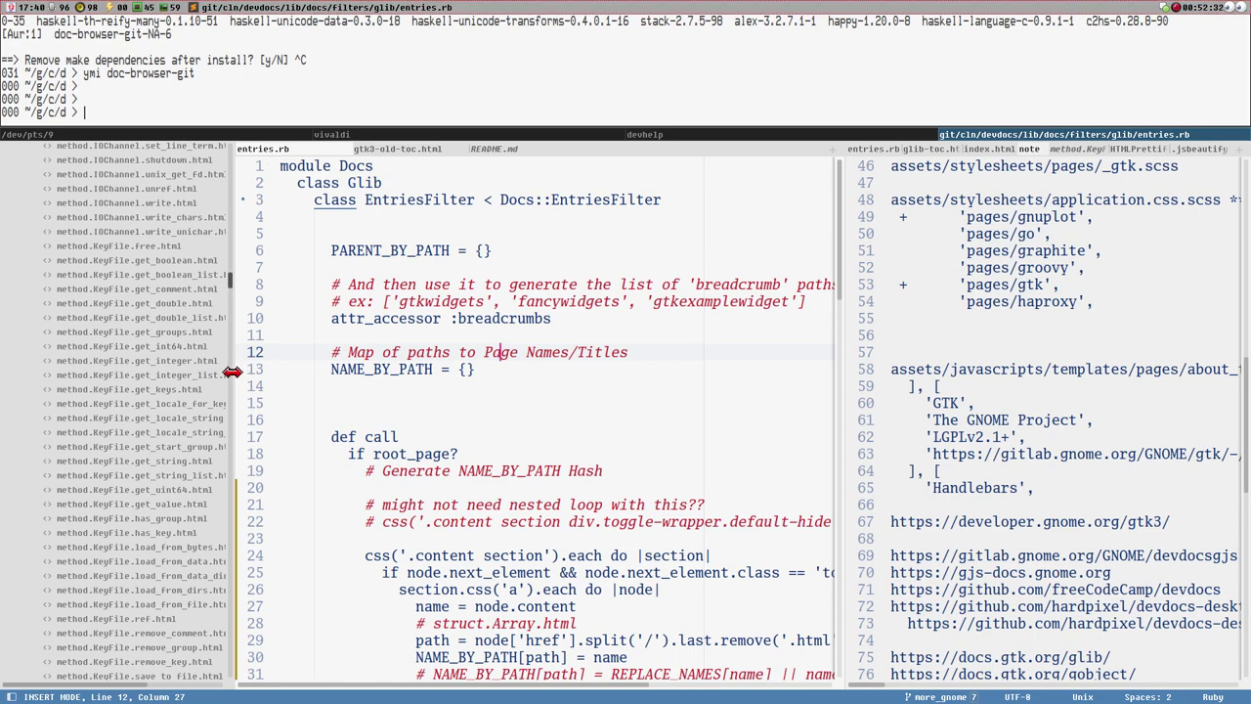
pyautogui.moveTo(232, 372); pyautogui.dragTo(112, 371)
pyautogui.click(301, 388)
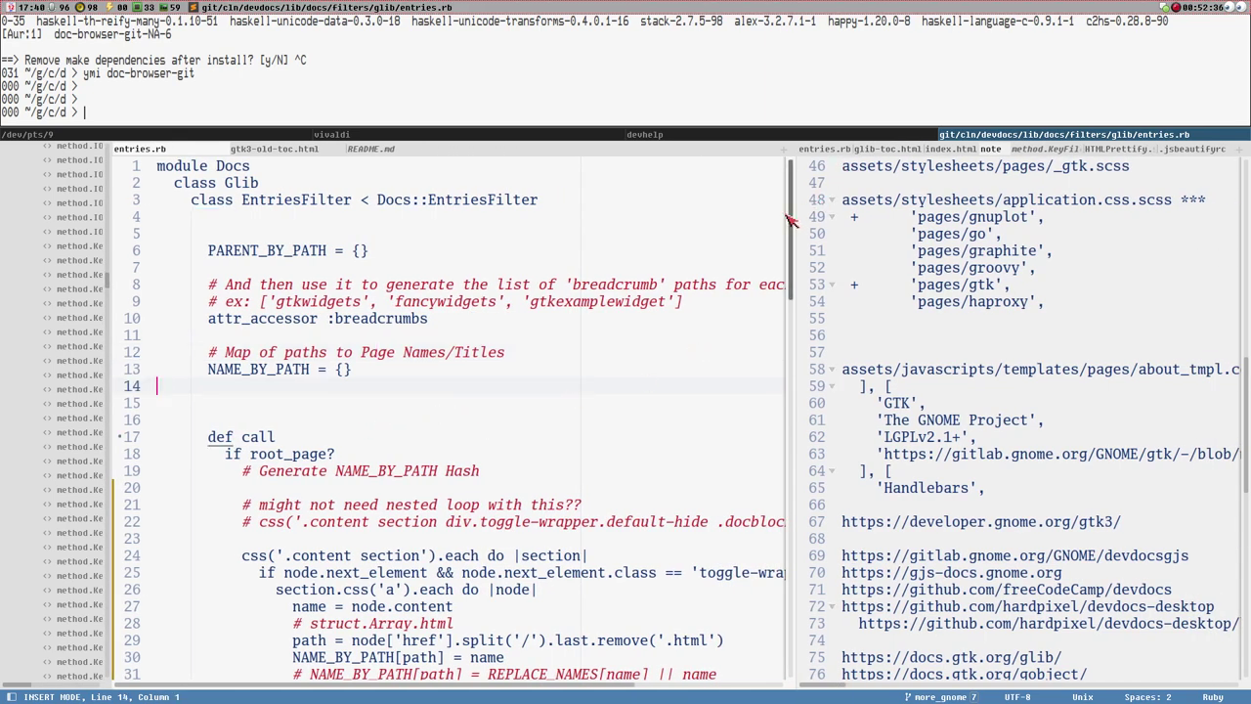
pyautogui.moveTo(795, 222)
pyautogui.mouseDown()
pyautogui.moveTo(796, 470)
pyautogui.moveTo(795, 217)
pyautogui.mouseUp()
pyautogui.click(472, 357)
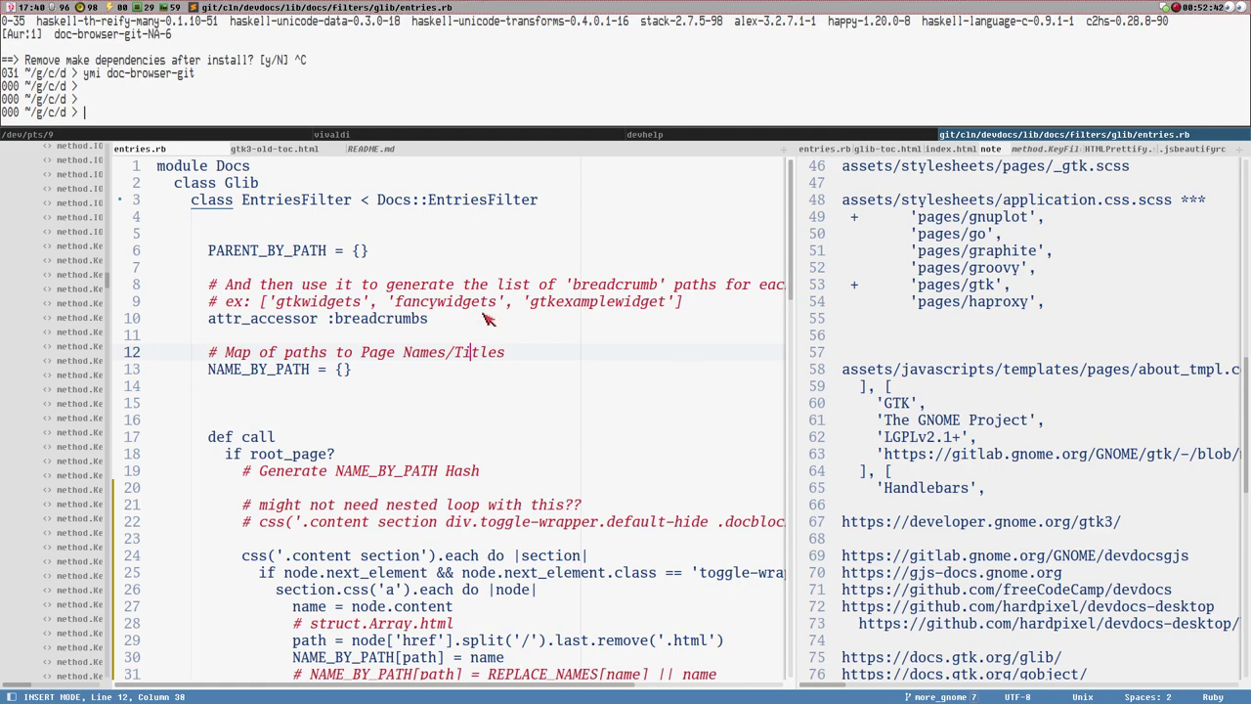
pyautogui.click(751, 138)
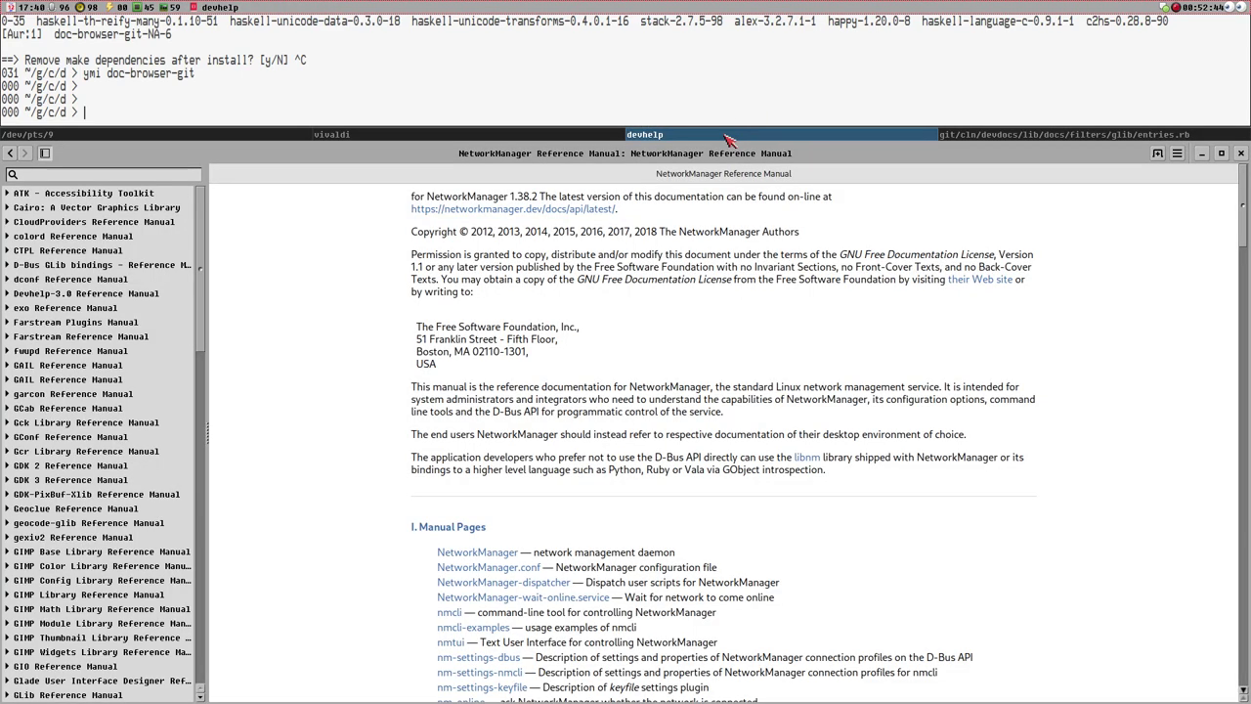
# Look through the freeCodeCamp, Hugo, GTK+ 3 and GObject 2.0 tabs, then return to GTK+ CSS Properties.
pyautogui.click(521, 135)
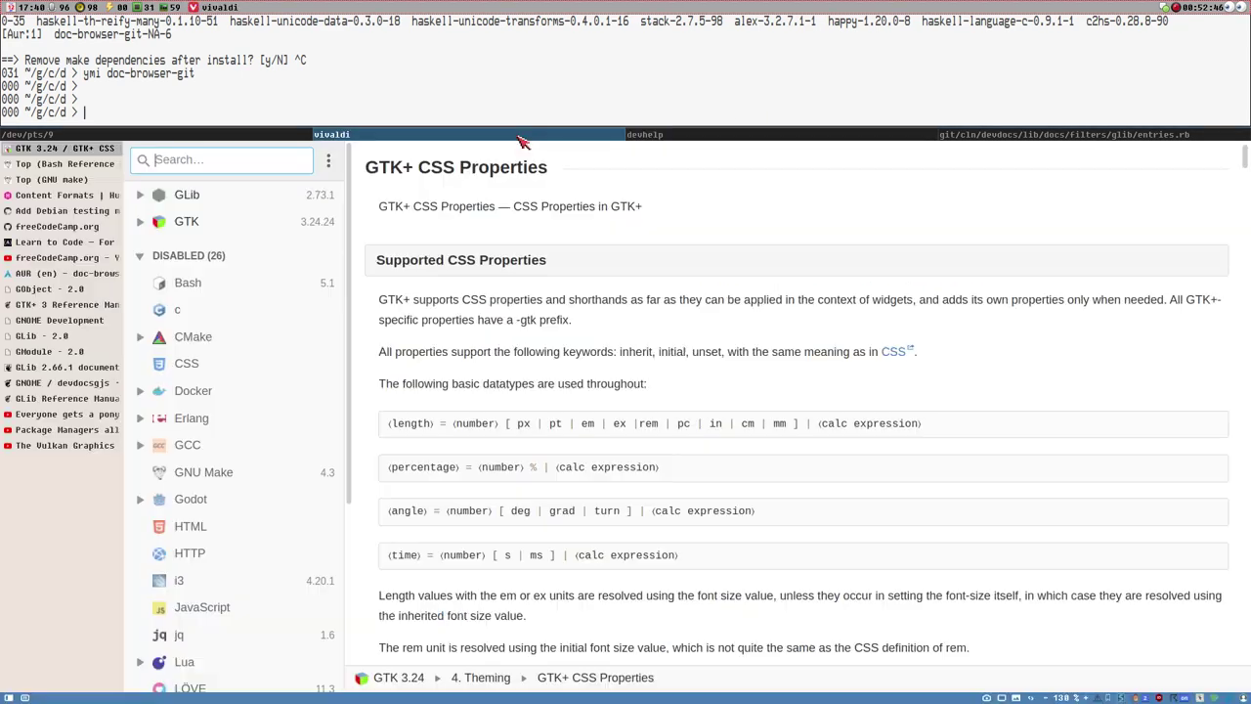
pyautogui.click(45, 243)
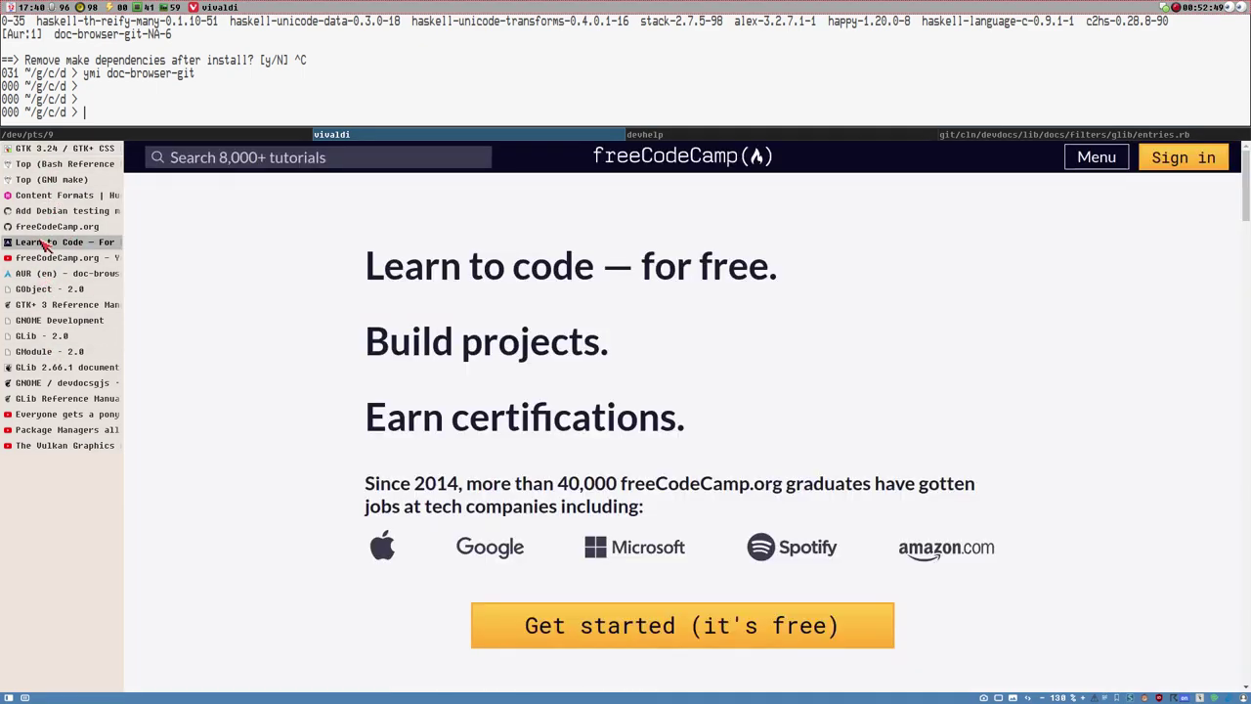
pyautogui.click(43, 197)
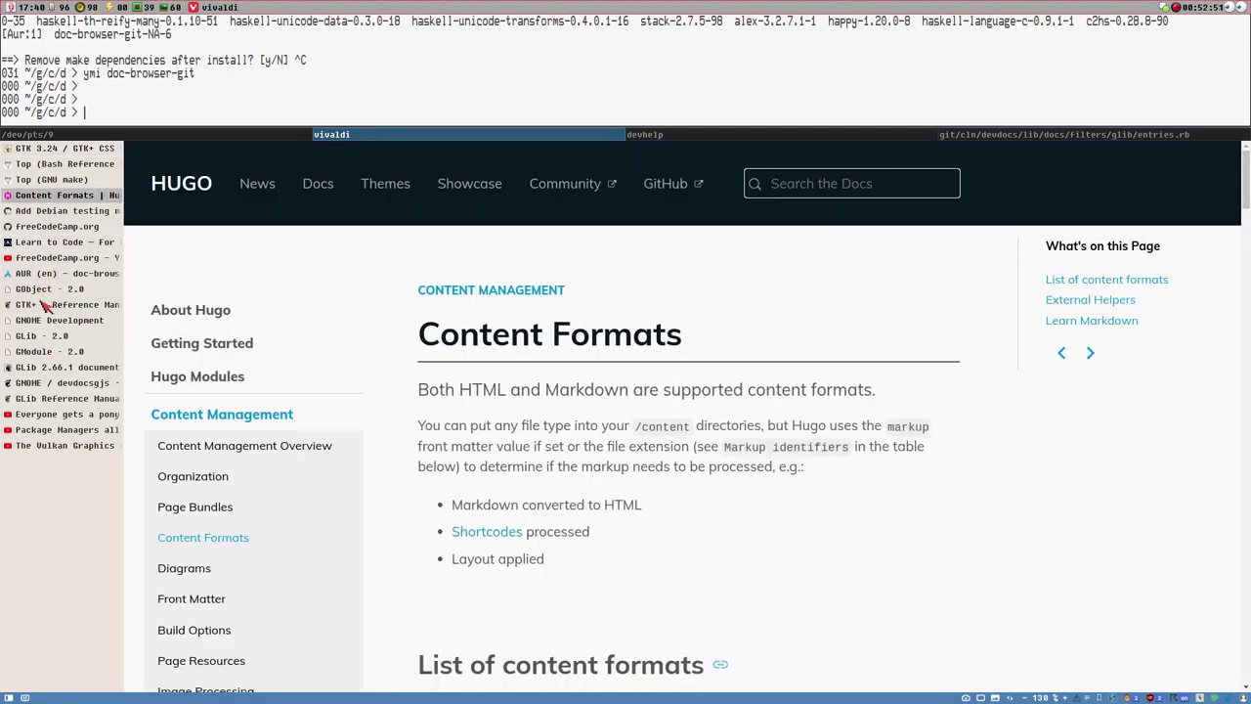
pyautogui.click(44, 305)
pyautogui.click(45, 289)
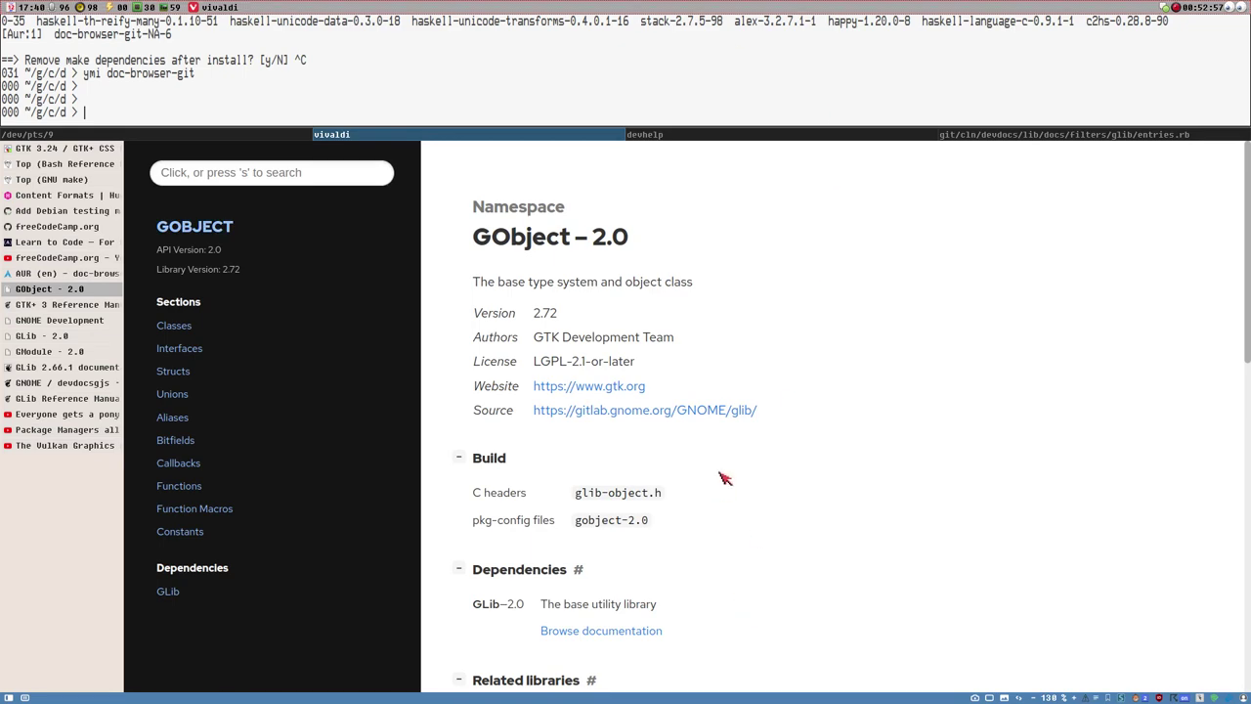
pyautogui.scroll(-3, 719, 430)
pyautogui.scroll(-5, 719, 430)
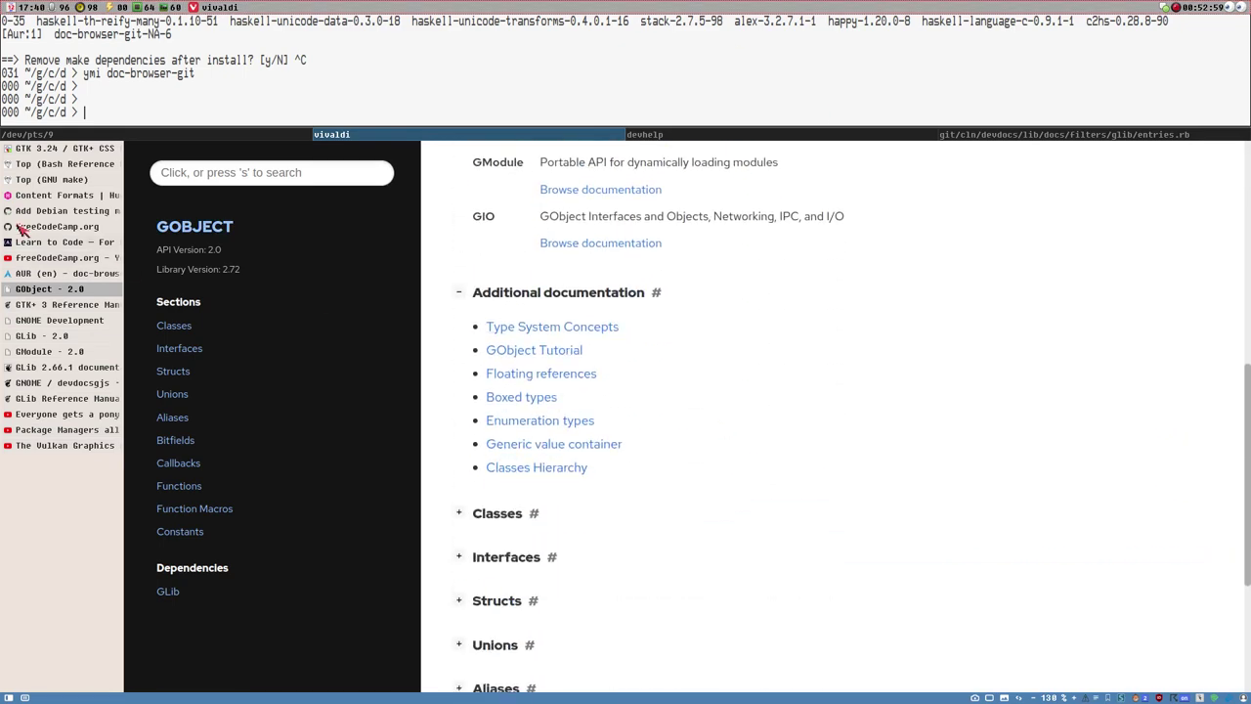
pyautogui.click(61, 150)
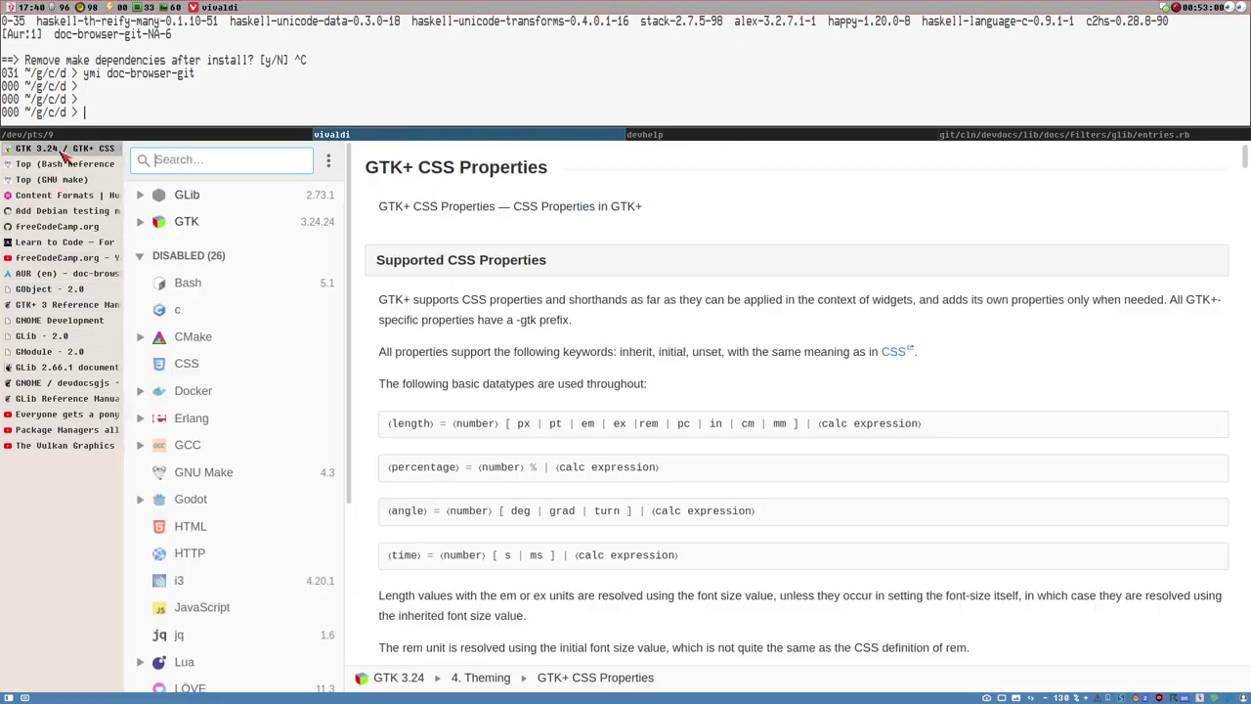
# Open the disabled C documentation's standard headers page and select the C99 label beside complex.h.
pyautogui.click(182, 309)
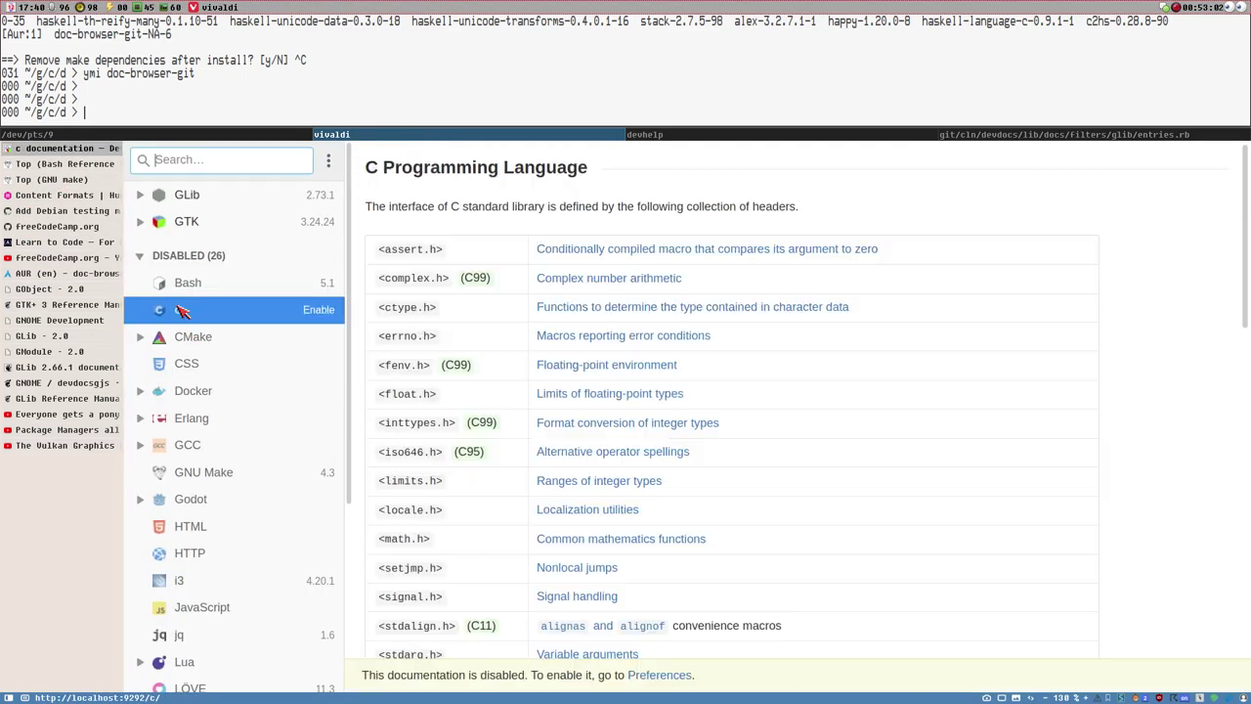
pyautogui.doubleClick(464, 280)
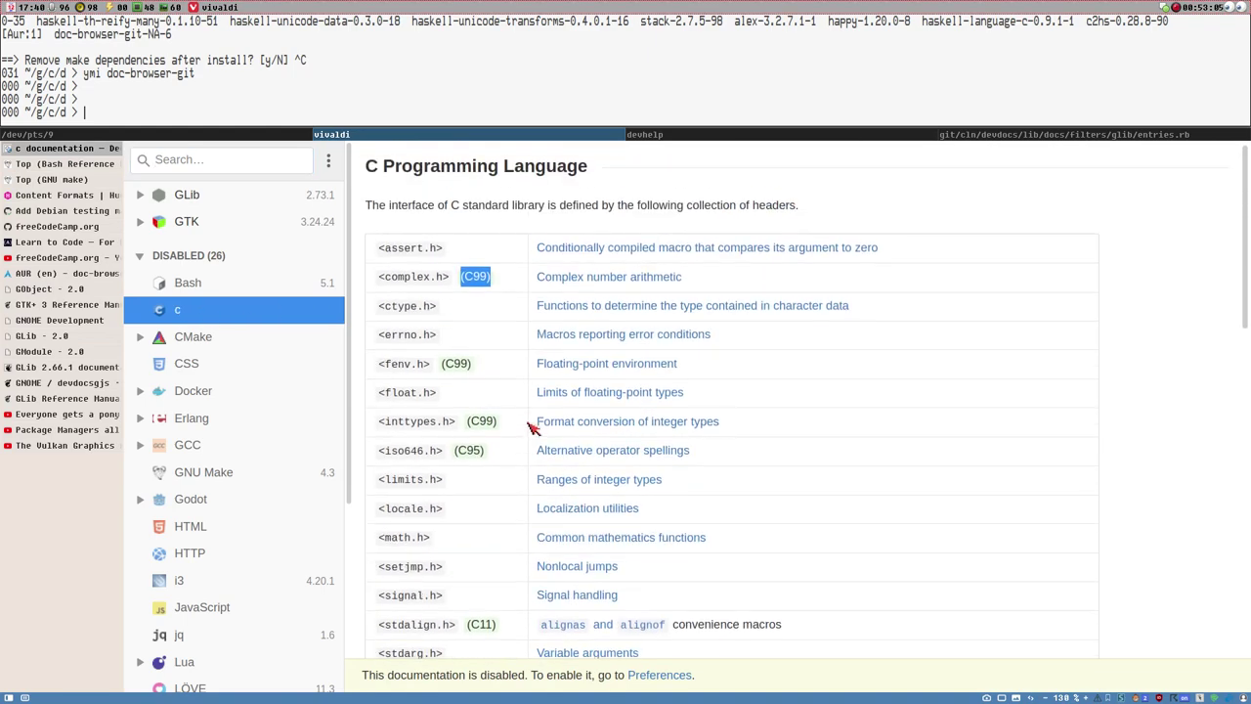
pyautogui.scroll(-5, 558, 399)
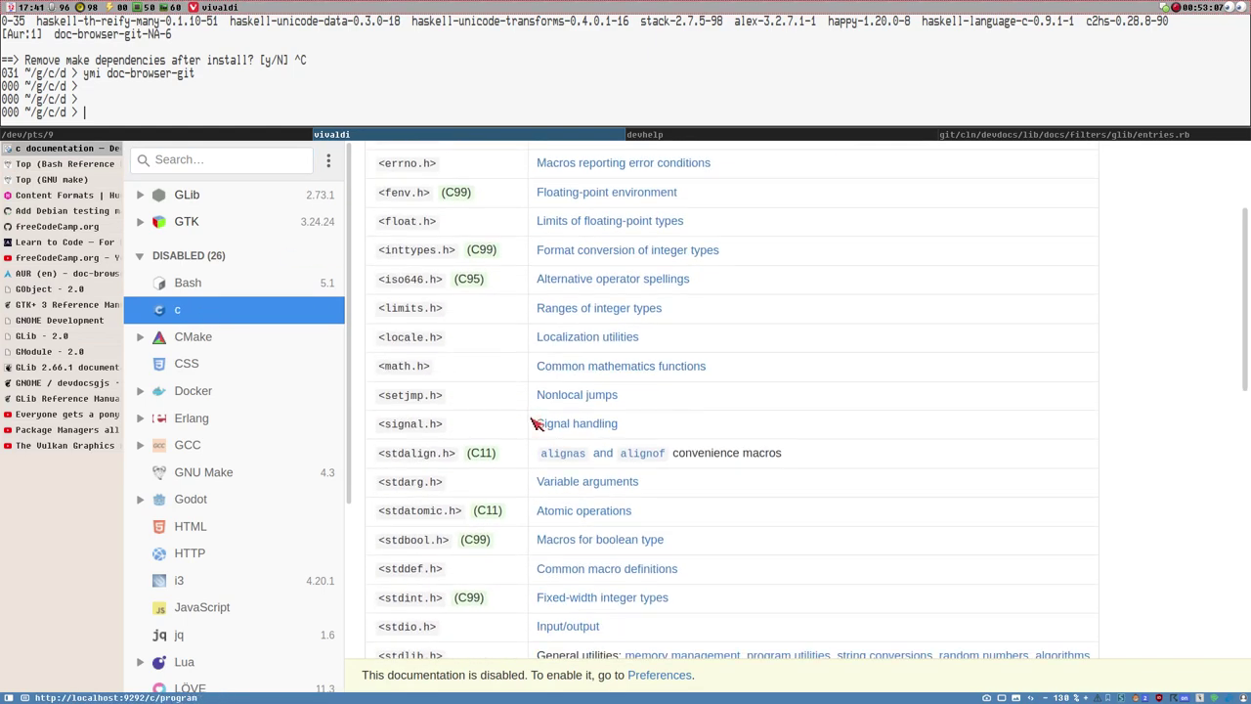
pyautogui.scroll(-2, 514, 437)
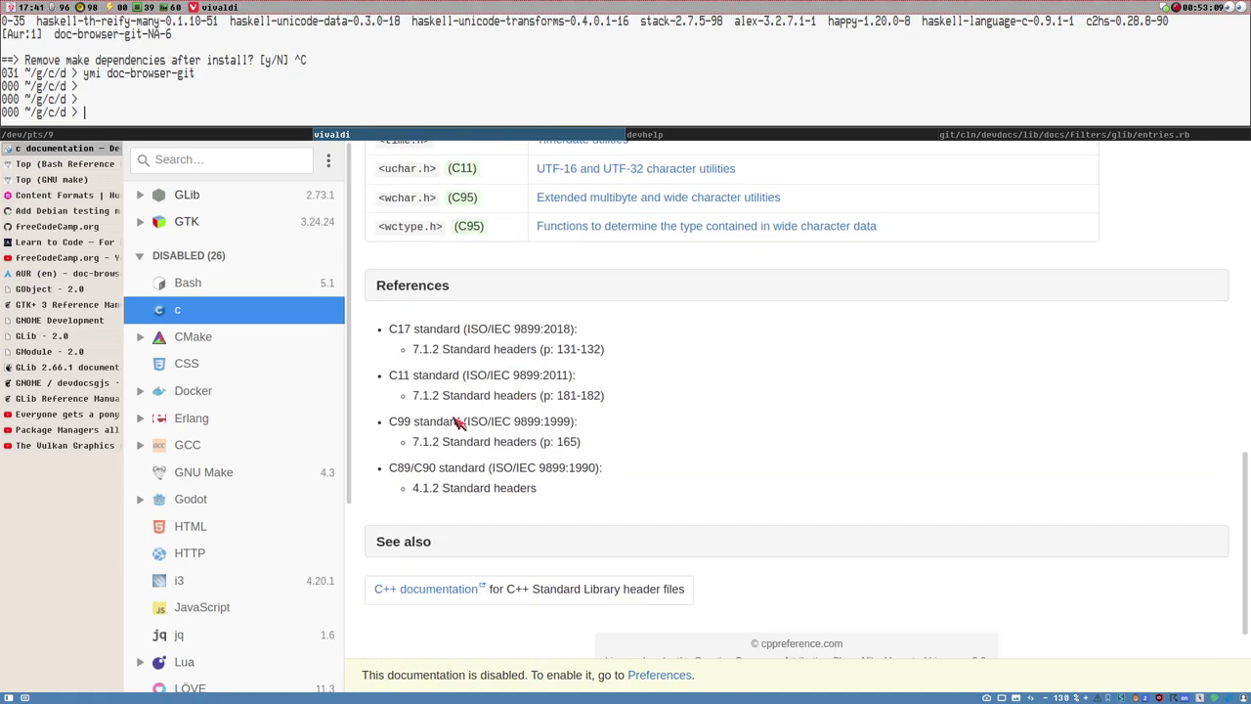
pyautogui.scroll(1, 489, 391)
pyautogui.scroll(2, 466, 434)
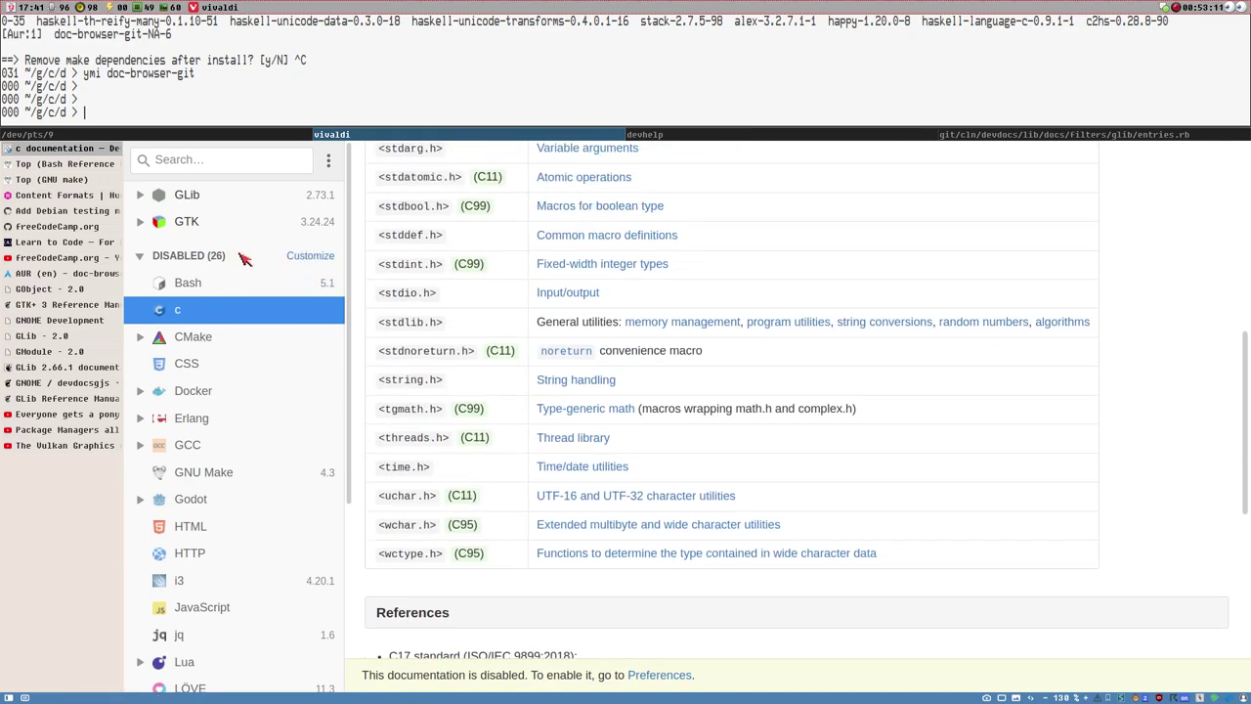
# Collapse and re-expand the disabled documentation list, then expand GTK's section list.
pyautogui.click(142, 259)
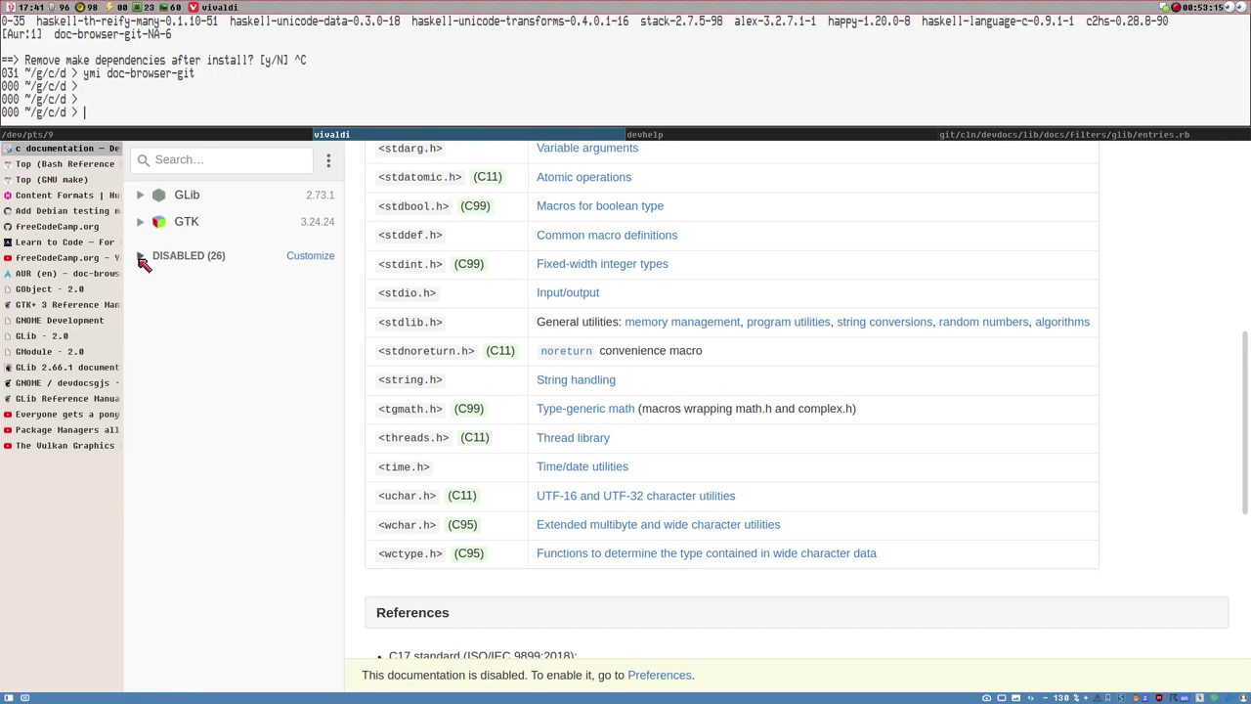
pyautogui.click(142, 259)
pyautogui.click(140, 222)
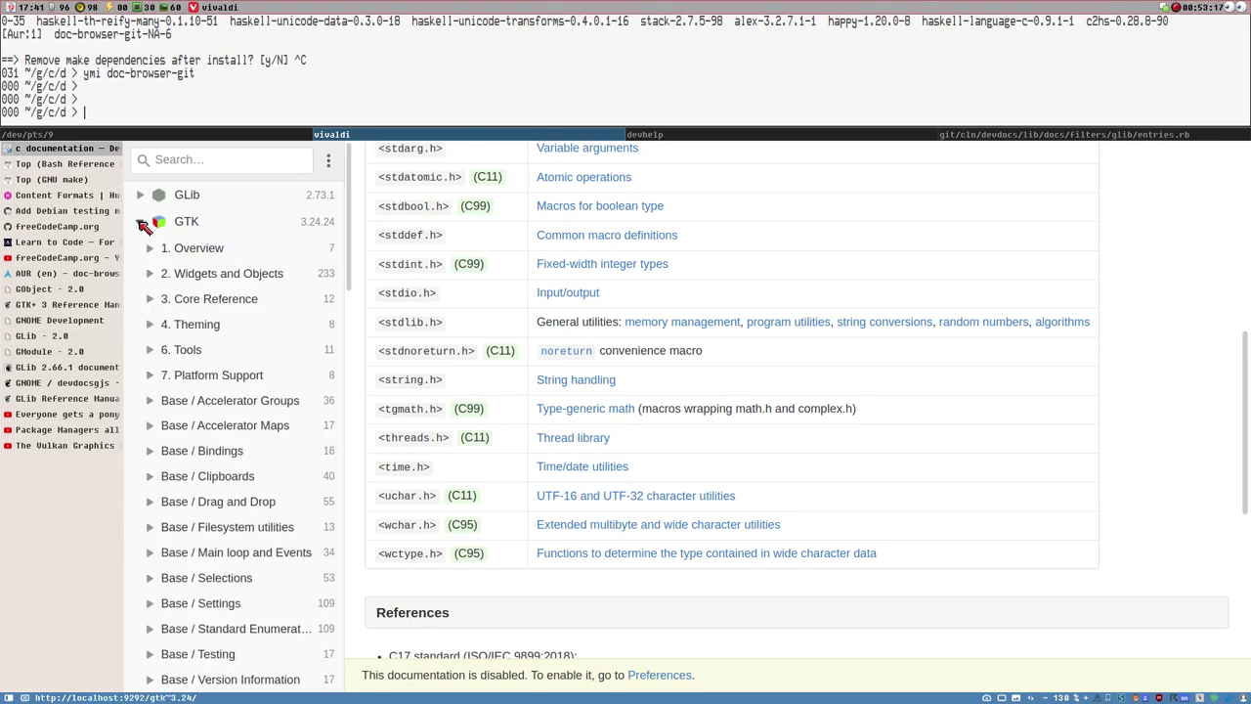
pyautogui.scroll(-2, 350, 252)
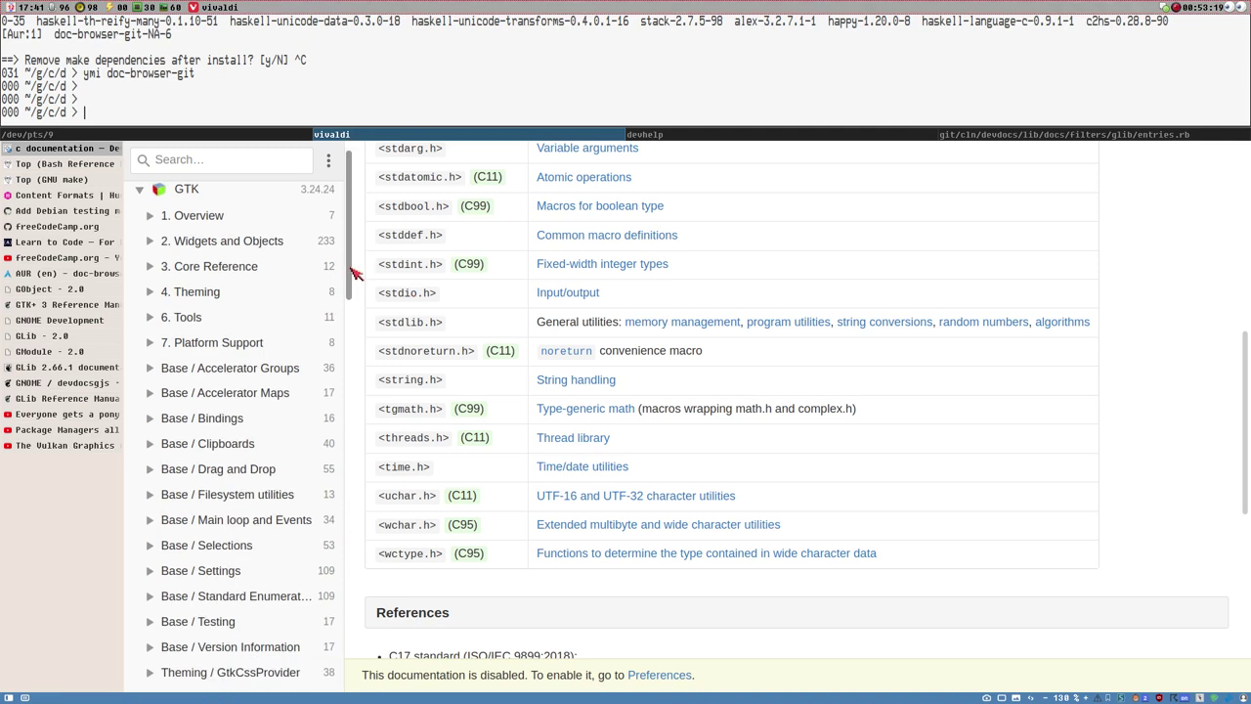
pyautogui.scroll(2, 347, 229)
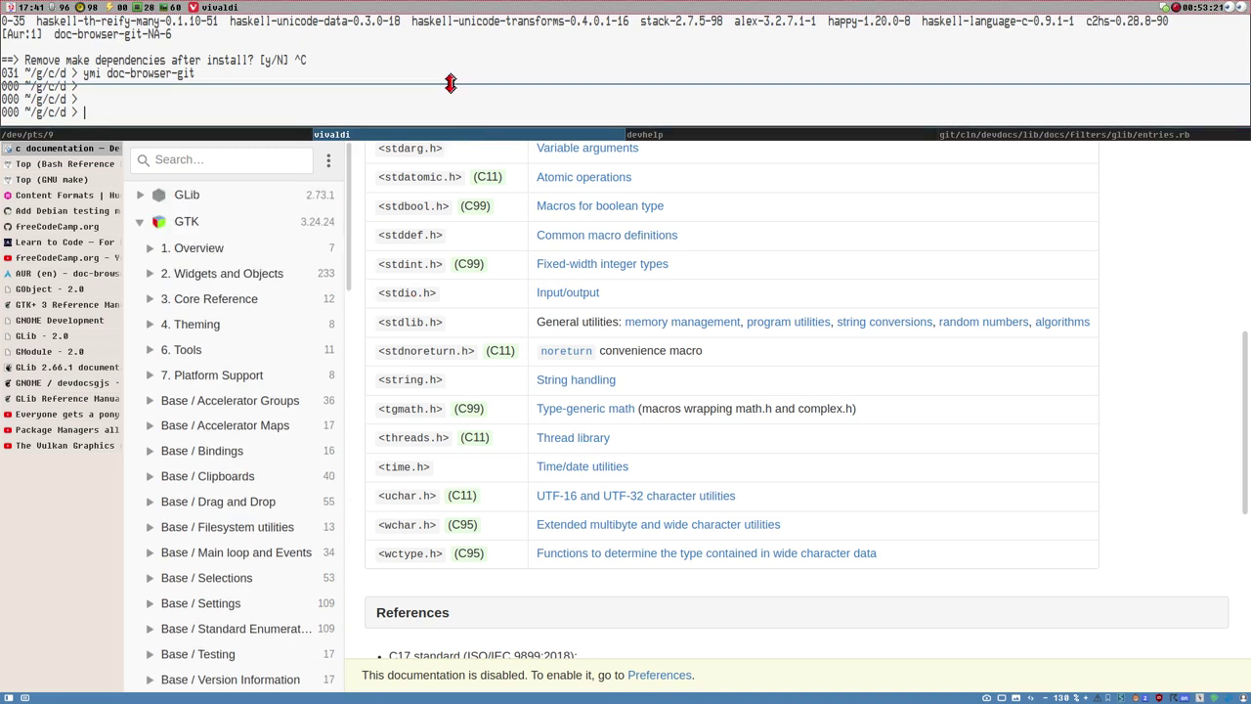
# Give the browser more height than the terminal and select the C standard library intro sentence.
pyautogui.press('super+ctrl+Up')
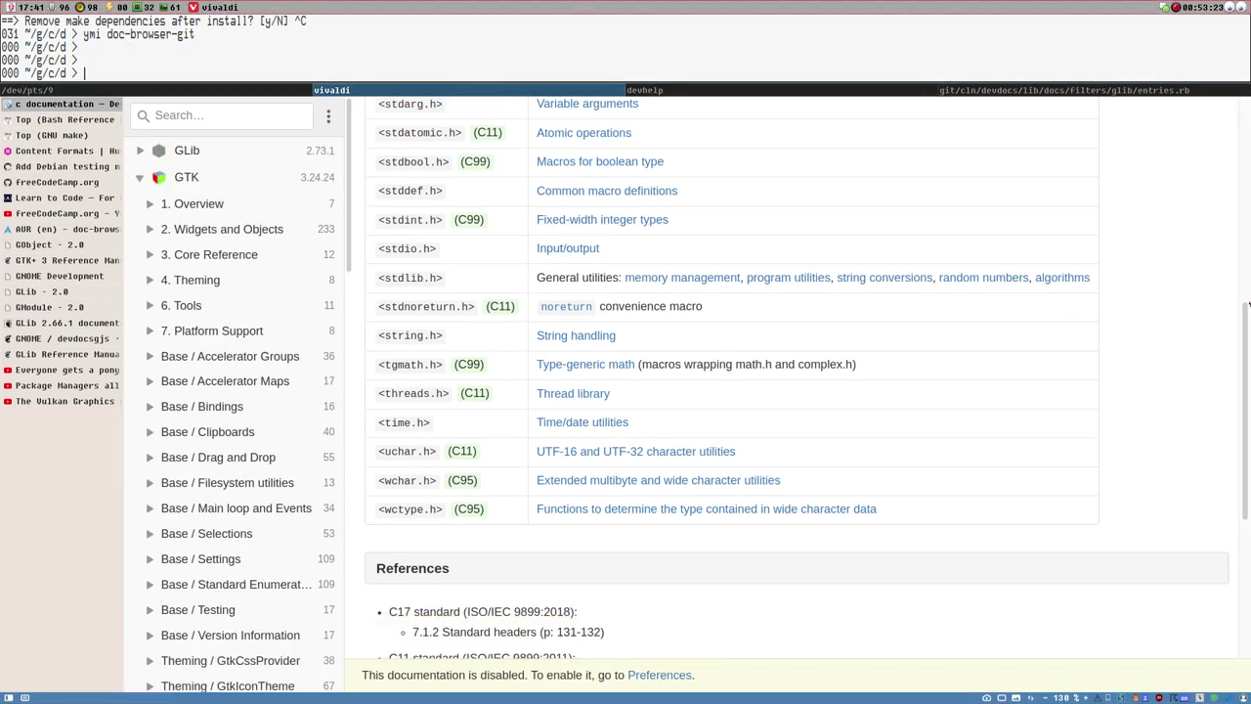
pyautogui.moveTo(1244, 338); pyautogui.dragTo(1163, 123)
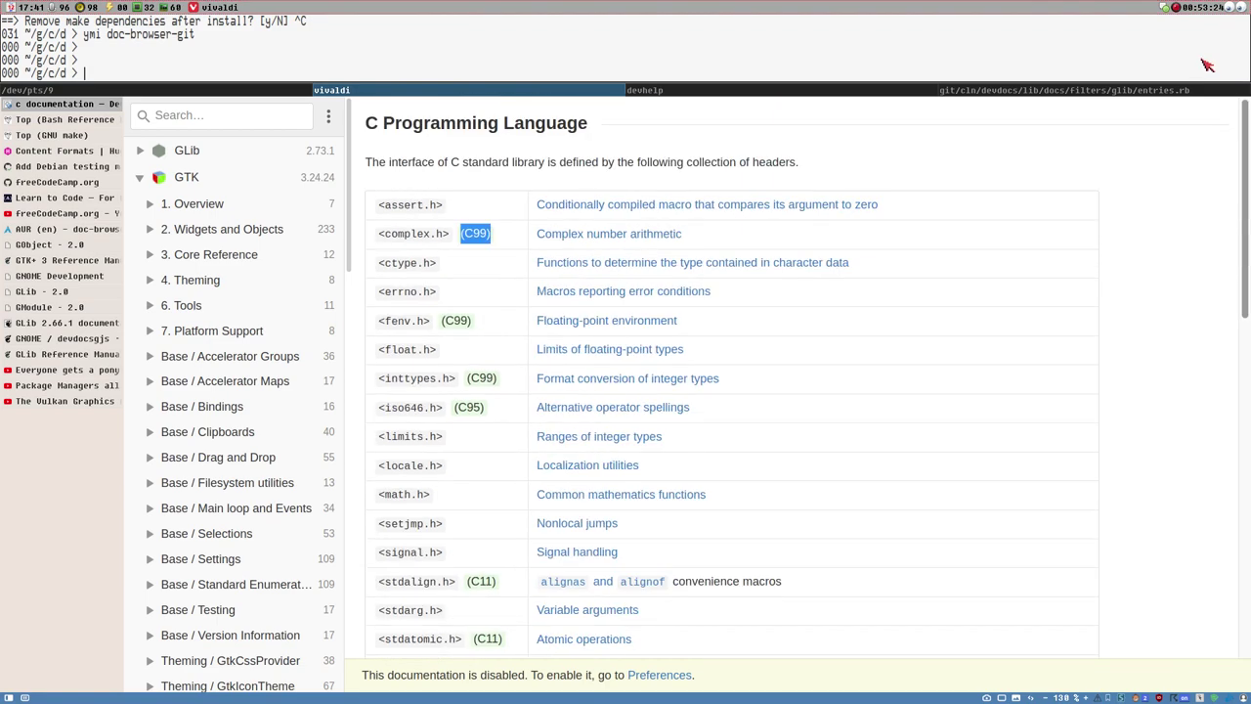
pyautogui.click(1138, 211)
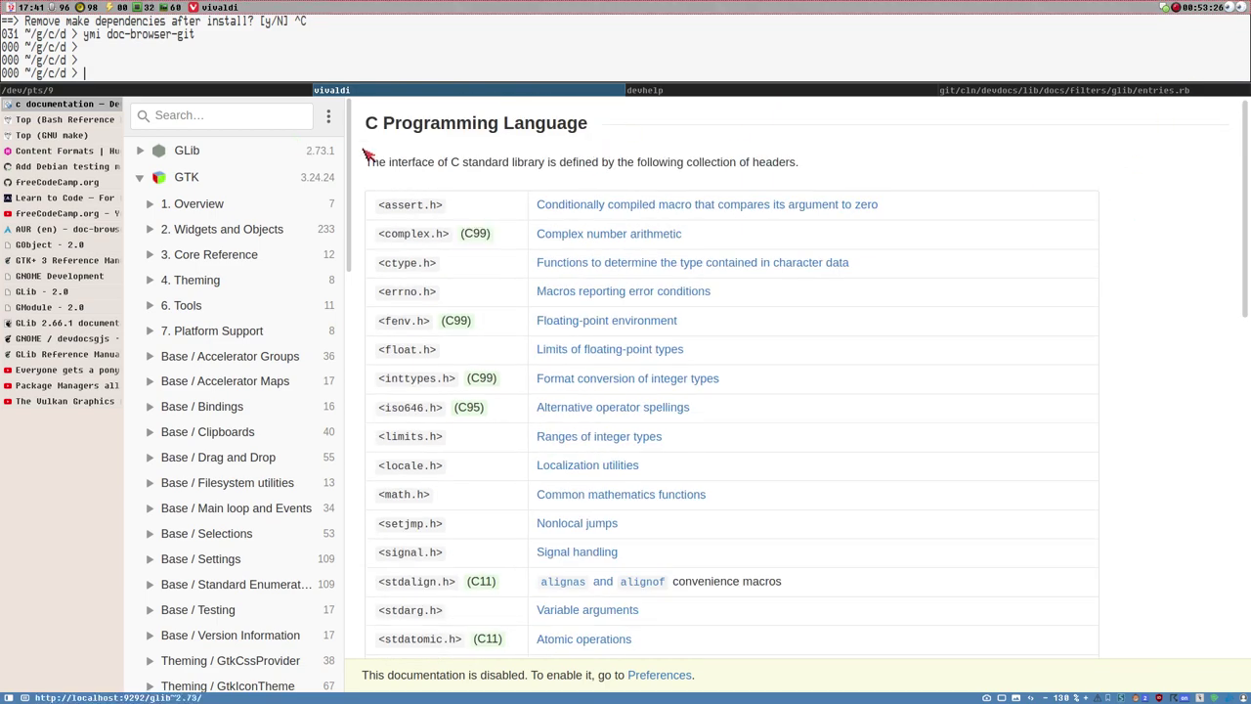
pyautogui.moveTo(373, 162); pyautogui.dragTo(807, 168)
pyautogui.click(819, 184)
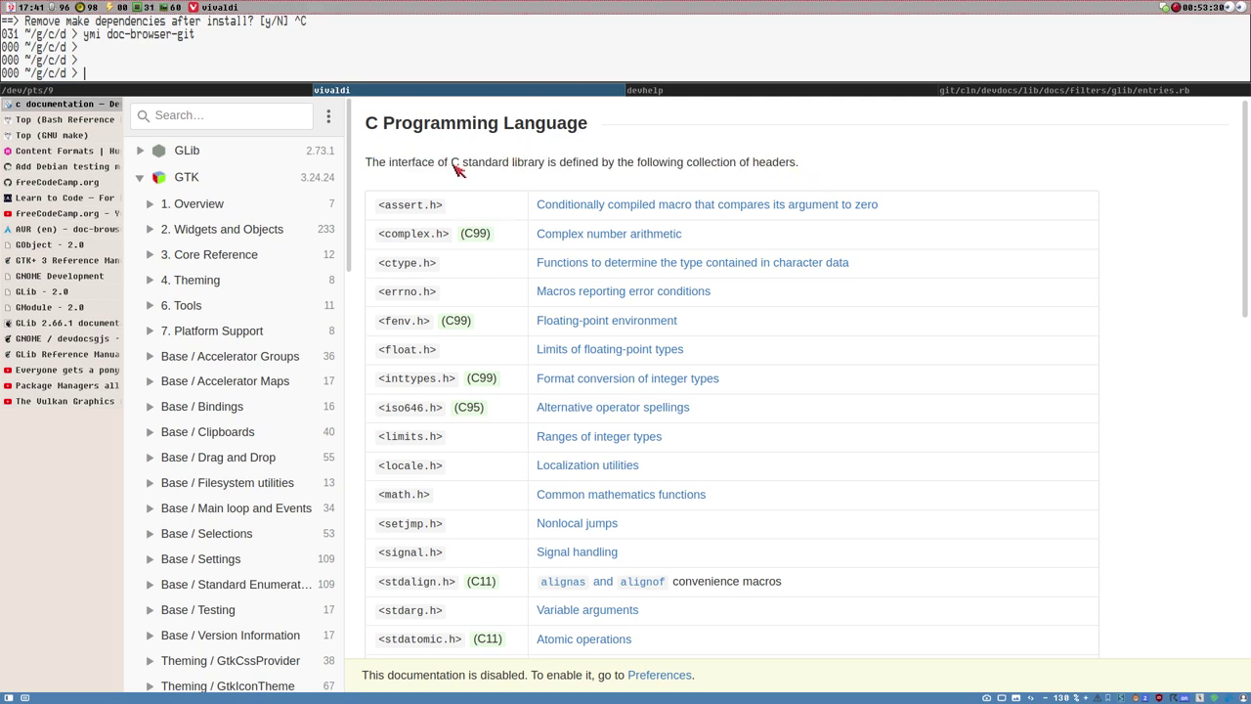
pyautogui.moveTo(455, 168); pyautogui.dragTo(810, 172)
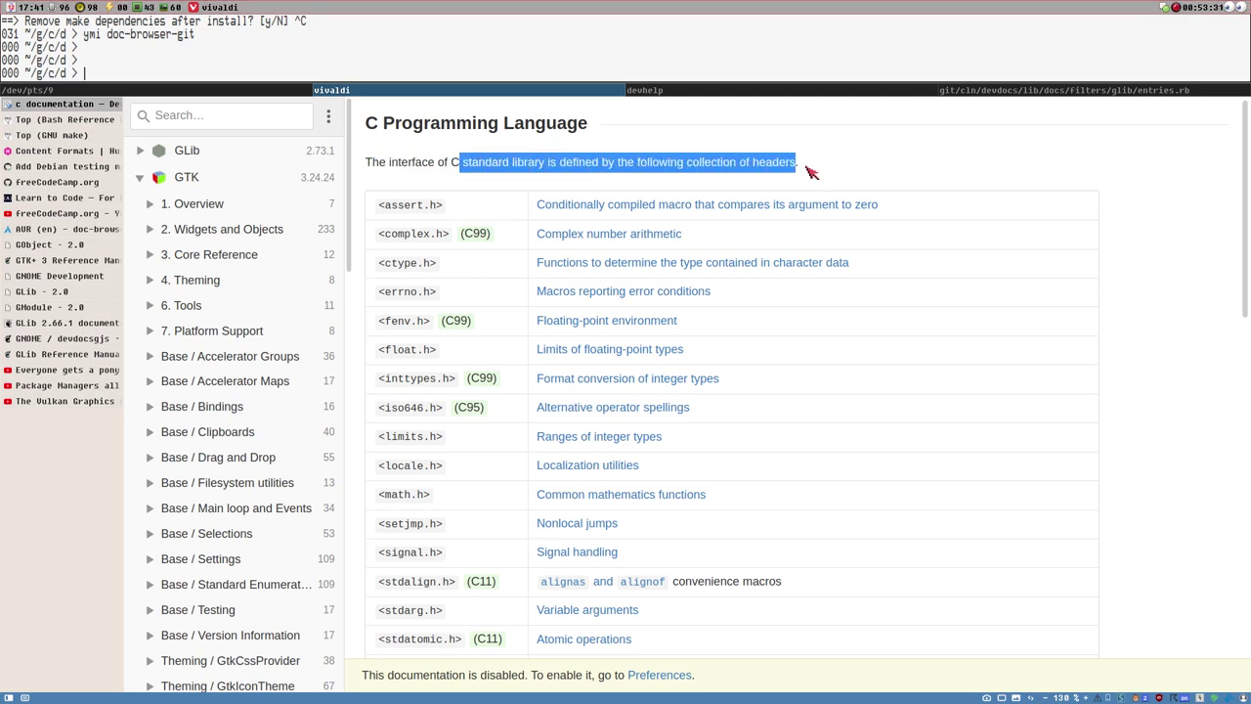
pyautogui.click(455, 168)
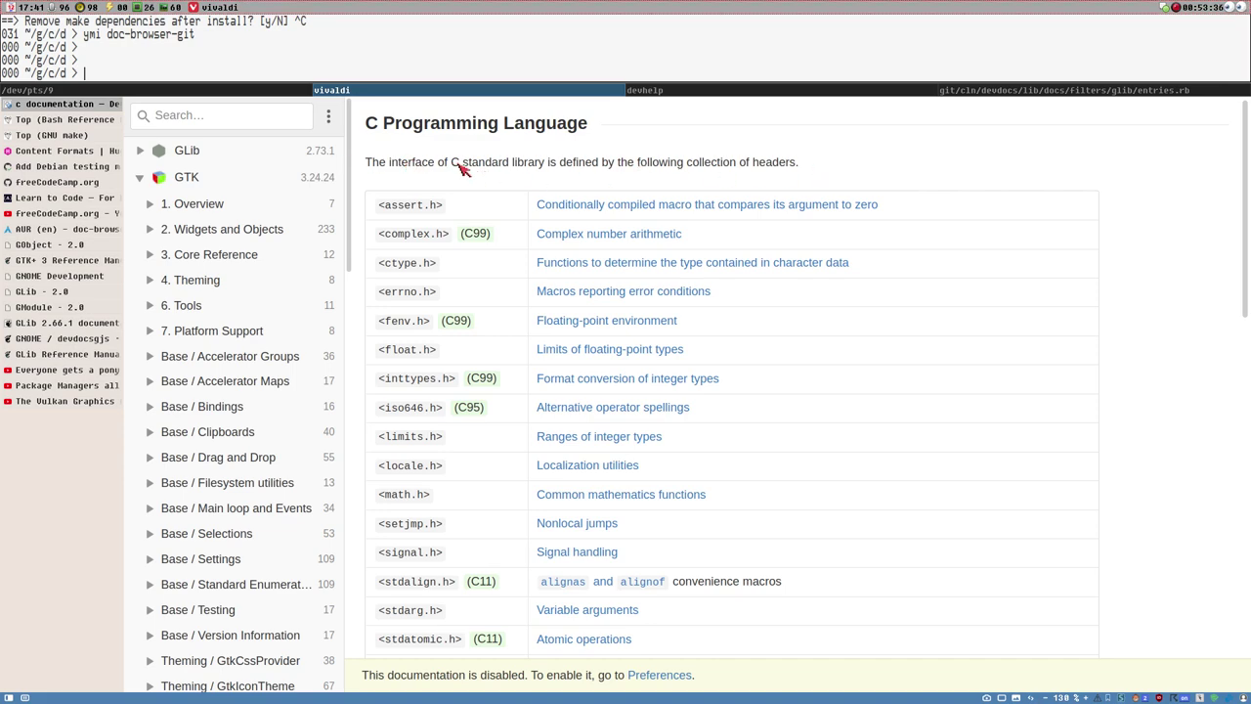
pyautogui.moveTo(461, 168); pyautogui.dragTo(848, 169)
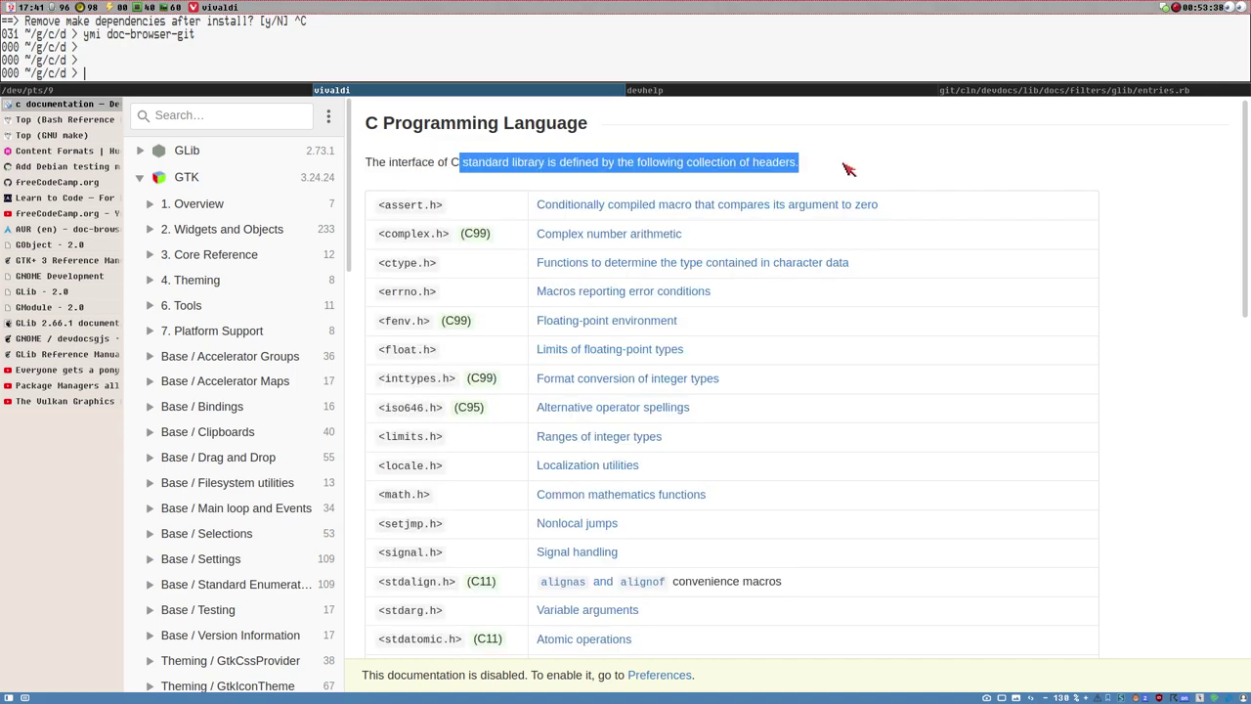